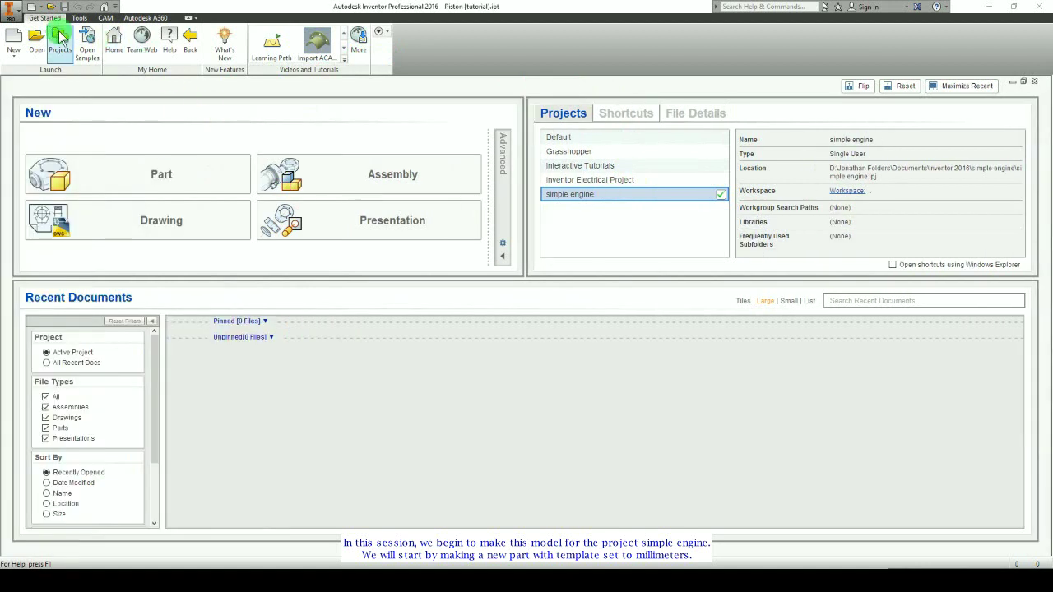
Step: Create a new part from the Standard.ipt millimetre template
{"action": "left_click", "coordinate": [15, 39]}
{"action": "left_click", "coordinate": [548, 204]}
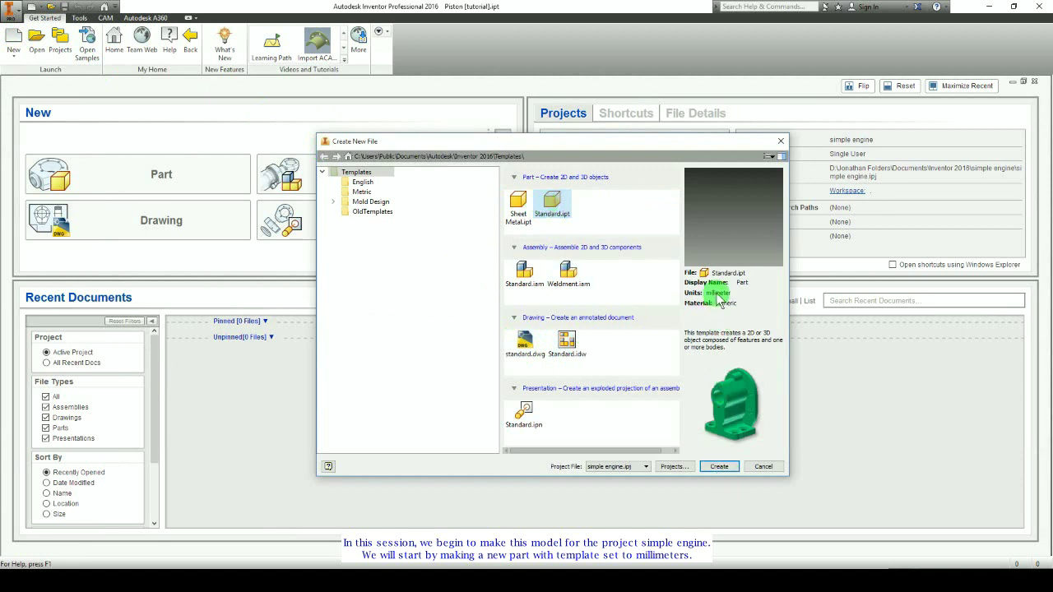
{"action": "left_click", "coordinate": [719, 467]}
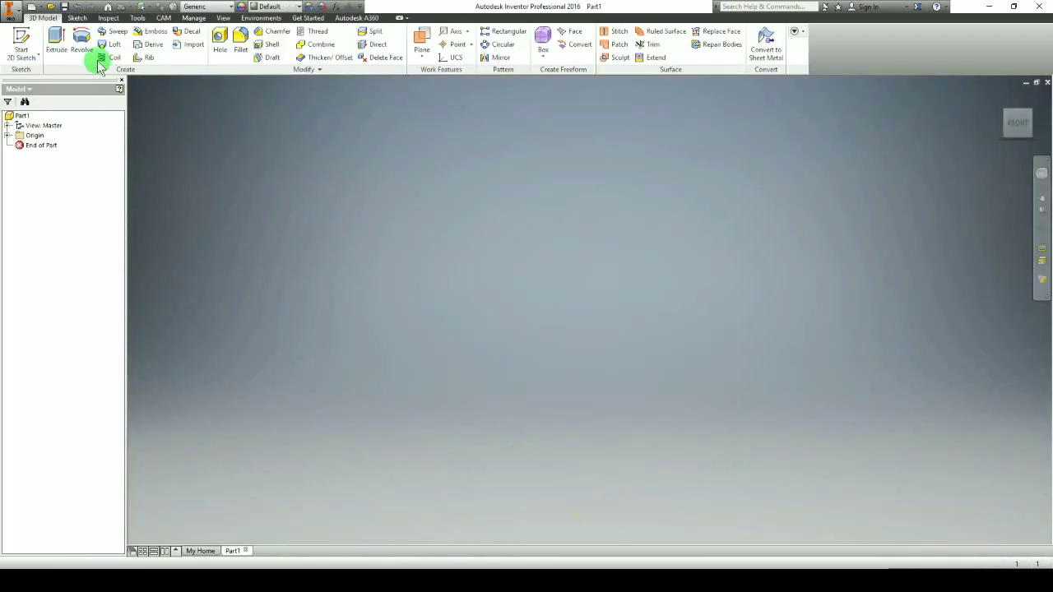
Step: Start a 2D sketch on the YZ plane and begin a line at the sketch origin
{"action": "left_click", "coordinate": [21, 37]}
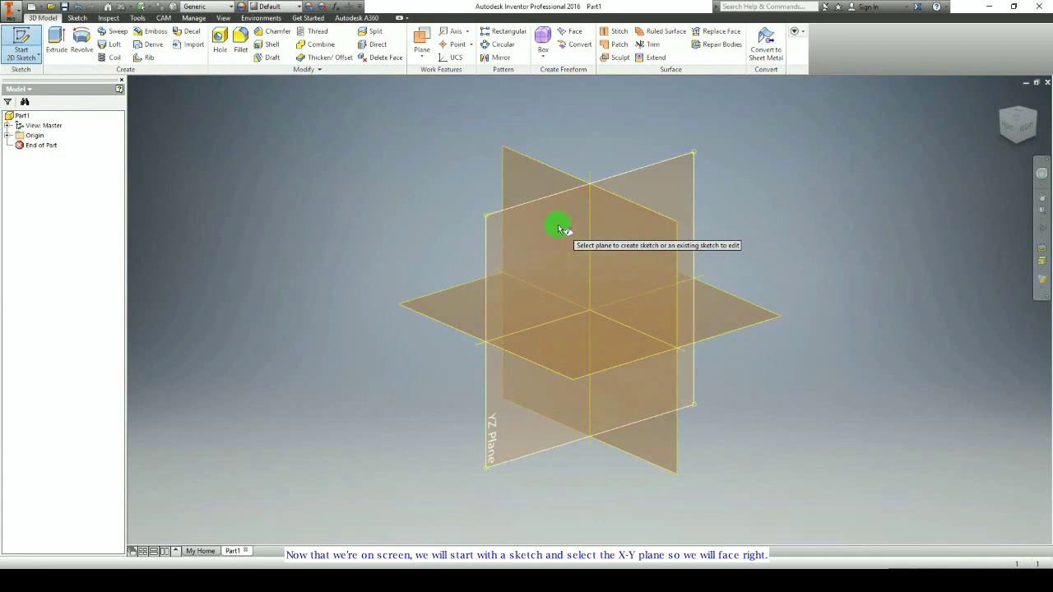
{"action": "left_click", "coordinate": [558, 228]}
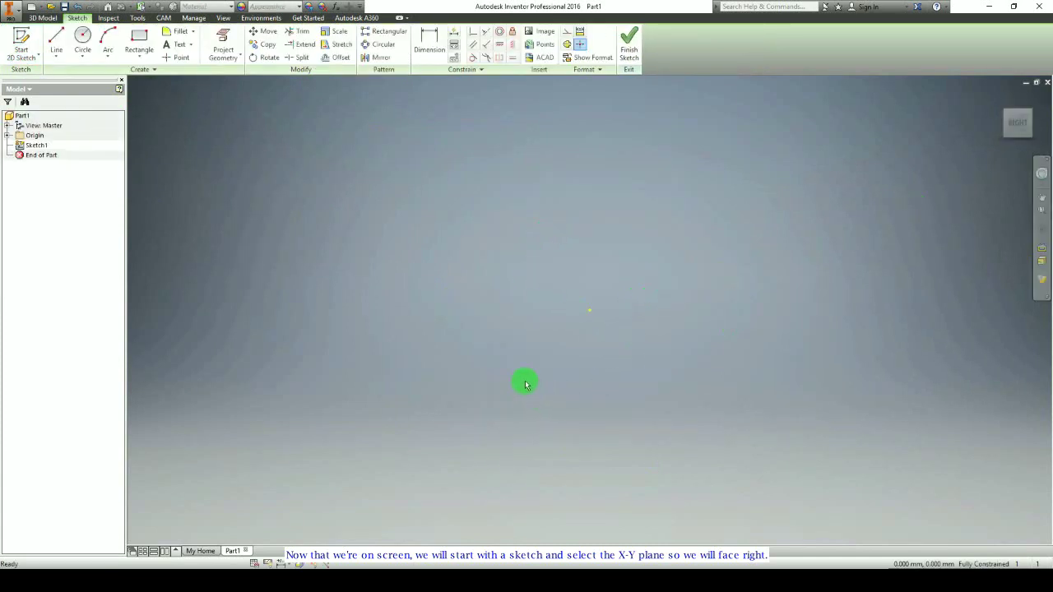
{"action": "middle_click_drag", "start_coordinate": [527, 384], "coordinate": [442, 311]}
{"action": "left_click", "coordinate": [63, 38]}
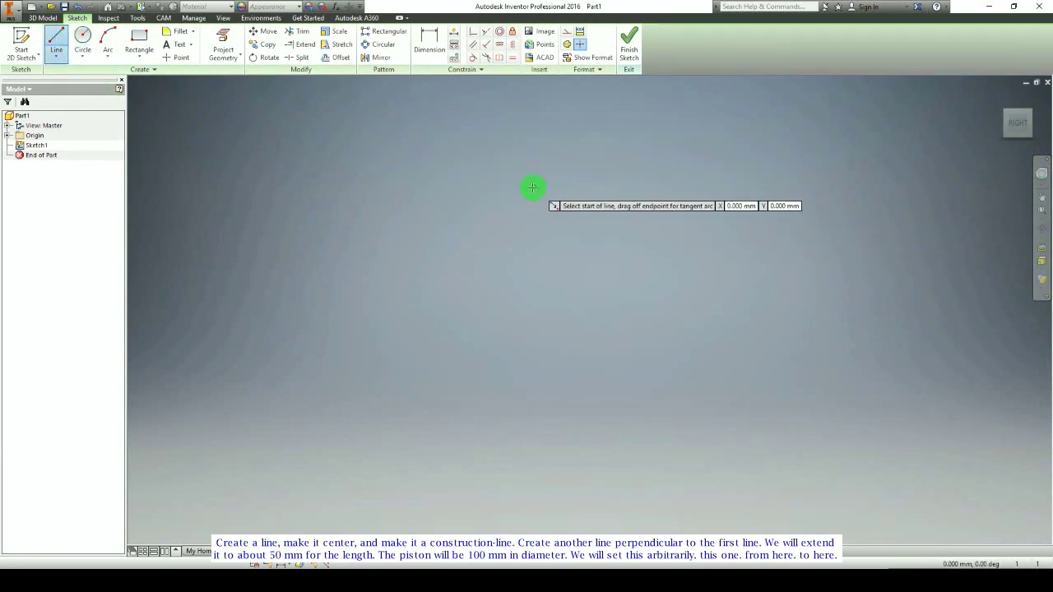
{"action": "left_click", "coordinate": [532, 187]}
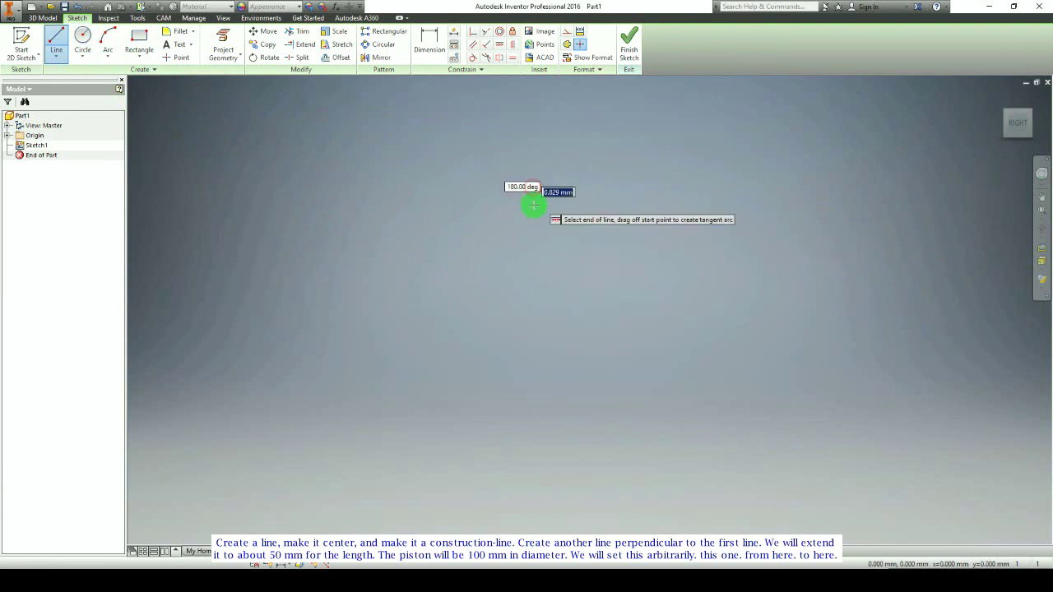
Step: End the vertical line below the origin and convert it to a construction centreline
{"action": "left_click", "coordinate": [534, 527]}
{"action": "key", "text": "Escape"}
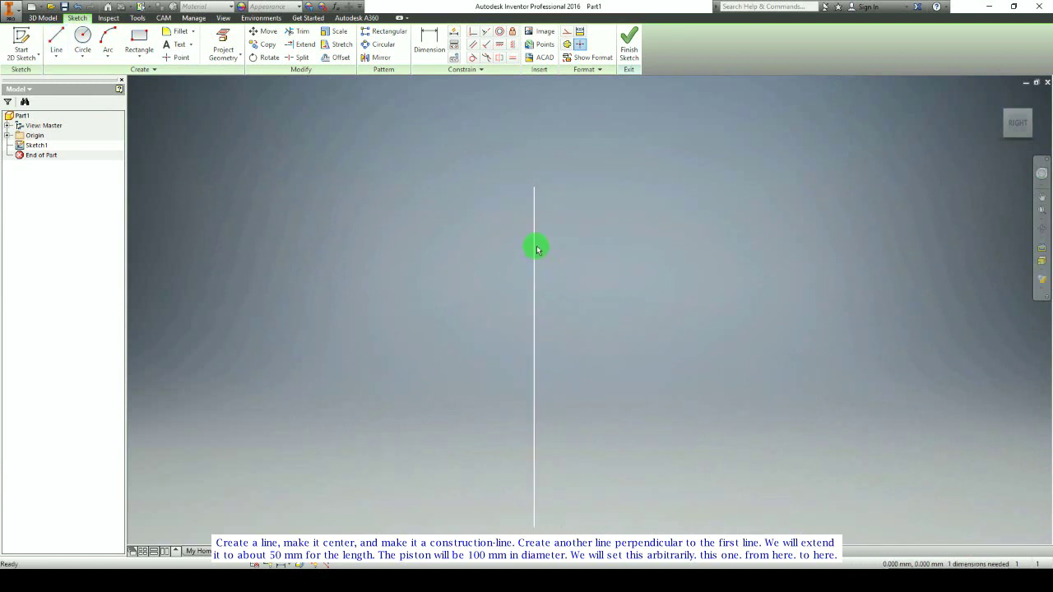
{"action": "left_click", "coordinate": [535, 247]}
{"action": "left_click", "coordinate": [566, 31]}
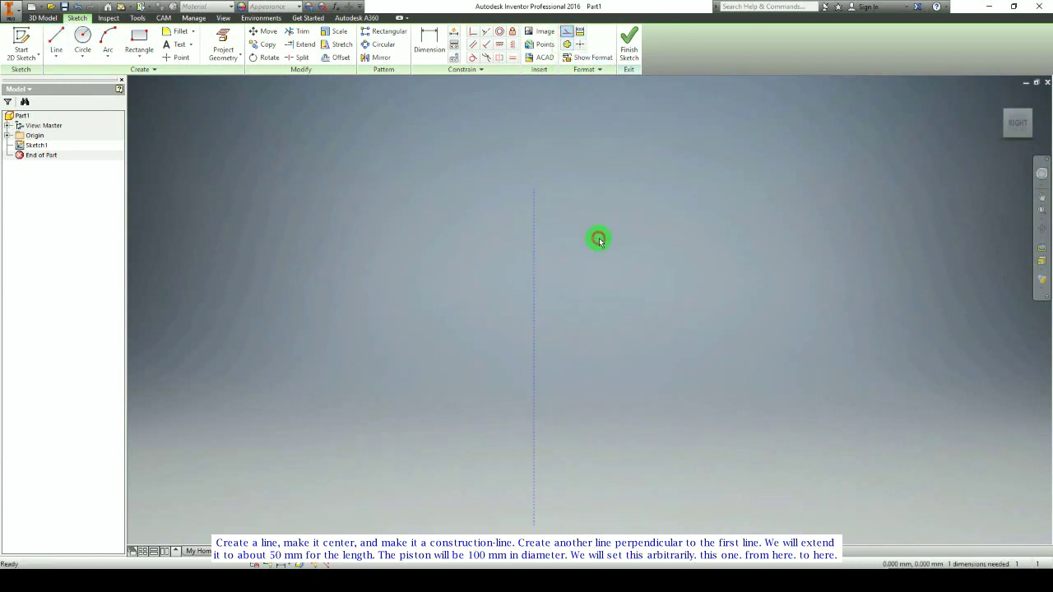
{"action": "middle_click_drag", "start_coordinate": [486, 284], "coordinate": [583, 352]}
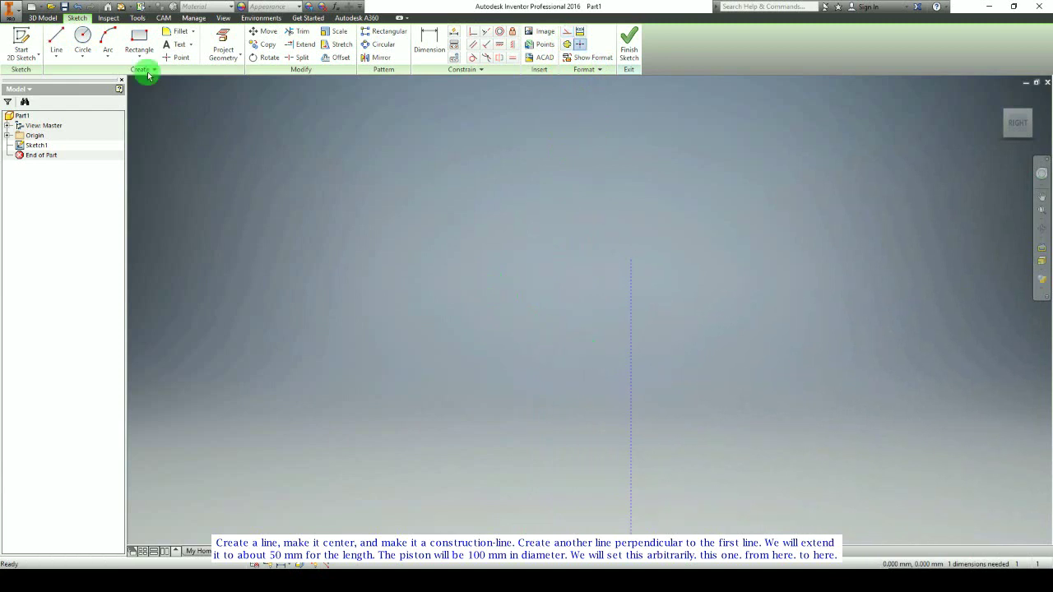
Step: Draw the top, left side and bottom lines of the outline beside the centreline
{"action": "left_click", "coordinate": [56, 41]}
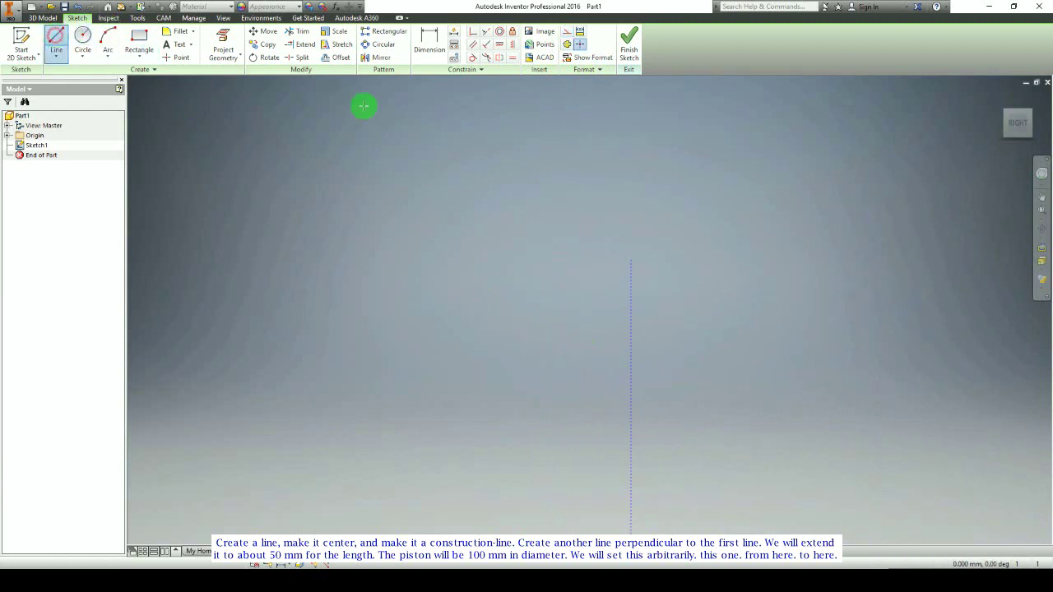
{"action": "left_click", "coordinate": [631, 256]}
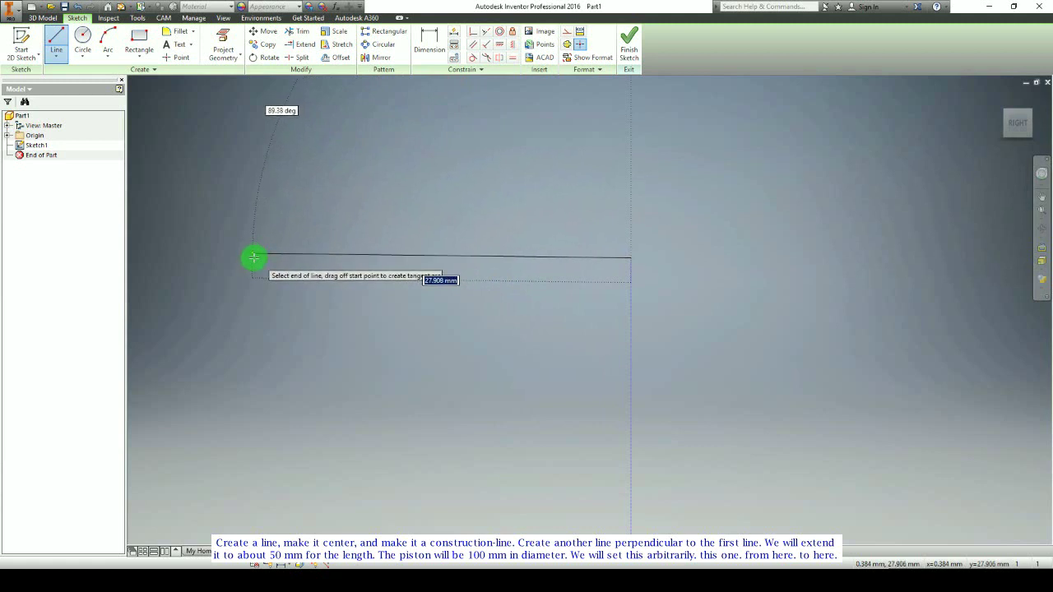
{"action": "scroll", "coordinate": [256, 255], "scroll_direction": "up", "scroll_amount": 3}
{"action": "mouse_move", "coordinate": [254, 259]}
{"action": "middle_mouse_down"}
{"action": "mouse_move", "coordinate": [322, 270]}
{"action": "mouse_move", "coordinate": [502, 269]}
{"action": "middle_mouse_up"}
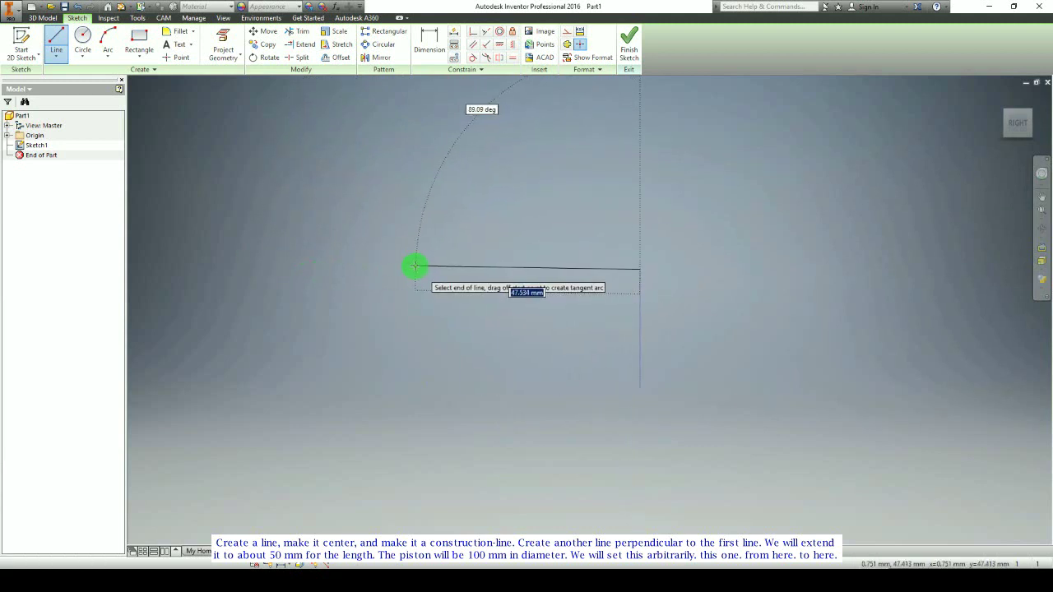
{"action": "left_click", "coordinate": [400, 268]}
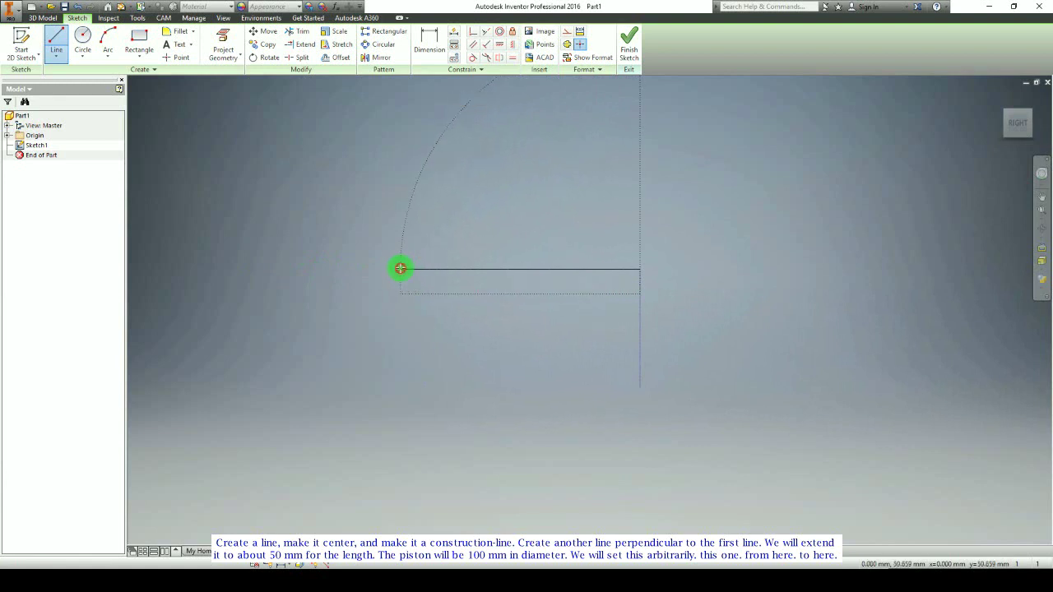
{"action": "mouse_move", "coordinate": [399, 412]}
{"action": "middle_mouse_down"}
{"action": "mouse_move", "coordinate": [406, 416]}
{"action": "mouse_move", "coordinate": [453, 287]}
{"action": "mouse_move", "coordinate": [443, 359]}
{"action": "middle_mouse_up"}
{"action": "scroll", "coordinate": [450, 288], "scroll_direction": "up", "scroll_amount": 2}
{"action": "middle_click_drag", "start_coordinate": [451, 439], "coordinate": [463, 313]}
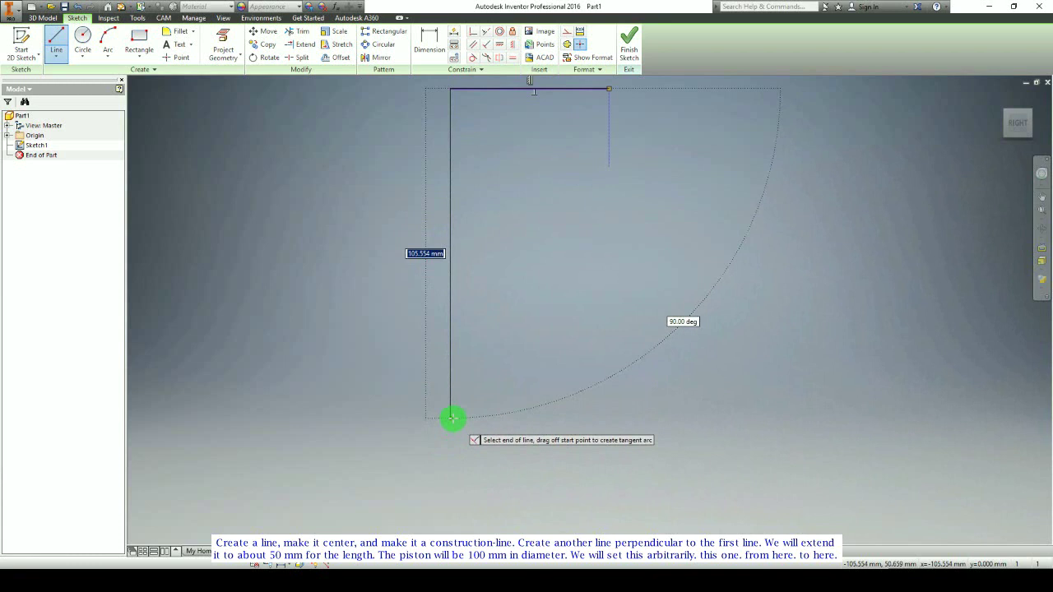
{"action": "left_click", "coordinate": [453, 418]}
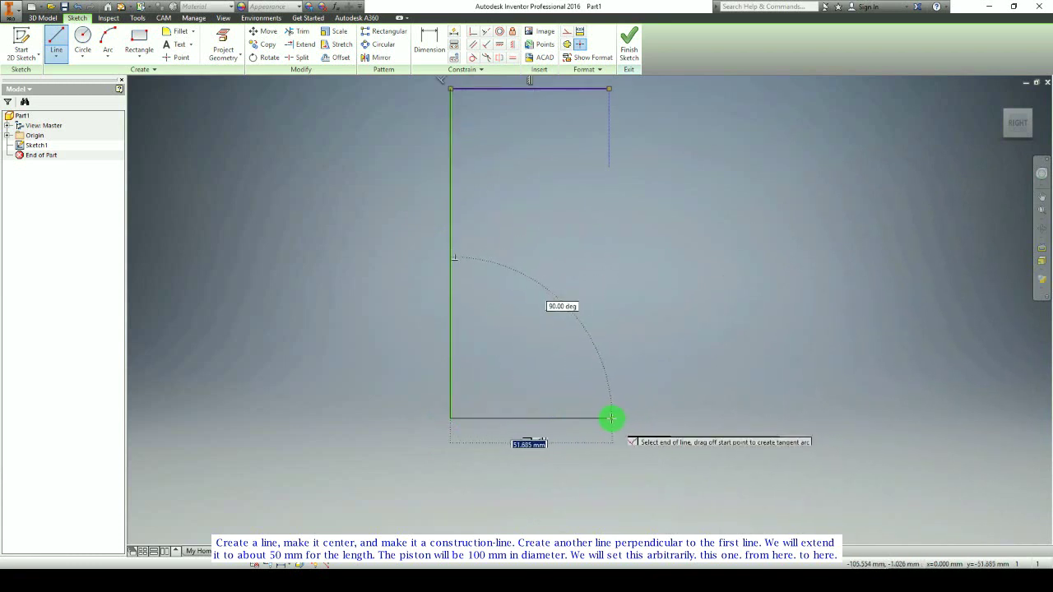
{"action": "left_click", "coordinate": [610, 418]}
{"action": "key", "text": "Escape"}
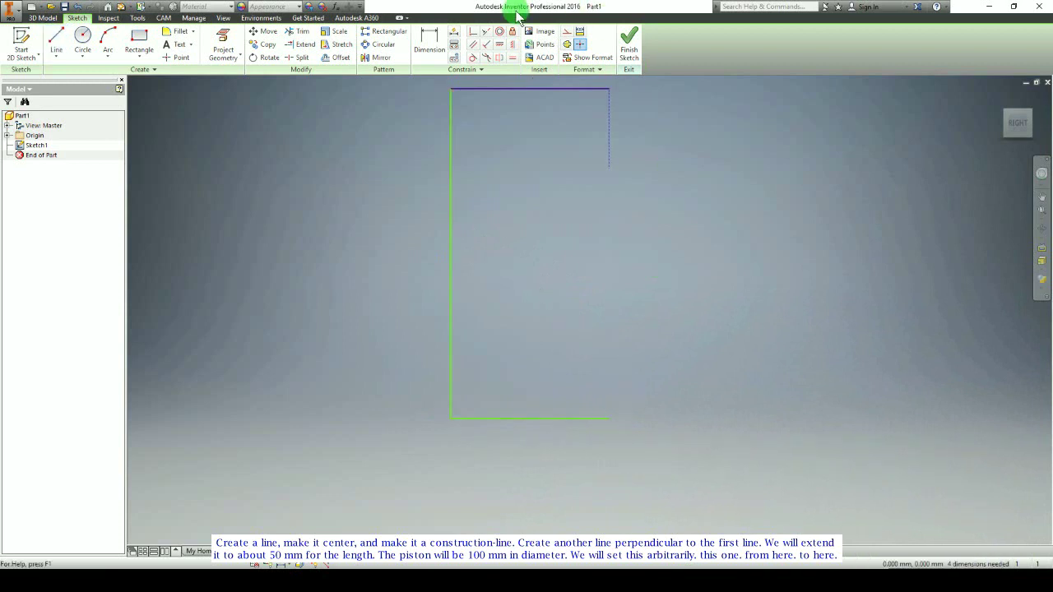
Step: Constrain the bottom line perpendicular to the dotted centreline
{"action": "left_click", "coordinate": [472, 31]}
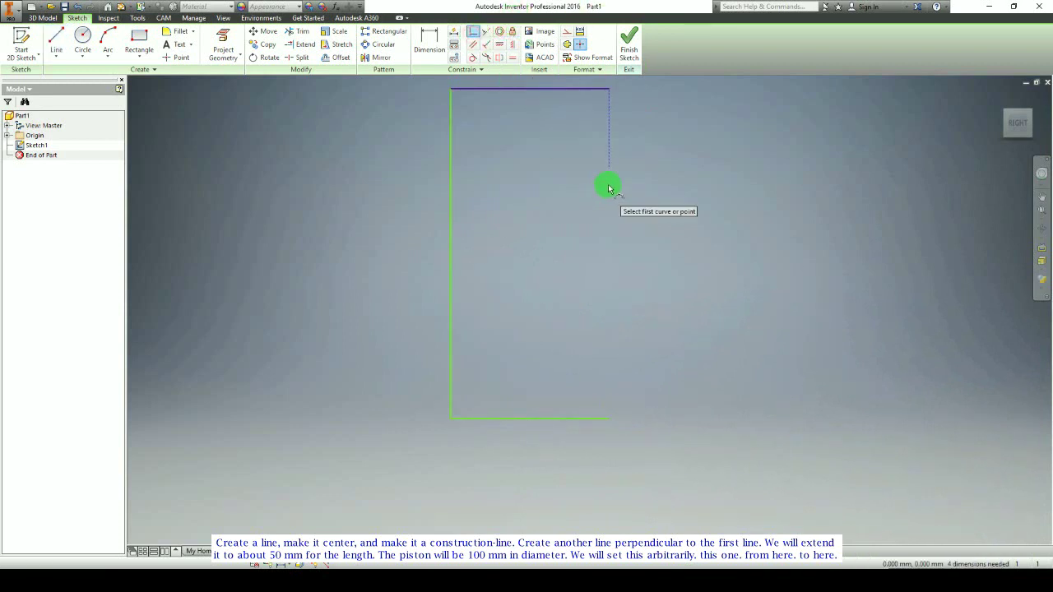
{"action": "left_click", "coordinate": [609, 168]}
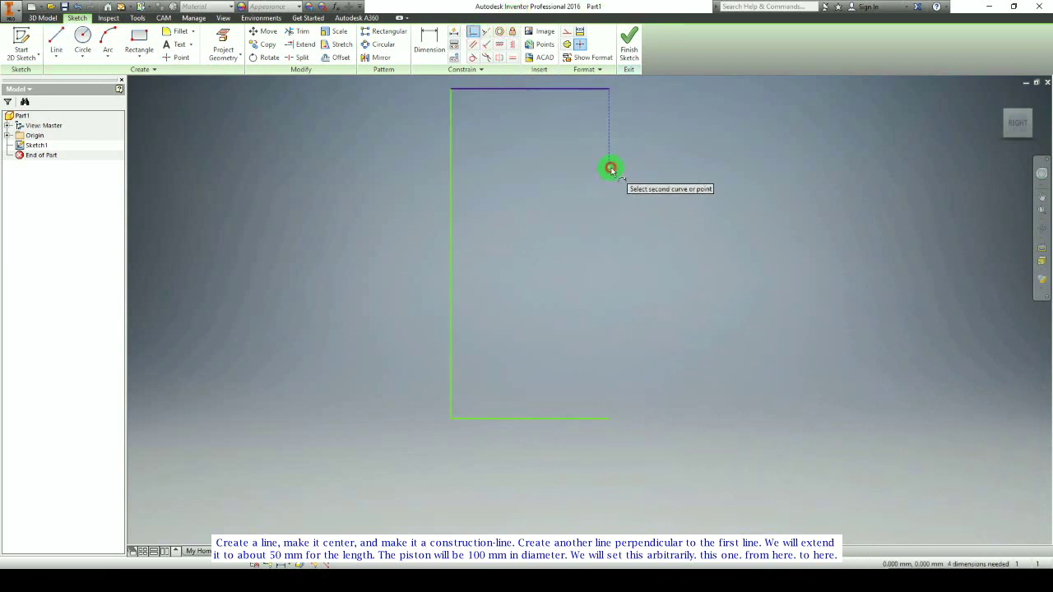
{"action": "left_click", "coordinate": [609, 421]}
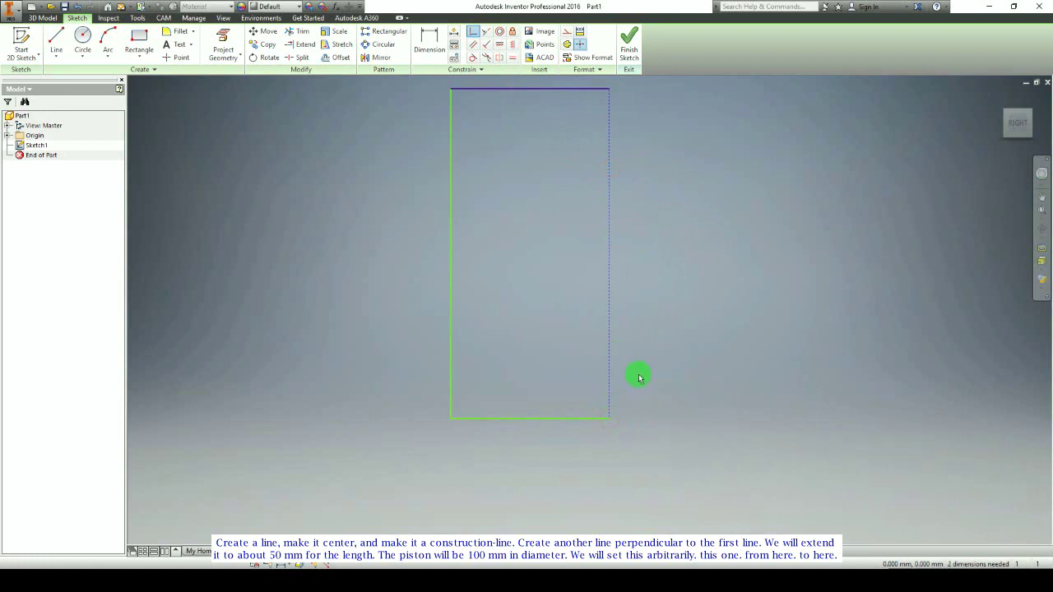
{"action": "middle_click_drag", "start_coordinate": [510, 268], "coordinate": [500, 408]}
{"action": "scroll", "coordinate": [511, 290], "scroll_direction": "up", "scroll_amount": 5}
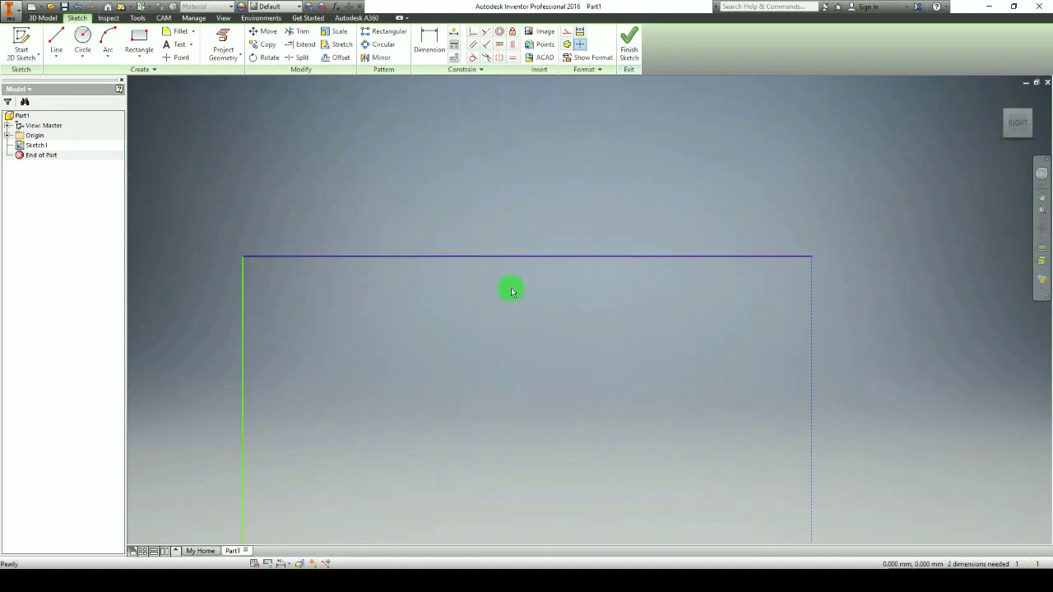
Step: Dimension the outline's top line at 50 mm
{"action": "left_click", "coordinate": [429, 38]}
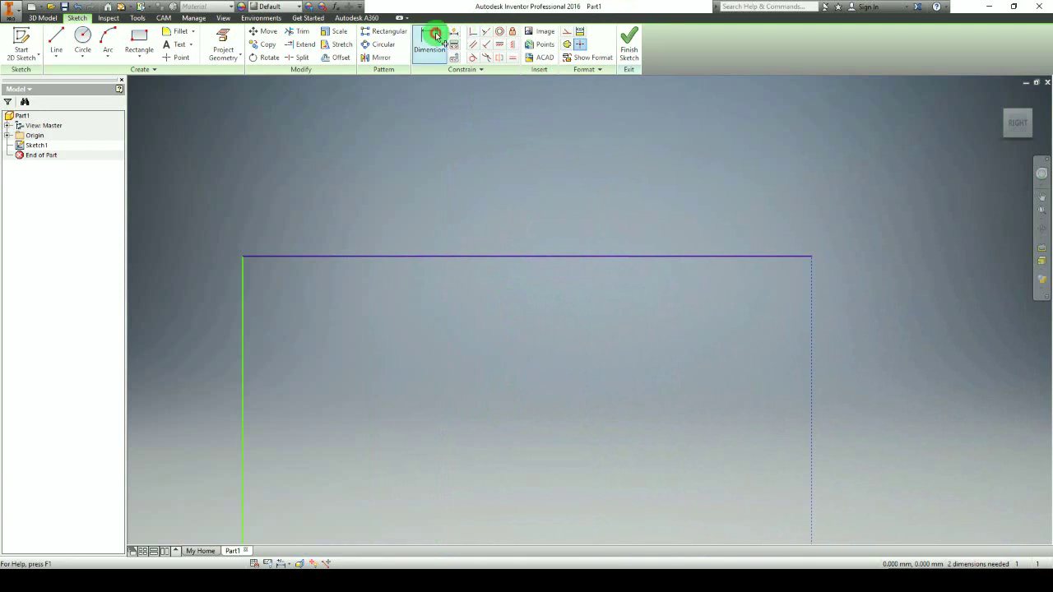
{"action": "left_click", "coordinate": [512, 258]}
{"action": "left_click", "coordinate": [518, 240]}
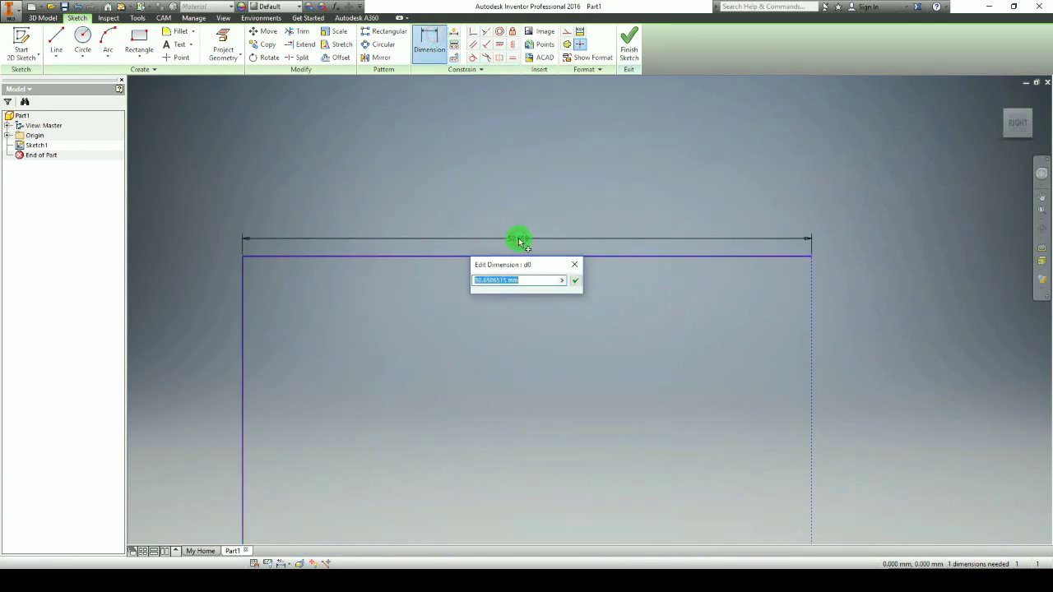
{"action": "type", "text": "50"}
{"action": "key", "text": "Return"}
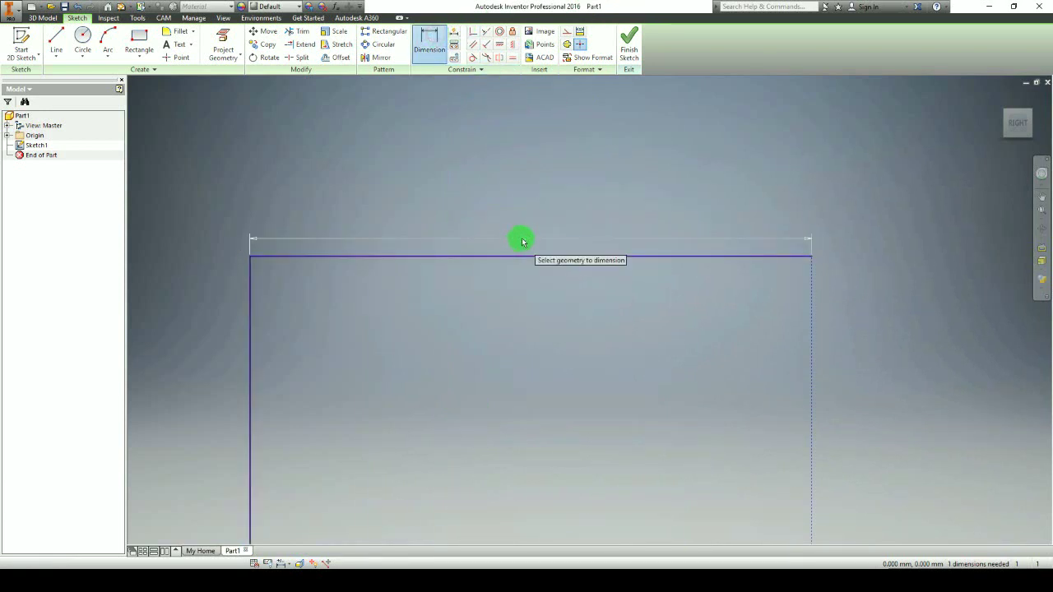
{"action": "scroll", "coordinate": [538, 324], "scroll_direction": "down", "scroll_amount": 4}
{"action": "scroll", "coordinate": [502, 392], "scroll_direction": "down", "scroll_amount": 2}
{"action": "mouse_move", "coordinate": [502, 392]}
{"action": "middle_mouse_down"}
{"action": "mouse_move", "coordinate": [487, 262]}
{"action": "mouse_move", "coordinate": [461, 275]}
{"action": "middle_mouse_up"}
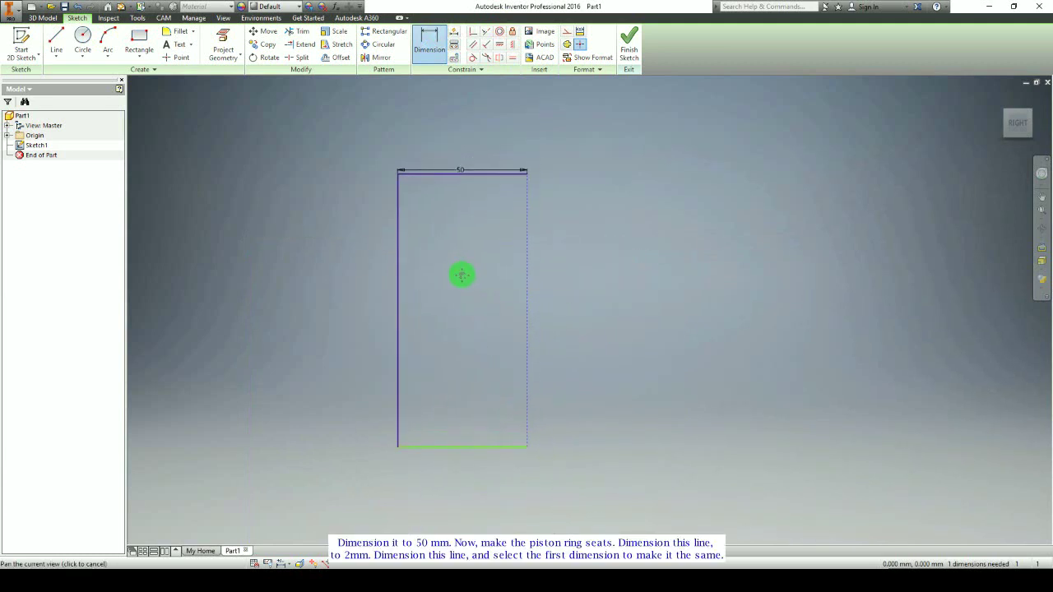
Step: Keep the dimension at 50 mm and move it higher above the top edge
{"action": "left_click", "coordinate": [461, 167]}
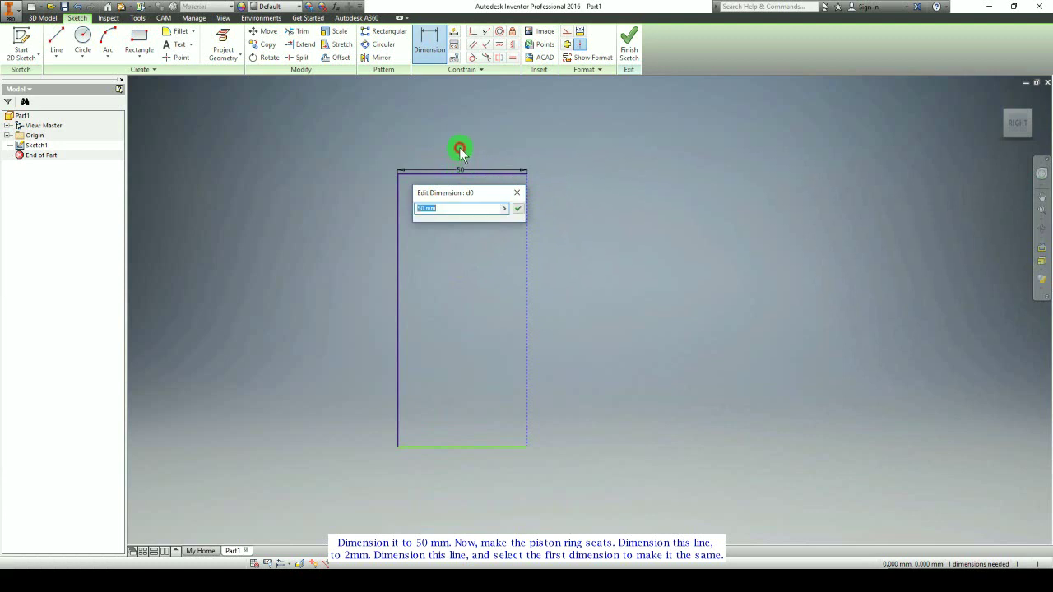
{"action": "left_click", "coordinate": [517, 208]}
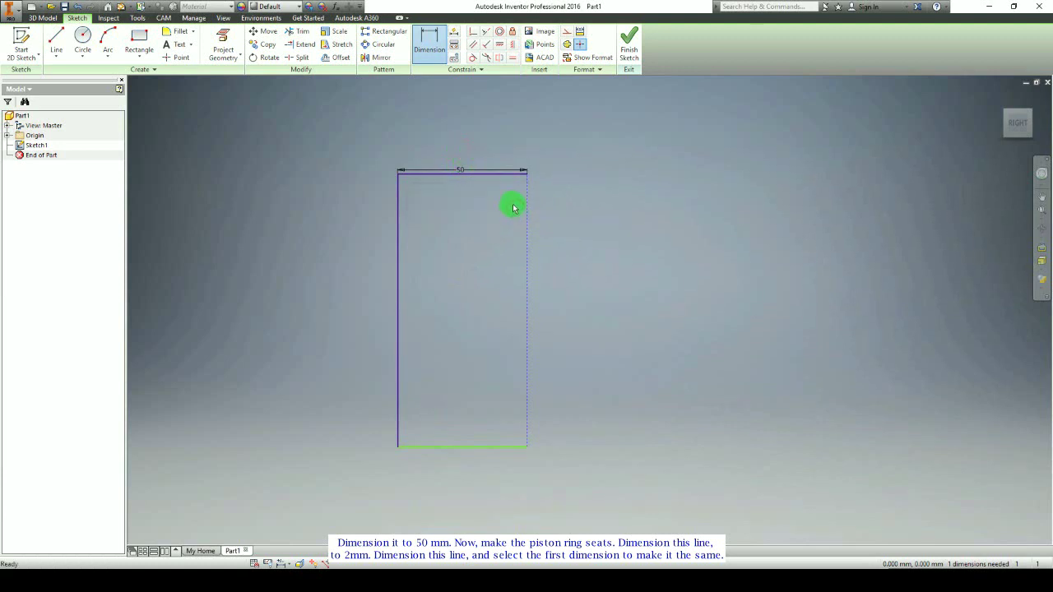
{"action": "key", "text": "Escape"}
{"action": "left_click_drag", "start_coordinate": [463, 177], "coordinate": [462, 152]}
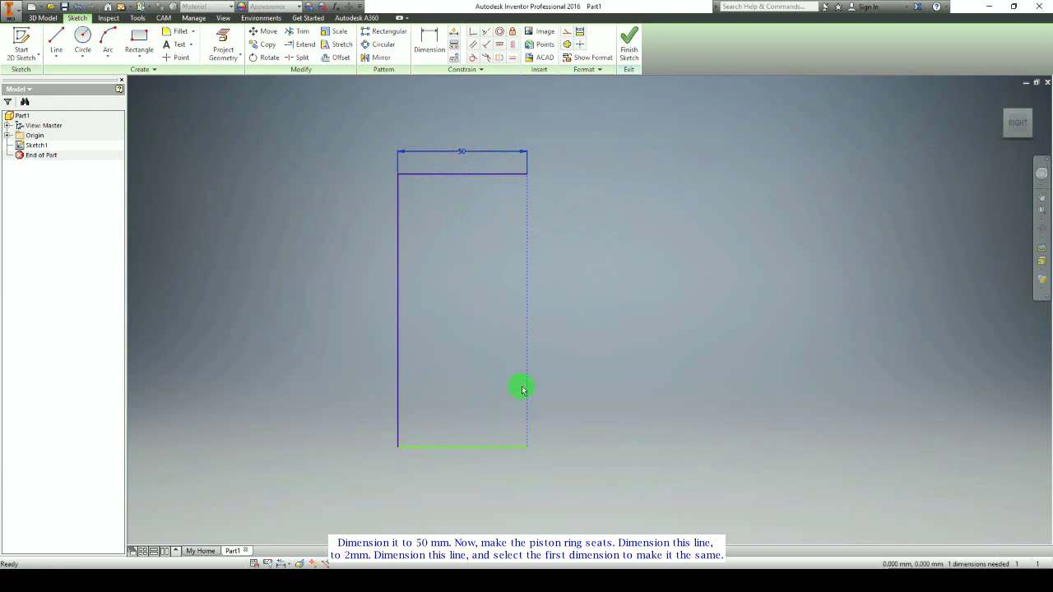
{"action": "scroll", "coordinate": [401, 191], "scroll_direction": "up", "scroll_amount": 5}
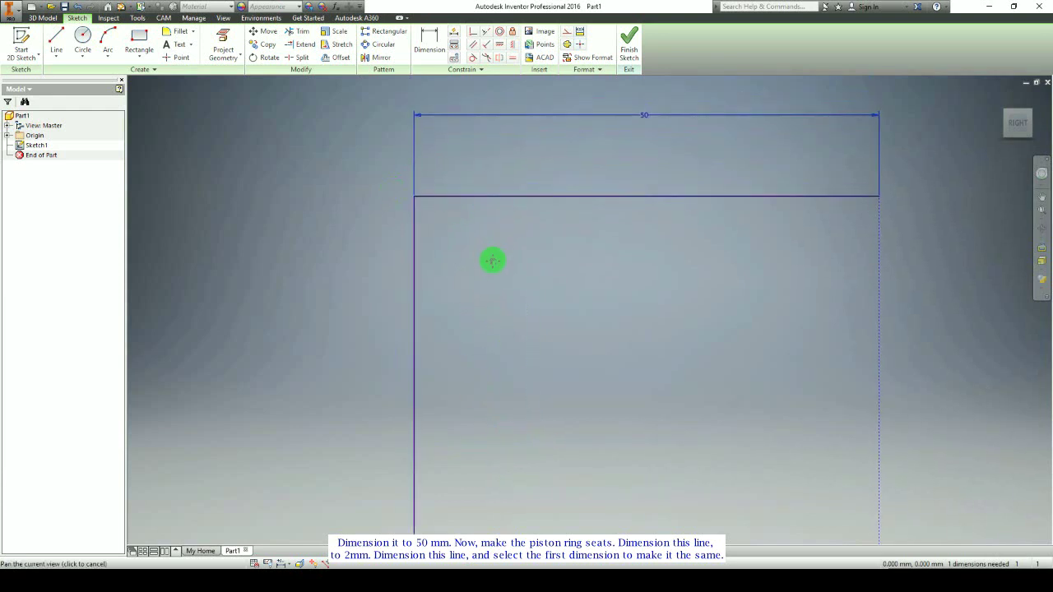
Step: Draw three small ring-seat rectangles and a larger oil-ring seat rectangle across the left edge
{"action": "left_click", "coordinate": [139, 37]}
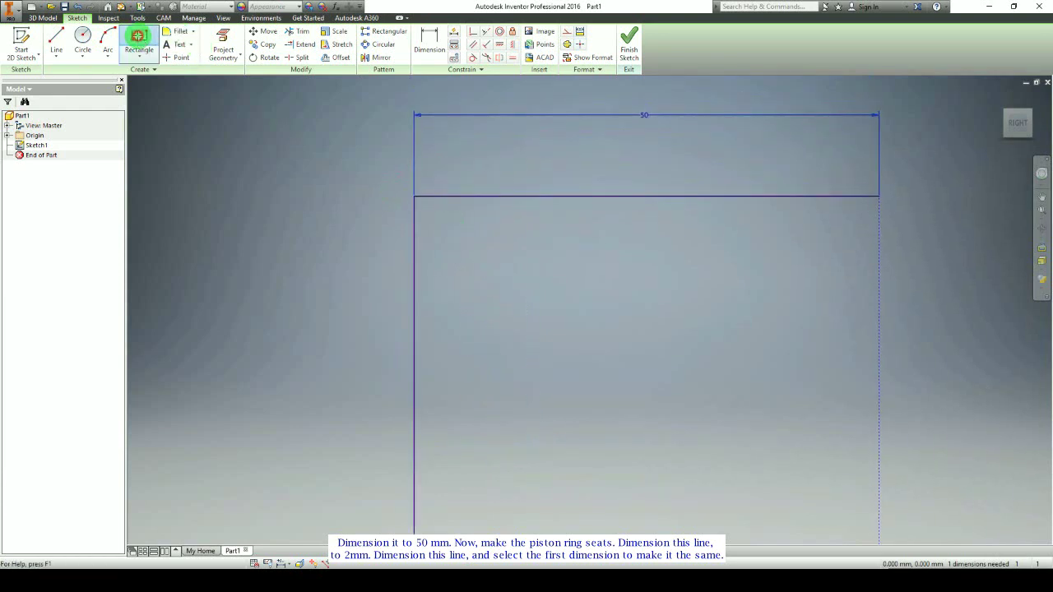
{"action": "left_click", "coordinate": [387, 242]}
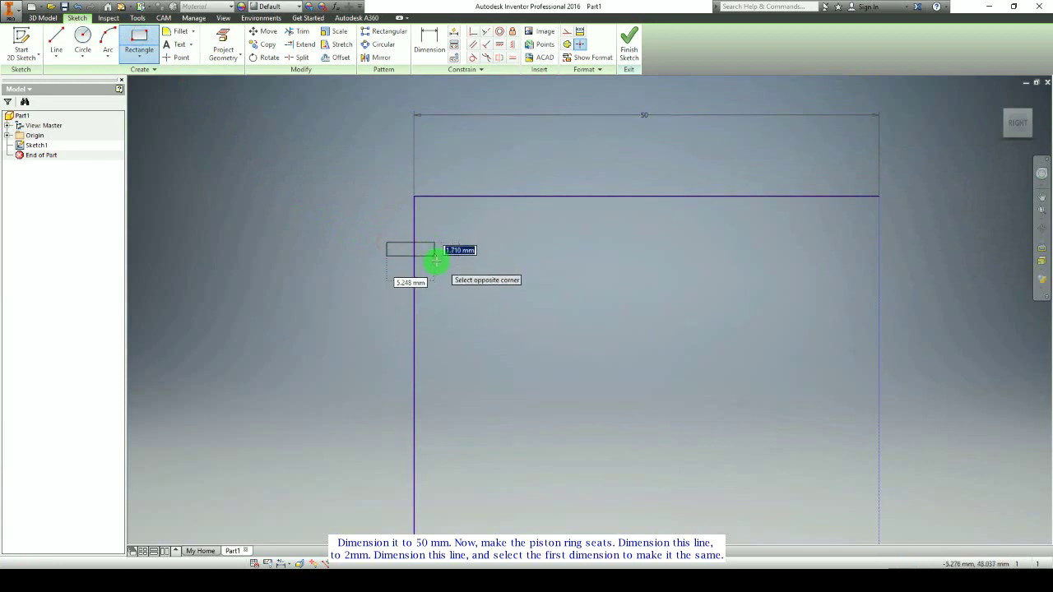
{"action": "left_click", "coordinate": [440, 257]}
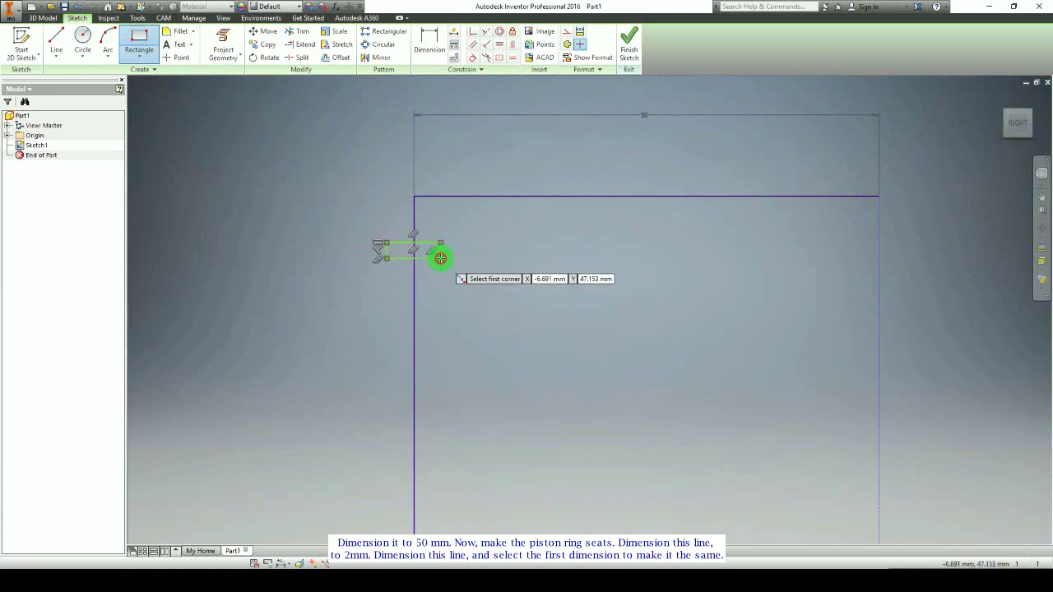
{"action": "left_click", "coordinate": [387, 278]}
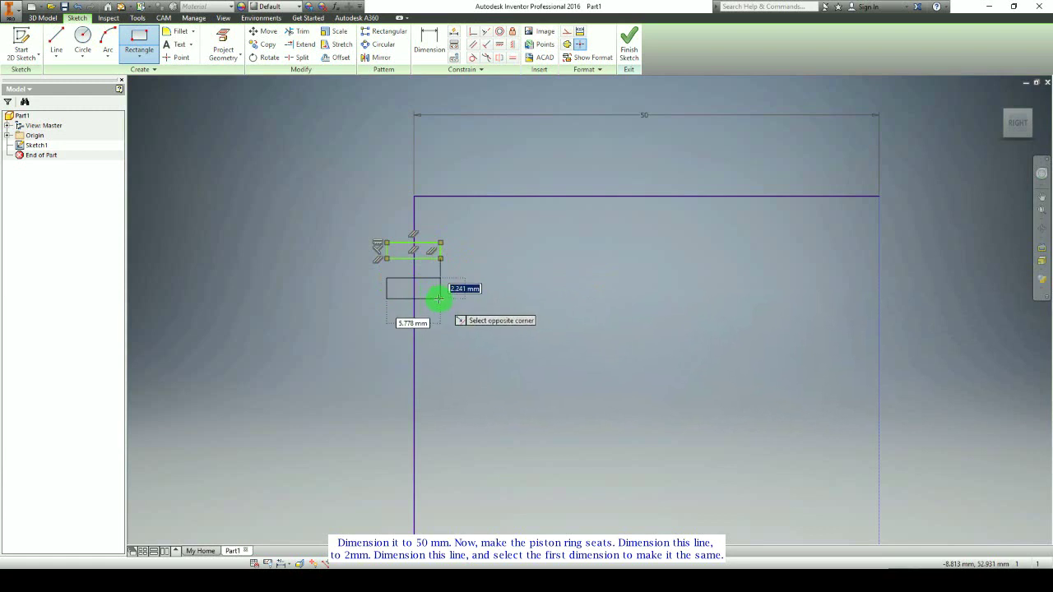
{"action": "left_click", "coordinate": [440, 293]}
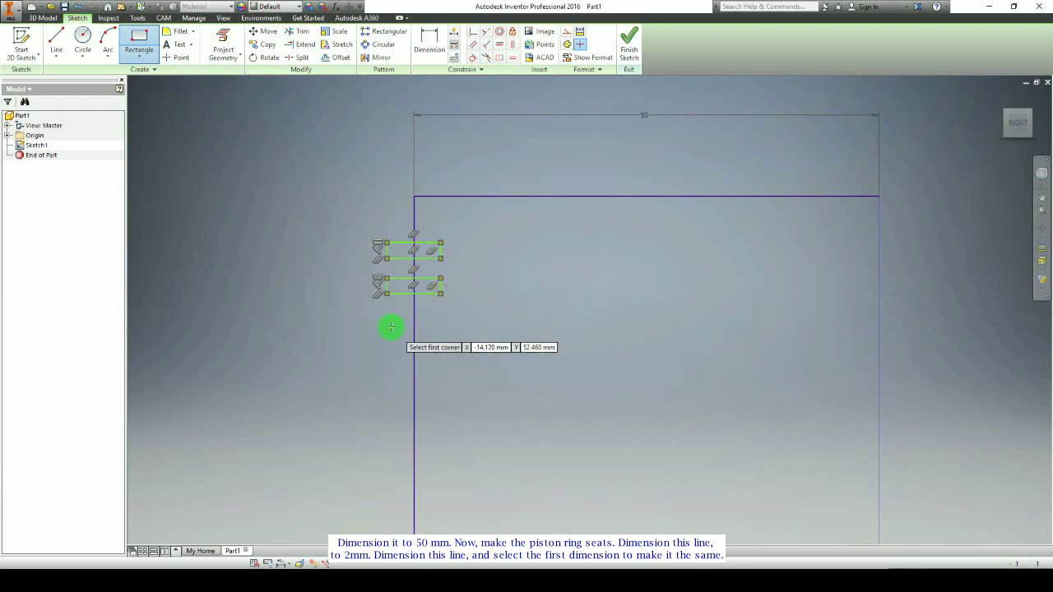
{"action": "left_click", "coordinate": [387, 325]}
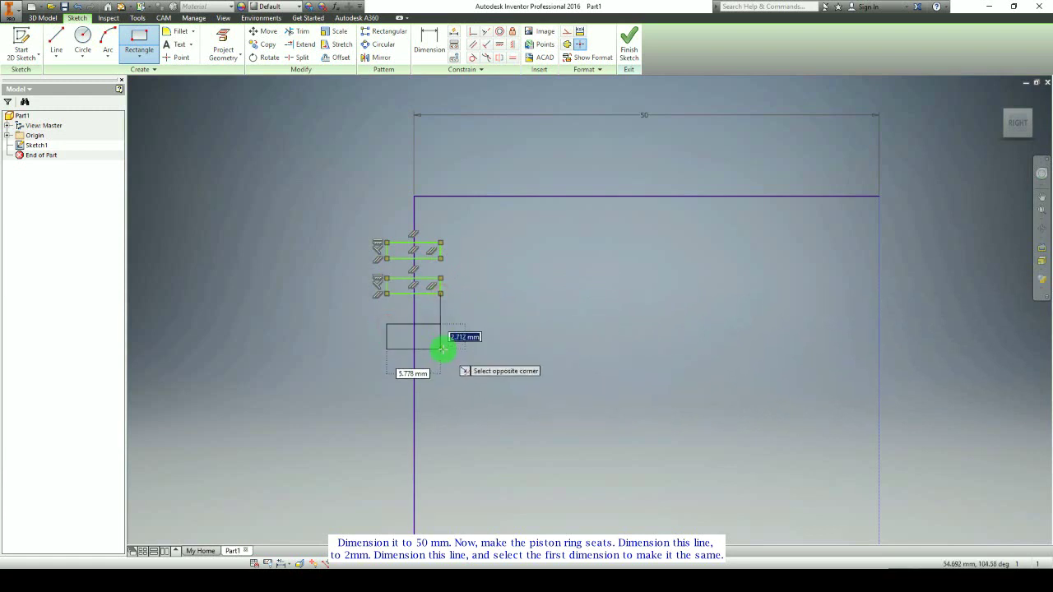
{"action": "left_click", "coordinate": [440, 350]}
{"action": "left_click", "coordinate": [386, 381]}
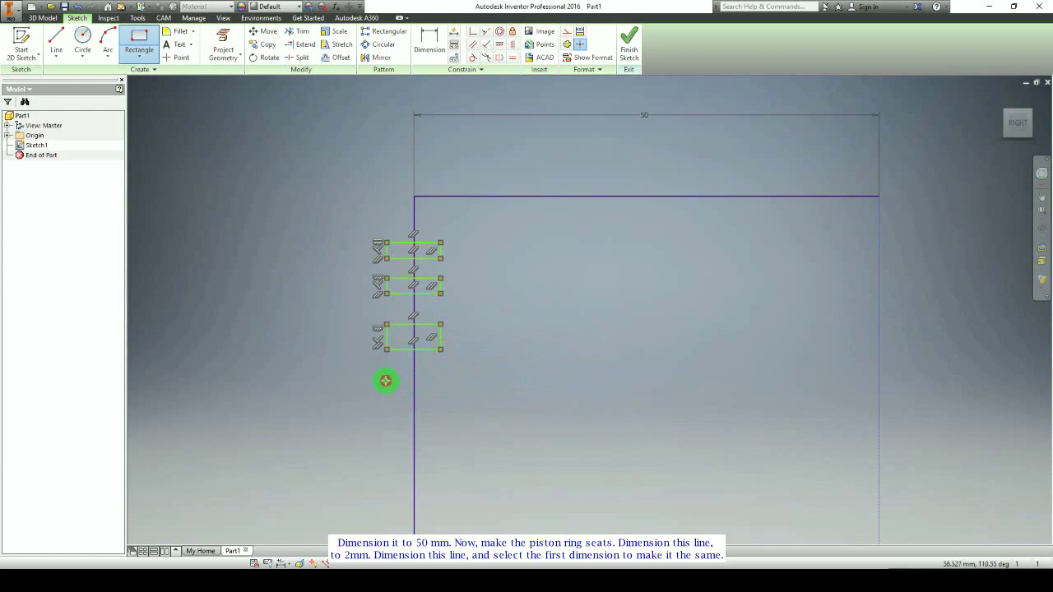
{"action": "left_click", "coordinate": [440, 419]}
{"action": "key", "text": "Escape"}
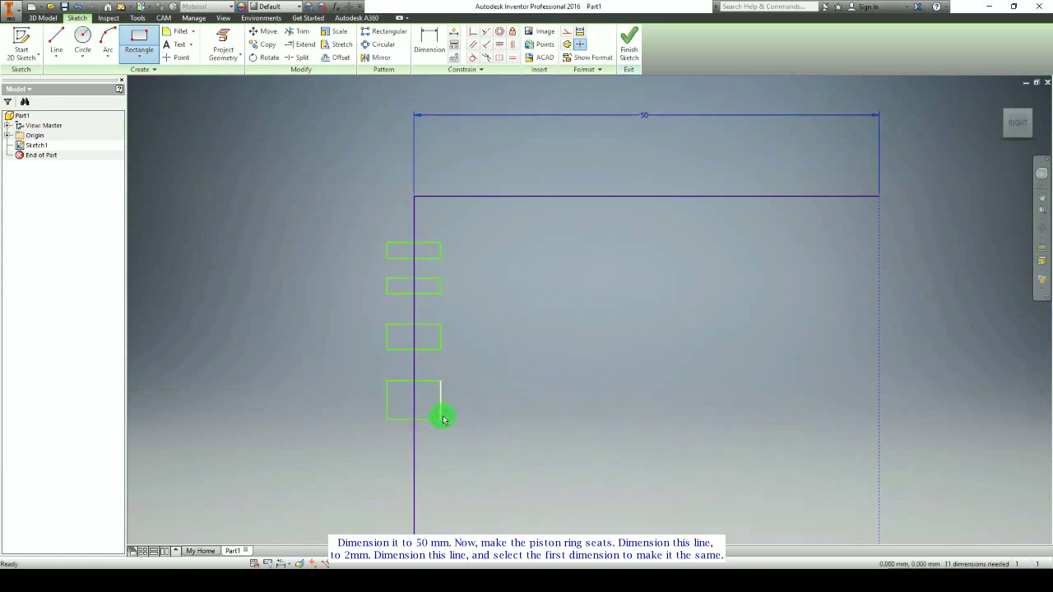
{"action": "scroll", "coordinate": [440, 419], "scroll_direction": "up", "scroll_amount": 3}
{"action": "scroll", "coordinate": [408, 217], "scroll_direction": "down", "scroll_amount": 3}
{"action": "mouse_move", "coordinate": [411, 206]}
{"action": "middle_mouse_down"}
{"action": "mouse_move", "coordinate": [416, 301]}
{"action": "mouse_move", "coordinate": [437, 246]}
{"action": "middle_mouse_up"}
{"action": "scroll", "coordinate": [416, 301], "scroll_direction": "up", "scroll_amount": 2}
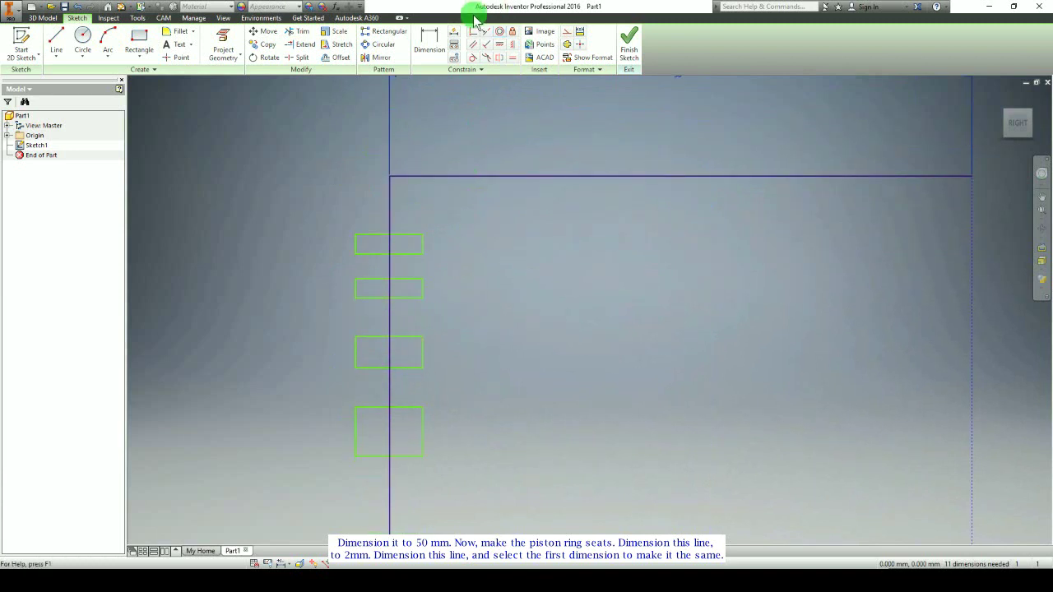
Step: Dimension the top ring seat's height at 2 mm
{"action": "left_click", "coordinate": [429, 41]}
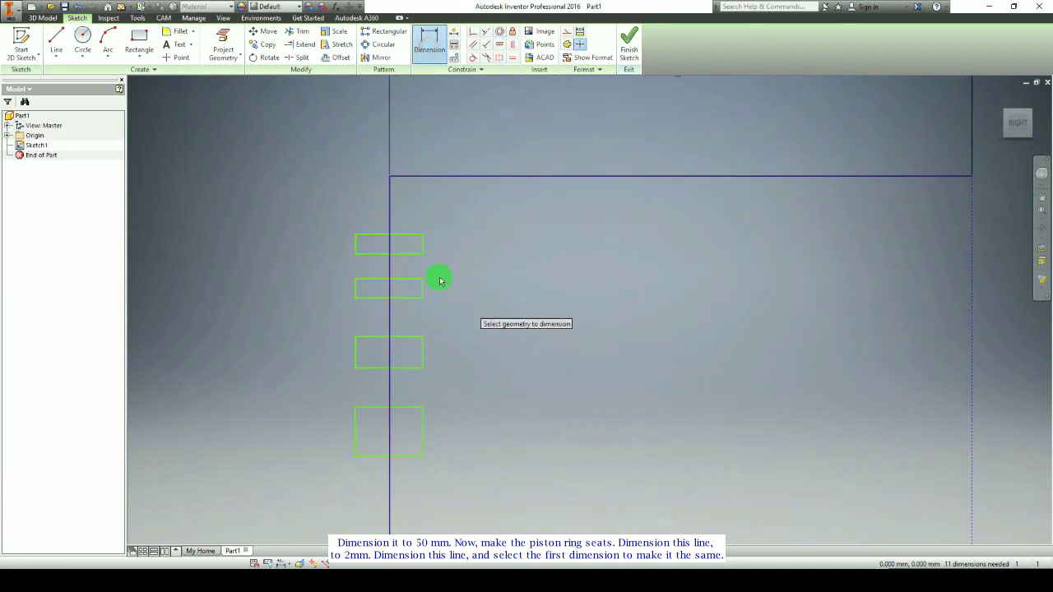
{"action": "left_click", "coordinate": [451, 244]}
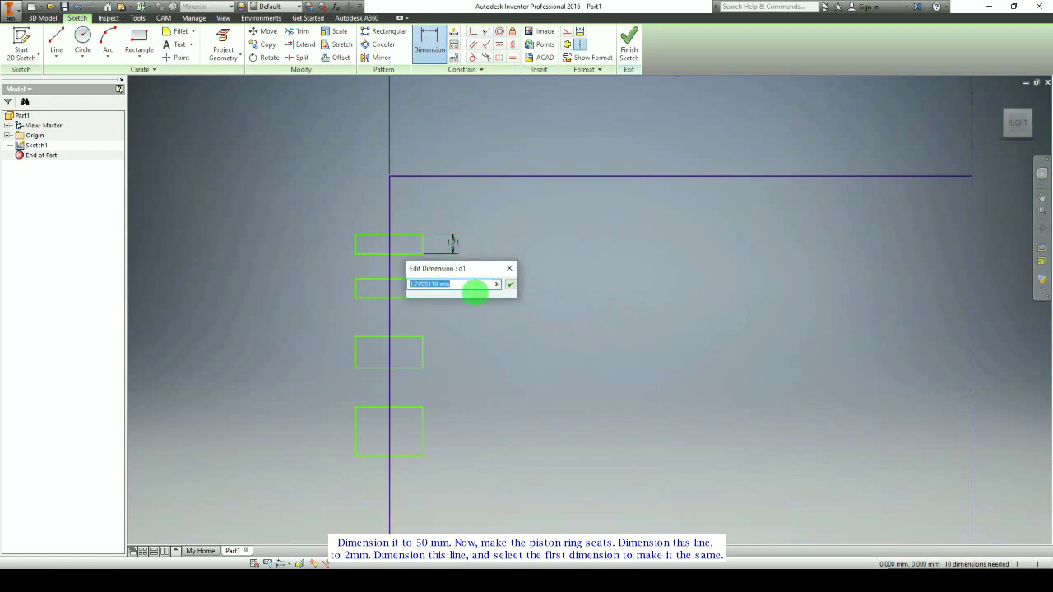
{"action": "type", "text": "2"}
{"action": "key", "text": "Return"}
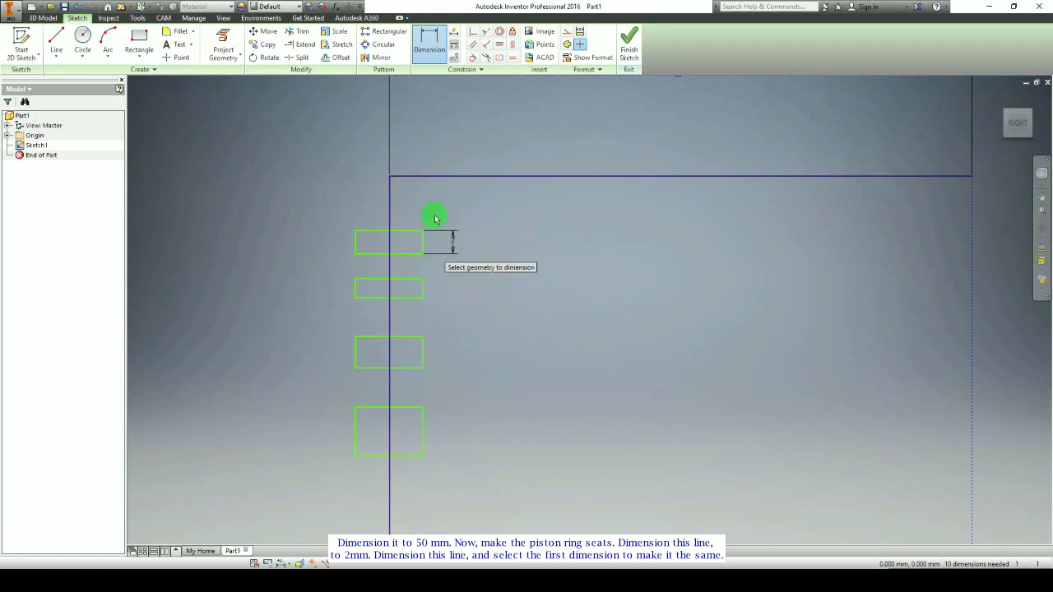
Step: Set the second and third seats' heights to the pistonring_thickness parameter
{"action": "left_click", "coordinate": [421, 290]}
{"action": "left_click", "coordinate": [452, 285]}
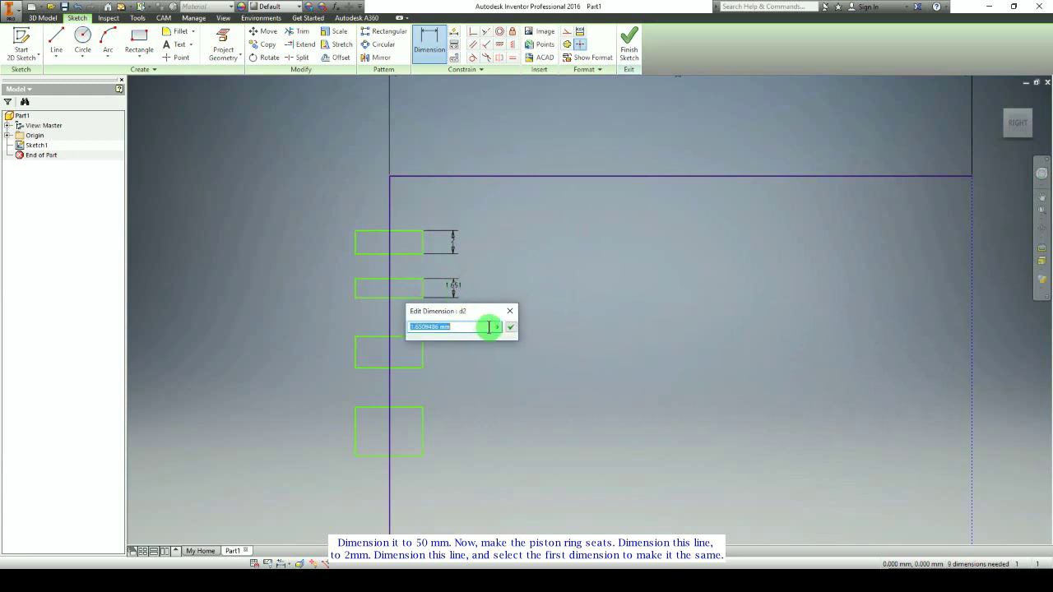
{"action": "left_click", "coordinate": [497, 326]}
{"action": "left_click", "coordinate": [536, 360]}
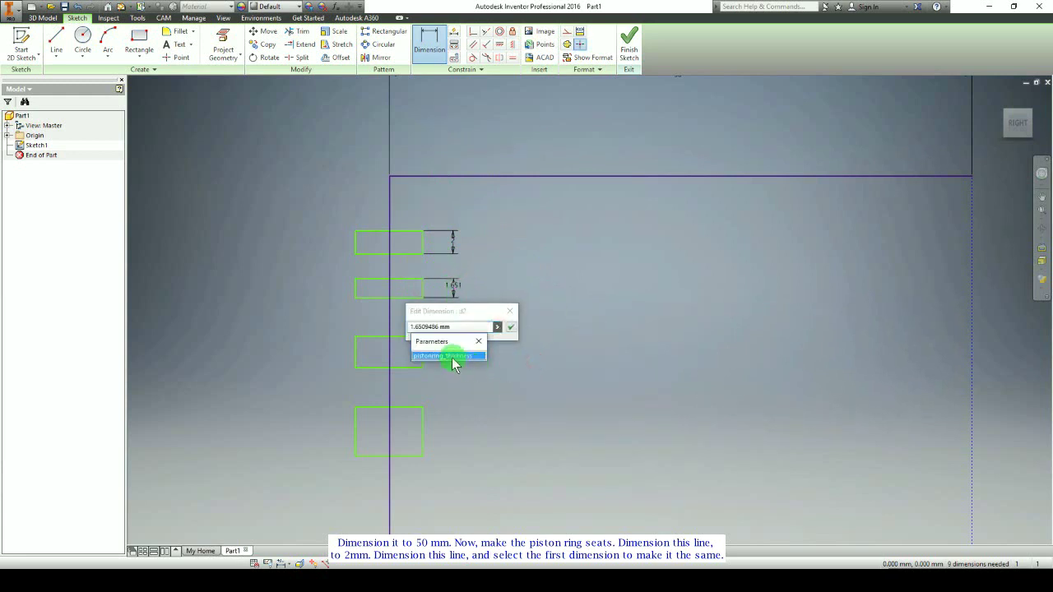
{"action": "left_click", "coordinate": [452, 357]}
{"action": "left_click", "coordinate": [510, 328]}
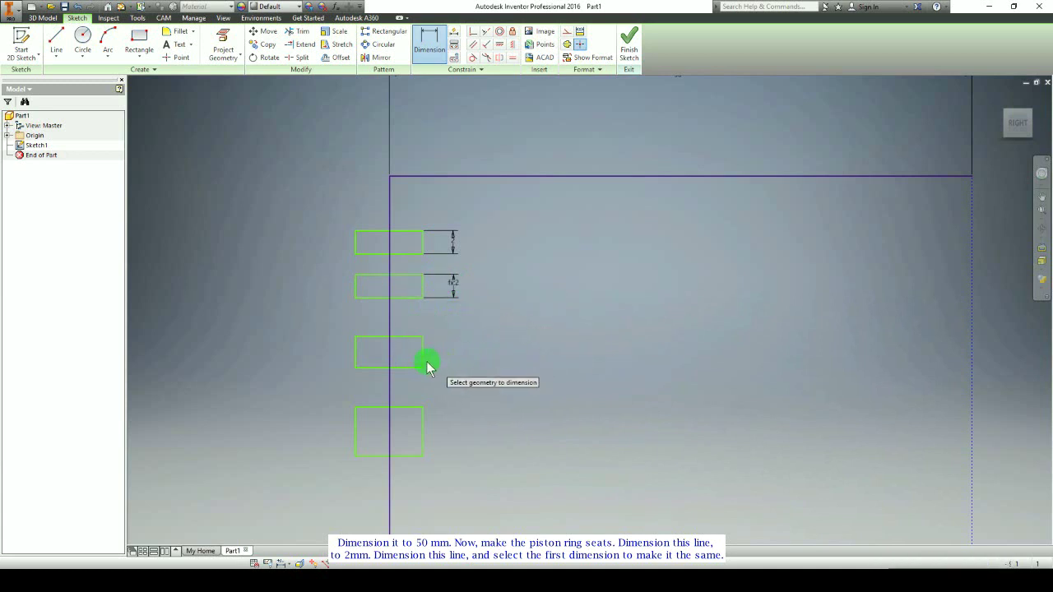
{"action": "left_click", "coordinate": [443, 359]}
{"action": "left_click", "coordinate": [457, 352]}
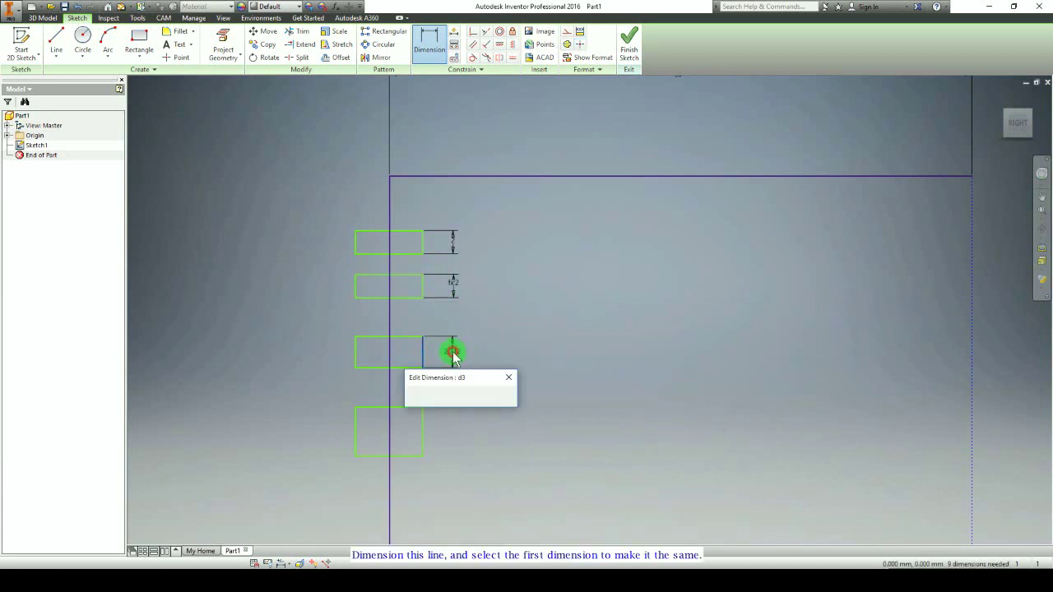
{"action": "left_click", "coordinate": [496, 393]}
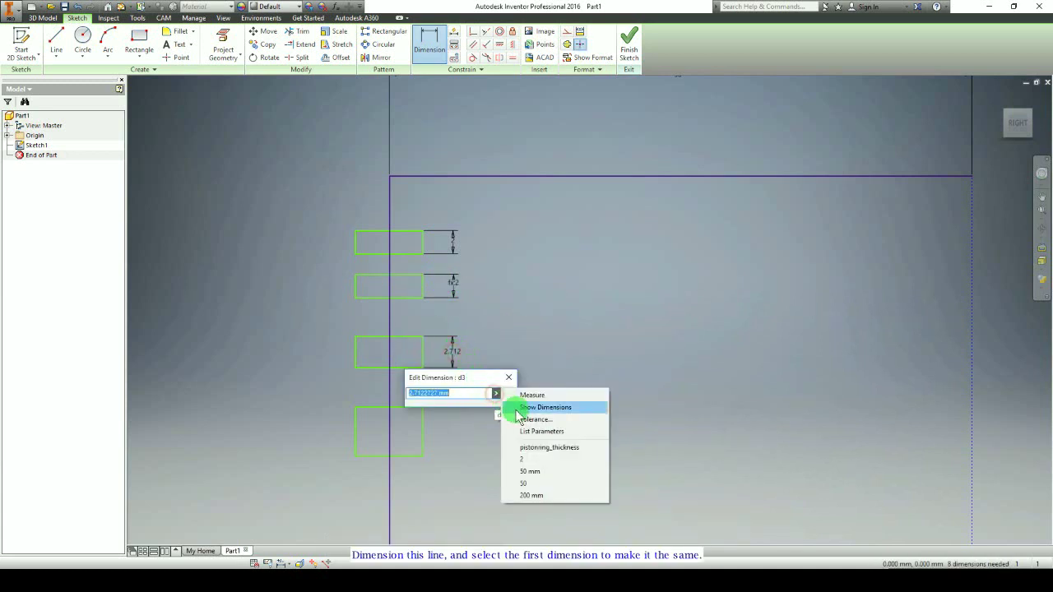
{"action": "left_click", "coordinate": [534, 447]}
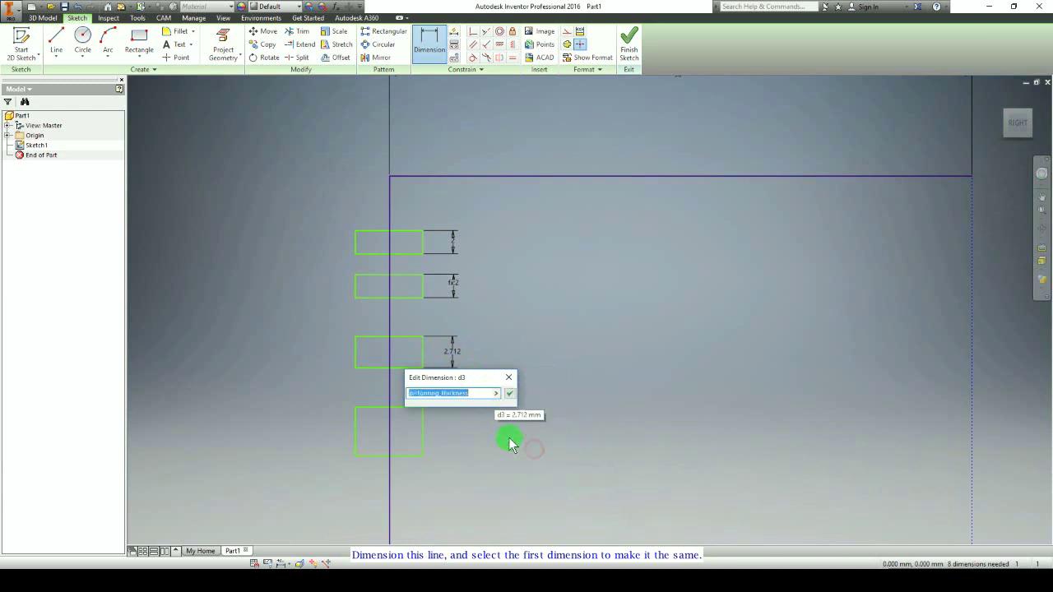
{"action": "left_click", "coordinate": [509, 396]}
Step: Dimension the oil-ring seat's height as oil_ring_thickness=3 mm
{"action": "left_click", "coordinate": [425, 429]}
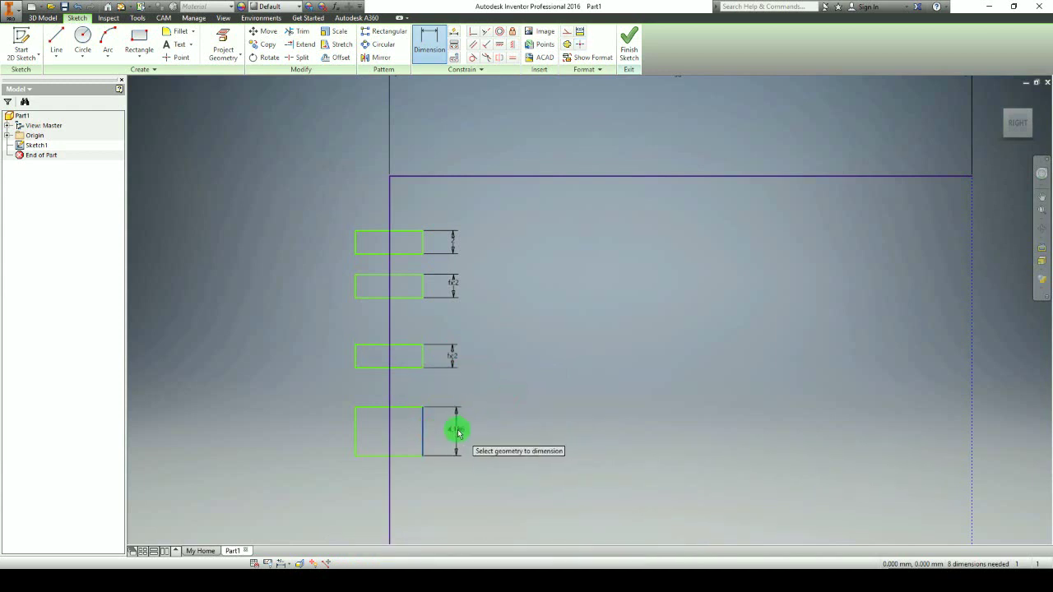
{"action": "left_click", "coordinate": [458, 431]}
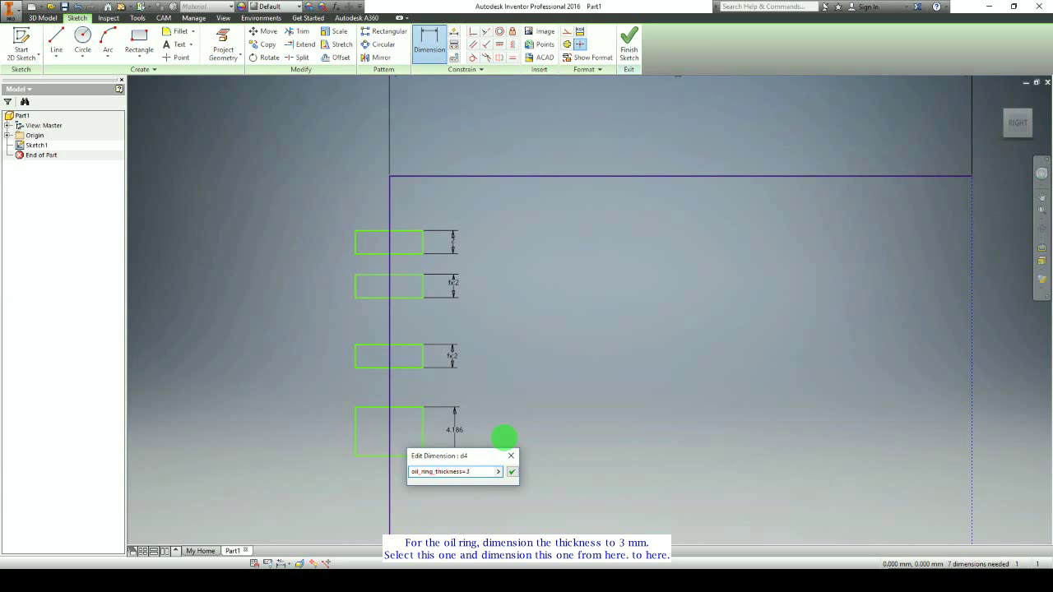
{"action": "key", "text": "Return"}
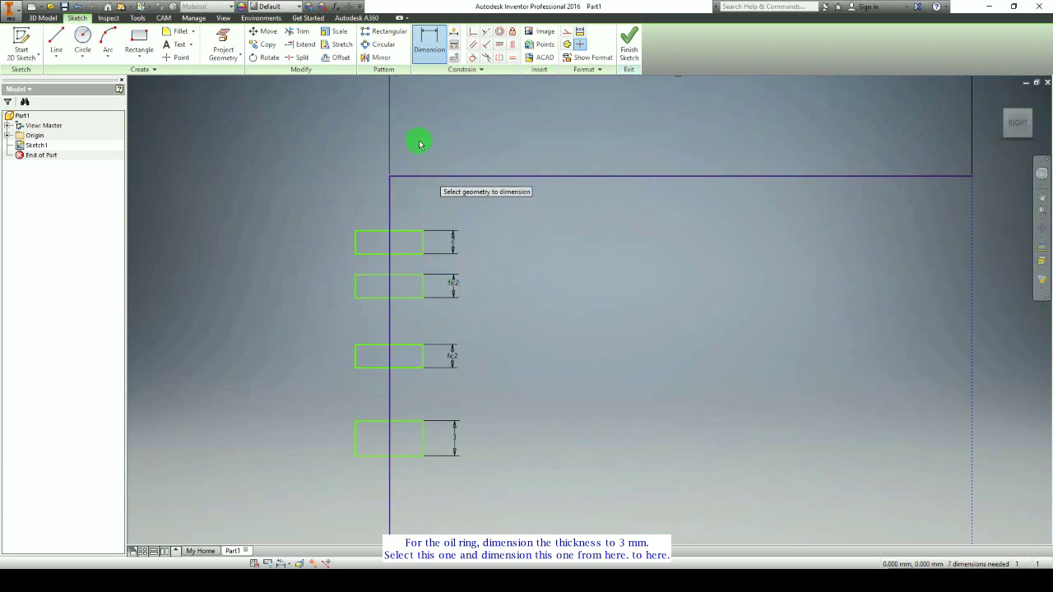
Step: Place the top ring seat 6 mm below the piston's top edge and drag the second seat lower
{"action": "left_click", "coordinate": [419, 176]}
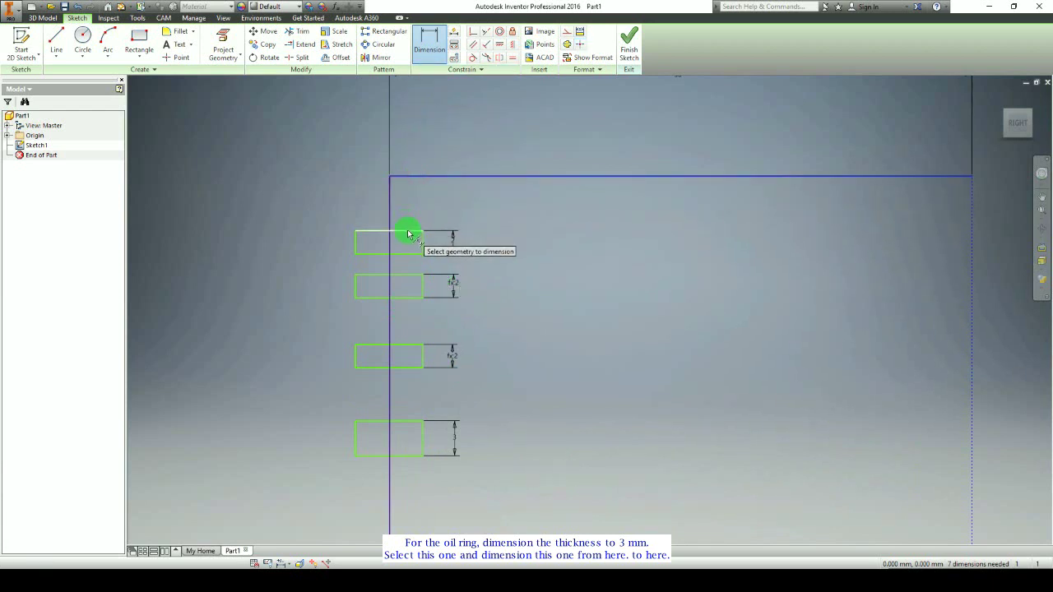
{"action": "key", "text": "Escape"}
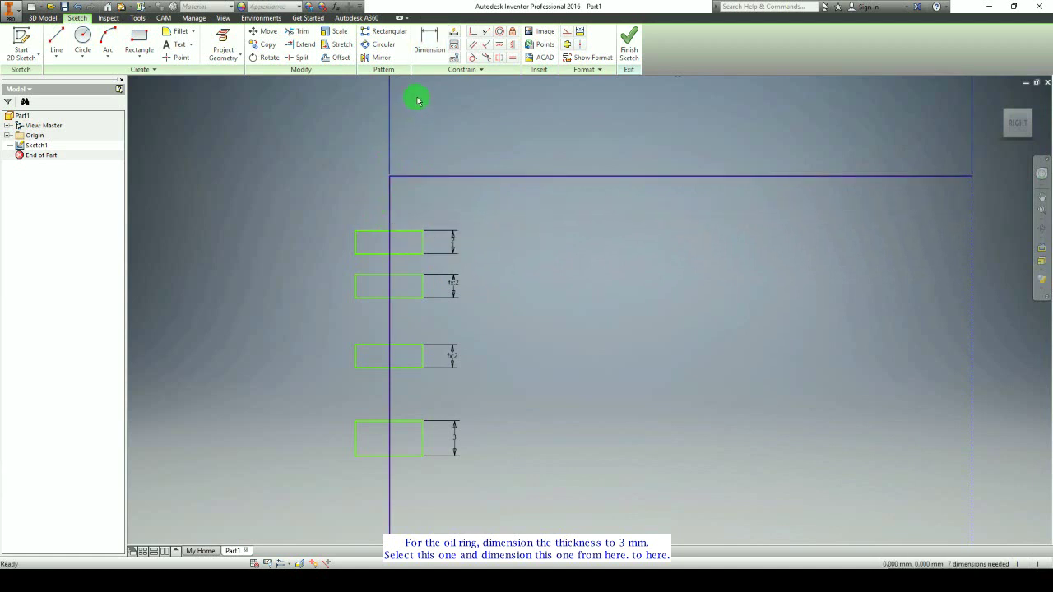
{"action": "left_click", "coordinate": [425, 59]}
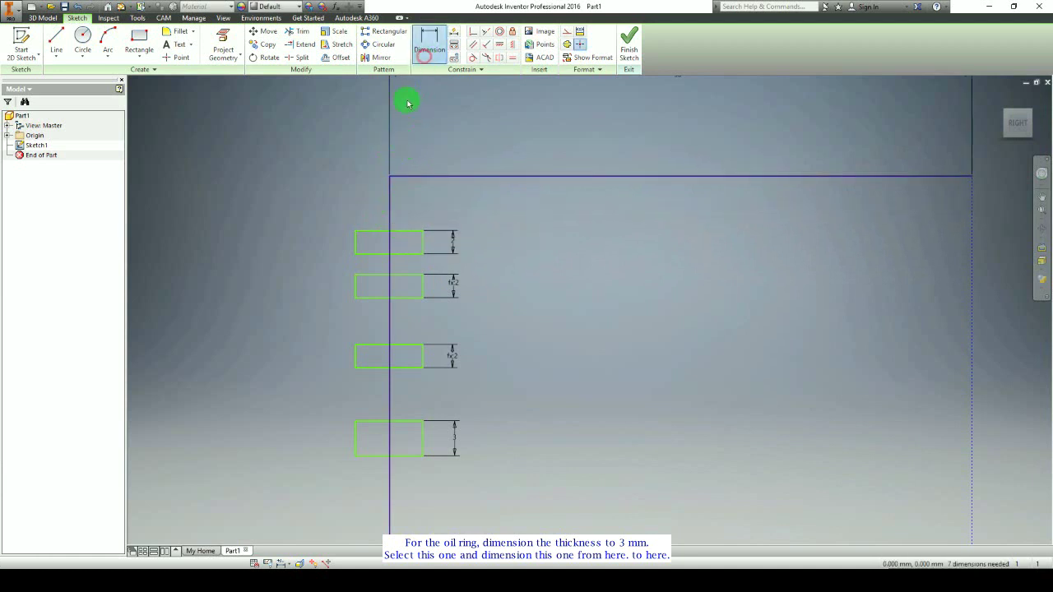
{"action": "left_click", "coordinate": [389, 176]}
{"action": "left_click", "coordinate": [376, 231]}
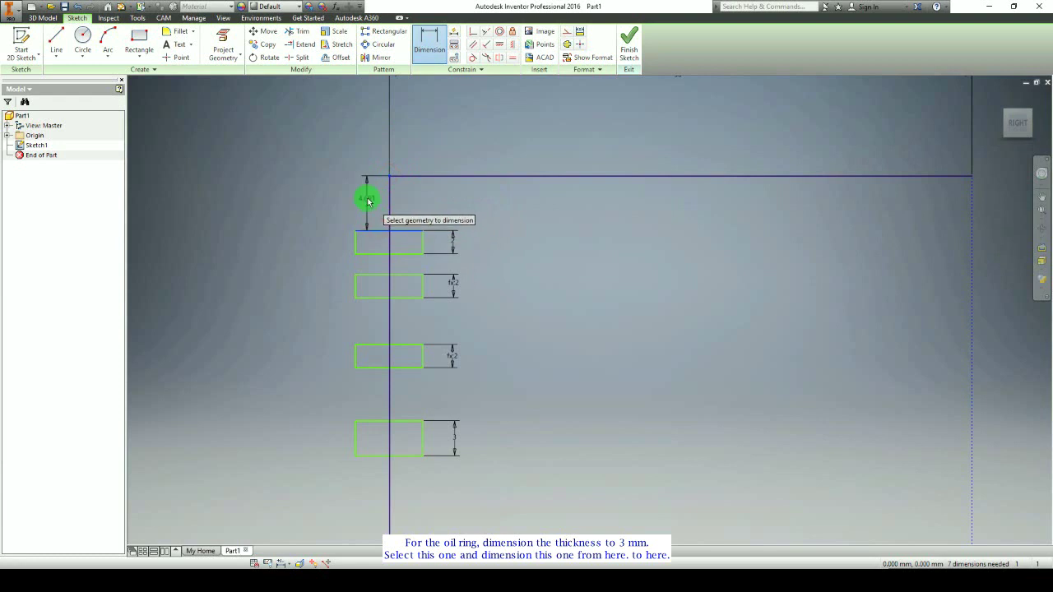
{"action": "left_click", "coordinate": [366, 206]}
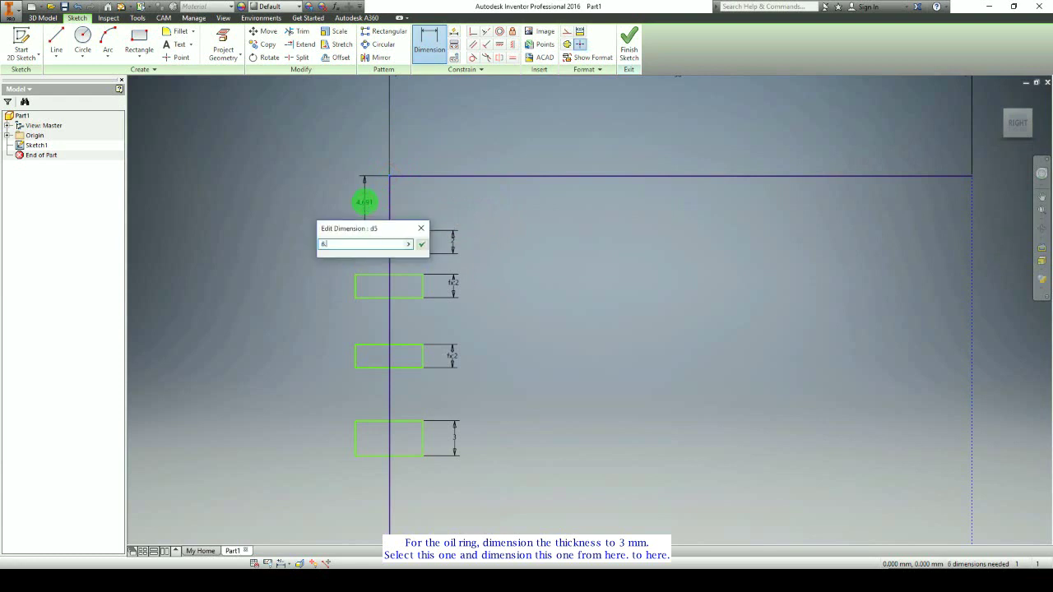
{"action": "type", "text": "6"}
{"action": "key", "text": "Return"}
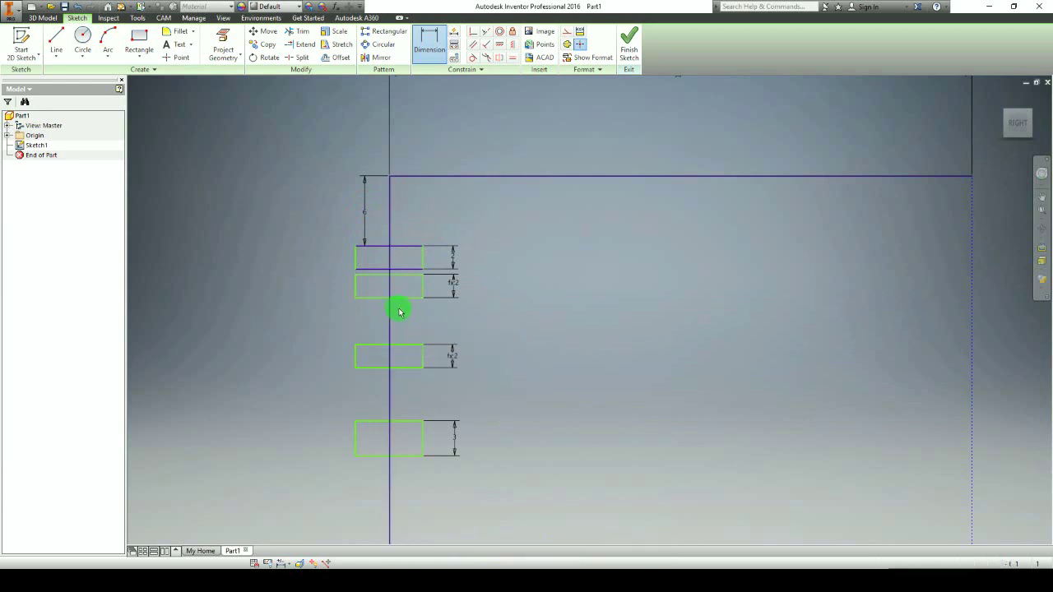
{"action": "key", "text": "Escape"}
{"action": "mouse_move", "coordinate": [400, 304]}
{"action": "left_mouse_down"}
{"action": "mouse_move", "coordinate": [400, 333]}
{"action": "mouse_move", "coordinate": [404, 299]}
{"action": "left_mouse_up"}
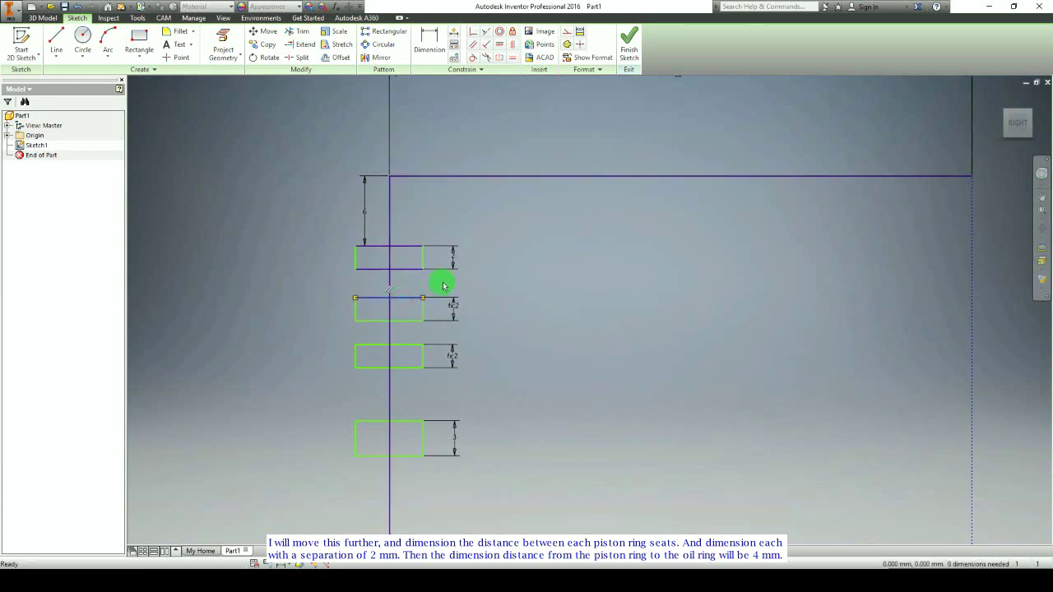
Step: Set 2 mm gaps between the first, second and third ring seats
{"action": "left_click", "coordinate": [428, 41]}
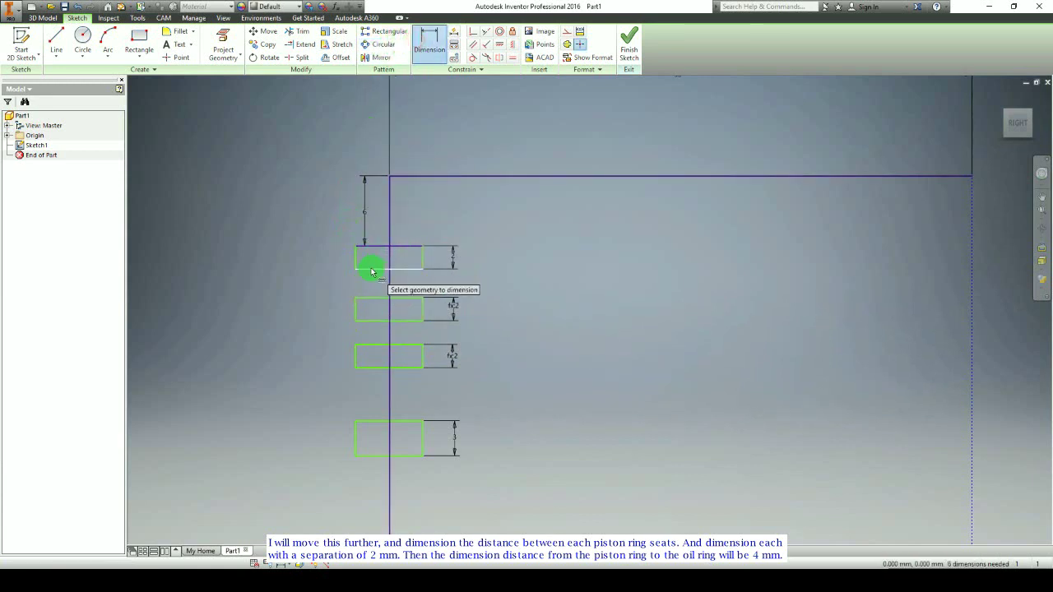
{"action": "left_click", "coordinate": [371, 296]}
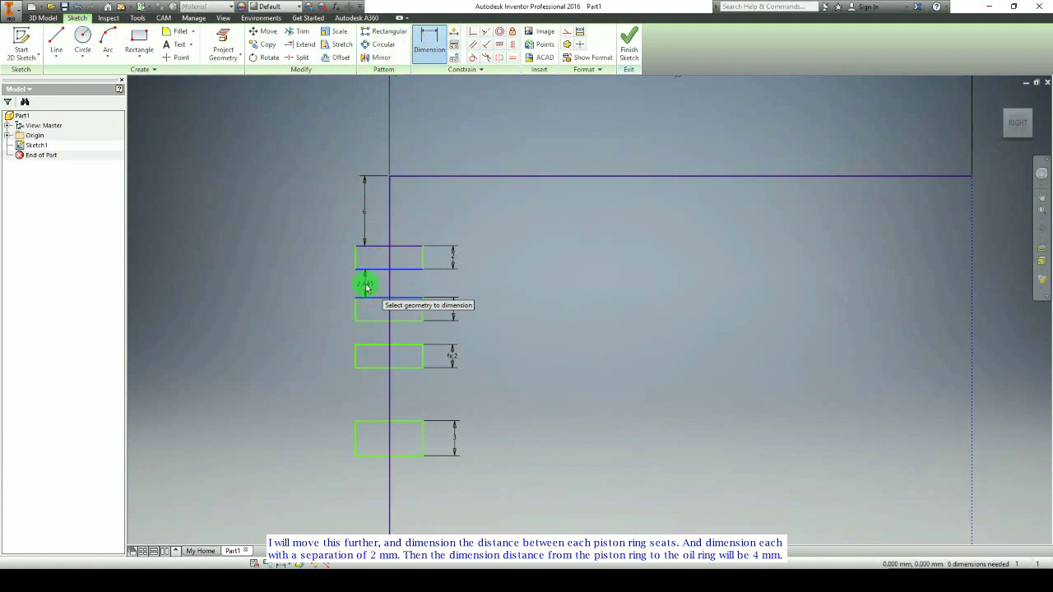
{"action": "left_click", "coordinate": [366, 284]}
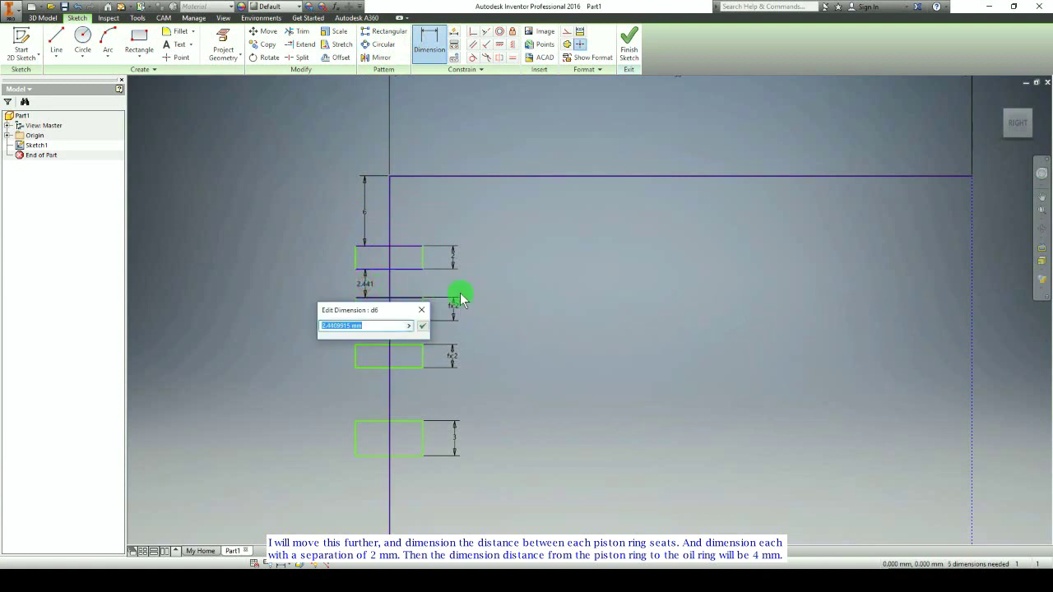
{"action": "type", "text": "2"}
{"action": "key", "text": "Return"}
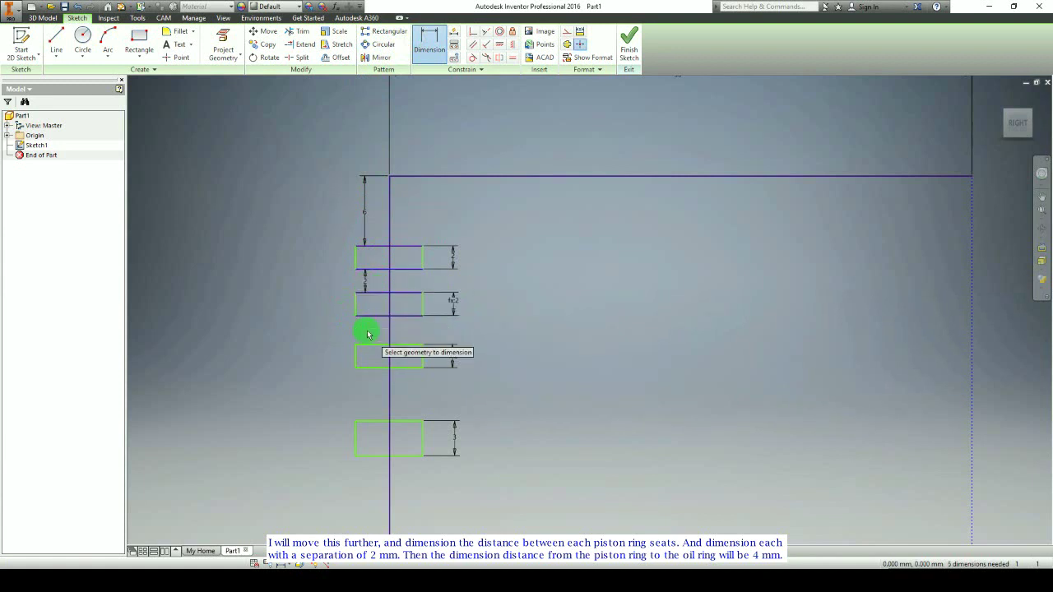
{"action": "left_click", "coordinate": [371, 316]}
{"action": "left_click", "coordinate": [372, 345]}
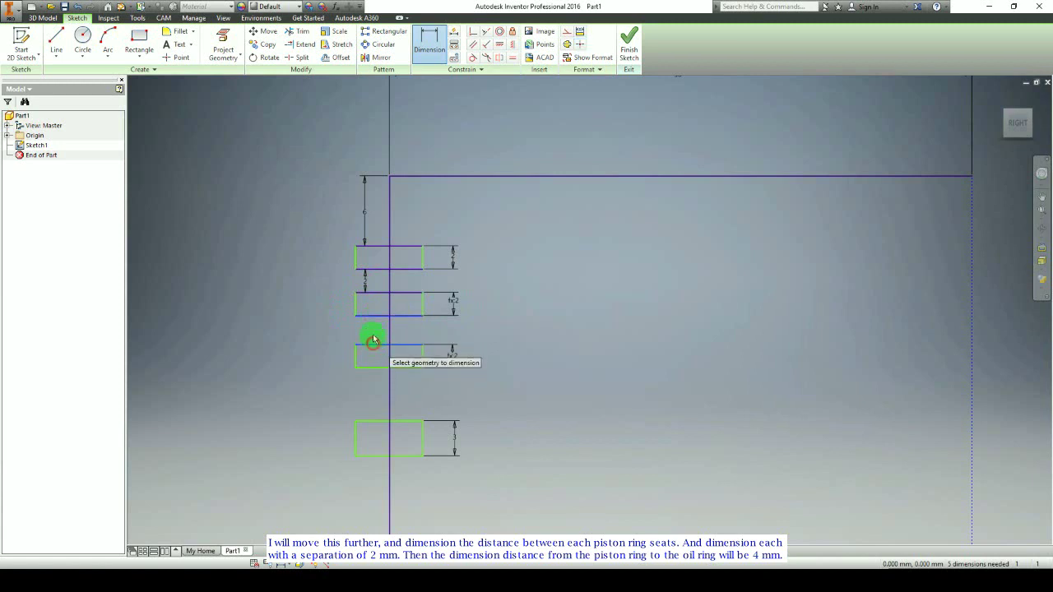
{"action": "left_click", "coordinate": [365, 327]}
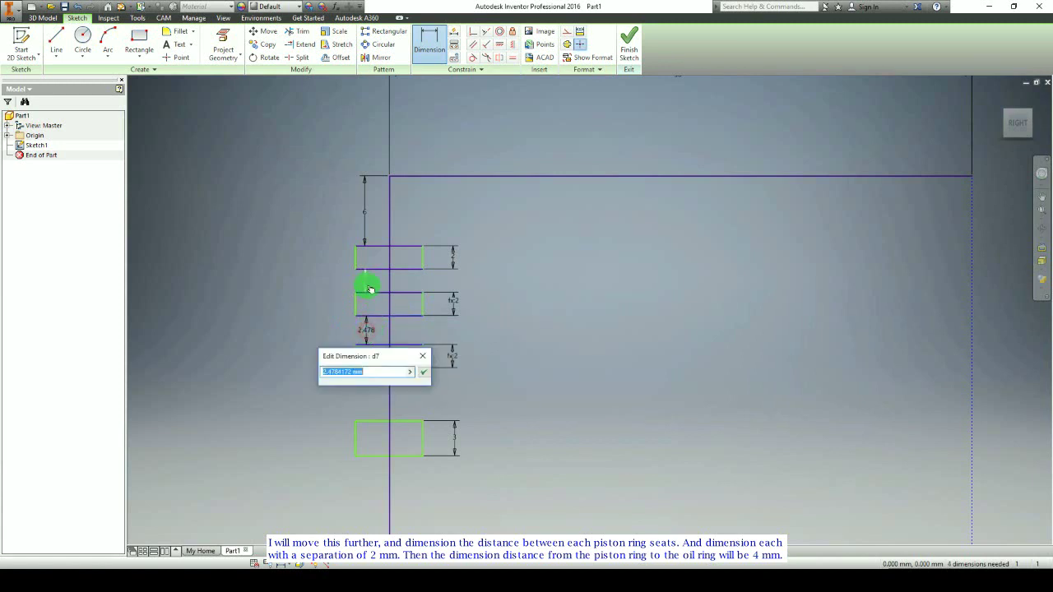
{"action": "left_click", "coordinate": [422, 374]}
Step: Set a 4 mm gap between the third seat and the oil-ring seat
{"action": "left_click", "coordinate": [368, 362]}
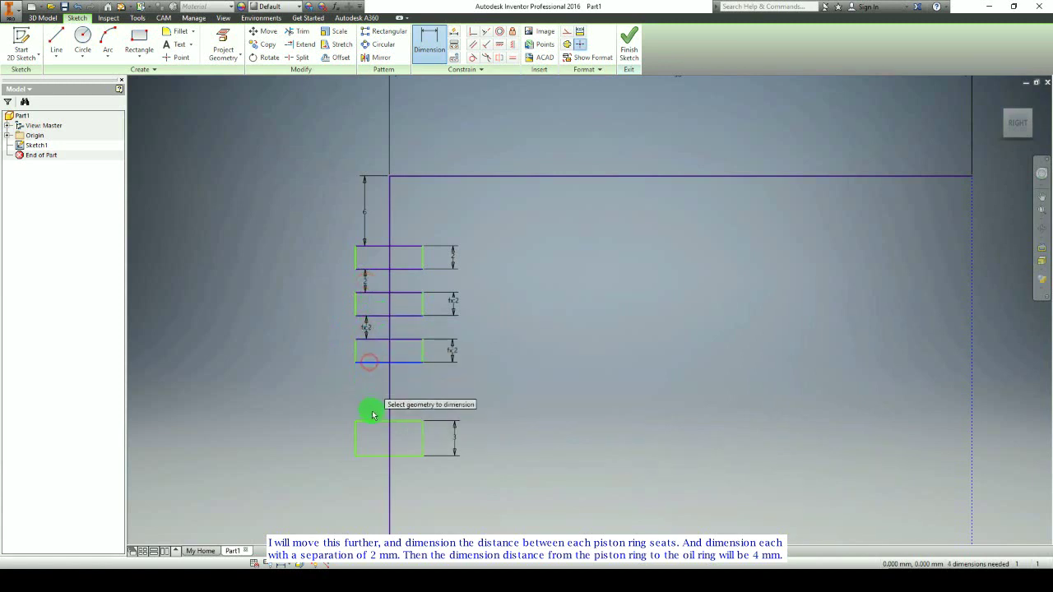
{"action": "left_click", "coordinate": [370, 421]}
{"action": "left_click", "coordinate": [367, 395]}
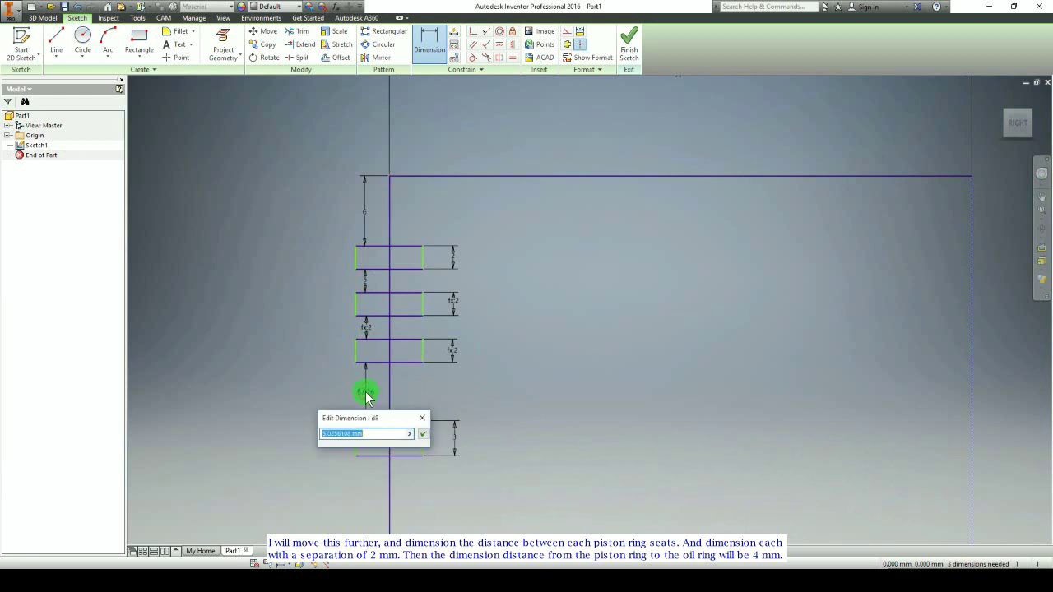
{"action": "type", "text": "4"}
{"action": "key", "text": "Return"}
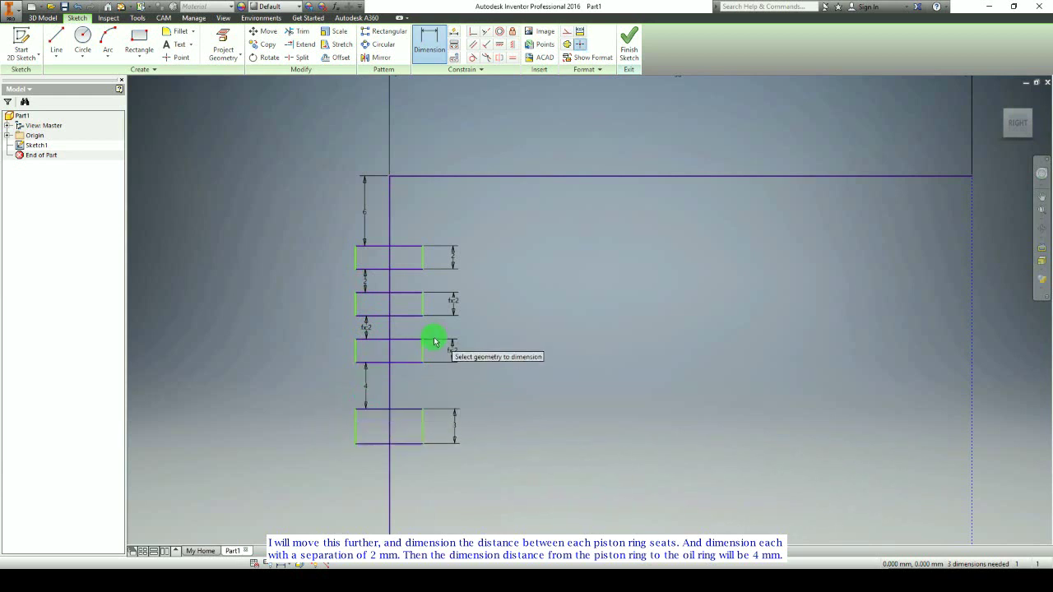
Step: Dimension the top seat's depth from the centre line, entering 2
{"action": "left_click", "coordinate": [423, 254]}
{"action": "left_click", "coordinate": [390, 260]}
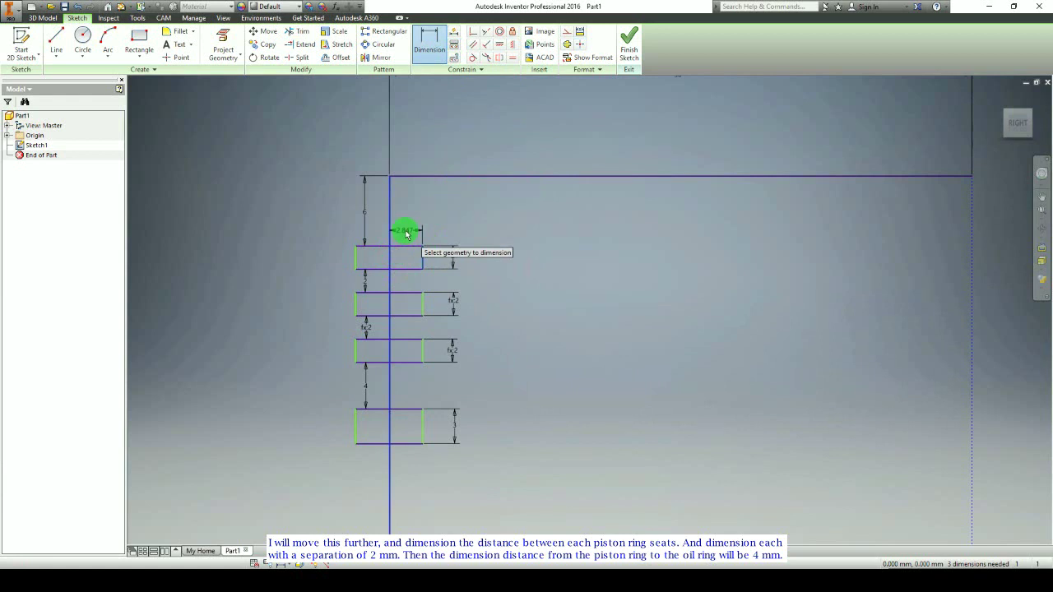
{"action": "left_click", "coordinate": [405, 234]}
{"action": "type", "text": "2"}
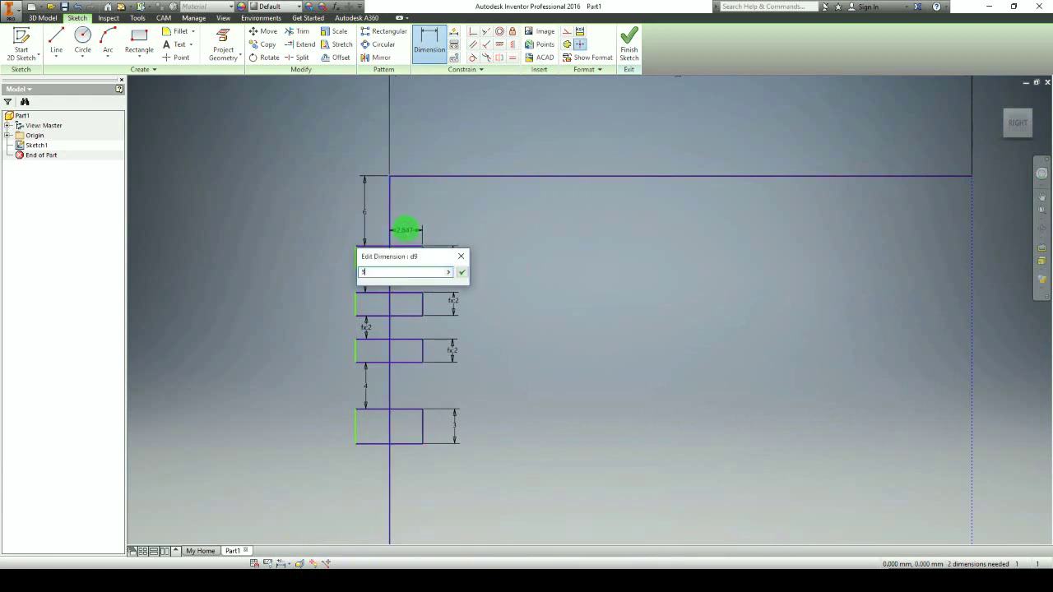
{"action": "key", "text": "Return"}
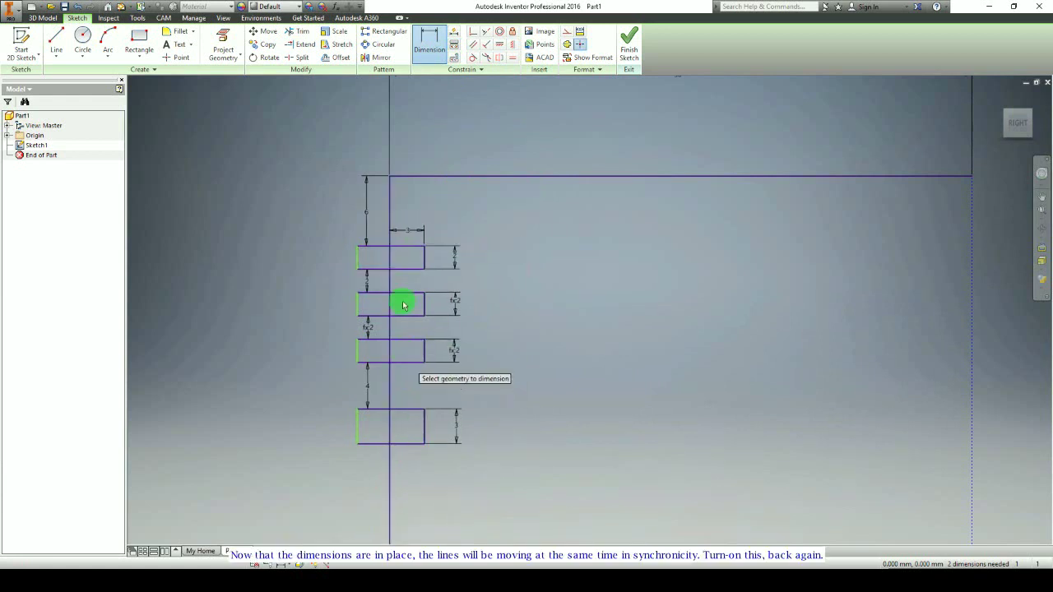
Step: Drag the outline's bottom line upward to shorten the half piston
{"action": "scroll", "coordinate": [479, 415], "scroll_direction": "down", "scroll_amount": 5}
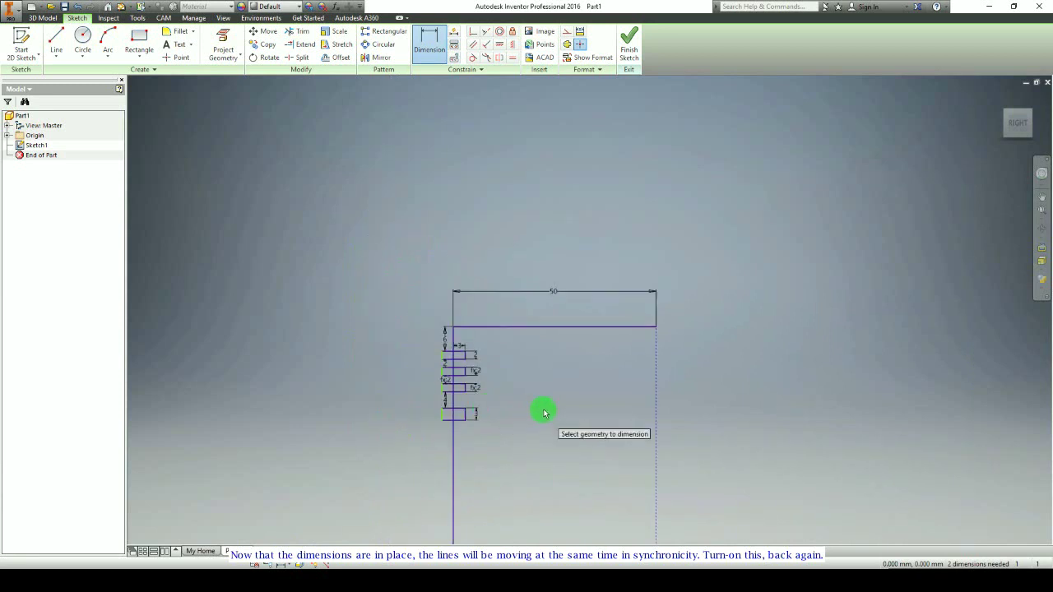
{"action": "middle_click_drag", "start_coordinate": [543, 409], "coordinate": [445, 167]}
{"action": "scroll", "coordinate": [446, 198], "scroll_direction": "down", "scroll_amount": 3}
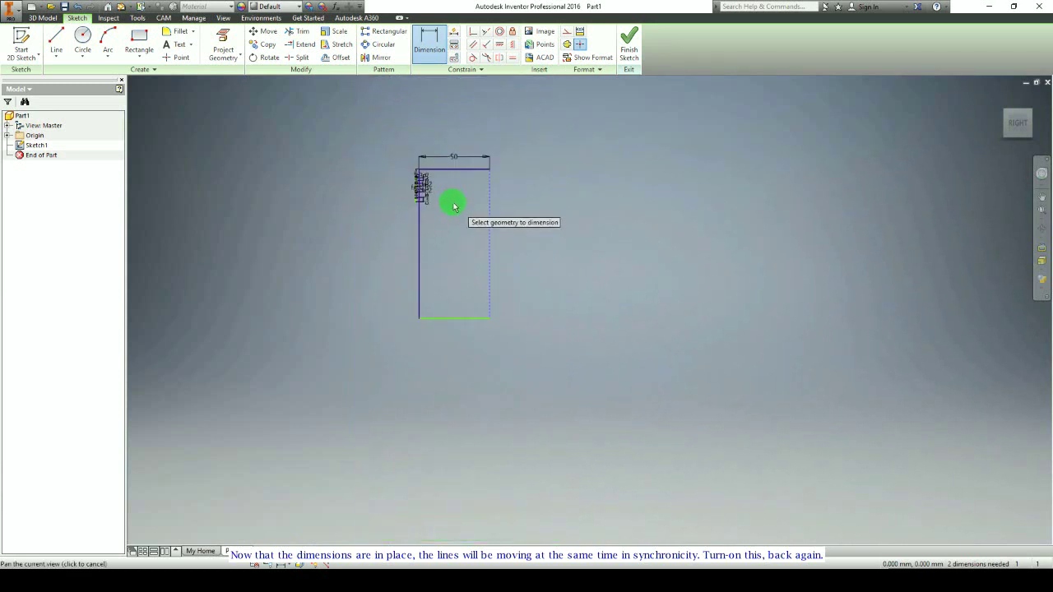
{"action": "scroll", "coordinate": [454, 202], "scroll_direction": "up", "scroll_amount": 2}
{"action": "middle_click_drag", "start_coordinate": [438, 253], "coordinate": [434, 269]}
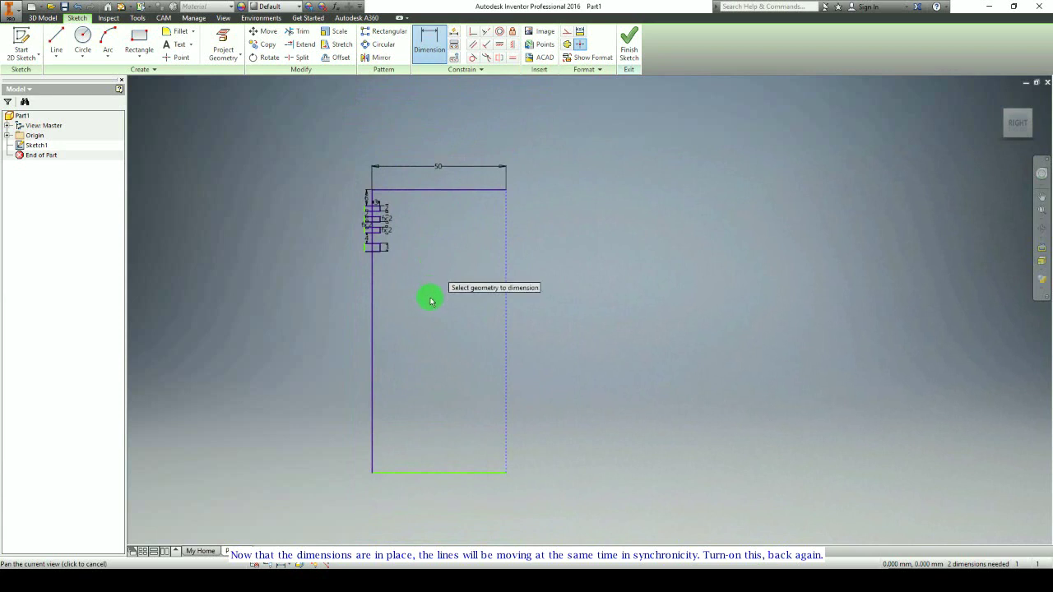
{"action": "key", "text": "Escape"}
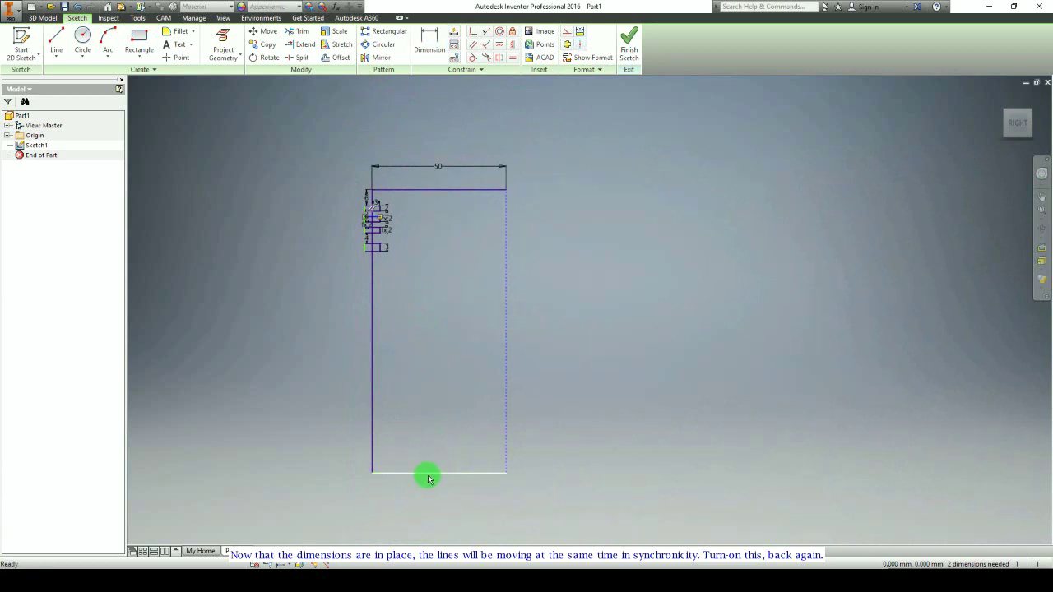
{"action": "left_click_drag", "start_coordinate": [427, 478], "coordinate": [429, 397]}
{"action": "mouse_move", "coordinate": [424, 285]}
{"action": "middle_mouse_down"}
{"action": "mouse_move", "coordinate": [419, 350]}
{"action": "mouse_move", "coordinate": [454, 350]}
{"action": "middle_mouse_up"}
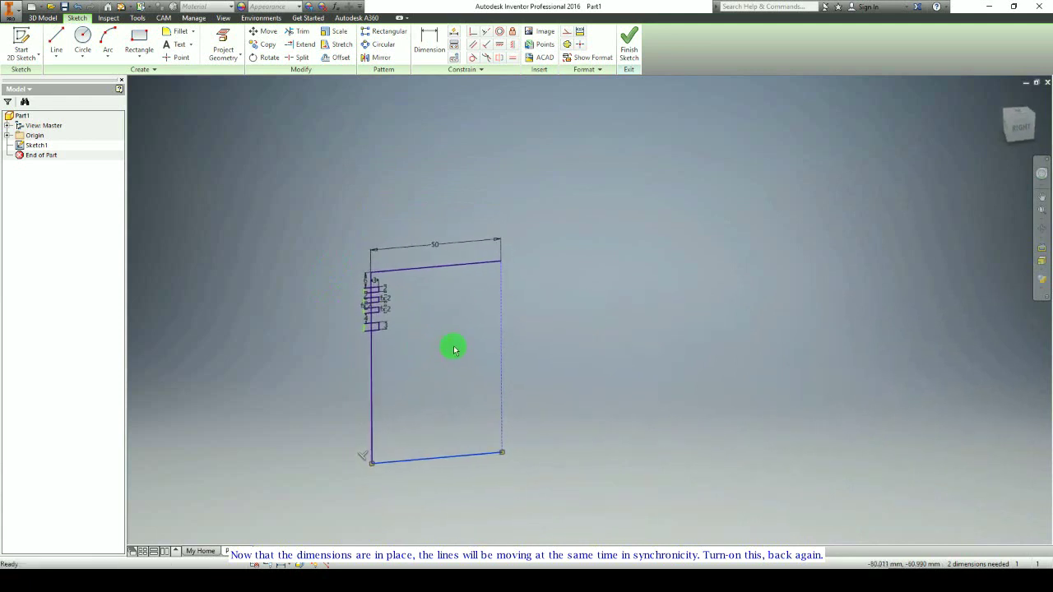
Step: Toggle the right edge's construction style off and back on, viewing it from RIGHT
{"action": "left_click", "coordinate": [498, 348]}
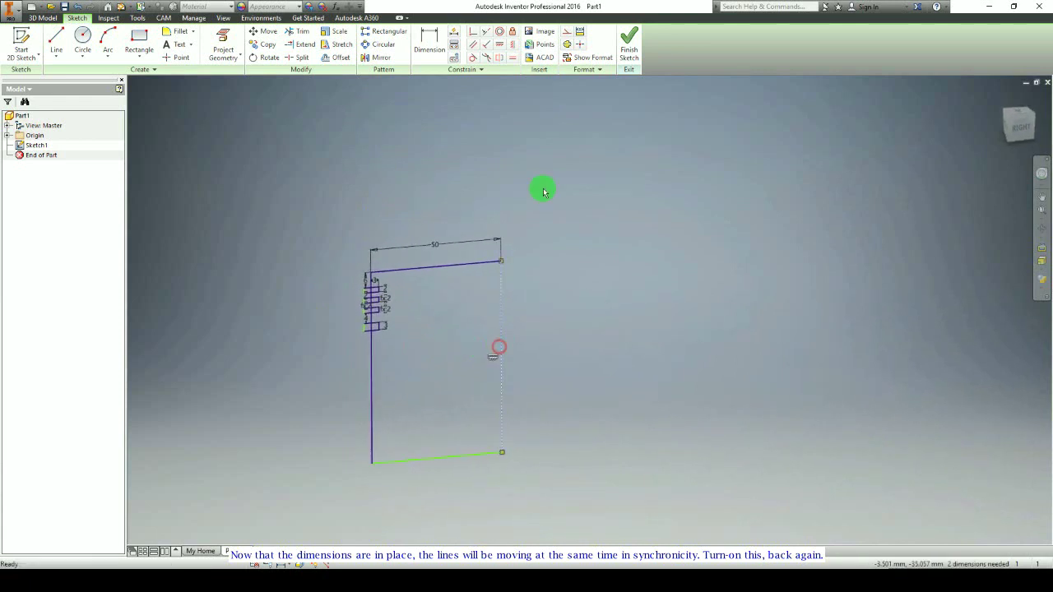
{"action": "left_click", "coordinate": [568, 32]}
{"action": "mouse_move", "coordinate": [488, 301]}
{"action": "middle_mouse_down", "text": "shift"}
{"action": "mouse_move", "coordinate": [453, 282]}
{"action": "mouse_move", "coordinate": [494, 263]}
{"action": "middle_mouse_up", "text": "shift"}
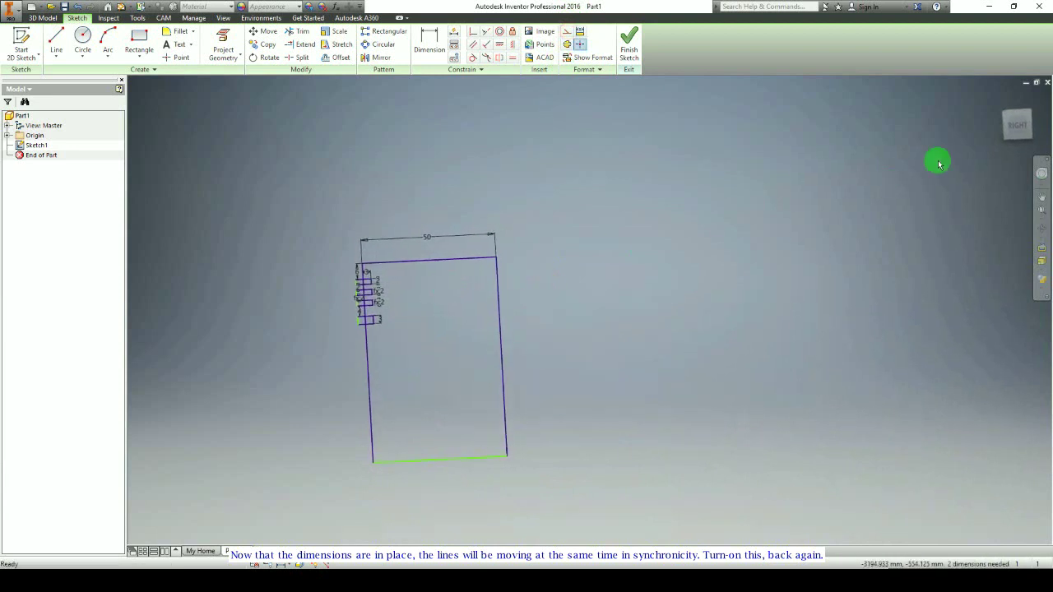
{"action": "left_click", "coordinate": [1015, 130]}
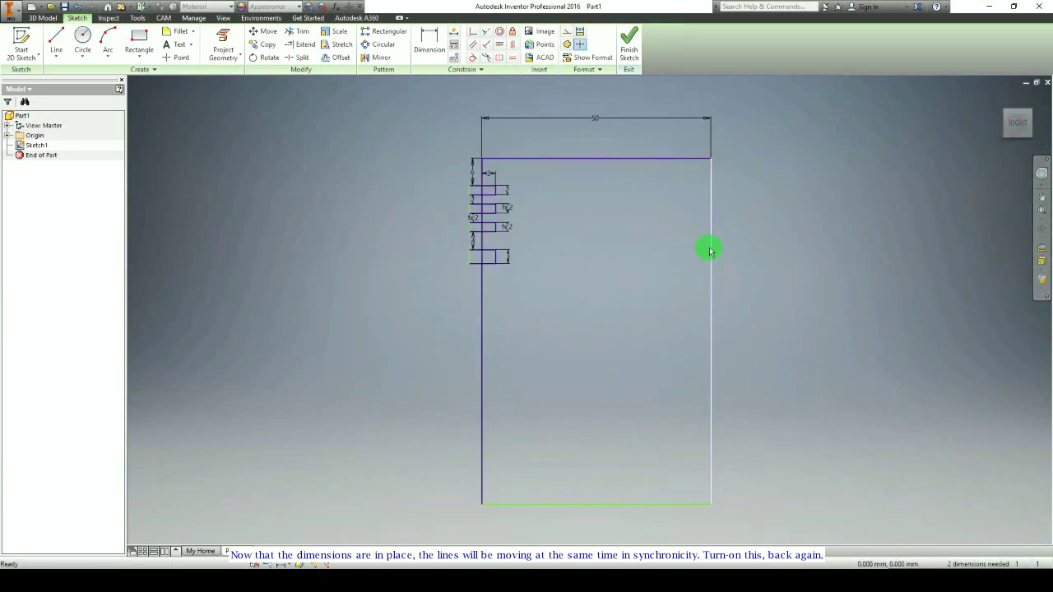
{"action": "left_click", "coordinate": [709, 245]}
{"action": "left_click", "coordinate": [568, 31]}
{"action": "mouse_move", "coordinate": [559, 164]}
{"action": "middle_mouse_down"}
{"action": "mouse_move", "coordinate": [505, 206]}
{"action": "mouse_move", "coordinate": [462, 217]}
{"action": "middle_mouse_up"}
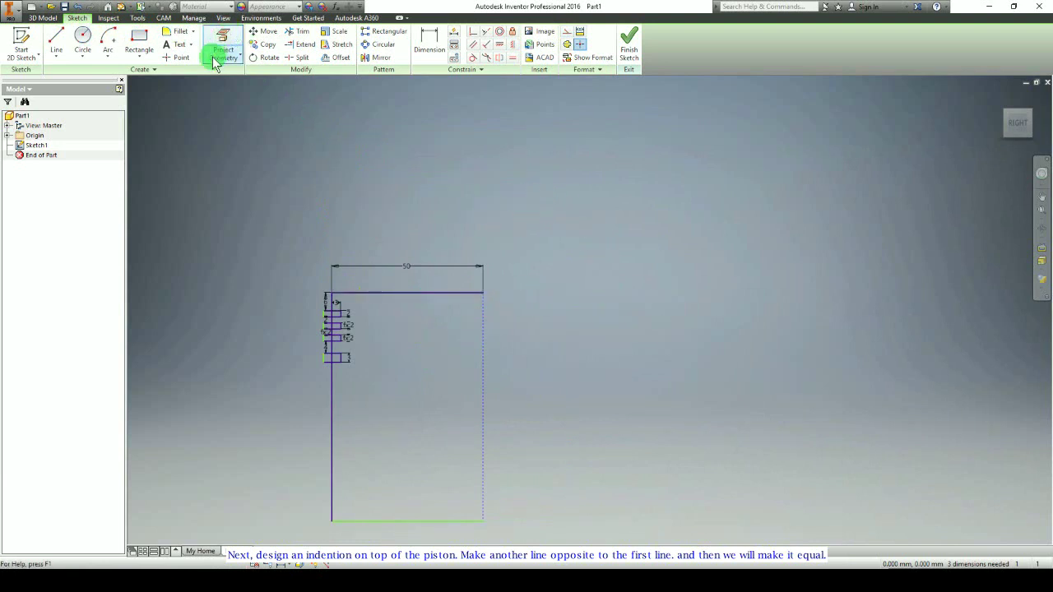
Step: Draw a horizontal line extending right from the top edge and make it equal in length to the top edge
{"action": "left_click", "coordinate": [56, 38]}
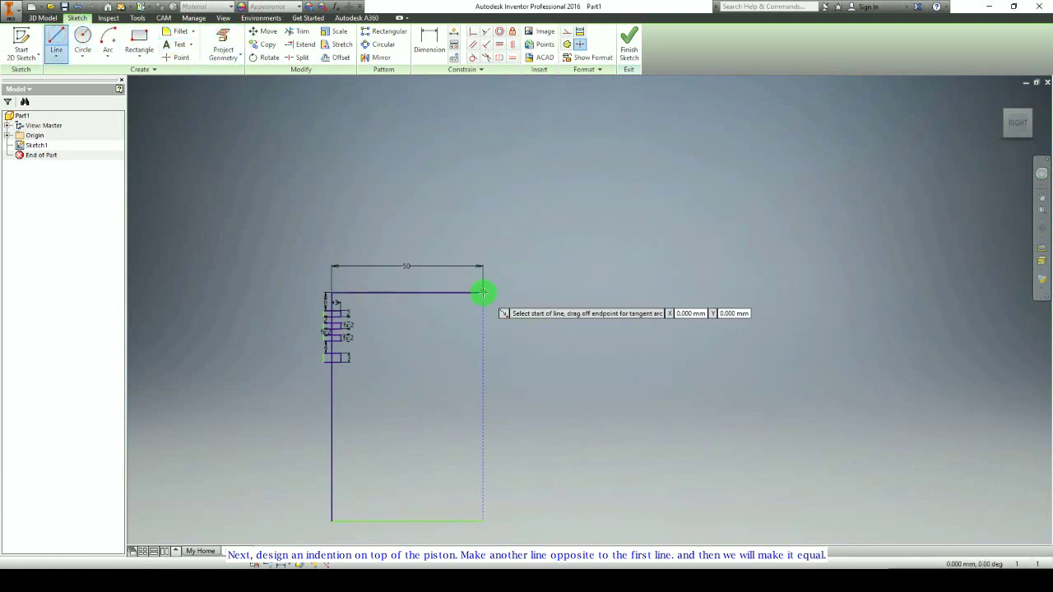
{"action": "left_click", "coordinate": [487, 290]}
{"action": "left_click", "coordinate": [556, 292]}
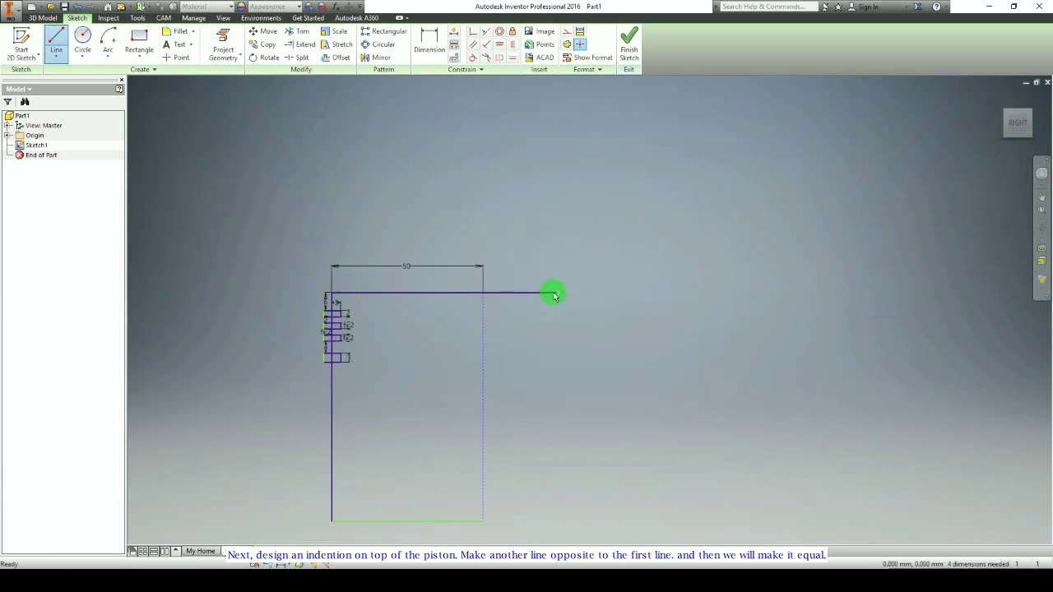
{"action": "left_click", "coordinate": [509, 294]}
{"action": "left_click", "coordinate": [514, 60]}
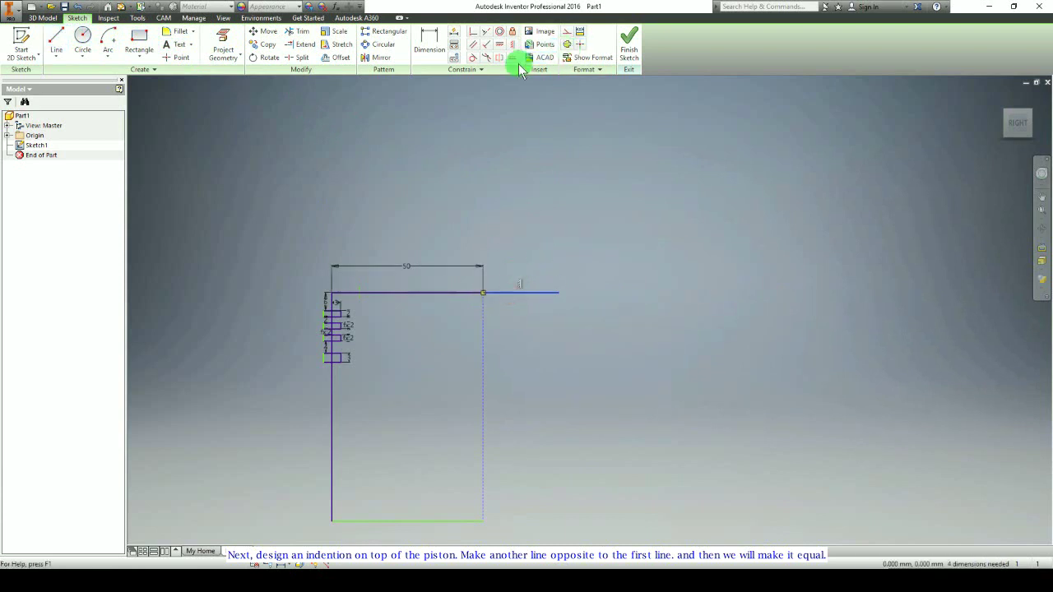
{"action": "left_click", "coordinate": [501, 292]}
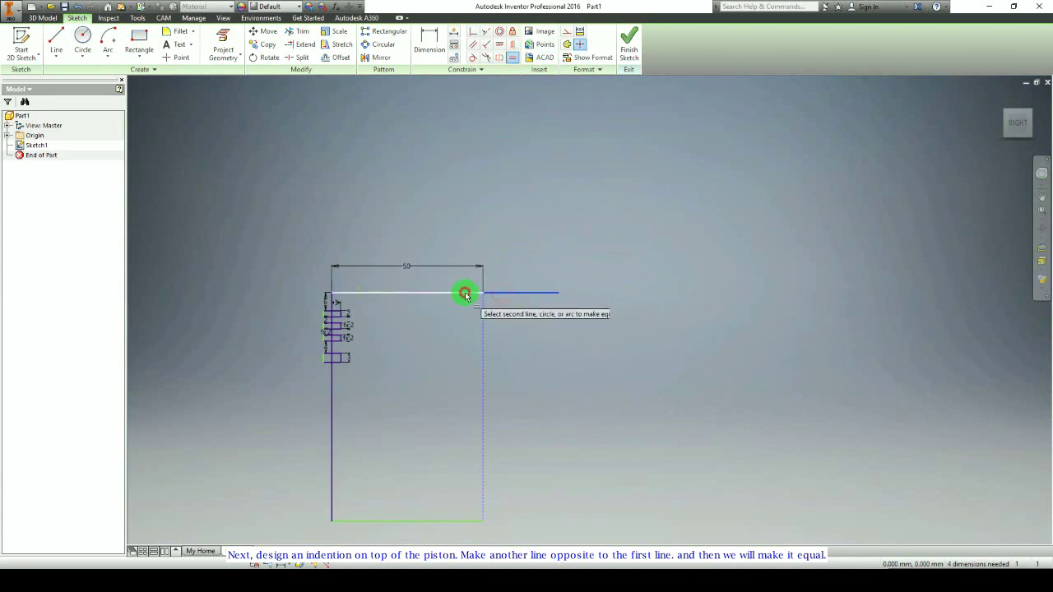
{"action": "left_click", "coordinate": [465, 294]}
{"action": "key", "text": "Escape"}
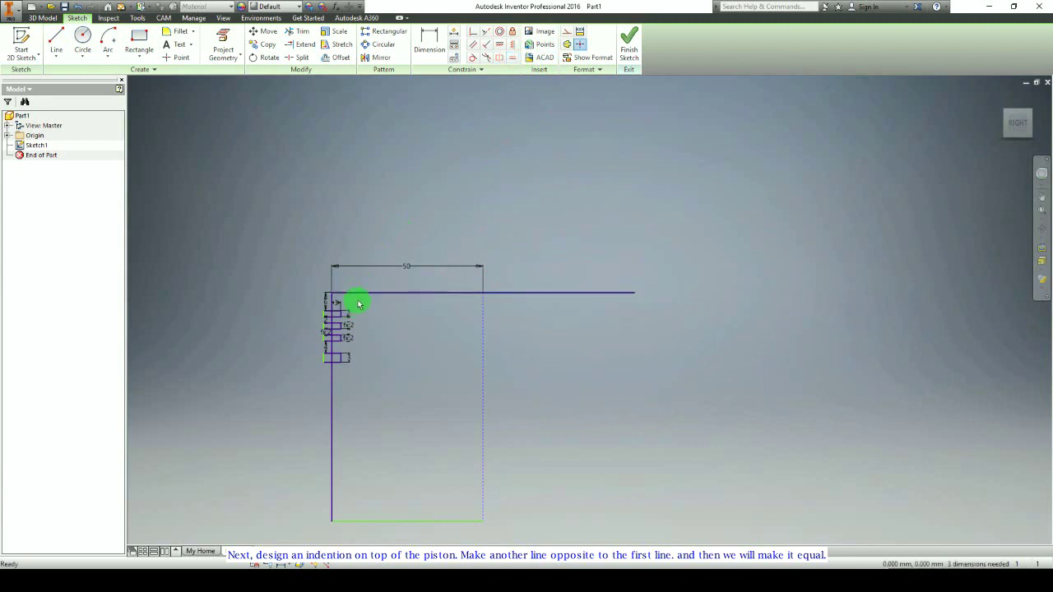
{"action": "scroll", "coordinate": [358, 304], "scroll_direction": "up", "scroll_amount": 4}
{"action": "scroll", "coordinate": [536, 326], "scroll_direction": "down", "scroll_amount": 3}
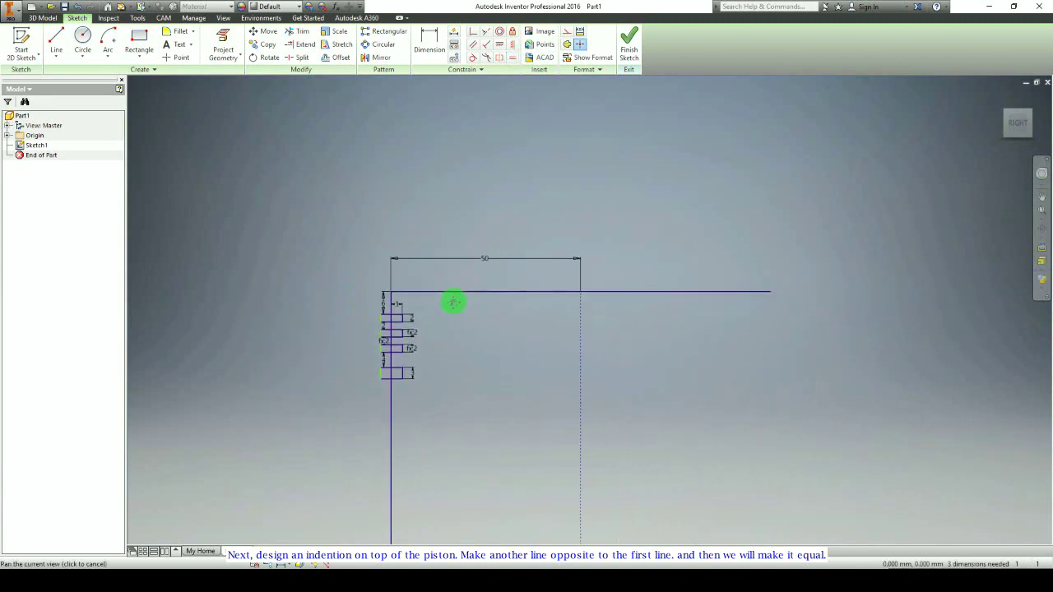
Step: Dimension the top line's left span at 40 mm
{"action": "left_click", "coordinate": [429, 41]}
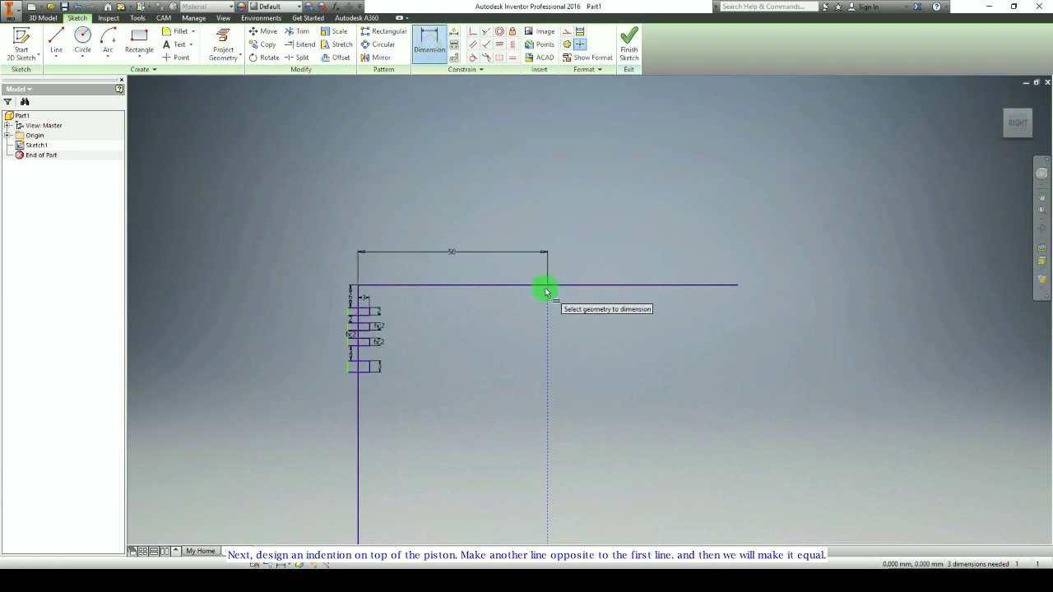
{"action": "left_click", "coordinate": [395, 292]}
{"action": "left_click", "coordinate": [460, 301]}
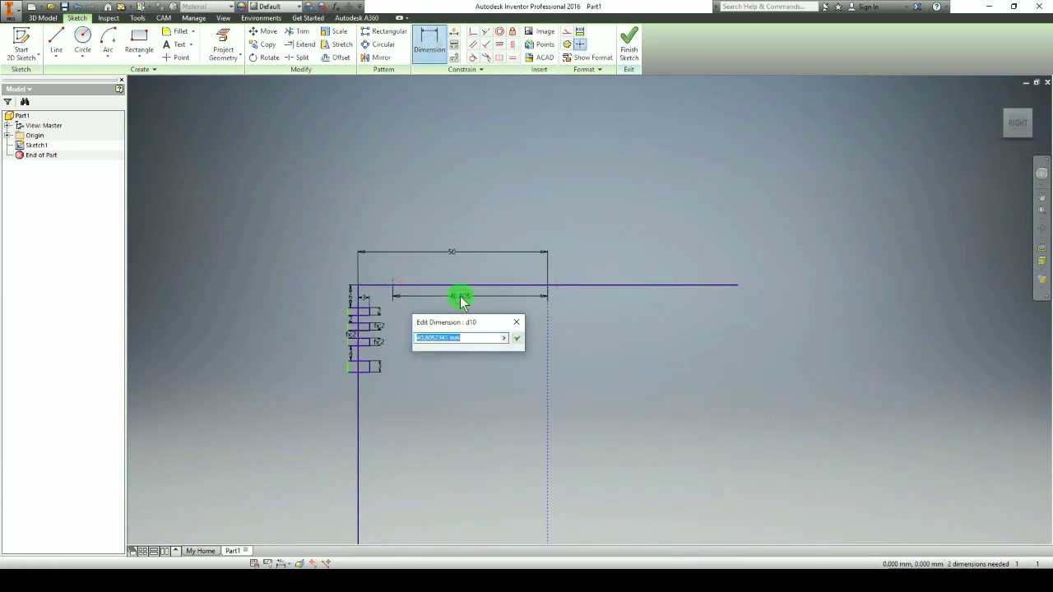
{"action": "key", "text": "Return"}
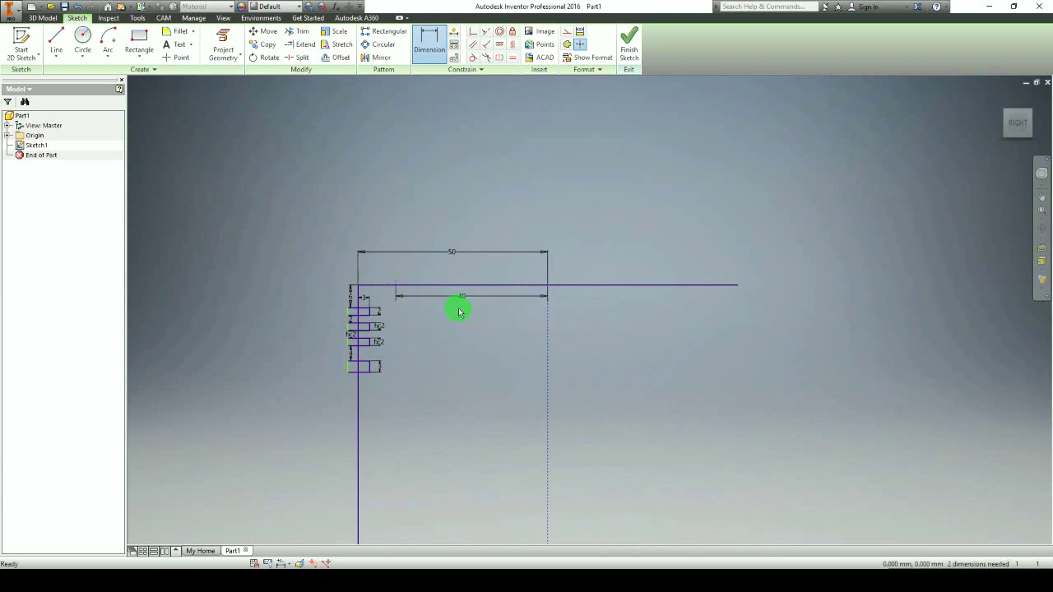
{"action": "key", "text": "Escape"}
{"action": "scroll", "coordinate": [548, 286], "scroll_direction": "up", "scroll_amount": 3}
Step: Dimension the right span between the two sketch points by referencing the 40 dimension (fx:40)
{"action": "left_click", "coordinate": [177, 56]}
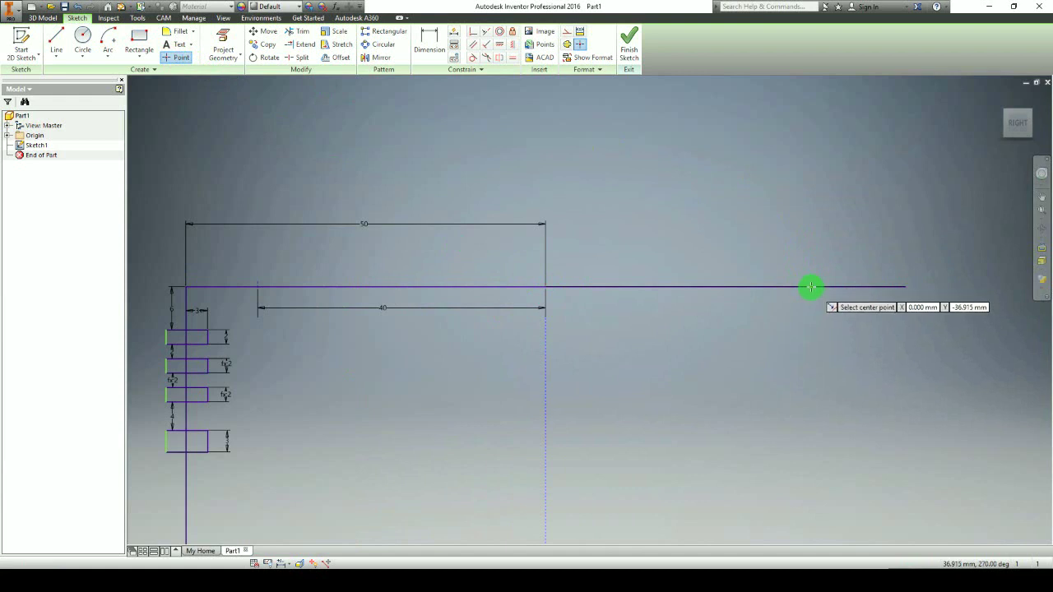
{"action": "key", "text": "Escape"}
{"action": "left_click", "coordinate": [428, 41]}
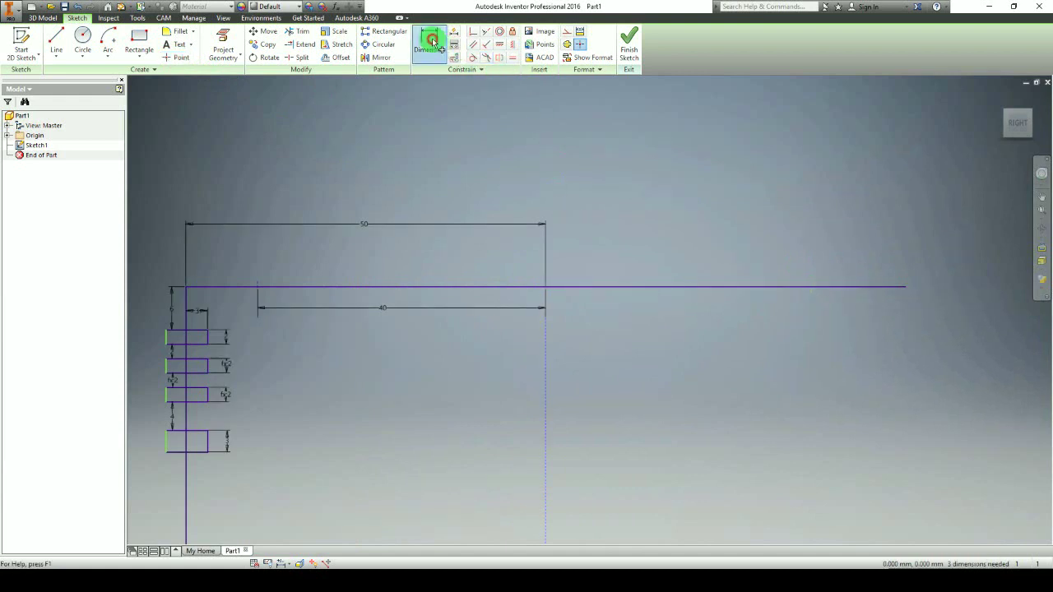
{"action": "left_click", "coordinate": [546, 287]}
{"action": "left_click", "coordinate": [811, 287]}
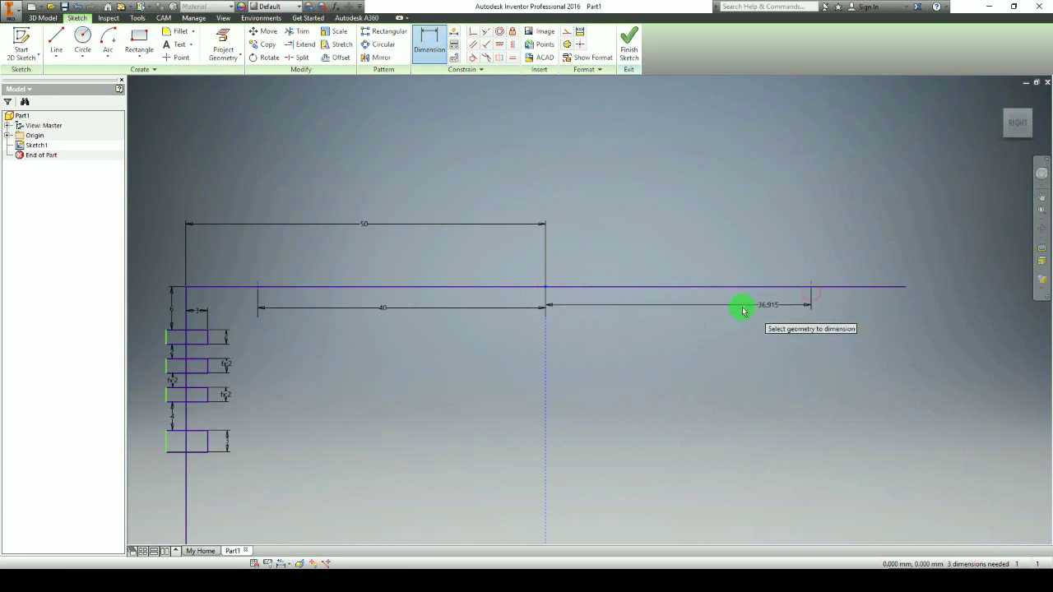
{"action": "left_click", "coordinate": [684, 308]}
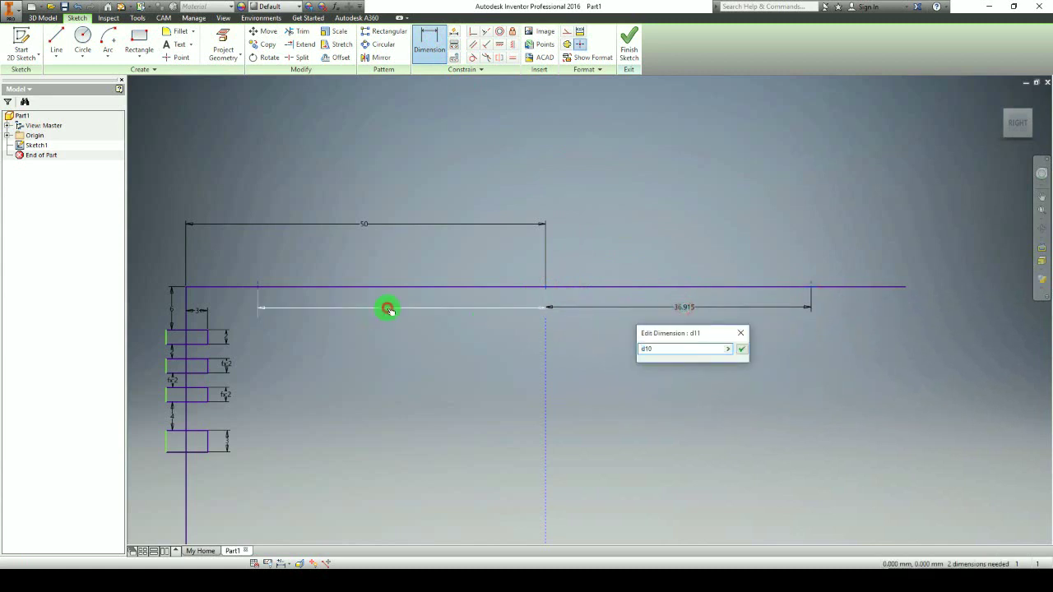
{"action": "left_click", "coordinate": [730, 349]}
{"action": "left_click", "coordinate": [742, 349]}
{"action": "scroll", "coordinate": [814, 352], "scroll_direction": "down", "scroll_amount": 2}
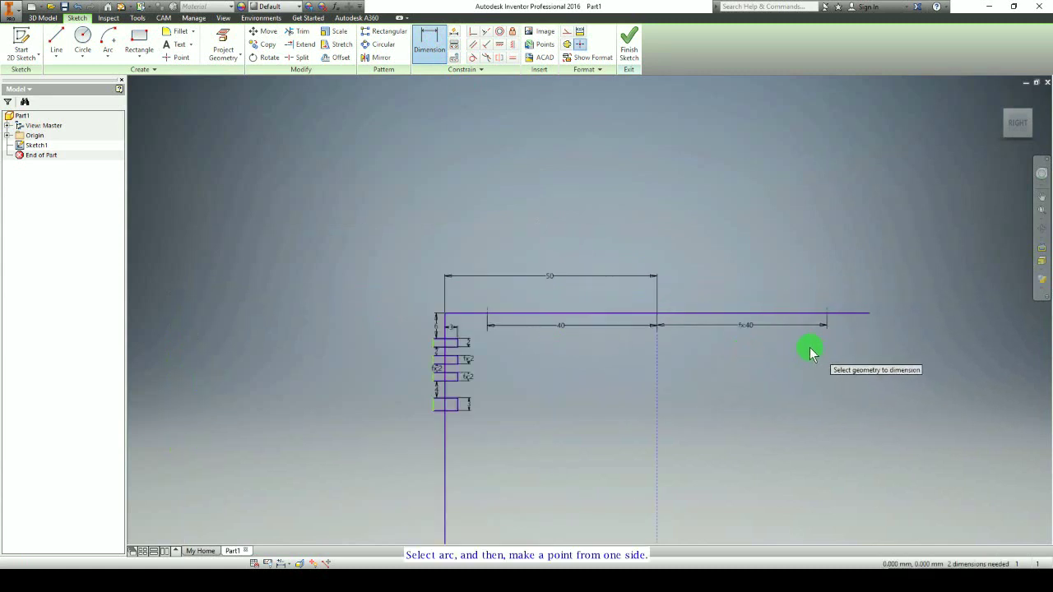
{"action": "middle_click_drag", "start_coordinate": [670, 343], "coordinate": [623, 301]}
{"action": "key", "text": "Escape"}
Step: Draw a three-point arc between the 40 and fx:40 span ends, sagging slightly below the line
{"action": "left_click", "coordinate": [109, 39]}
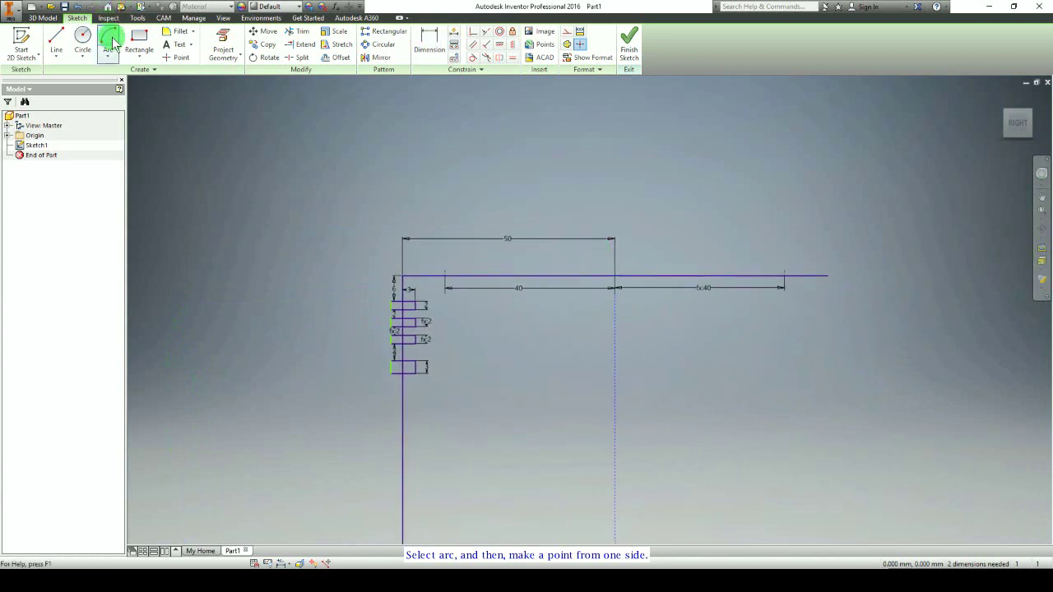
{"action": "left_click", "coordinate": [109, 54]}
{"action": "left_click", "coordinate": [90, 77]}
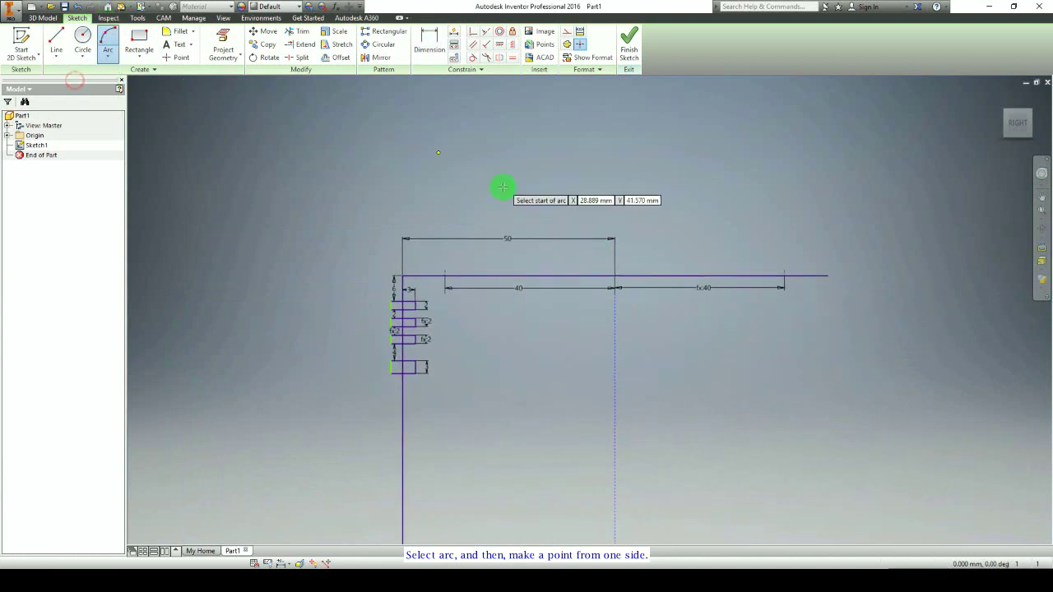
{"action": "left_click", "coordinate": [446, 277]}
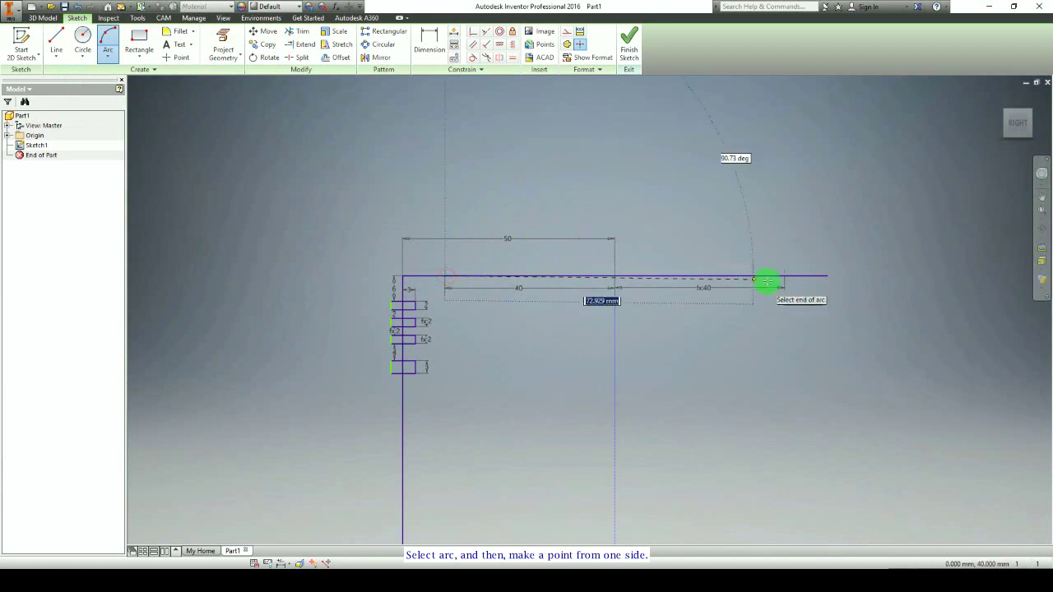
{"action": "left_click", "coordinate": [784, 277]}
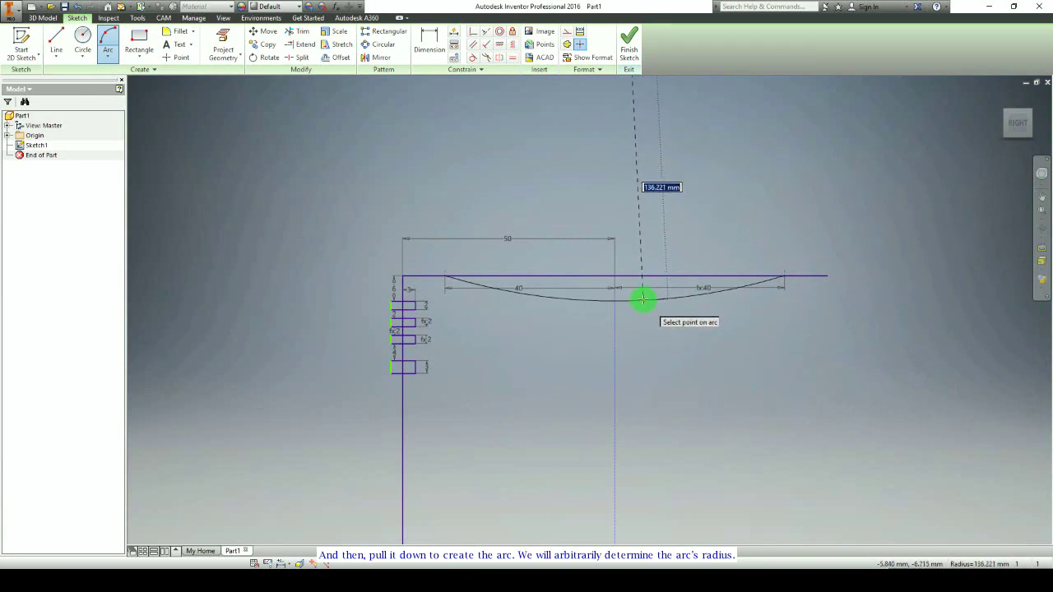
{"action": "left_click", "coordinate": [642, 298]}
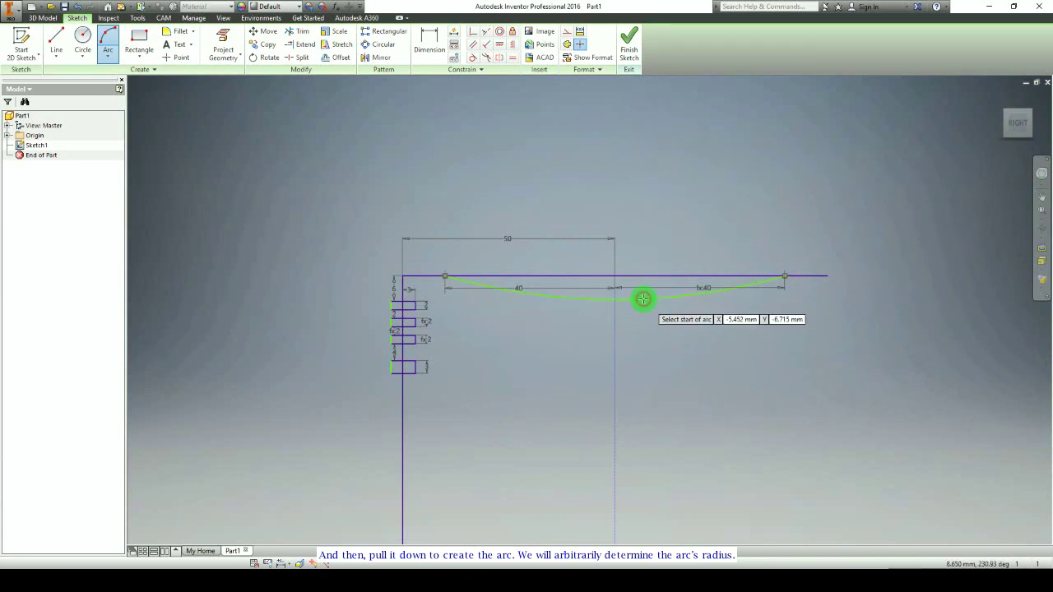
{"action": "scroll", "coordinate": [603, 299], "scroll_direction": "up", "scroll_amount": 2}
{"action": "scroll", "coordinate": [603, 299], "scroll_direction": "up", "scroll_amount": 2}
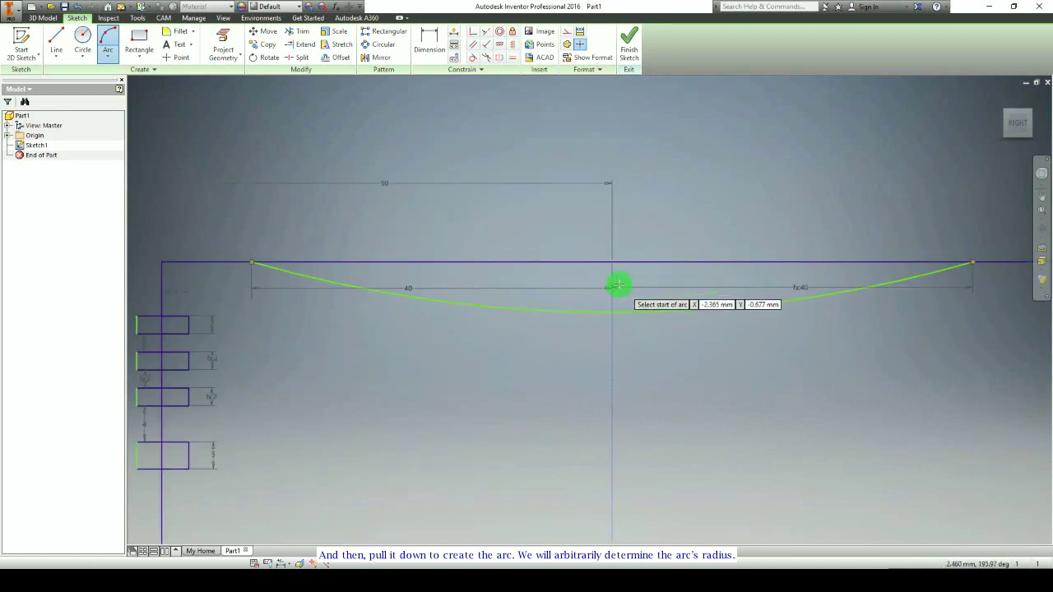
{"action": "scroll", "coordinate": [620, 285], "scroll_direction": "down", "scroll_amount": 2}
{"action": "scroll", "coordinate": [620, 284], "scroll_direction": "up", "scroll_amount": 4}
{"action": "key", "text": "Escape"}
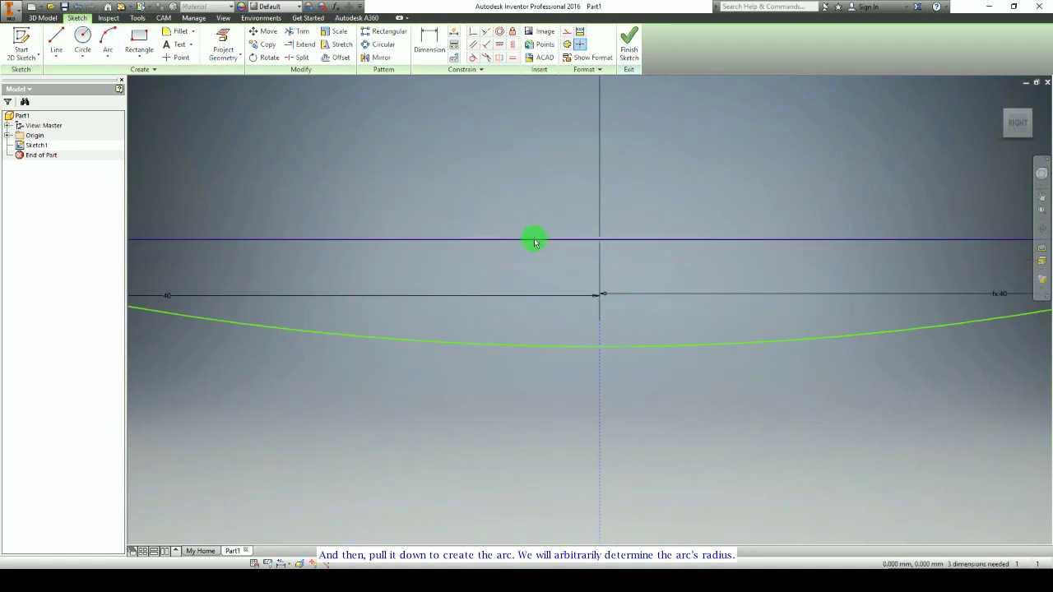
Step: Move the fx:40 and 40 dimensions above the top line
{"action": "scroll", "coordinate": [705, 275], "scroll_direction": "down", "scroll_amount": 2}
{"action": "scroll", "coordinate": [946, 282], "scroll_direction": "up", "scroll_amount": 2}
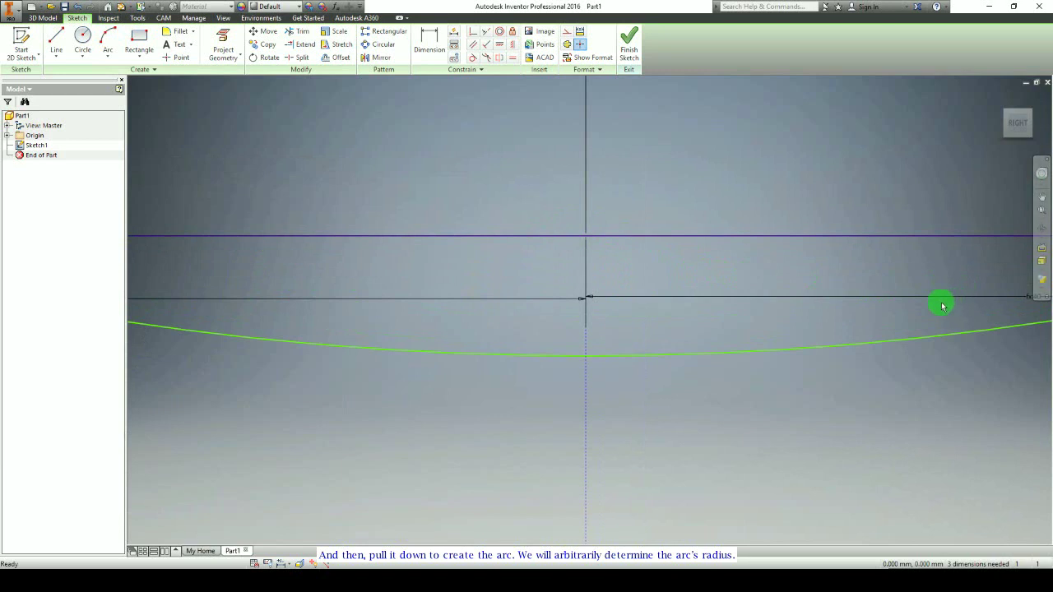
{"action": "scroll", "coordinate": [990, 308], "scroll_direction": "down", "scroll_amount": 1}
{"action": "left_click_drag", "start_coordinate": [994, 301], "coordinate": [992, 232]}
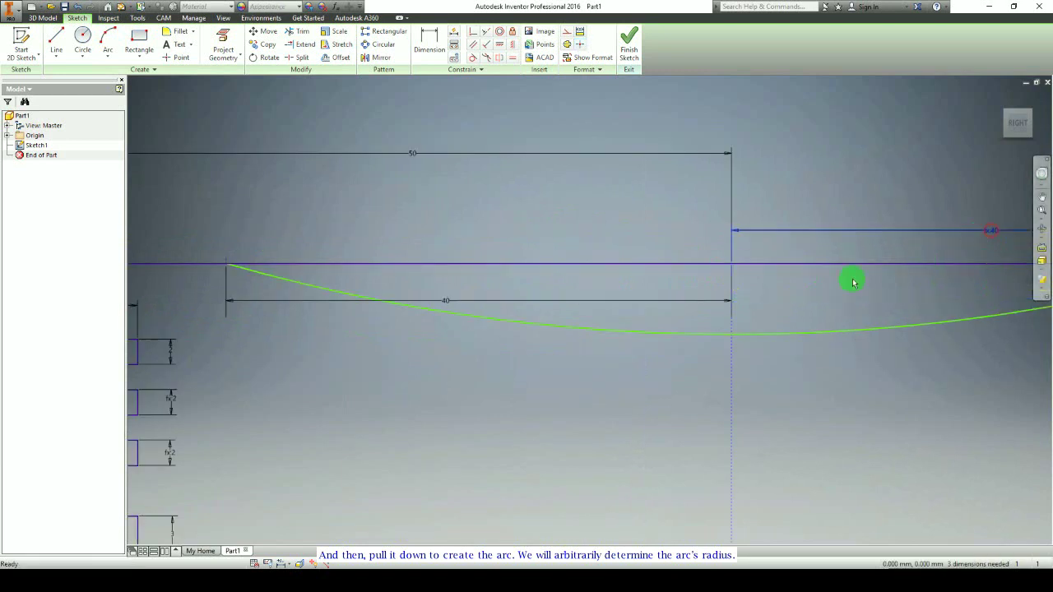
{"action": "left_click_drag", "start_coordinate": [458, 312], "coordinate": [441, 236]}
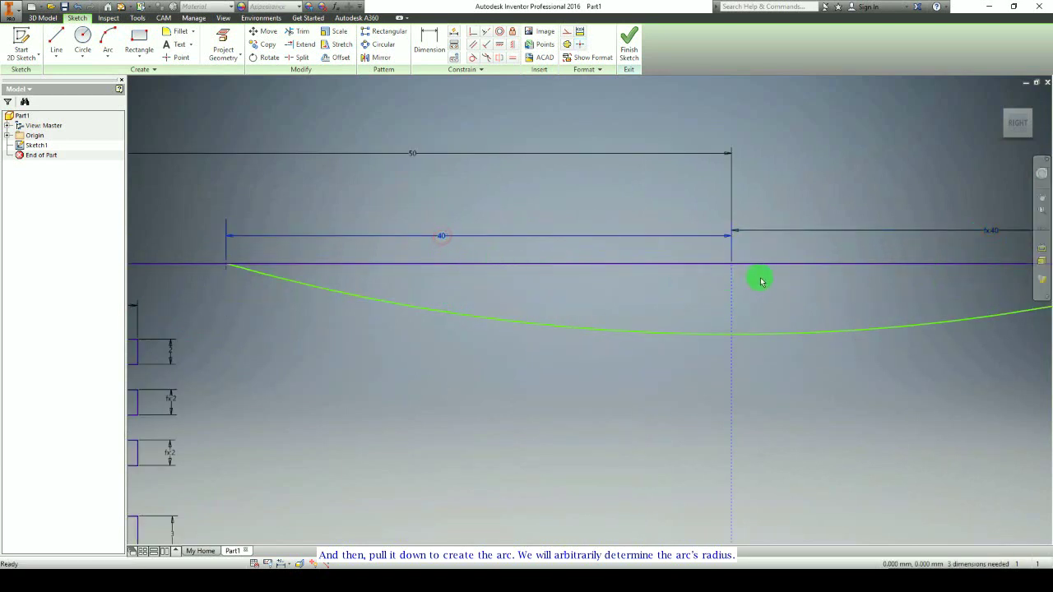
{"action": "middle_click_drag", "start_coordinate": [716, 290], "coordinate": [532, 305]}
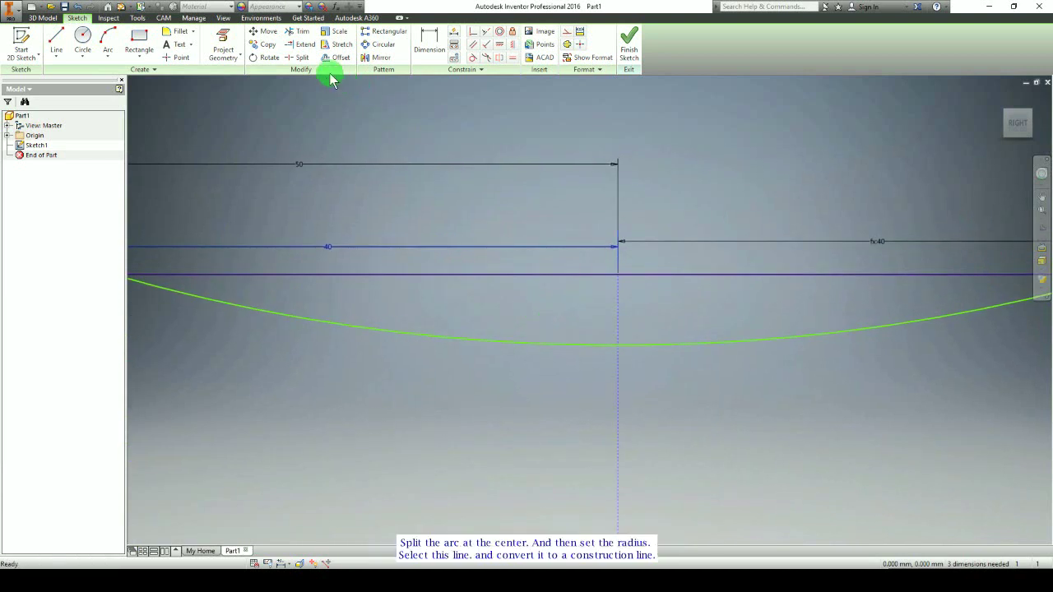
Step: Split the arc where it crosses the centre line
{"action": "left_click", "coordinate": [301, 57]}
{"action": "left_click", "coordinate": [630, 347]}
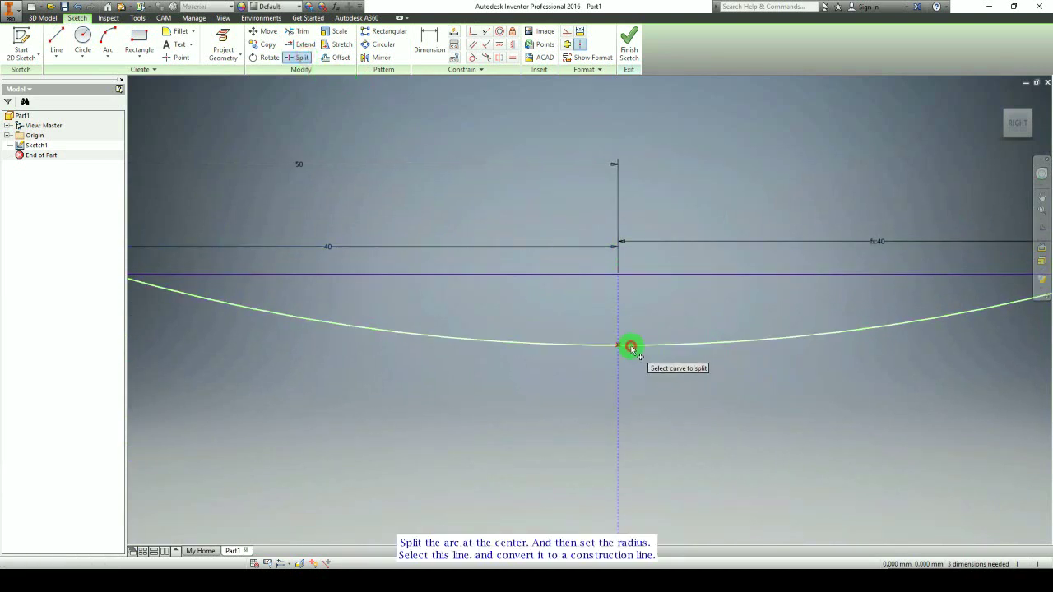
{"action": "scroll", "coordinate": [655, 369], "scroll_direction": "down", "scroll_amount": 3}
{"action": "scroll", "coordinate": [606, 322], "scroll_direction": "up", "scroll_amount": 2}
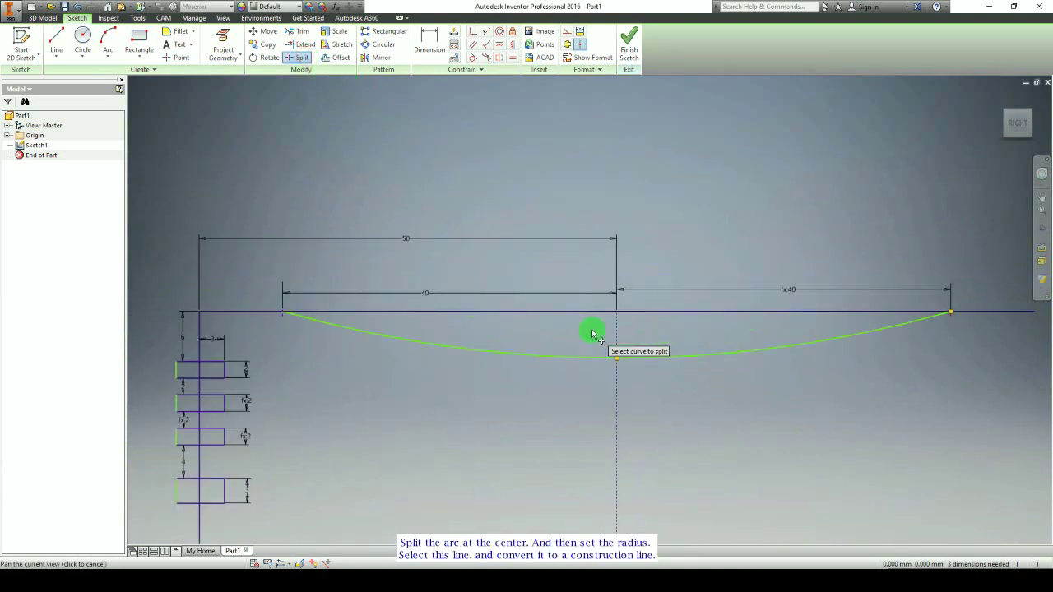
{"action": "scroll", "coordinate": [592, 334], "scroll_direction": "down", "scroll_amount": 2}
{"action": "scroll", "coordinate": [592, 334], "scroll_direction": "up", "scroll_amount": 2}
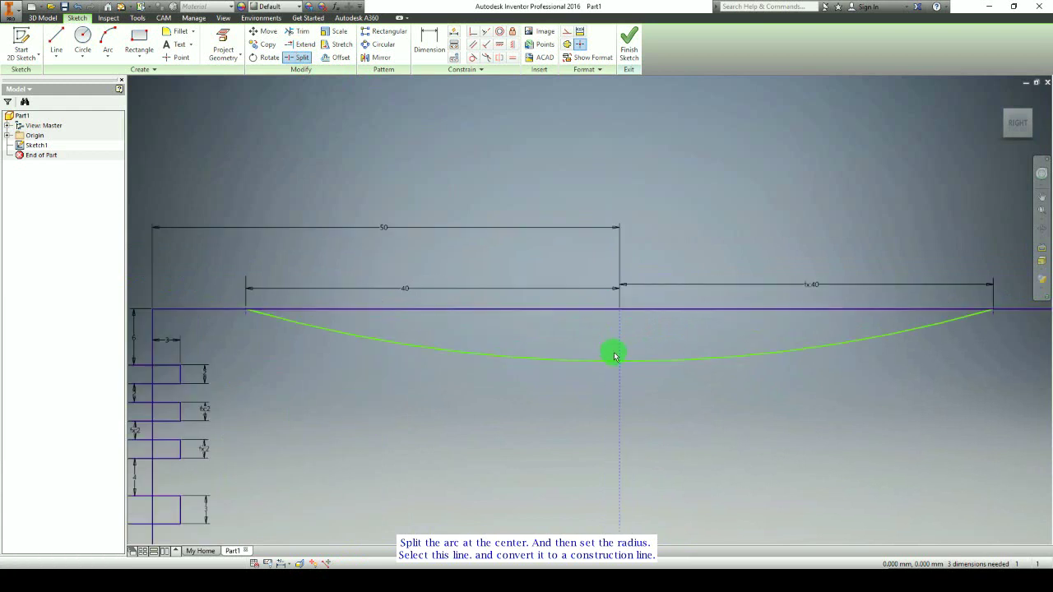
Step: Make the vertical centre segment solid and split the top line at its crossing points
{"action": "left_click", "coordinate": [303, 59]}
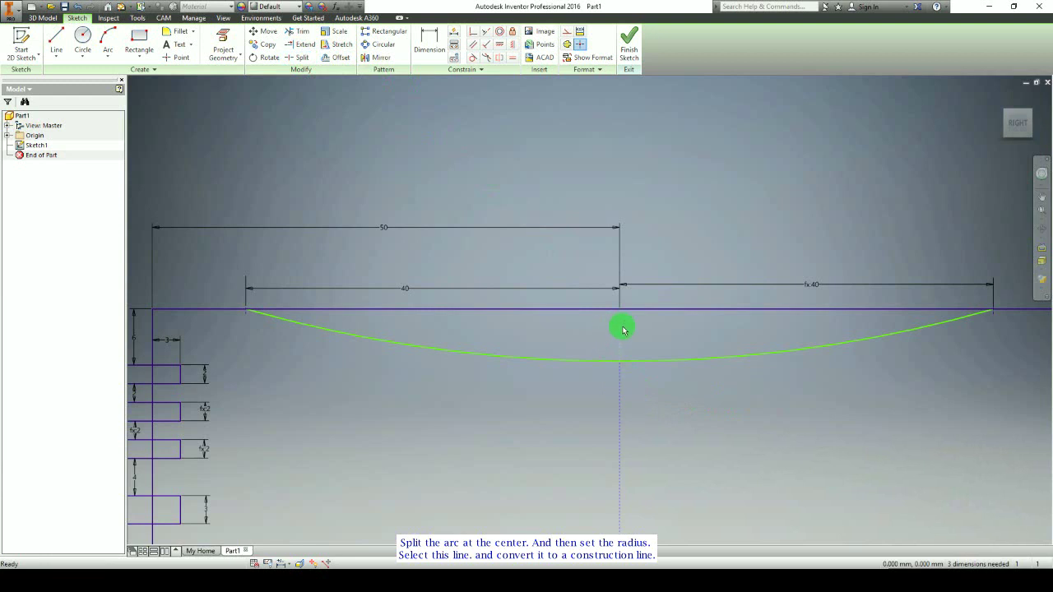
{"action": "left_click", "coordinate": [567, 31]}
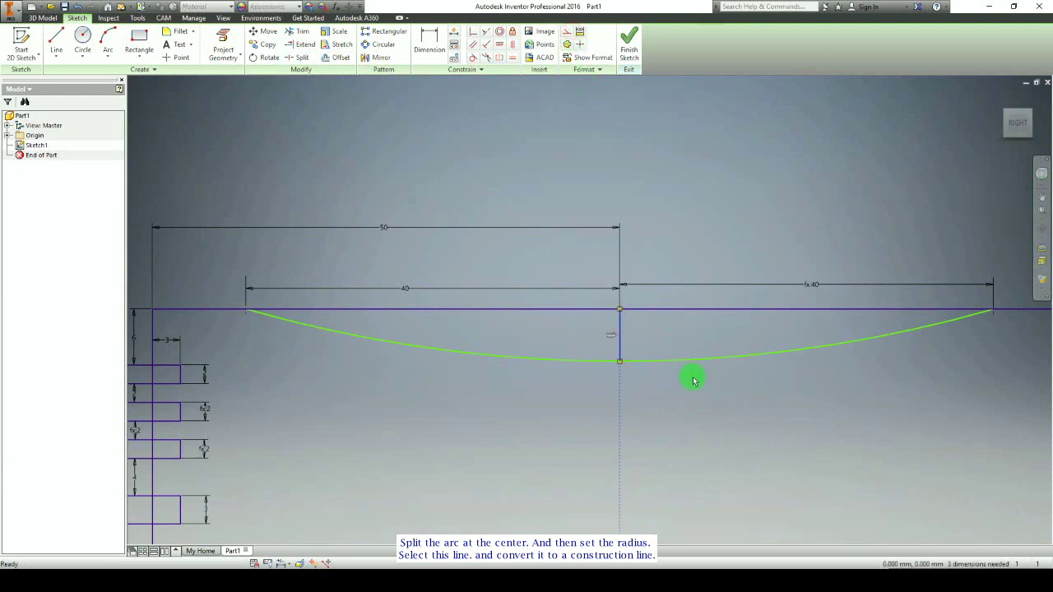
{"action": "scroll", "coordinate": [691, 411], "scroll_direction": "down", "scroll_amount": 5}
{"action": "mouse_move", "coordinate": [688, 406]}
{"action": "middle_mouse_down"}
{"action": "mouse_move", "coordinate": [616, 296]}
{"action": "mouse_move", "coordinate": [628, 289]}
{"action": "middle_mouse_up"}
{"action": "left_click", "coordinate": [628, 282]}
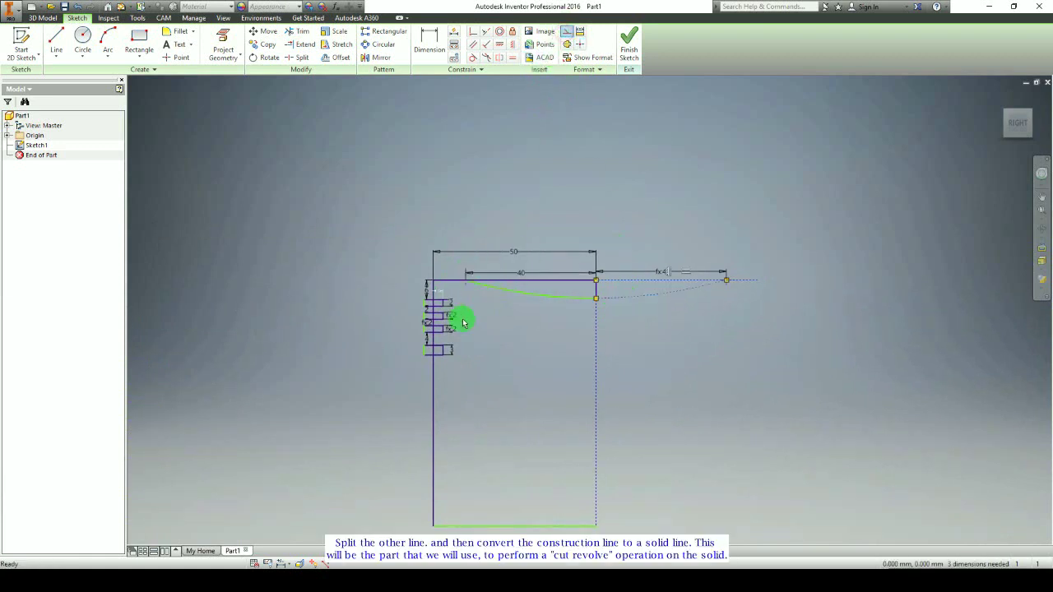
{"action": "scroll", "coordinate": [536, 352], "scroll_direction": "up", "scroll_amount": 3}
{"action": "mouse_move", "coordinate": [491, 329]}
{"action": "middle_mouse_down"}
{"action": "mouse_move", "coordinate": [590, 258]}
{"action": "mouse_move", "coordinate": [582, 274]}
{"action": "middle_mouse_up"}
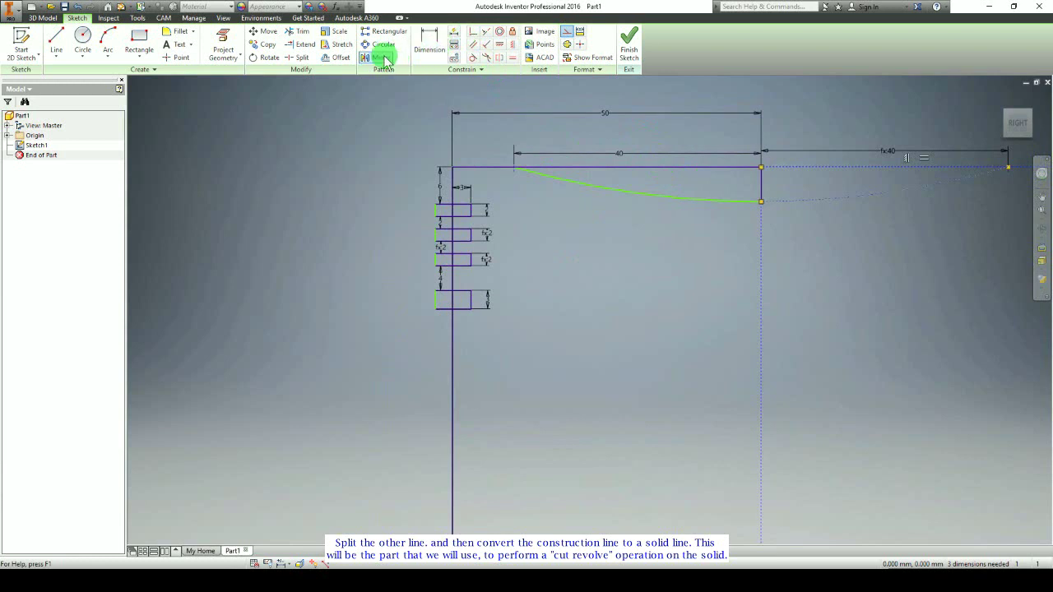
Step: Split the top line at the arc's start, keeping the segment above the arc as a solid line
{"action": "left_click", "coordinate": [304, 59]}
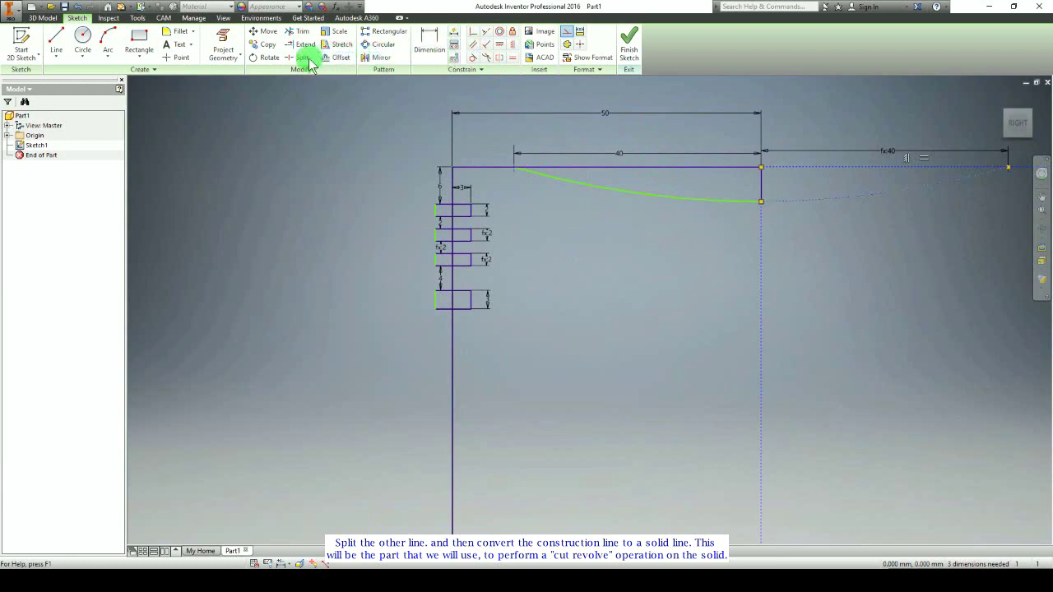
{"action": "left_click", "coordinate": [501, 169]}
{"action": "key", "text": "Escape"}
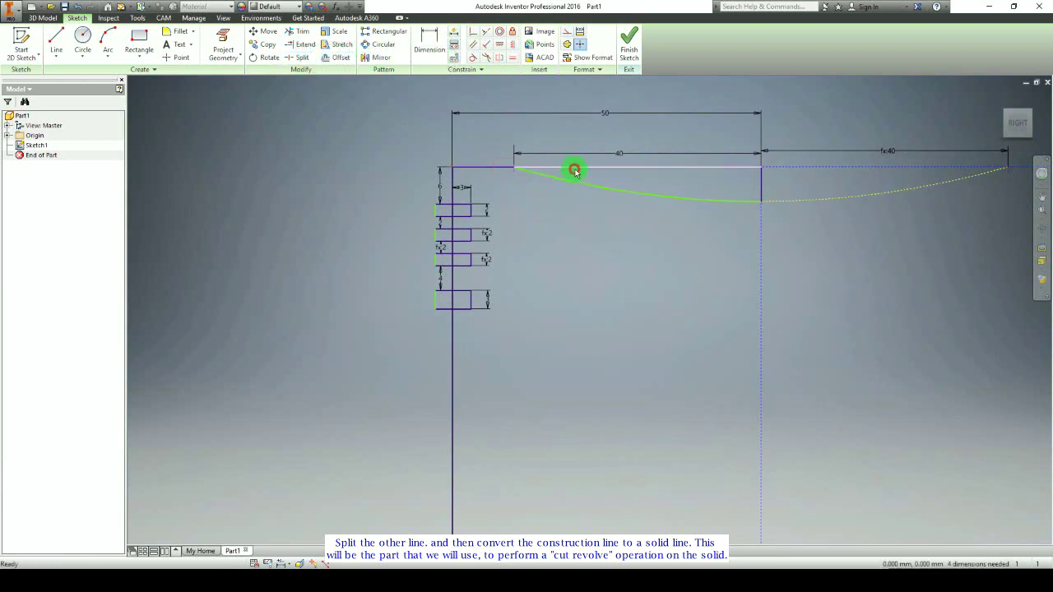
{"action": "left_click", "coordinate": [566, 35]}
{"action": "left_click", "coordinate": [597, 256]}
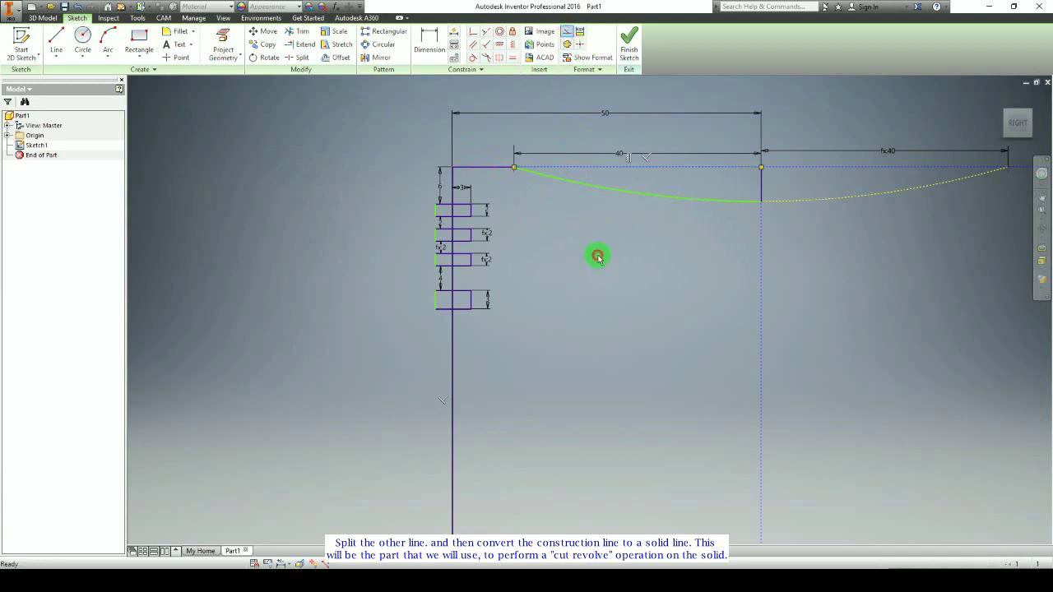
{"action": "left_click", "coordinate": [637, 169]}
{"action": "left_click", "coordinate": [568, 35]}
{"action": "left_click", "coordinate": [663, 296]}
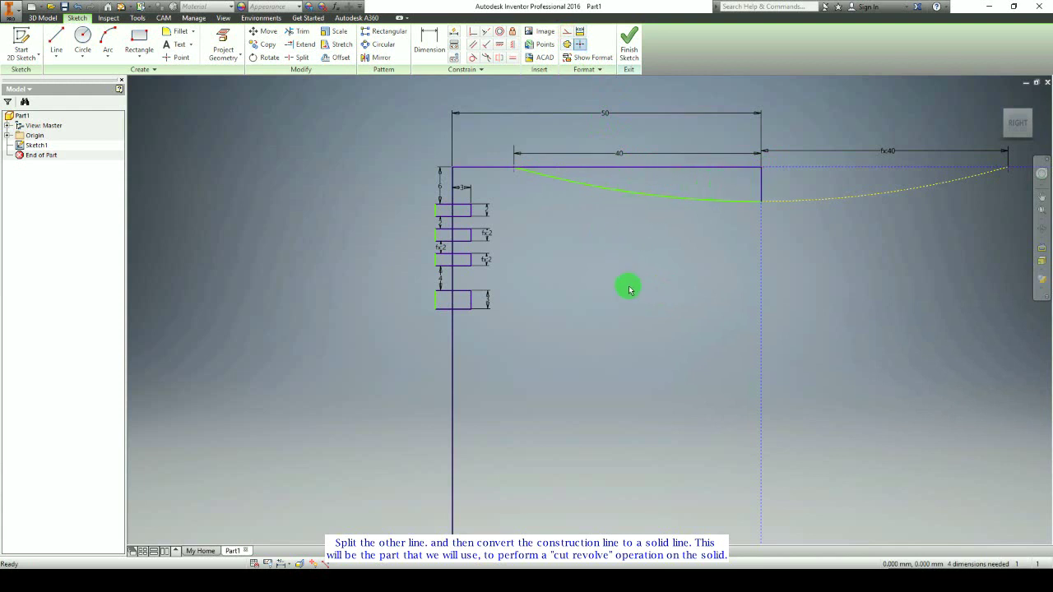
{"action": "scroll", "coordinate": [629, 288], "scroll_direction": "down", "scroll_amount": 5}
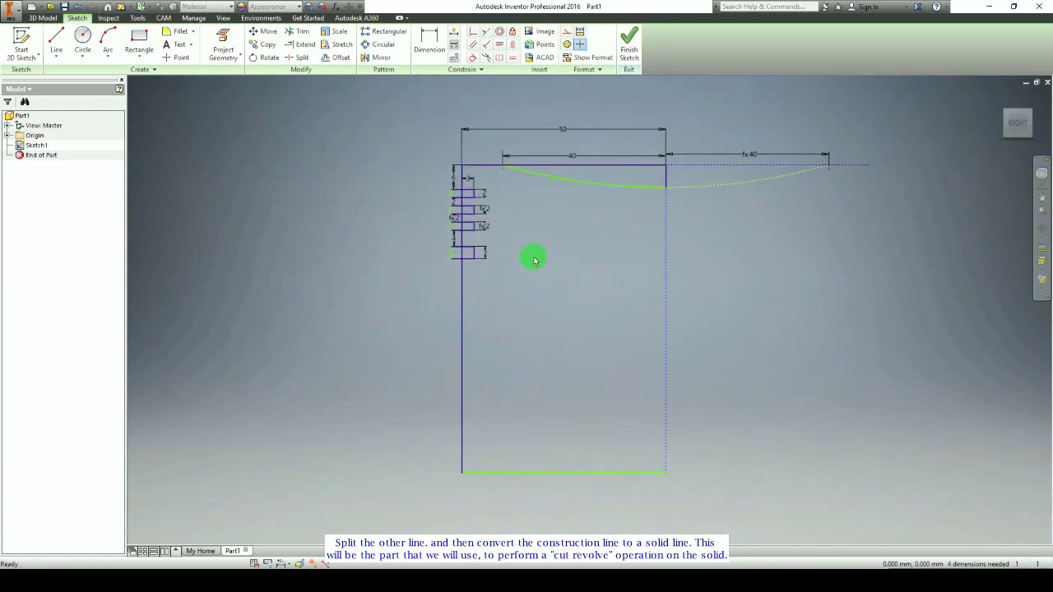
Step: Draw the inner wall: left from the centre line, a short step, then down to the bottom line
{"action": "left_click", "coordinate": [56, 45]}
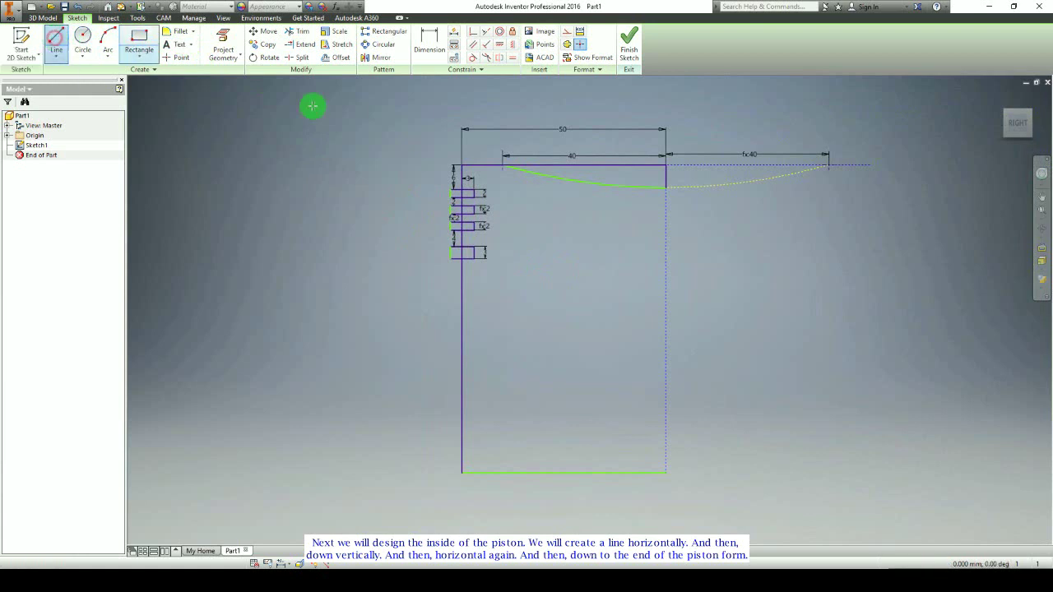
{"action": "left_click", "coordinate": [666, 227]}
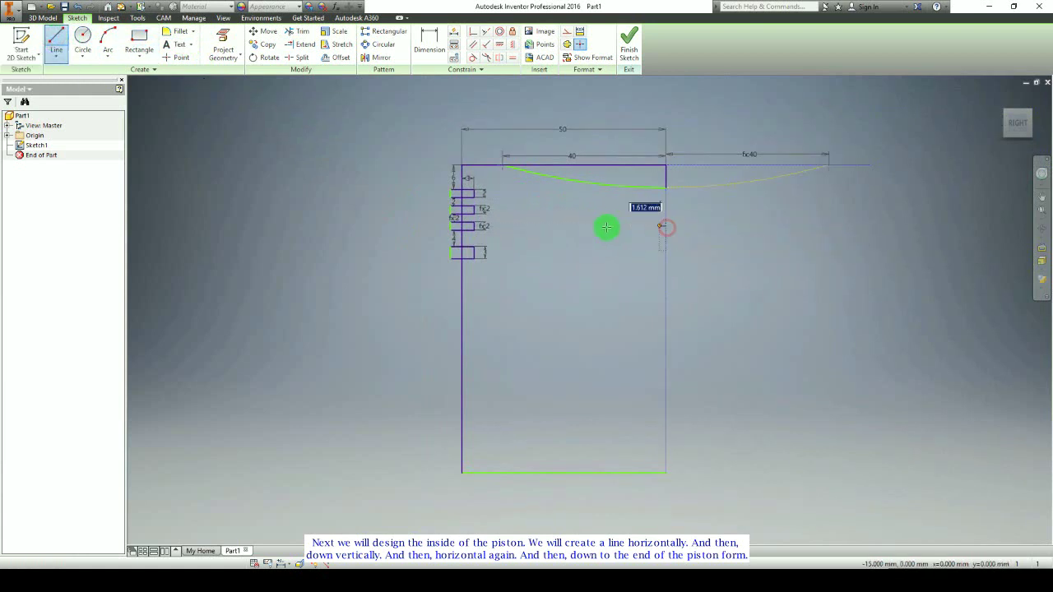
{"action": "left_click", "coordinate": [510, 227]}
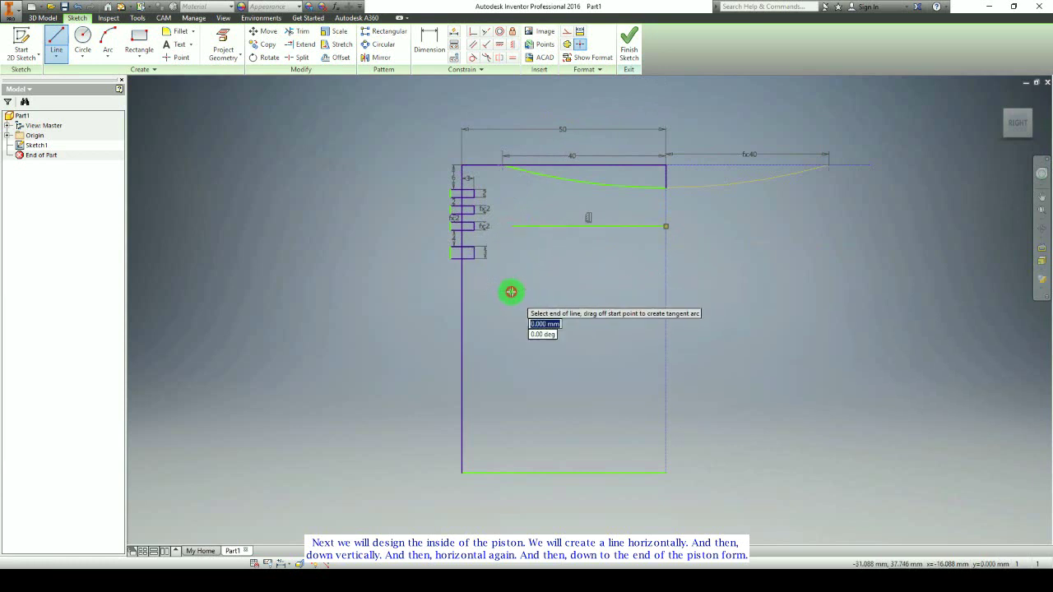
{"action": "left_click", "coordinate": [483, 292]}
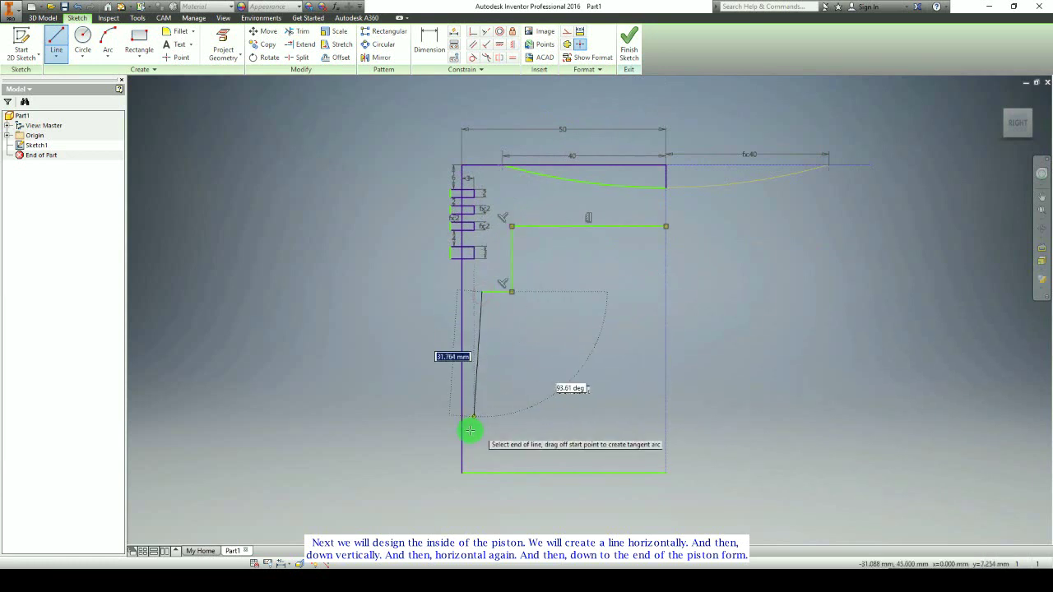
{"action": "left_click", "coordinate": [480, 474]}
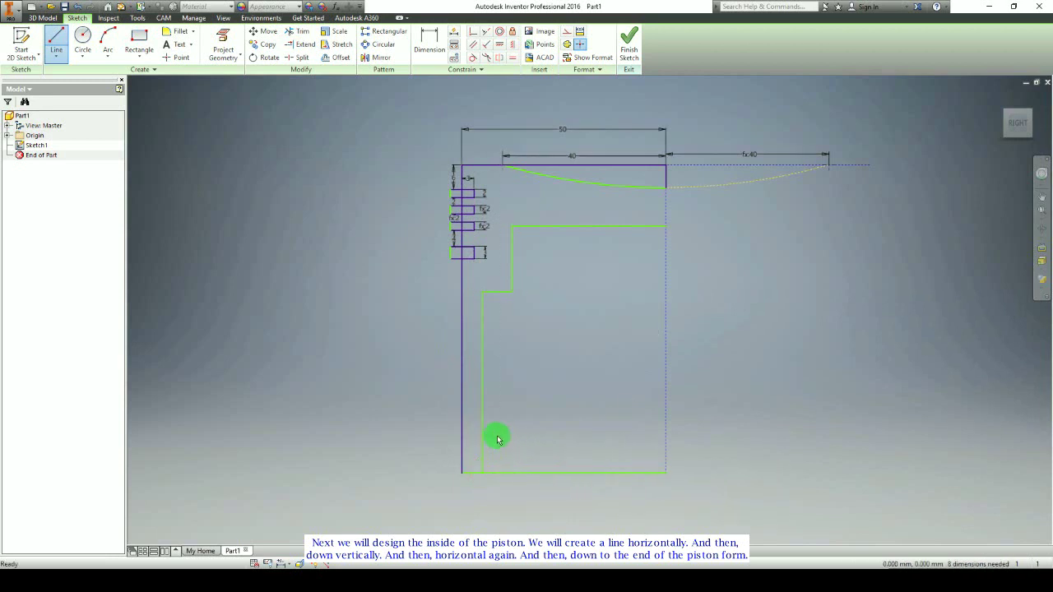
{"action": "scroll", "coordinate": [471, 420], "scroll_direction": "up", "scroll_amount": 3}
{"action": "left_click", "coordinate": [301, 57]}
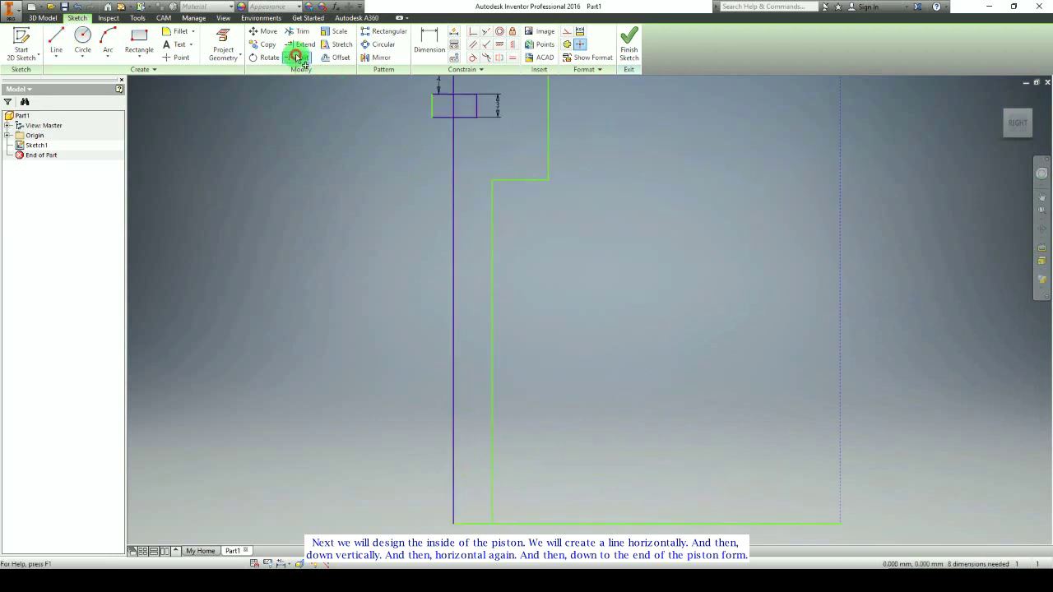
Step: Split the bottom line at the skirt wall and make its right part construction geometry
{"action": "left_click", "coordinate": [501, 525]}
{"action": "key", "text": "Escape"}
{"action": "left_click", "coordinate": [605, 523]}
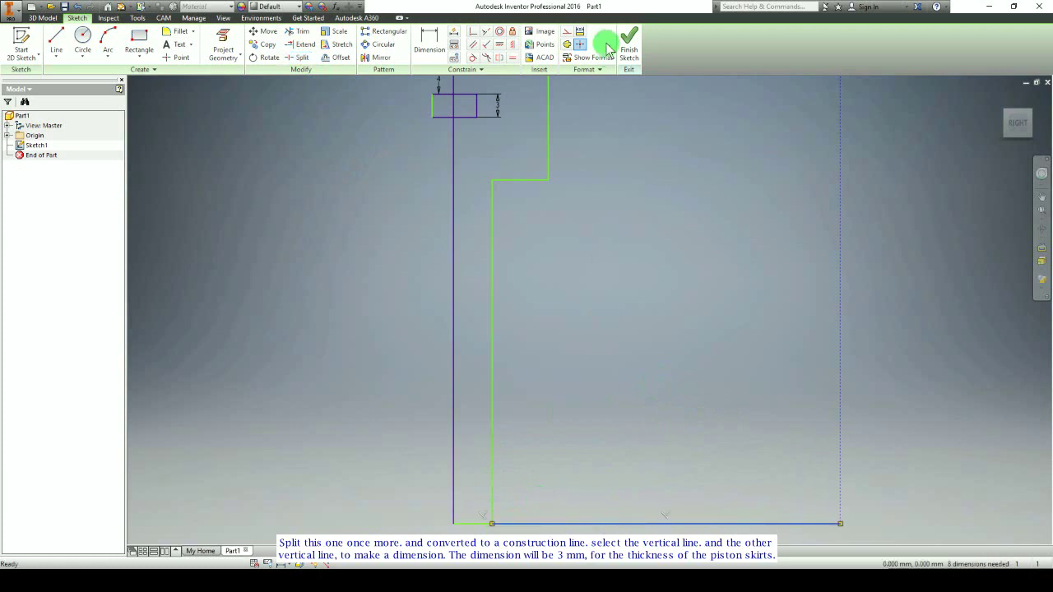
{"action": "left_click", "coordinate": [566, 30]}
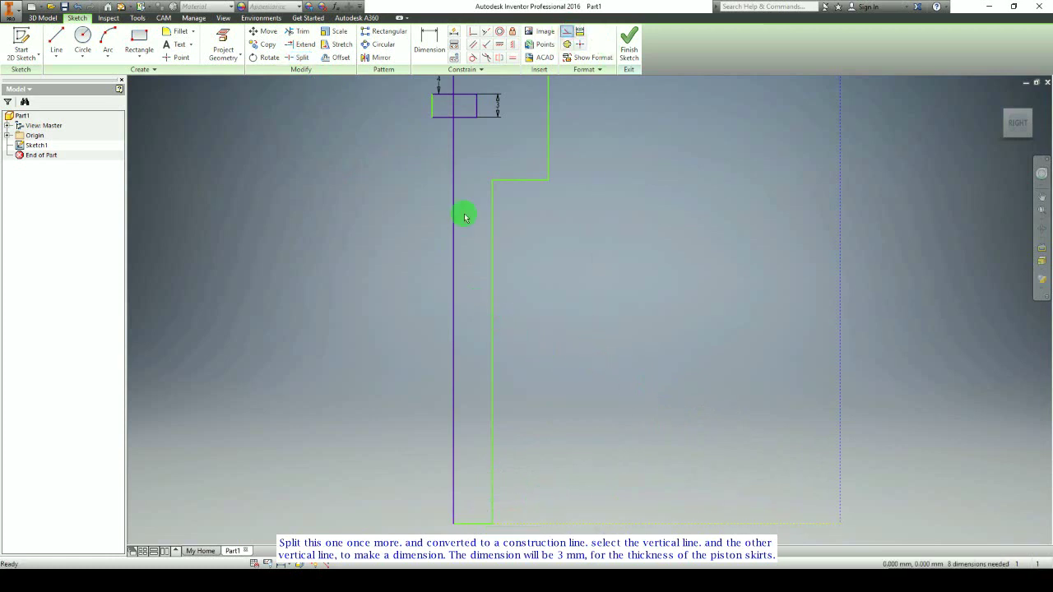
Step: Dimension the skirt wall between the two vertical lines at 3 mm thick
{"action": "left_click", "coordinate": [428, 41]}
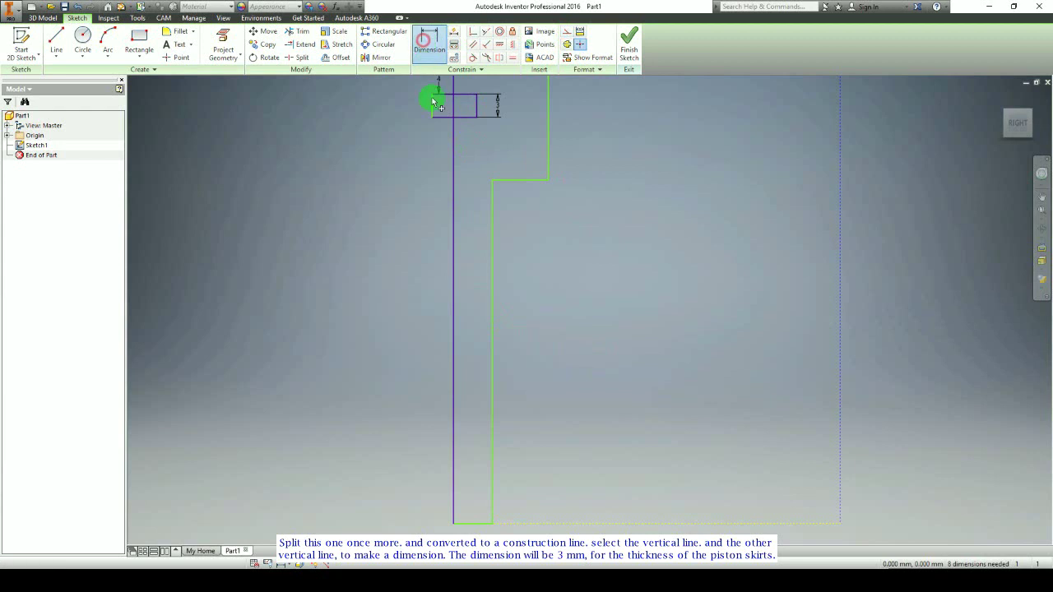
{"action": "left_click", "coordinate": [491, 309]}
{"action": "left_click", "coordinate": [453, 311]}
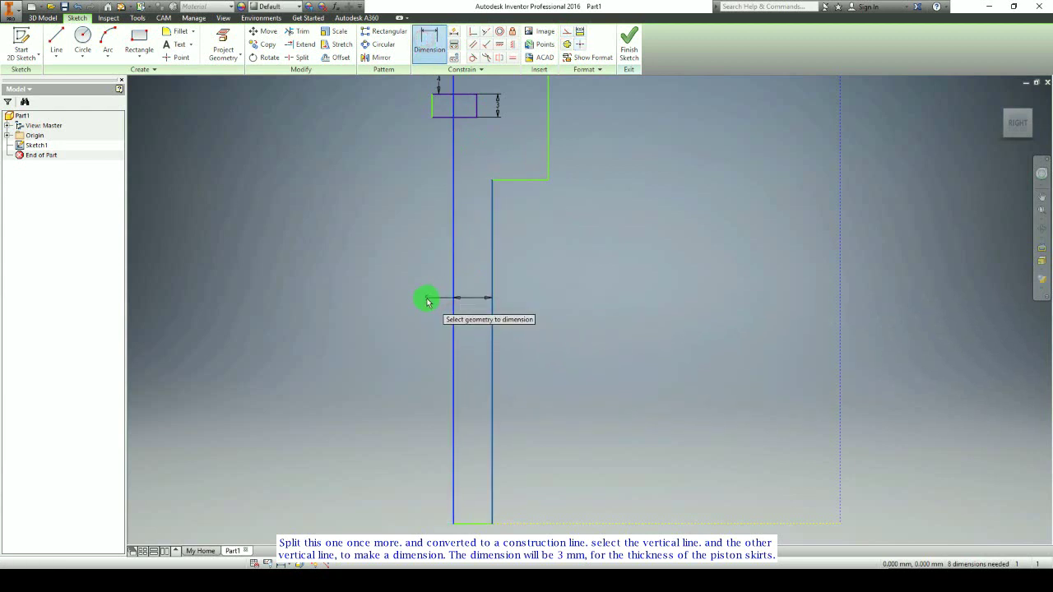
{"action": "left_click", "coordinate": [427, 301]}
{"action": "type", "text": "3"}
{"action": "key", "text": "Return"}
{"action": "key", "text": "Escape"}
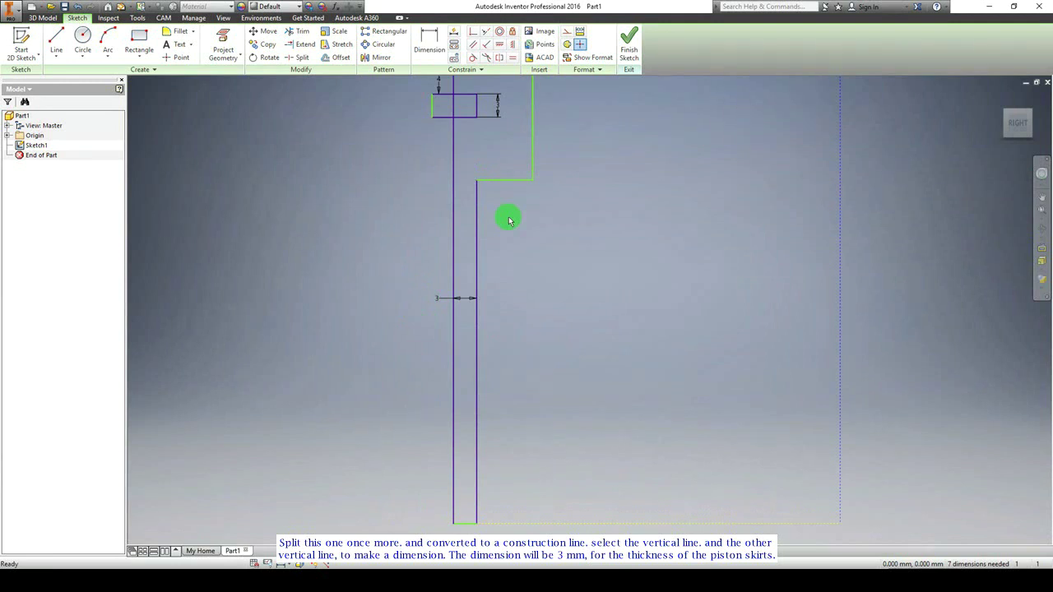
Step: Shift the inner step's vertical edge right, raise its lower edge, and set up an 8 mm fillet
{"action": "key", "text": "d"}
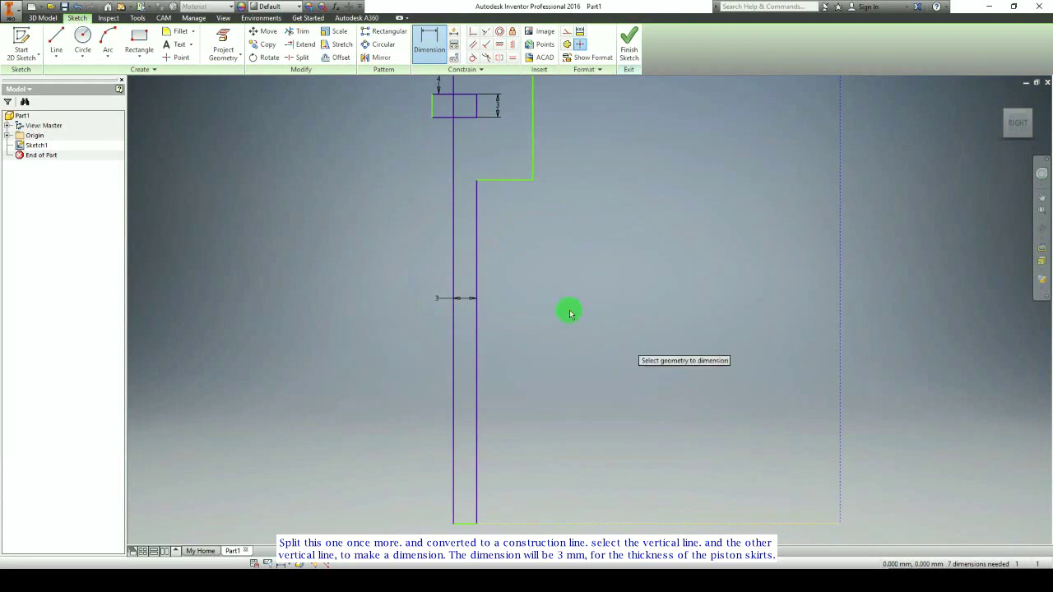
{"action": "key", "text": "Escape"}
{"action": "middle_click_drag", "start_coordinate": [503, 243], "coordinate": [463, 439]}
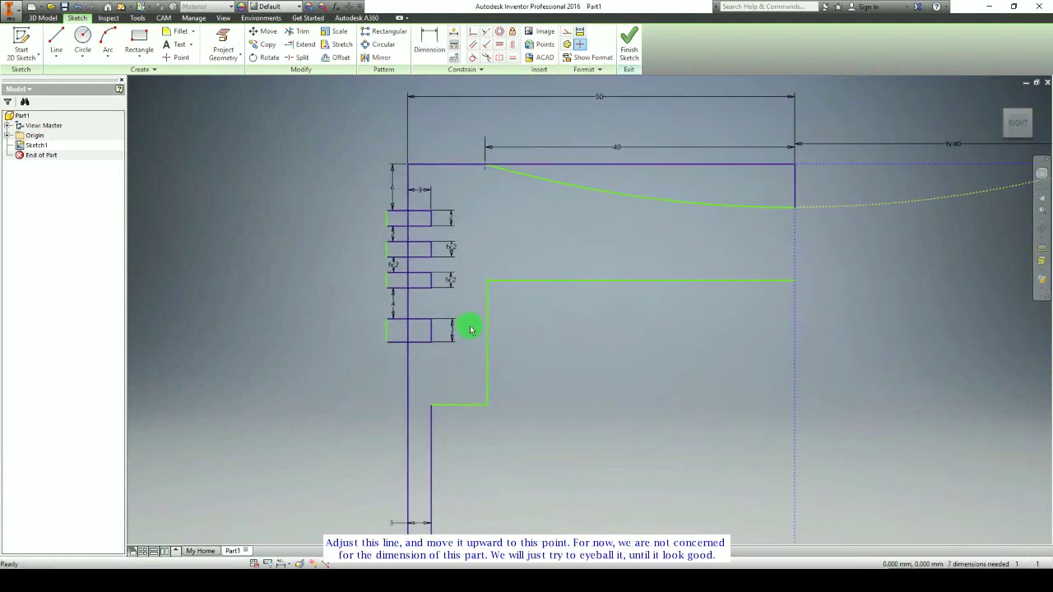
{"action": "left_click_drag", "start_coordinate": [504, 336], "coordinate": [503, 335]}
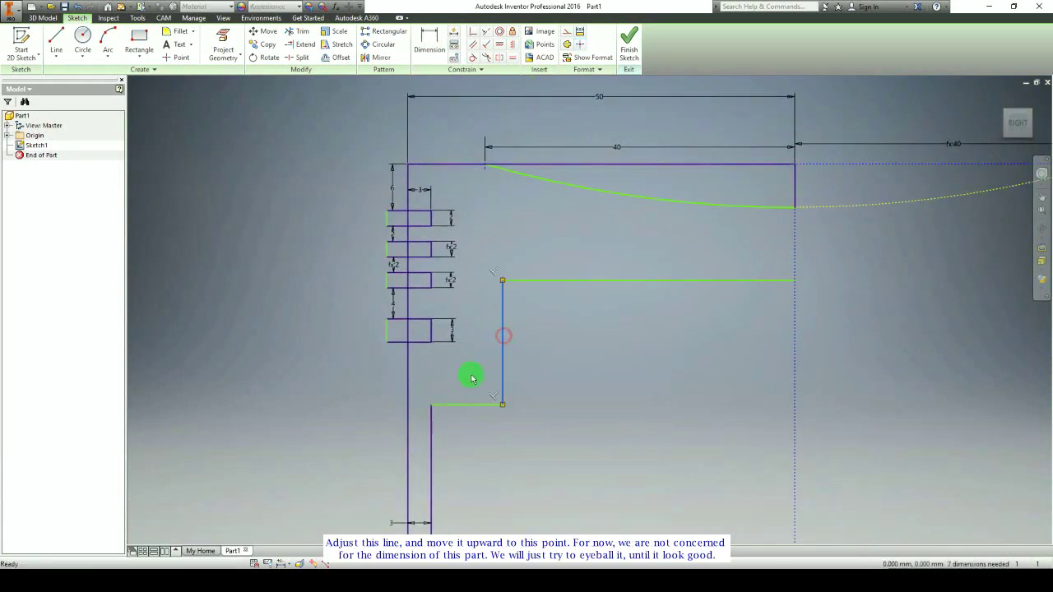
{"action": "mouse_move", "coordinate": [463, 408]}
{"action": "left_mouse_down"}
{"action": "mouse_move", "coordinate": [463, 366]}
{"action": "mouse_move", "coordinate": [461, 377]}
{"action": "left_mouse_up"}
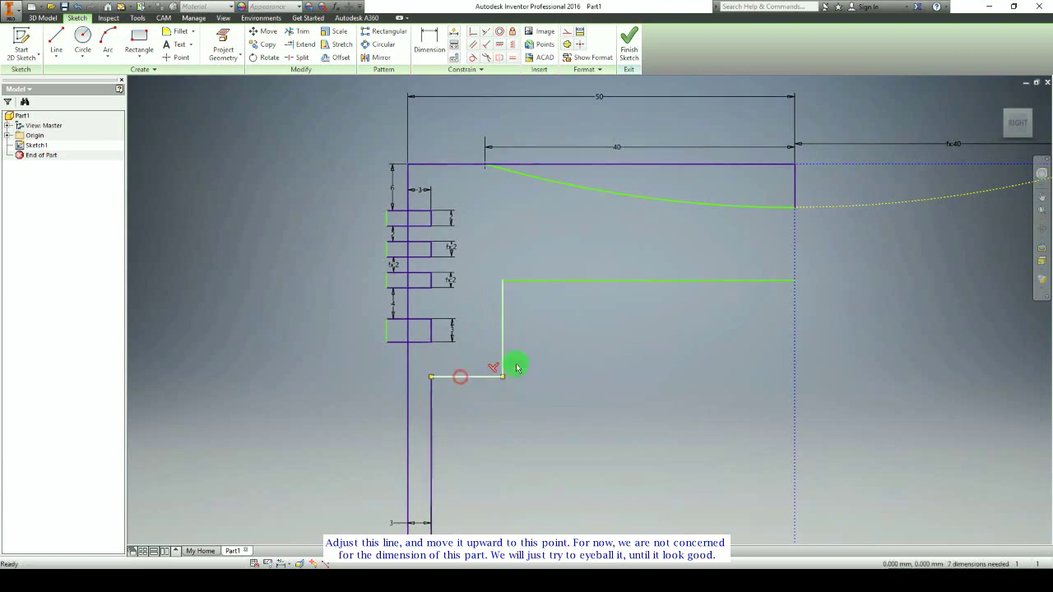
{"action": "left_click", "coordinate": [178, 31]}
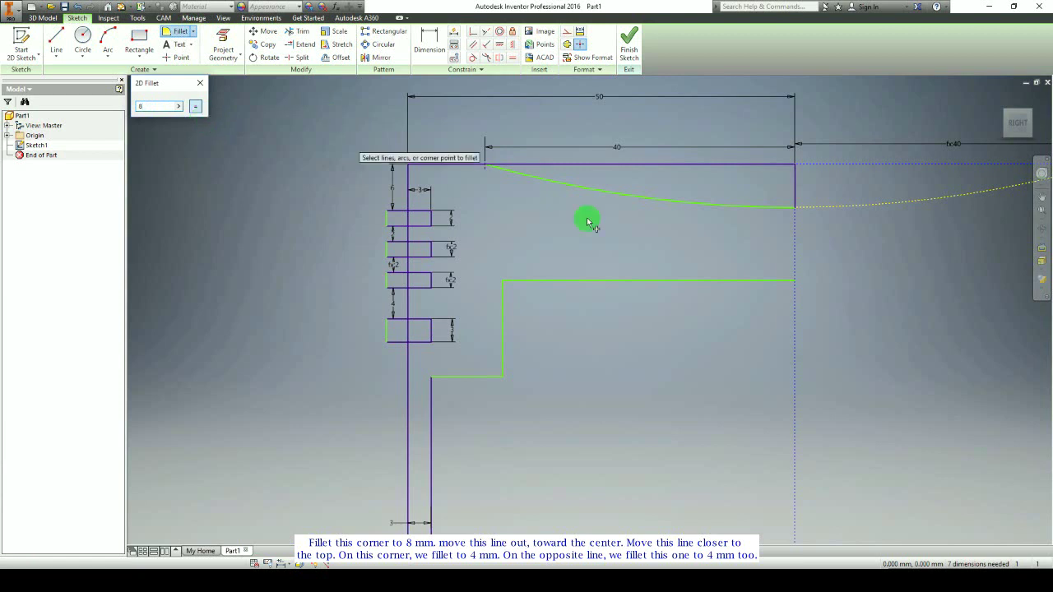
Step: Fillet the top step corner at 8 mm and adjust the adjoining vertical and horizontal lines
{"action": "left_click", "coordinate": [501, 282]}
{"action": "key", "text": "Escape"}
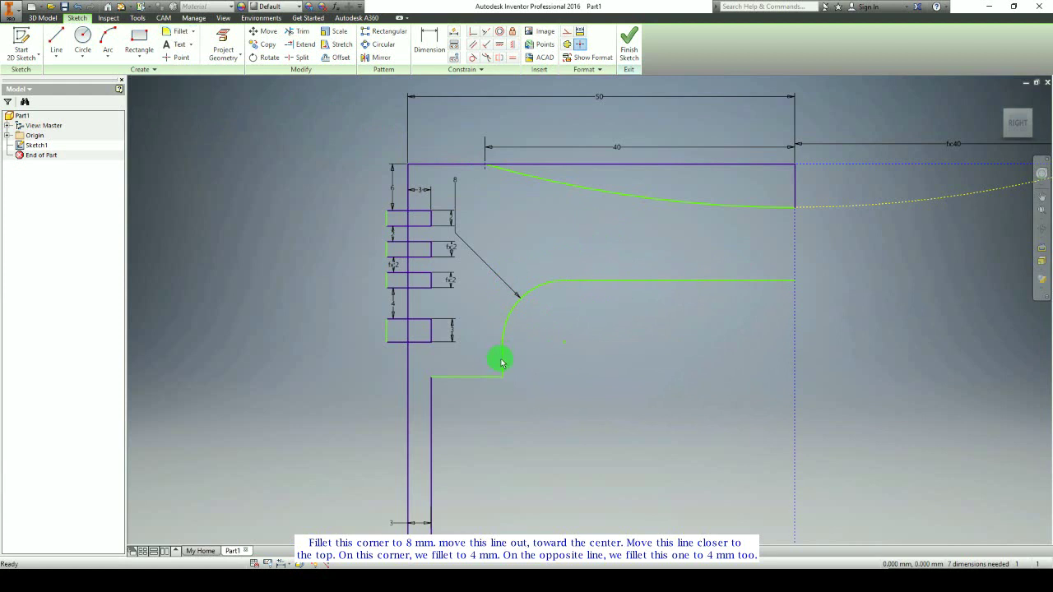
{"action": "left_click_drag", "start_coordinate": [502, 360], "coordinate": [531, 359]}
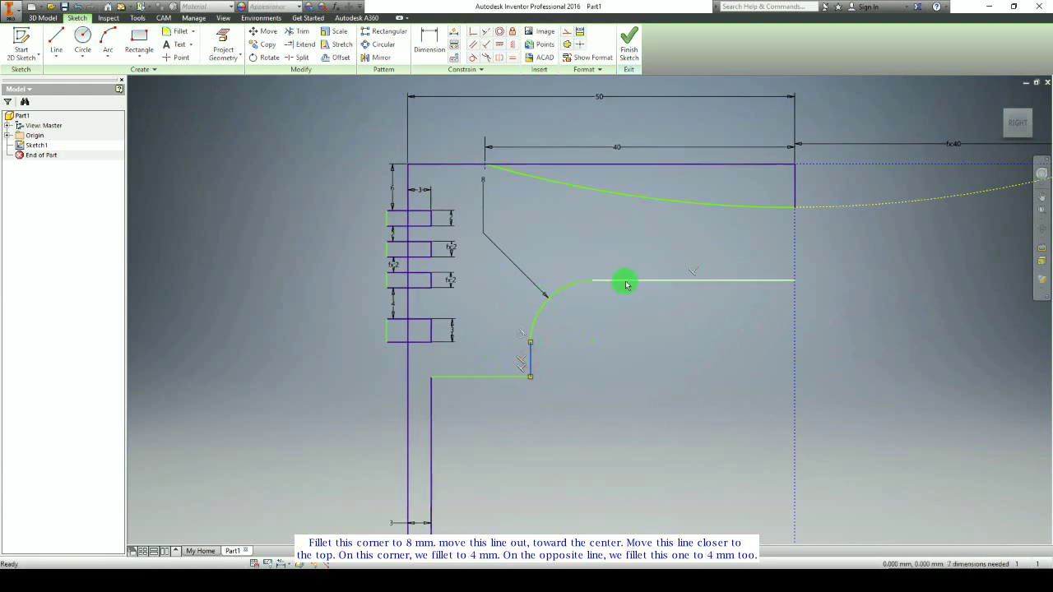
{"action": "left_click_drag", "start_coordinate": [625, 284], "coordinate": [628, 263]}
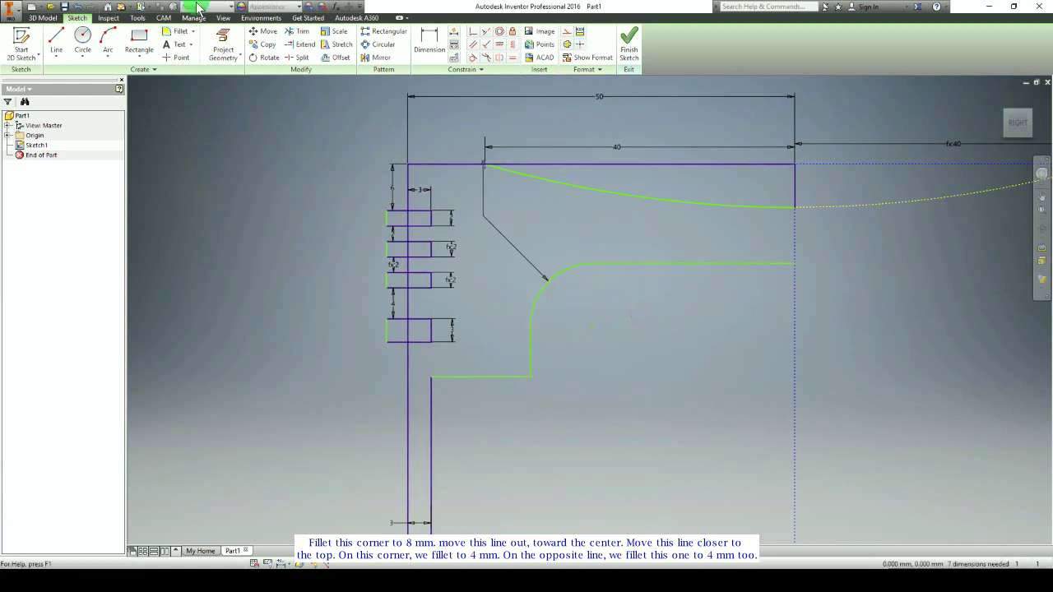
Step: Fillet both lower step corners at 4 mm
{"action": "left_click", "coordinate": [176, 31]}
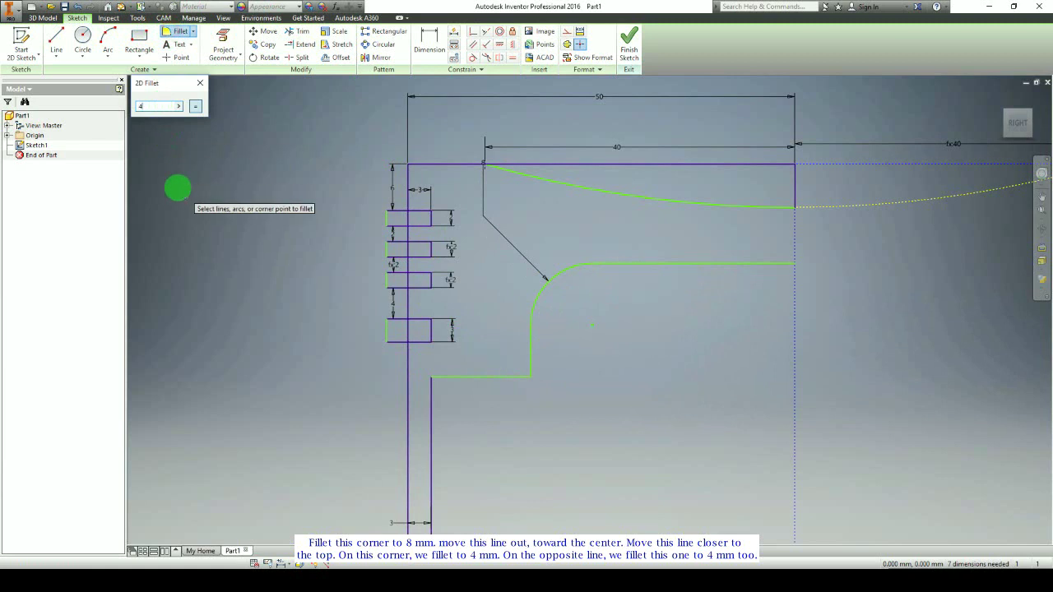
{"action": "left_click", "coordinate": [529, 378]}
{"action": "left_click", "coordinate": [429, 375]}
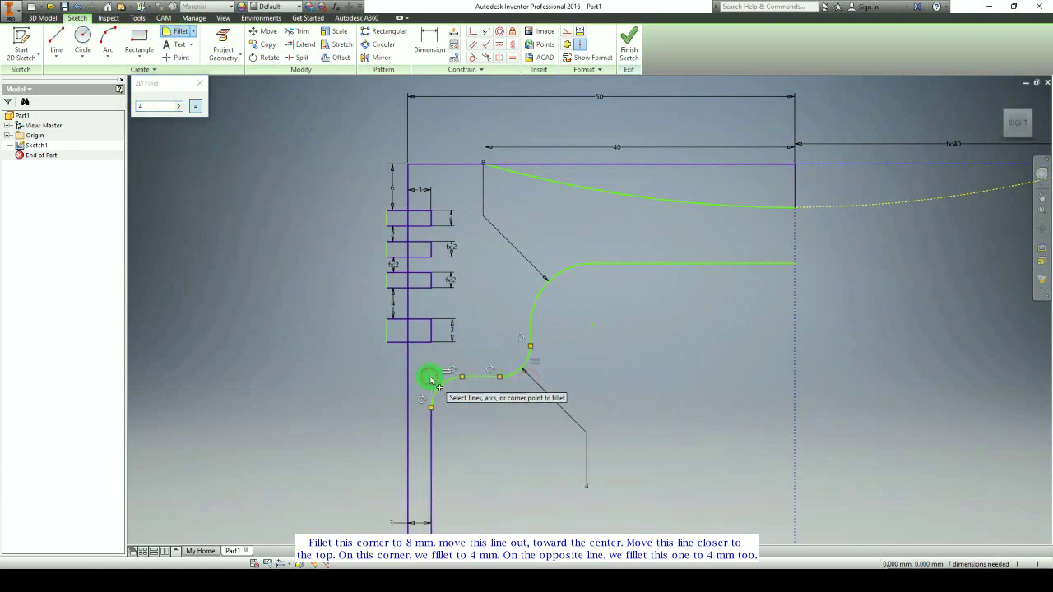
{"action": "key", "text": "Escape"}
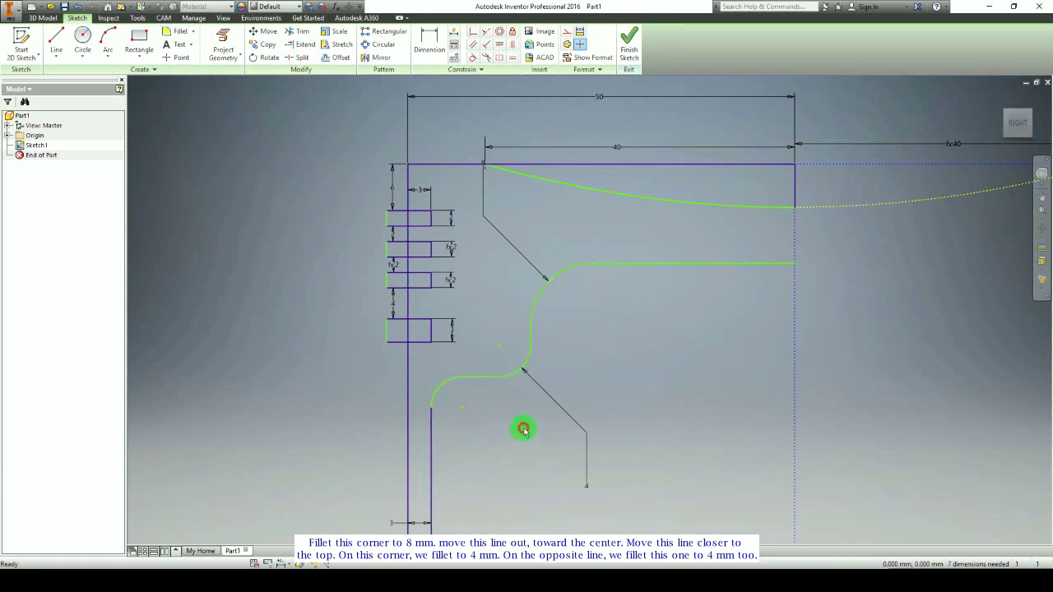
{"action": "middle_click_drag", "start_coordinate": [697, 364], "coordinate": [573, 409]}
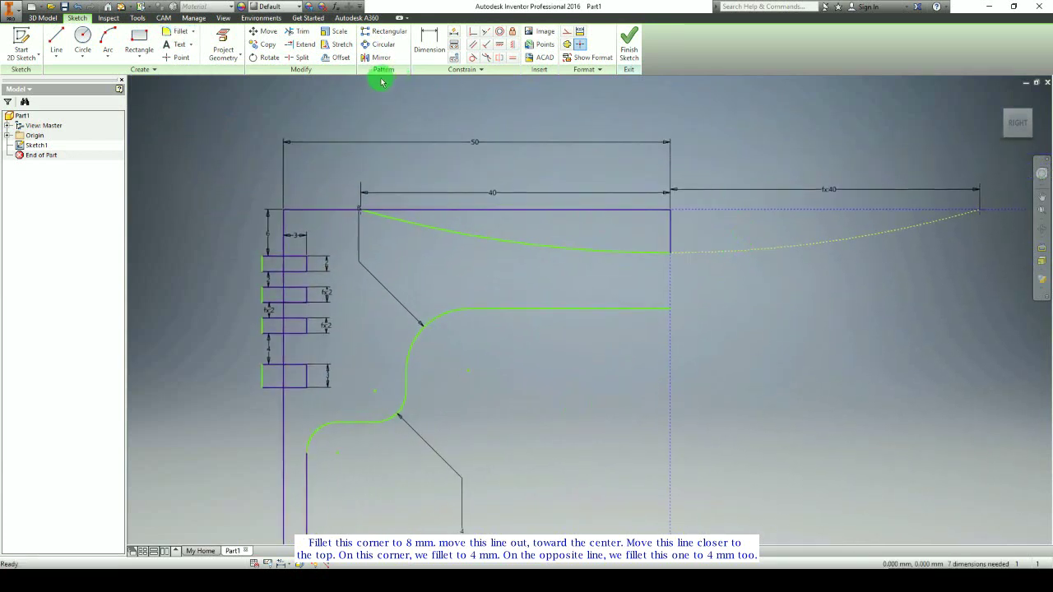
Step: Split the right dashed edge and make the part between the arc and inner horizontal line solid
{"action": "left_click", "coordinate": [298, 57]}
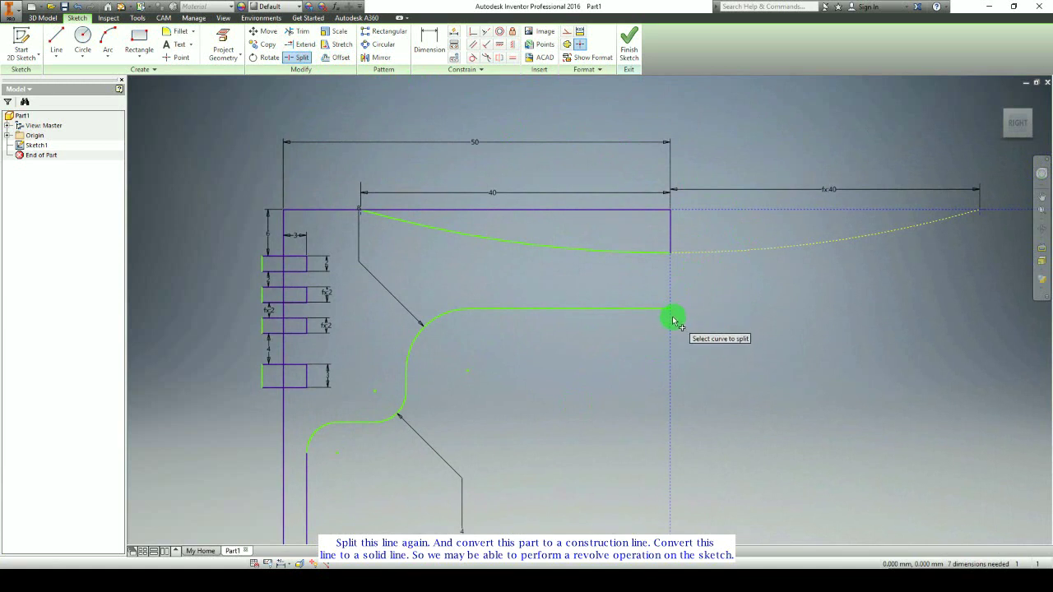
{"action": "scroll", "coordinate": [669, 315], "scroll_direction": "up", "scroll_amount": 2}
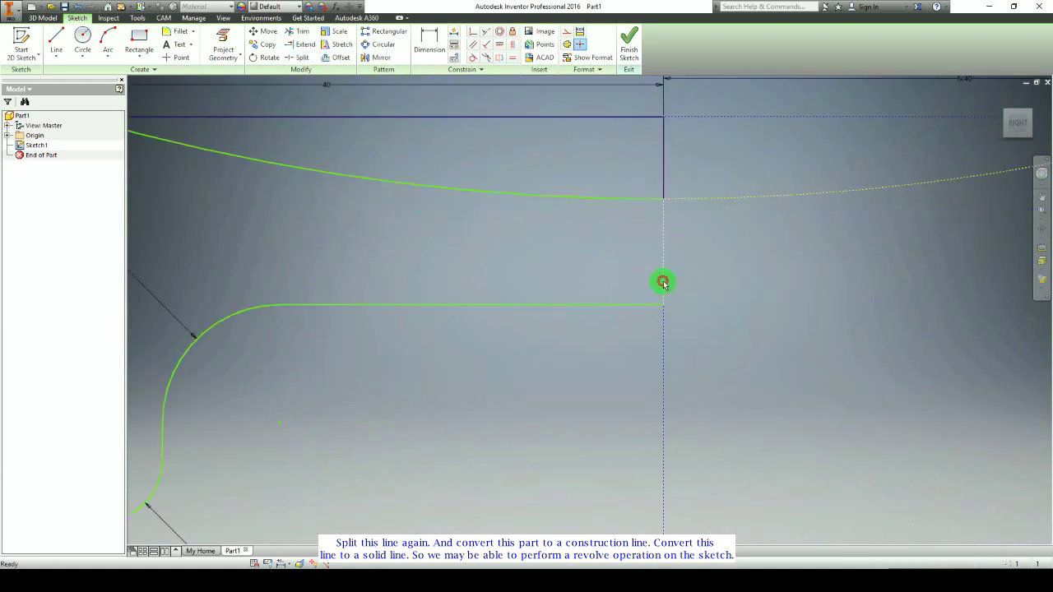
{"action": "left_click", "coordinate": [567, 33]}
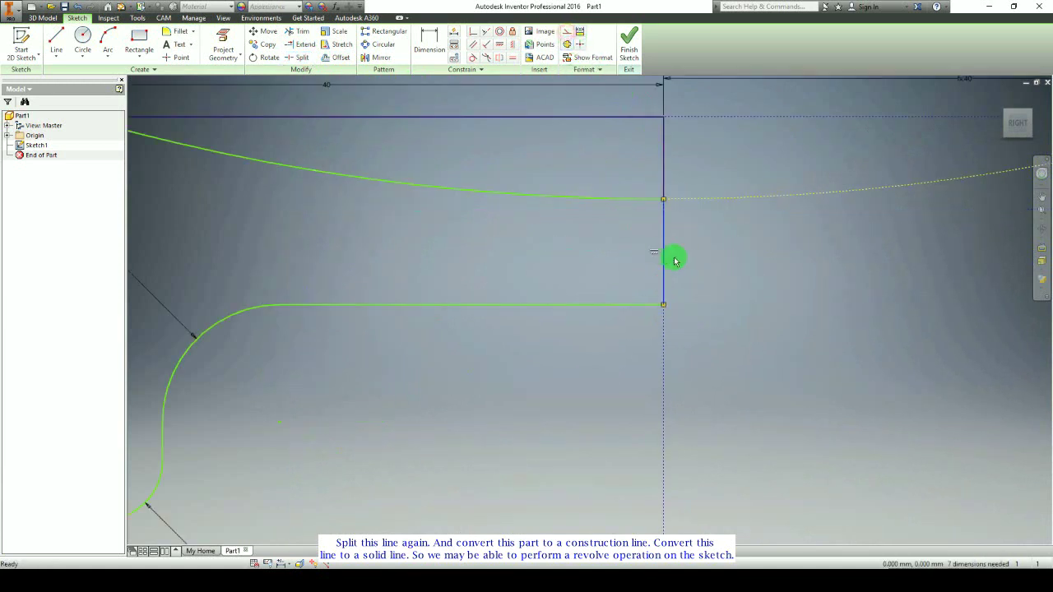
{"action": "scroll", "coordinate": [589, 233], "scroll_direction": "down", "scroll_amount": 5}
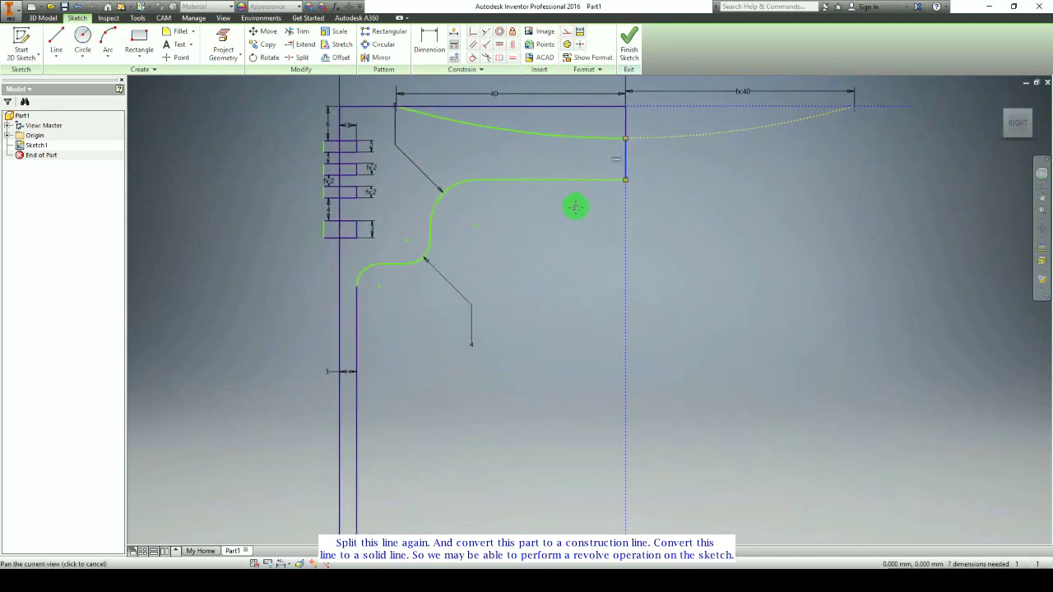
{"action": "scroll", "coordinate": [514, 378], "scroll_direction": "up", "scroll_amount": 5}
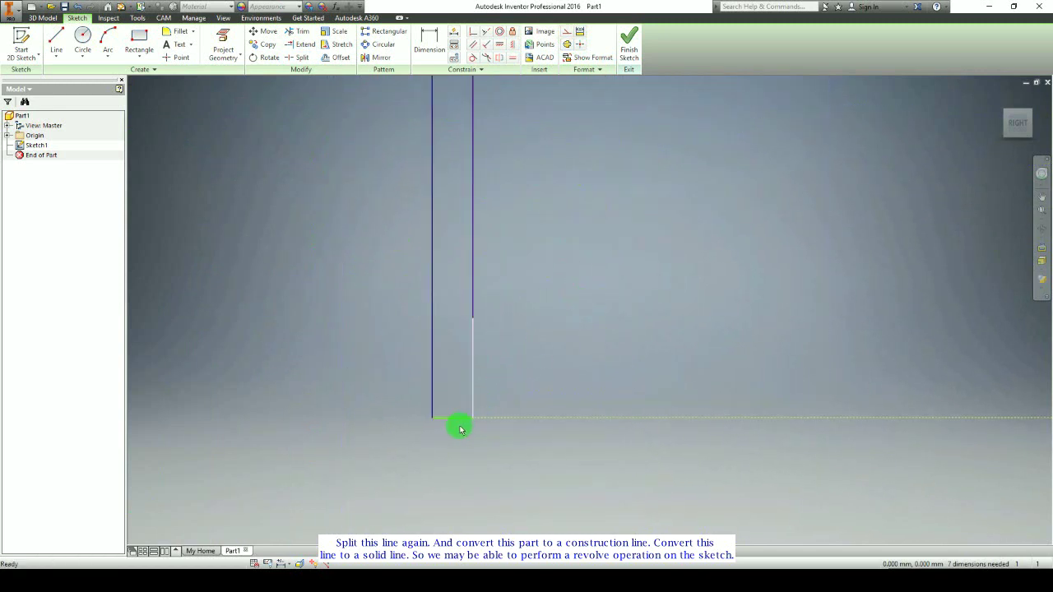
{"action": "scroll", "coordinate": [659, 320], "scroll_direction": "down", "scroll_amount": 5}
{"action": "middle_click_drag", "start_coordinate": [674, 238], "coordinate": [575, 301]}
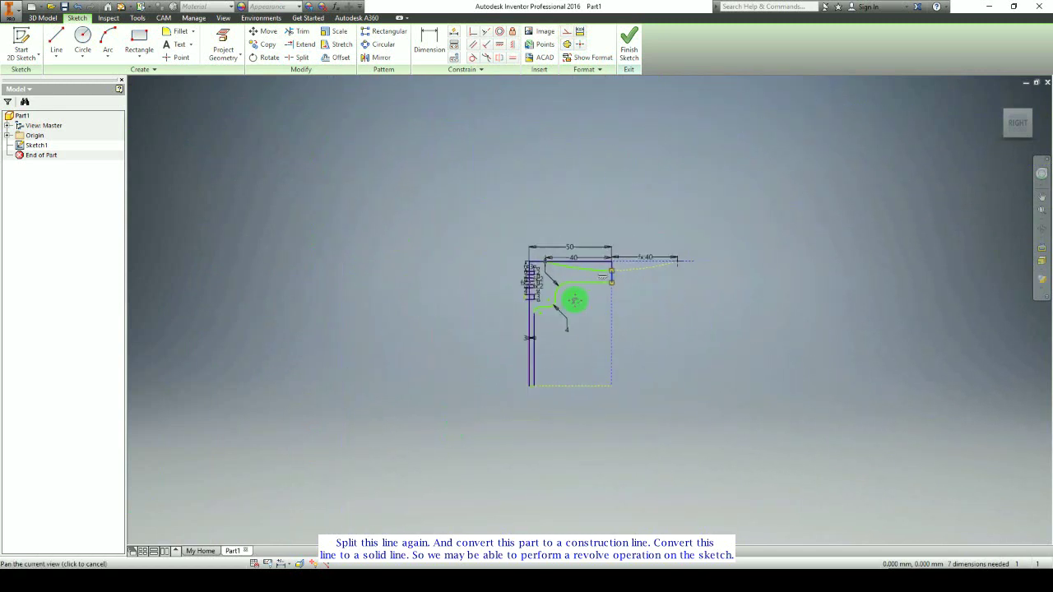
{"action": "mouse_move", "coordinate": [555, 338]}
{"action": "middle_mouse_down", "text": "shift"}
{"action": "mouse_move", "coordinate": [601, 348]}
{"action": "mouse_move", "coordinate": [594, 360]}
{"action": "mouse_move", "coordinate": [580, 284]}
{"action": "mouse_move", "coordinate": [498, 369]}
{"action": "mouse_move", "coordinate": [472, 366]}
{"action": "mouse_move", "coordinate": [485, 370]}
{"action": "middle_mouse_up", "text": "shift"}
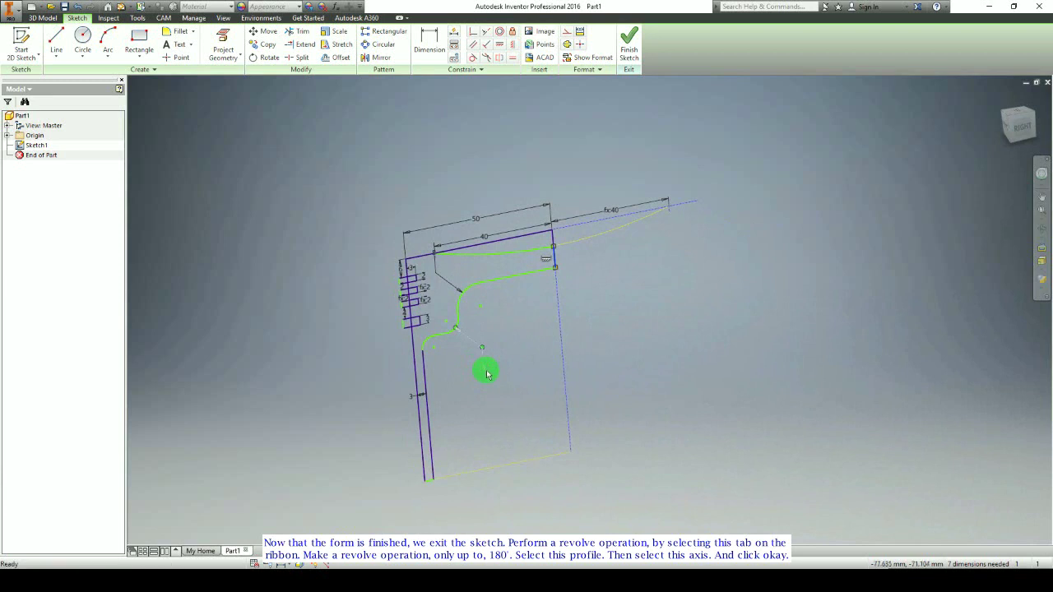
Step: Finish the sketch and start a Revolve limited to a 180° angle
{"action": "left_click", "coordinate": [626, 72]}
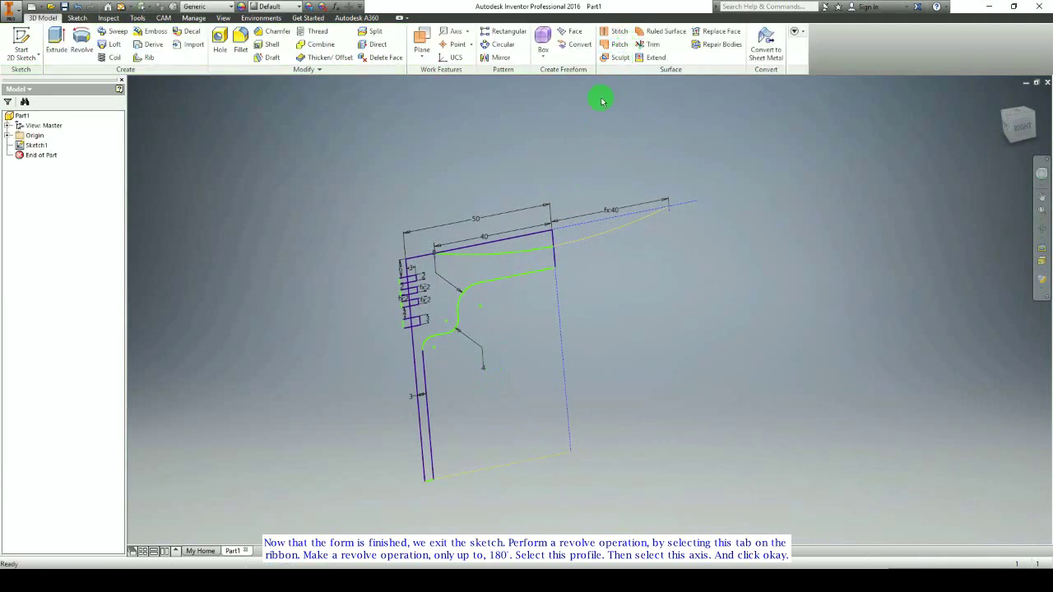
{"action": "mouse_move", "coordinate": [424, 314]}
{"action": "middle_mouse_down", "text": "shift"}
{"action": "mouse_move", "coordinate": [439, 341]}
{"action": "mouse_move", "coordinate": [425, 305]}
{"action": "mouse_move", "coordinate": [437, 308]}
{"action": "middle_mouse_up", "text": "shift"}
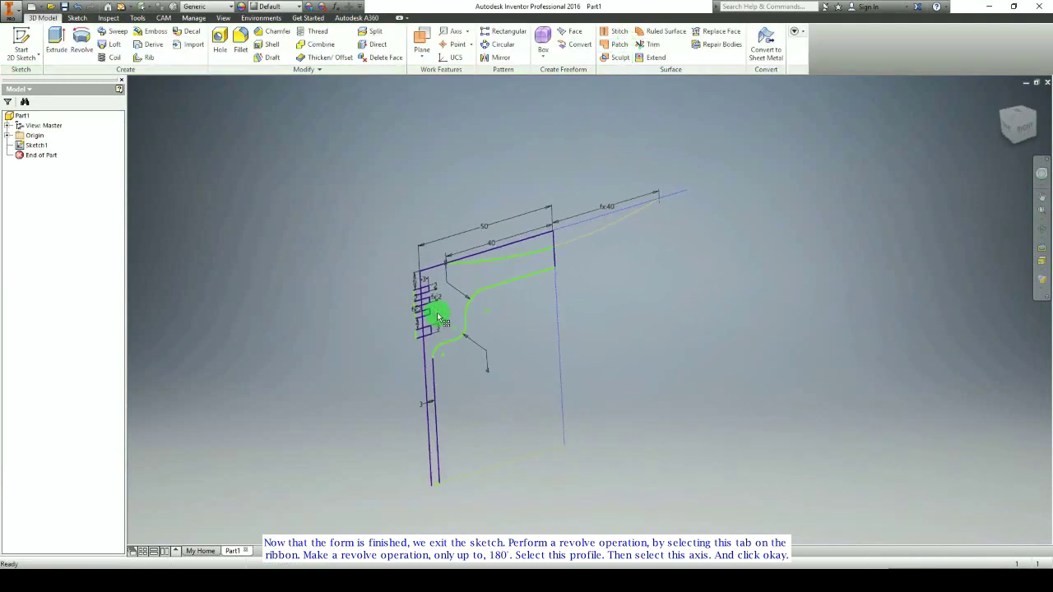
{"action": "left_click", "coordinate": [79, 39]}
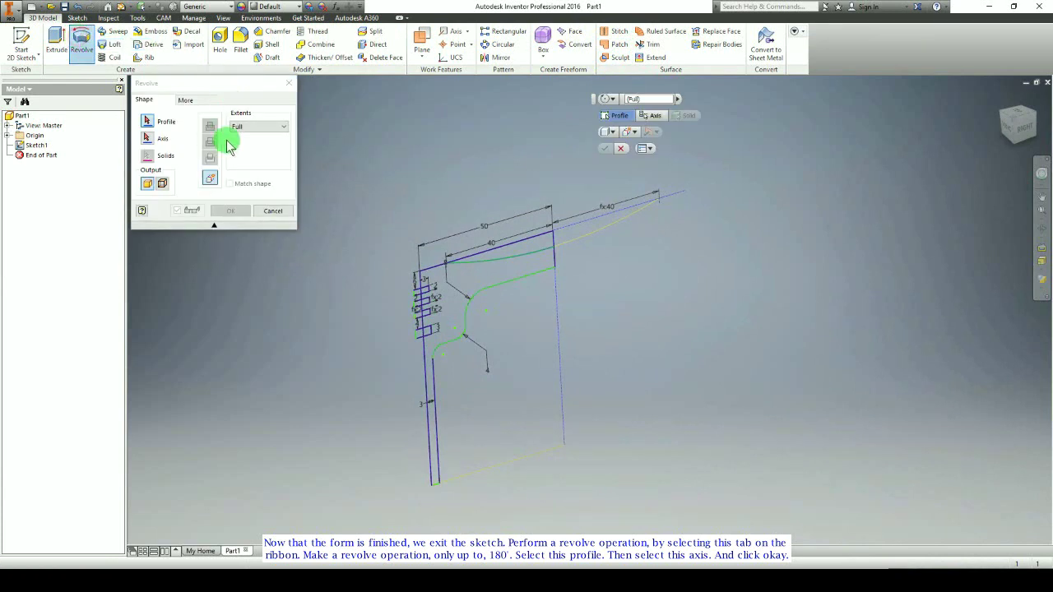
{"action": "left_click", "coordinate": [237, 127]}
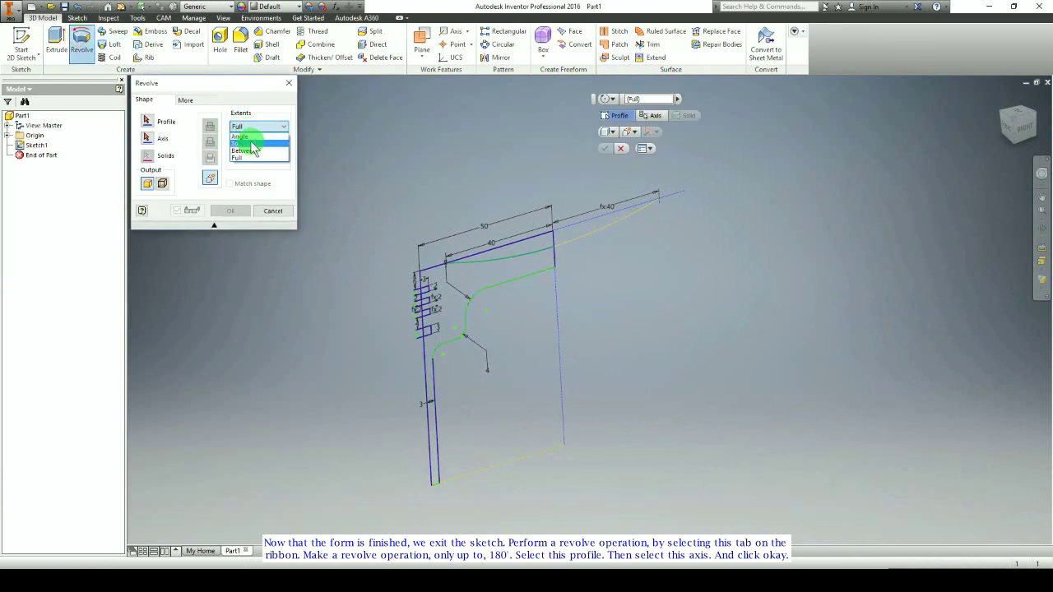
{"action": "left_click", "coordinate": [240, 136]}
{"action": "double_click", "coordinate": [256, 142]}
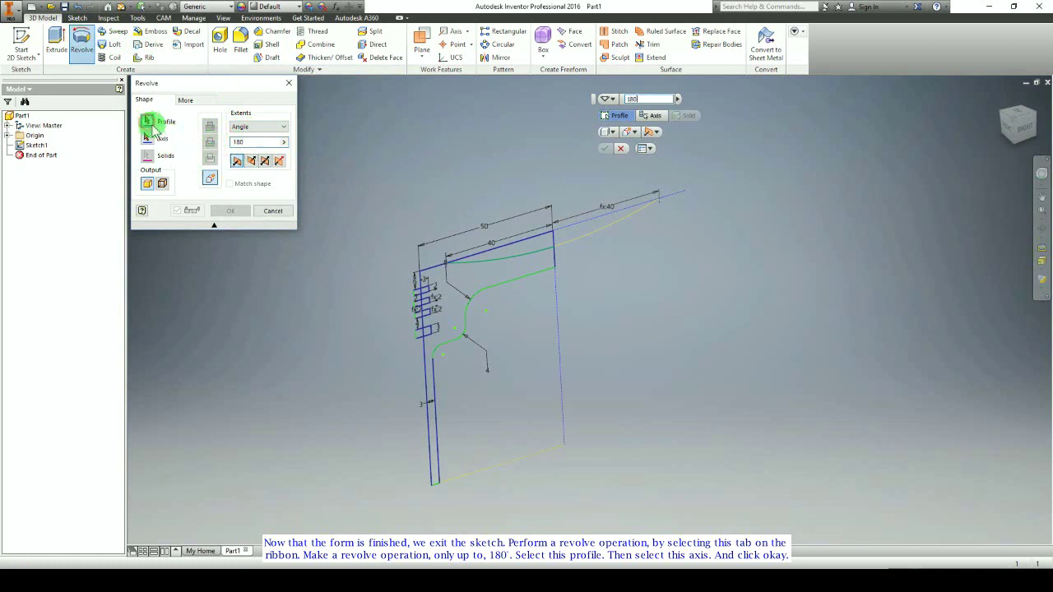
Step: Revolve the piston profile about the vertical line, flipped to the plane's far side, and confirm
{"action": "left_click", "coordinate": [443, 281]}
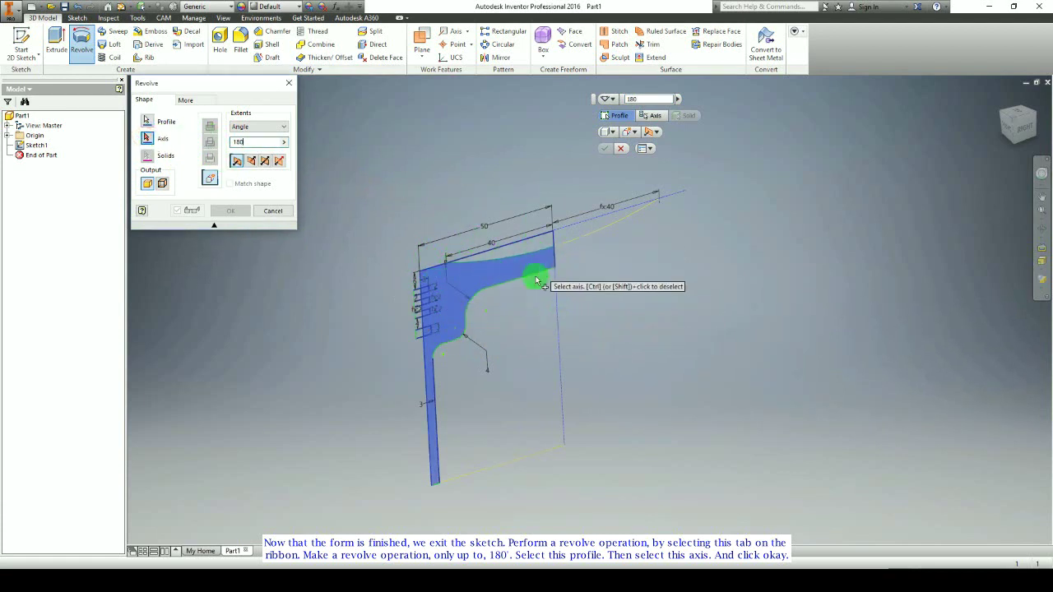
{"action": "left_click", "coordinate": [557, 298]}
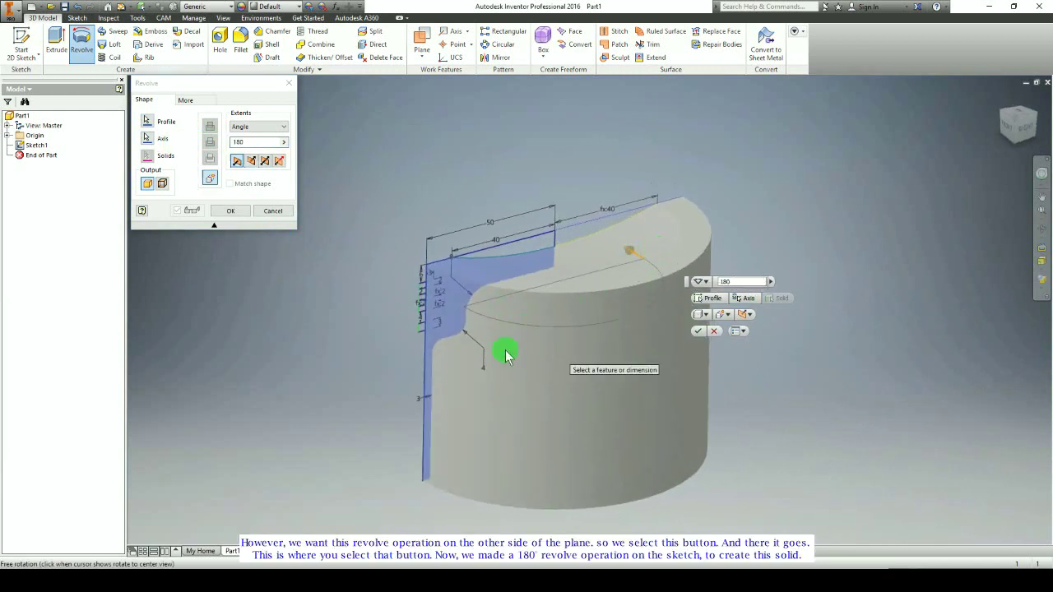
{"action": "left_click", "coordinate": [236, 162]}
{"action": "mouse_move", "coordinate": [329, 223]}
{"action": "left_mouse_down"}
{"action": "mouse_move", "coordinate": [411, 266]}
{"action": "mouse_move", "coordinate": [239, 191]}
{"action": "mouse_move", "coordinate": [463, 294]}
{"action": "mouse_move", "coordinate": [482, 322]}
{"action": "mouse_move", "coordinate": [521, 308]}
{"action": "mouse_move", "coordinate": [505, 315]}
{"action": "mouse_move", "coordinate": [687, 327]}
{"action": "left_mouse_up"}
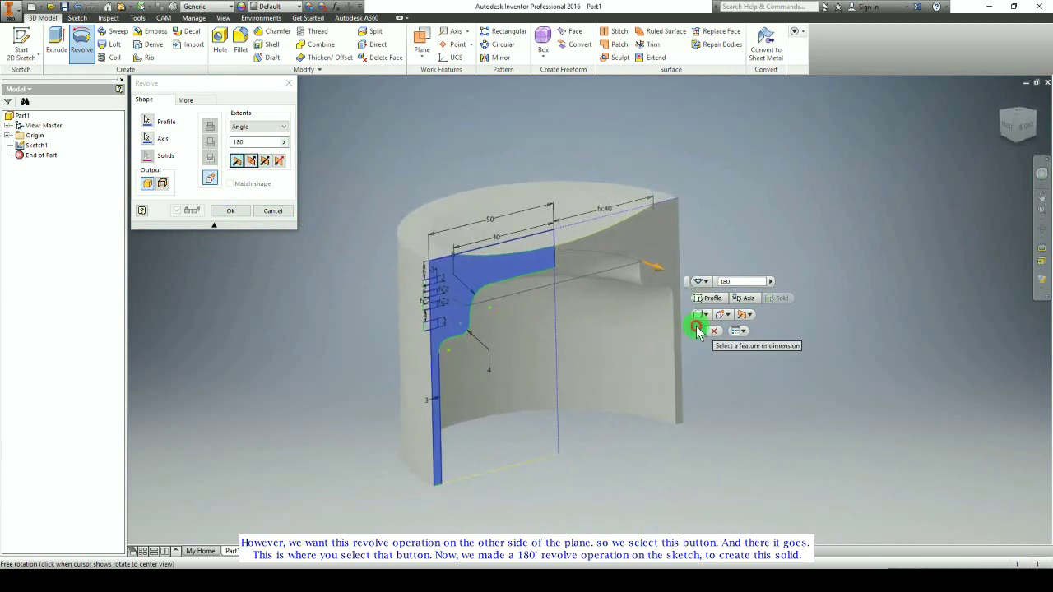
{"action": "left_click", "coordinate": [695, 330]}
{"action": "left_click_drag", "start_coordinate": [616, 326], "coordinate": [489, 301]}
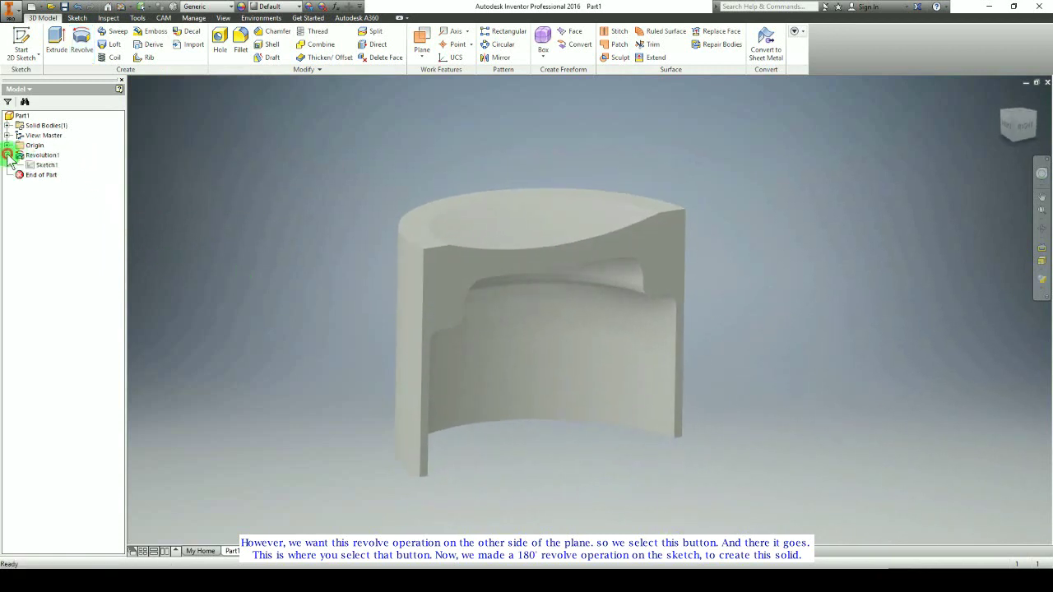
Step: Share Sketch1 and pick the four ring-seat profiles for a revolve
{"action": "right_click", "coordinate": [39, 165]}
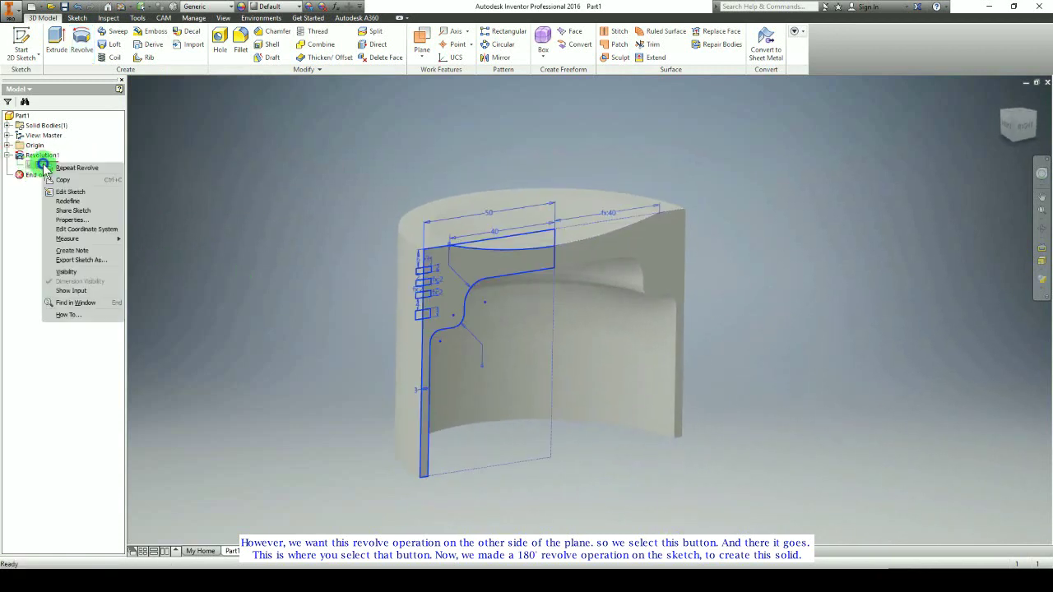
{"action": "left_click", "coordinate": [72, 211]}
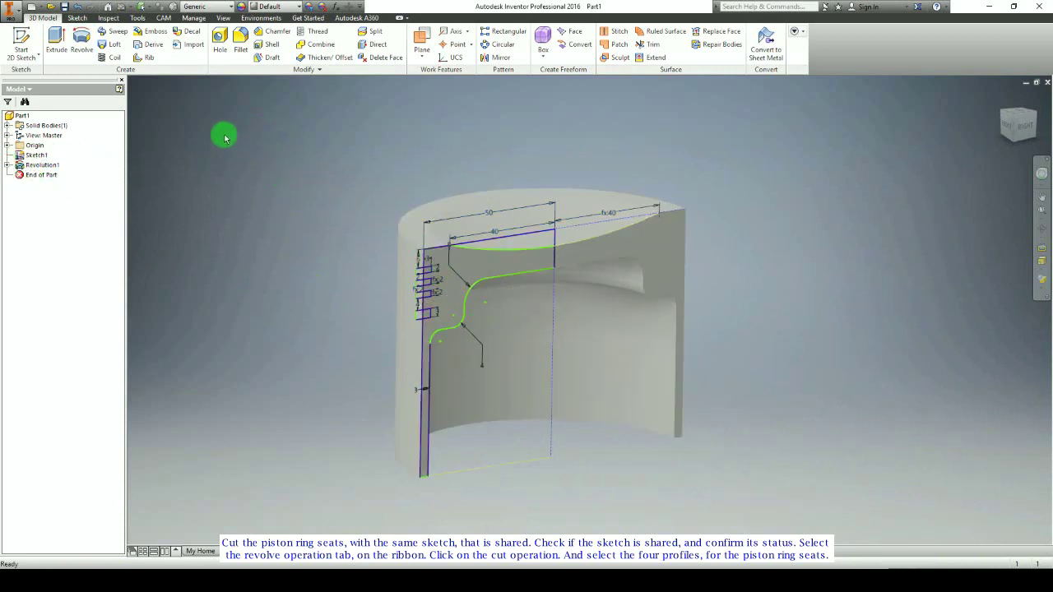
{"action": "left_click", "coordinate": [82, 40]}
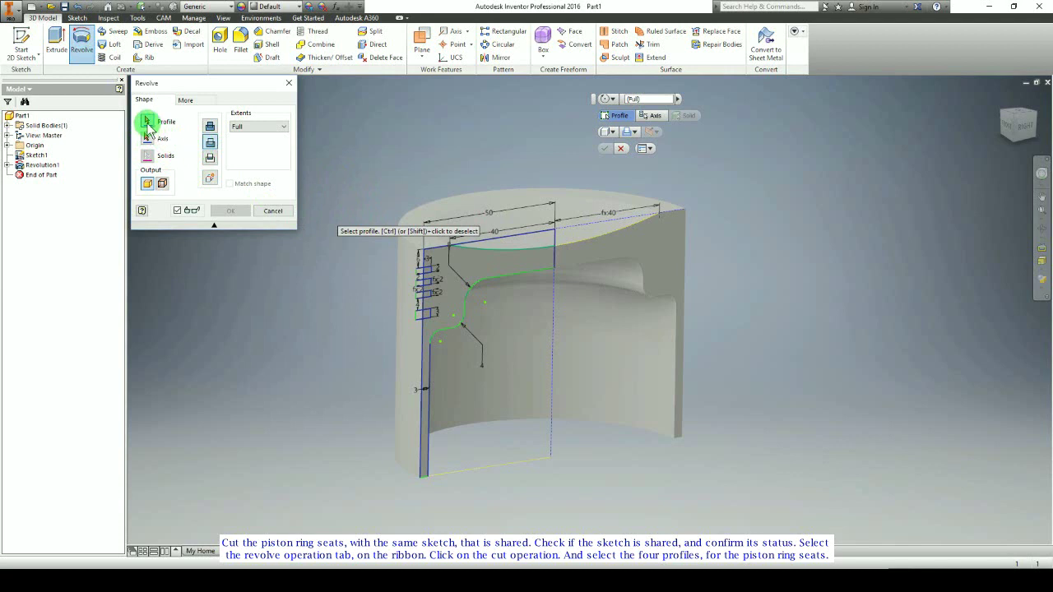
{"action": "scroll", "coordinate": [426, 275], "scroll_direction": "up", "scroll_amount": 5}
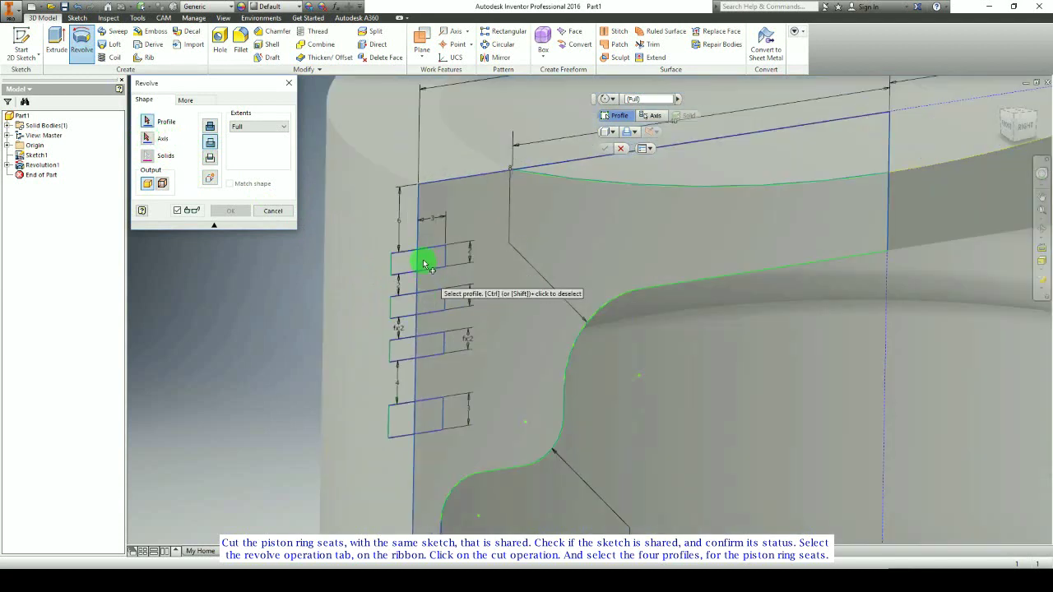
{"action": "left_click", "coordinate": [396, 268]}
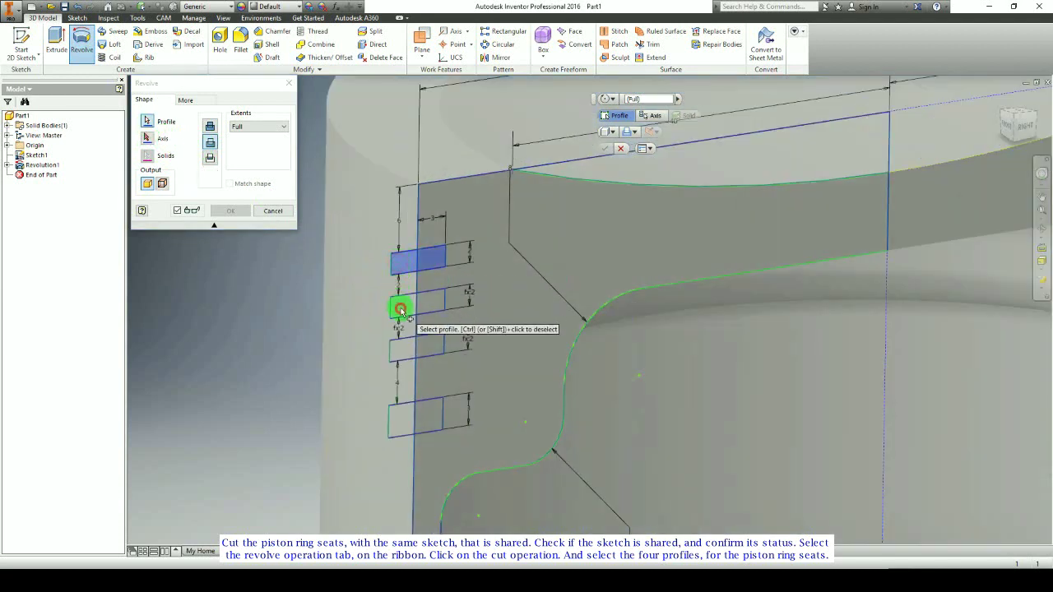
{"action": "left_click", "coordinate": [400, 309]}
{"action": "left_click", "coordinate": [399, 345]}
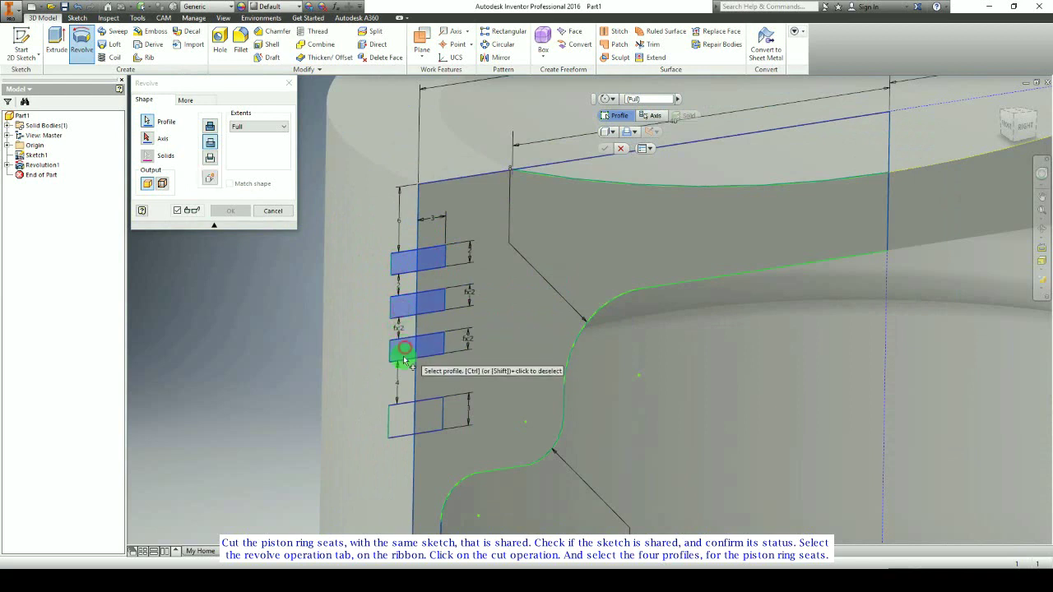
{"action": "left_click", "coordinate": [408, 424]}
Step: Revolve-cut the ring seats 180° around the vertical line as the axis
{"action": "scroll", "coordinate": [470, 404], "scroll_direction": "down", "scroll_amount": 5}
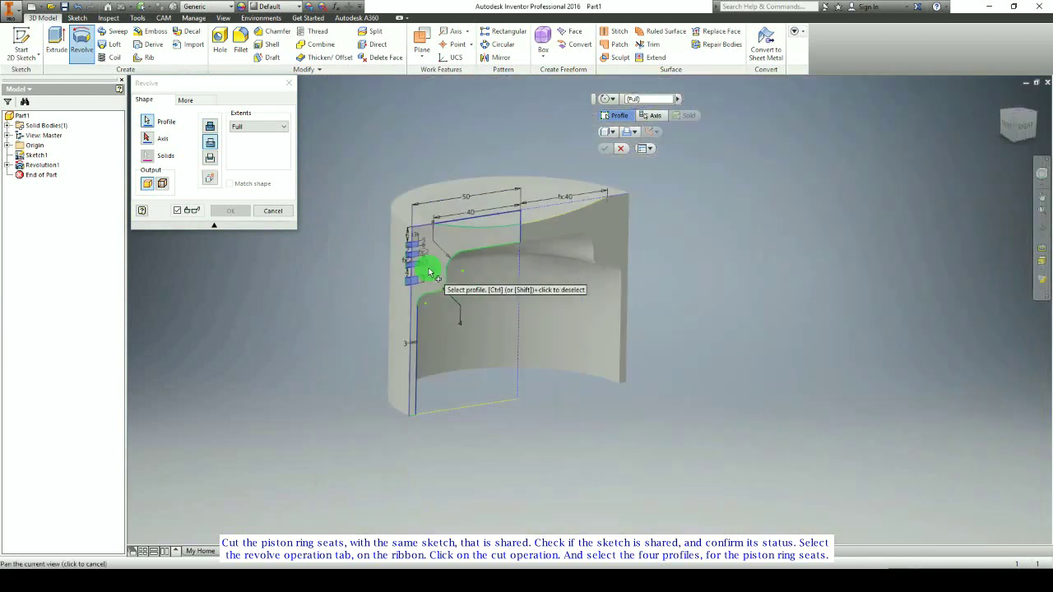
{"action": "middle_click_drag", "start_coordinate": [430, 273], "coordinate": [434, 322]}
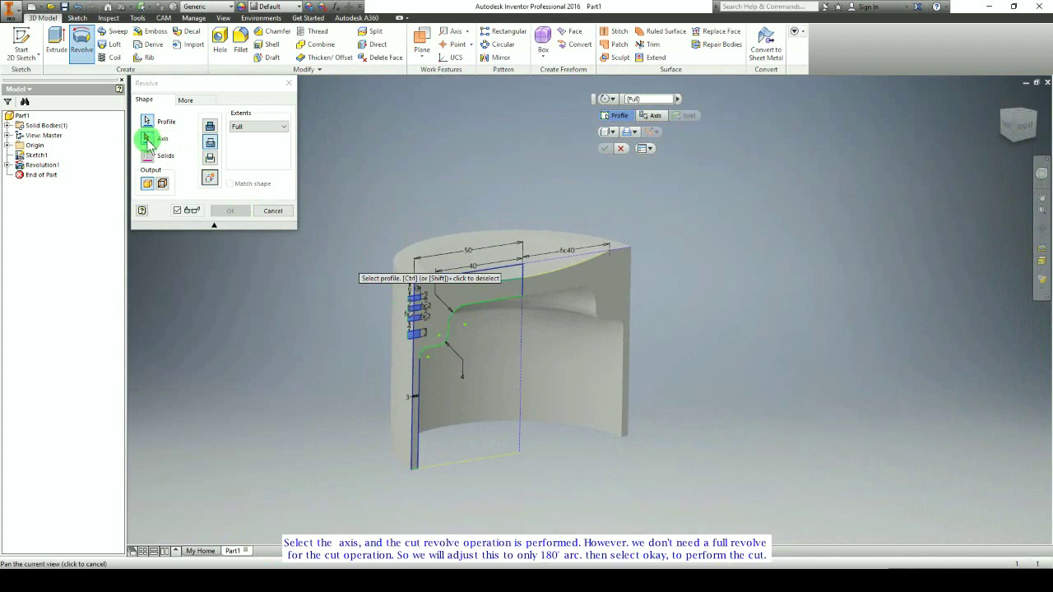
{"action": "left_click", "coordinate": [523, 356]}
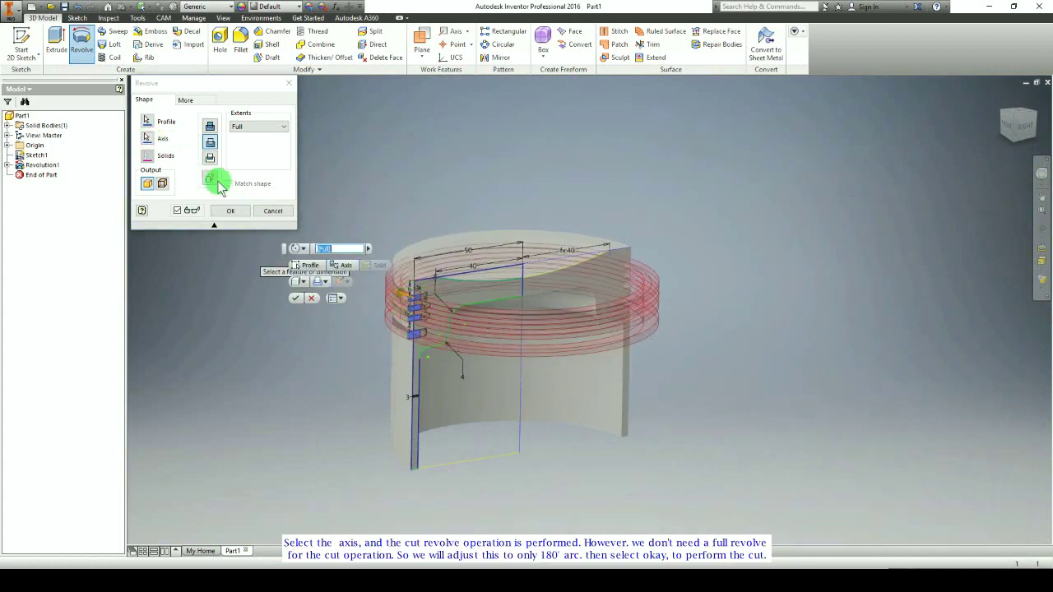
{"action": "left_click", "coordinate": [252, 132]}
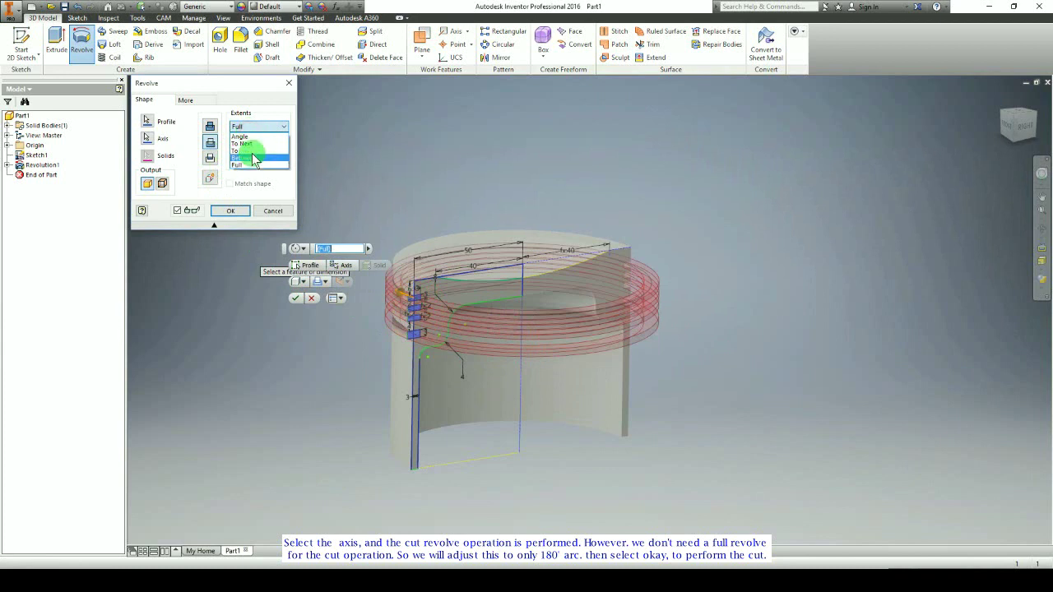
{"action": "left_click", "coordinate": [241, 135]}
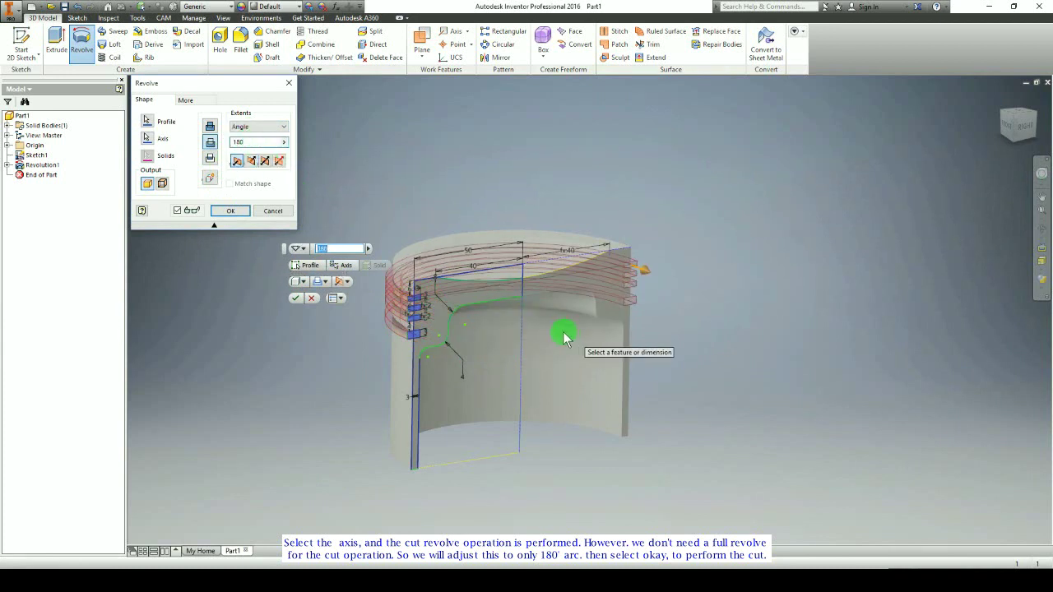
{"action": "mouse_move", "coordinate": [564, 336]}
{"action": "middle_mouse_down", "text": "shift"}
{"action": "mouse_move", "coordinate": [571, 326]}
{"action": "mouse_move", "coordinate": [564, 357]}
{"action": "mouse_move", "coordinate": [586, 333]}
{"action": "mouse_move", "coordinate": [564, 344]}
{"action": "middle_mouse_up", "text": "shift"}
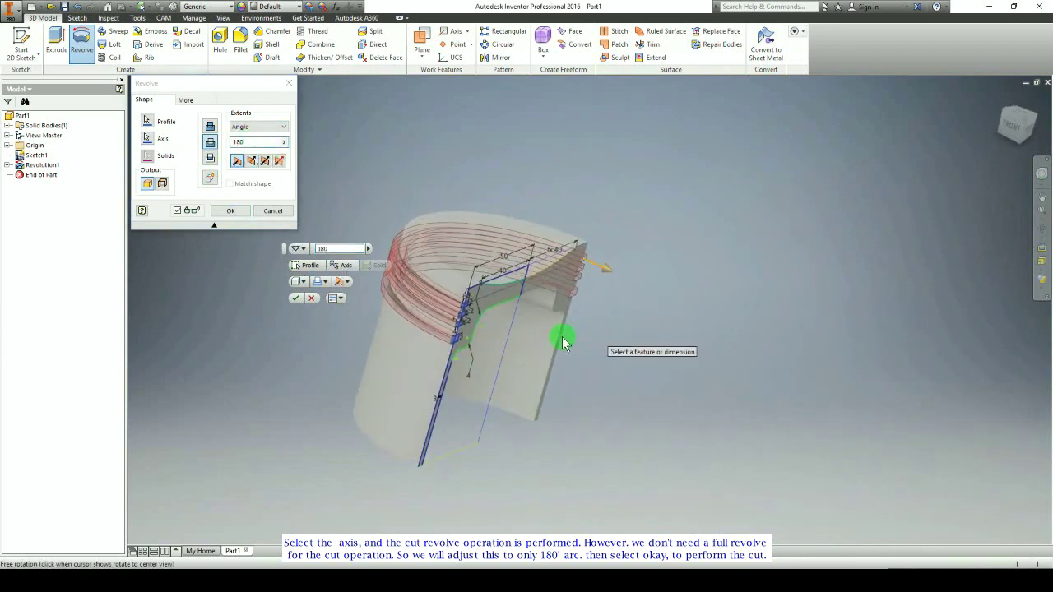
{"action": "left_click", "coordinate": [301, 301]}
{"action": "middle_click_drag", "start_coordinate": [301, 299], "coordinate": [428, 288], "text": "shift"}
Step: Hide Sketch1 and tilt the view of the half piston
{"action": "right_click", "coordinate": [33, 154]}
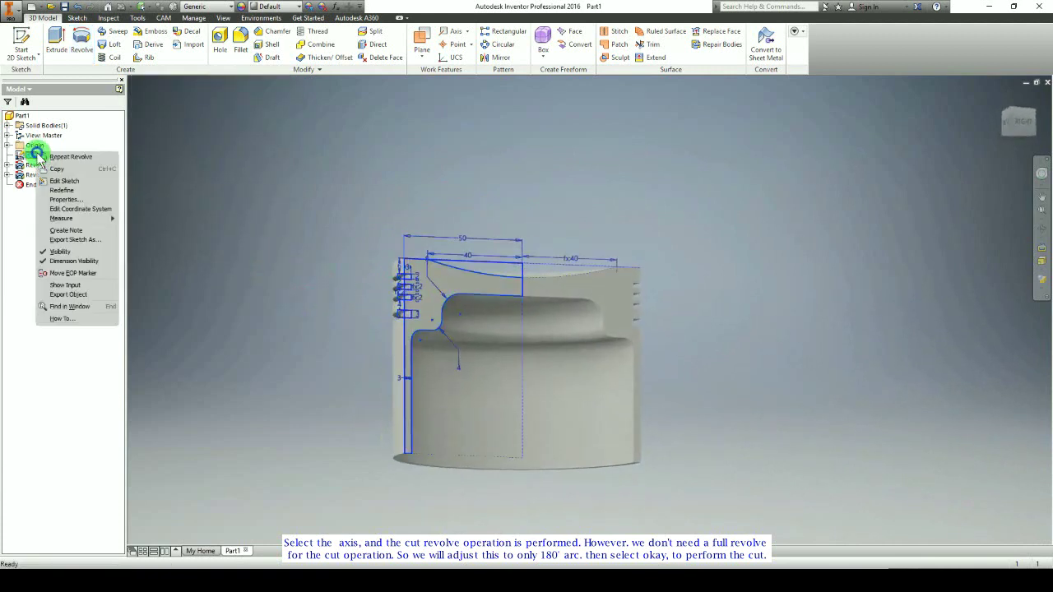
{"action": "left_click", "coordinate": [74, 252]}
{"action": "mouse_move", "coordinate": [423, 274]}
{"action": "middle_mouse_down", "text": "shift"}
{"action": "mouse_move", "coordinate": [406, 252]}
{"action": "mouse_move", "coordinate": [408, 211]}
{"action": "mouse_move", "coordinate": [463, 308]}
{"action": "mouse_move", "coordinate": [482, 289]}
{"action": "mouse_move", "coordinate": [587, 275]}
{"action": "mouse_move", "coordinate": [483, 290]}
{"action": "mouse_move", "coordinate": [381, 242]}
{"action": "mouse_move", "coordinate": [390, 219]}
{"action": "mouse_move", "coordinate": [425, 282]}
{"action": "mouse_move", "coordinate": [518, 357]}
{"action": "mouse_move", "coordinate": [517, 313]}
{"action": "middle_mouse_up", "text": "shift"}
{"action": "middle_click_drag", "start_coordinate": [517, 315], "coordinate": [516, 325], "text": "shift"}
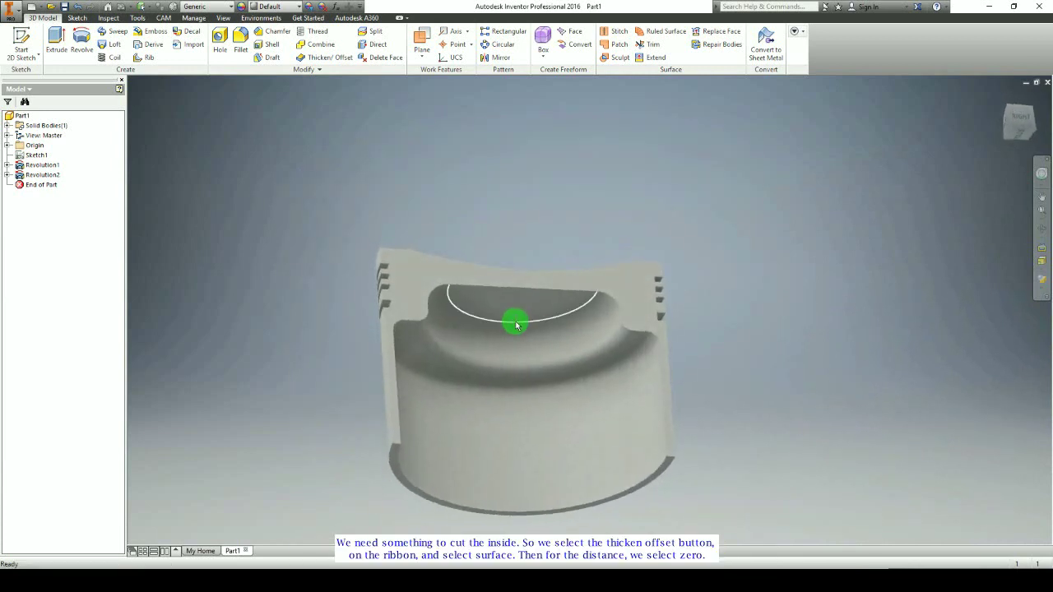
Step: Create a zero-distance offset surface from the inner cylindrical, fillet and top faces
{"action": "left_click", "coordinate": [326, 58]}
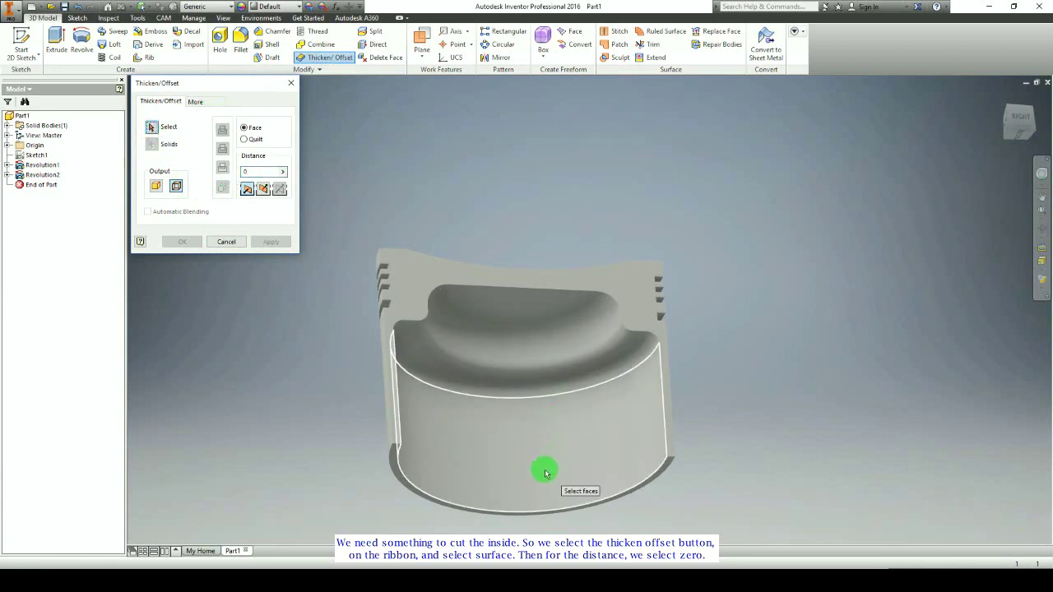
{"action": "left_click", "coordinate": [542, 395]}
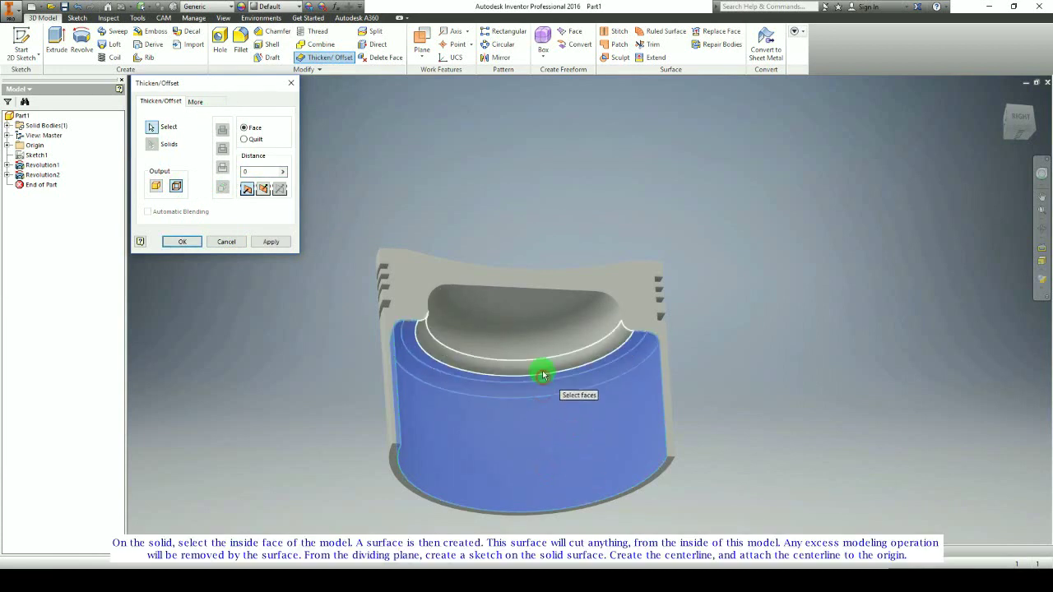
{"action": "left_click", "coordinate": [540, 356]}
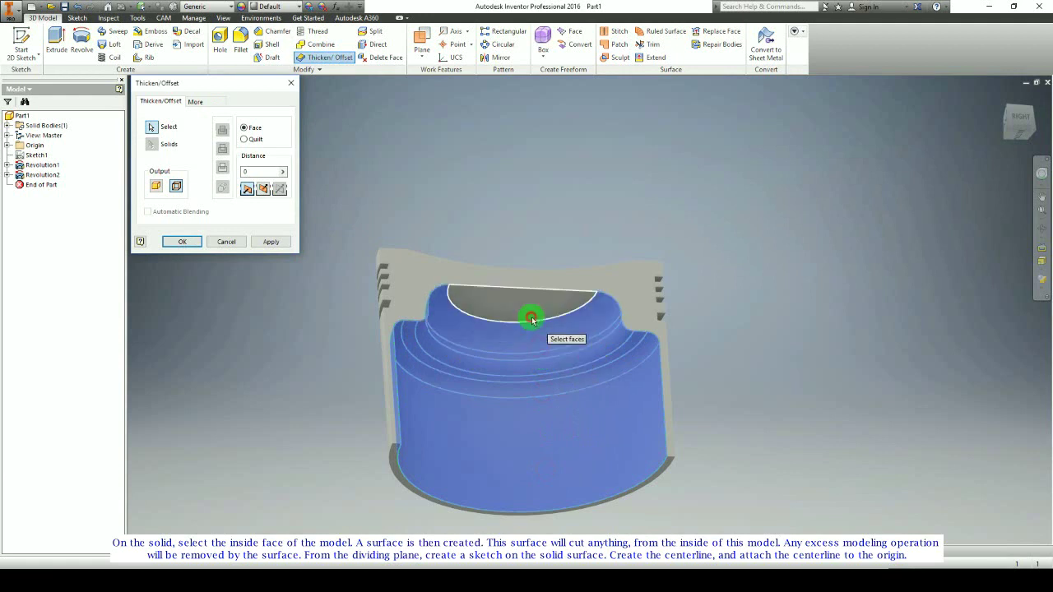
{"action": "left_click", "coordinate": [531, 315]}
{"action": "left_click", "coordinate": [182, 240]}
{"action": "middle_click_drag", "start_coordinate": [501, 284], "coordinate": [504, 324], "text": "shift"}
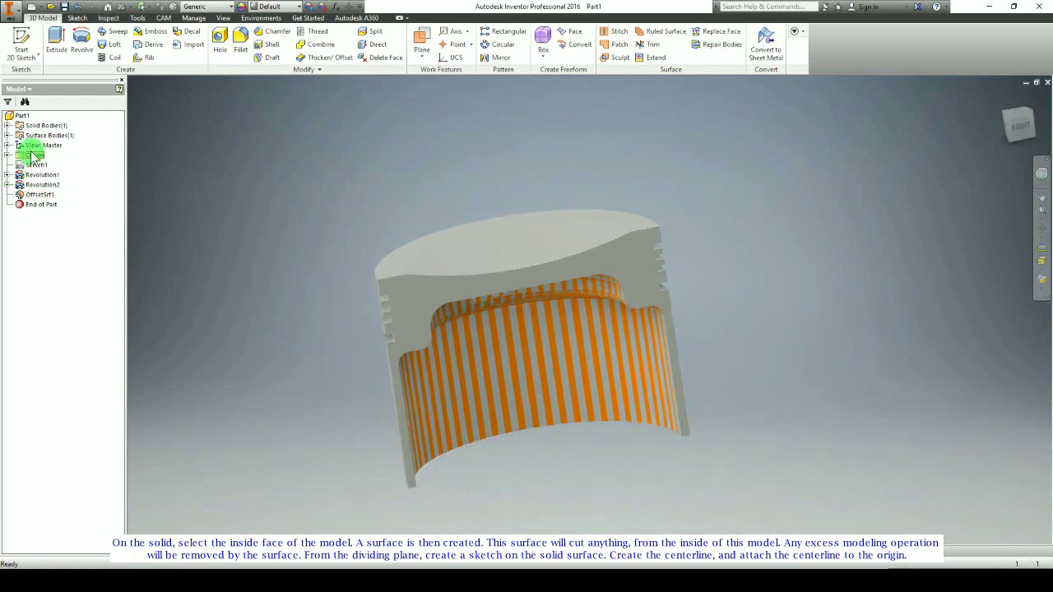
Step: Start a sketch on the flat section face and draw a vertical line through the piston
{"action": "left_click", "coordinate": [415, 306]}
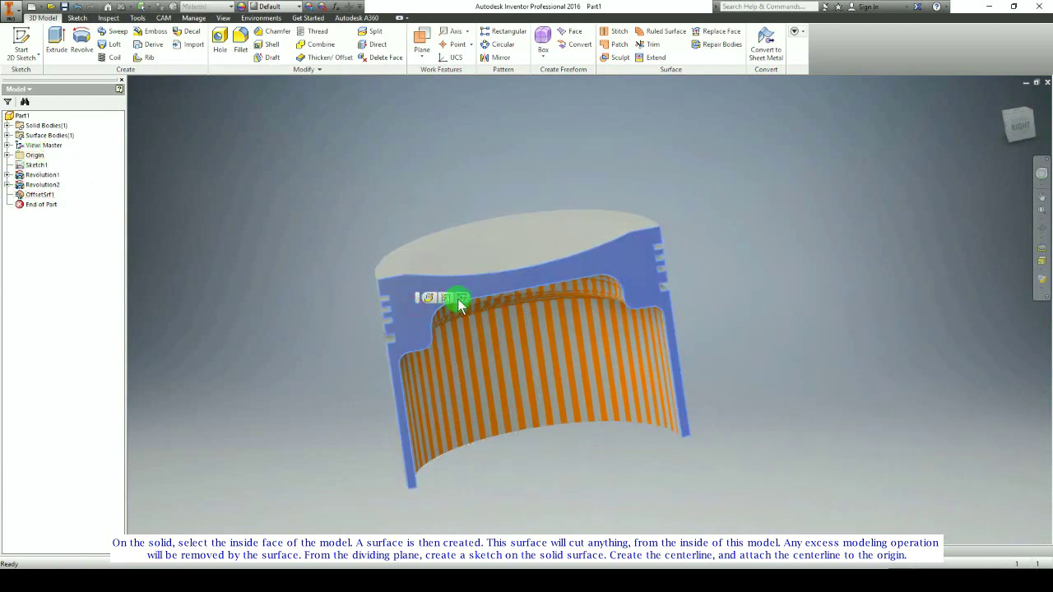
{"action": "left_click", "coordinate": [463, 299]}
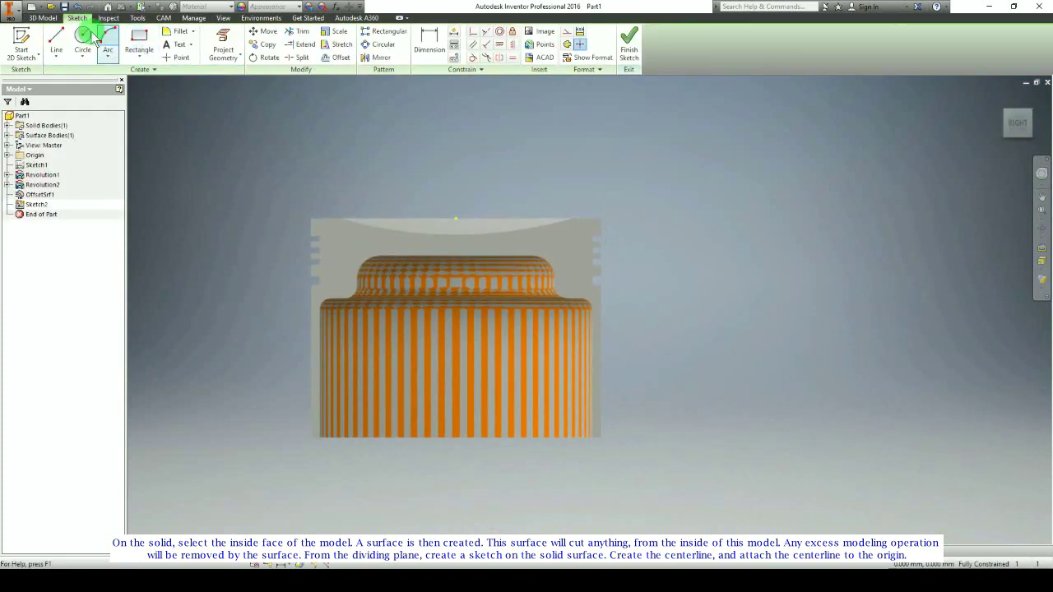
{"action": "left_click", "coordinate": [55, 38]}
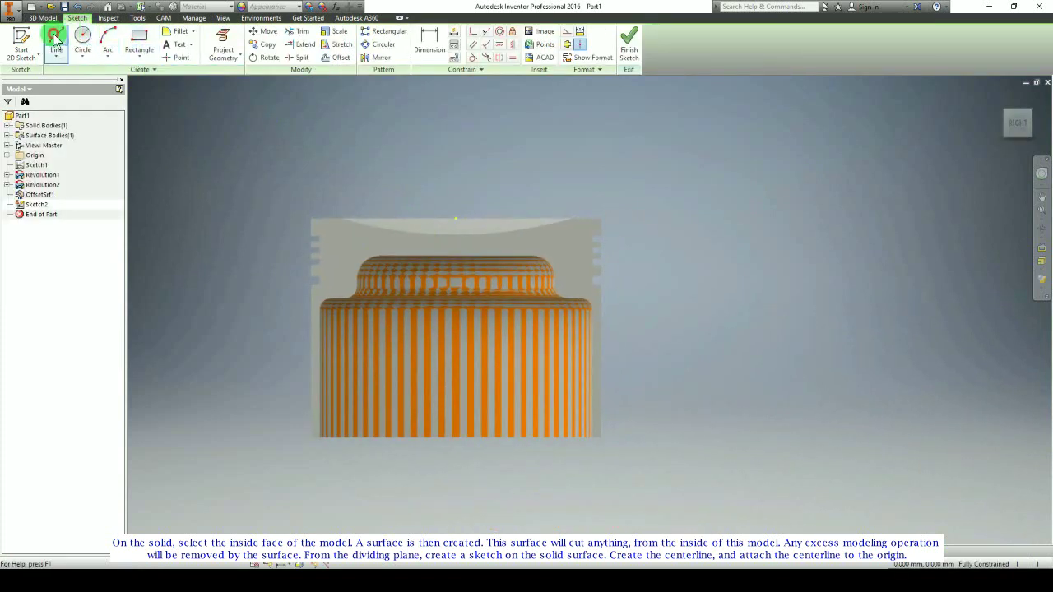
{"action": "left_click", "coordinate": [458, 149]}
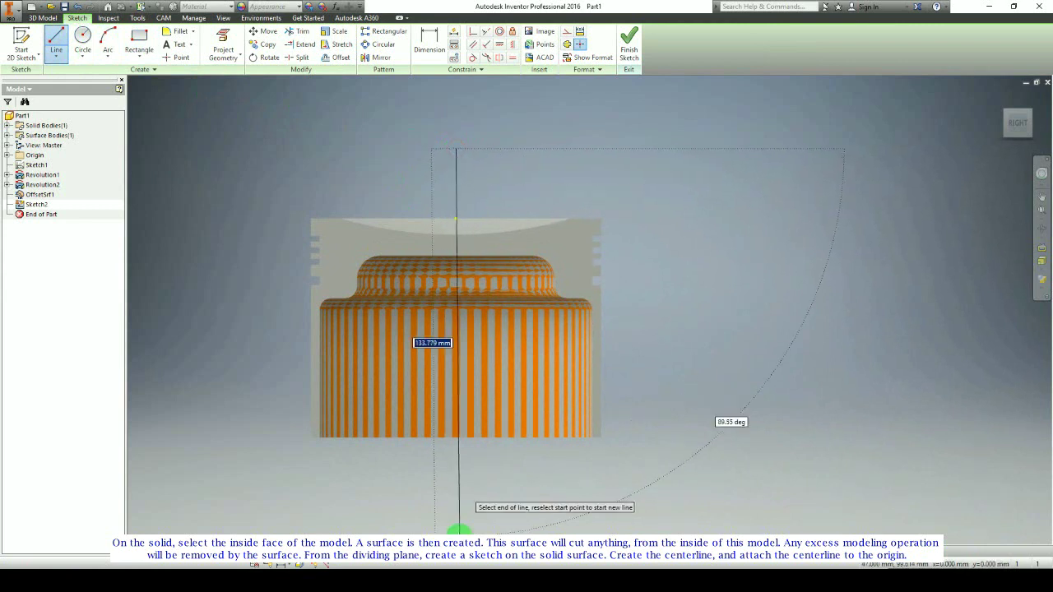
{"action": "double_click", "coordinate": [458, 495]}
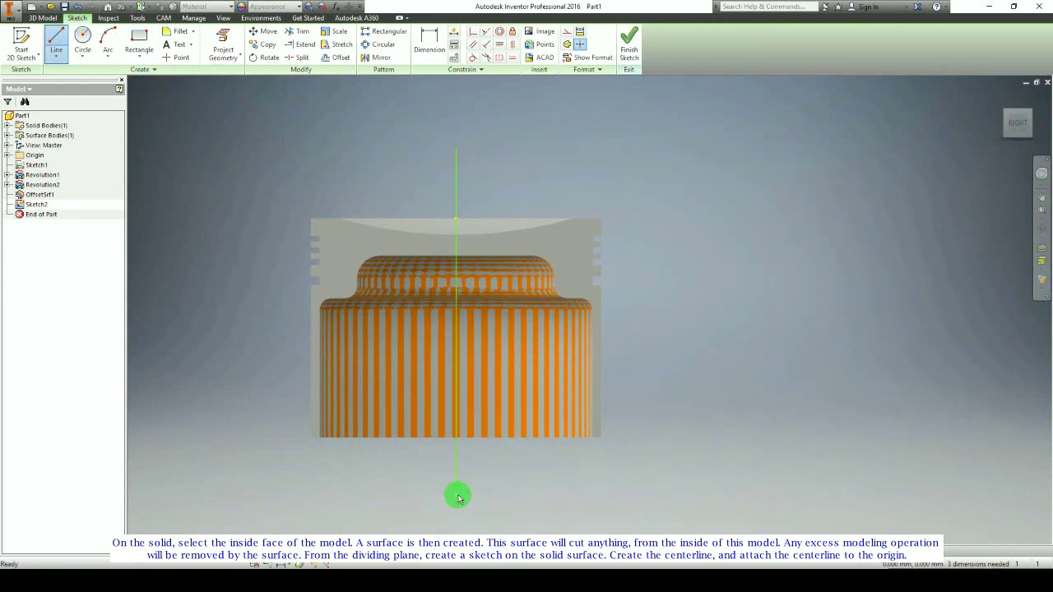
{"action": "key", "text": "Escape"}
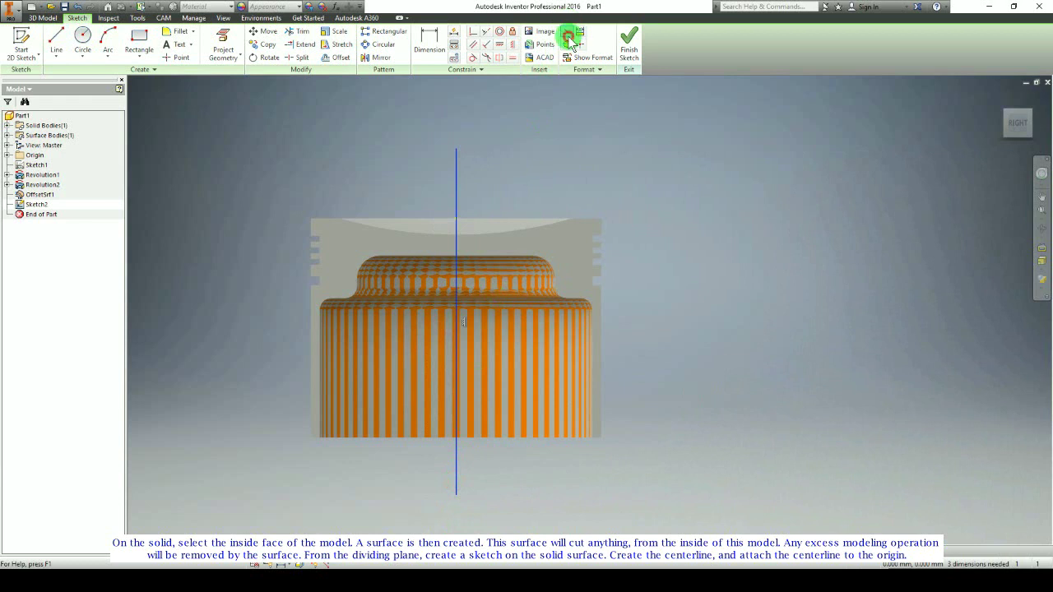
Step: Make the vertical centerline coincident with the sketch origin
{"action": "left_click", "coordinate": [472, 34]}
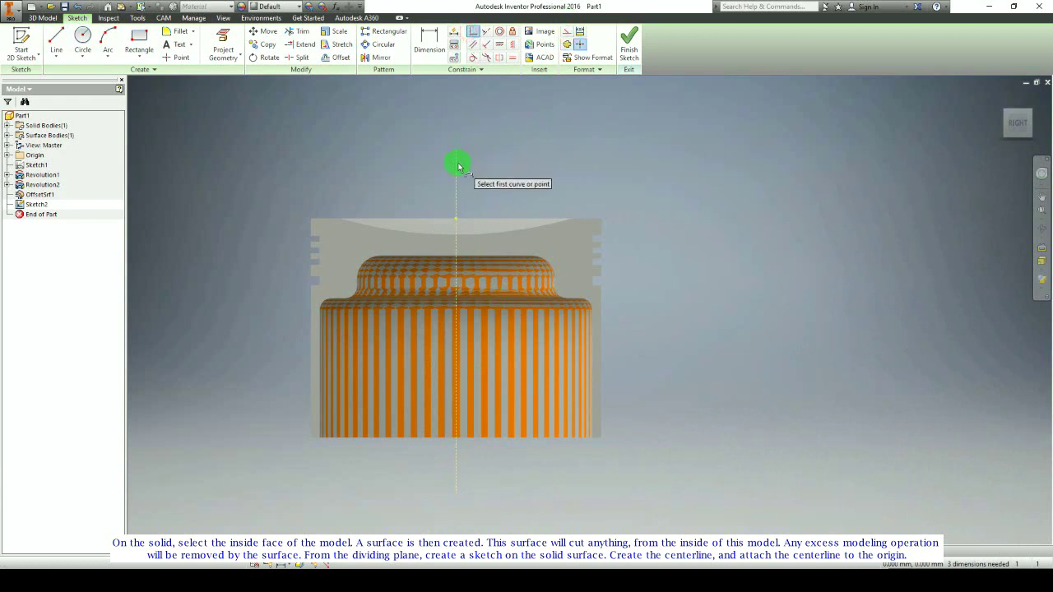
{"action": "left_click", "coordinate": [458, 220]}
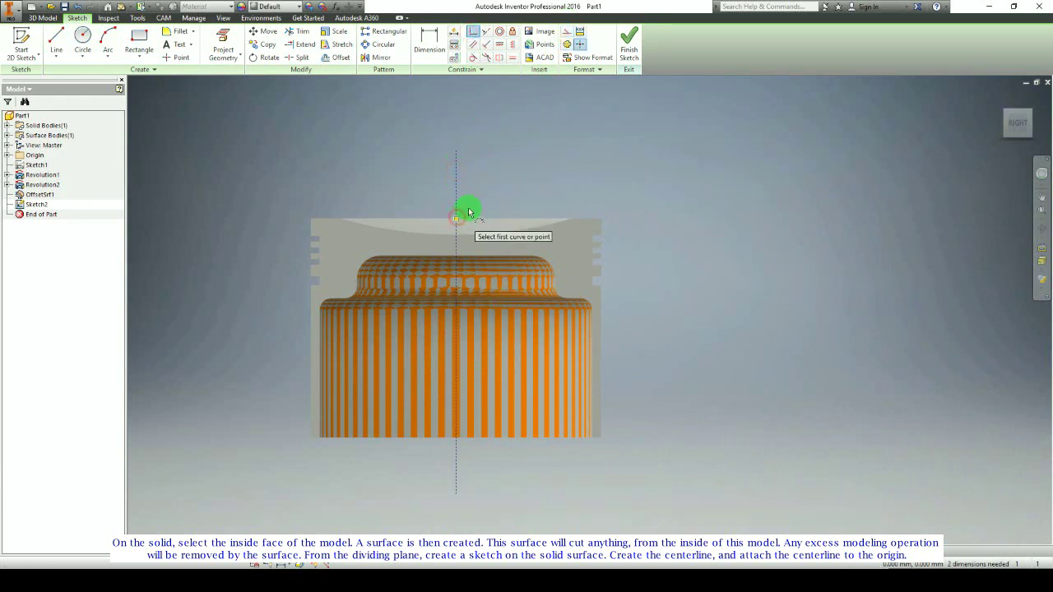
{"action": "key", "text": "Escape"}
{"action": "scroll", "coordinate": [453, 252], "scroll_direction": "up", "scroll_amount": 3}
{"action": "scroll", "coordinate": [452, 257], "scroll_direction": "down", "scroll_amount": 2}
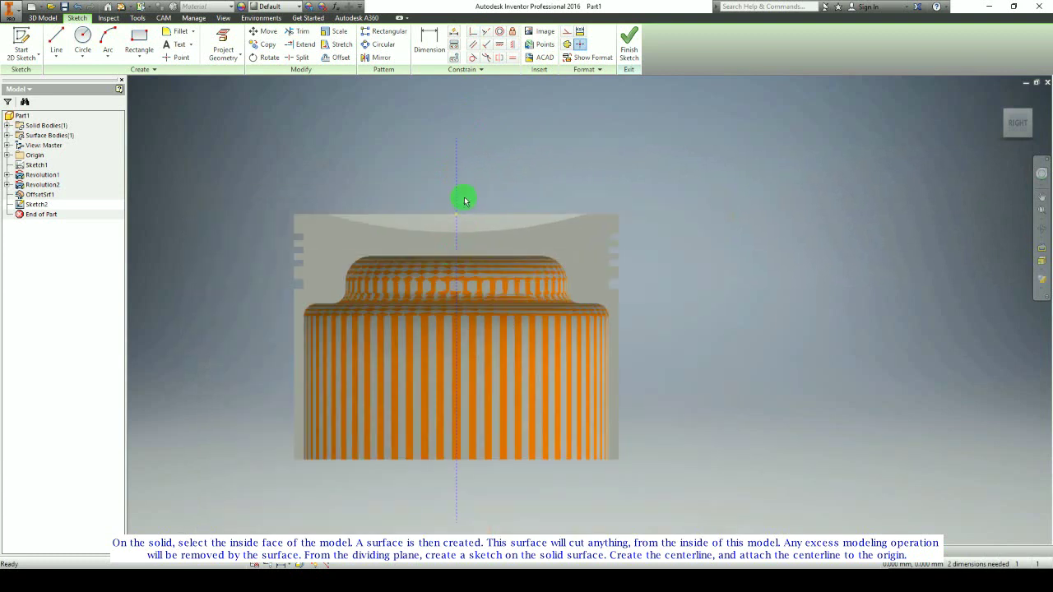
Step: Draw a 28 mm diameter circle centred on the vertical centerline
{"action": "left_click", "coordinate": [457, 195]}
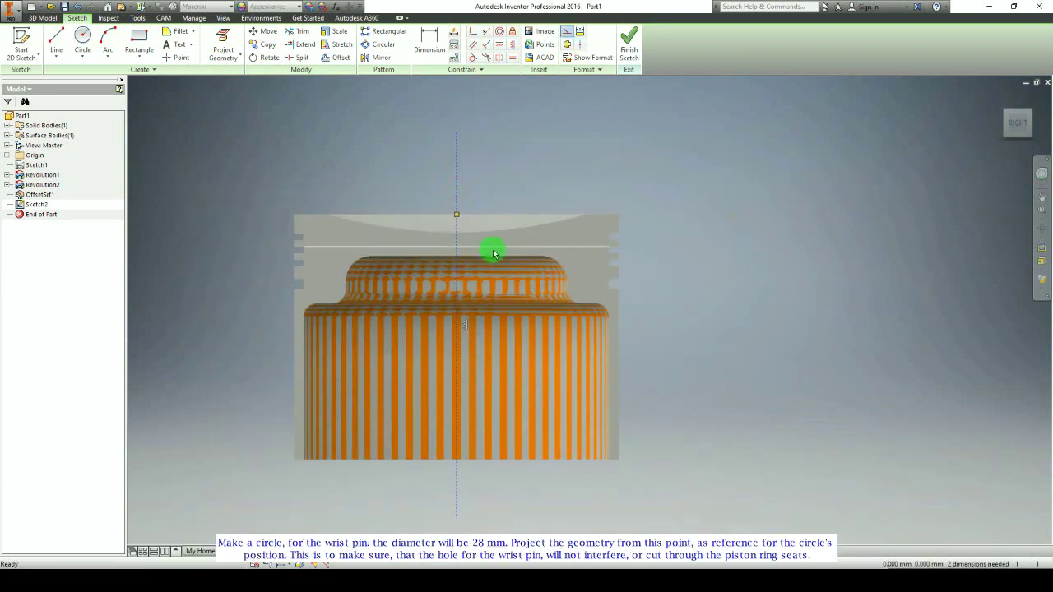
{"action": "left_click", "coordinate": [79, 35]}
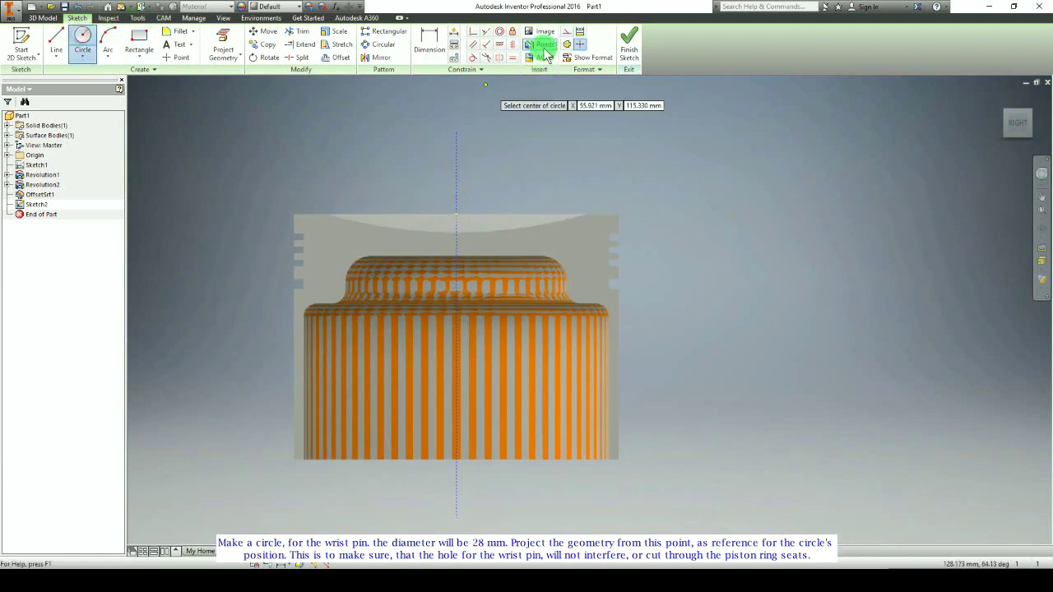
{"action": "left_click", "coordinate": [455, 332]}
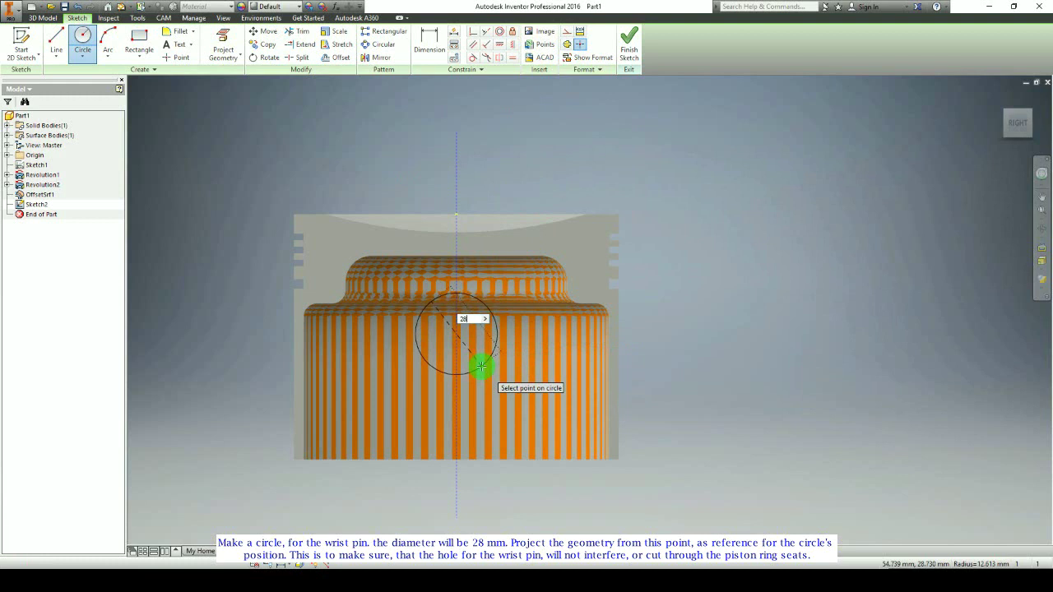
{"action": "type", "text": "28"}
{"action": "key", "text": "Return"}
{"action": "key", "text": "Escape"}
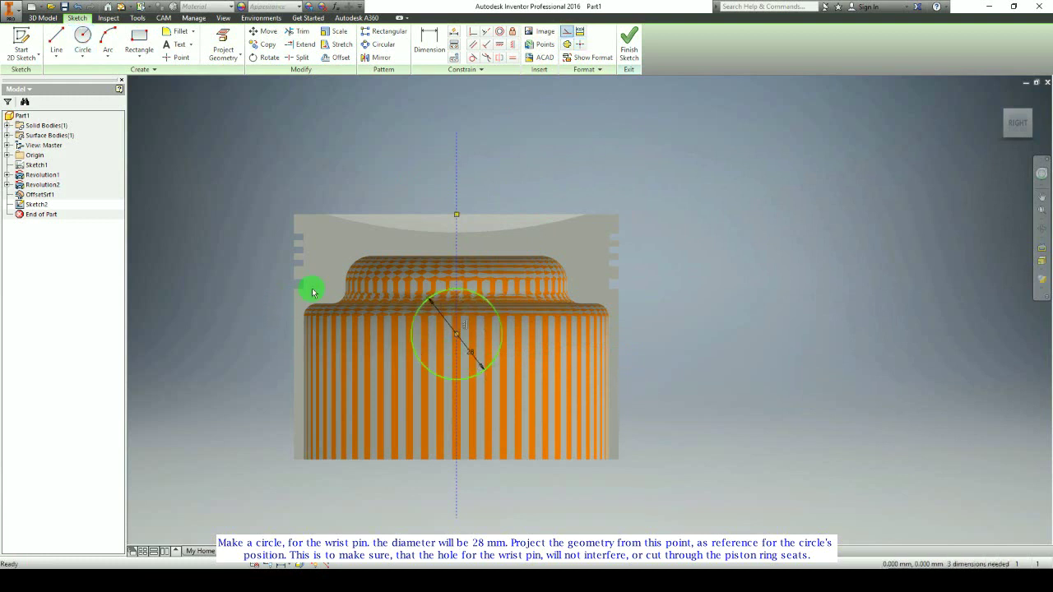
Step: Project the ring-groove edge into the sketch and drag the circle lower, clear of it
{"action": "left_click", "coordinate": [219, 41]}
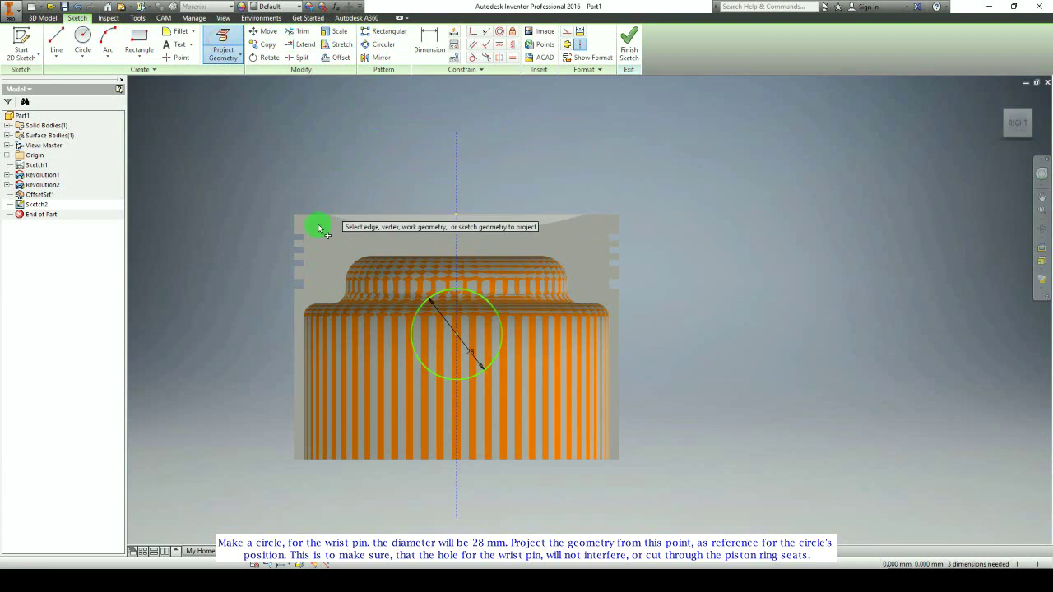
{"action": "left_click", "coordinate": [329, 288]}
{"action": "key", "text": "Escape"}
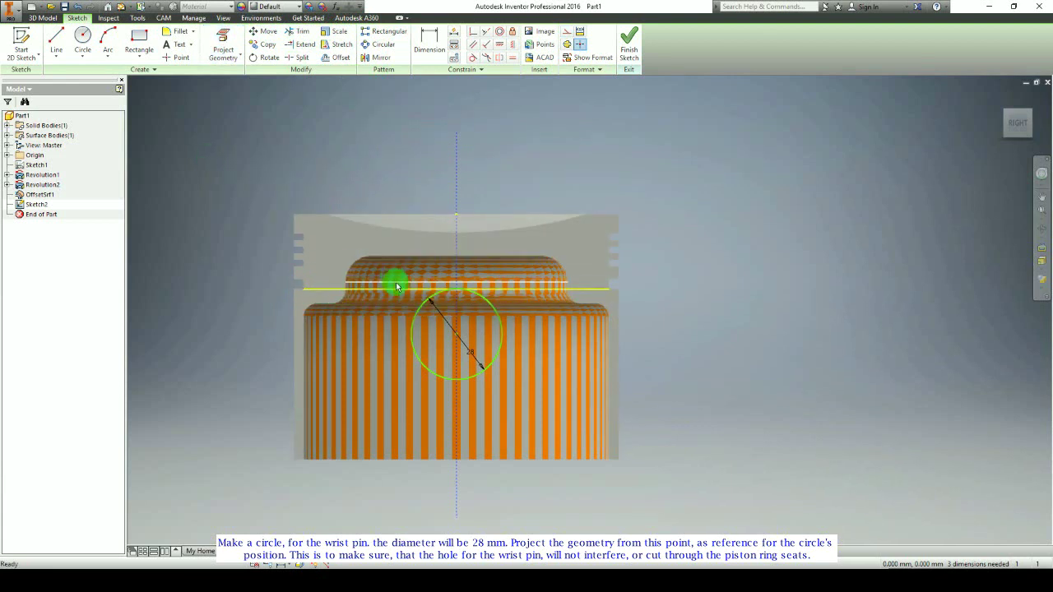
{"action": "left_click", "coordinate": [394, 292]}
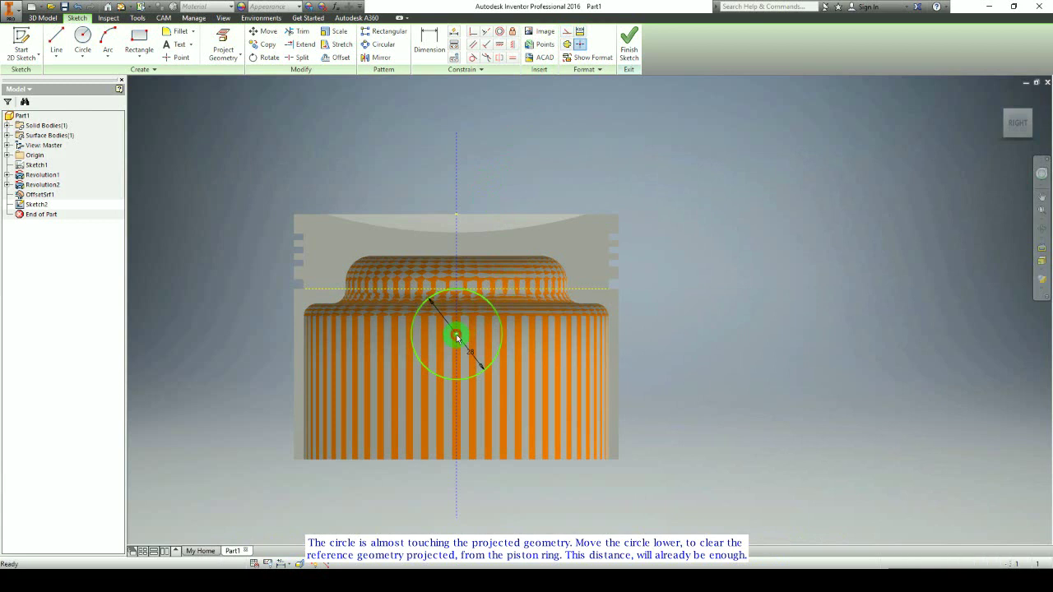
{"action": "left_click_drag", "start_coordinate": [456, 337], "coordinate": [454, 360]}
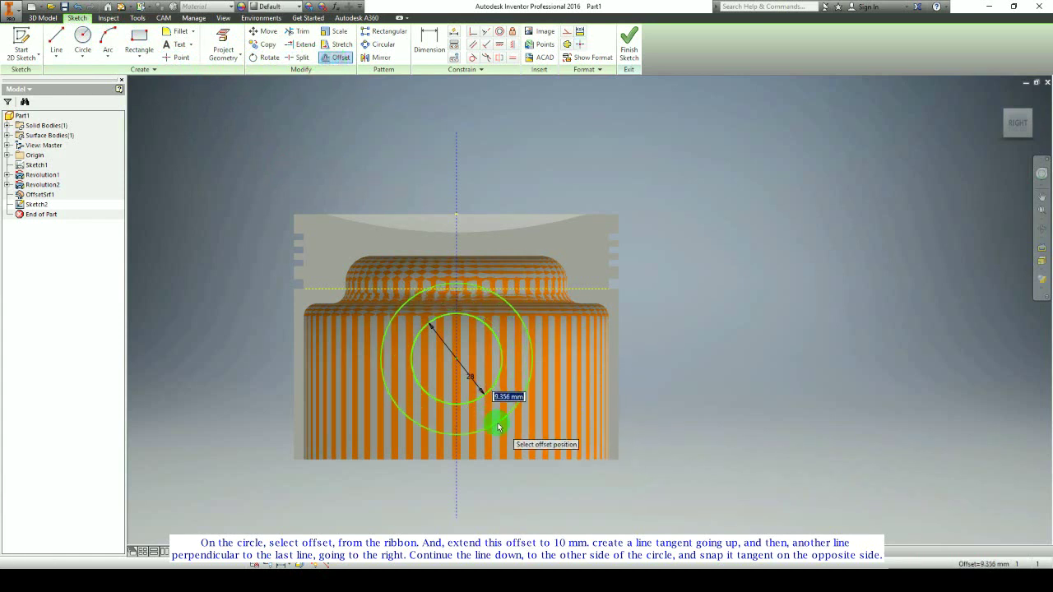
Step: Offset the circle 10 mm and draw lines up, across and down tangent to it
{"action": "key", "text": "Return"}
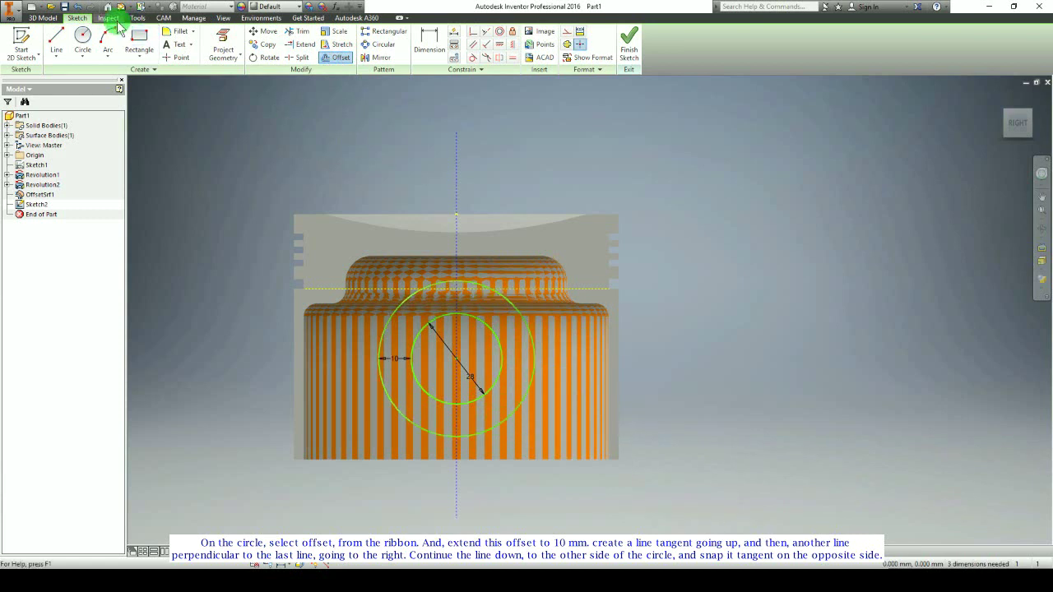
{"action": "left_click", "coordinate": [56, 42]}
{"action": "left_click", "coordinate": [379, 357]}
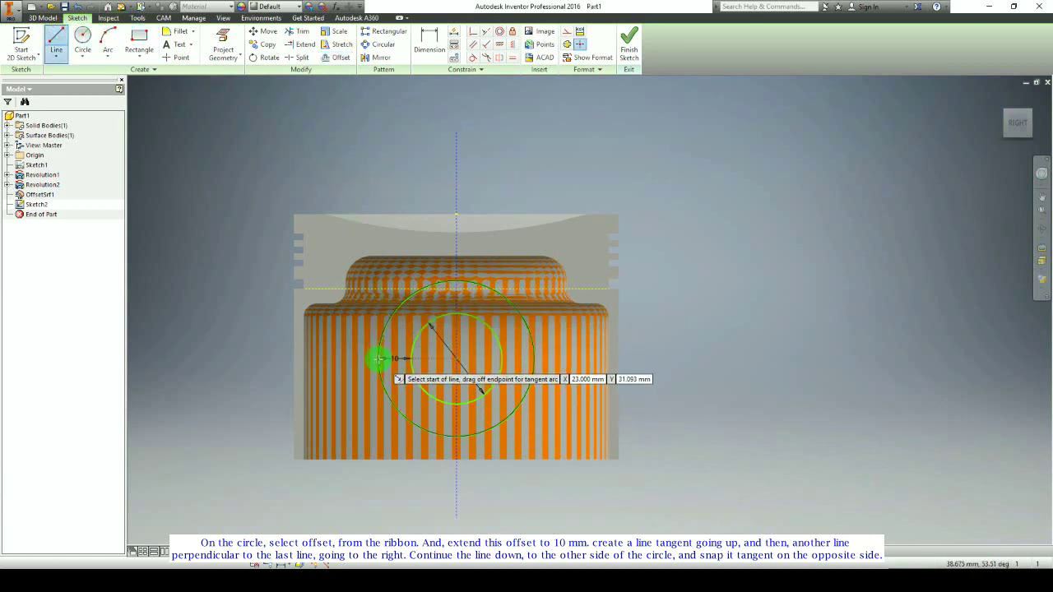
{"action": "left_click", "coordinate": [378, 247]}
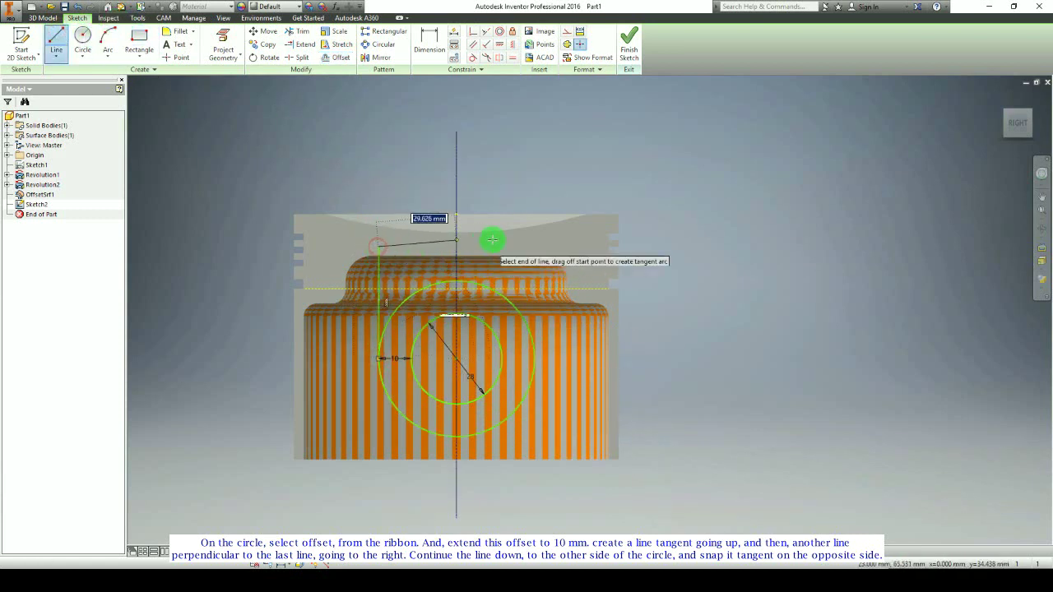
{"action": "left_click", "coordinate": [535, 247]}
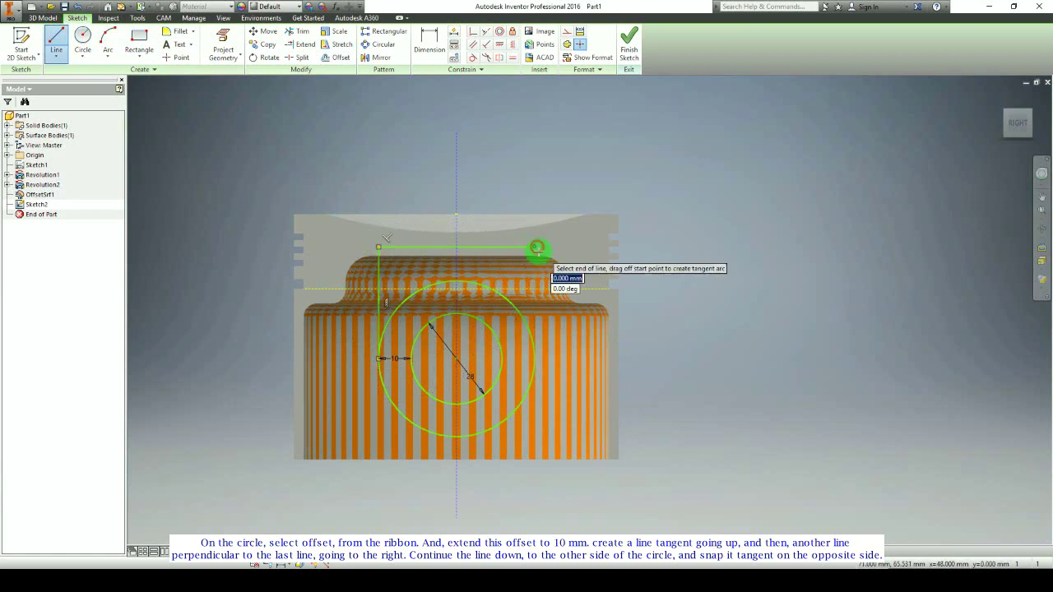
{"action": "left_click", "coordinate": [535, 359]}
{"action": "key", "text": "Escape"}
{"action": "scroll", "coordinate": [543, 352], "scroll_direction": "up", "scroll_amount": 3}
{"action": "scroll", "coordinate": [540, 349], "scroll_direction": "down", "scroll_amount": 2}
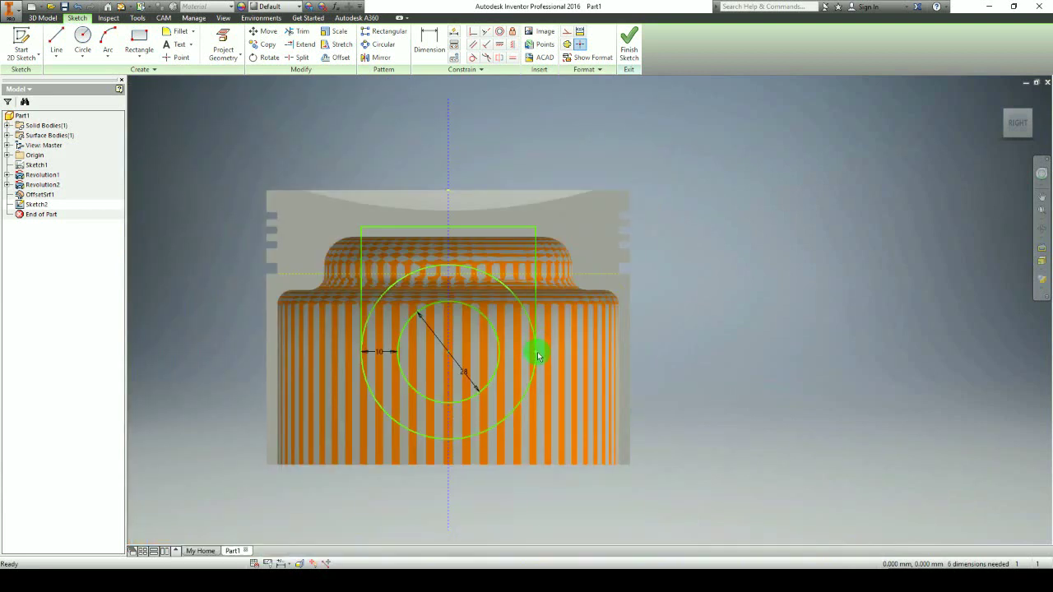
Step: Hide OffsetSrf1 and trim the unwanted upper arcs to leave a U-shaped contour
{"action": "right_click", "coordinate": [37, 196]}
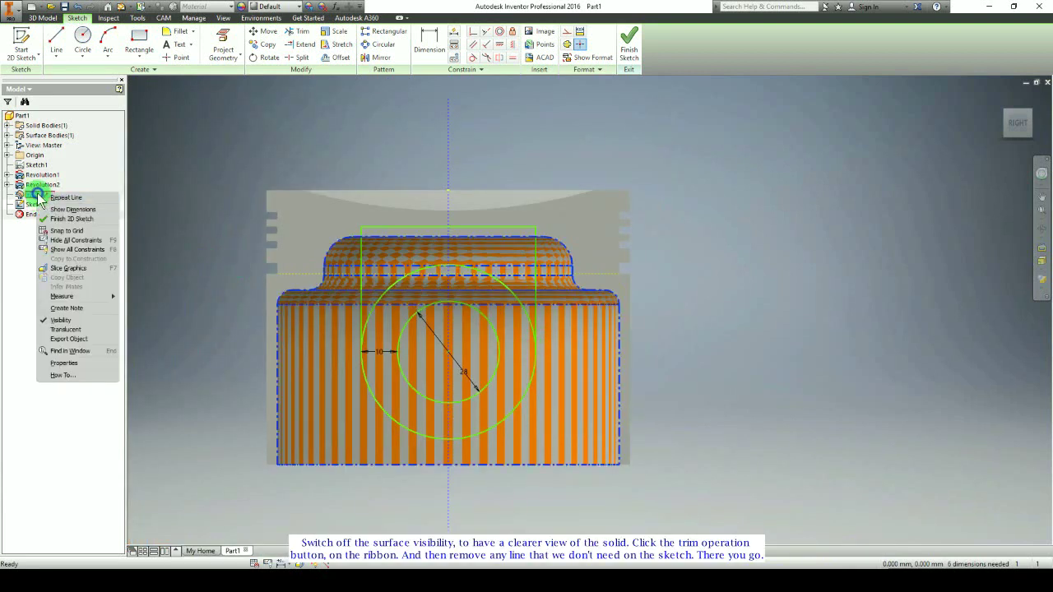
{"action": "left_click", "coordinate": [62, 319]}
{"action": "middle_click_drag", "start_coordinate": [370, 287], "coordinate": [458, 271]}
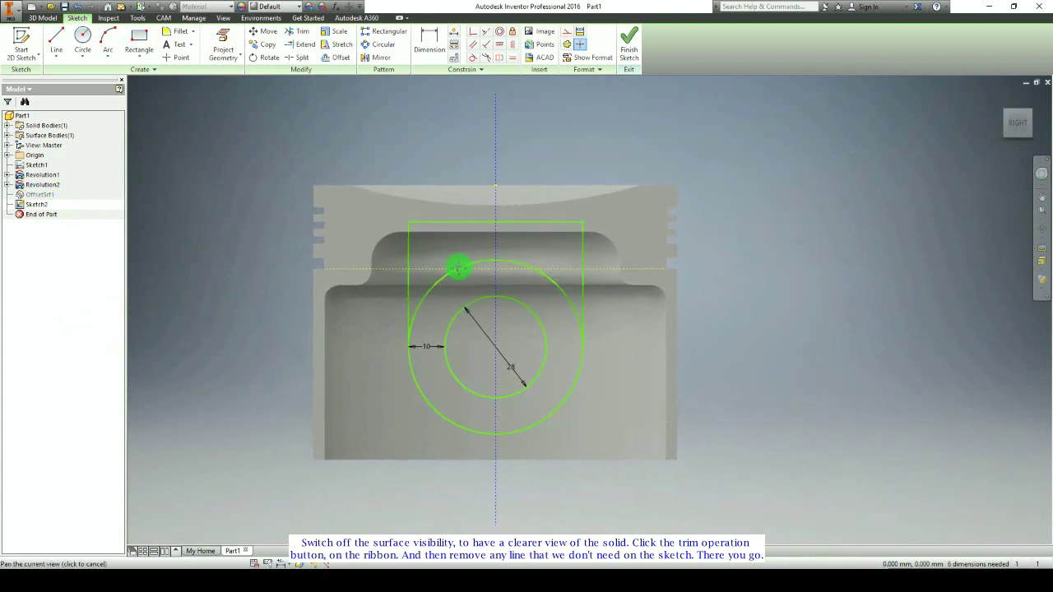
{"action": "left_click", "coordinate": [310, 32]}
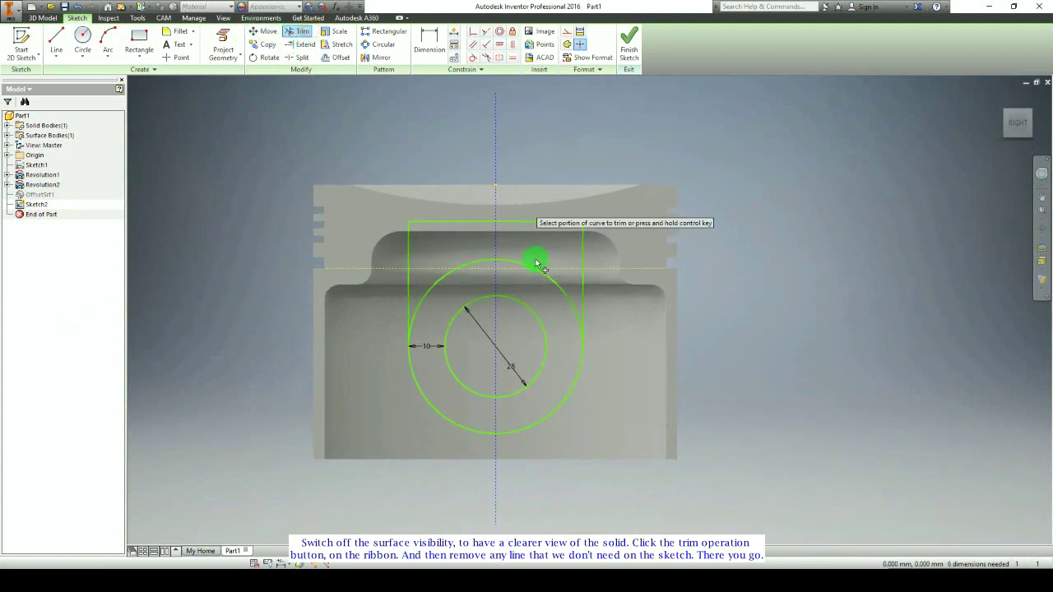
{"action": "left_click", "coordinate": [477, 260]}
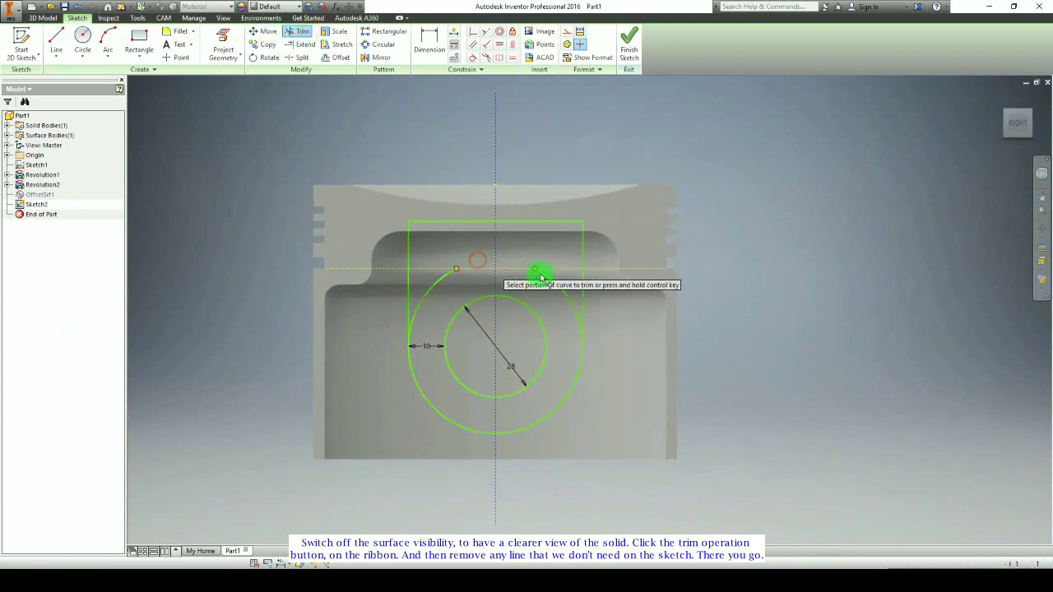
{"action": "left_click", "coordinate": [563, 292]}
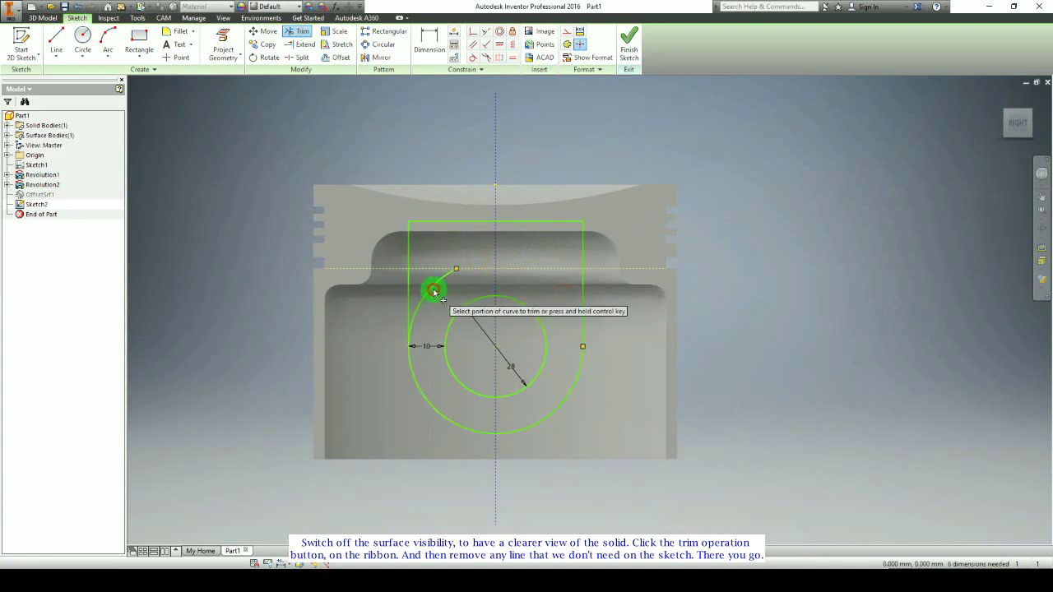
{"action": "left_click", "coordinate": [431, 290]}
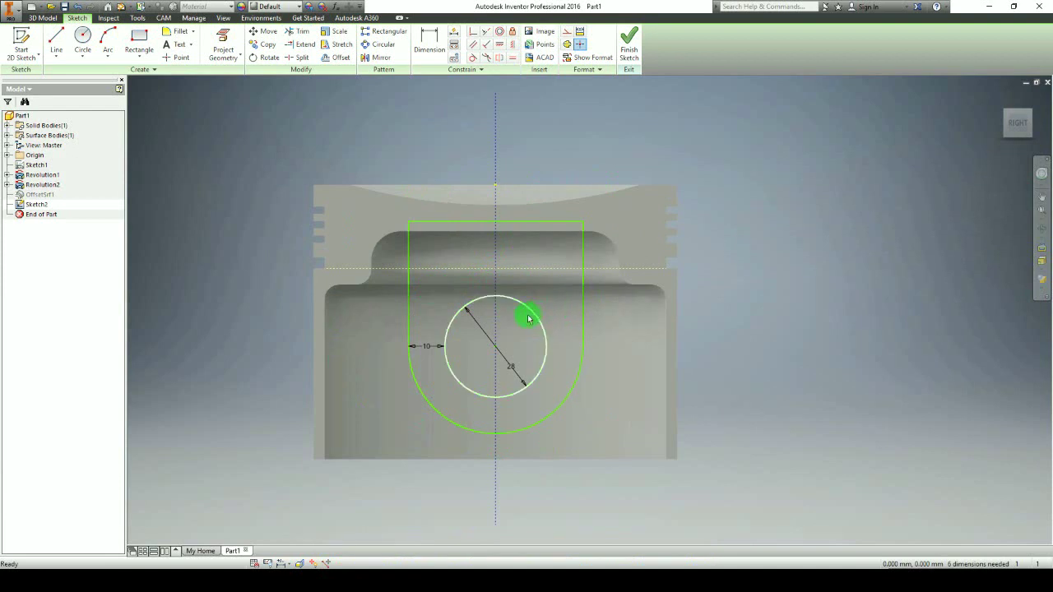
{"action": "mouse_move", "coordinate": [520, 315]}
{"action": "left_mouse_down"}
{"action": "mouse_move", "coordinate": [630, 312]}
{"action": "mouse_move", "coordinate": [599, 322]}
{"action": "mouse_move", "coordinate": [604, 329]}
{"action": "left_mouse_up"}
Step: Extrude the U-shaped profile 54.5 mm, set to Join
{"action": "left_click", "coordinate": [42, 18]}
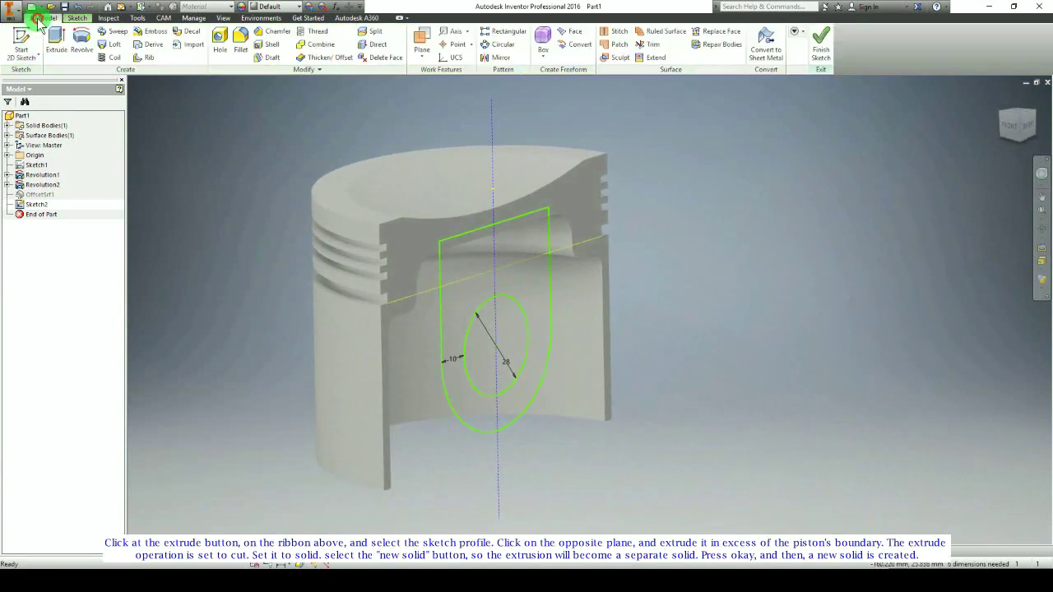
{"action": "left_click", "coordinate": [62, 41]}
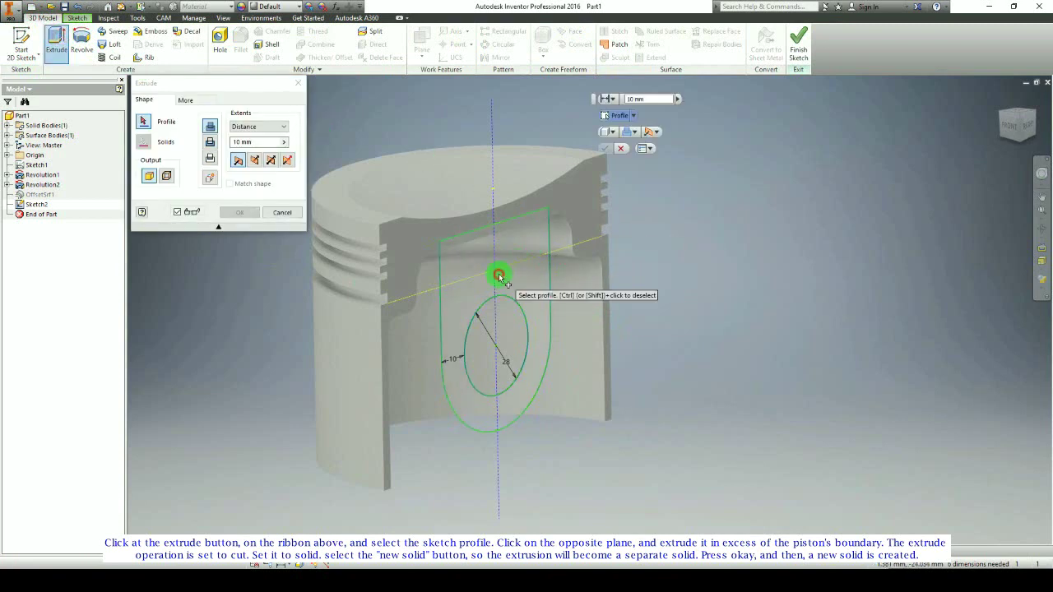
{"action": "left_click", "coordinate": [500, 277]}
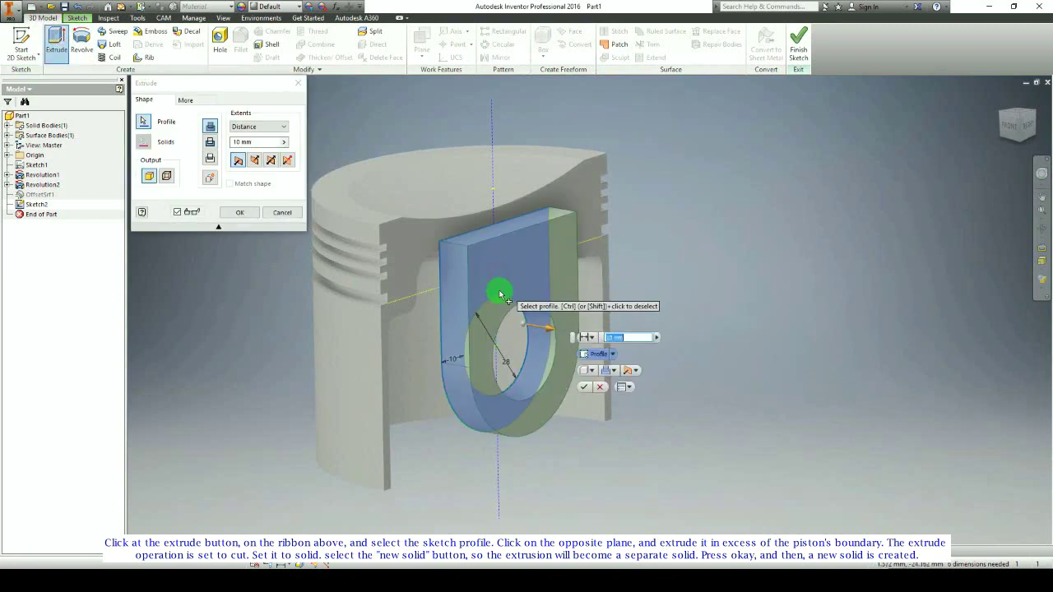
{"action": "left_click", "coordinate": [255, 161]}
{"action": "middle_click_drag", "start_coordinate": [487, 223], "coordinate": [504, 237], "text": "shift"}
{"action": "middle_click_drag", "start_coordinate": [463, 296], "coordinate": [485, 336], "text": "shift"}
{"action": "left_click_drag", "start_coordinate": [430, 301], "coordinate": [275, 265]}
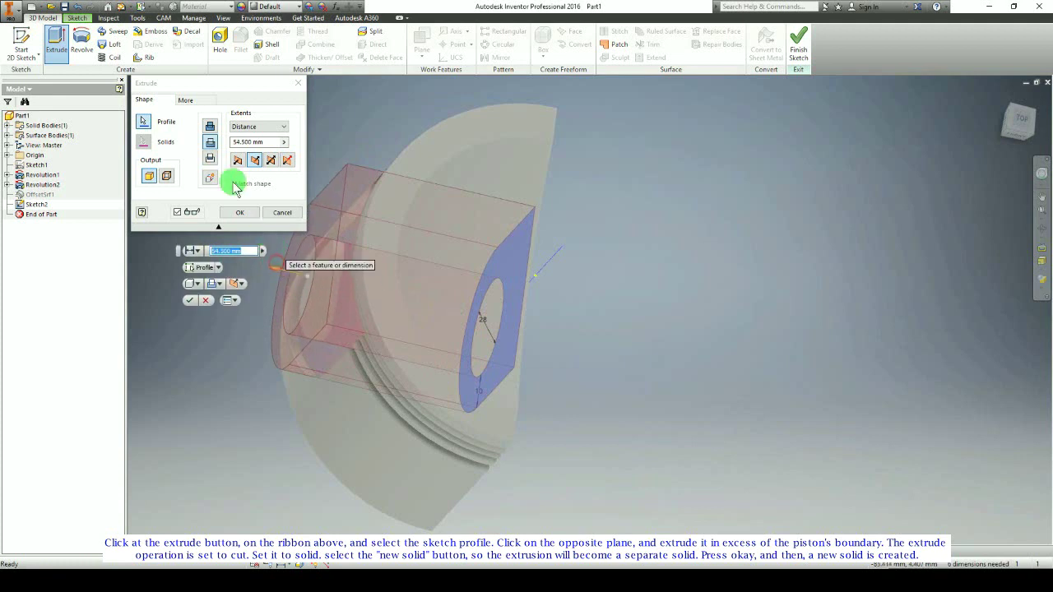
{"action": "left_click", "coordinate": [210, 146]}
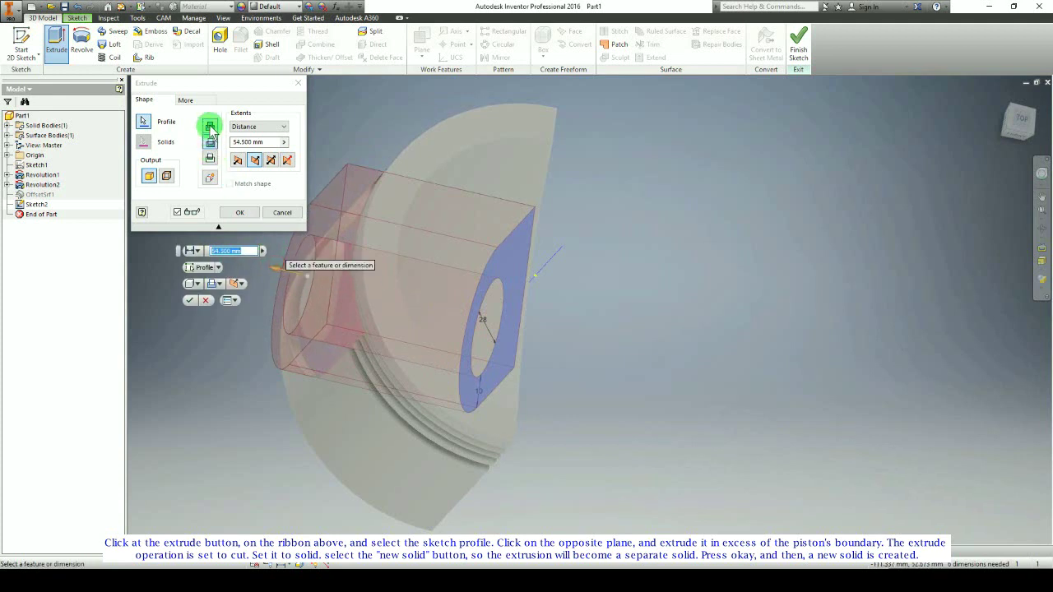
{"action": "left_click", "coordinate": [210, 125]}
Step: Create the extrusion as a new solid and select Solid2 in the browser
{"action": "middle_click_drag", "start_coordinate": [458, 267], "coordinate": [498, 242], "text": "shift"}
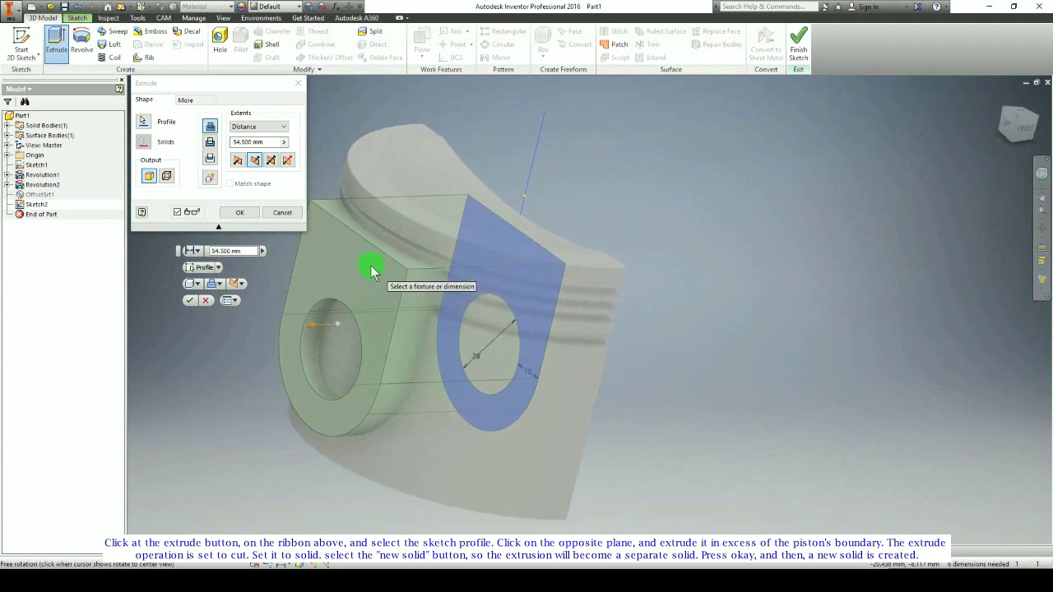
{"action": "left_click", "coordinate": [209, 182]}
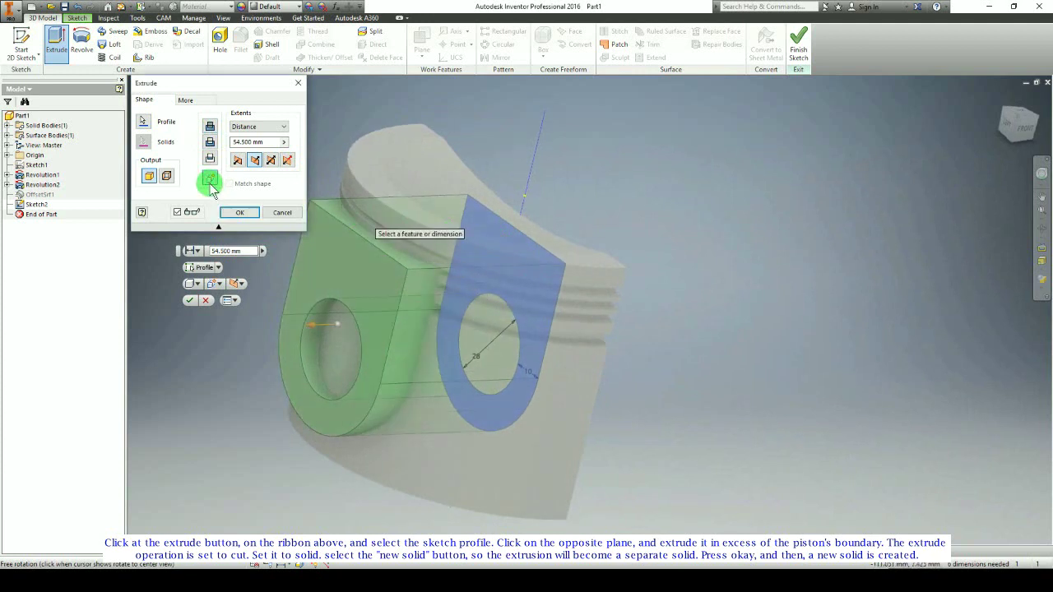
{"action": "left_click", "coordinate": [241, 216]}
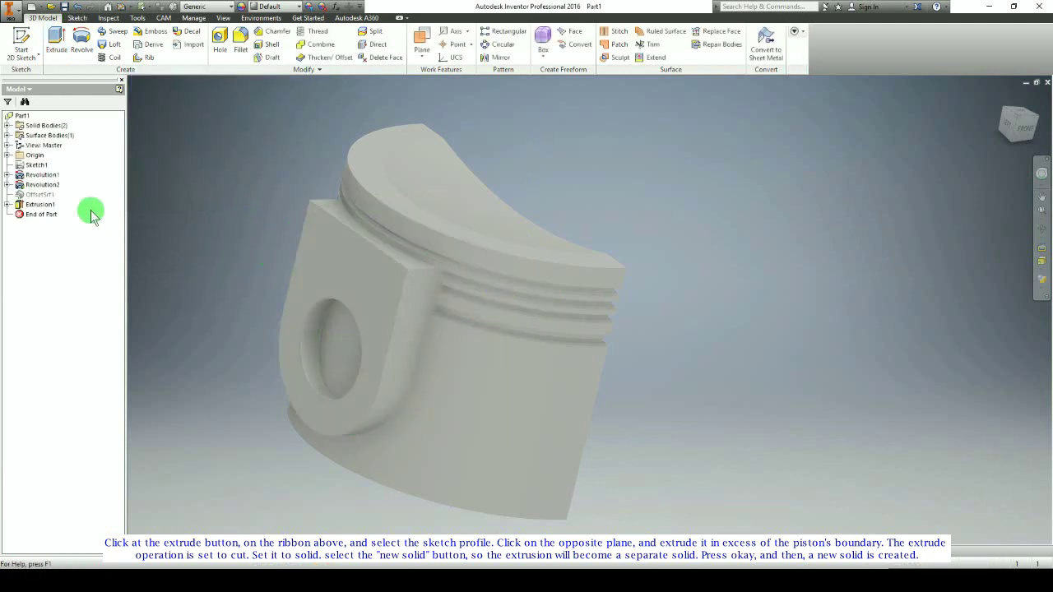
{"action": "left_click", "coordinate": [15, 125]}
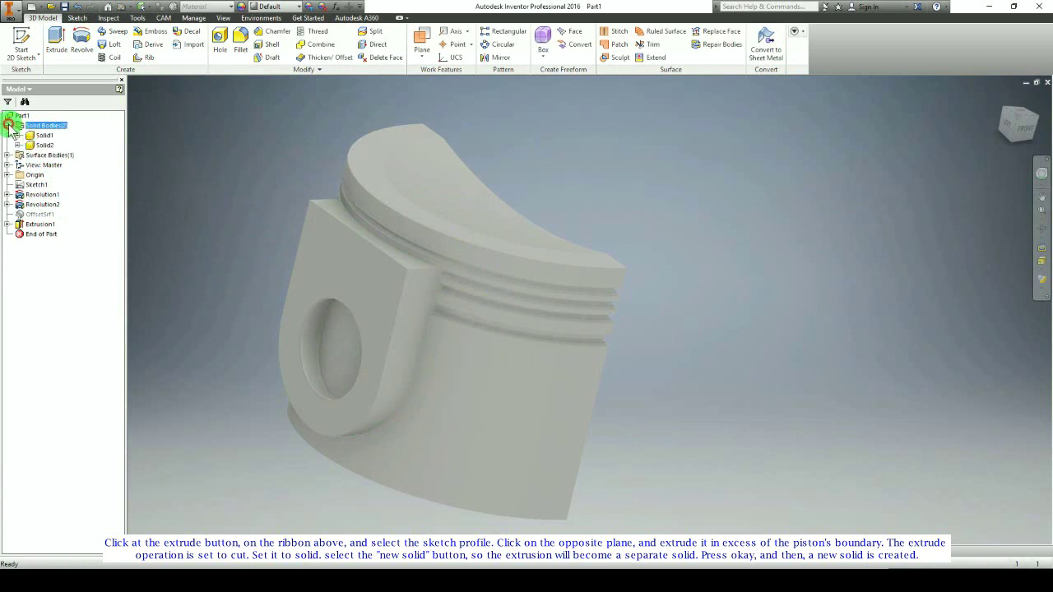
{"action": "left_click", "coordinate": [45, 145]}
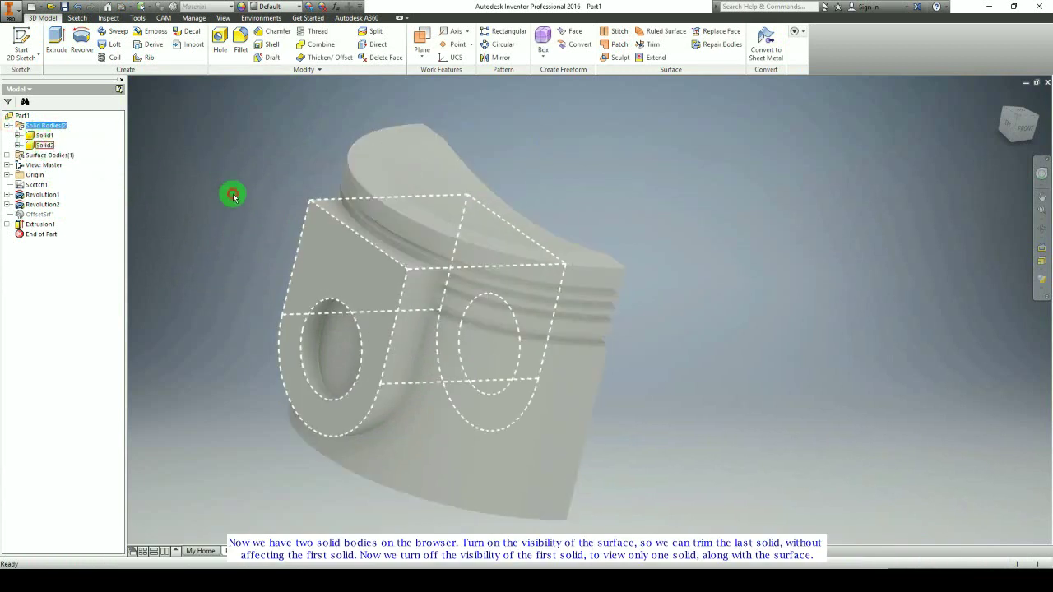
{"action": "middle_click_drag", "start_coordinate": [233, 195], "coordinate": [205, 244], "text": "shift"}
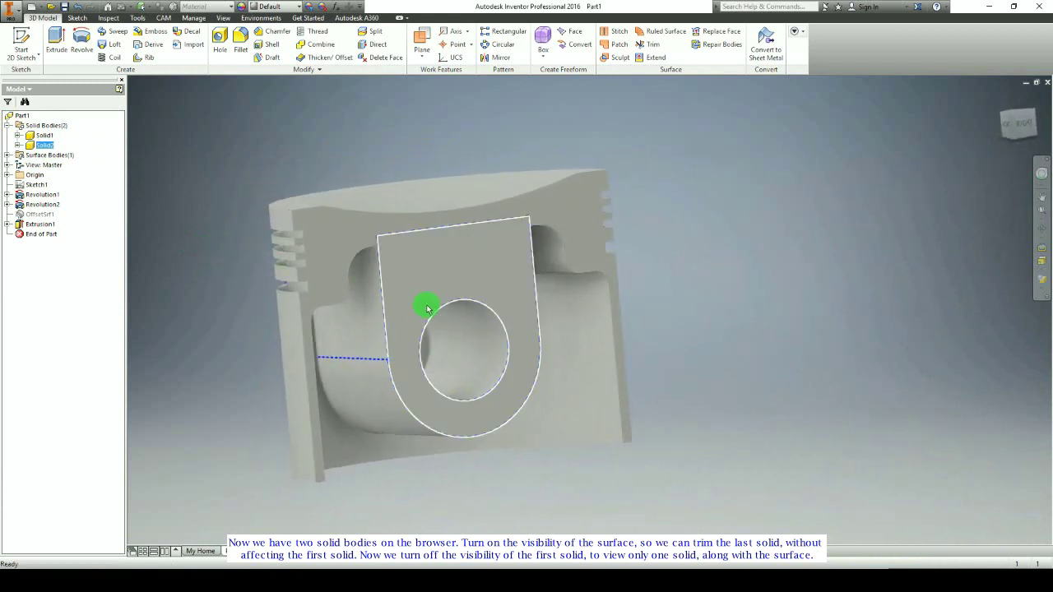
Step: Make OffsetSrf1 visible again
{"action": "right_click", "coordinate": [33, 213]}
{"action": "left_click", "coordinate": [62, 302]}
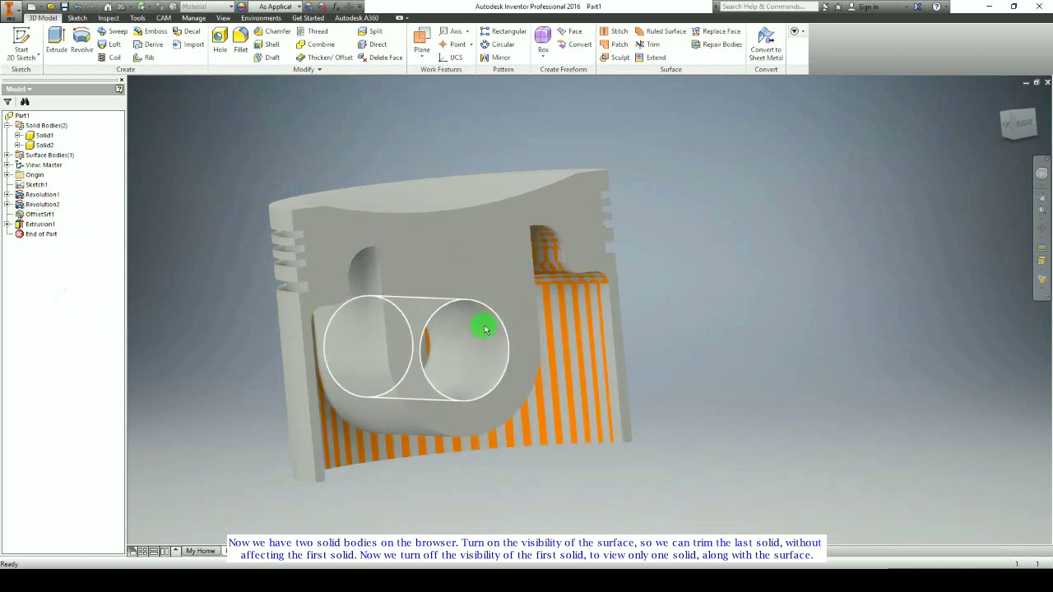
{"action": "middle_click_drag", "start_coordinate": [387, 274], "coordinate": [316, 296], "text": "shift"}
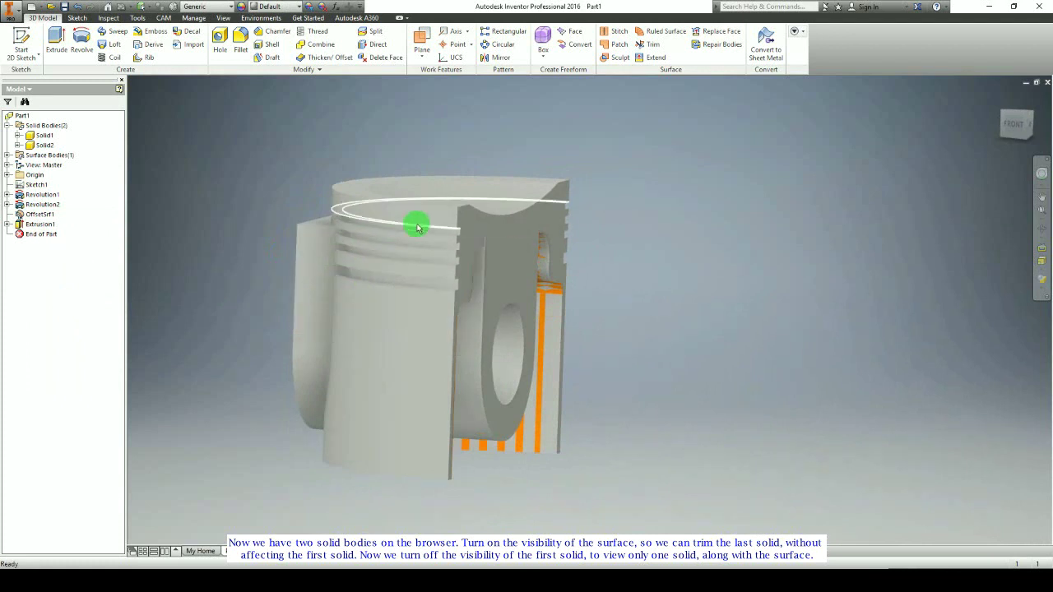
{"action": "middle_click_drag", "start_coordinate": [402, 282], "coordinate": [341, 274], "text": "shift"}
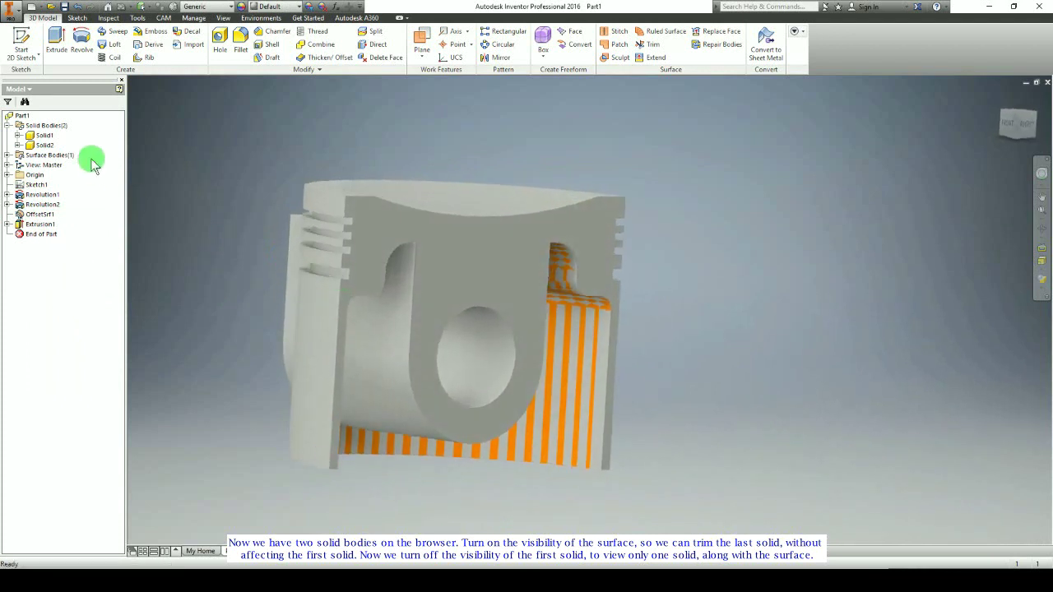
Step: Hide Solid1, leaving the boss solid with the surface
{"action": "right_click", "coordinate": [45, 135]}
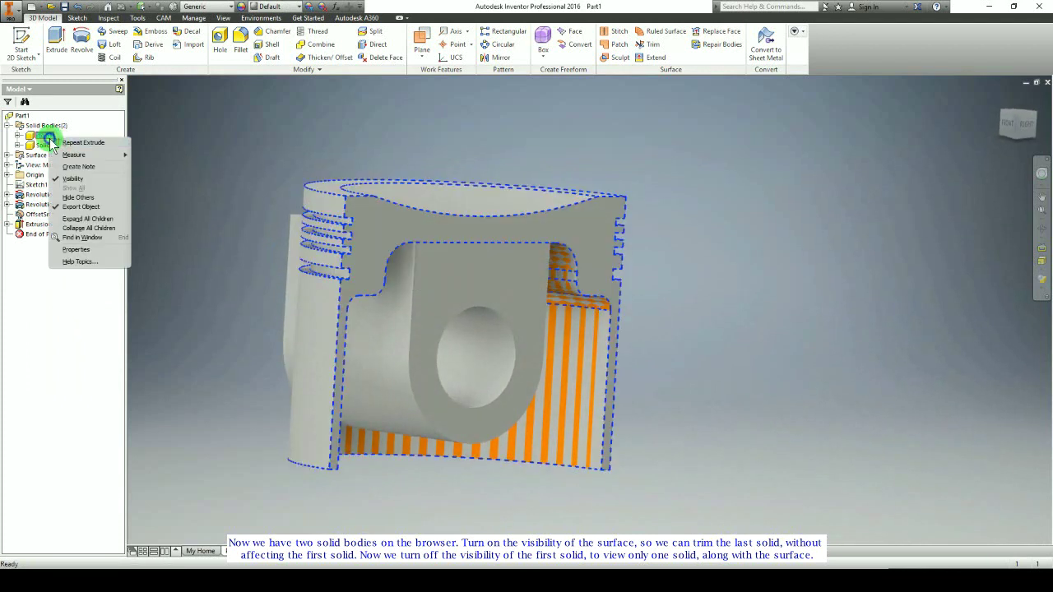
{"action": "left_click", "coordinate": [73, 179]}
{"action": "mouse_move", "coordinate": [332, 227]}
{"action": "middle_mouse_down", "text": "shift"}
{"action": "mouse_move", "coordinate": [332, 277]}
{"action": "mouse_move", "coordinate": [294, 223]}
{"action": "mouse_move", "coordinate": [344, 230]}
{"action": "middle_mouse_up", "text": "shift"}
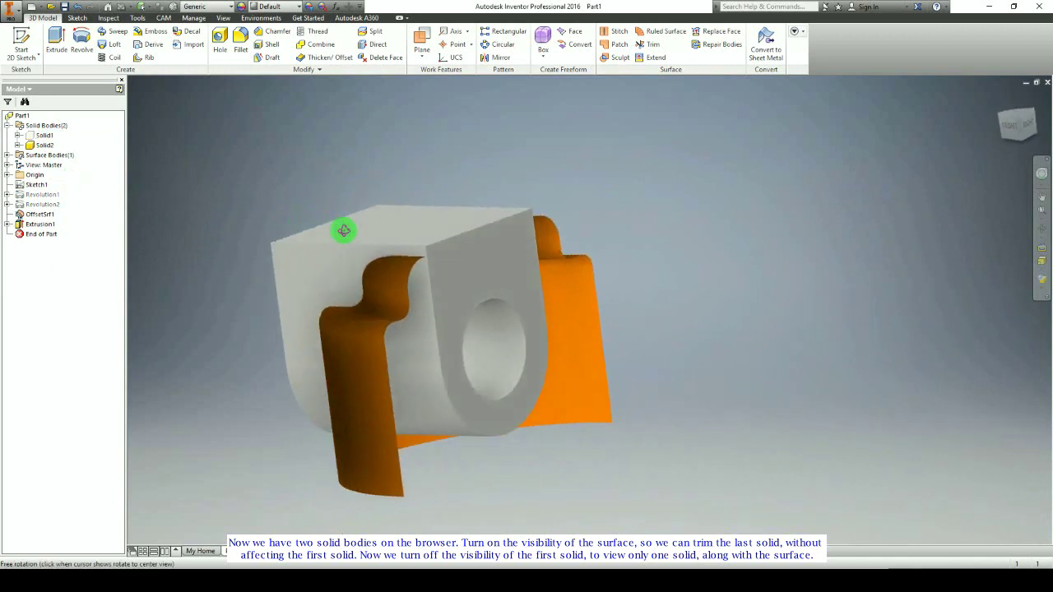
{"action": "left_click", "coordinate": [380, 34]}
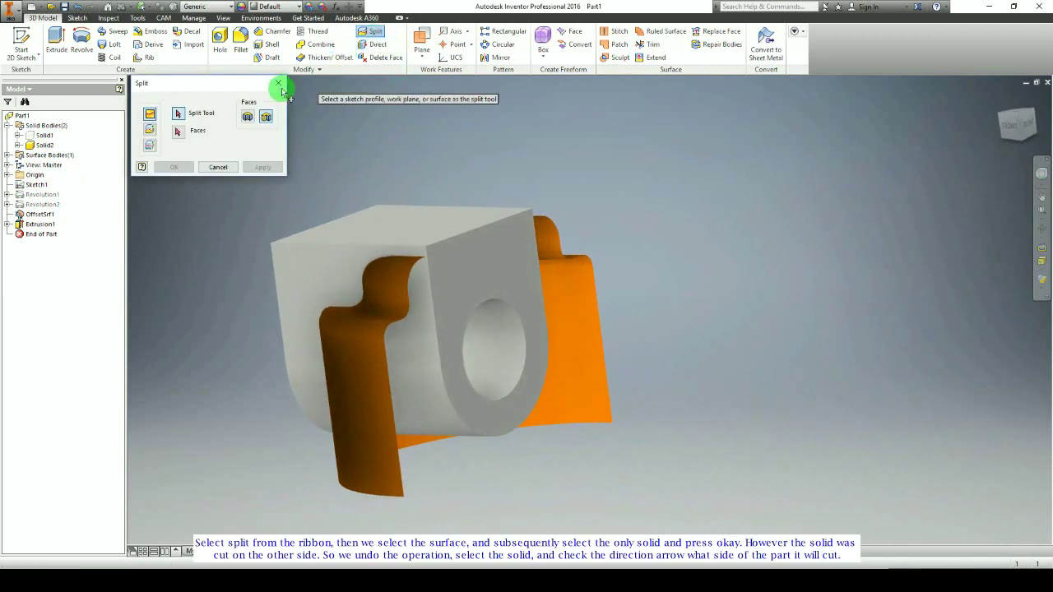
{"action": "left_click", "coordinate": [350, 404]}
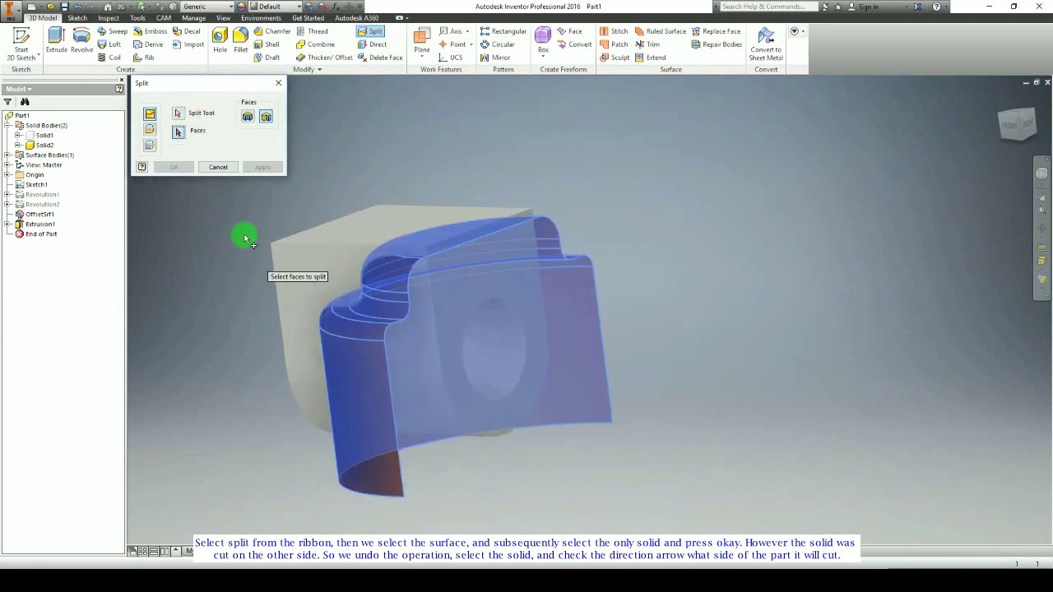
{"action": "left_click", "coordinate": [150, 132]}
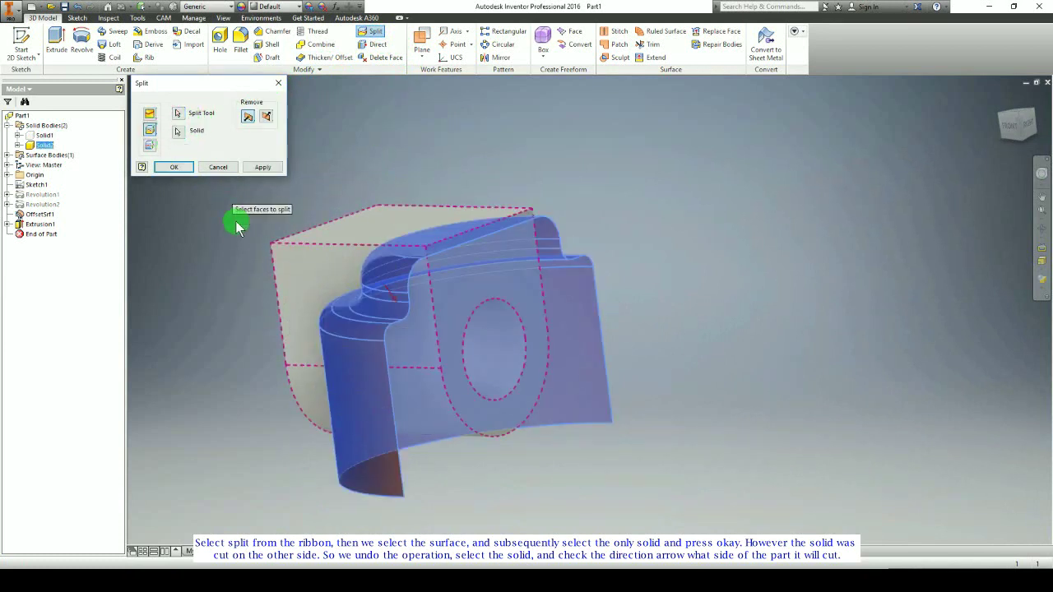
{"action": "left_click", "coordinate": [179, 168]}
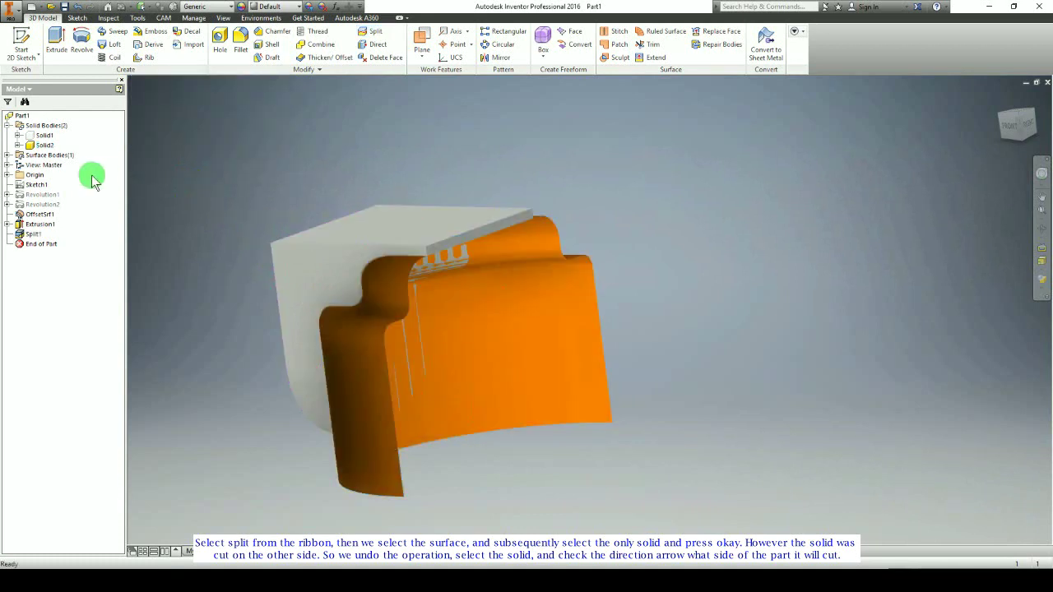
{"action": "left_click", "coordinate": [37, 223]}
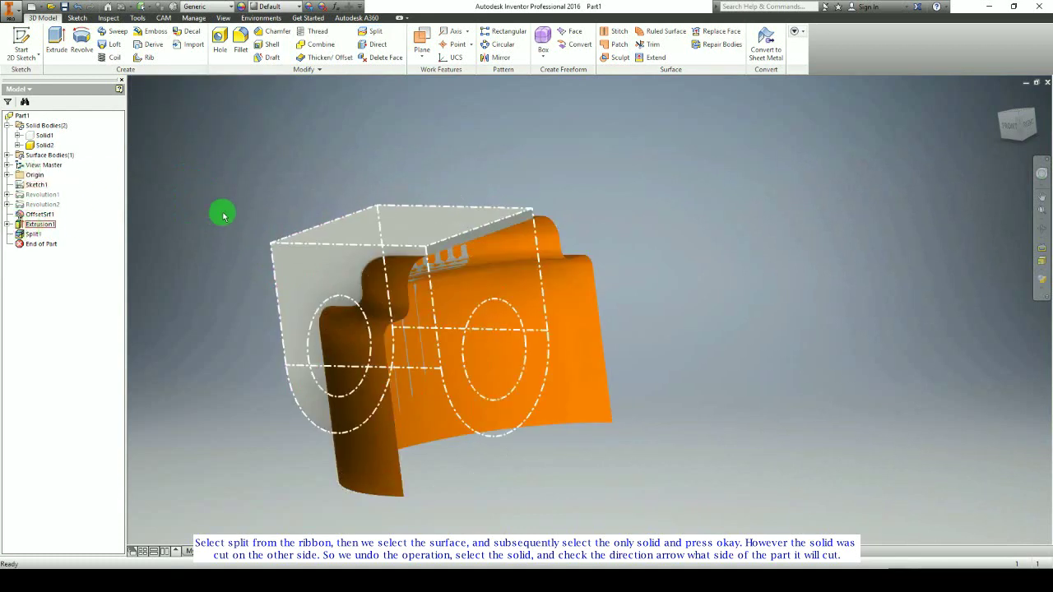
{"action": "key", "text": "ctrl+z"}
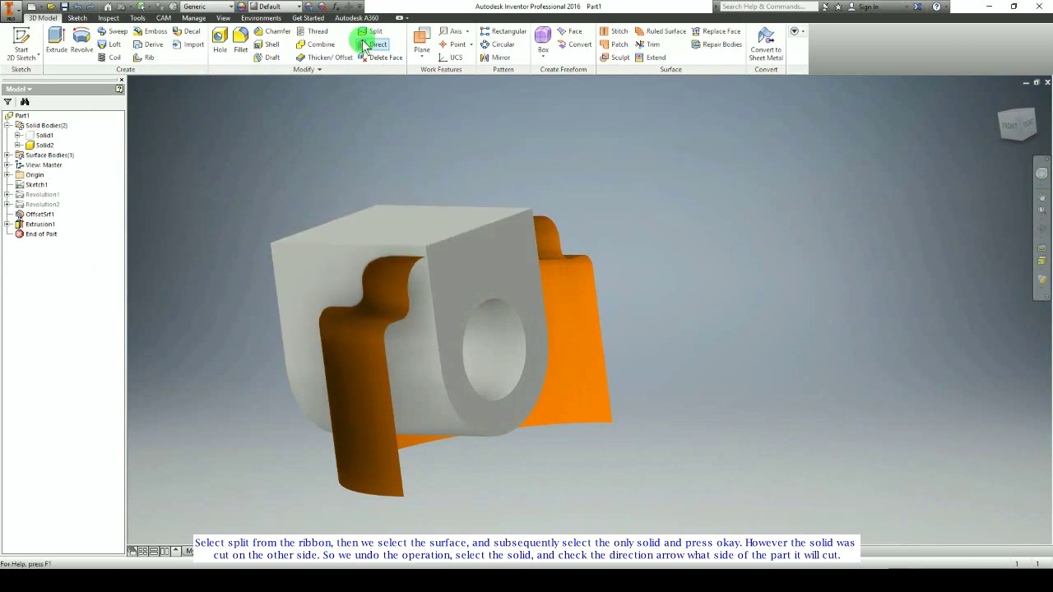
Step: Split Solid2 with the orange offset surface, removing the unwanted side
{"action": "left_click", "coordinate": [370, 32]}
{"action": "left_click", "coordinate": [149, 134]}
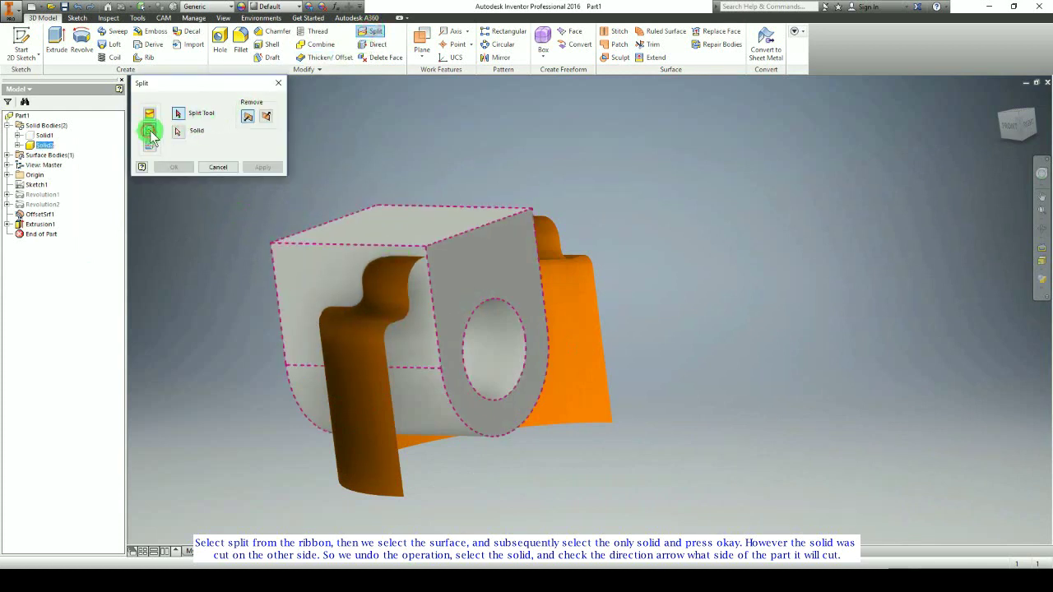
{"action": "left_click", "coordinate": [344, 380]}
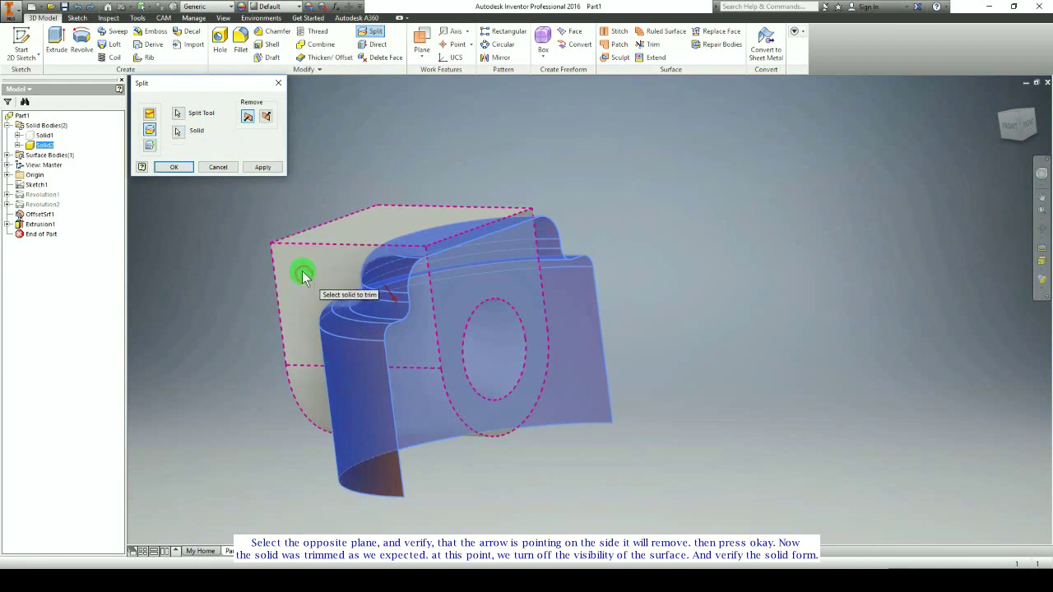
{"action": "mouse_move", "coordinate": [442, 258]}
{"action": "middle_mouse_down", "text": "shift"}
{"action": "mouse_move", "coordinate": [388, 264]}
{"action": "mouse_move", "coordinate": [400, 241]}
{"action": "mouse_move", "coordinate": [432, 256]}
{"action": "middle_mouse_up", "text": "shift"}
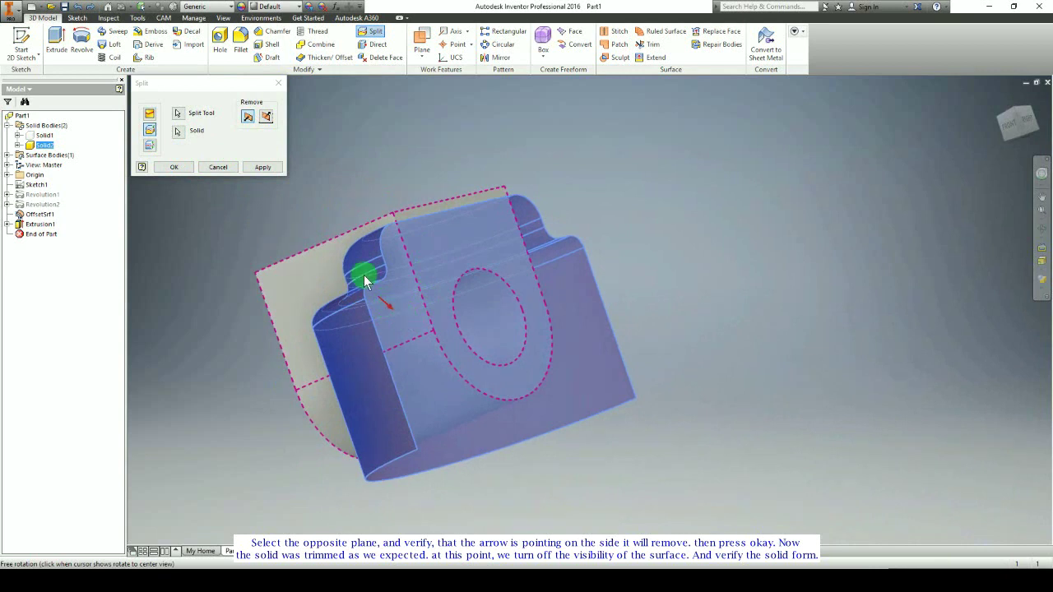
{"action": "left_click_drag", "start_coordinate": [355, 276], "coordinate": [413, 297]}
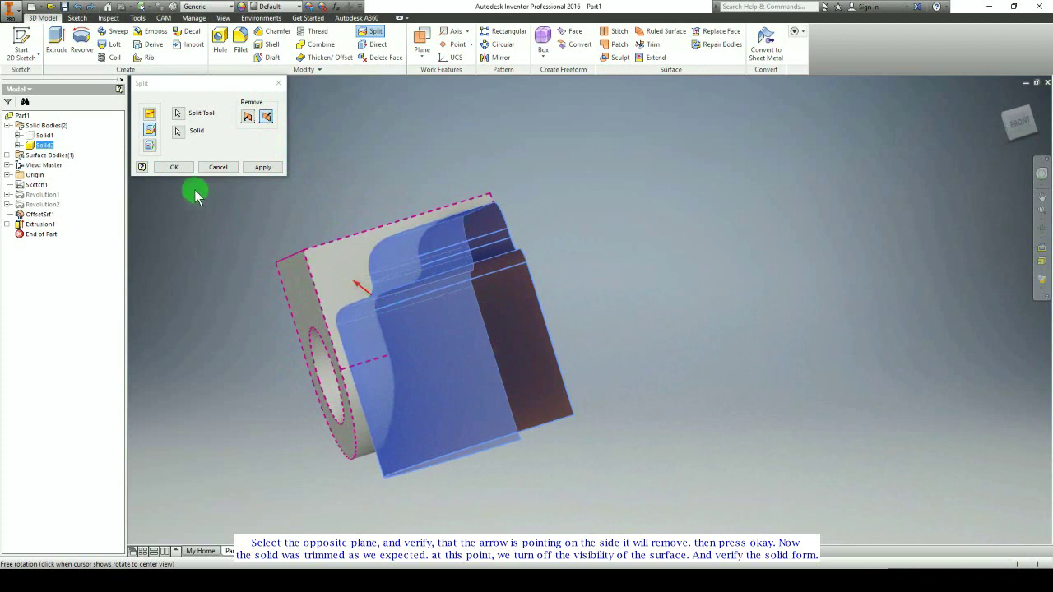
{"action": "left_click", "coordinate": [176, 168]}
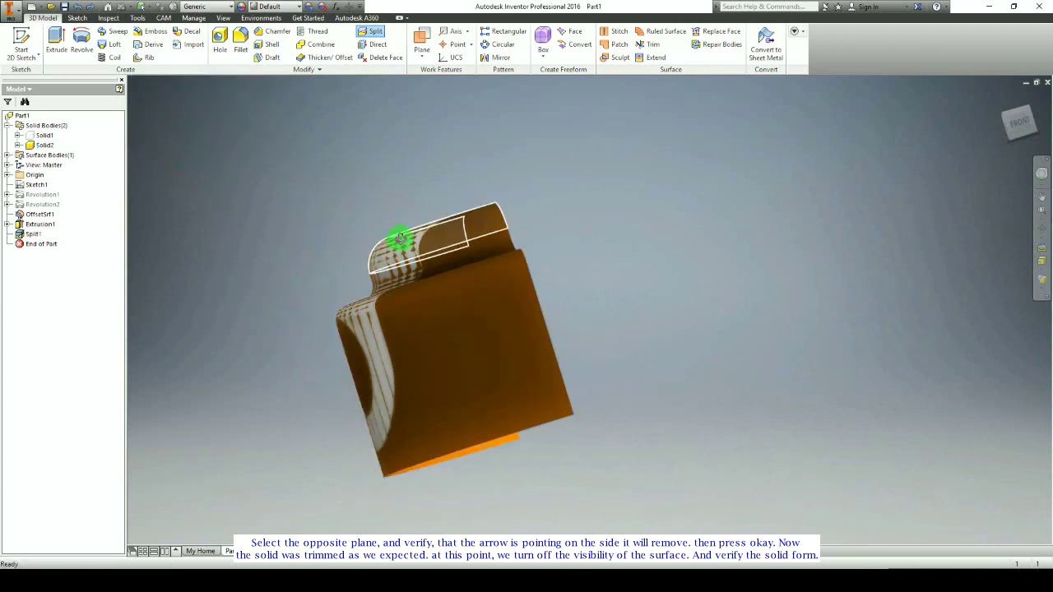
{"action": "left_click_drag", "start_coordinate": [400, 239], "coordinate": [364, 259]}
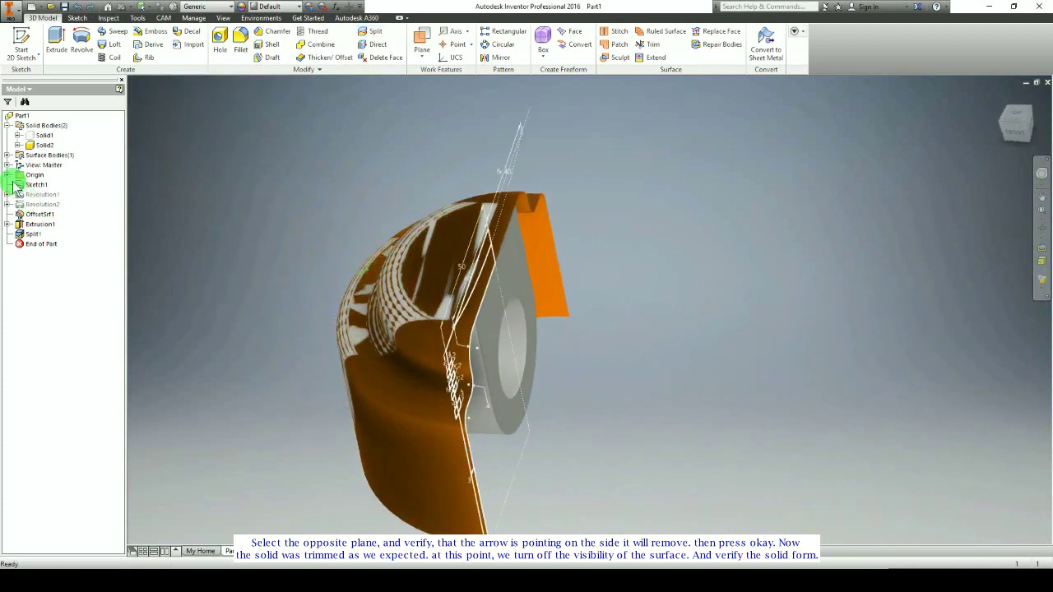
Step: Hide OffsetSrf1 and inspect the trimmed boss
{"action": "right_click", "coordinate": [37, 216]}
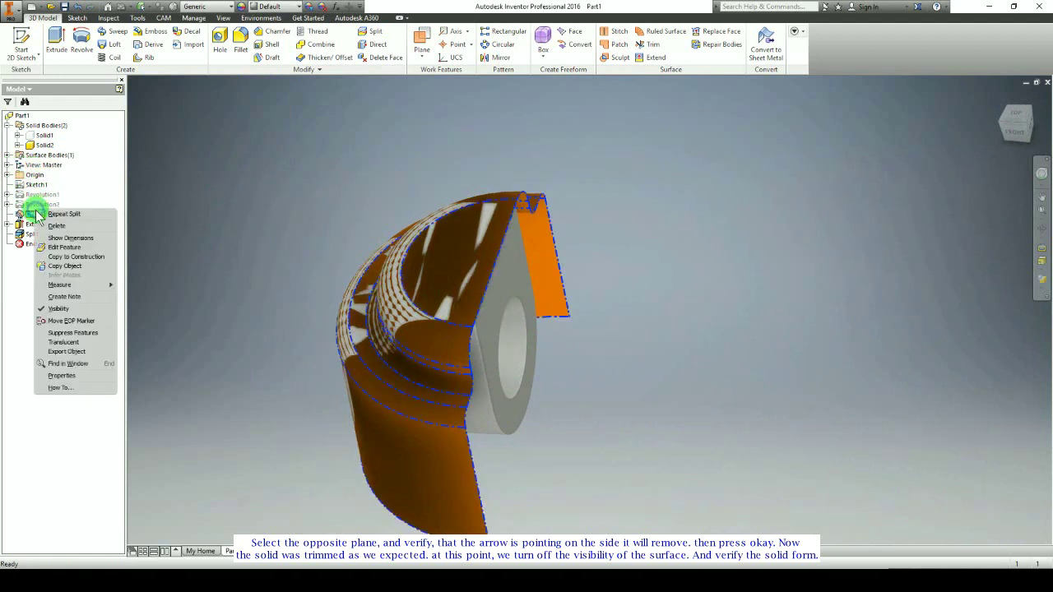
{"action": "left_click", "coordinate": [73, 306]}
{"action": "left_click_drag", "start_coordinate": [486, 296], "coordinate": [291, 242]}
Step: Create Sketch3 on the boss's front face and project the pin-hole circle into it
{"action": "key", "text": "Escape"}
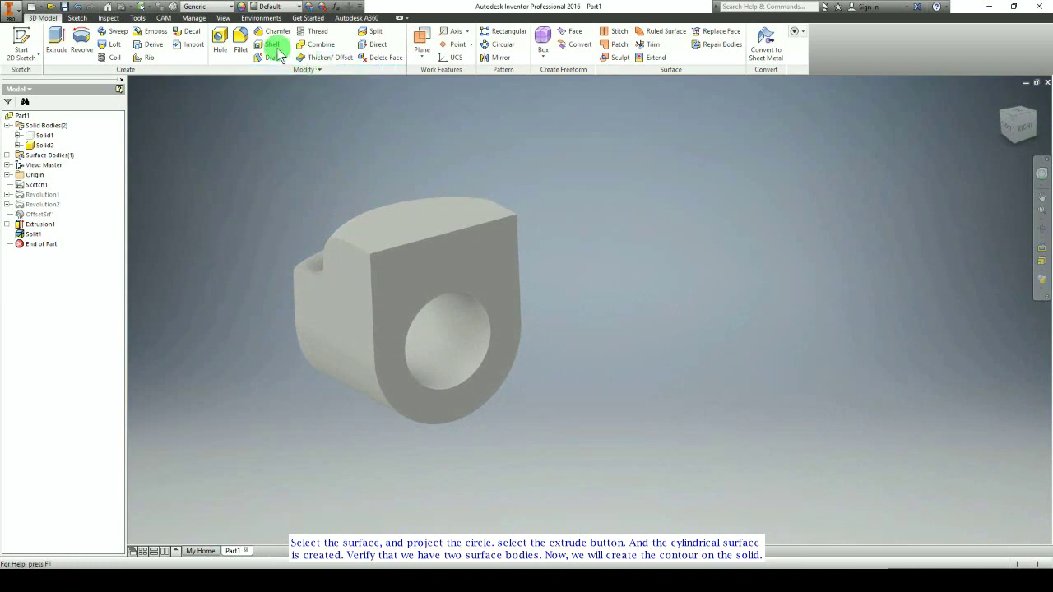
{"action": "left_click", "coordinate": [470, 274]}
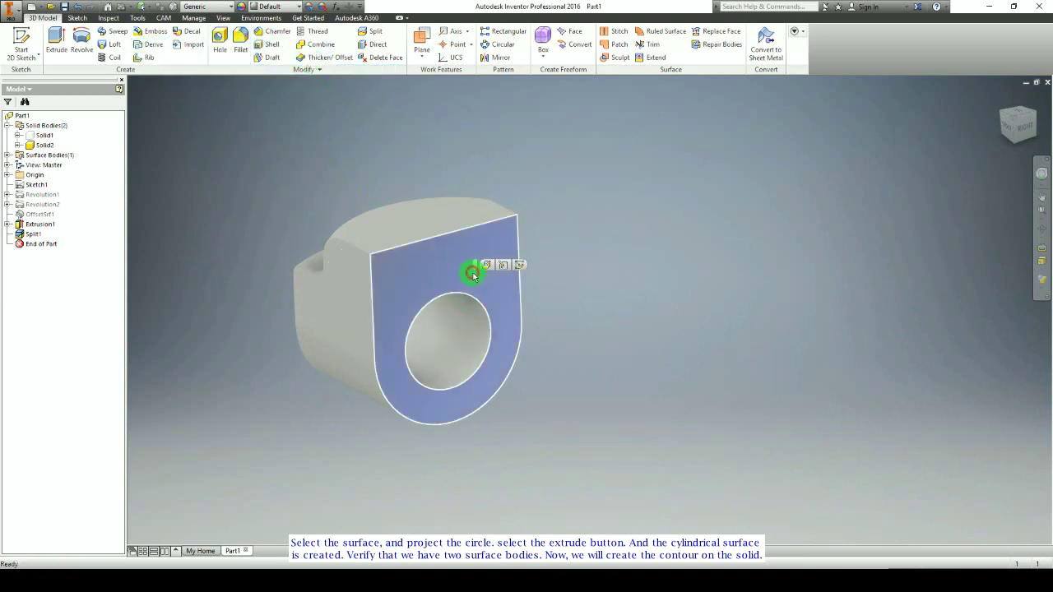
{"action": "left_click", "coordinate": [517, 263]}
{"action": "middle_click_drag", "start_coordinate": [592, 400], "coordinate": [413, 206], "text": "shift"}
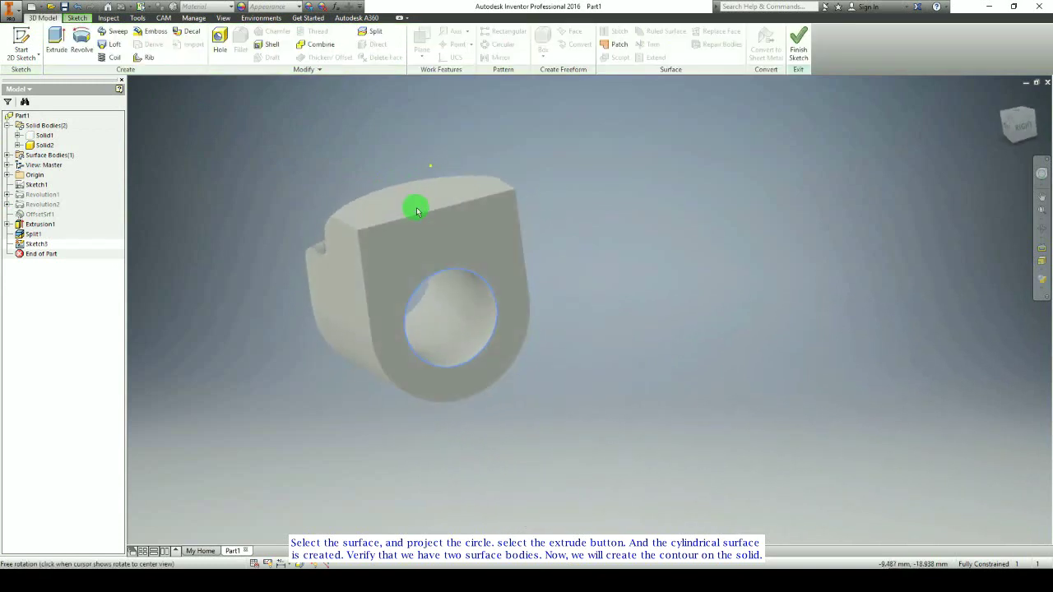
{"action": "left_click", "coordinate": [449, 263]}
{"action": "left_click", "coordinate": [78, 19]}
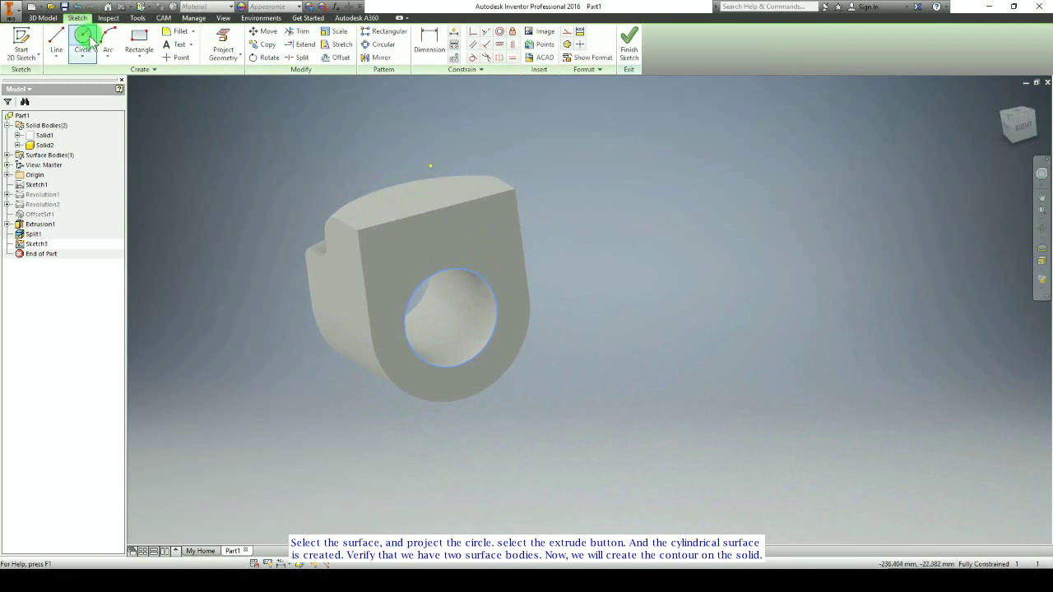
{"action": "left_click", "coordinate": [236, 50]}
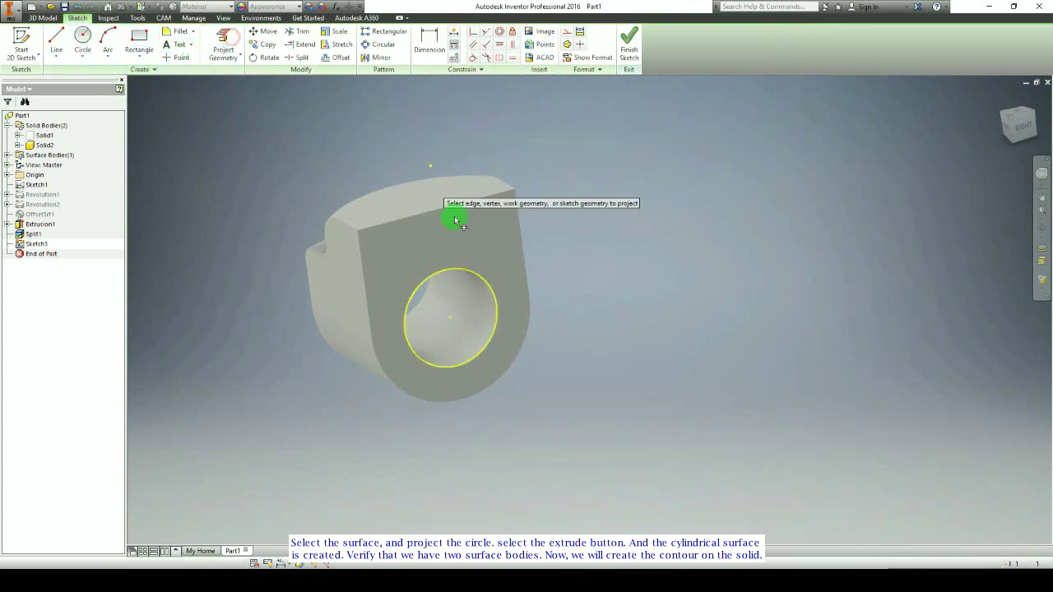
{"action": "left_click", "coordinate": [482, 282]}
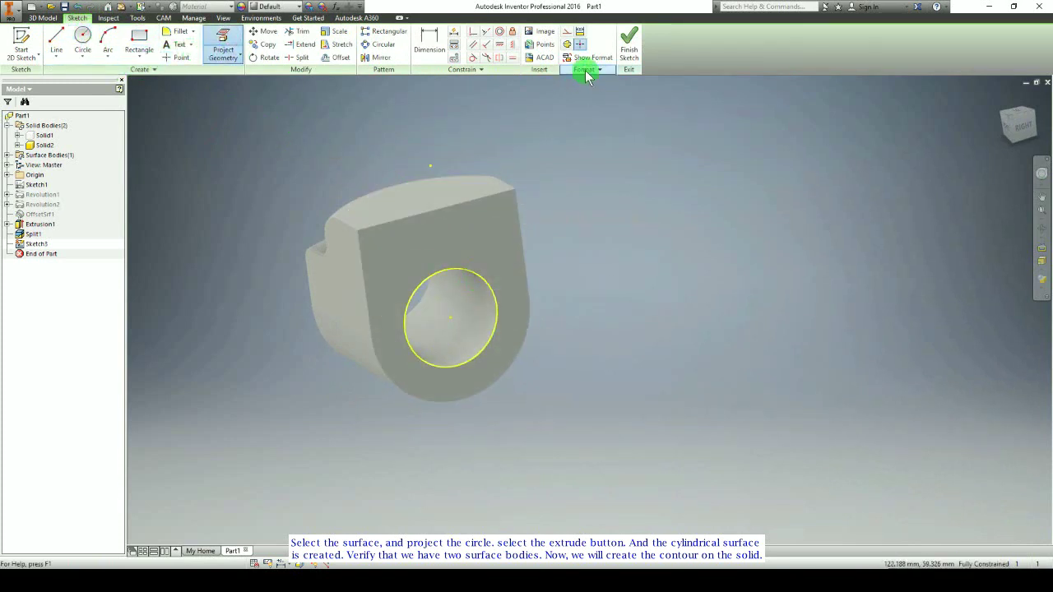
{"action": "left_click", "coordinate": [37, 18]}
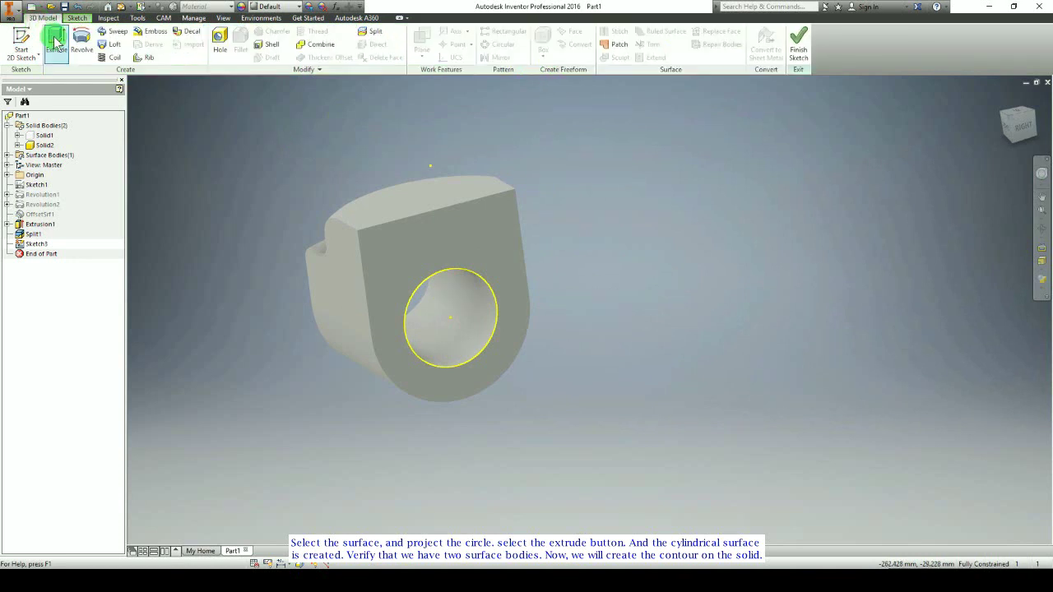
Step: Extrude the projected circle as a 45.250 mm cylindrical surface
{"action": "left_click", "coordinate": [56, 37]}
{"action": "left_click", "coordinate": [167, 176]}
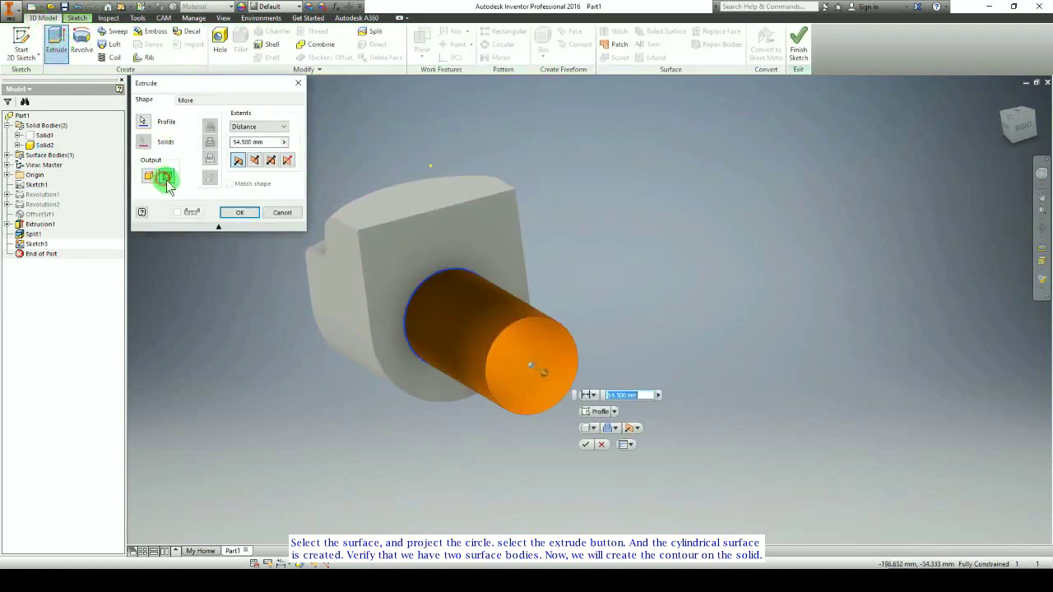
{"action": "middle_click_drag", "start_coordinate": [435, 226], "coordinate": [496, 224], "text": "shift"}
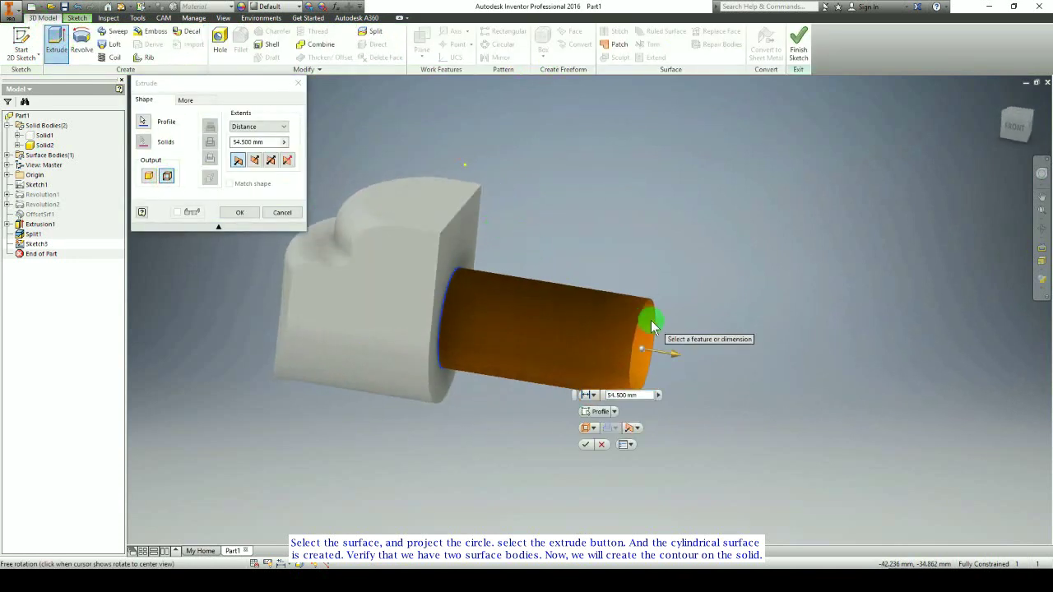
{"action": "left_click_drag", "start_coordinate": [673, 355], "coordinate": [277, 301]}
{"action": "left_click", "coordinate": [238, 212]}
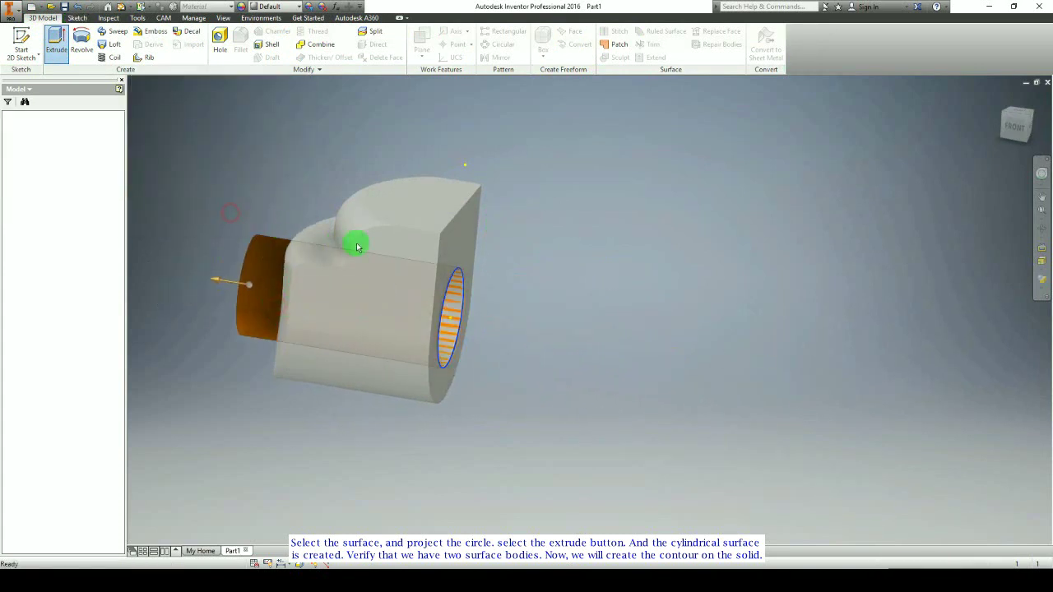
{"action": "mouse_move", "coordinate": [353, 242]}
{"action": "middle_mouse_down", "text": "shift"}
{"action": "mouse_move", "coordinate": [390, 202]}
{"action": "mouse_move", "coordinate": [419, 209]}
{"action": "mouse_move", "coordinate": [370, 256]}
{"action": "mouse_move", "coordinate": [354, 246]}
{"action": "middle_mouse_up", "text": "shift"}
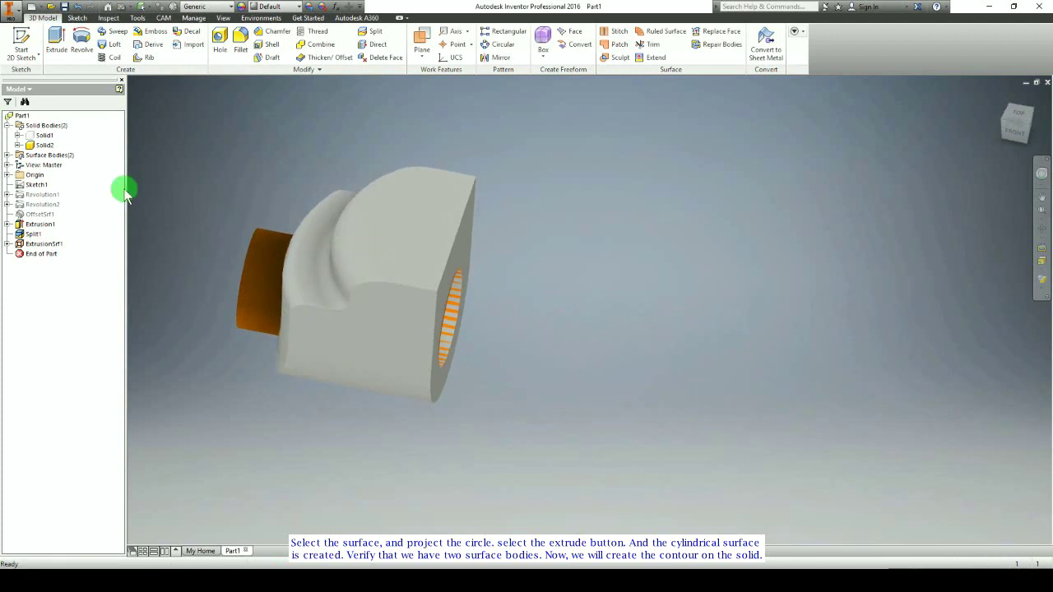
Step: Make the surface body translucent and view the pin-hole side
{"action": "left_click", "coordinate": [8, 156]}
{"action": "right_click", "coordinate": [35, 174]}
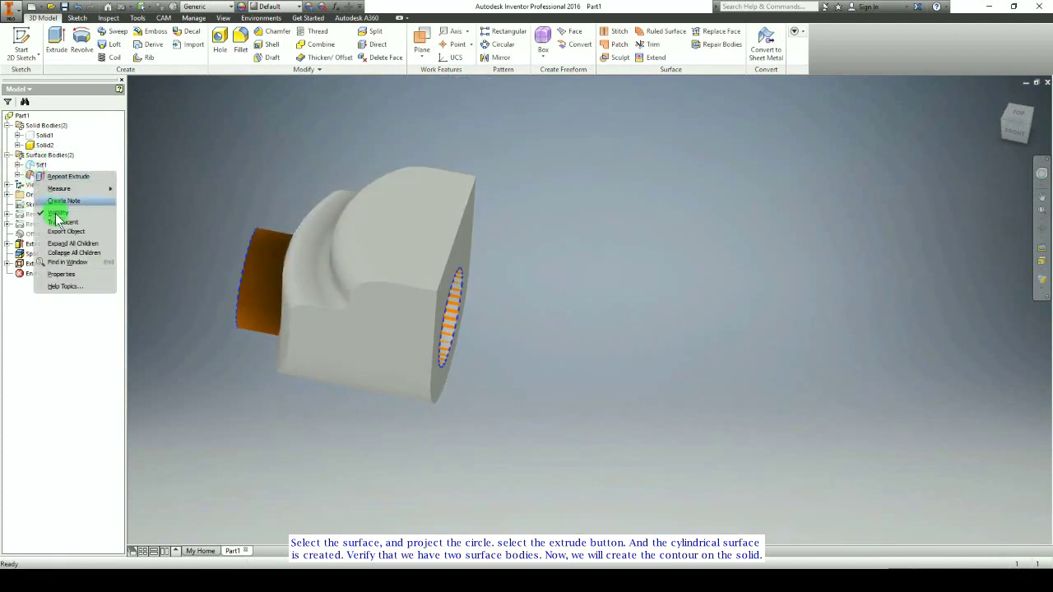
{"action": "left_click", "coordinate": [56, 222]}
{"action": "middle_click_drag", "start_coordinate": [313, 249], "coordinate": [256, 214], "text": "shift"}
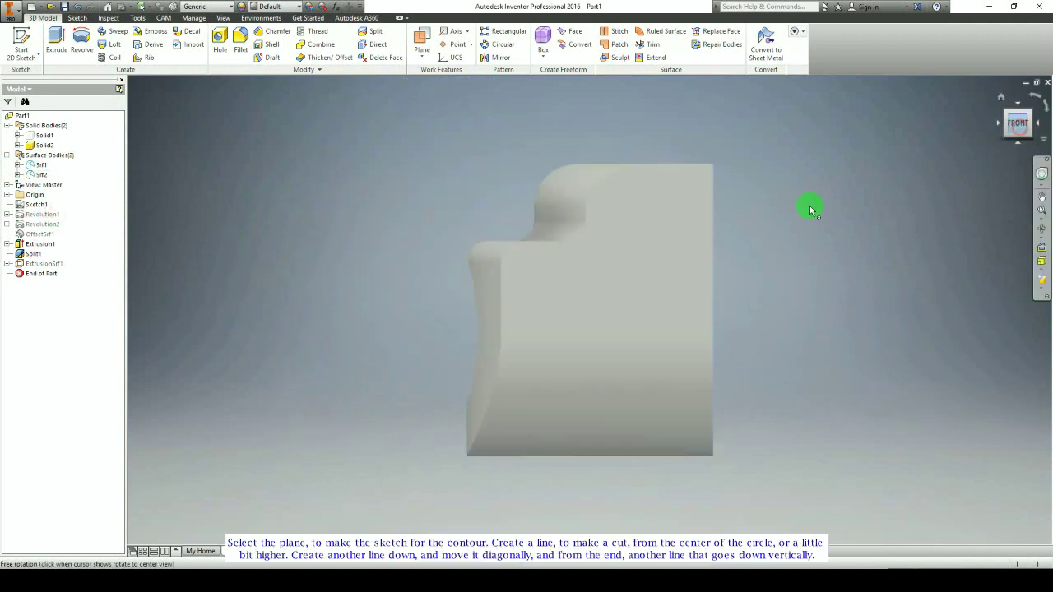
{"action": "middle_click_drag", "start_coordinate": [642, 287], "coordinate": [499, 235]}
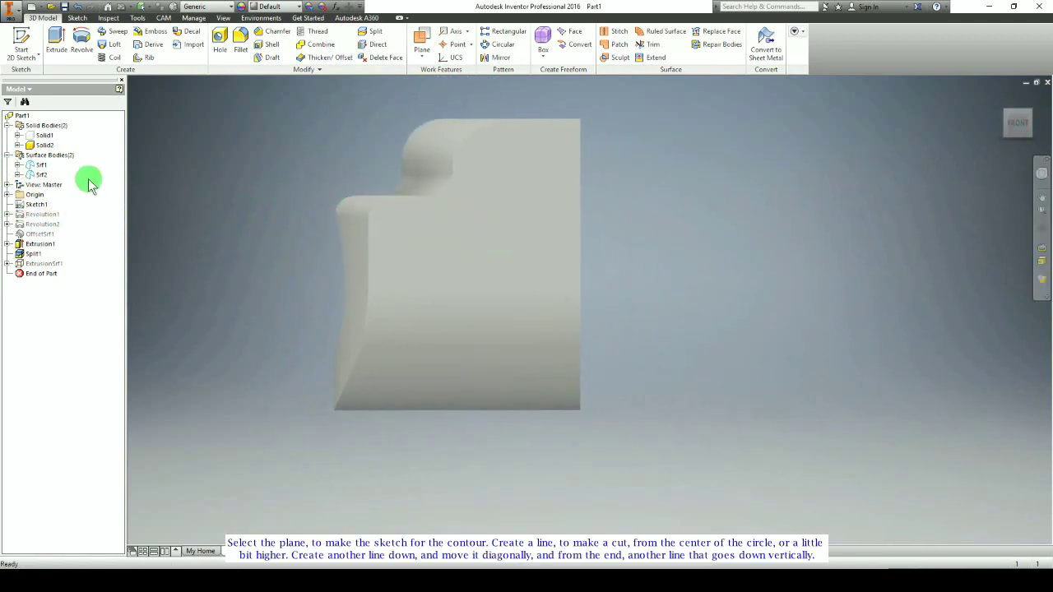
Step: Show the origin planes and start a new sketch on the XY Plane
{"action": "left_click", "coordinate": [6, 195]}
{"action": "left_click", "coordinate": [41, 204]}
{"action": "left_click", "coordinate": [44, 222]}
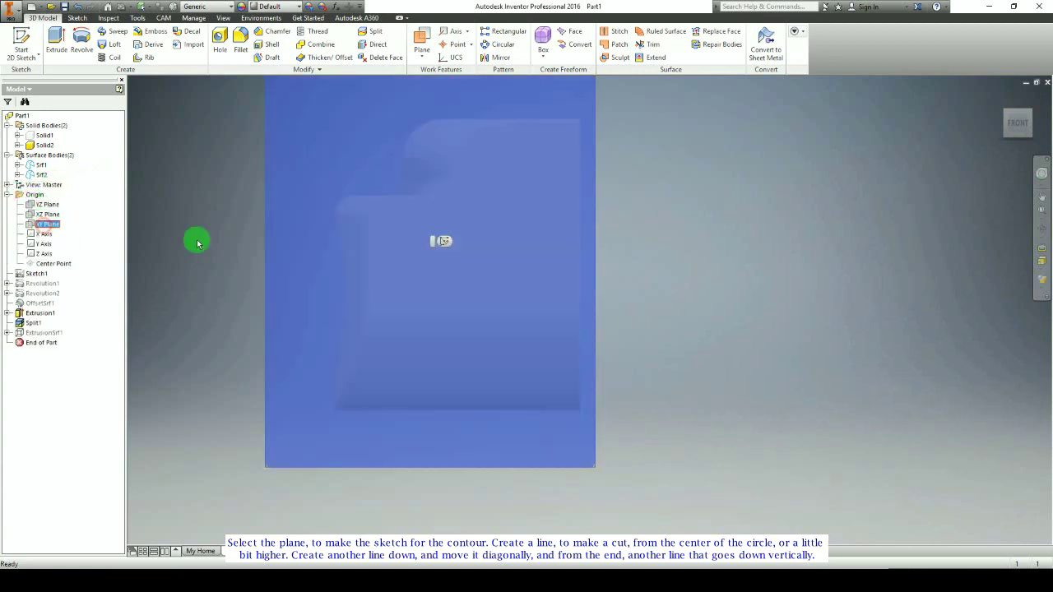
{"action": "left_click", "coordinate": [448, 238]}
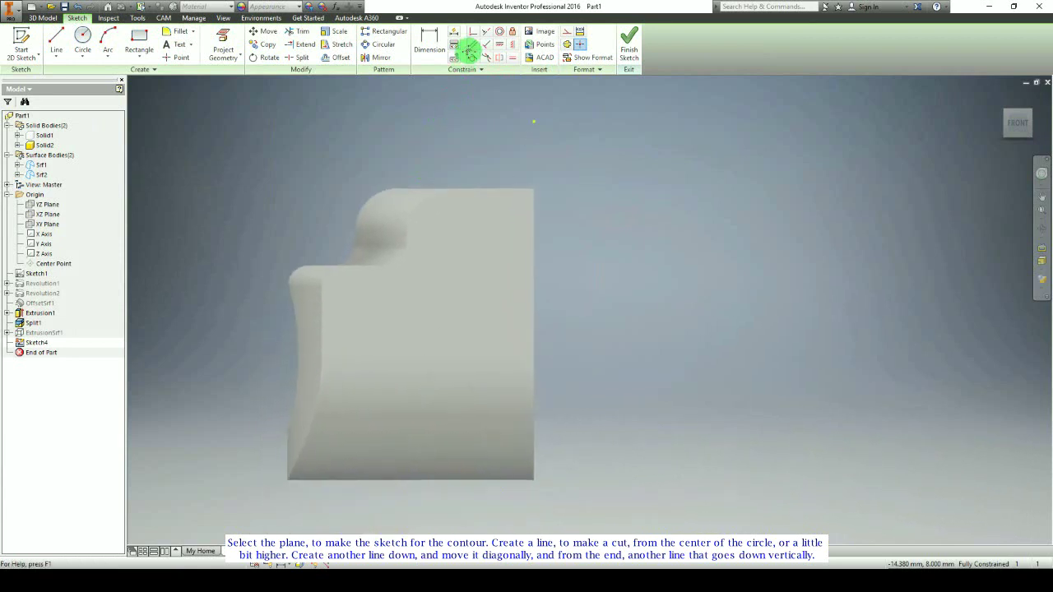
Step: Draw a closed line contour with a diagonal step to the right of the solid
{"action": "left_click", "coordinate": [56, 37]}
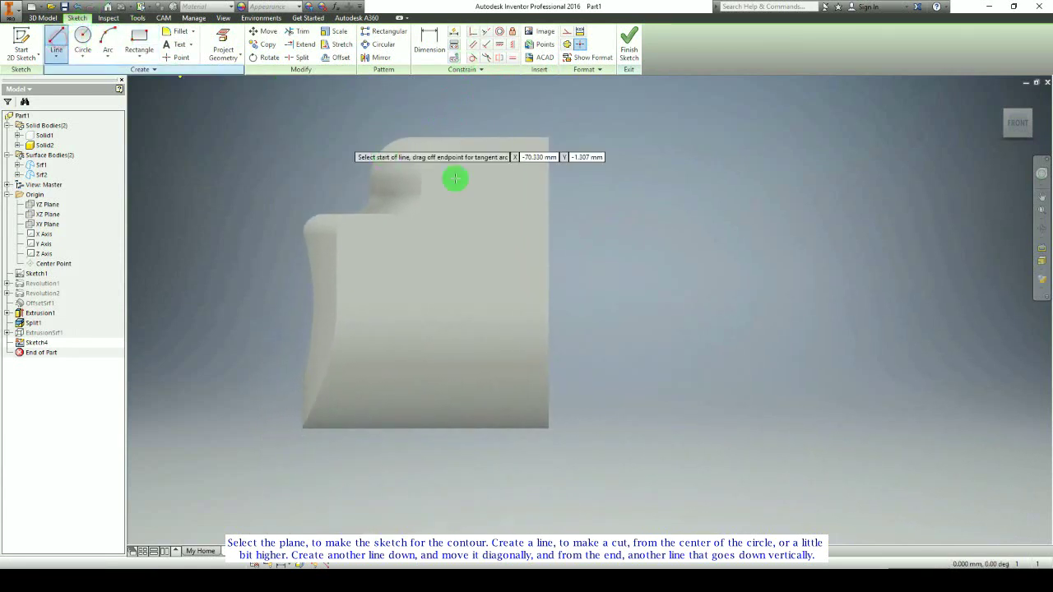
{"action": "left_click", "coordinate": [559, 284]}
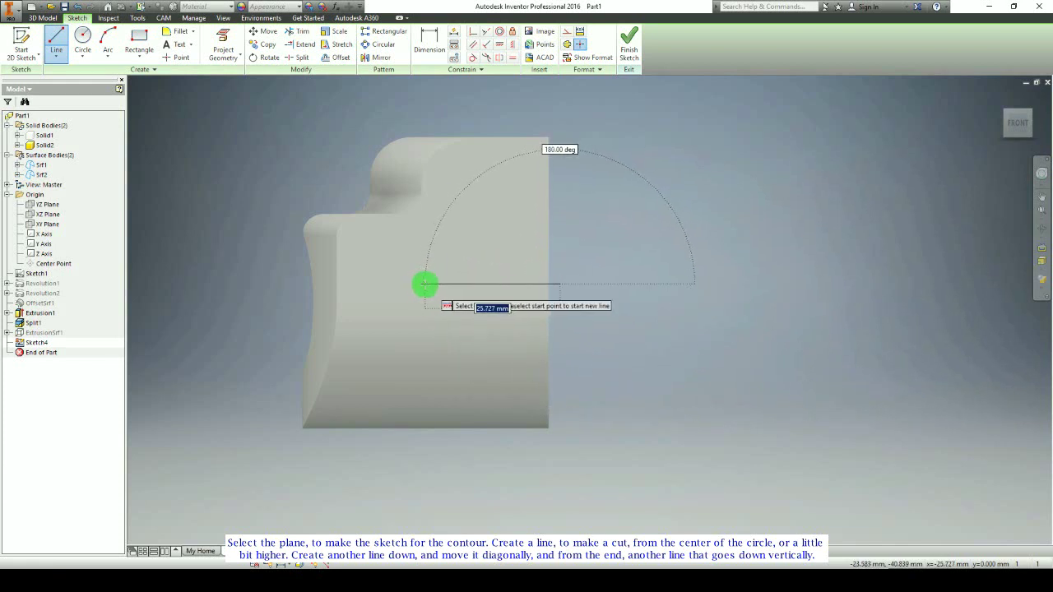
{"action": "left_click", "coordinate": [423, 284]}
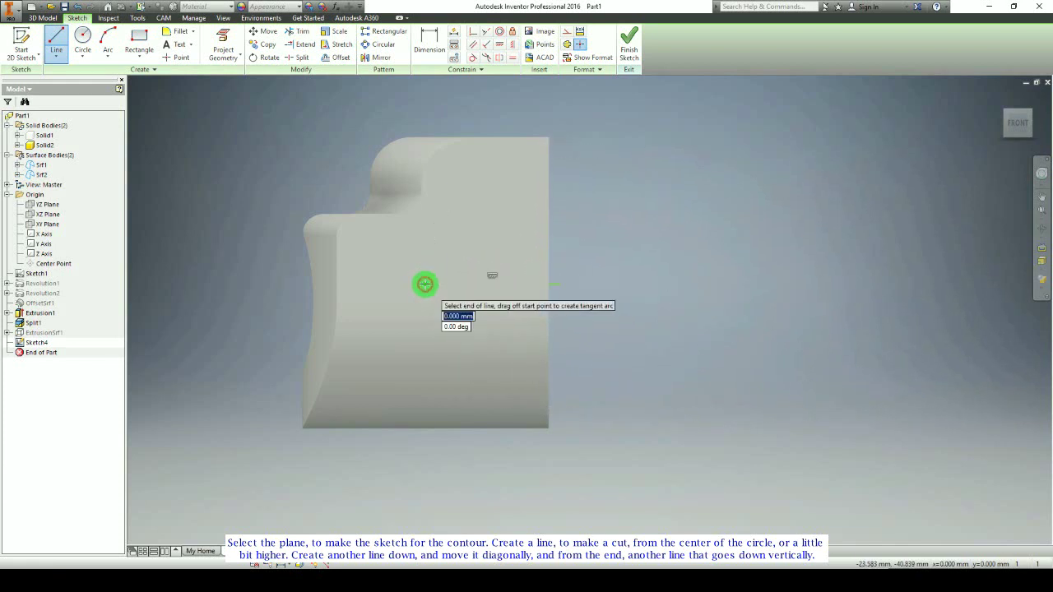
{"action": "left_click", "coordinate": [387, 364]}
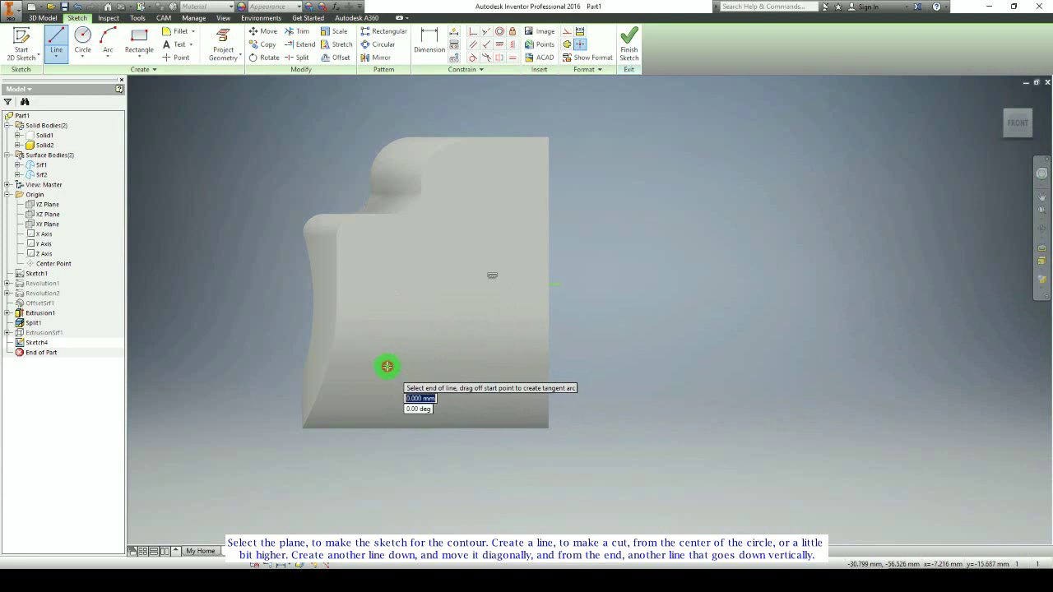
{"action": "left_click", "coordinate": [387, 454]}
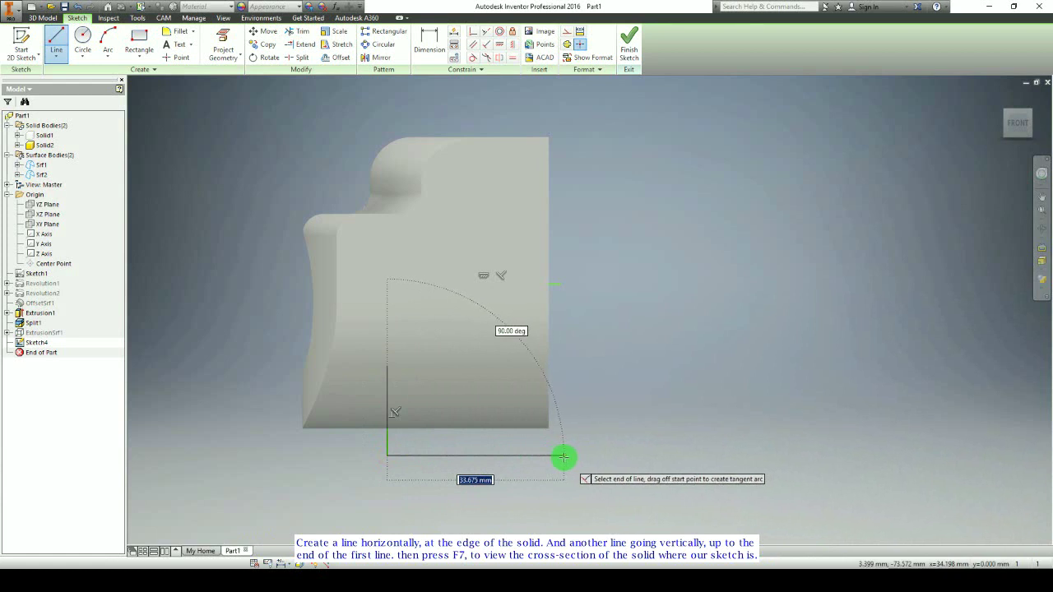
{"action": "left_click", "coordinate": [560, 455]}
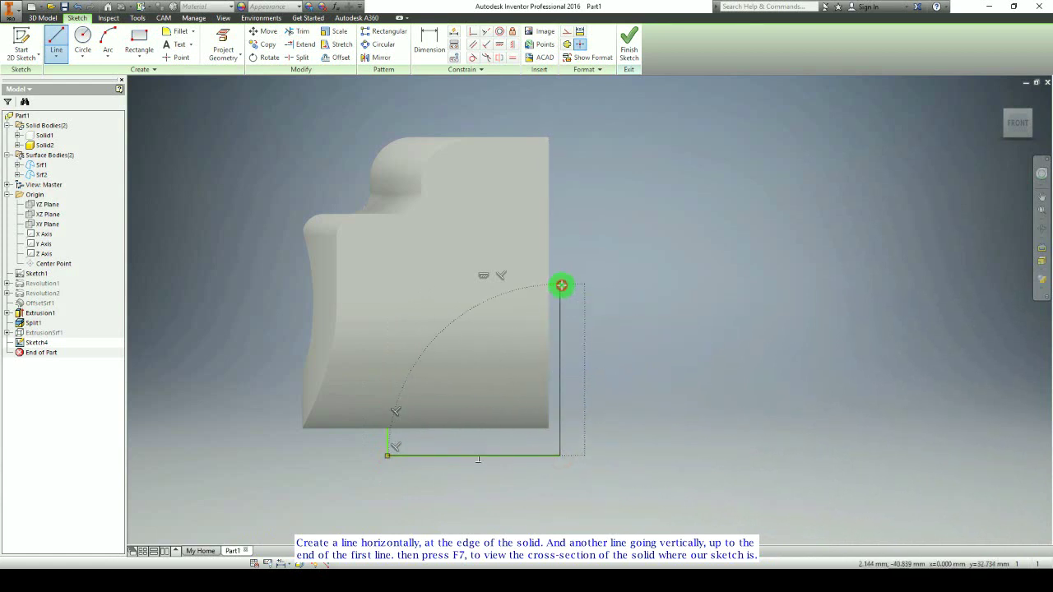
{"action": "left_click", "coordinate": [560, 287]}
Step: Slice the graphics with F7 and drag the contour lines onto the solid's lower section
{"action": "key", "text": "F7"}
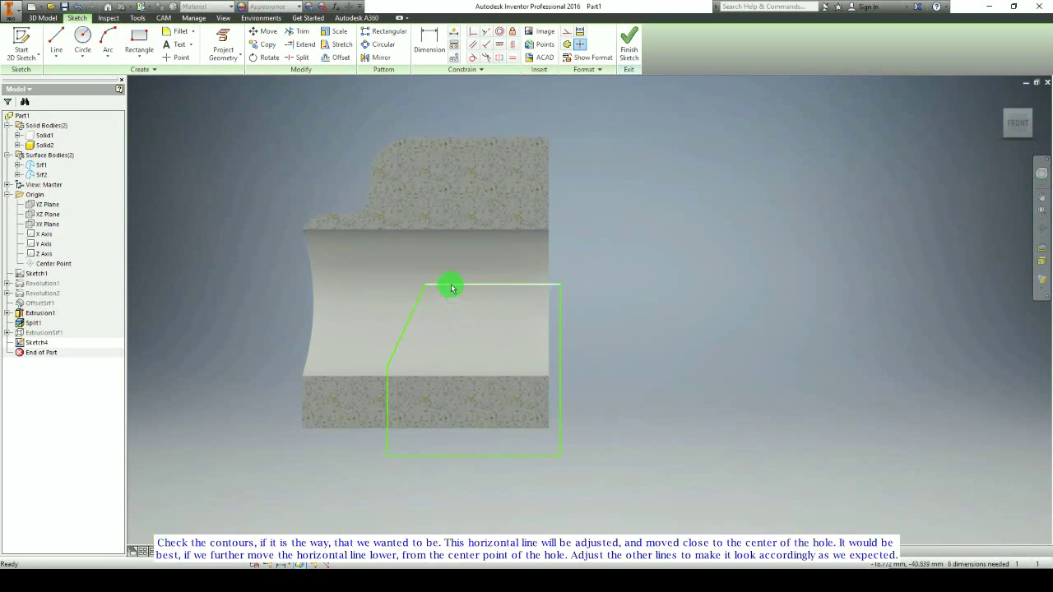
{"action": "left_click_drag", "start_coordinate": [458, 287], "coordinate": [463, 314]}
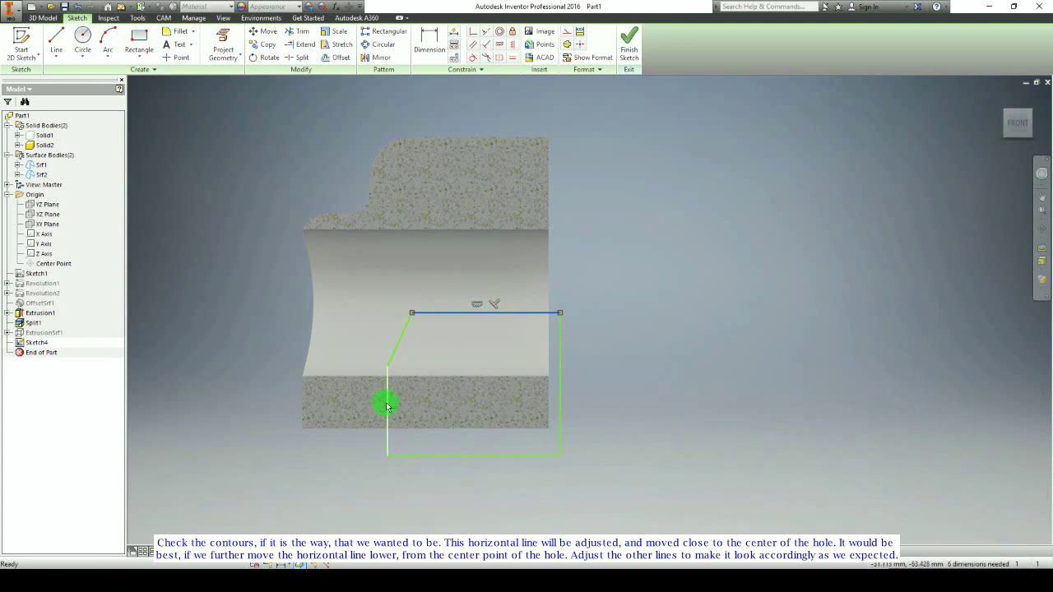
{"action": "left_click", "coordinate": [399, 342]}
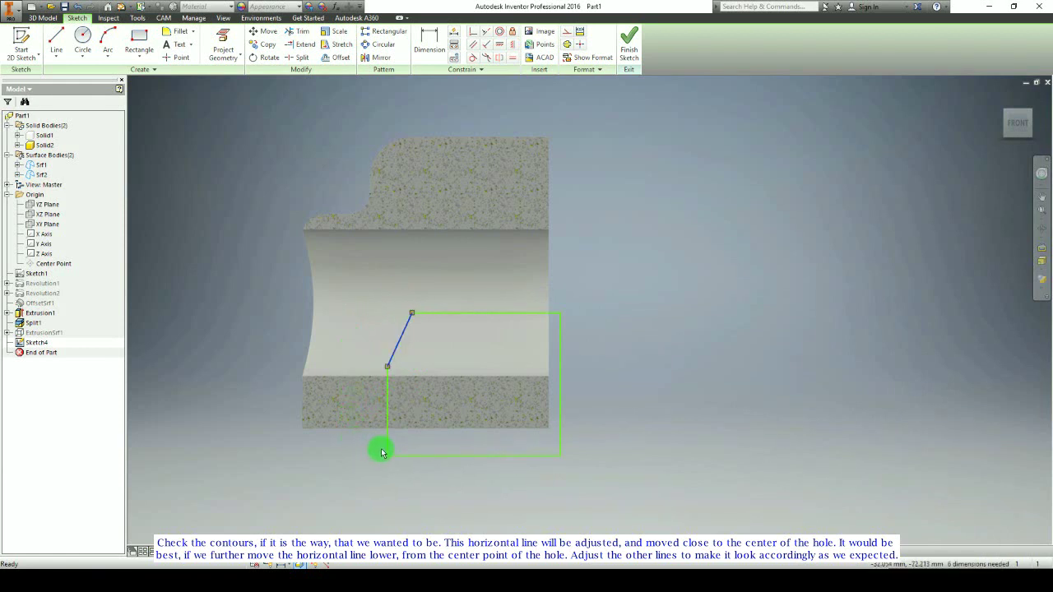
{"action": "left_click_drag", "start_coordinate": [448, 458], "coordinate": [446, 433]}
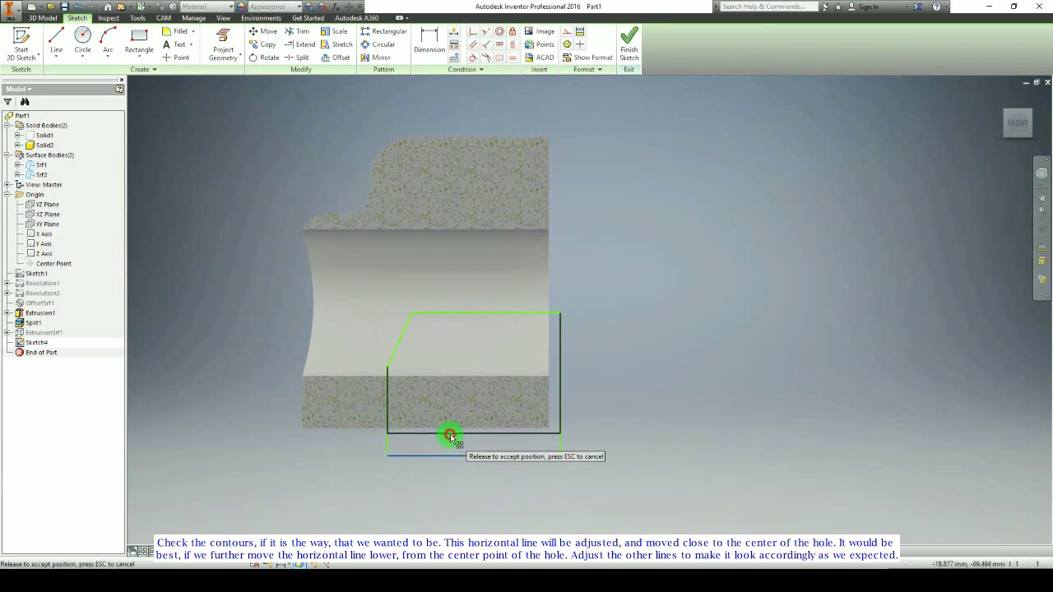
{"action": "left_click_drag", "start_coordinate": [557, 341], "coordinate": [554, 341]}
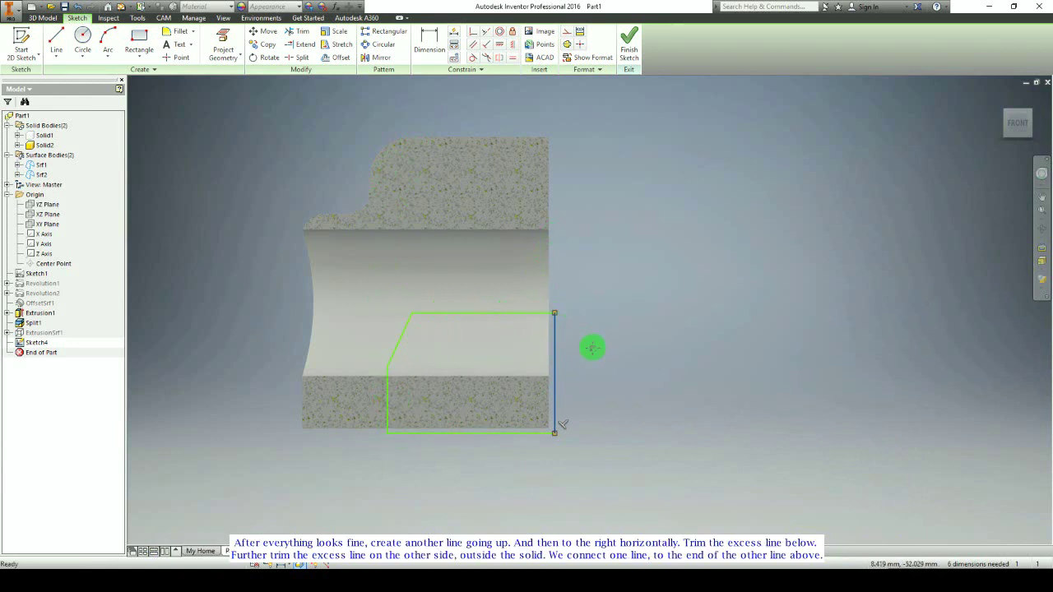
{"action": "middle_click_drag", "start_coordinate": [592, 347], "coordinate": [556, 419]}
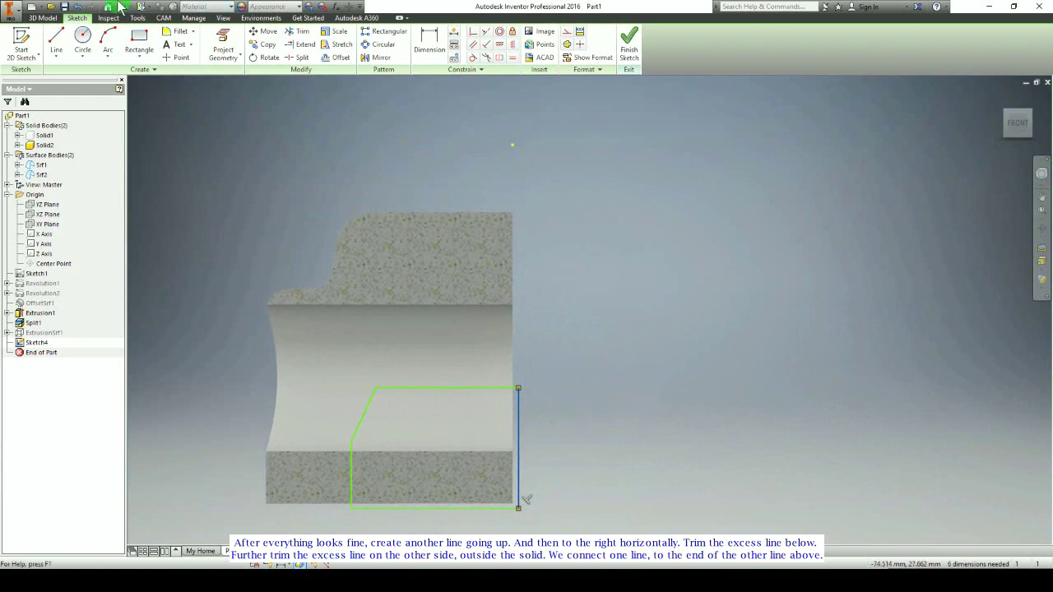
Step: Add a vertical line rising above the solid and a horizontal line across its top
{"action": "left_click", "coordinate": [55, 38]}
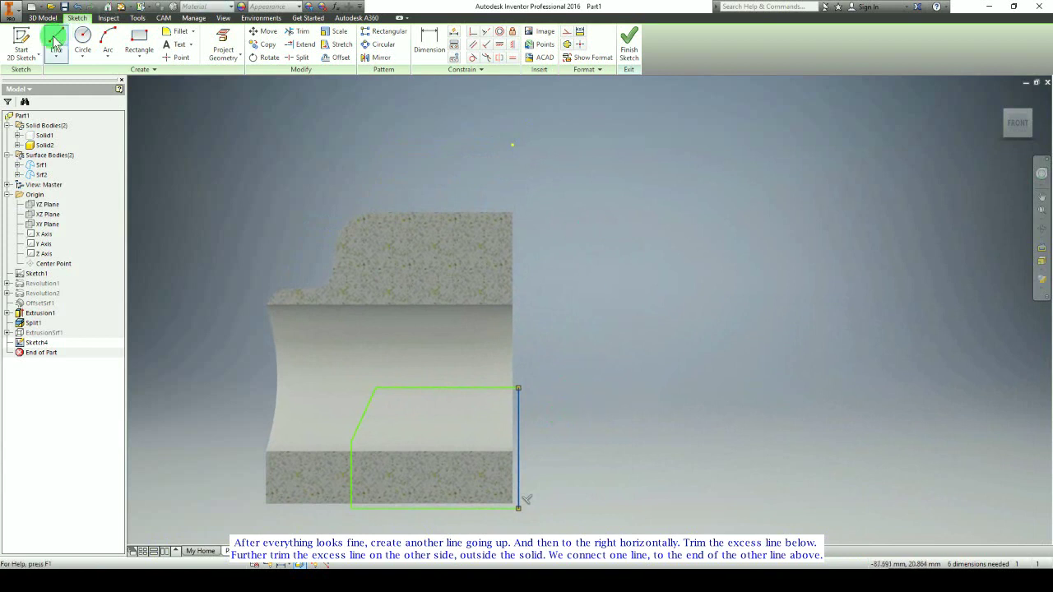
{"action": "left_click", "coordinate": [438, 190]}
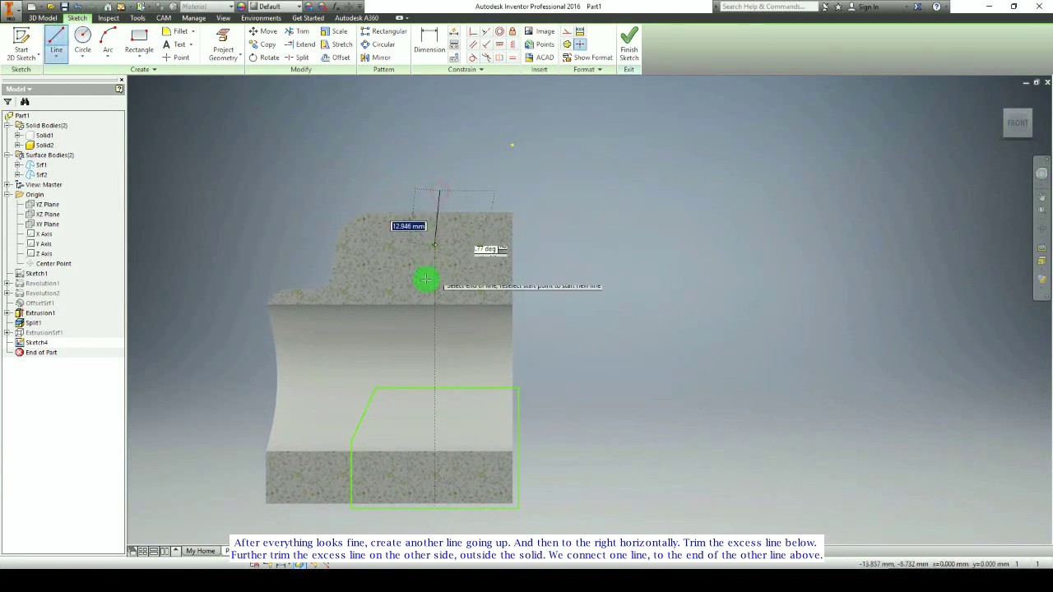
{"action": "double_click", "coordinate": [439, 387]}
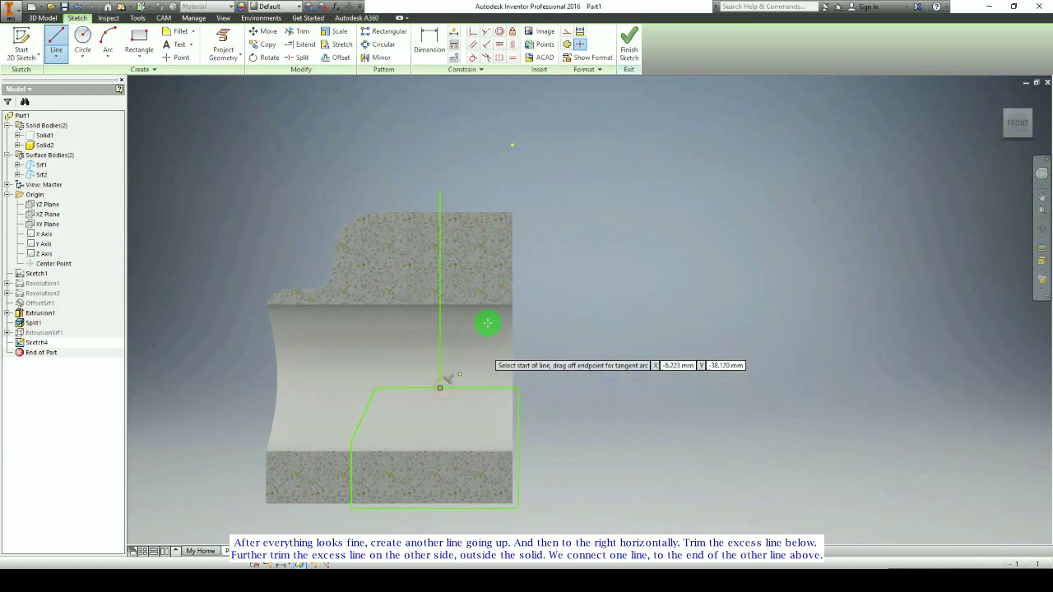
{"action": "left_click", "coordinate": [440, 190]}
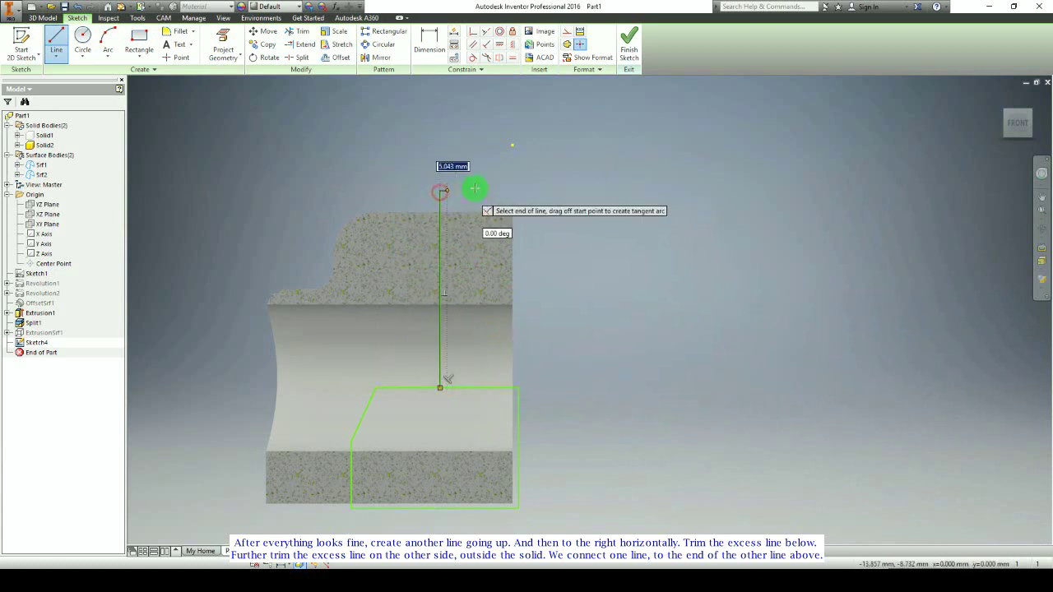
{"action": "left_click", "coordinate": [519, 190]}
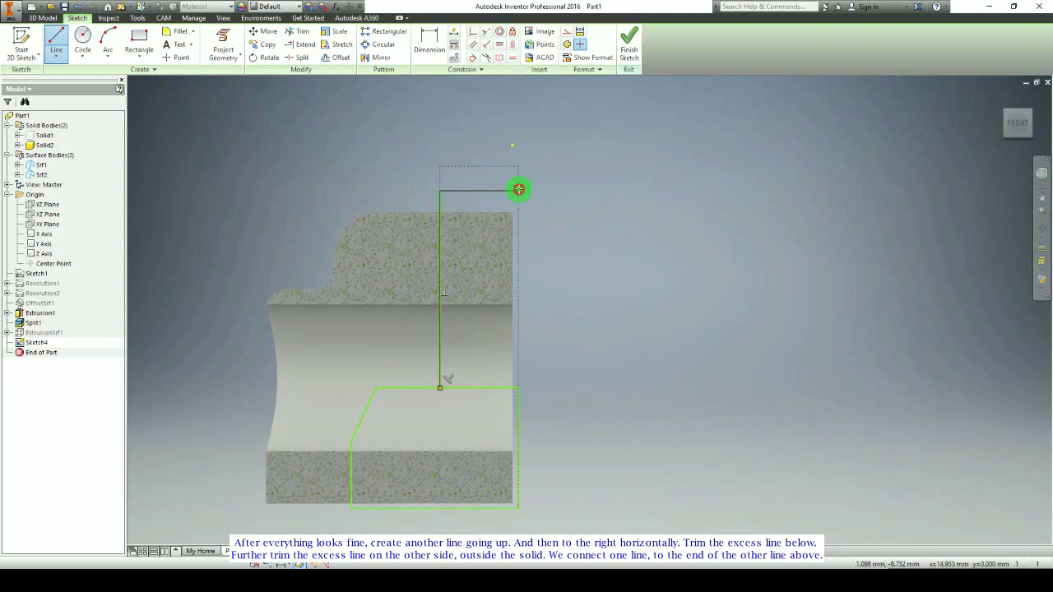
{"action": "key", "text": "Escape"}
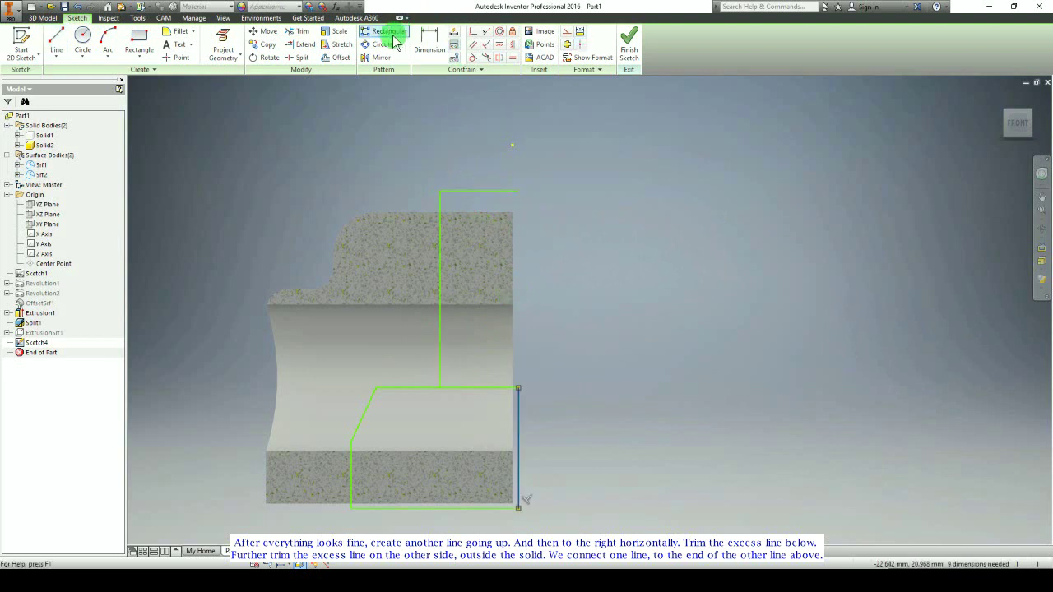
Step: Trim the excess top edge and make the loose top-right endpoint coincident to close the outline
{"action": "left_click", "coordinate": [298, 32]}
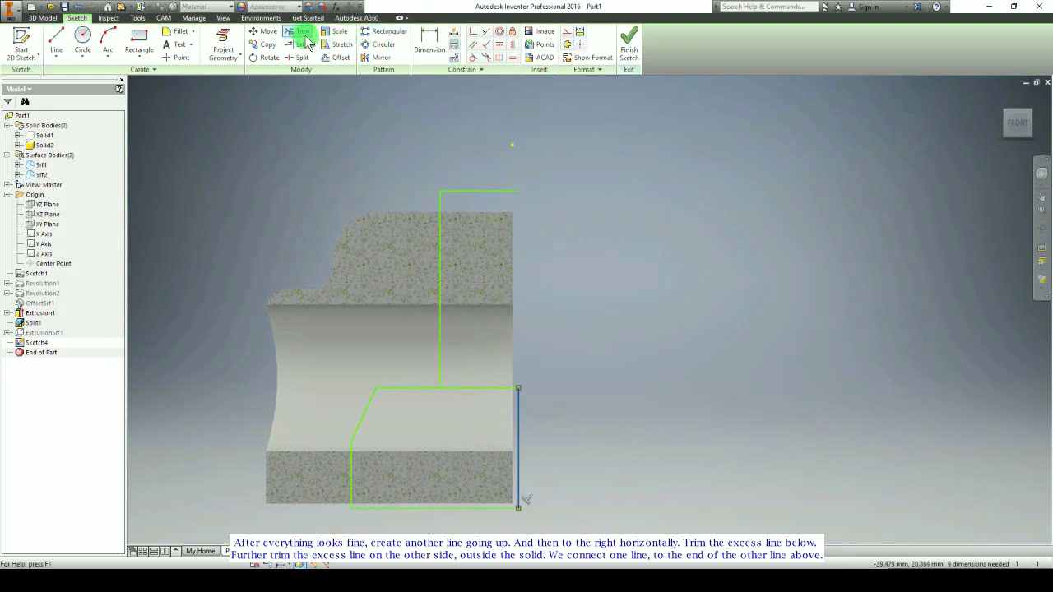
{"action": "left_click", "coordinate": [456, 388]}
{"action": "left_click", "coordinate": [475, 34]}
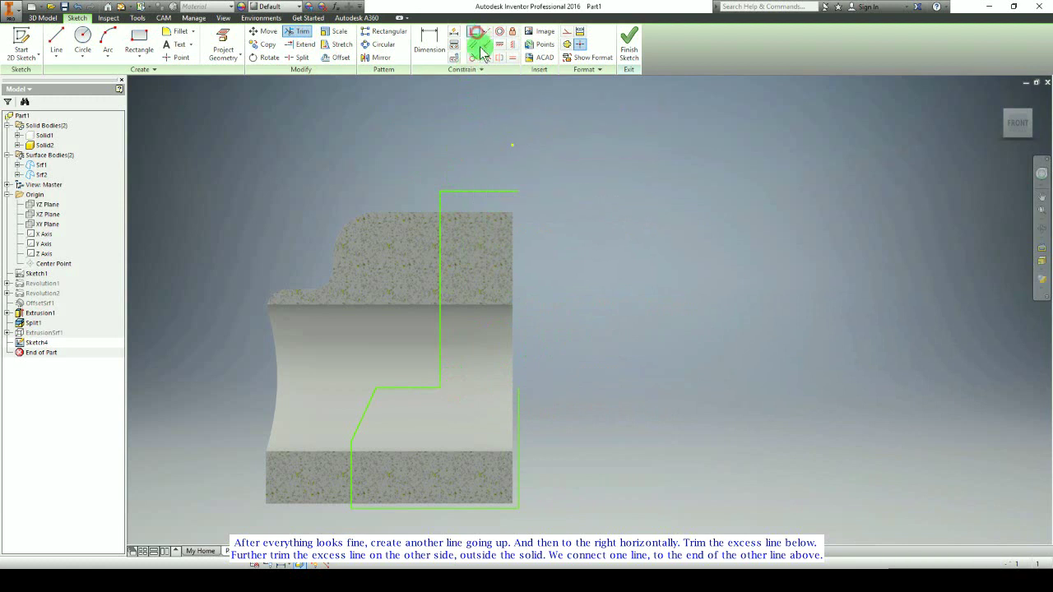
{"action": "left_click", "coordinate": [517, 192]}
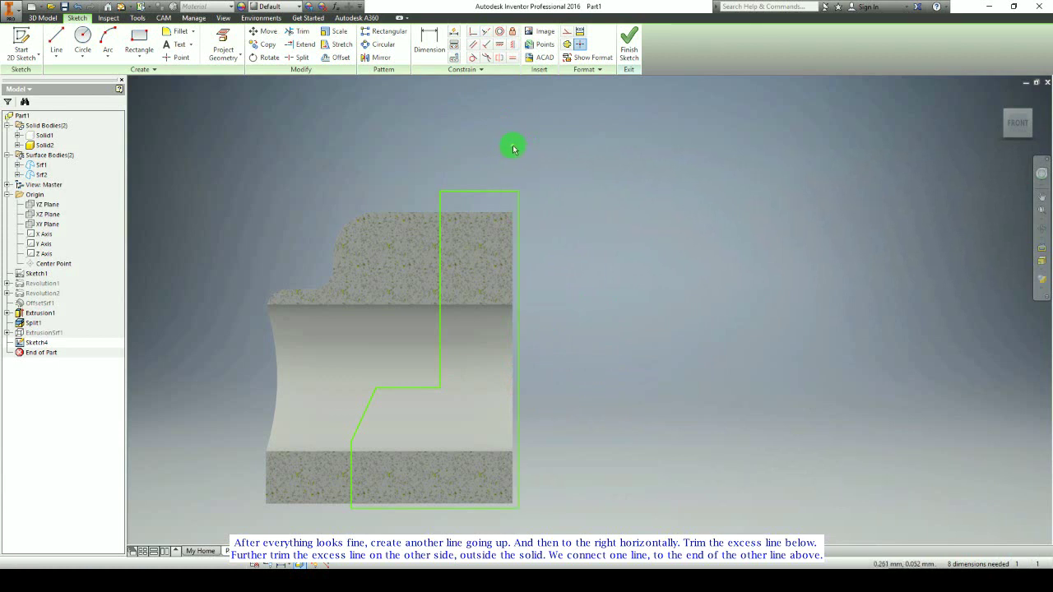
{"action": "middle_click_drag", "start_coordinate": [473, 310], "coordinate": [494, 230]}
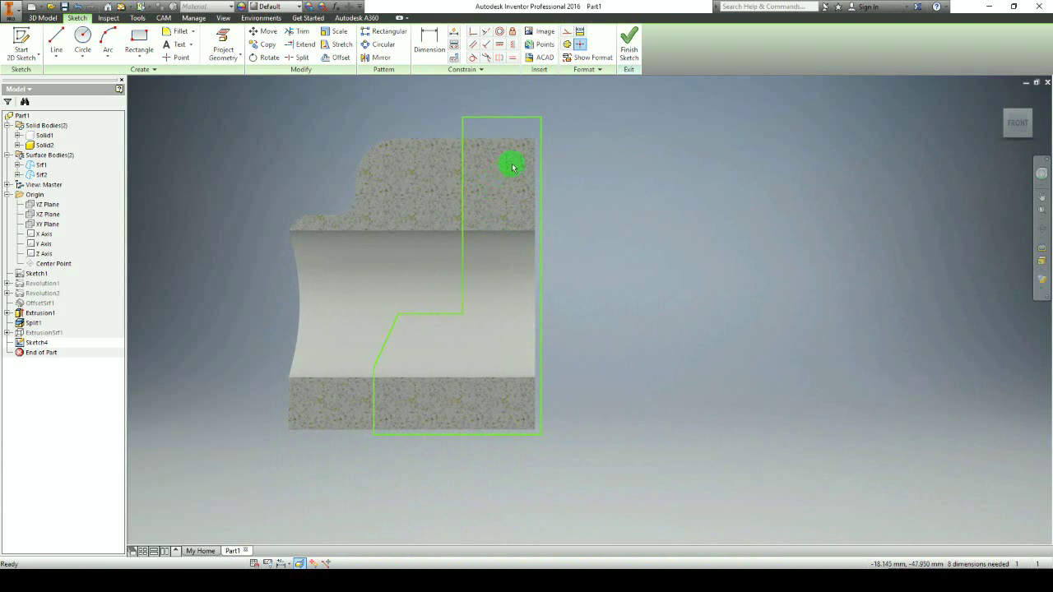
Step: Dimension the vertical line to the solid's right edge at 15, then drag the diagonal's upper end higher
{"action": "left_click", "coordinate": [427, 42]}
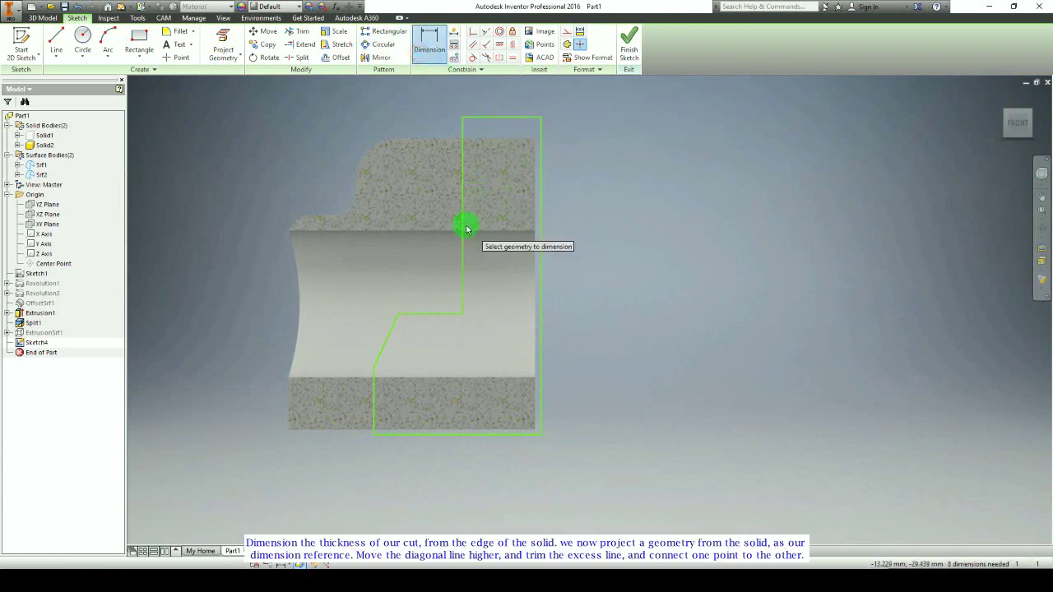
{"action": "left_click", "coordinate": [463, 130]}
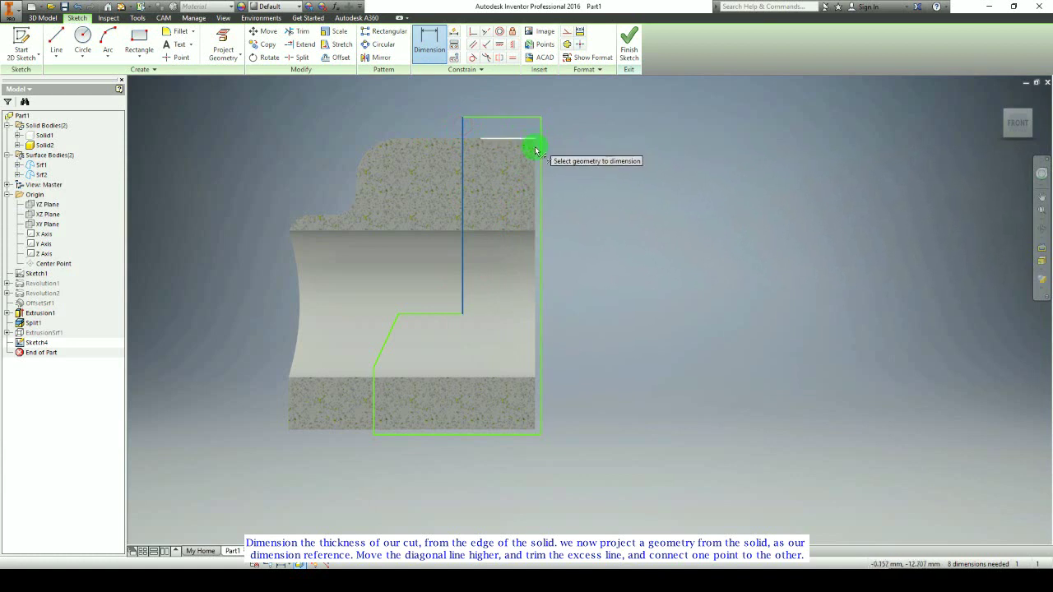
{"action": "left_click", "coordinate": [535, 151]}
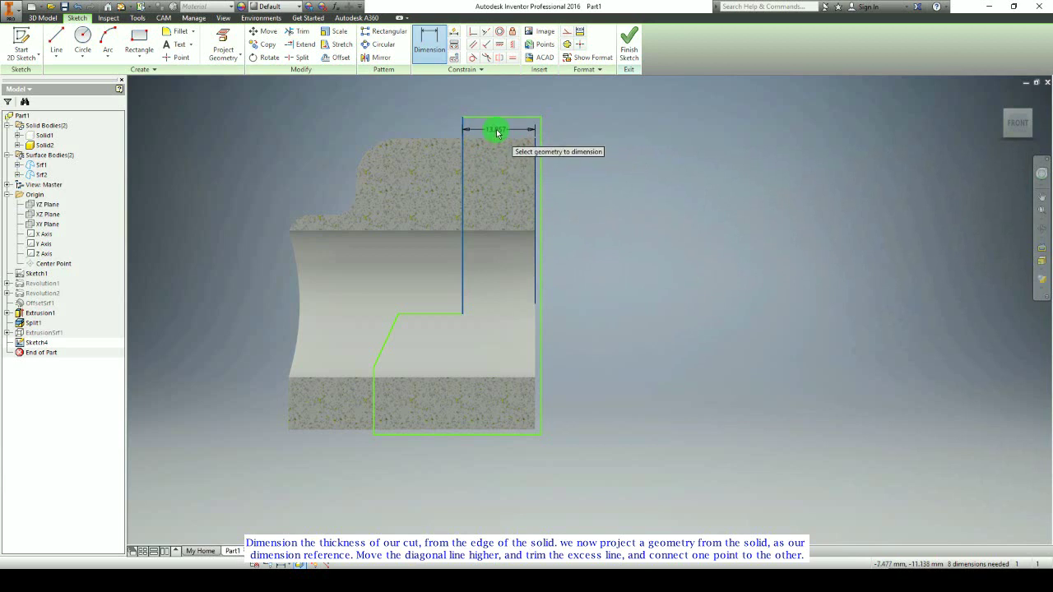
{"action": "left_click", "coordinate": [497, 132]}
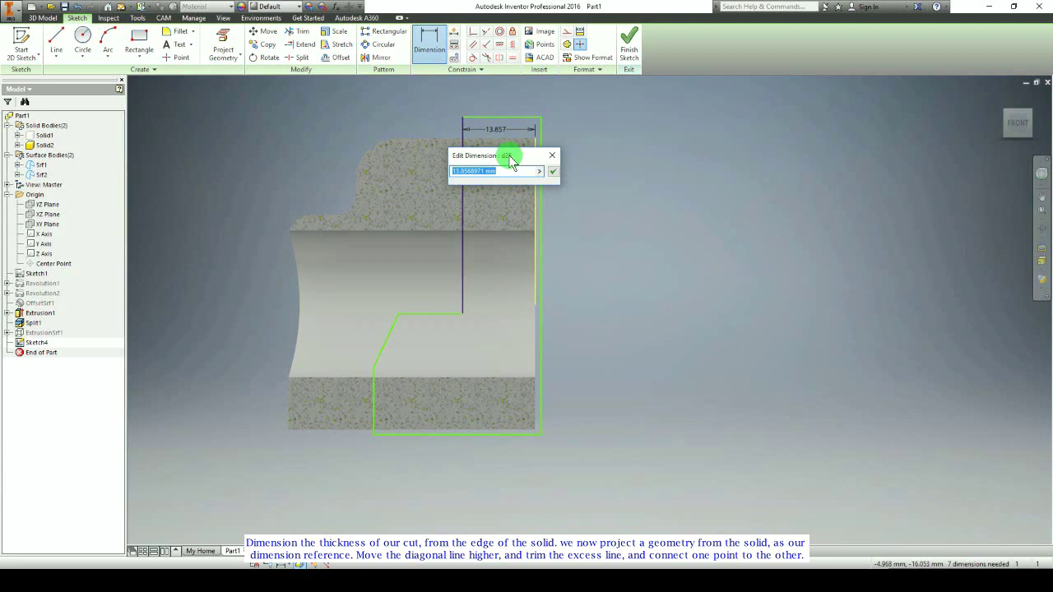
{"action": "key", "text": "Return"}
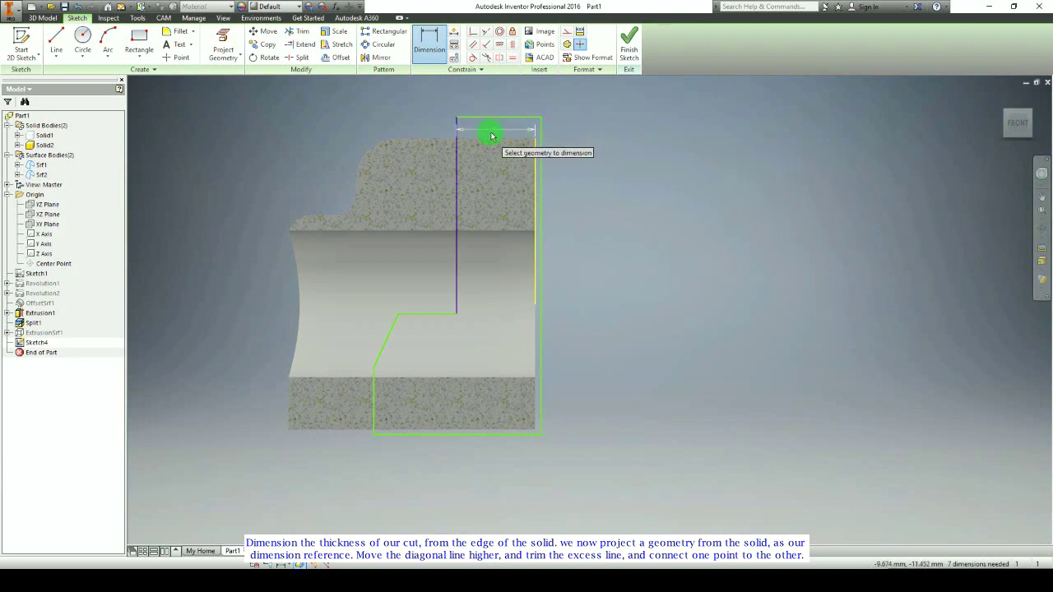
{"action": "key", "text": "Escape"}
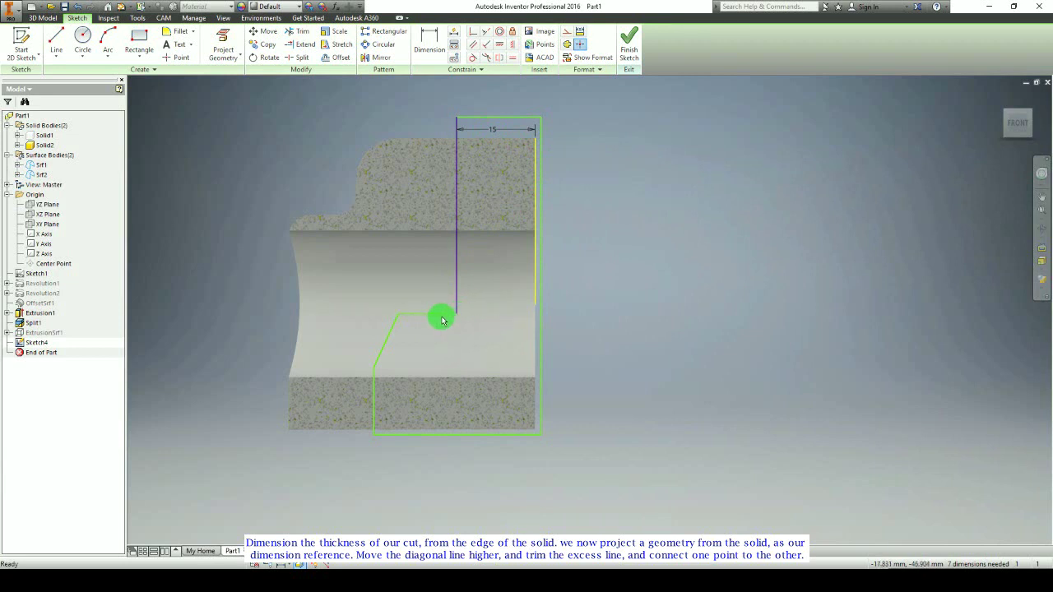
{"action": "left_click_drag", "start_coordinate": [440, 315], "coordinate": [473, 182]}
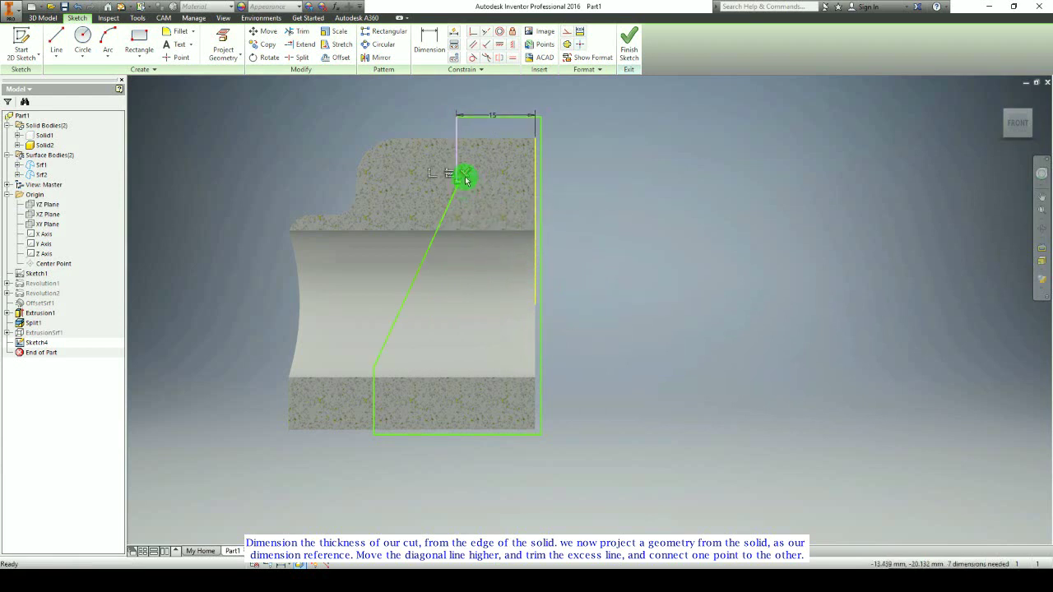
Step: Make the diagonal's top endpoint coincident with the vertical line
{"action": "scroll", "coordinate": [465, 180], "scroll_direction": "up", "scroll_amount": 5}
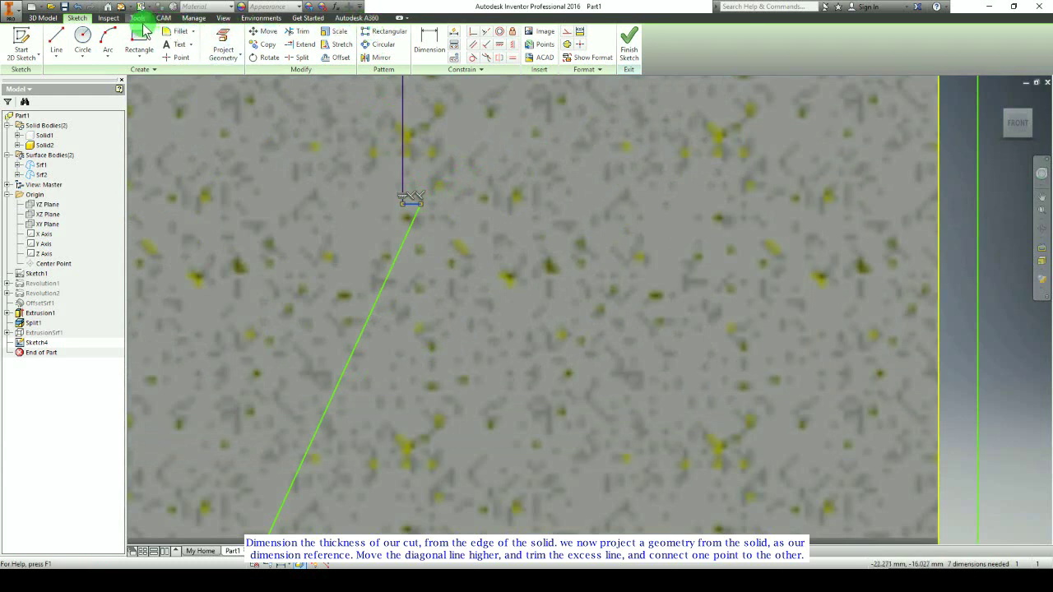
{"action": "left_click", "coordinate": [301, 32]}
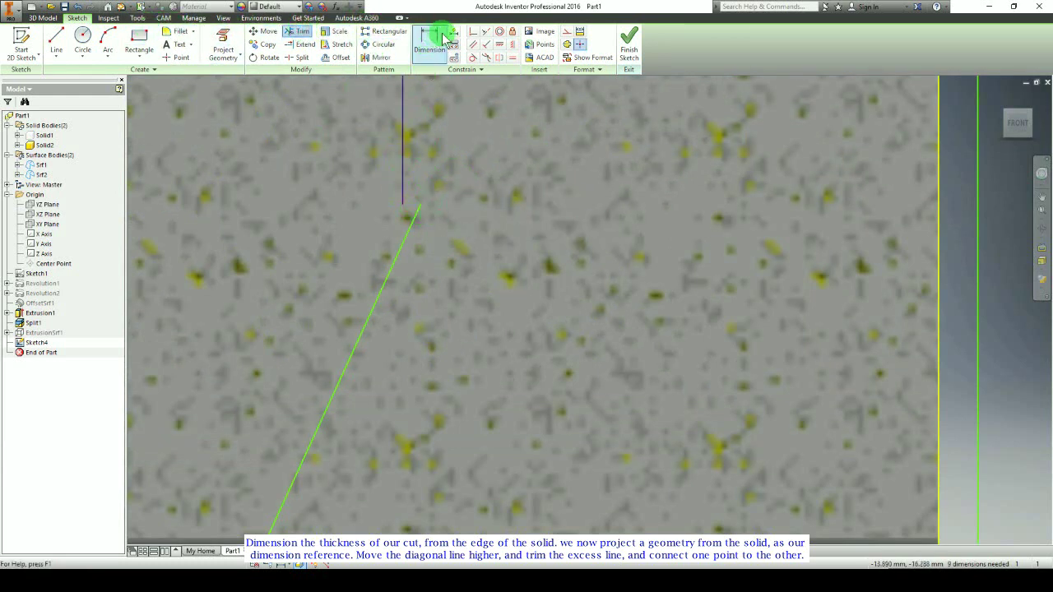
{"action": "left_click", "coordinate": [473, 31]}
{"action": "left_click", "coordinate": [420, 205]}
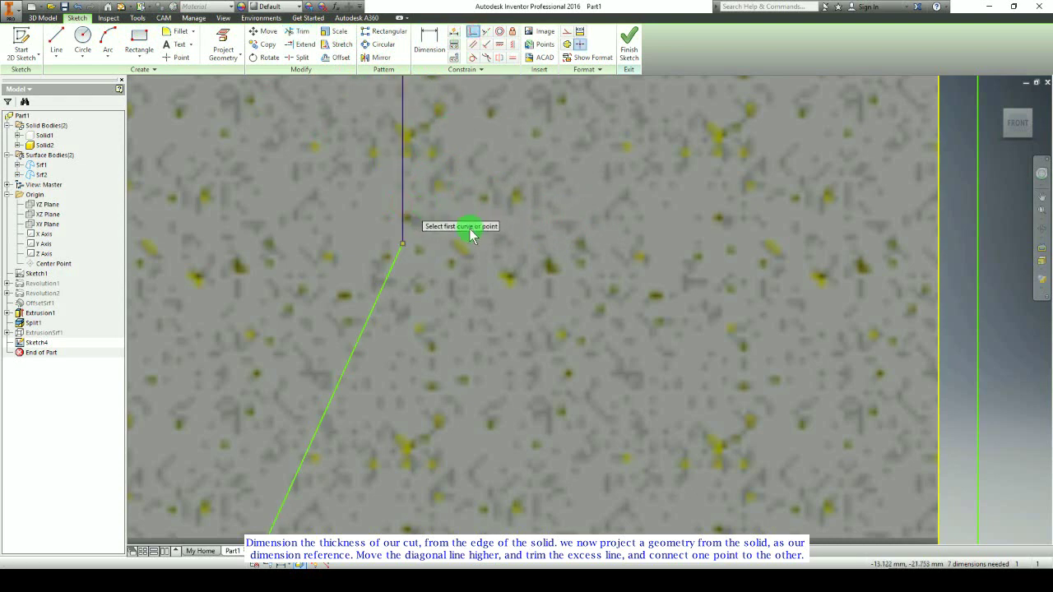
Step: Slide the diagonal's top end halfway down, shift the lower vertical line right, and reposition the diagonal's lower end
{"action": "scroll", "coordinate": [473, 312], "scroll_direction": "down", "scroll_amount": 3}
{"action": "mouse_move", "coordinate": [470, 331]}
{"action": "middle_mouse_down"}
{"action": "mouse_move", "coordinate": [460, 242]}
{"action": "mouse_move", "coordinate": [466, 249]}
{"action": "middle_mouse_up"}
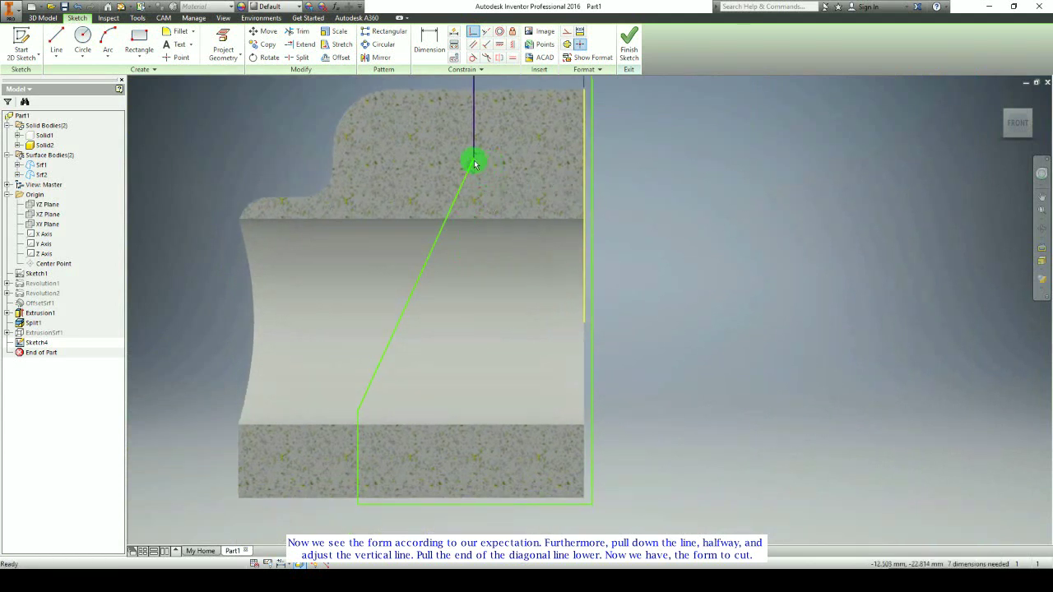
{"action": "left_click_drag", "start_coordinate": [473, 160], "coordinate": [466, 299]}
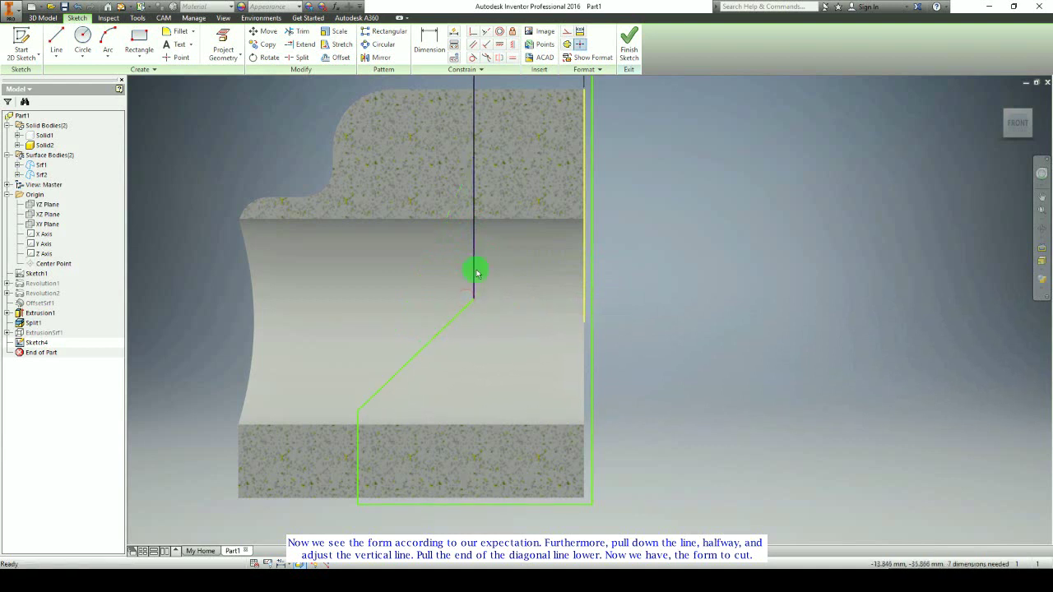
{"action": "left_click_drag", "start_coordinate": [358, 465], "coordinate": [398, 467]}
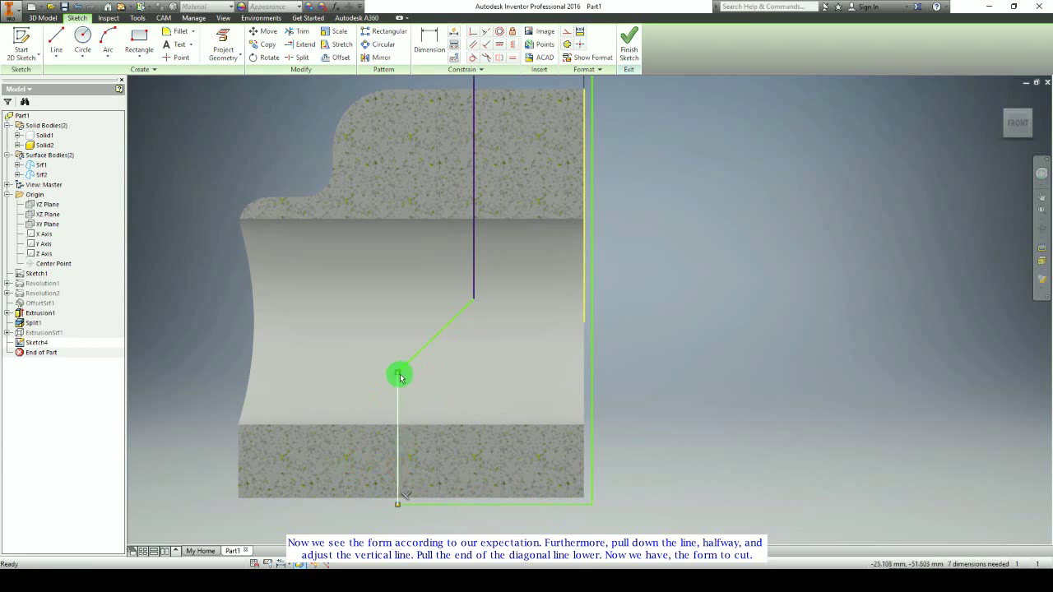
{"action": "left_click", "coordinate": [413, 379]}
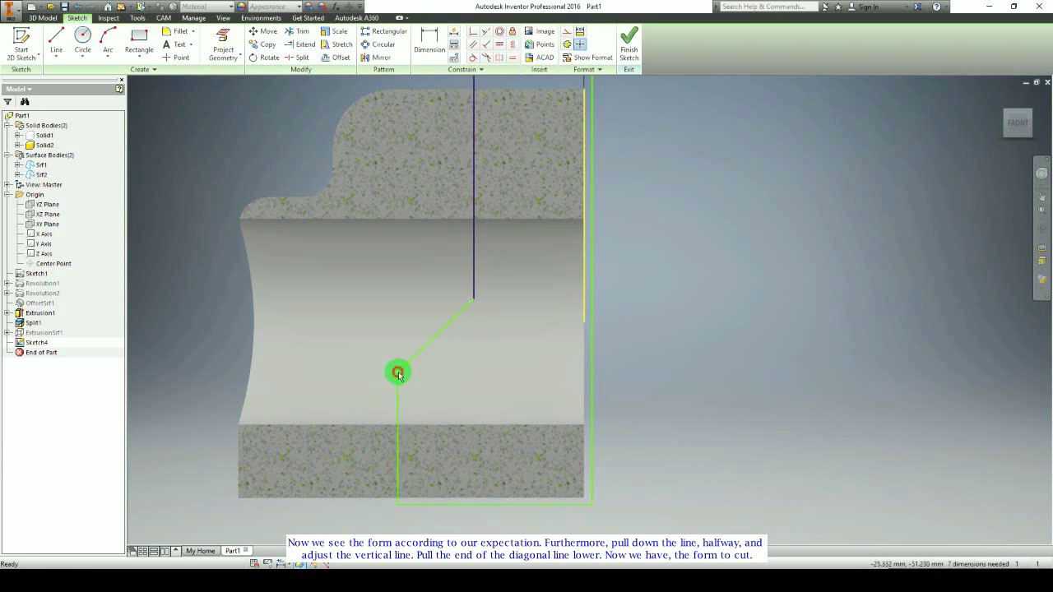
{"action": "left_click_drag", "start_coordinate": [397, 373], "coordinate": [395, 419]}
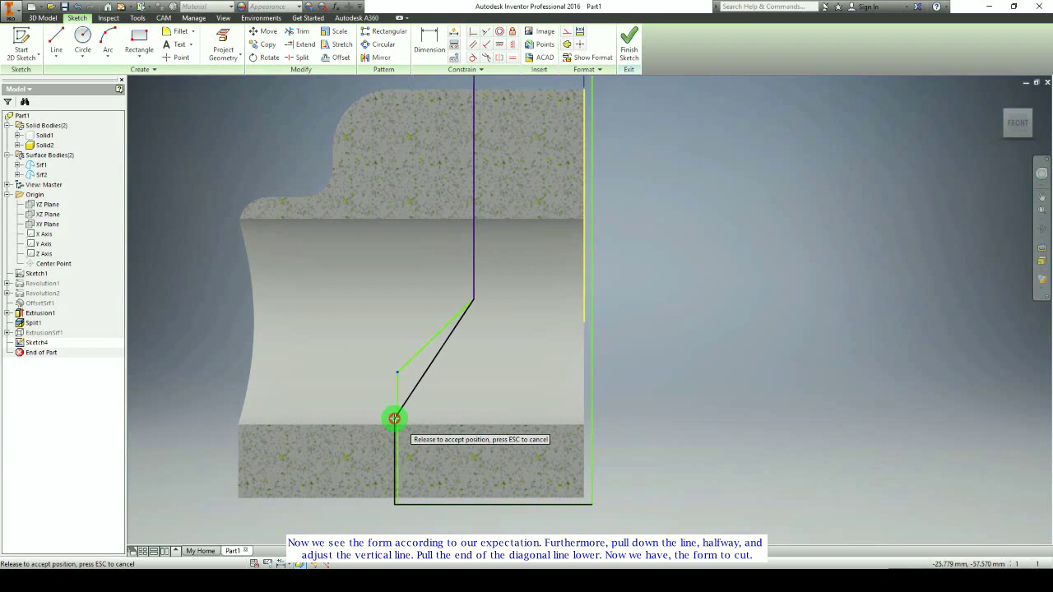
{"action": "left_click_drag", "start_coordinate": [395, 419], "coordinate": [397, 412]}
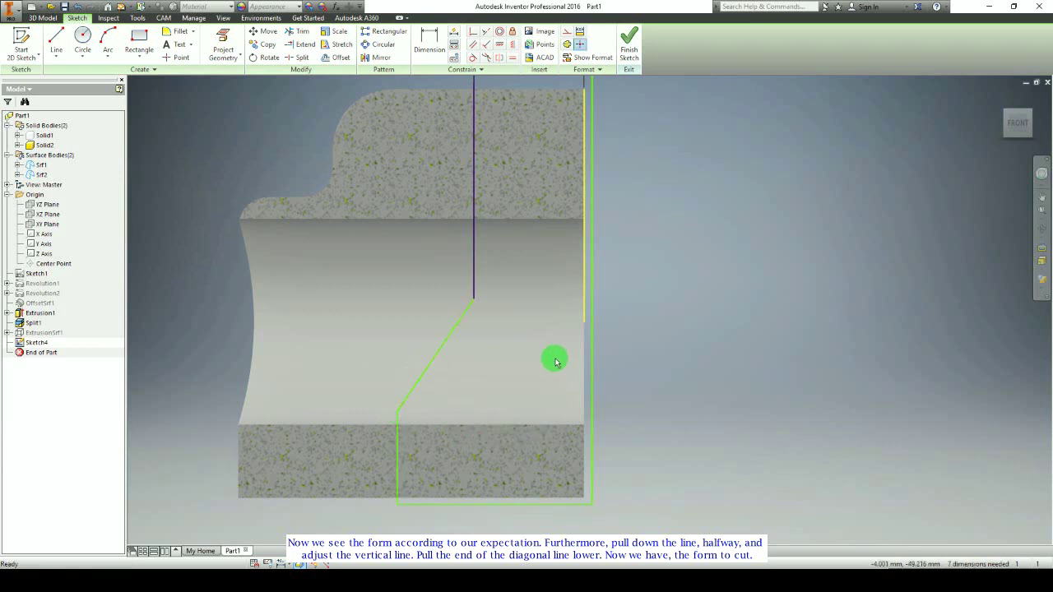
{"action": "middle_click_drag", "start_coordinate": [554, 357], "coordinate": [478, 424]}
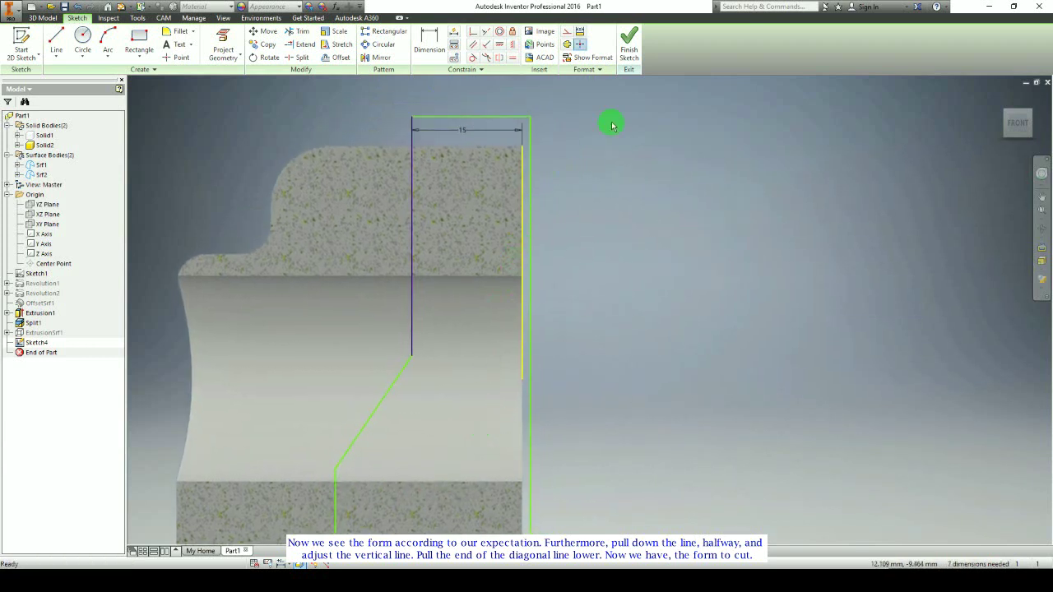
Step: Drag the contour's top horizontal line down to just above the solid's top edge
{"action": "left_click", "coordinate": [522, 202]}
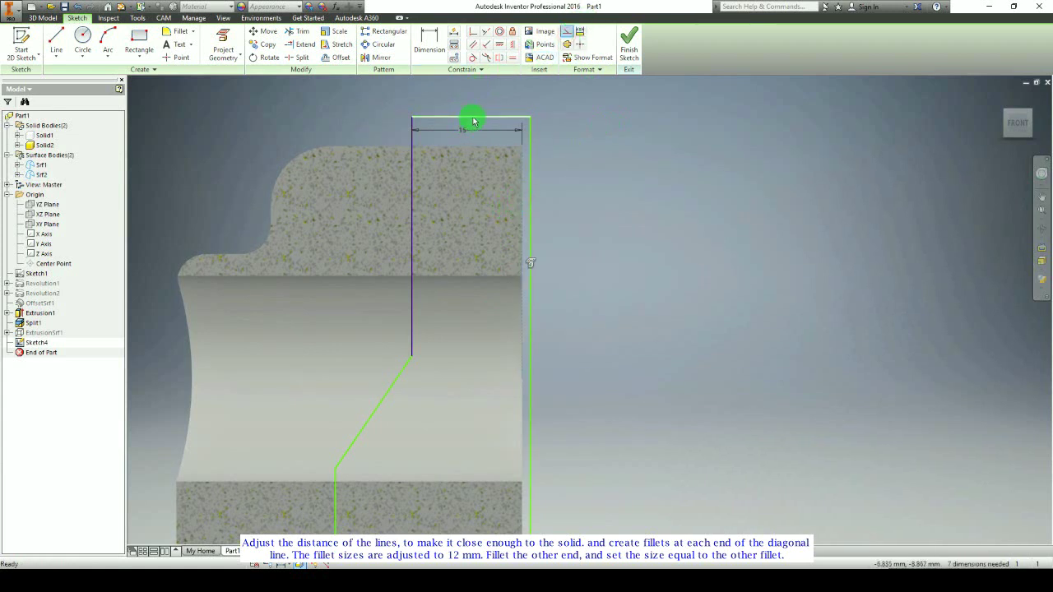
{"action": "left_click_drag", "start_coordinate": [468, 130], "coordinate": [483, 163]}
{"action": "scroll", "coordinate": [491, 307], "scroll_direction": "down", "scroll_amount": 4}
{"action": "scroll", "coordinate": [461, 368], "scroll_direction": "up", "scroll_amount": 3}
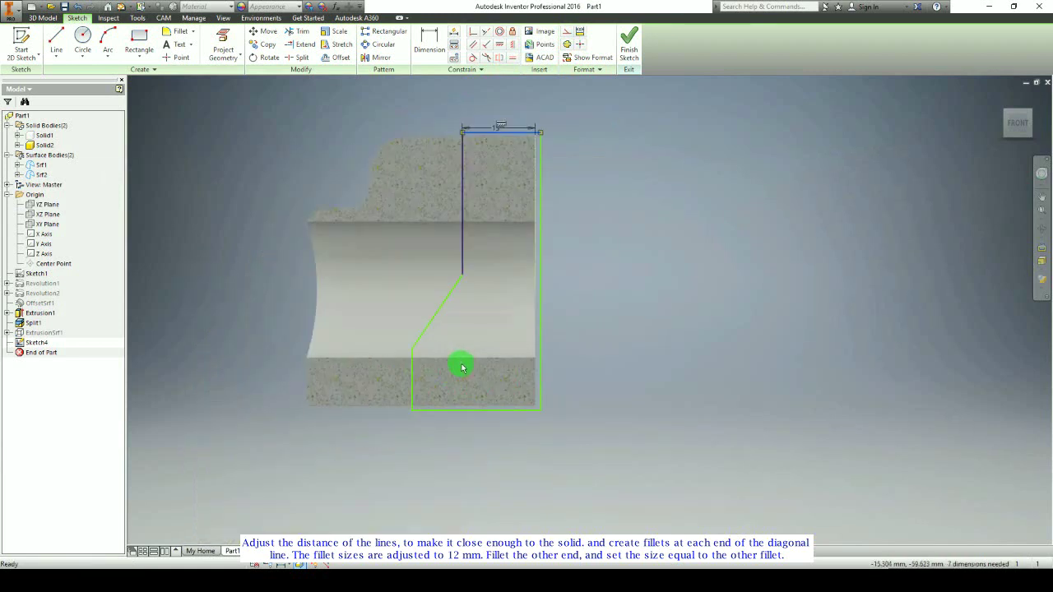
{"action": "scroll", "coordinate": [466, 274], "scroll_direction": "up", "scroll_amount": 3}
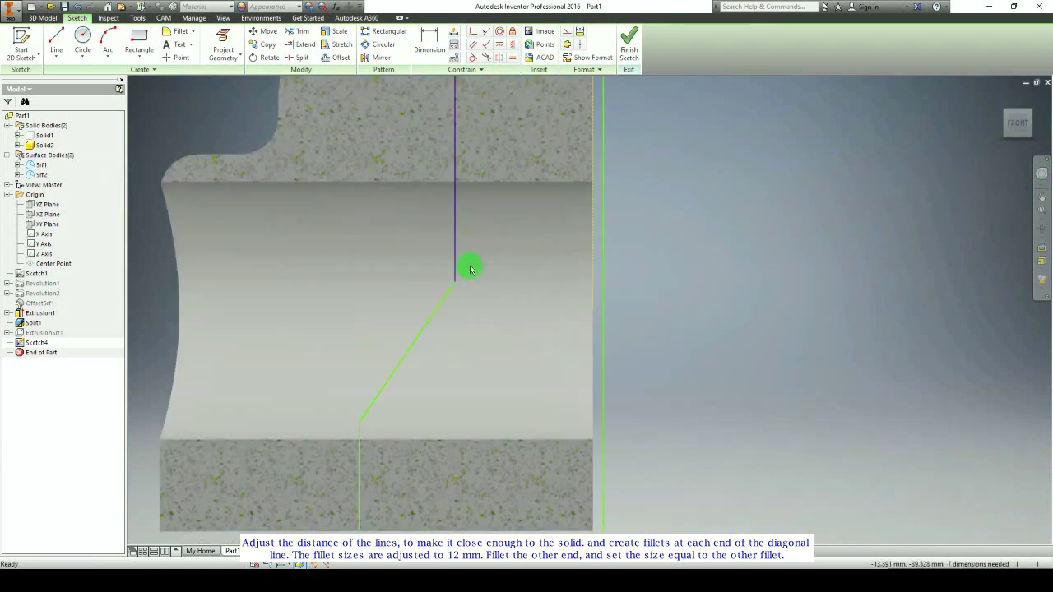
Step: Apply a 4.000 mm sketch fillet between the vertical line and the diagonal
{"action": "left_click", "coordinate": [181, 33]}
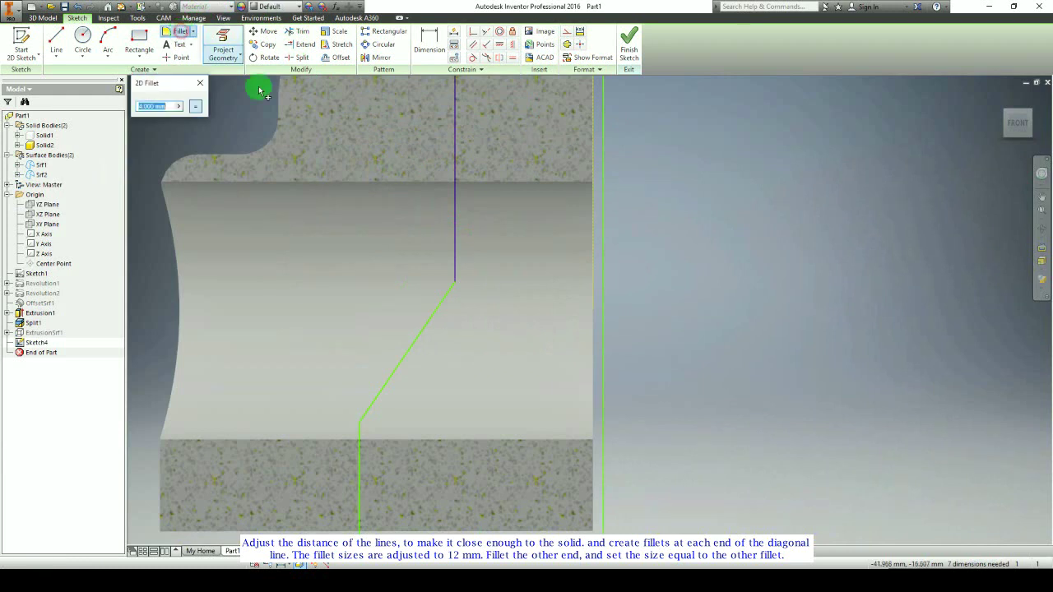
{"action": "left_click", "coordinate": [455, 286]}
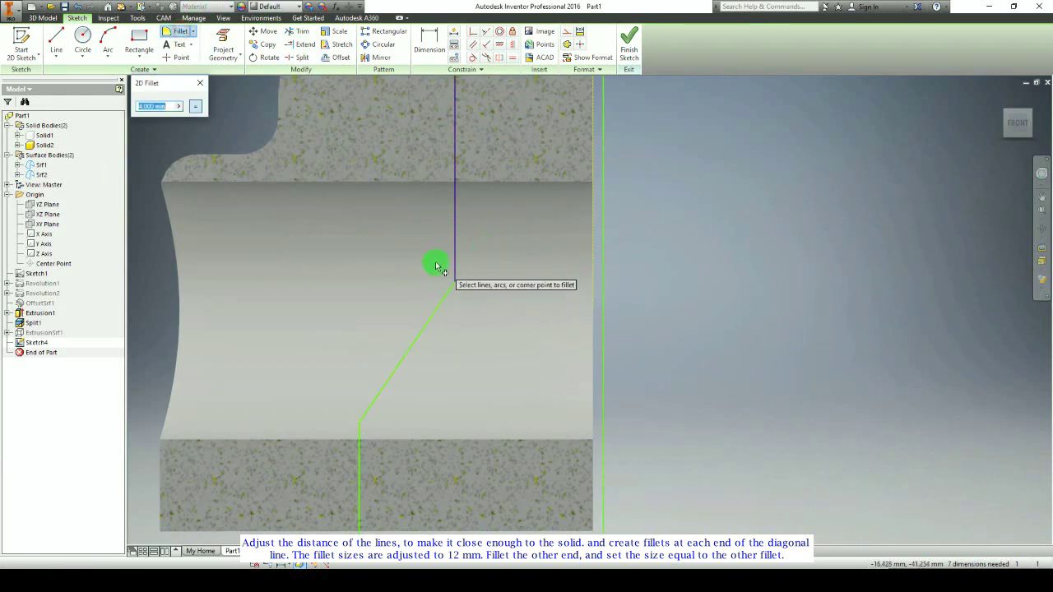
{"action": "key", "text": "Escape"}
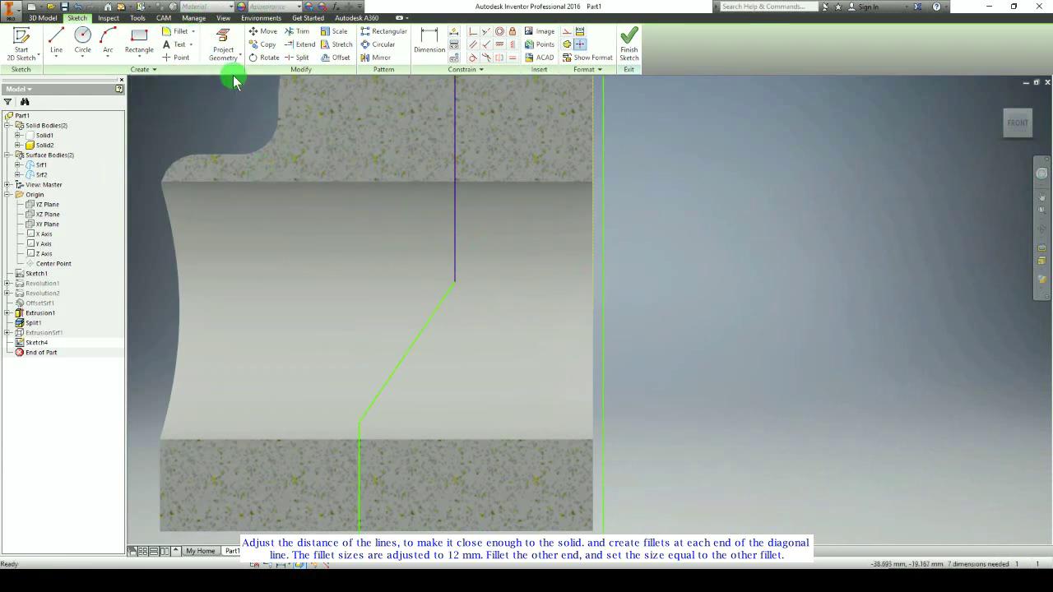
{"action": "left_click", "coordinate": [178, 32]}
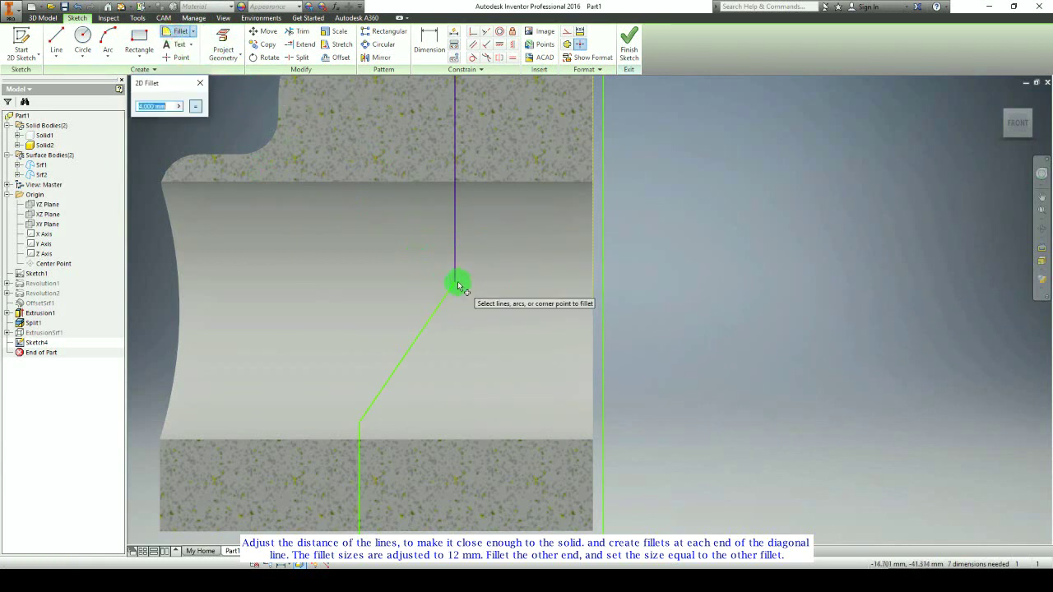
{"action": "left_click", "coordinate": [454, 272]}
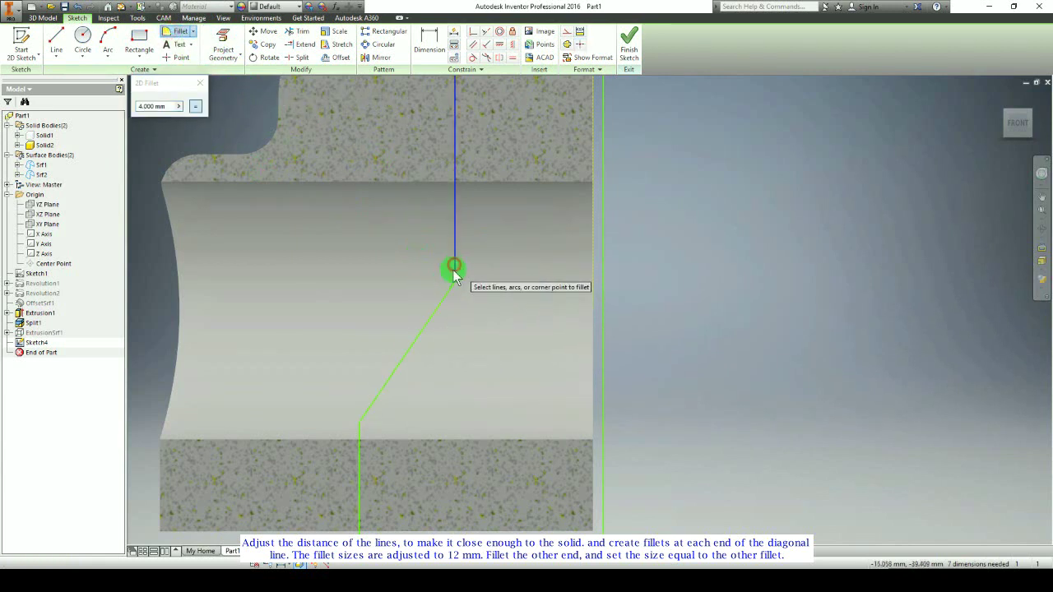
{"action": "left_click", "coordinate": [442, 303]}
{"action": "left_click", "coordinate": [448, 297]}
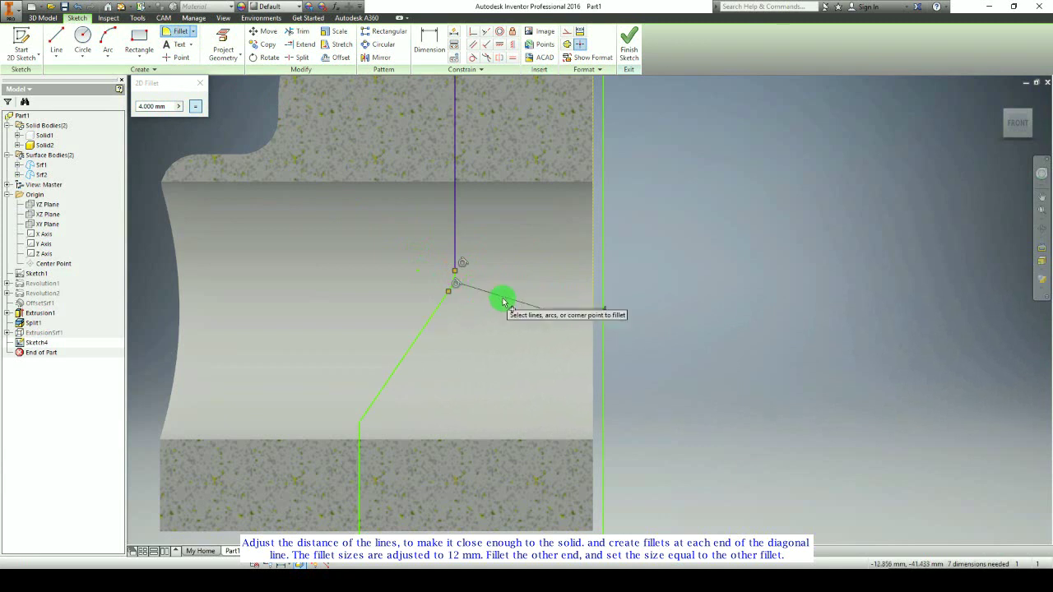
{"action": "key", "text": "Escape"}
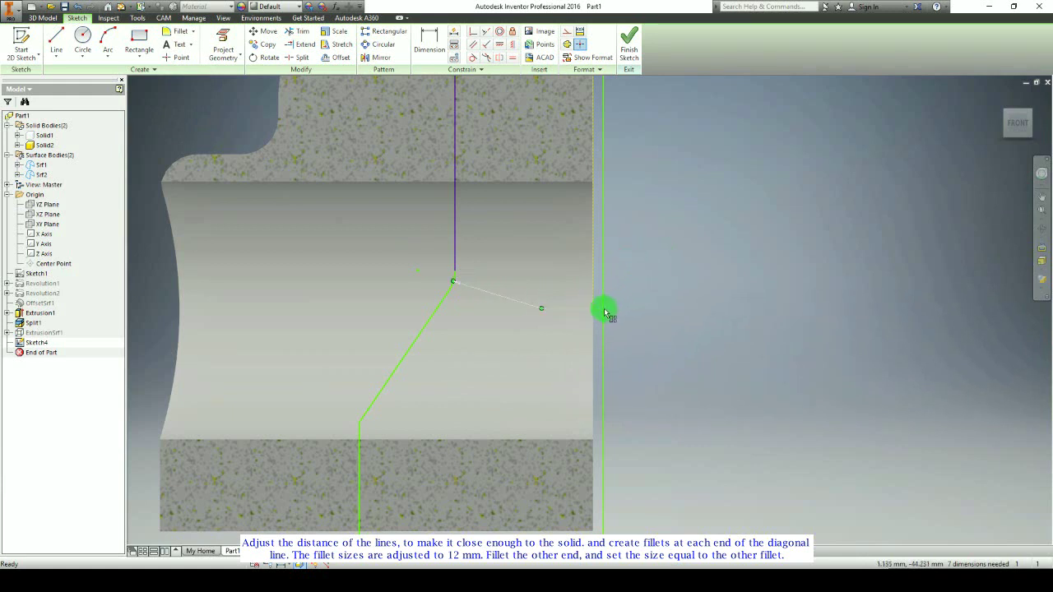
Step: Change the upper fillet's dimension on the diagonal line to 12 mm
{"action": "left_click", "coordinate": [604, 313]}
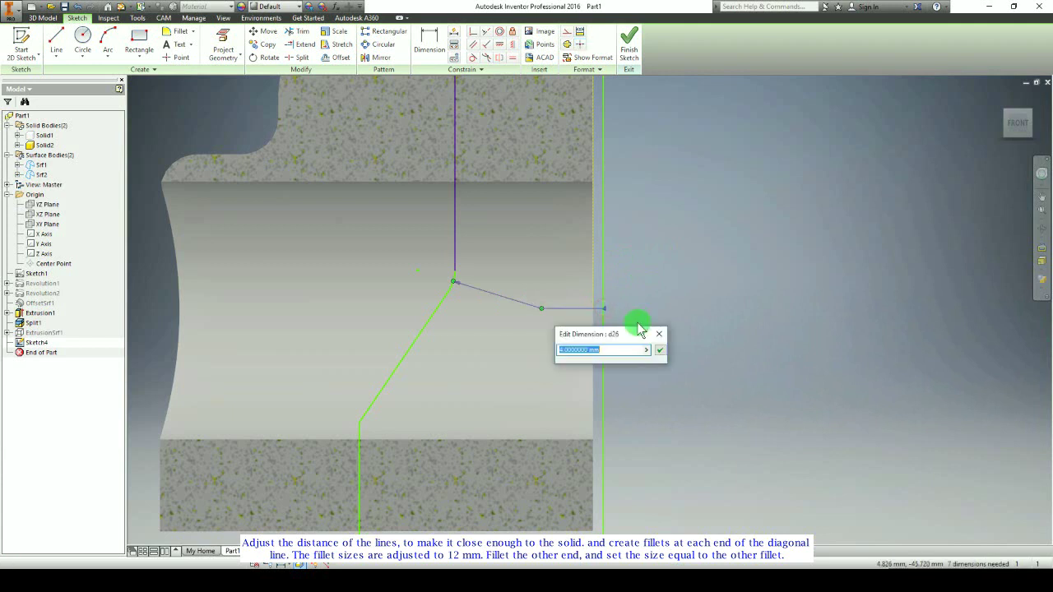
{"action": "key", "text": "Return"}
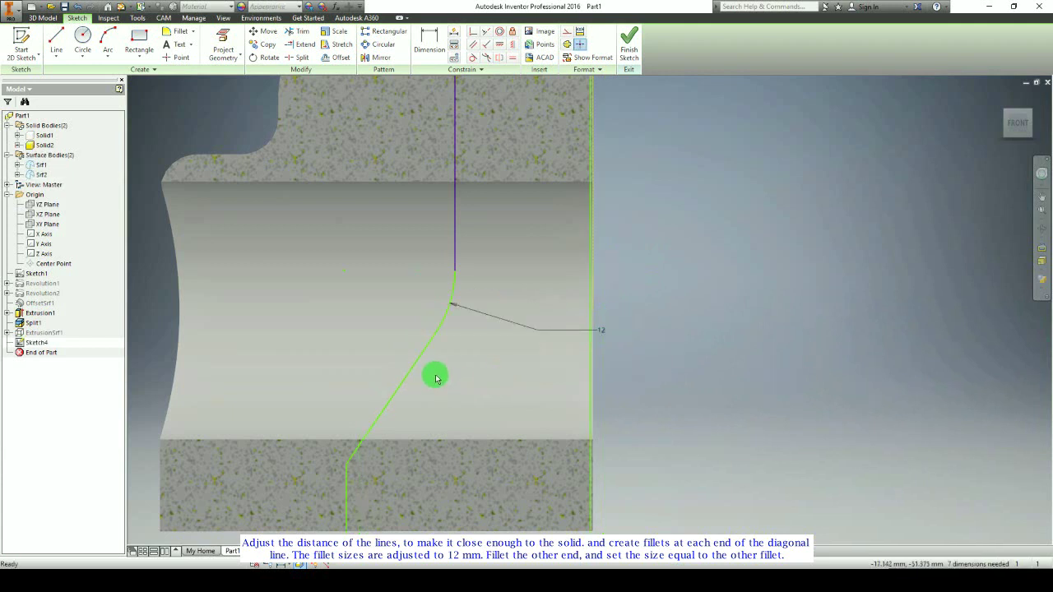
{"action": "middle_click_drag", "start_coordinate": [436, 379], "coordinate": [467, 248]}
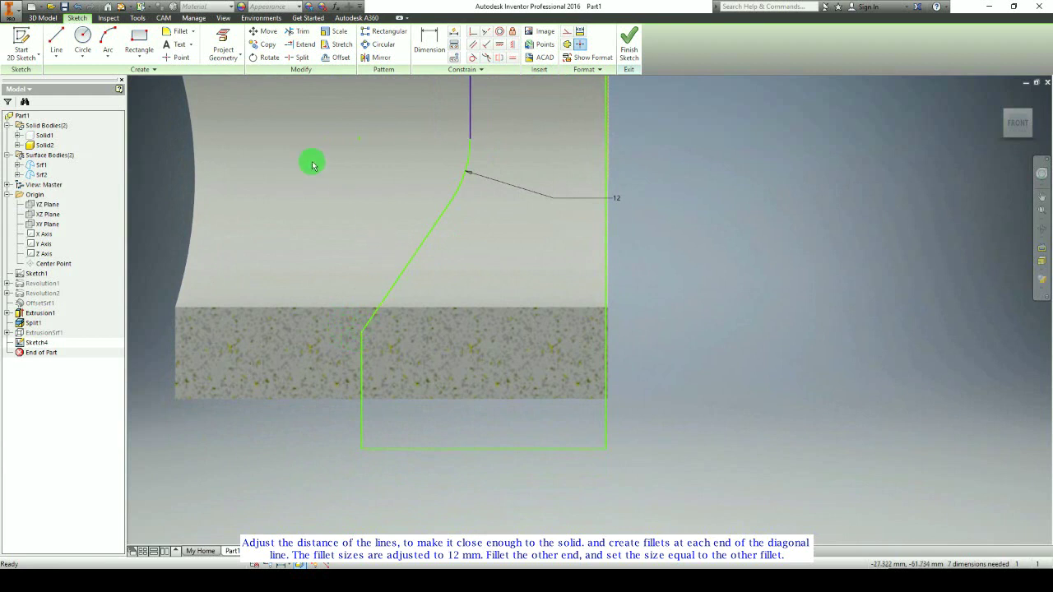
Step: Fillet the diagonal line's lower corner and link its size to the upper fillet (d26)
{"action": "left_click", "coordinate": [177, 31]}
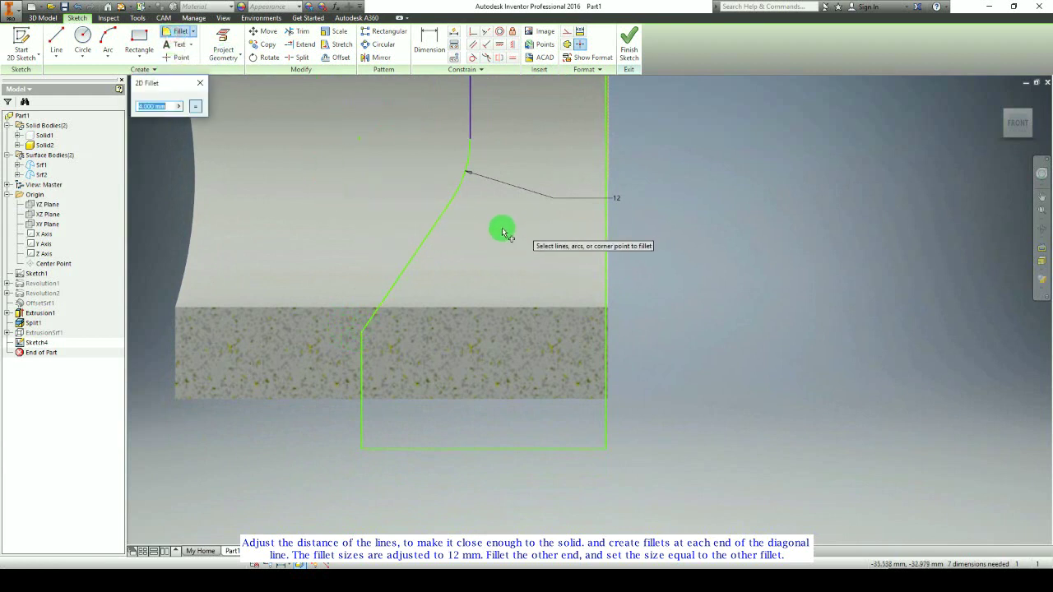
{"action": "left_click", "coordinate": [369, 329]}
{"action": "left_click", "coordinate": [362, 346]}
{"action": "key", "text": "Escape"}
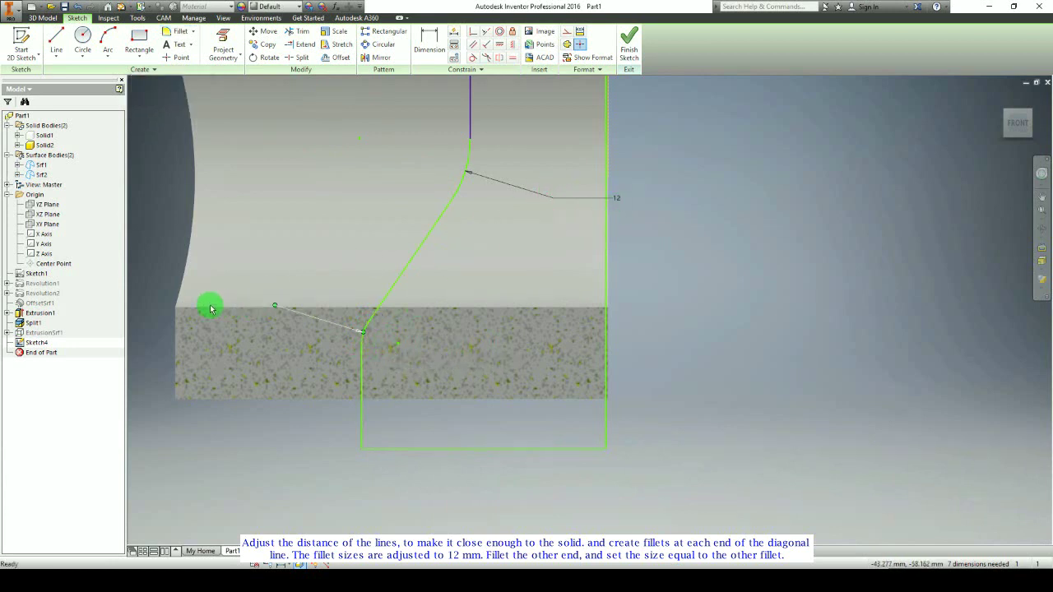
{"action": "double_click", "coordinate": [211, 308]}
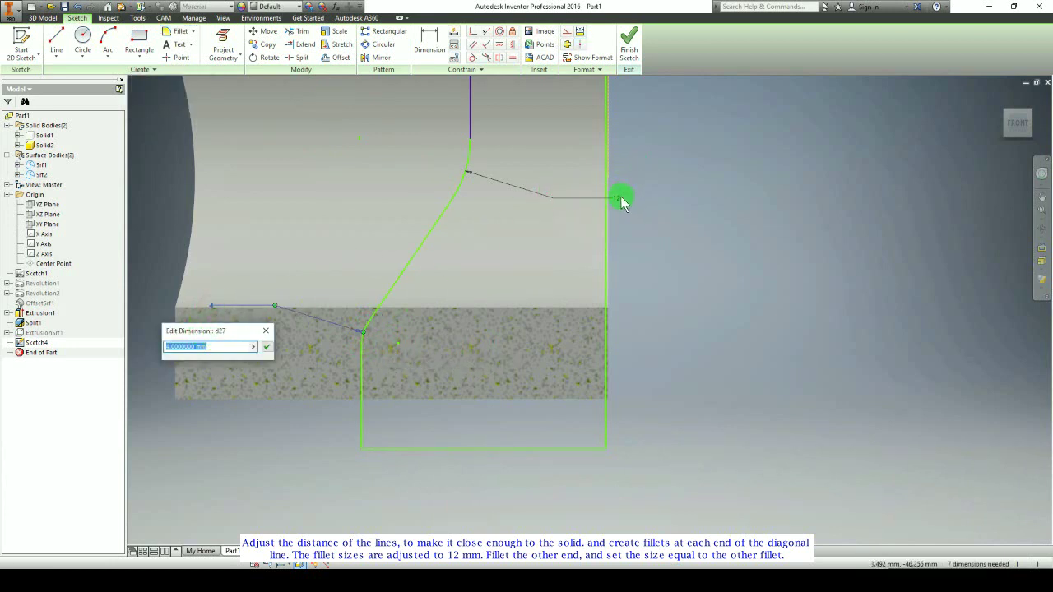
{"action": "left_click", "coordinate": [266, 349]}
{"action": "left_click", "coordinate": [415, 358]}
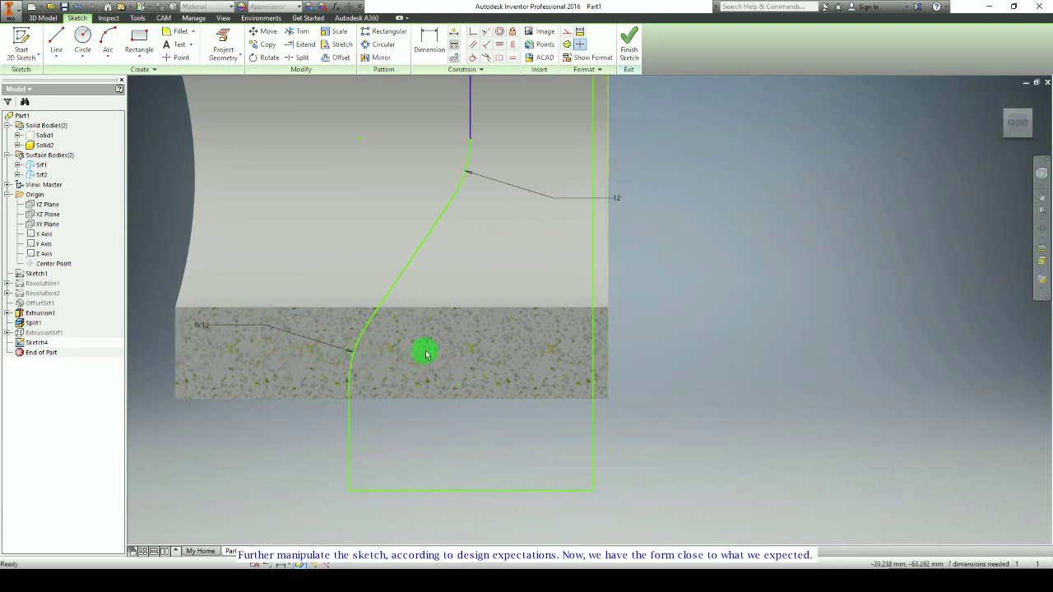
Step: Drag the spline endpoint, lower junction, bottom line and right side to reshape the outline
{"action": "scroll", "coordinate": [425, 354], "scroll_direction": "up", "scroll_amount": 2}
{"action": "scroll", "coordinate": [464, 198], "scroll_direction": "down", "scroll_amount": 2}
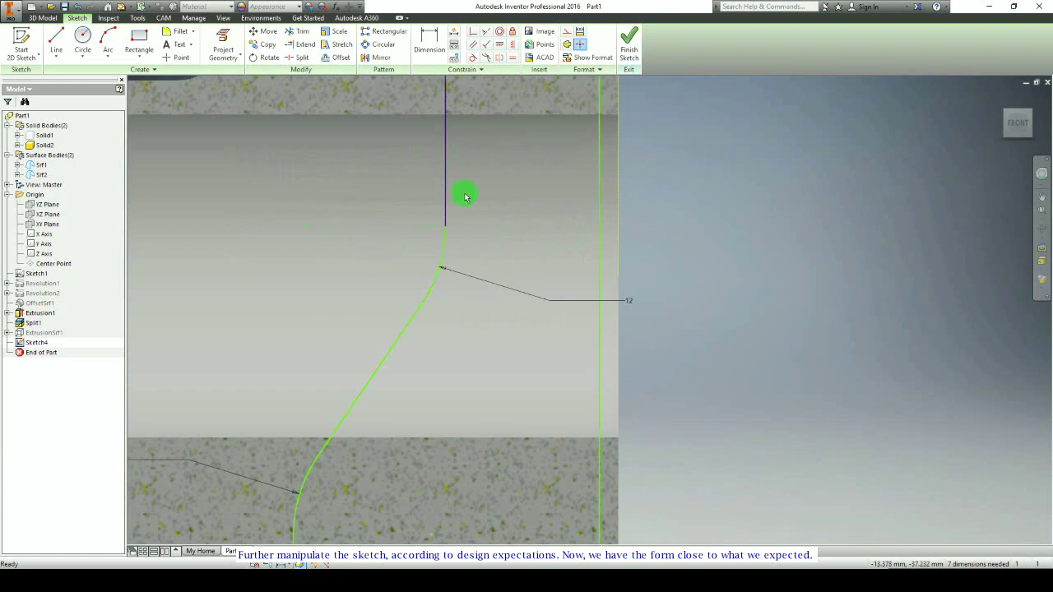
{"action": "left_click_drag", "start_coordinate": [446, 229], "coordinate": [453, 191]}
{"action": "scroll", "coordinate": [458, 331], "scroll_direction": "up", "scroll_amount": 2}
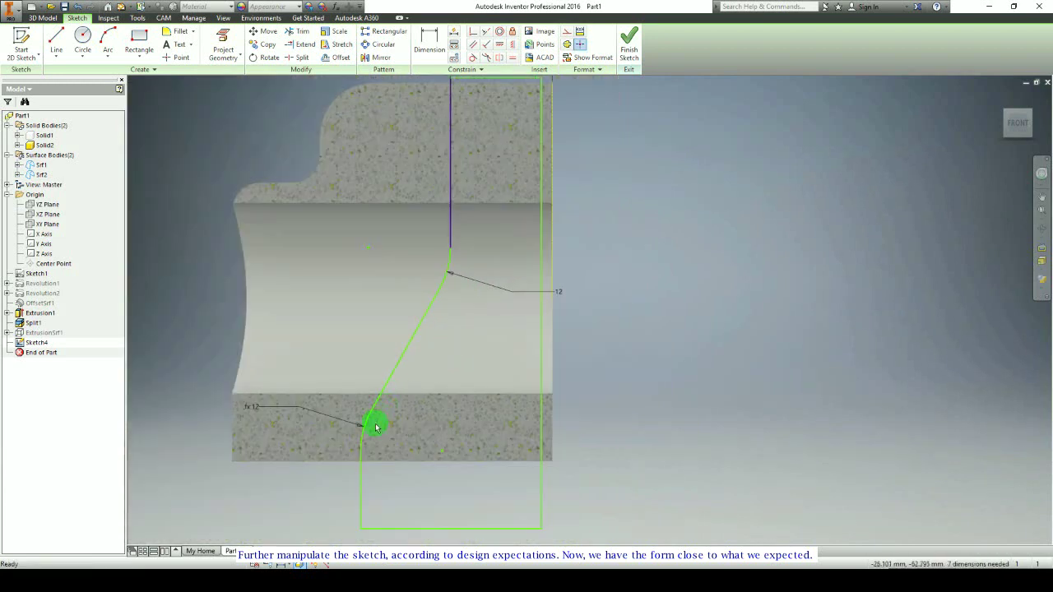
{"action": "left_click_drag", "start_coordinate": [362, 456], "coordinate": [357, 414]}
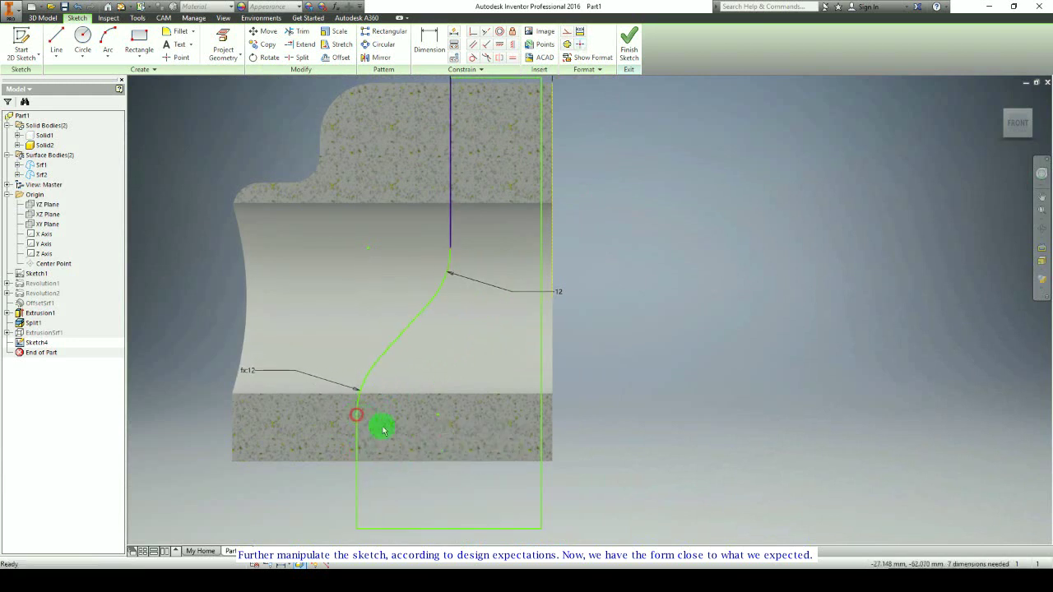
{"action": "left_click_drag", "start_coordinate": [451, 527], "coordinate": [448, 465]}
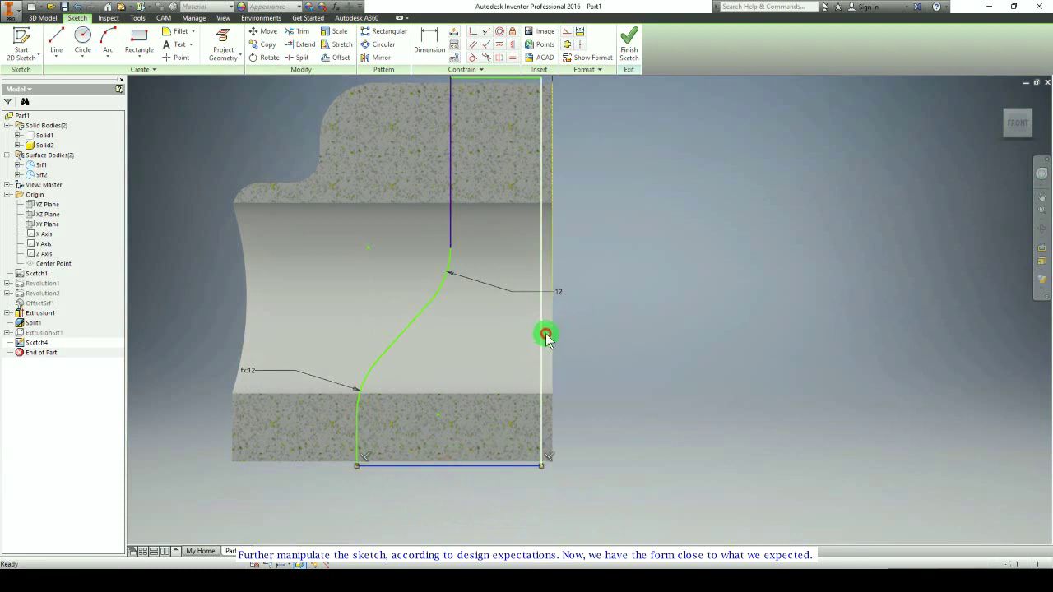
{"action": "left_click_drag", "start_coordinate": [546, 336], "coordinate": [561, 346]}
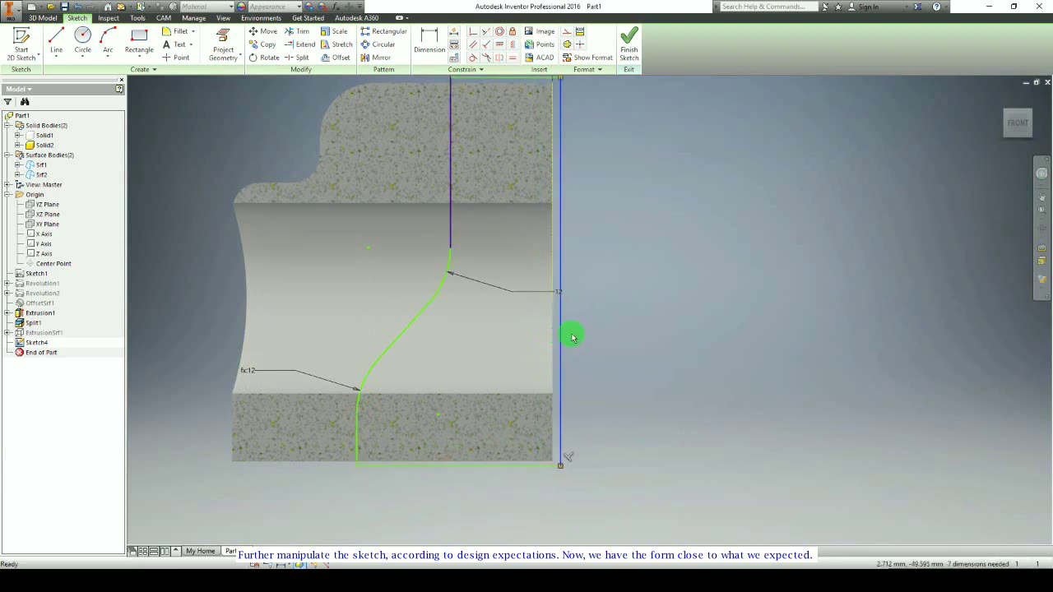
Step: Refine the S-curve by sliding a spline point down and nudging the bottom line up
{"action": "mouse_move", "coordinate": [405, 368]}
{"action": "middle_mouse_down"}
{"action": "mouse_move", "coordinate": [447, 399]}
{"action": "mouse_move", "coordinate": [442, 440]}
{"action": "middle_mouse_up"}
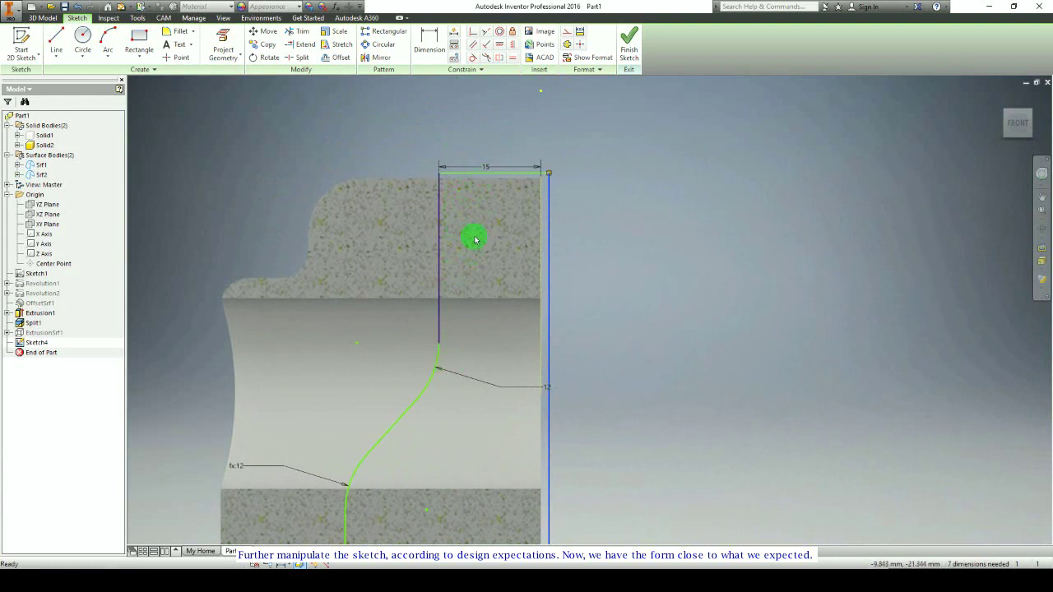
{"action": "scroll", "coordinate": [449, 395], "scroll_direction": "up", "scroll_amount": 4}
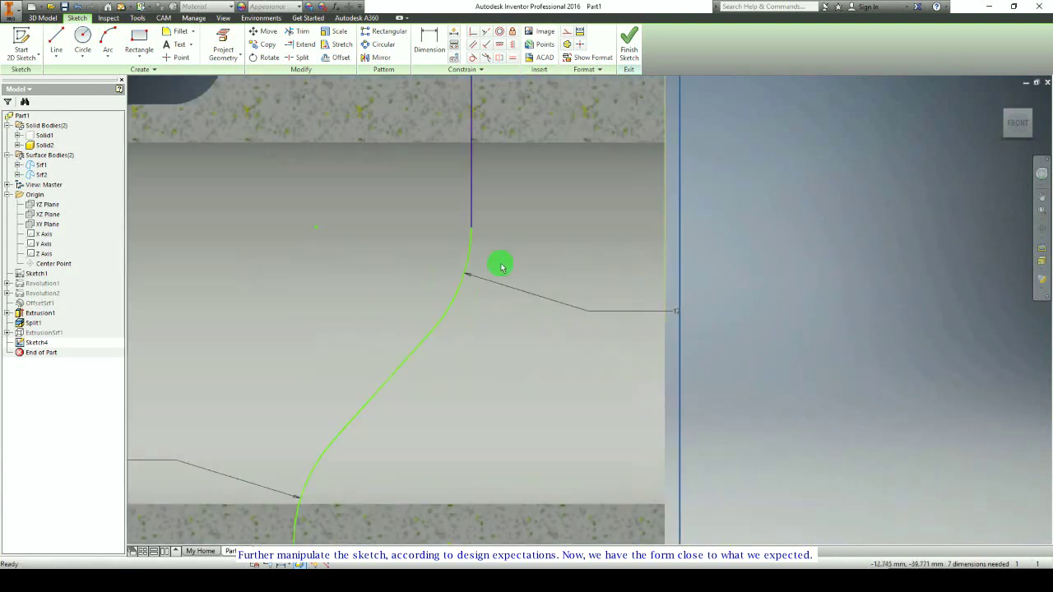
{"action": "left_click_drag", "start_coordinate": [472, 231], "coordinate": [466, 304]}
{"action": "scroll", "coordinate": [468, 381], "scroll_direction": "down", "scroll_amount": 3}
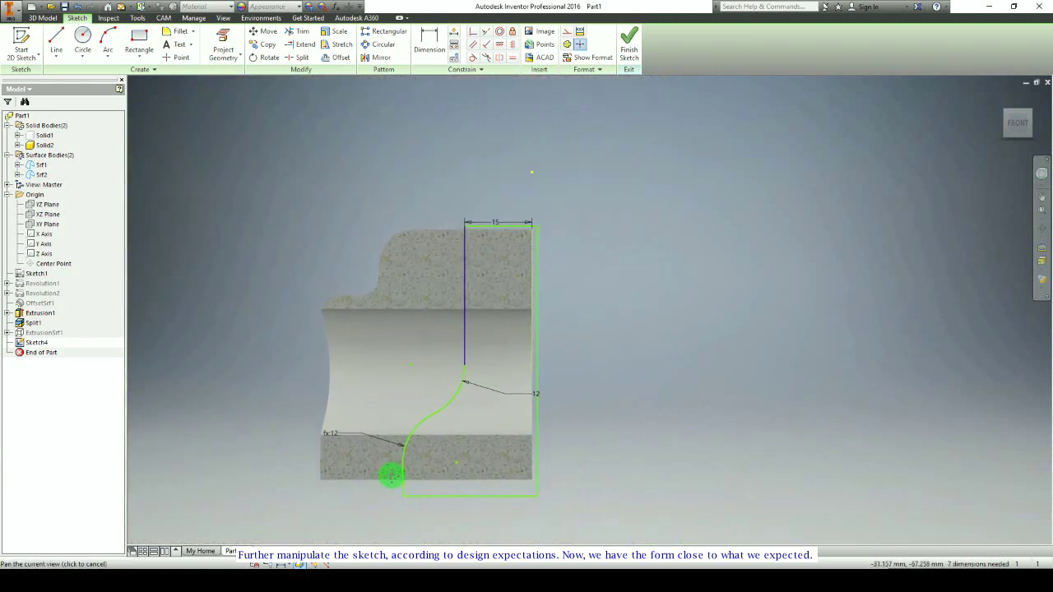
{"action": "scroll", "coordinate": [416, 465], "scroll_direction": "up", "scroll_amount": 3}
{"action": "scroll", "coordinate": [417, 465], "scroll_direction": "up", "scroll_amount": 2}
{"action": "scroll", "coordinate": [507, 473], "scroll_direction": "down", "scroll_amount": 2}
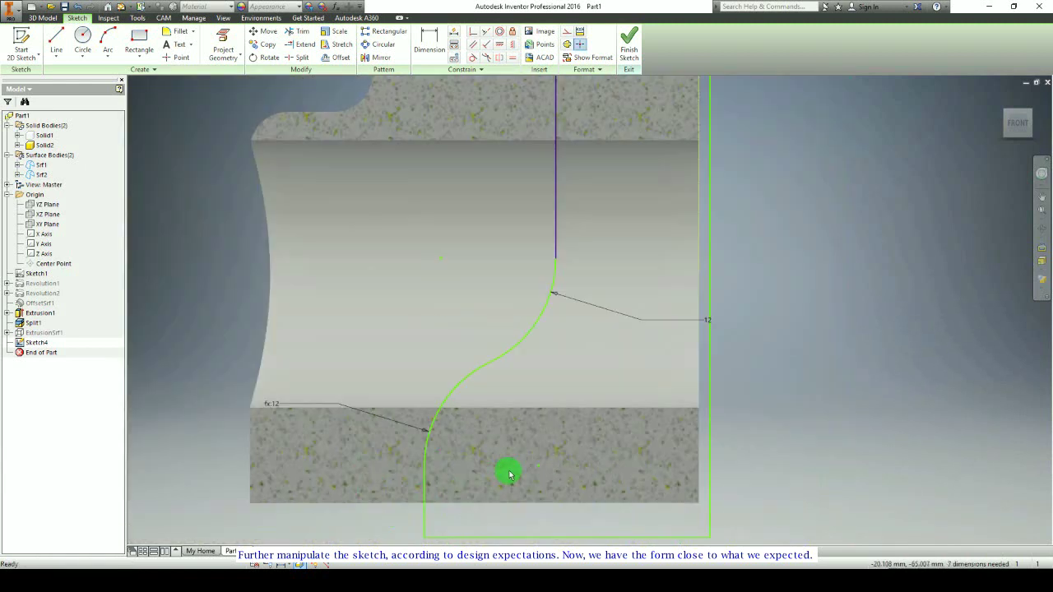
{"action": "scroll", "coordinate": [510, 473], "scroll_direction": "down", "scroll_amount": 2}
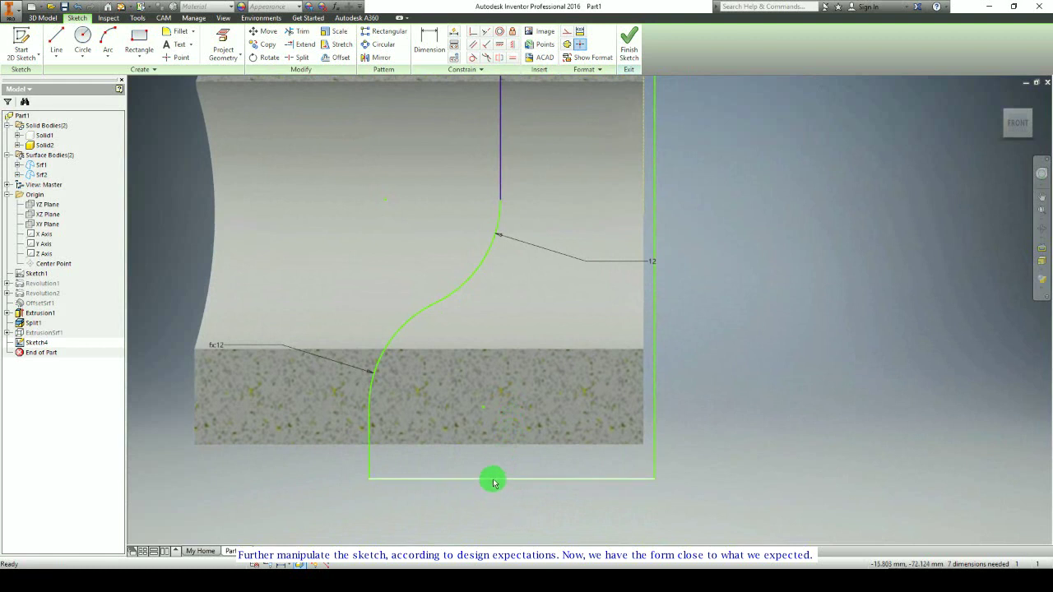
{"action": "left_click_drag", "start_coordinate": [492, 479], "coordinate": [494, 453]}
{"action": "left_click", "coordinate": [500, 479]}
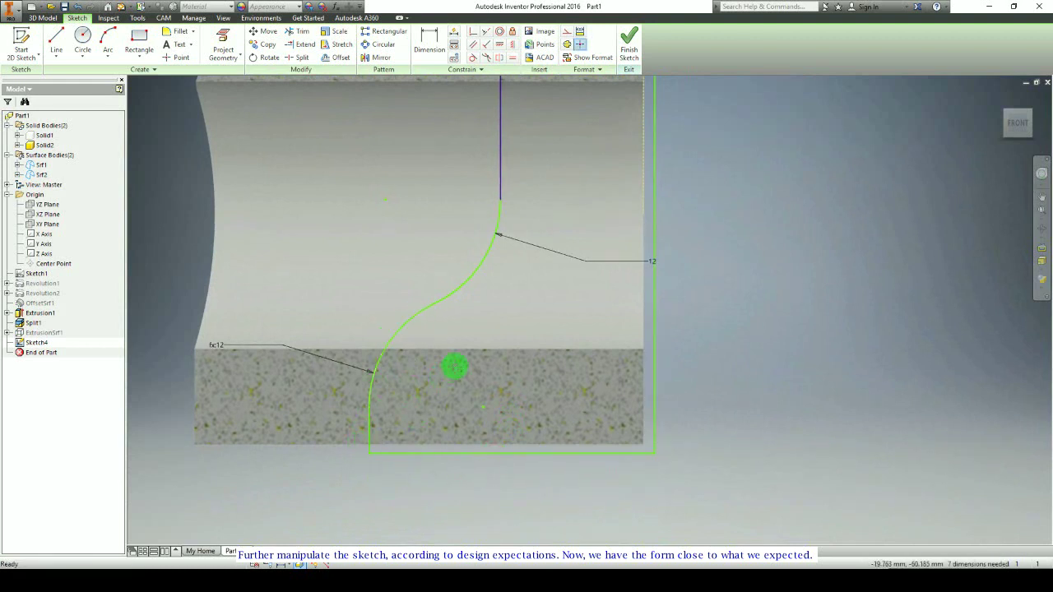
{"action": "scroll", "coordinate": [455, 368], "scroll_direction": "up", "scroll_amount": 3}
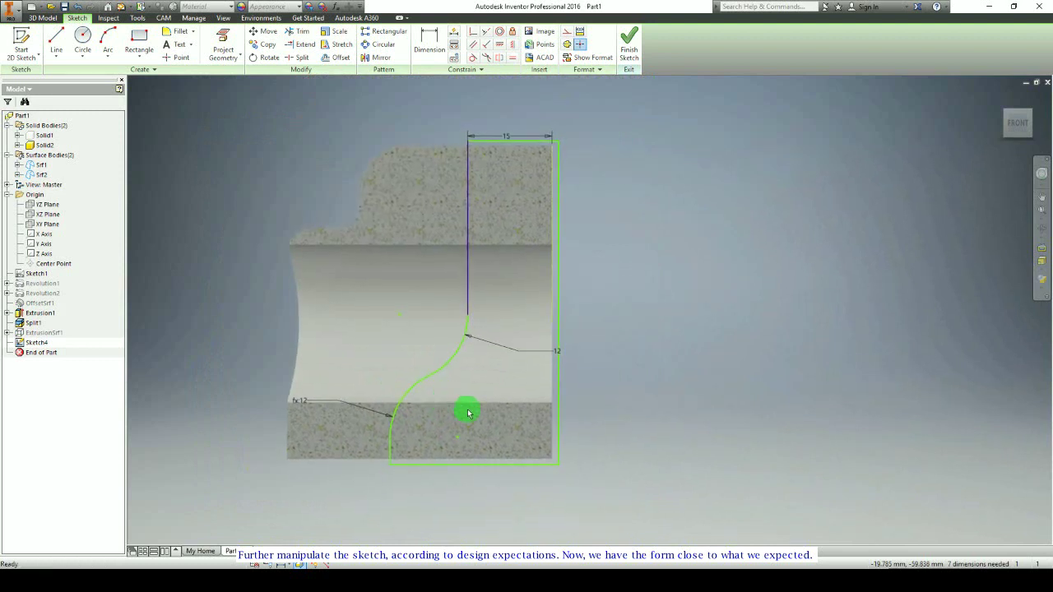
{"action": "mouse_move", "coordinate": [467, 413]}
{"action": "middle_mouse_down", "text": "shift"}
{"action": "mouse_move", "coordinate": [416, 414]}
{"action": "mouse_move", "coordinate": [380, 442]}
{"action": "mouse_move", "coordinate": [404, 423]}
{"action": "mouse_move", "coordinate": [393, 417]}
{"action": "middle_mouse_up", "text": "shift"}
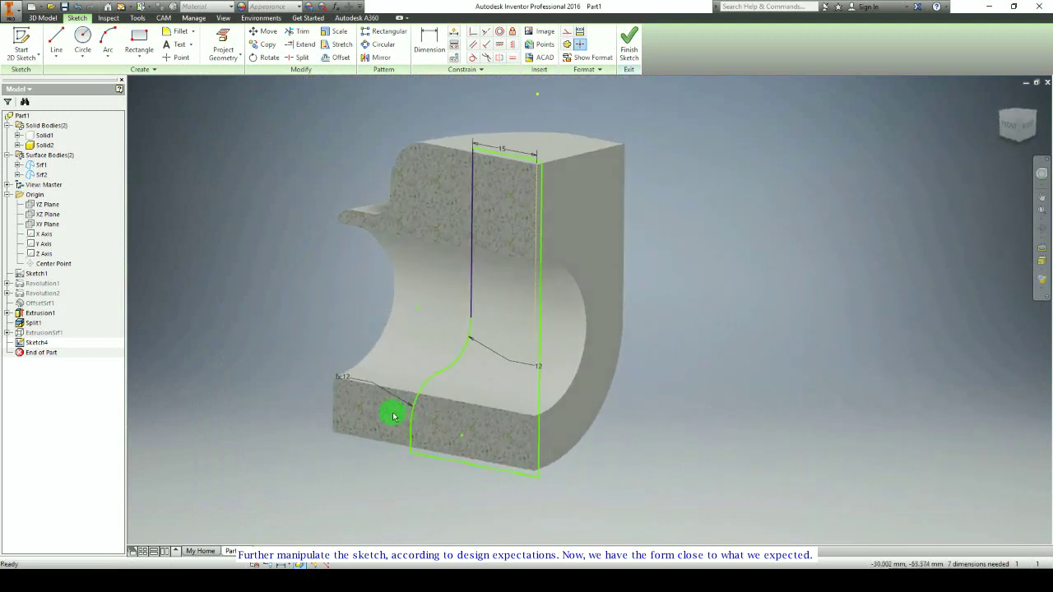
Step: Extrude the sketch profile as a one-sided 26.750 mm cut
{"action": "left_click", "coordinate": [42, 17]}
{"action": "left_click", "coordinate": [55, 42]}
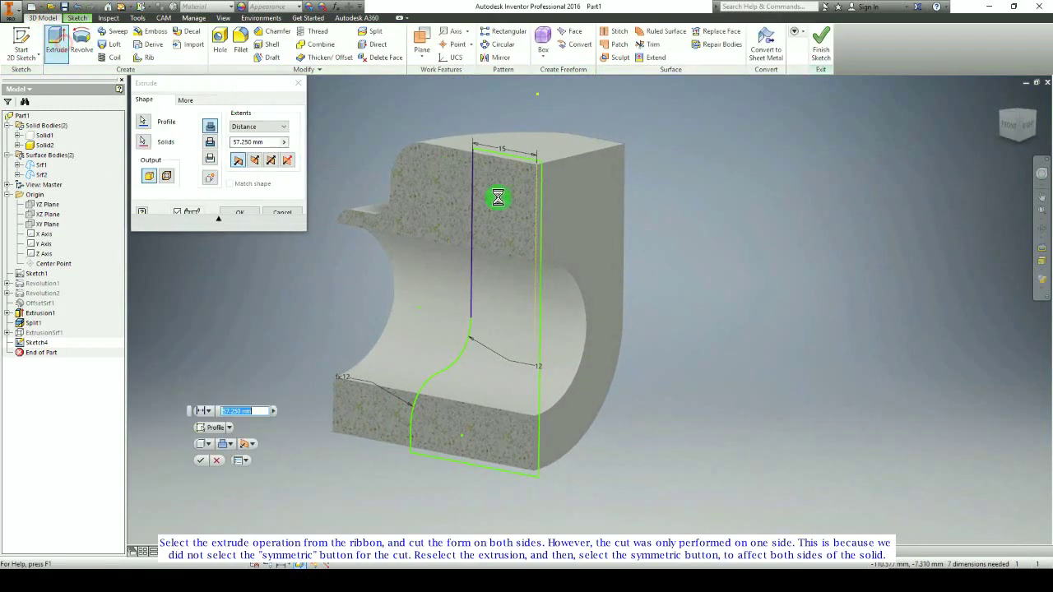
{"action": "left_click", "coordinate": [211, 144]}
{"action": "middle_click_drag", "start_coordinate": [418, 282], "coordinate": [463, 315], "text": "shift"}
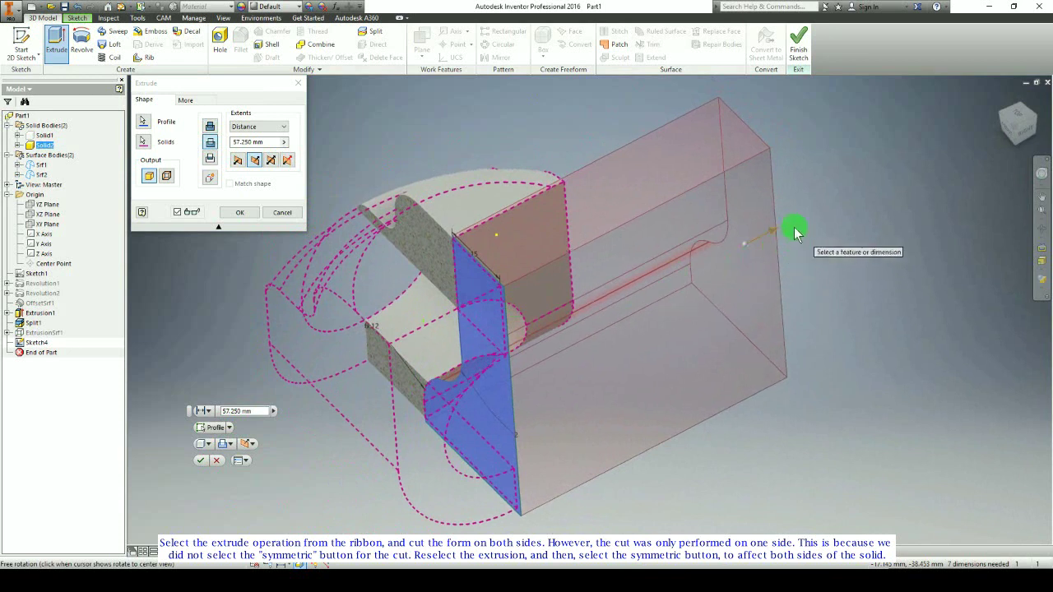
{"action": "left_click_drag", "start_coordinate": [773, 228], "coordinate": [633, 306]}
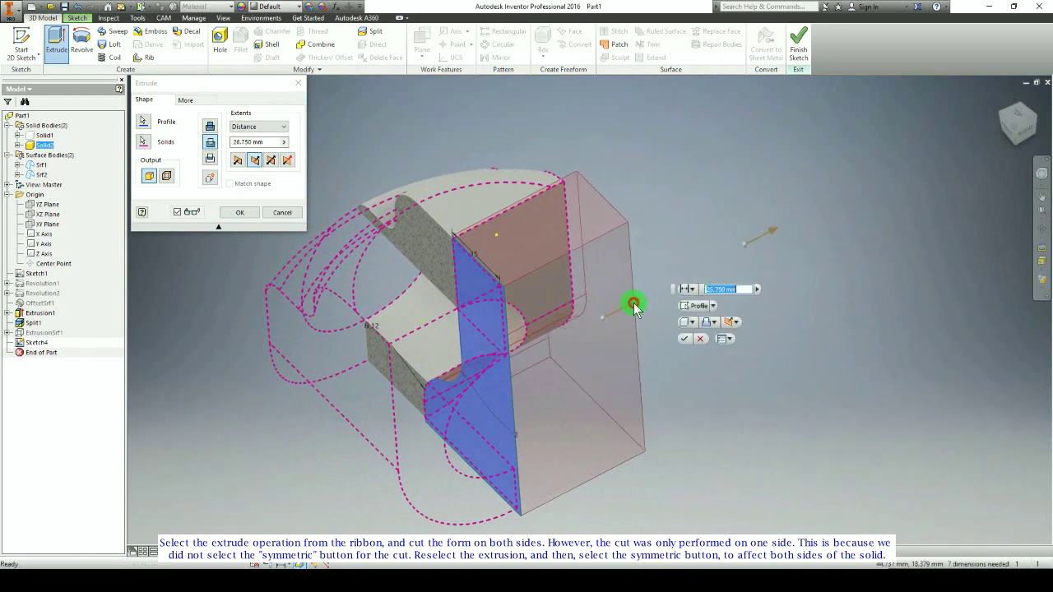
{"action": "left_click", "coordinate": [241, 212]}
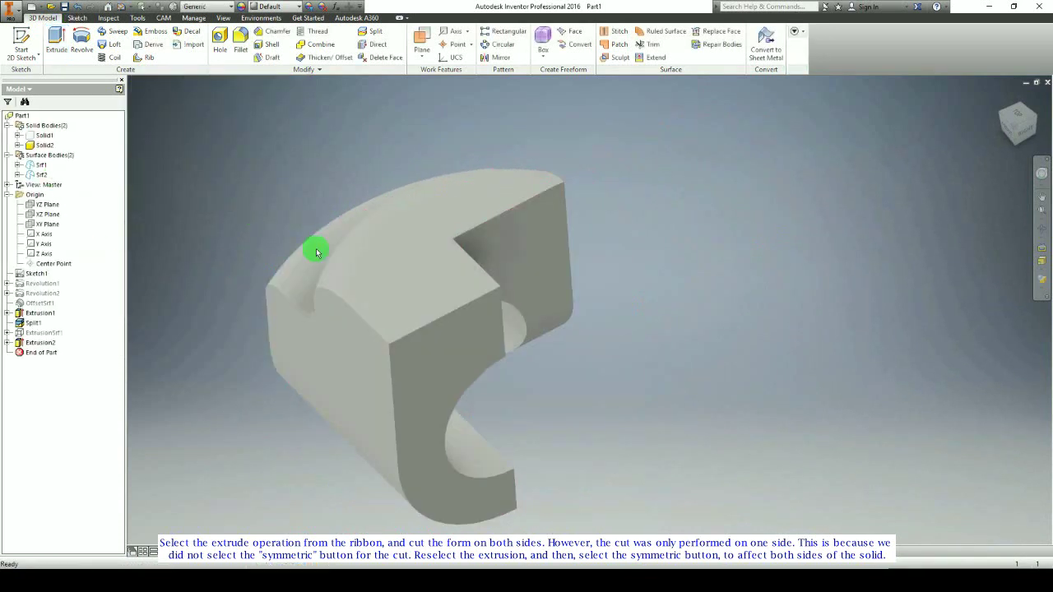
{"action": "middle_click_drag", "start_coordinate": [316, 251], "coordinate": [370, 354], "text": "shift"}
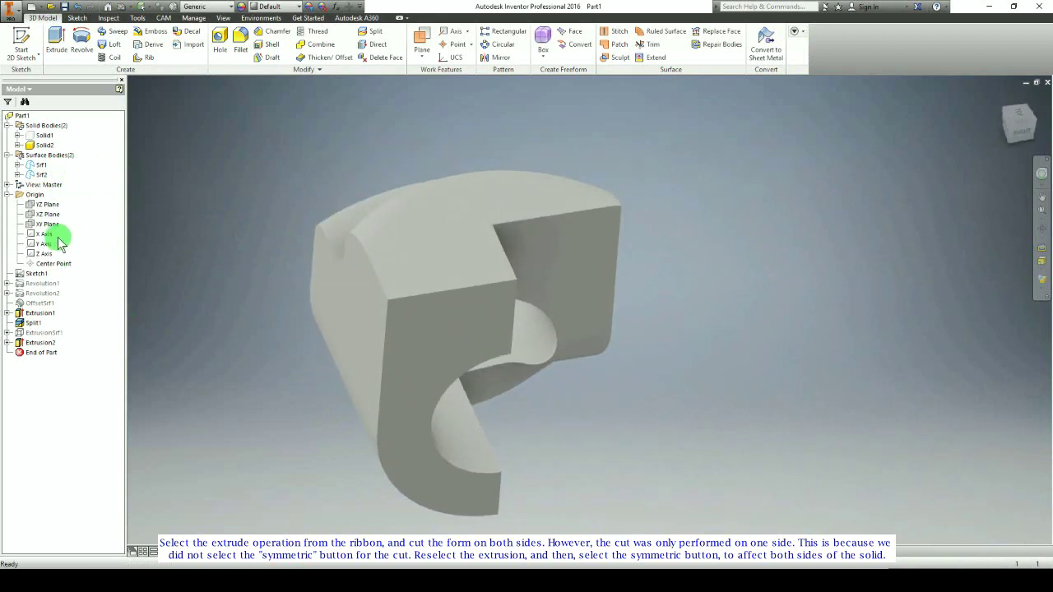
Step: Edit Extrusion2 into a symmetric cut of 53.500 mm total
{"action": "double_click", "coordinate": [20, 342]}
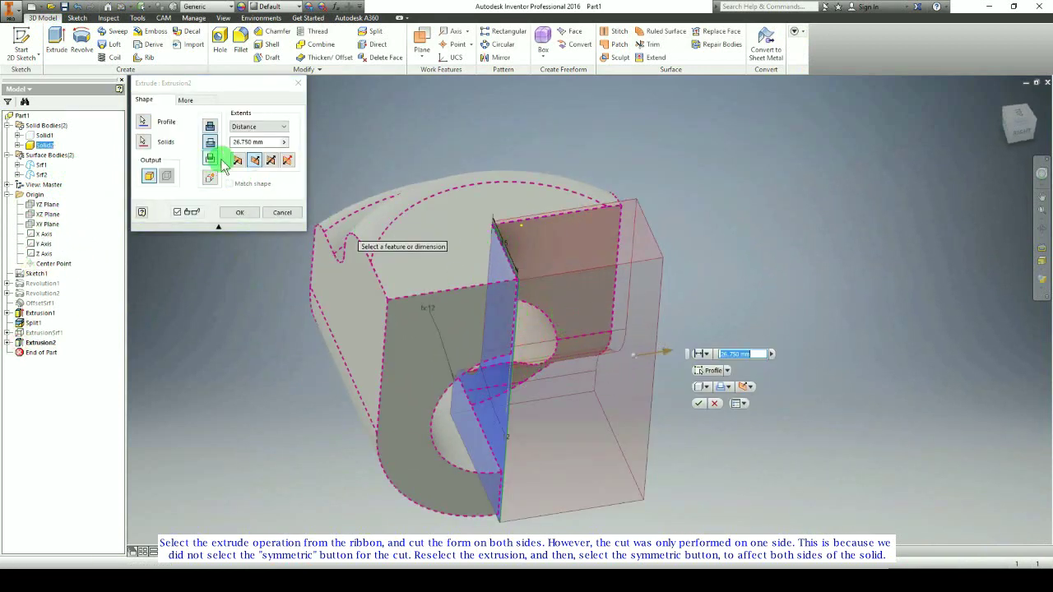
{"action": "left_click", "coordinate": [270, 162]}
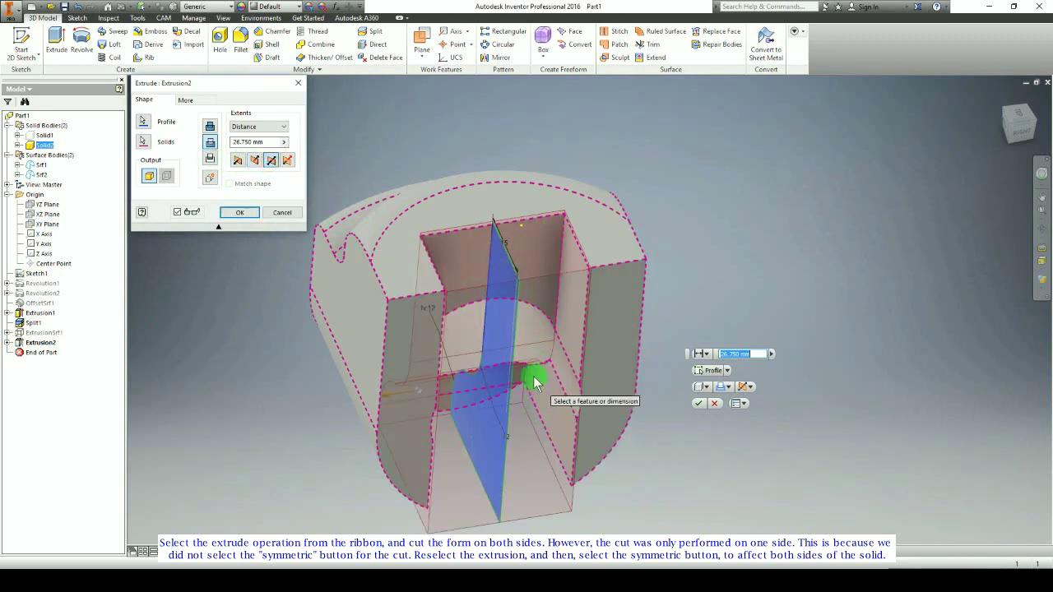
{"action": "left_click_drag", "start_coordinate": [382, 397], "coordinate": [317, 404]}
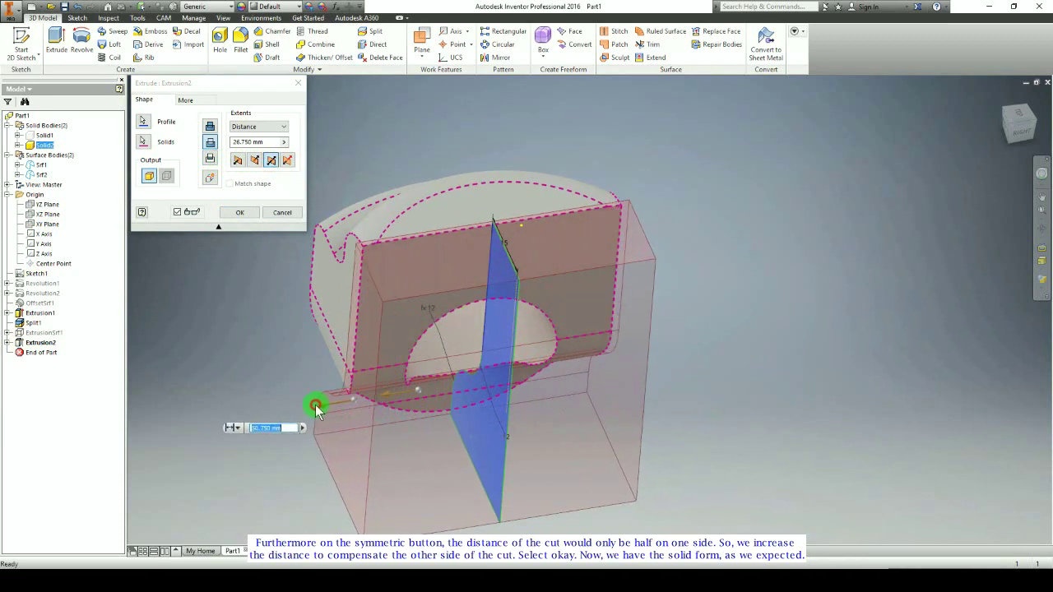
{"action": "left_click", "coordinate": [239, 212]}
{"action": "middle_click_drag", "start_coordinate": [583, 356], "coordinate": [761, 348], "text": "shift"}
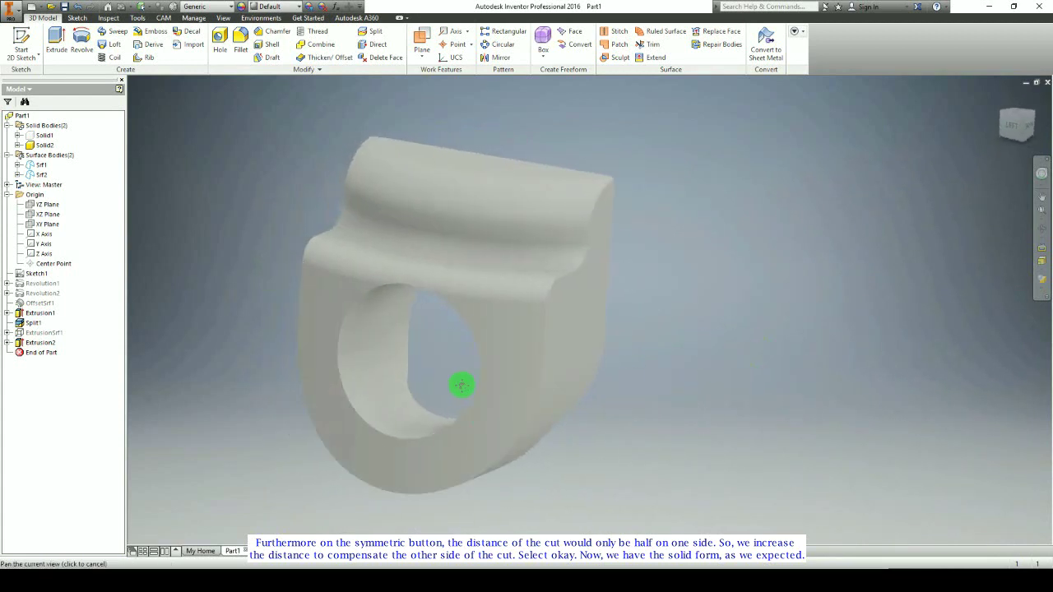
Step: Orbit around the part to get a clear view of the wrist-pin hole
{"action": "middle_click_drag", "start_coordinate": [462, 385], "coordinate": [411, 371], "text": "shift"}
{"action": "left_click", "coordinate": [423, 41]}
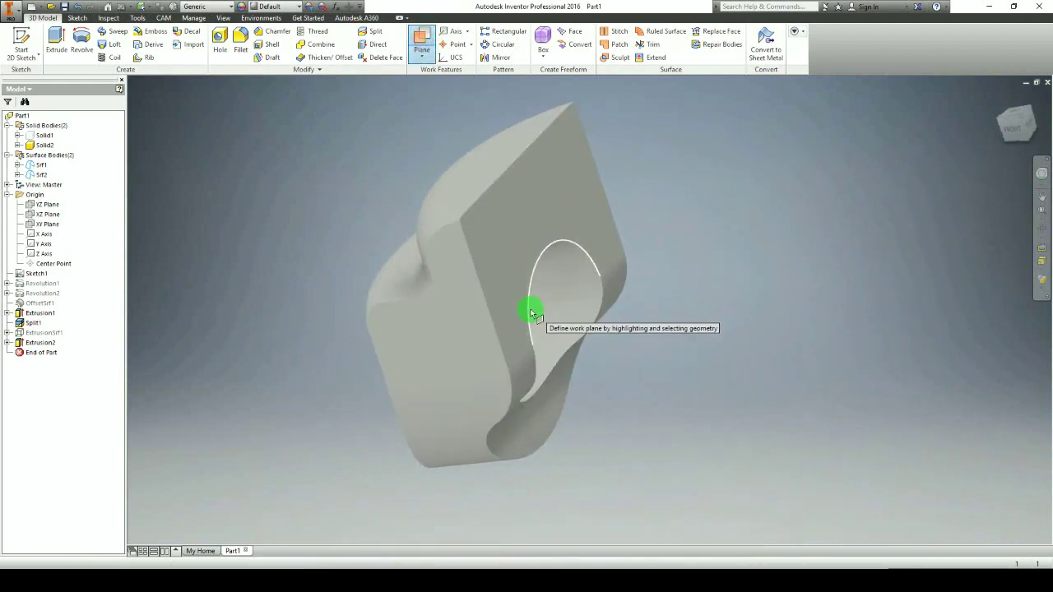
{"action": "middle_click_drag", "start_coordinate": [532, 305], "coordinate": [386, 365], "text": "shift"}
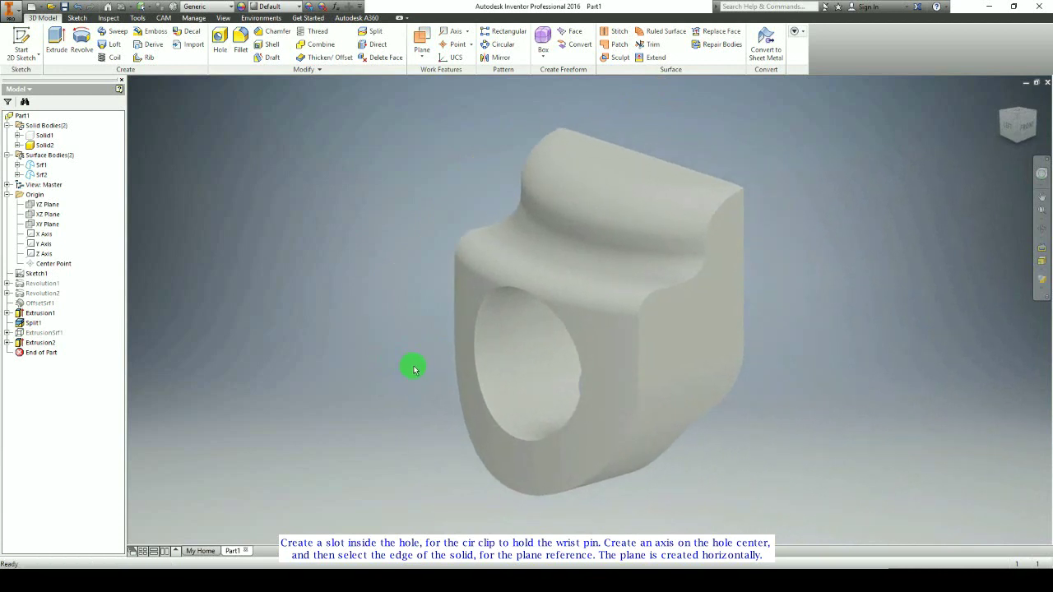
{"action": "middle_click_drag", "start_coordinate": [414, 369], "coordinate": [575, 349], "text": "shift"}
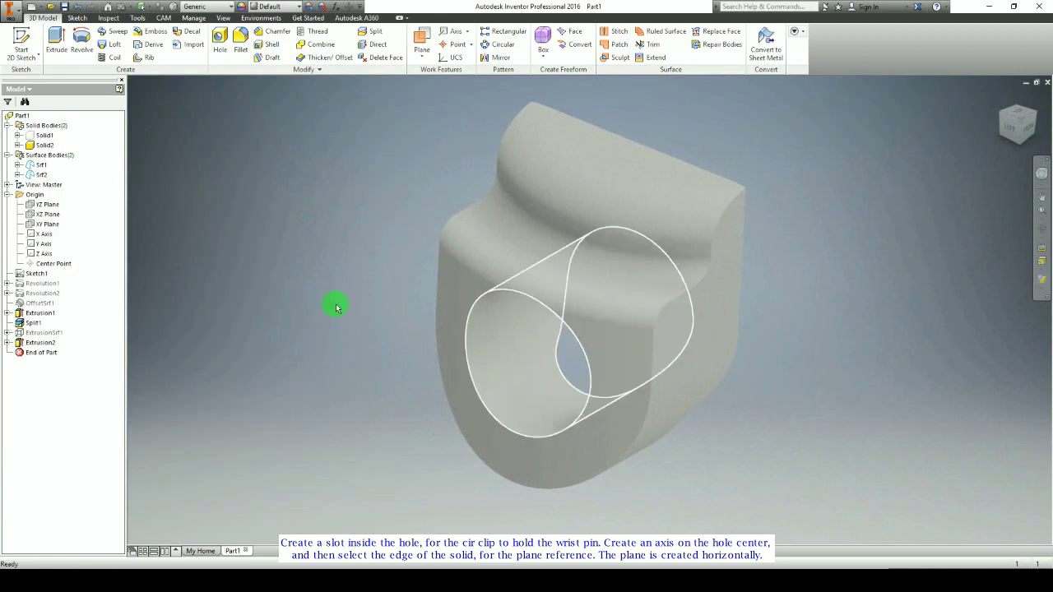
Step: Create Work Axis1 through the center of the wrist-pin hole
{"action": "left_click", "coordinate": [444, 33]}
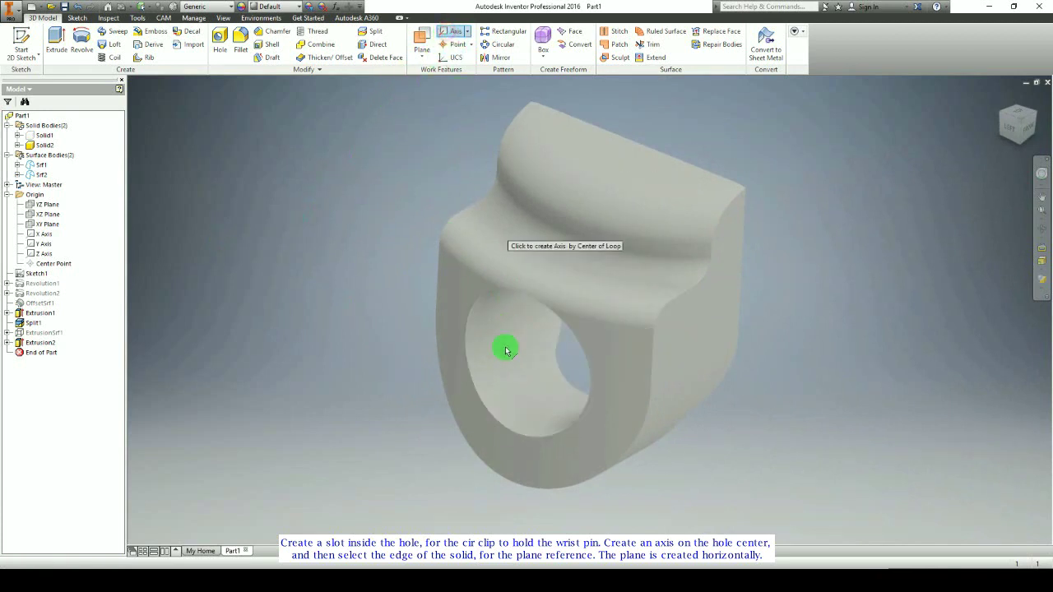
{"action": "left_click", "coordinate": [528, 370]}
{"action": "middle_click_drag", "start_coordinate": [491, 392], "coordinate": [461, 395], "text": "shift"}
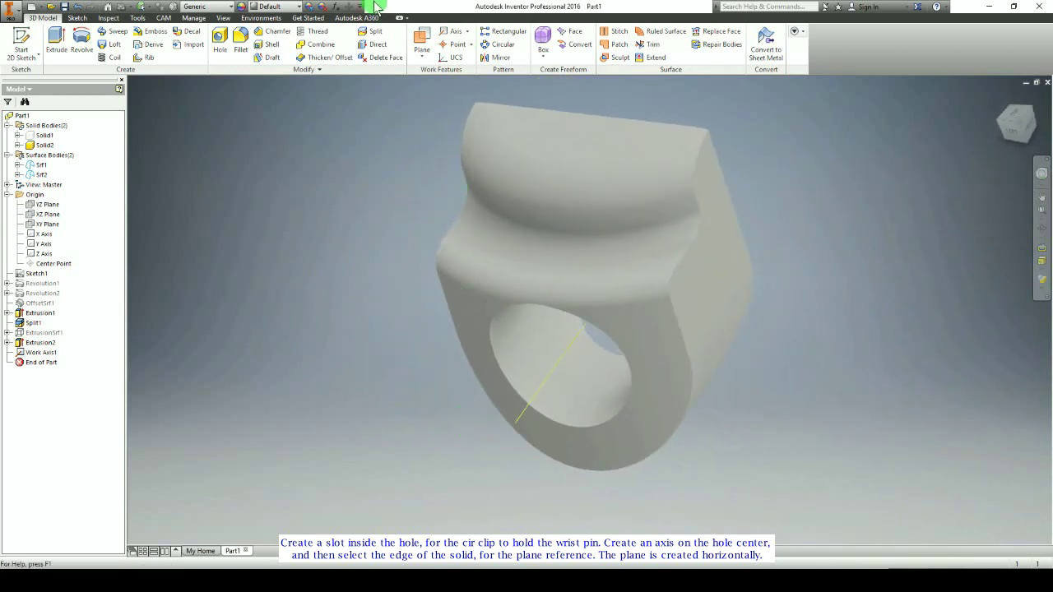
Step: Create Work Plane2 through the axis at 90° to the side face
{"action": "left_click", "coordinate": [422, 41]}
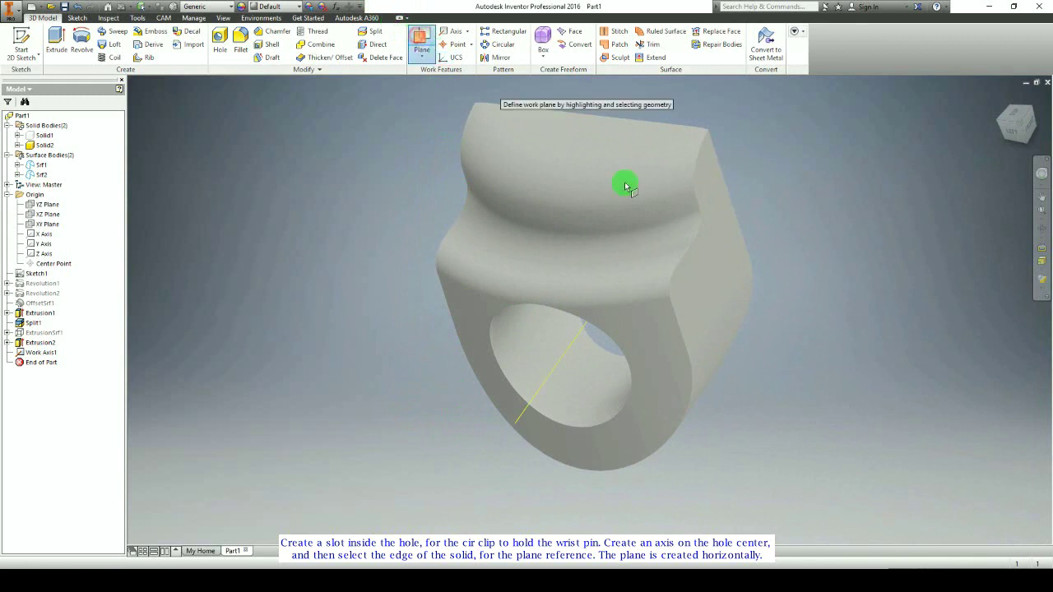
{"action": "left_click", "coordinate": [705, 292]}
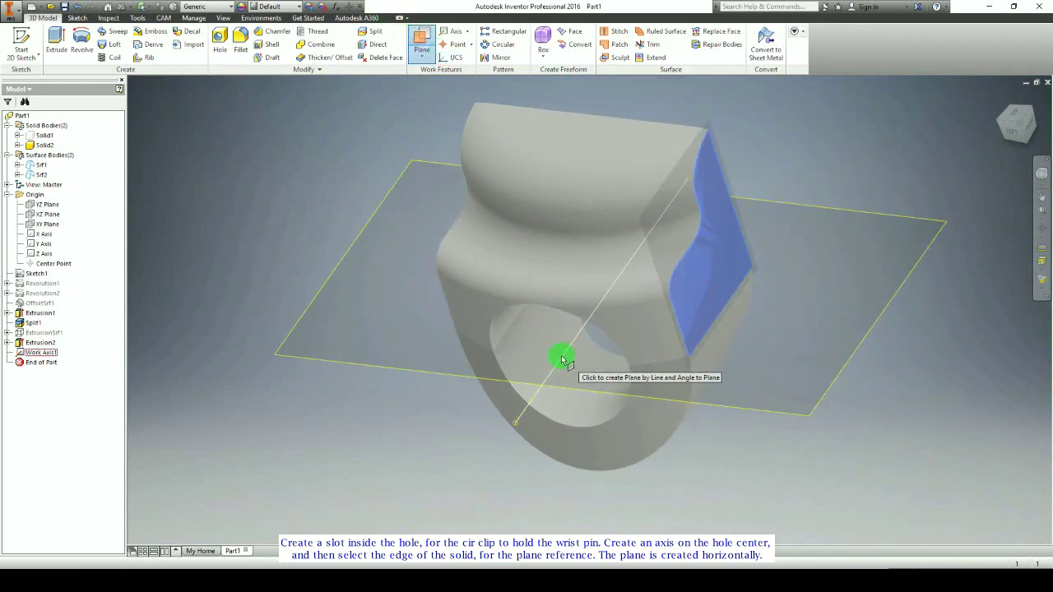
{"action": "left_click", "coordinate": [561, 358]}
{"action": "middle_click_drag", "start_coordinate": [633, 327], "coordinate": [591, 323], "text": "shift"}
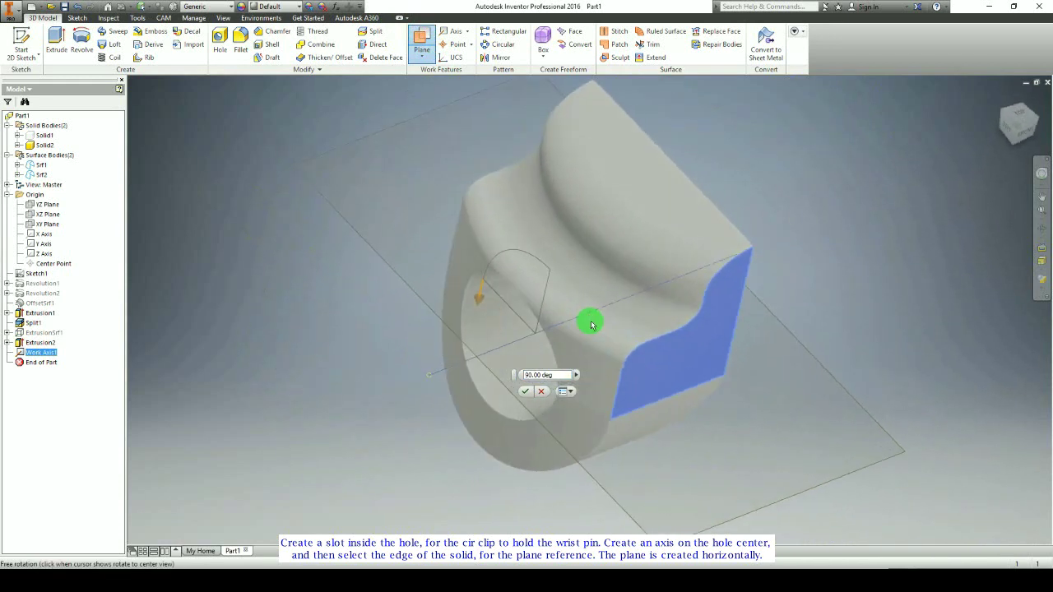
{"action": "left_click", "coordinate": [535, 393]}
{"action": "middle_click_drag", "start_coordinate": [512, 381], "coordinate": [496, 320], "text": "shift"}
Step: Start a sketch on Work Plane2, slice the part with F7 and face the sketch plane
{"action": "scroll", "coordinate": [496, 320], "scroll_direction": "up", "scroll_amount": 3}
{"action": "scroll", "coordinate": [496, 320], "scroll_direction": "down", "scroll_amount": 2}
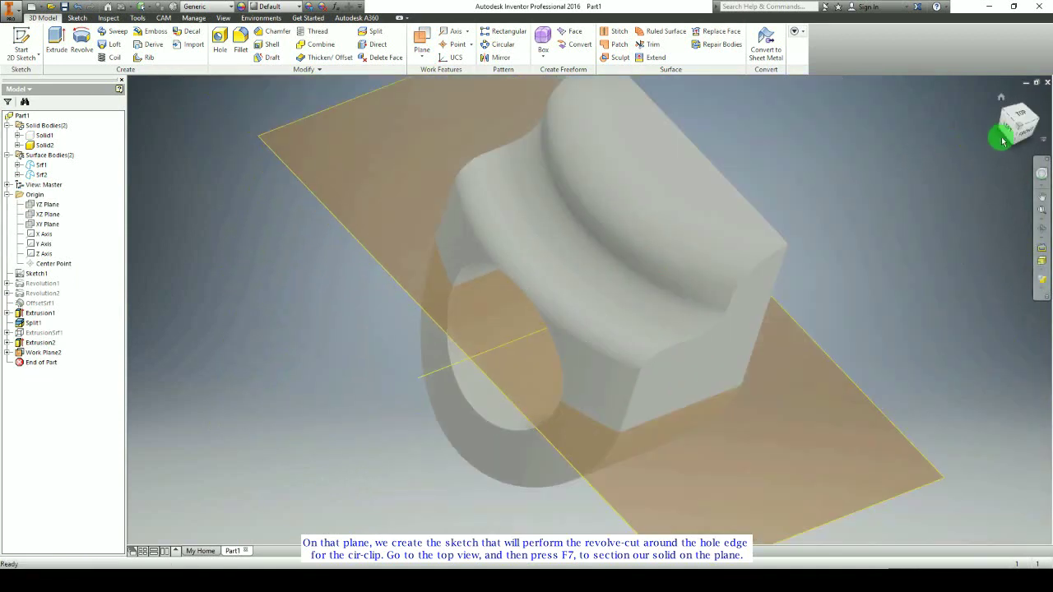
{"action": "left_click", "coordinate": [1022, 115]}
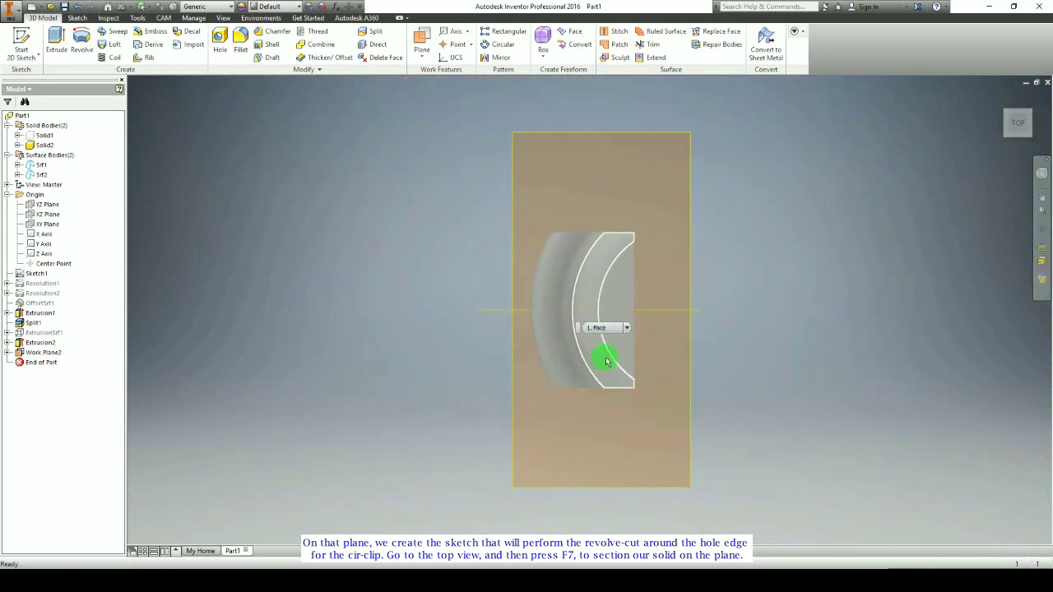
{"action": "left_click", "coordinate": [509, 214]}
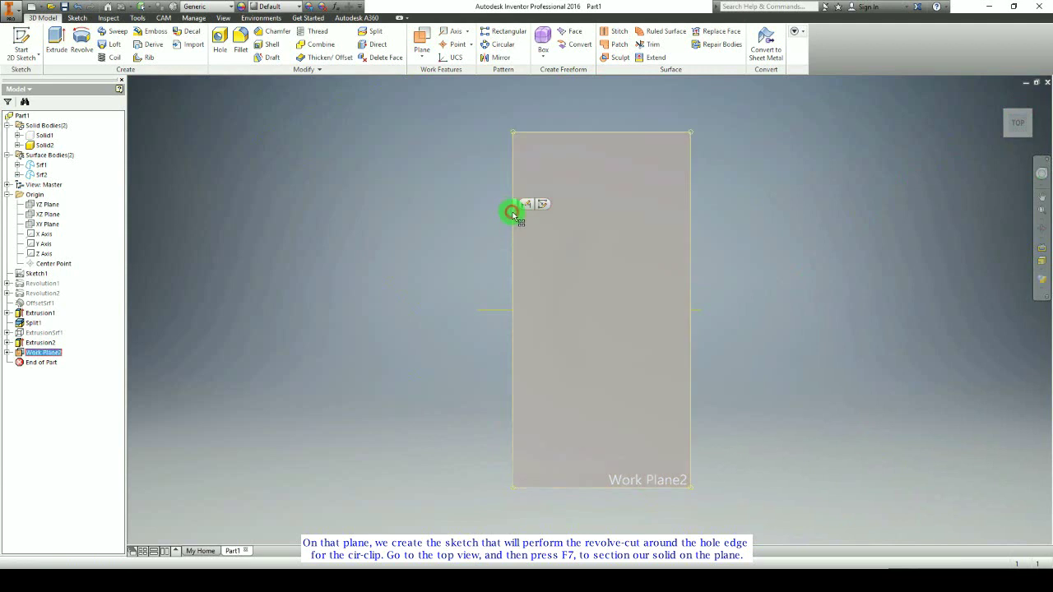
{"action": "left_click", "coordinate": [540, 203]}
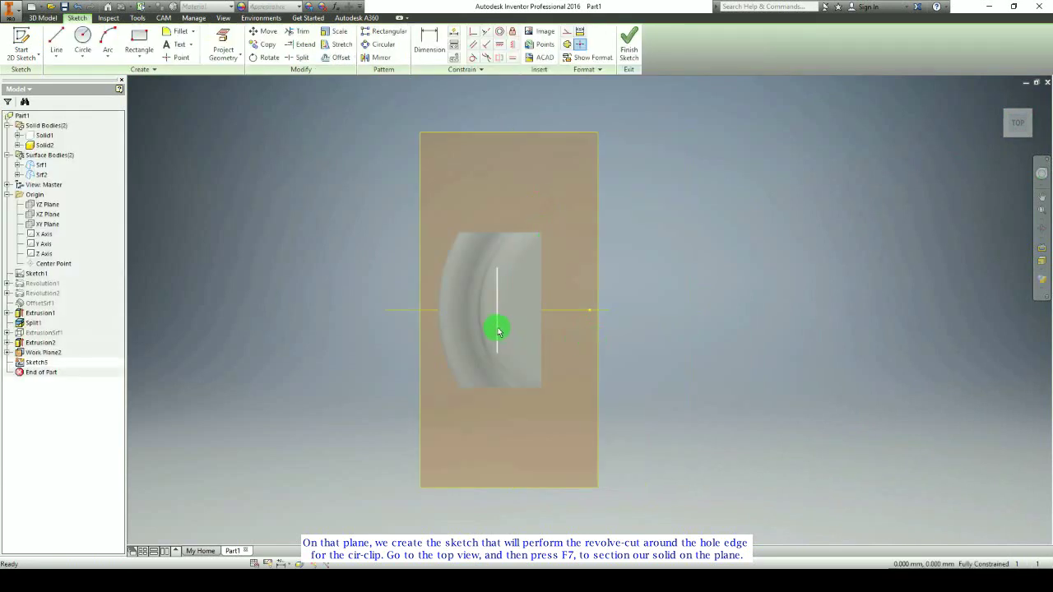
{"action": "key", "text": "F6"}
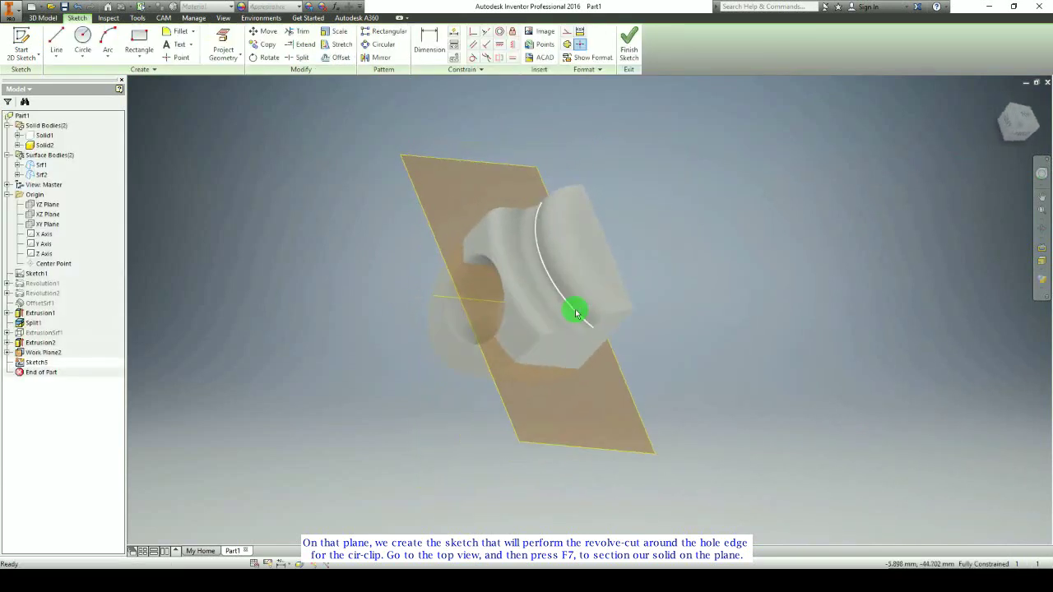
{"action": "key", "text": "F7"}
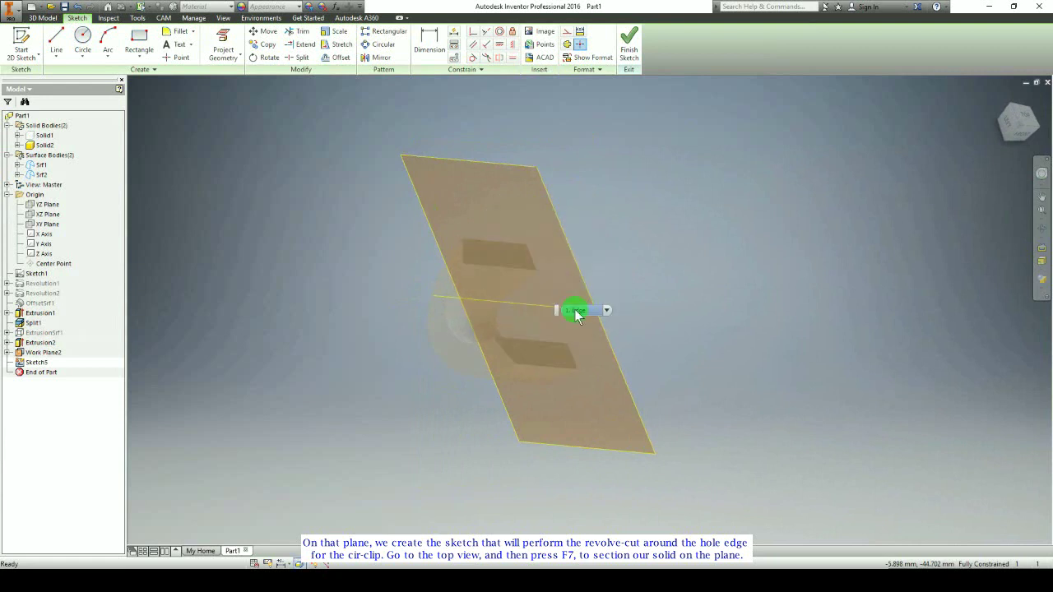
{"action": "key", "text": "F5"}
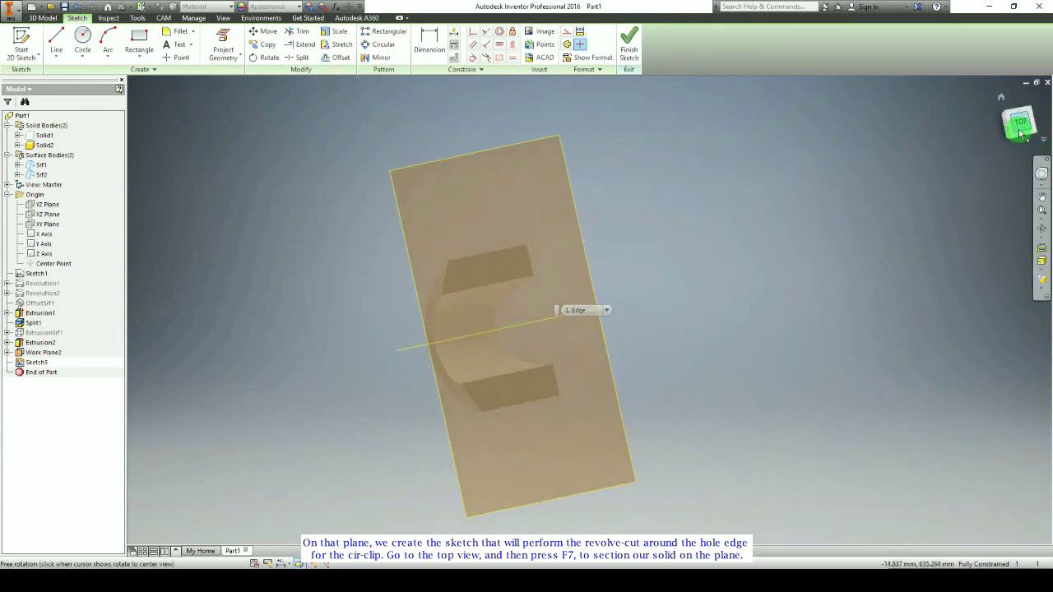
{"action": "scroll", "coordinate": [569, 296], "scroll_direction": "down", "scroll_amount": 3}
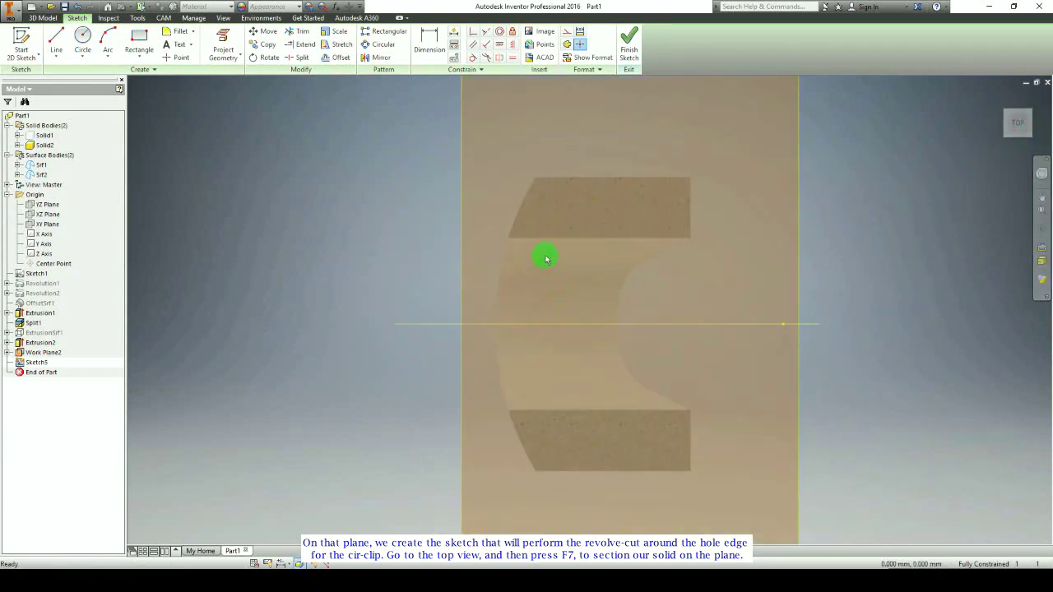
{"action": "scroll", "coordinate": [544, 258], "scroll_direction": "down", "scroll_amount": 3}
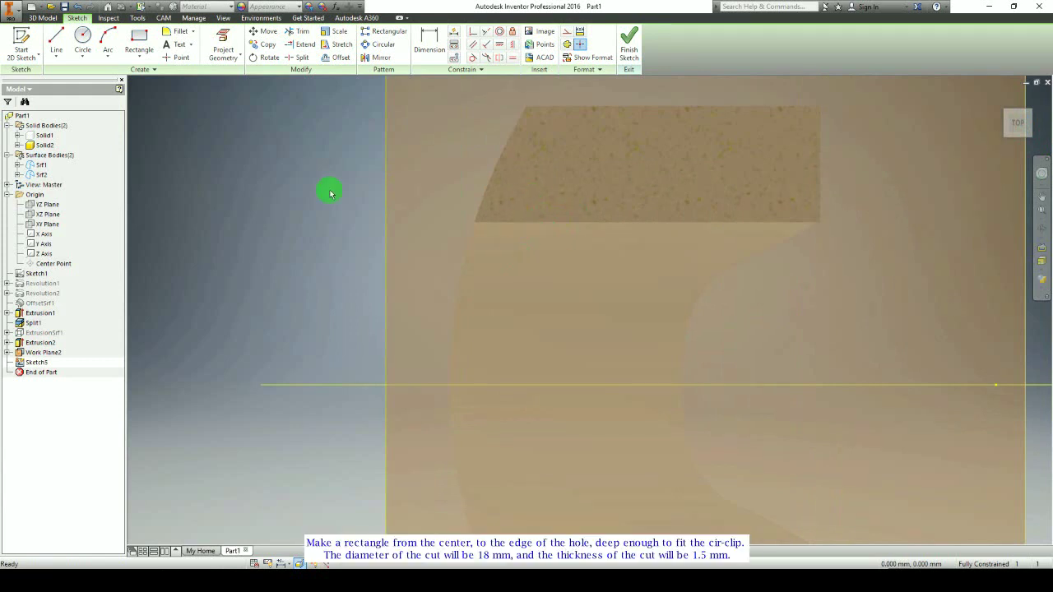
Step: Draw a rectangle from the centerline and dimension its height to 18 mm
{"action": "left_click", "coordinate": [136, 38]}
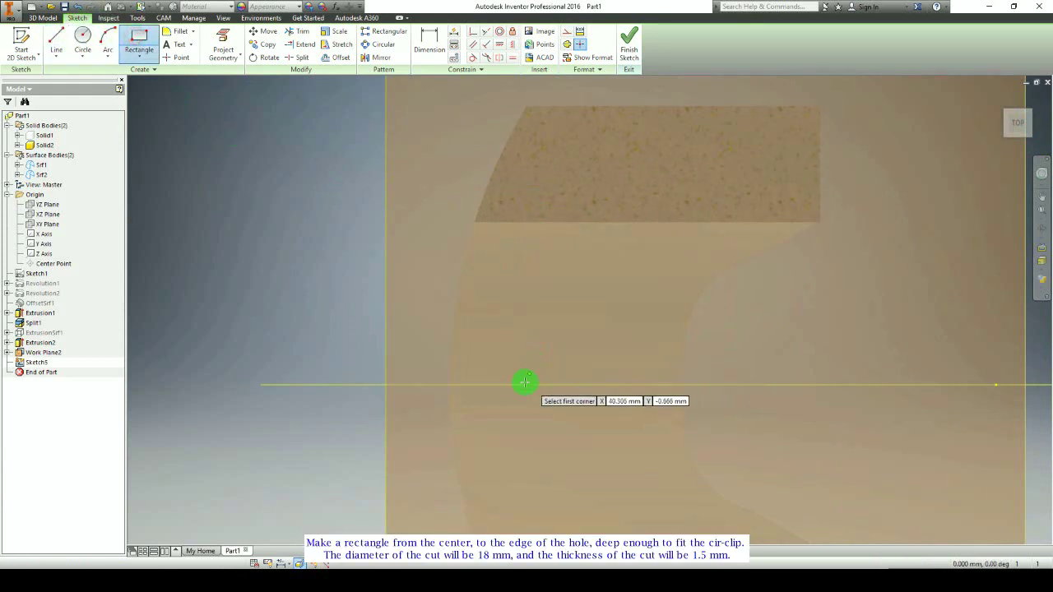
{"action": "left_click", "coordinate": [533, 384]}
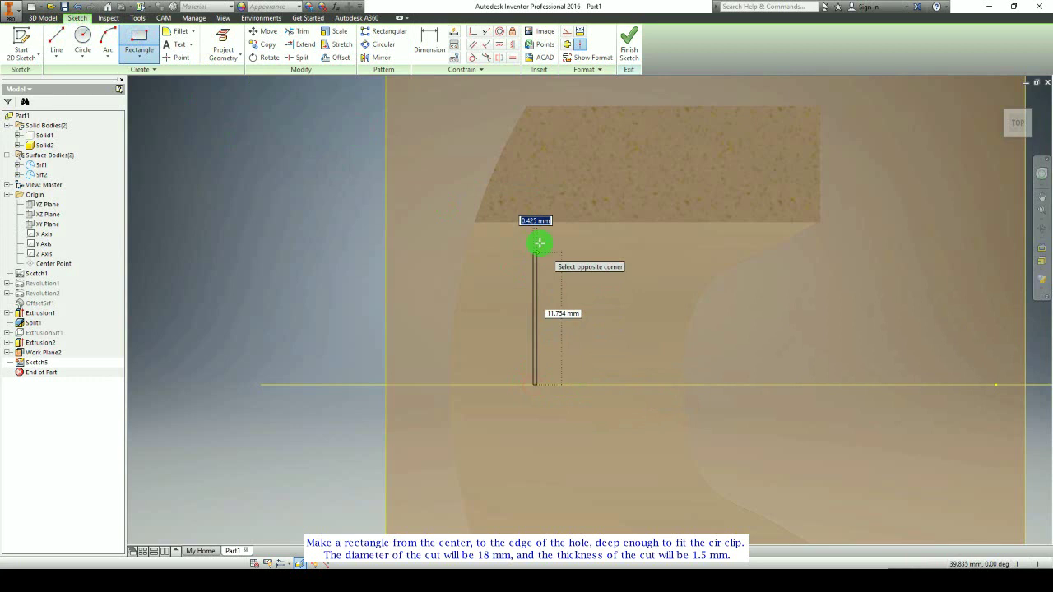
{"action": "left_click", "coordinate": [553, 197]}
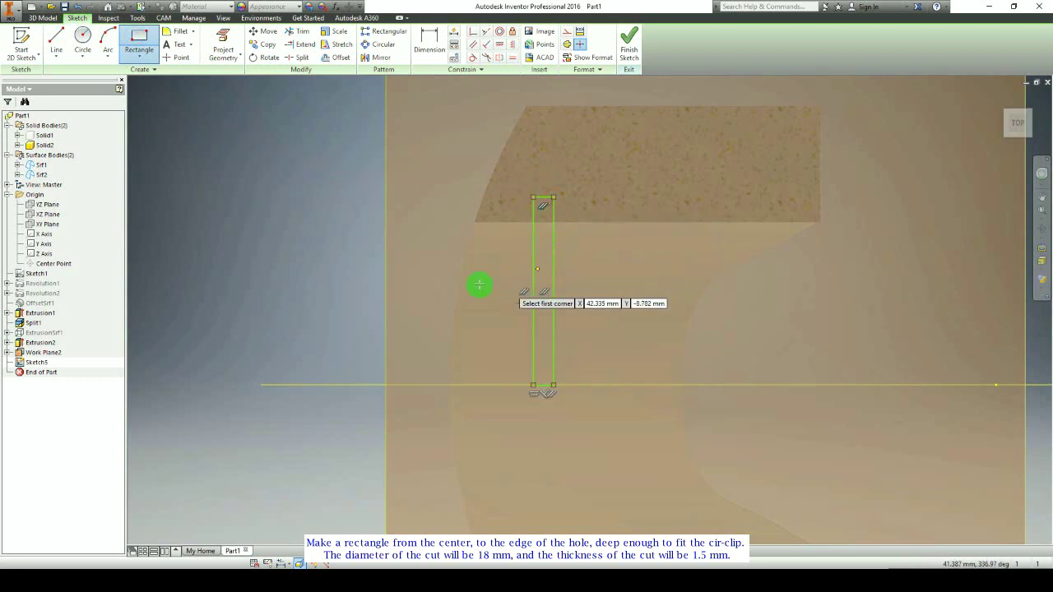
{"action": "left_click", "coordinate": [429, 39]}
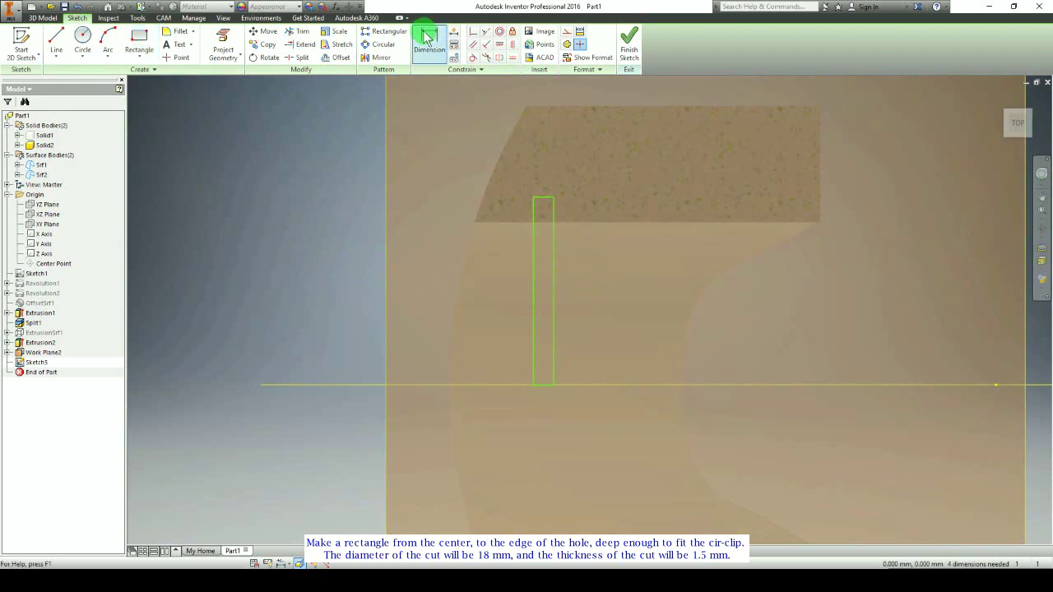
{"action": "left_click", "coordinate": [555, 297]}
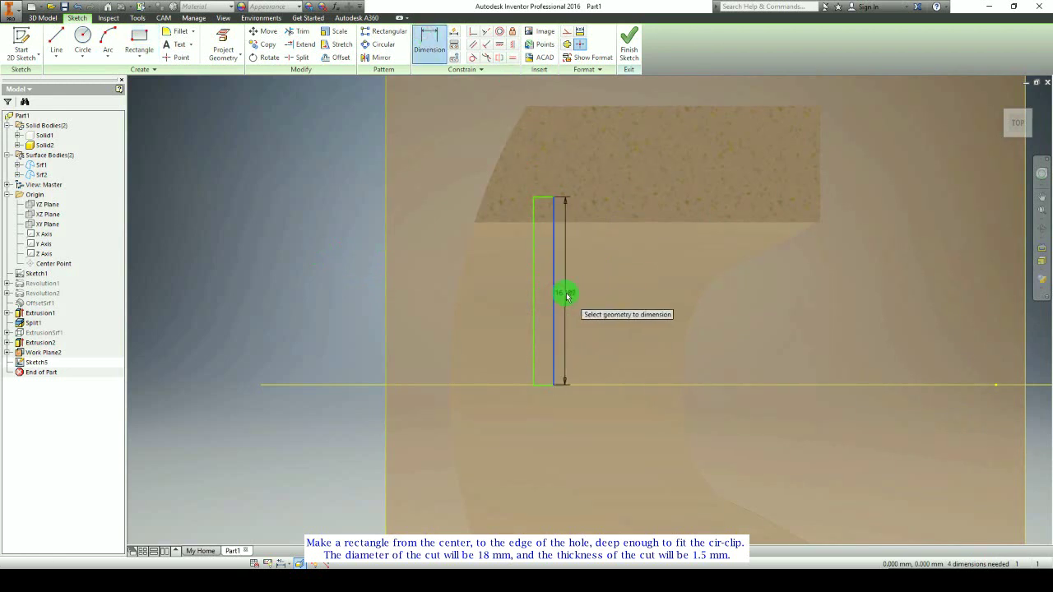
{"action": "left_click", "coordinate": [564, 292]}
{"action": "type", "text": "18"}
{"action": "key", "text": "Return"}
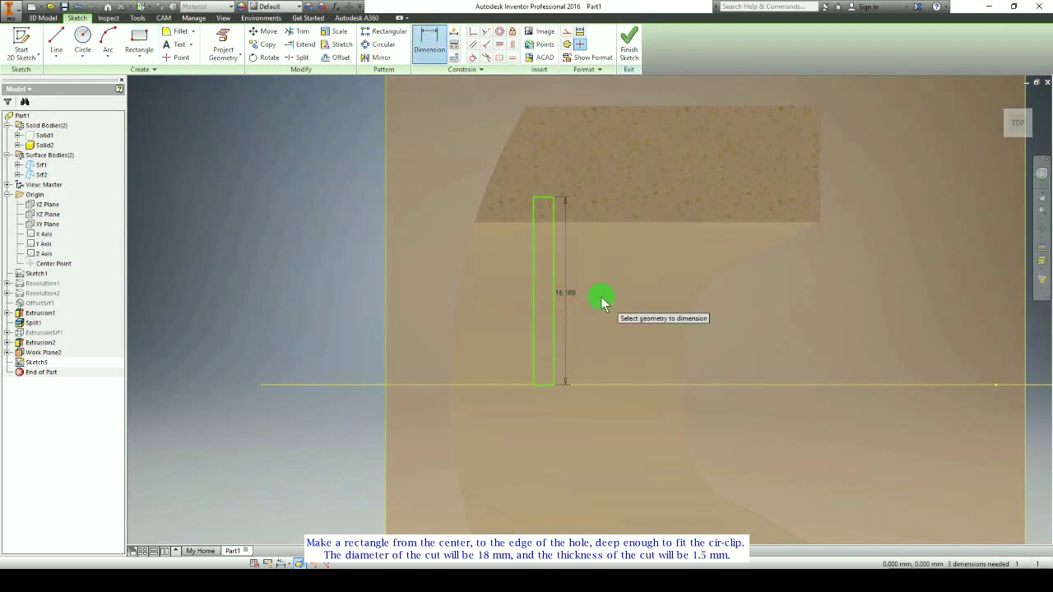
{"action": "key", "text": "Escape"}
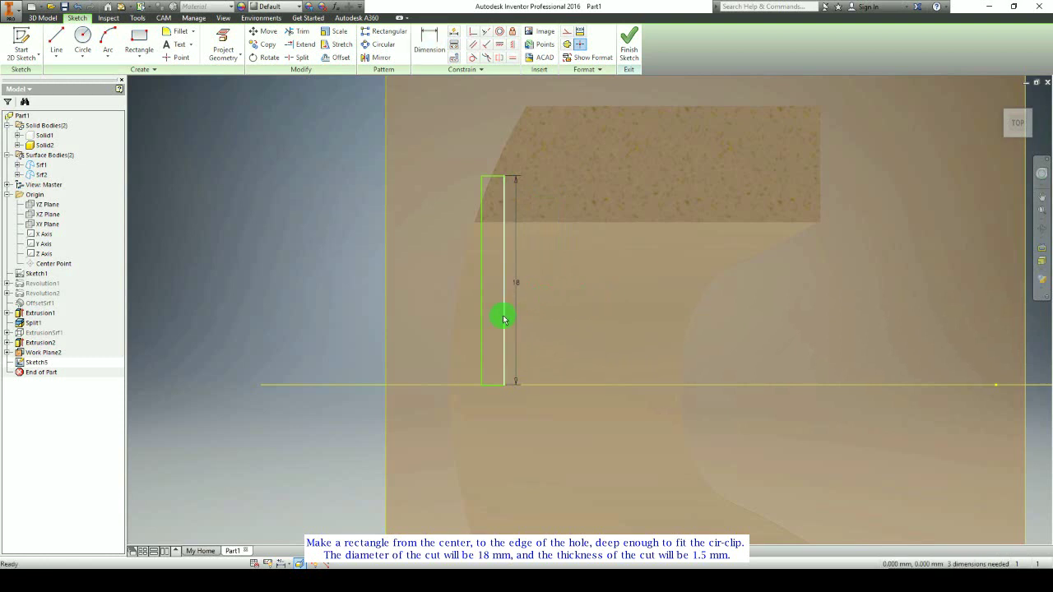
Step: Dimension the rectangle's width to 1.5 mm
{"action": "left_click", "coordinate": [439, 34]}
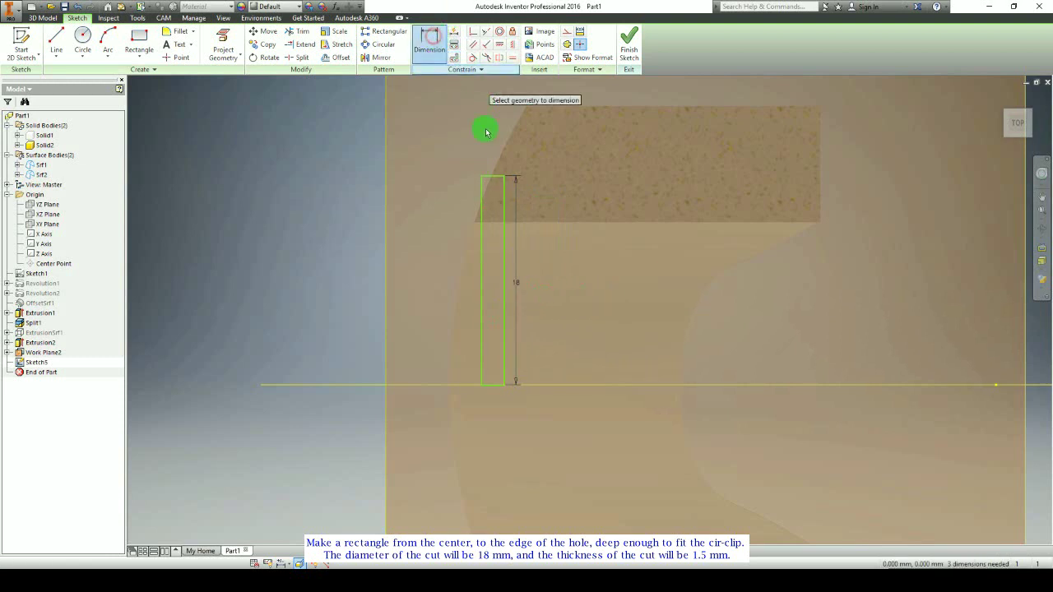
{"action": "left_click", "coordinate": [492, 178]}
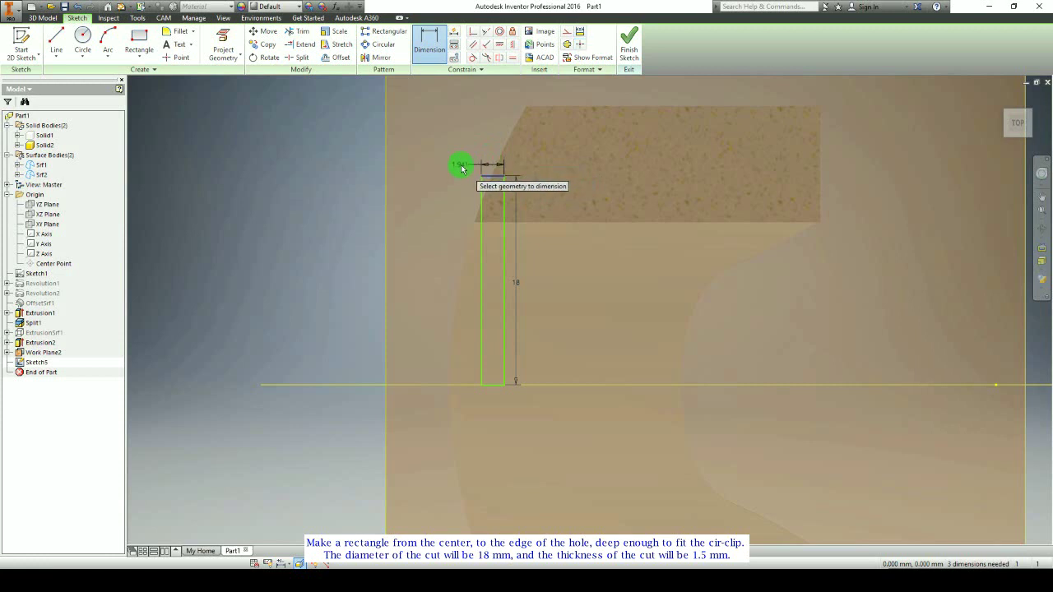
{"action": "left_click", "coordinate": [462, 167]}
{"action": "type", "text": "1.5"}
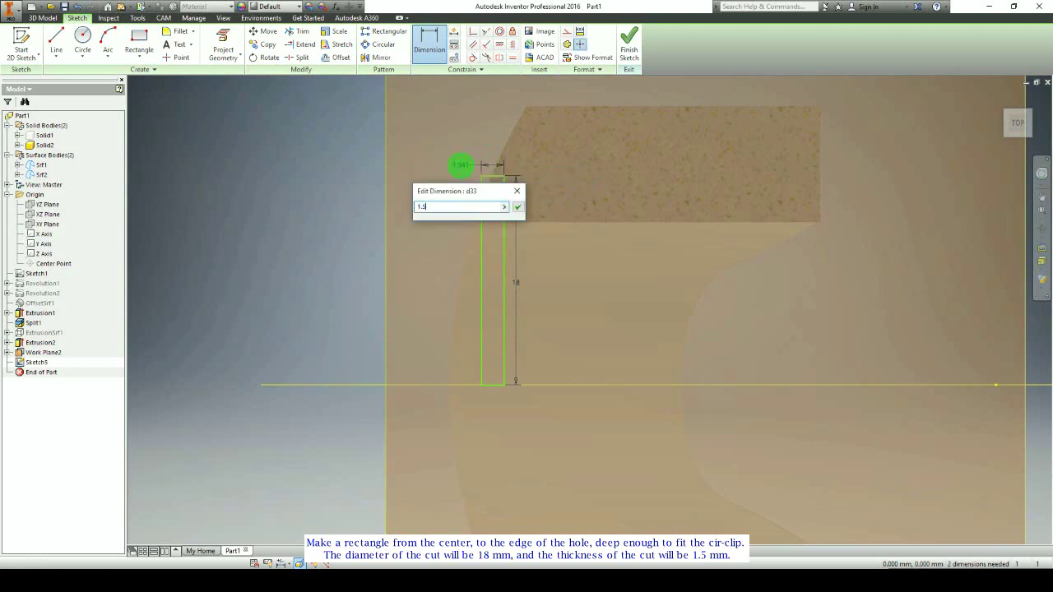
{"action": "key", "text": "Return"}
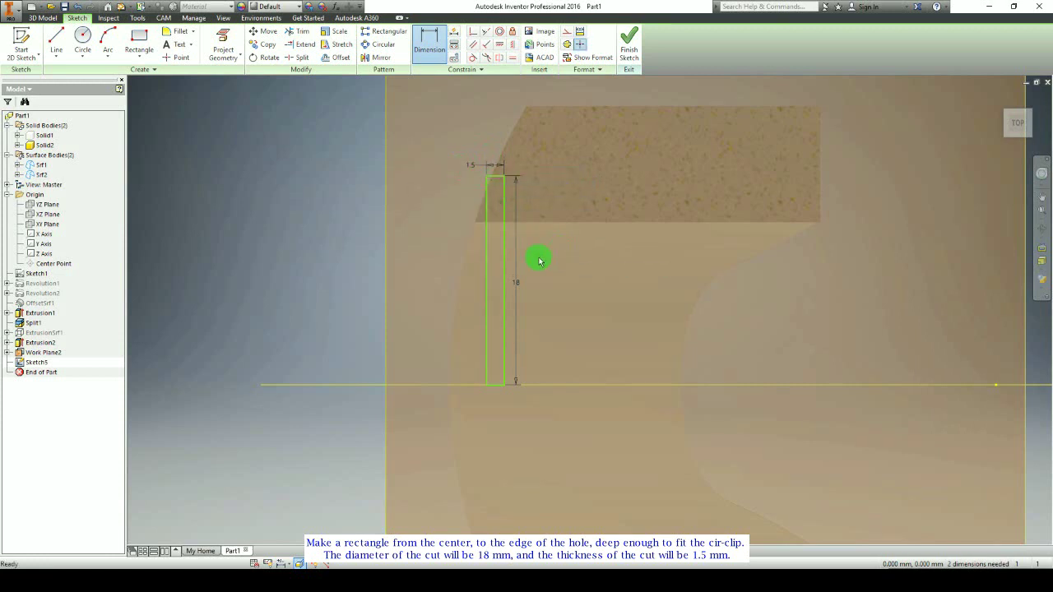
{"action": "key", "text": "Escape"}
{"action": "scroll", "coordinate": [631, 261], "scroll_direction": "up", "scroll_amount": 2}
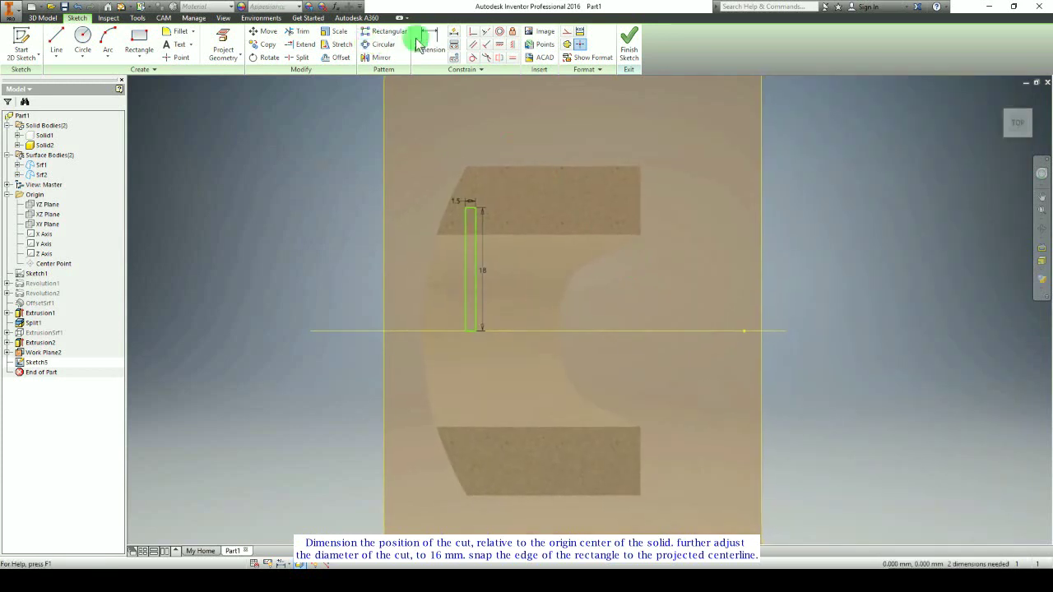
Step: Position the rectangle's right edge 40 mm from the solid's center
{"action": "left_click", "coordinate": [421, 43]}
{"action": "left_click", "coordinate": [479, 306]}
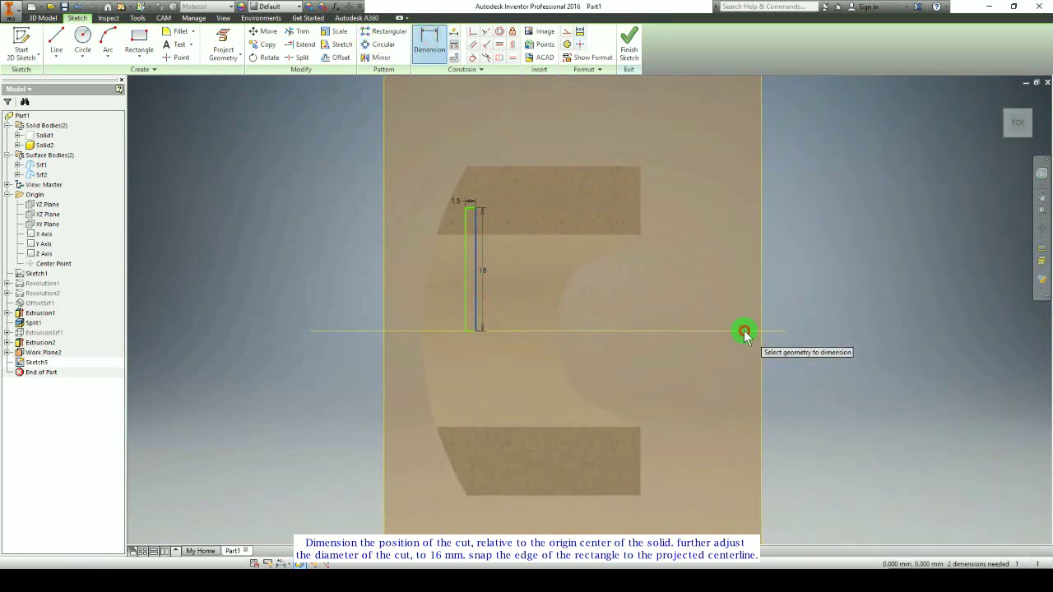
{"action": "left_click", "coordinate": [744, 332]}
{"action": "left_click", "coordinate": [645, 317]}
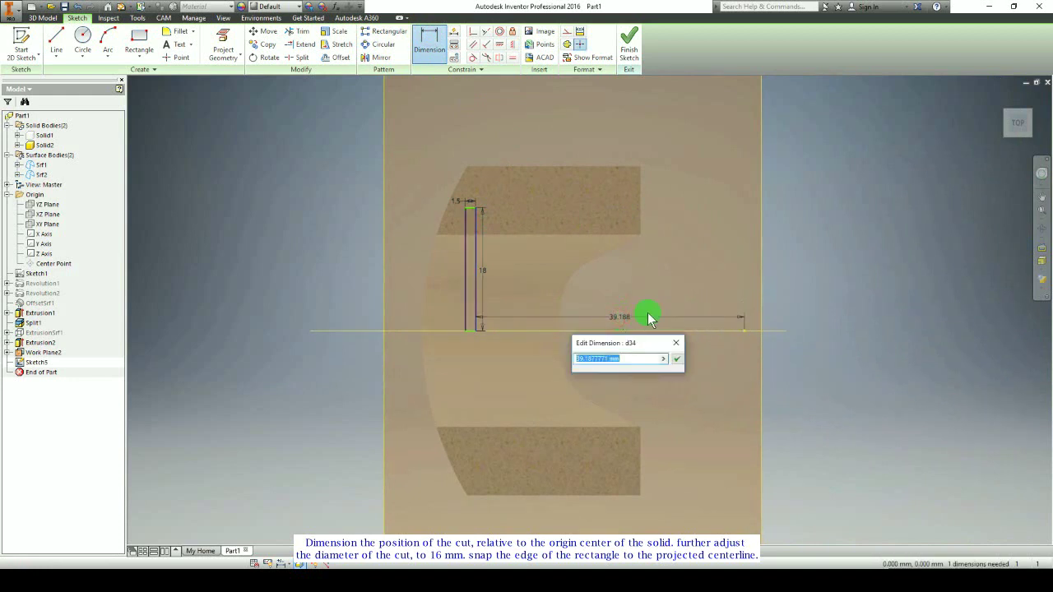
{"action": "type", "text": "40"}
{"action": "key", "text": "Return"}
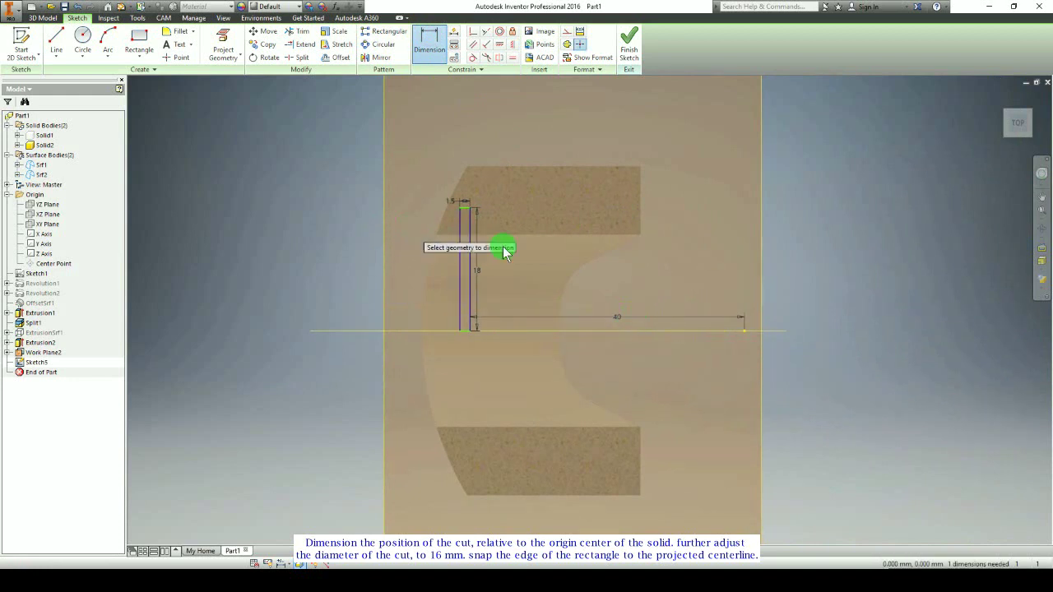
Step: Change the rectangle's height dimension to 16 mm
{"action": "scroll", "coordinate": [470, 236], "scroll_direction": "up", "scroll_amount": 3}
{"action": "scroll", "coordinate": [471, 236], "scroll_direction": "up", "scroll_amount": 1}
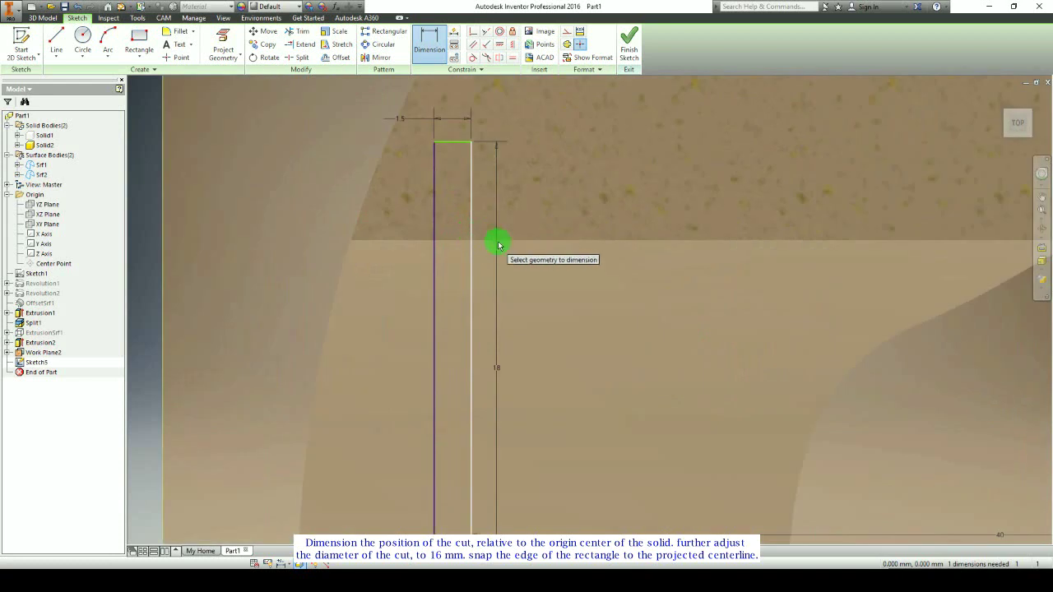
{"action": "scroll", "coordinate": [522, 277], "scroll_direction": "up", "scroll_amount": 1}
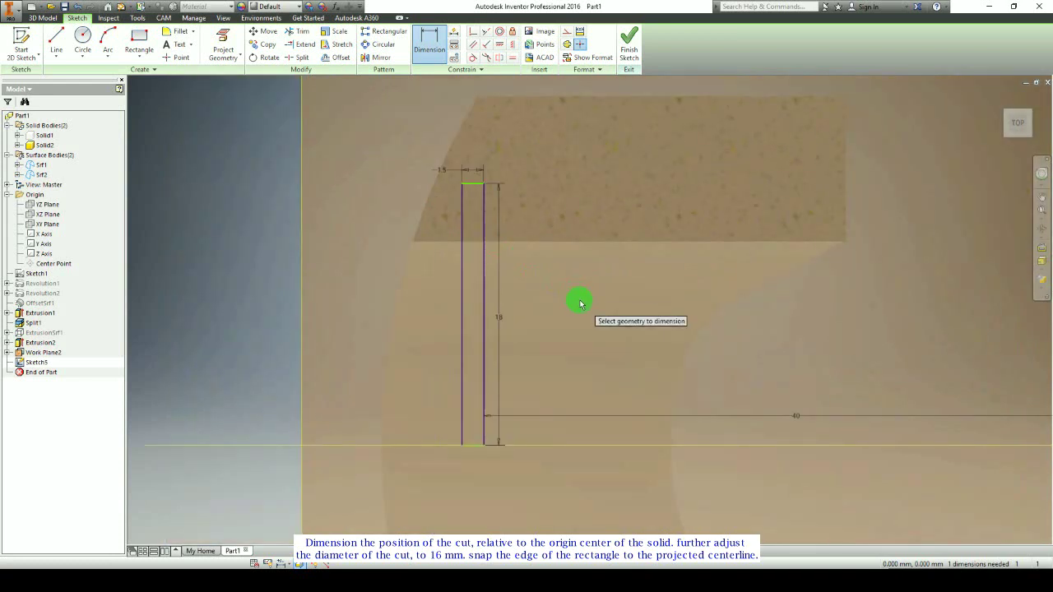
{"action": "left_click", "coordinate": [501, 320]}
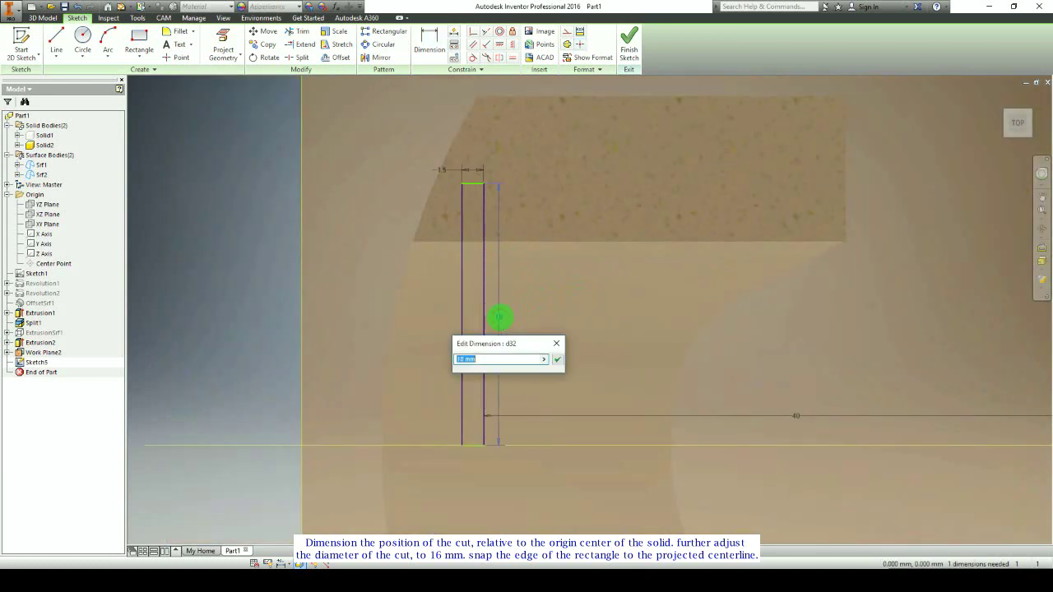
{"action": "type", "text": "16"}
{"action": "key", "text": "Return"}
{"action": "scroll", "coordinate": [469, 310], "scroll_direction": "down", "scroll_amount": 2}
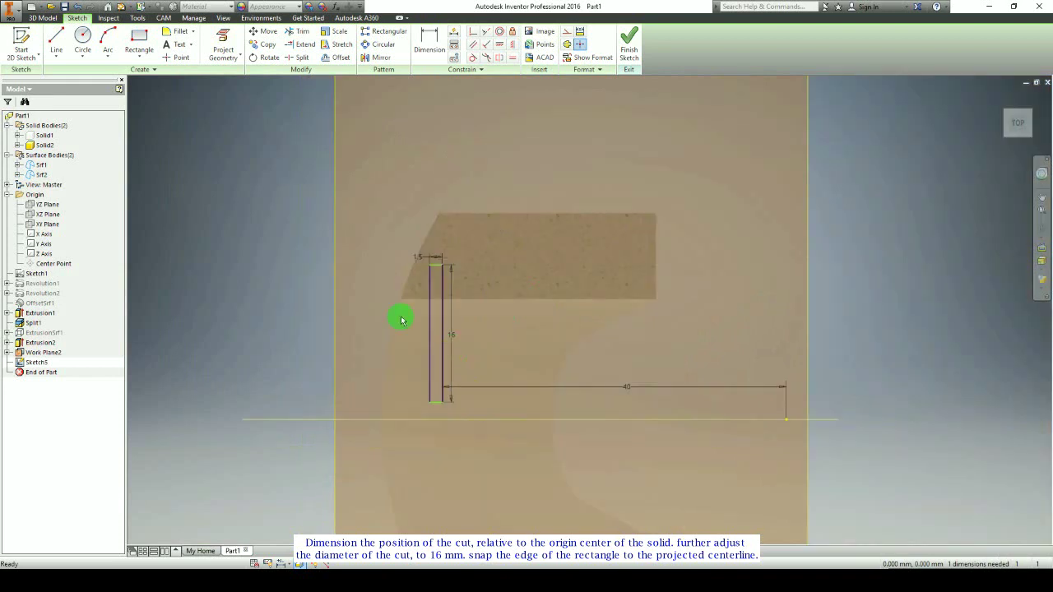
Step: Project the part's centerline and make the rectangle's bottom edge coincident with it
{"action": "left_click", "coordinate": [223, 45]}
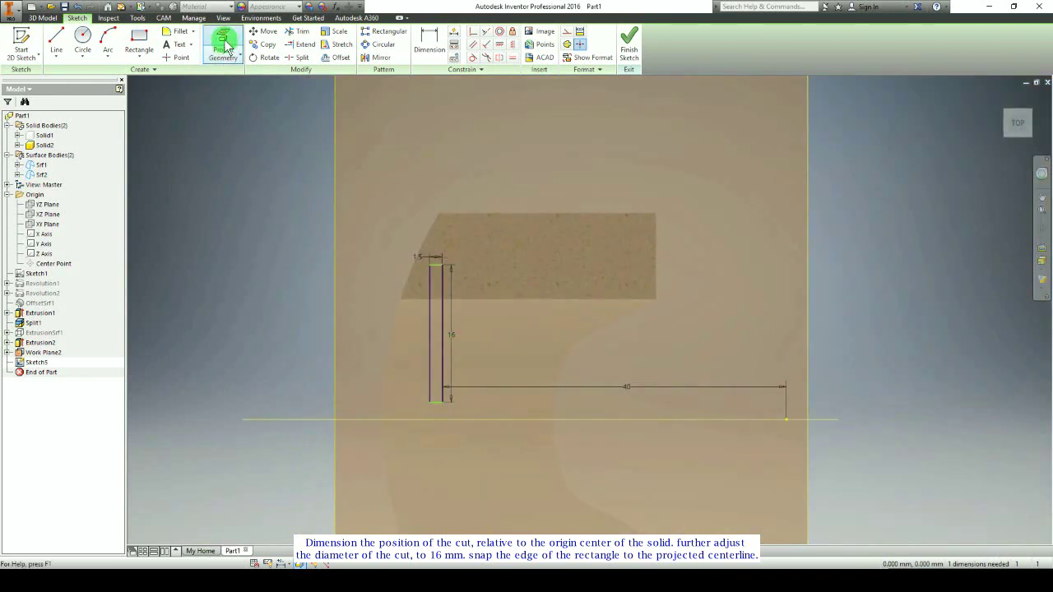
{"action": "left_click", "coordinate": [290, 421]}
{"action": "scroll", "coordinate": [289, 432], "scroll_direction": "up", "scroll_amount": 2}
{"action": "key", "text": "Escape"}
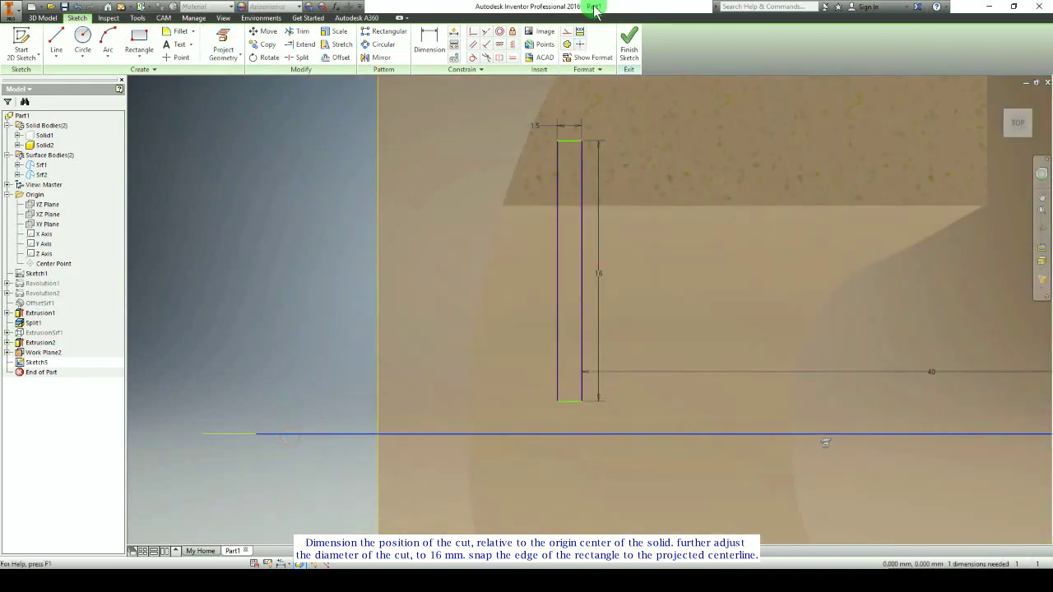
{"action": "middle_click_drag", "start_coordinate": [823, 436], "coordinate": [775, 394]}
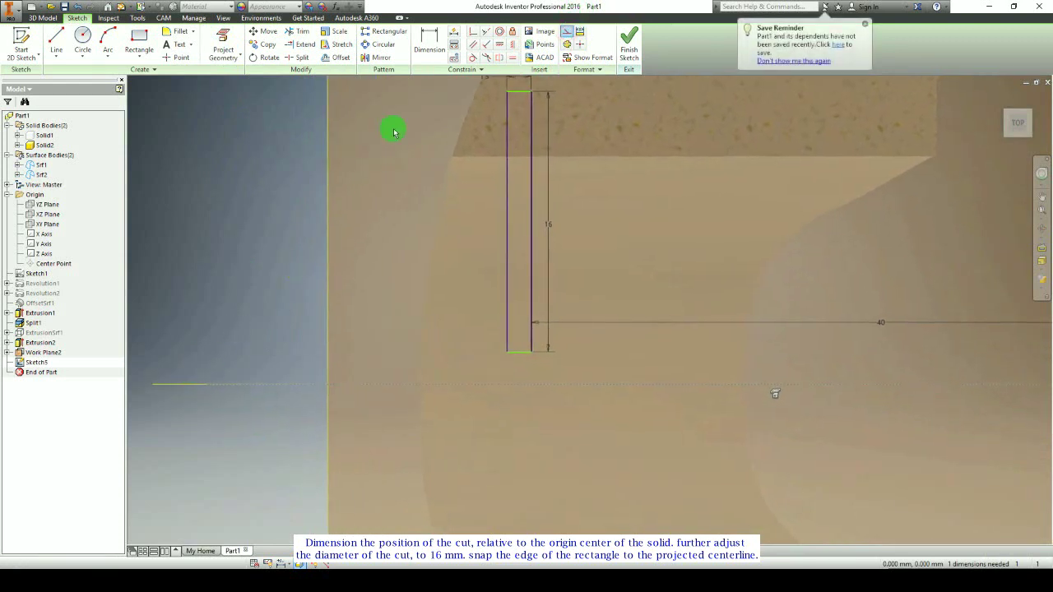
{"action": "left_click", "coordinate": [532, 351]}
{"action": "left_click", "coordinate": [539, 385]}
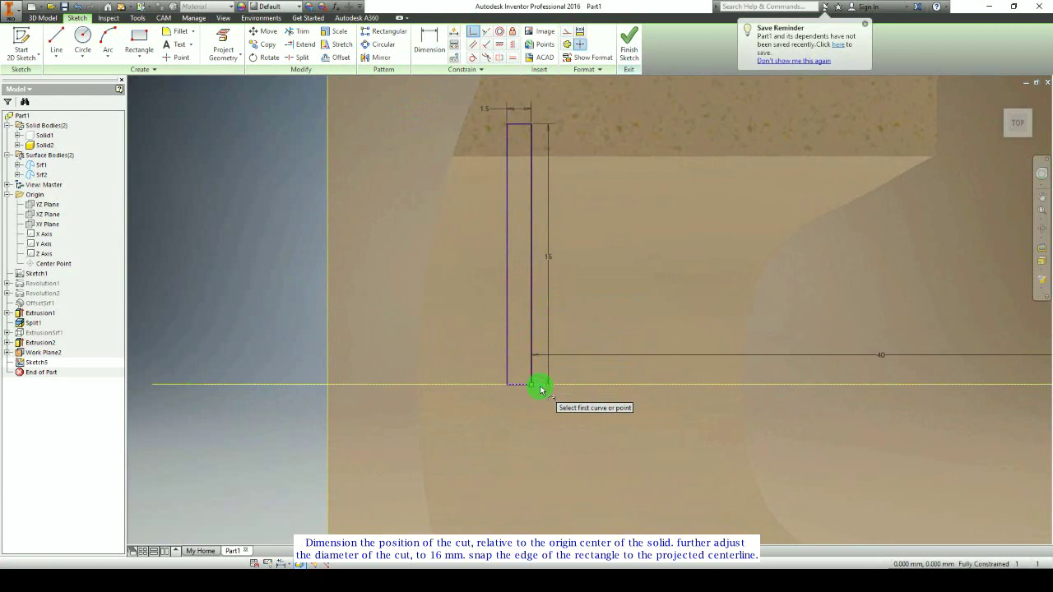
{"action": "scroll", "coordinate": [507, 358], "scroll_direction": "down", "scroll_amount": 2}
{"action": "scroll", "coordinate": [549, 422], "scroll_direction": "down", "scroll_amount": 2}
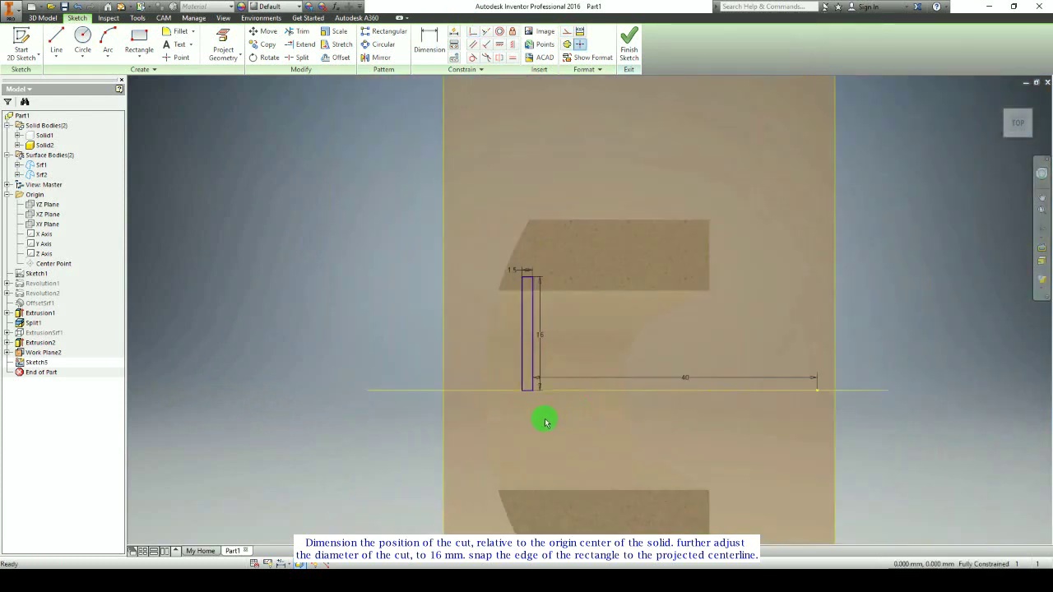
{"action": "mouse_move", "coordinate": [499, 422]}
{"action": "middle_mouse_down", "text": "shift"}
{"action": "mouse_move", "coordinate": [639, 360]}
{"action": "mouse_move", "coordinate": [564, 433]}
{"action": "mouse_move", "coordinate": [475, 352]}
{"action": "middle_mouse_up", "text": "shift"}
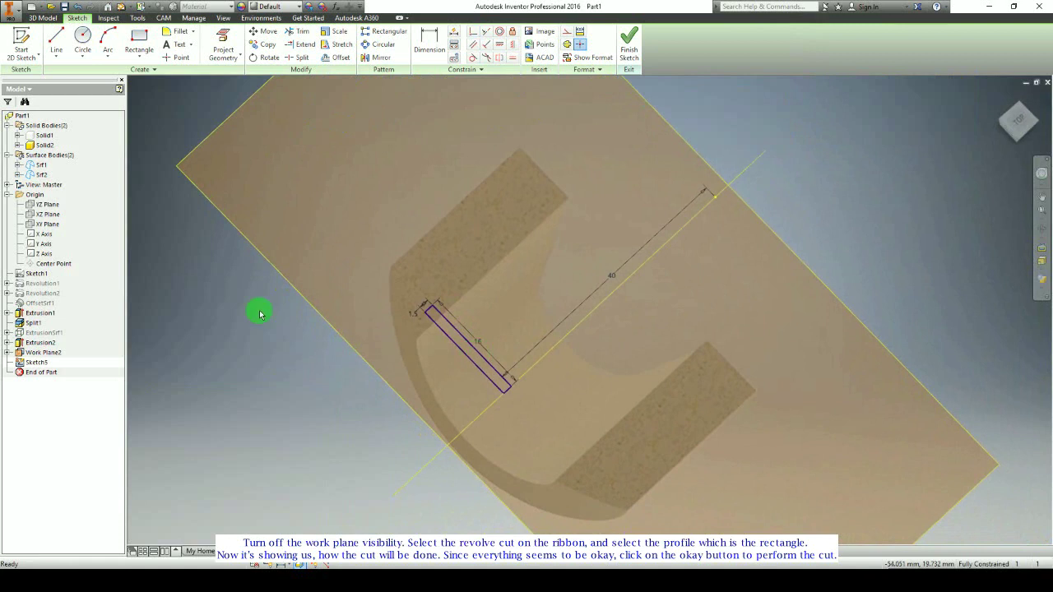
Step: Turn off Work Plane2's visibility and launch Revolve from the 3D Model tab
{"action": "right_click", "coordinate": [44, 353]}
{"action": "left_click", "coordinate": [65, 448]}
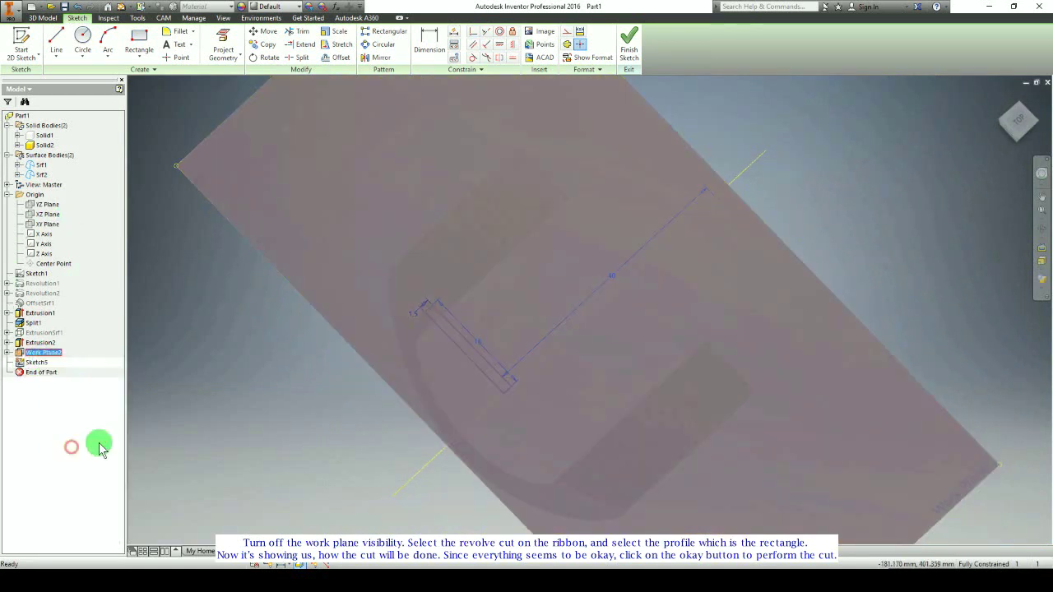
{"action": "middle_click_drag", "start_coordinate": [536, 400], "coordinate": [538, 376], "text": "shift"}
{"action": "scroll", "coordinate": [463, 282], "scroll_direction": "up", "scroll_amount": 4}
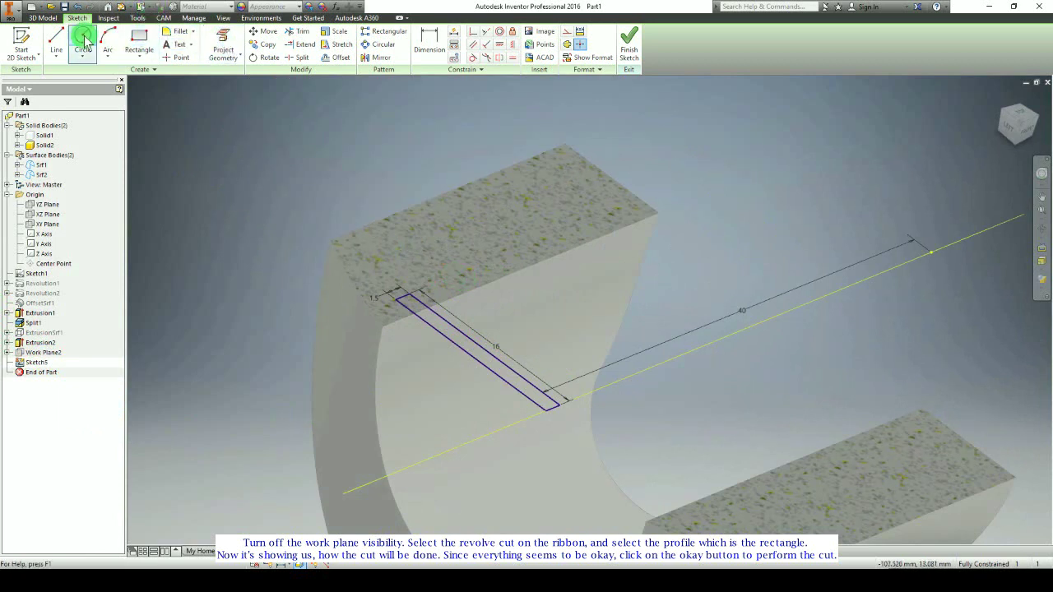
{"action": "left_click", "coordinate": [45, 18]}
{"action": "left_click", "coordinate": [82, 37]}
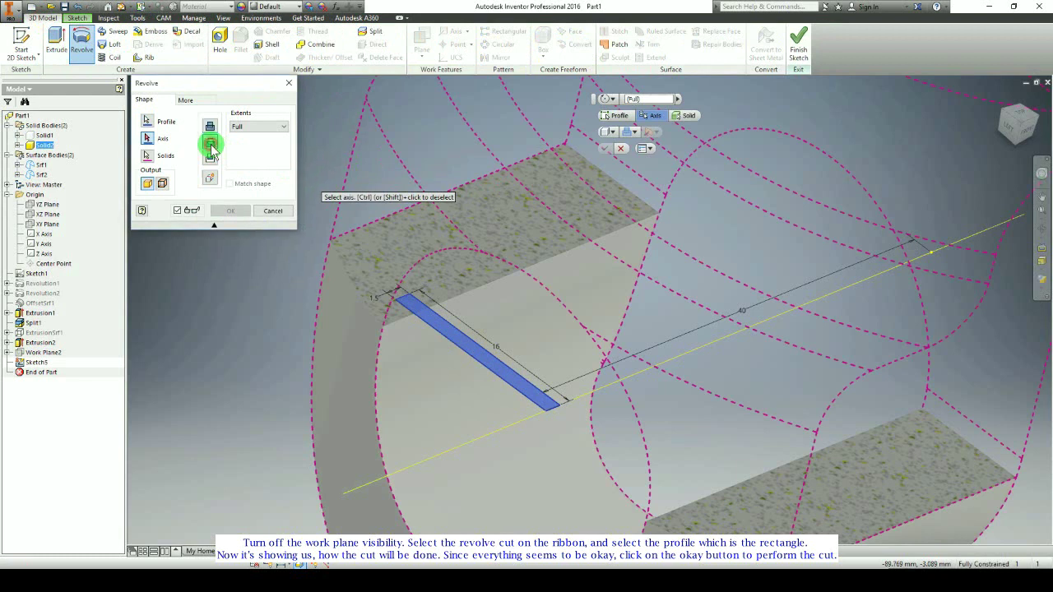
Step: Revolve the rectangle a full 360° about the yellow centerline as a cut, creating Revolution3
{"action": "left_click", "coordinate": [482, 439]}
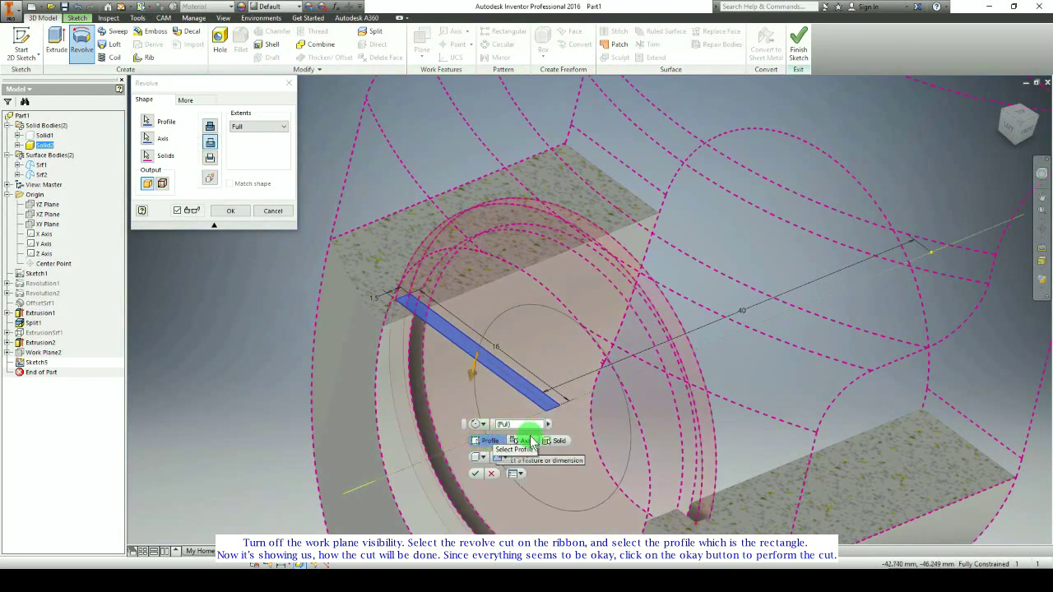
{"action": "mouse_move", "coordinate": [439, 395]}
{"action": "middle_mouse_down", "text": "shift"}
{"action": "mouse_move", "coordinate": [435, 419]}
{"action": "mouse_move", "coordinate": [491, 392]}
{"action": "mouse_move", "coordinate": [453, 190]}
{"action": "mouse_move", "coordinate": [537, 242]}
{"action": "mouse_move", "coordinate": [639, 260]}
{"action": "mouse_move", "coordinate": [607, 327]}
{"action": "mouse_move", "coordinate": [592, 283]}
{"action": "mouse_move", "coordinate": [497, 240]}
{"action": "mouse_move", "coordinate": [453, 255]}
{"action": "middle_mouse_up", "text": "shift"}
{"action": "left_click", "coordinate": [228, 211]}
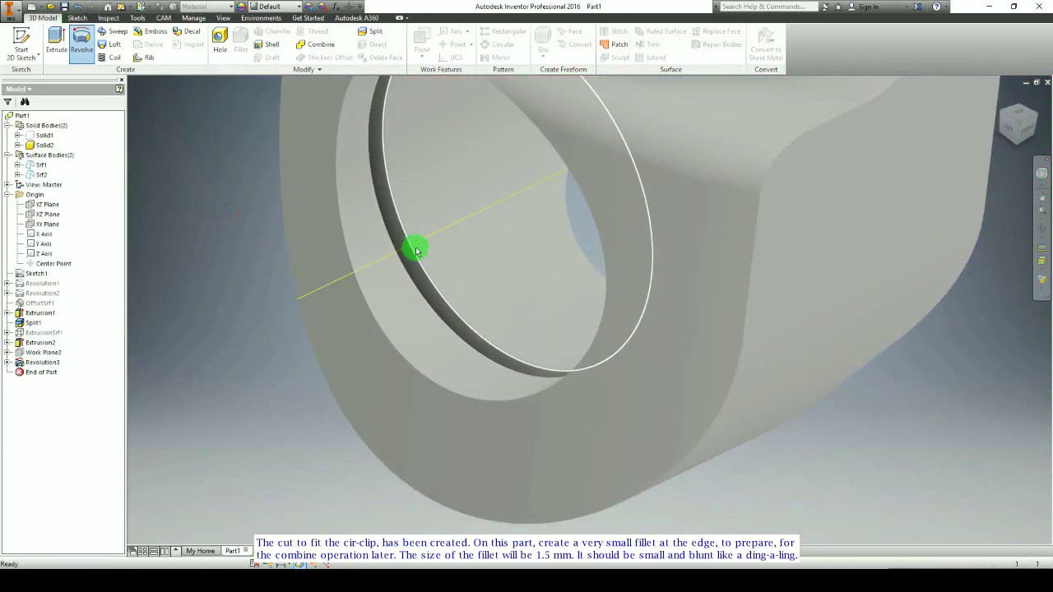
{"action": "middle_click_drag", "start_coordinate": [411, 247], "coordinate": [386, 312], "text": "shift"}
{"action": "scroll", "coordinate": [485, 255], "scroll_direction": "down", "scroll_amount": 3}
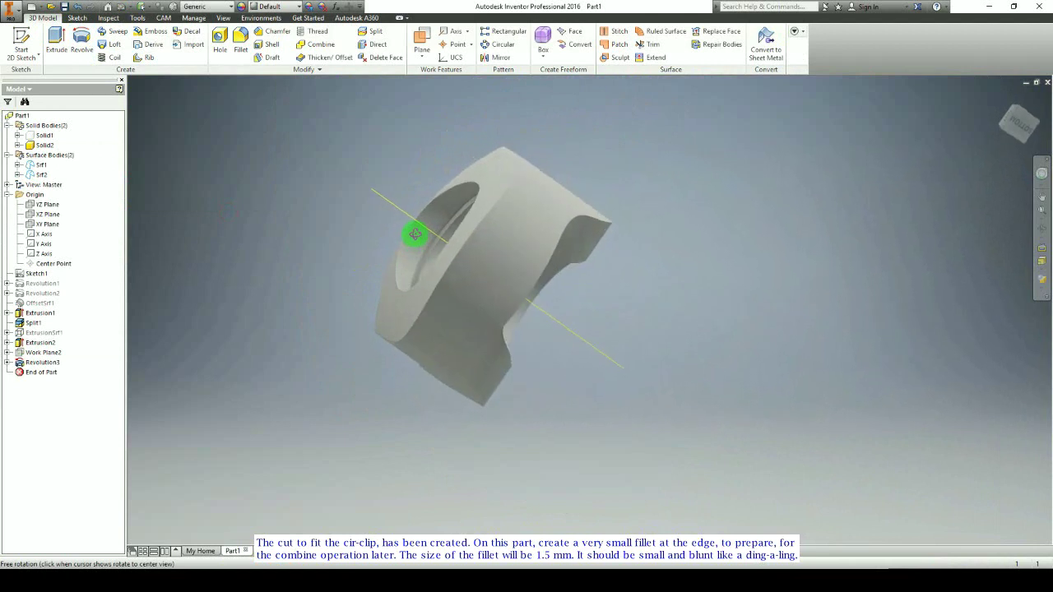
Step: Orbit and zoom around the grooved part, then launch Fillet at its default 2 mm radius
{"action": "middle_click_drag", "start_coordinate": [335, 231], "coordinate": [438, 303], "text": "shift"}
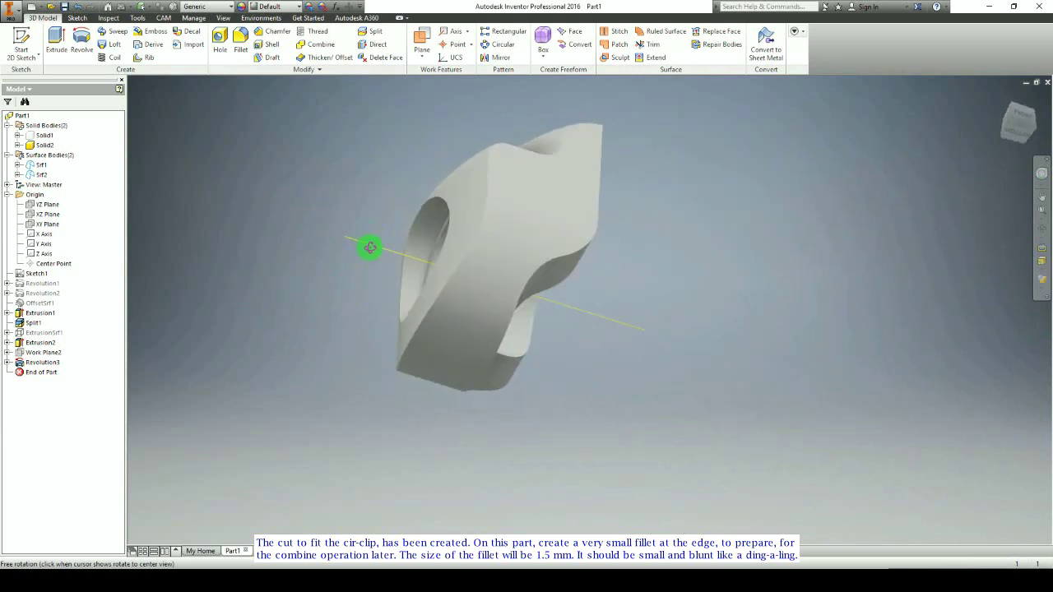
{"action": "middle_click_drag", "start_coordinate": [370, 246], "coordinate": [836, 294], "text": "shift"}
{"action": "scroll", "coordinate": [507, 159], "scroll_direction": "up", "scroll_amount": 3}
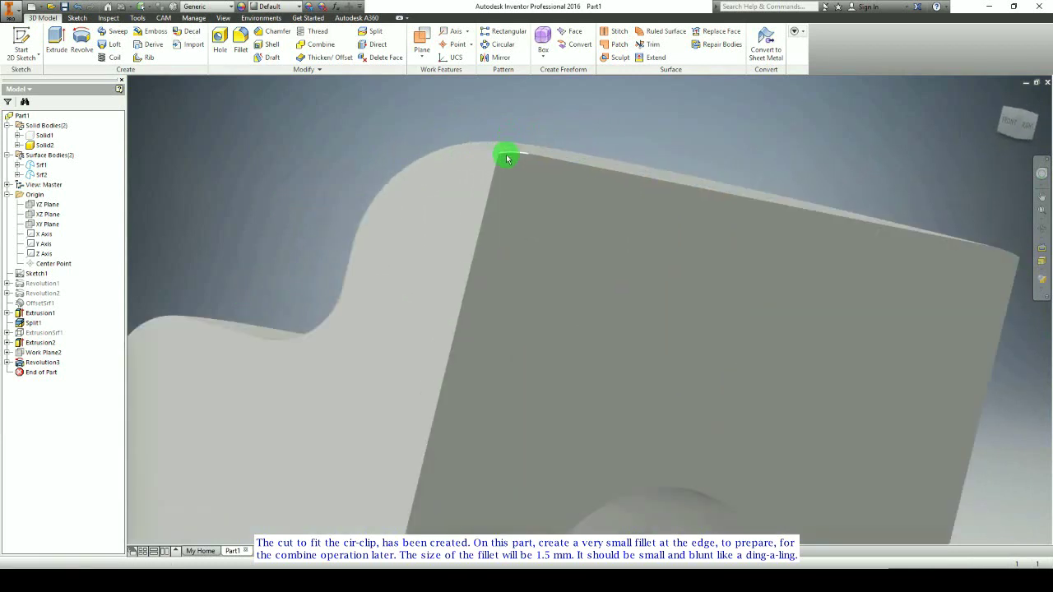
{"action": "scroll", "coordinate": [502, 188], "scroll_direction": "up", "scroll_amount": 2}
{"action": "scroll", "coordinate": [550, 272], "scroll_direction": "down", "scroll_amount": 5}
{"action": "middle_click_drag", "start_coordinate": [550, 272], "coordinate": [487, 204], "text": "shift"}
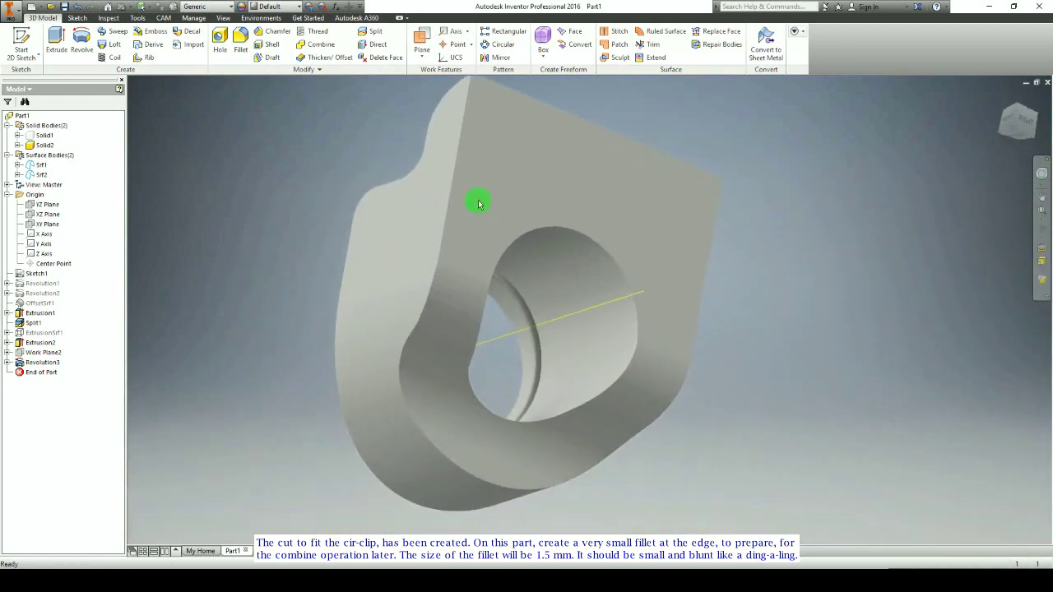
{"action": "left_click", "coordinate": [241, 41]}
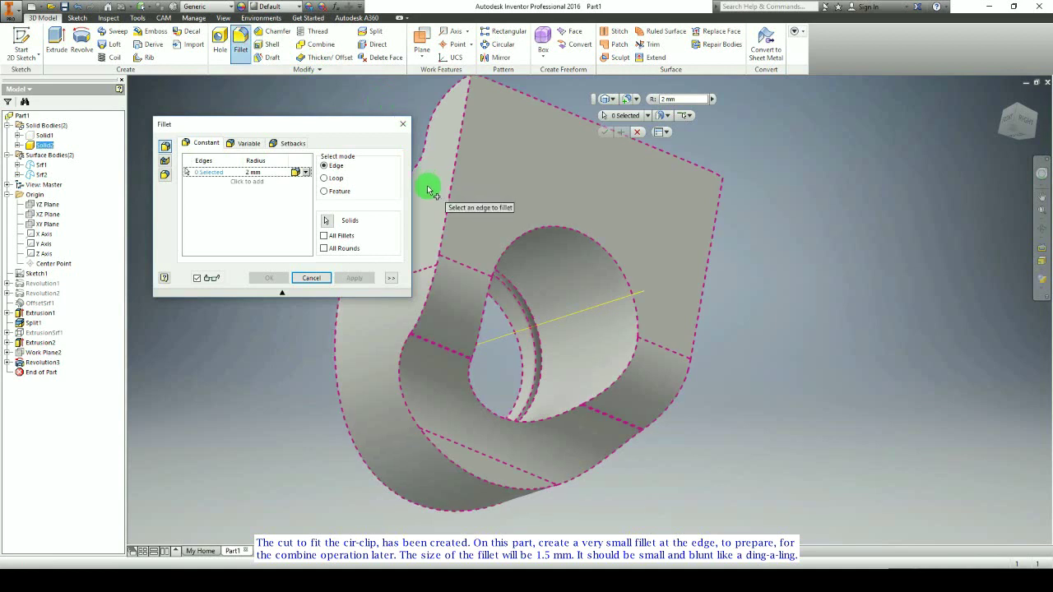
Step: Fillet the 11-edge outer tangent chain of the part with a small radius
{"action": "left_click", "coordinate": [445, 233]}
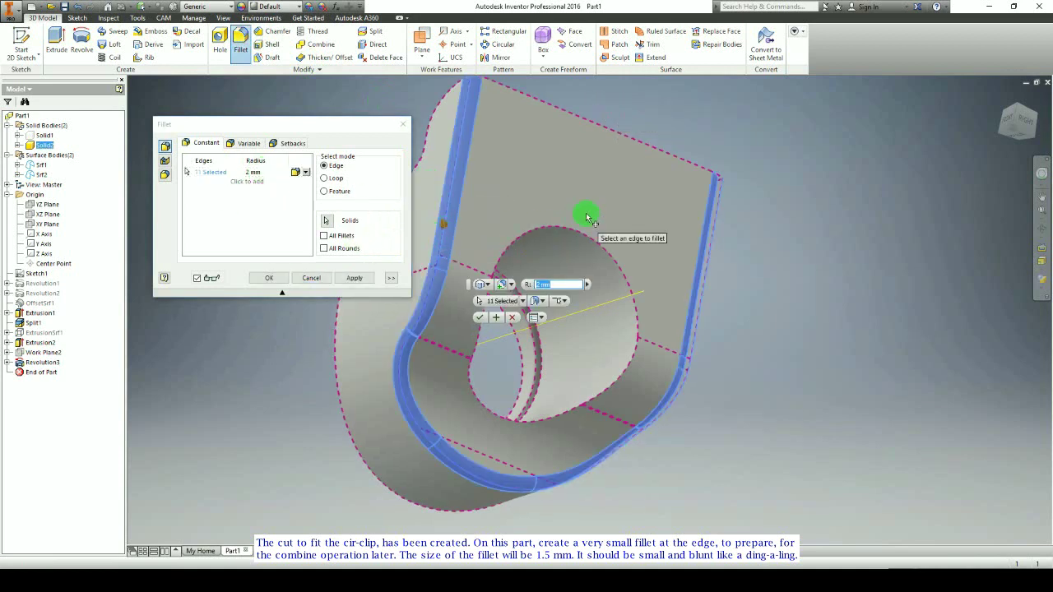
{"action": "middle_click_drag", "start_coordinate": [587, 218], "coordinate": [557, 225], "text": "shift"}
{"action": "left_click", "coordinate": [253, 173]}
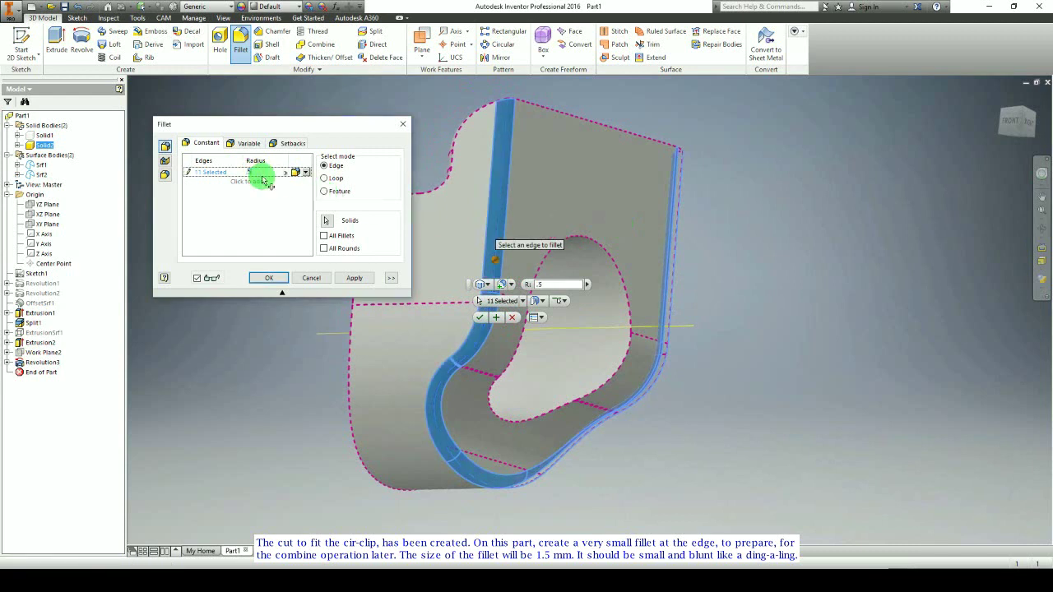
{"action": "left_click", "coordinate": [269, 277]}
Step: Orbit to review the new fillet, then select Solid2 in the browser
{"action": "middle_click_drag", "start_coordinate": [515, 258], "coordinate": [398, 365], "text": "shift"}
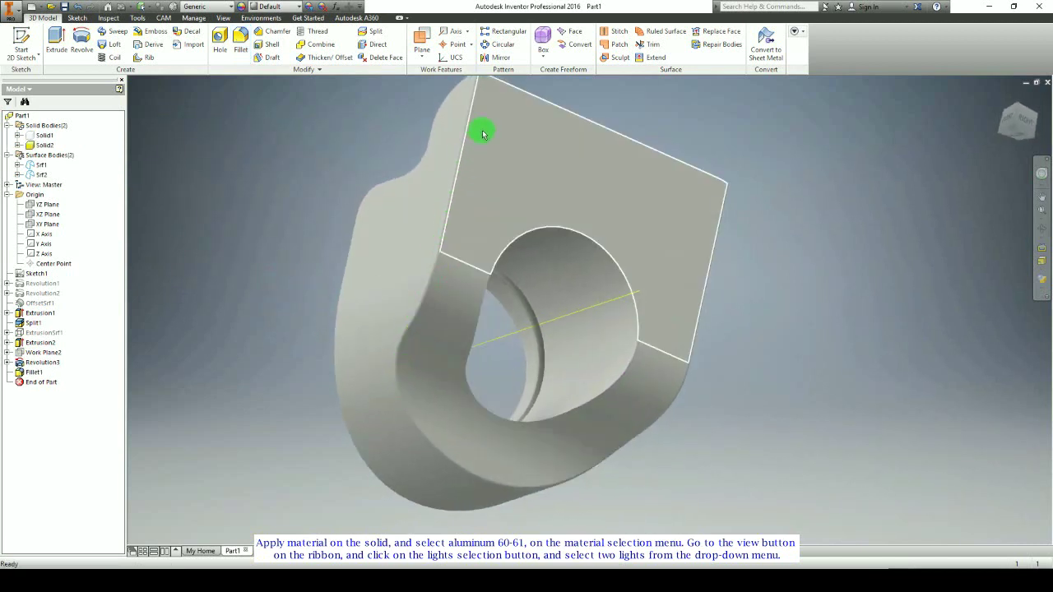
{"action": "middle_click_drag", "start_coordinate": [471, 202], "coordinate": [475, 246], "text": "shift"}
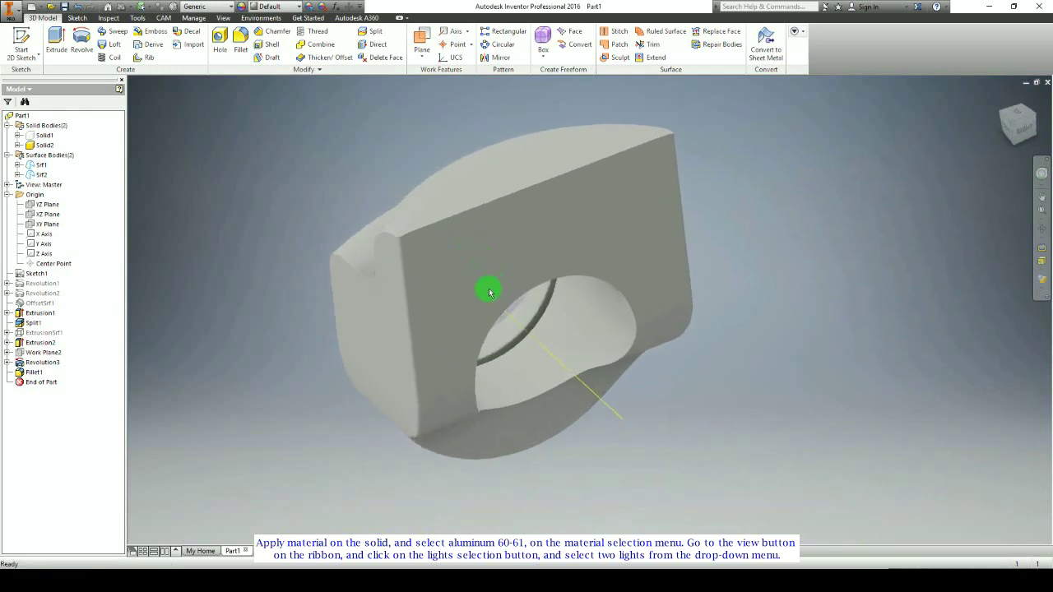
{"action": "middle_click_drag", "start_coordinate": [471, 305], "coordinate": [515, 301], "text": "shift"}
{"action": "scroll", "coordinate": [546, 315], "scroll_direction": "up", "scroll_amount": 2}
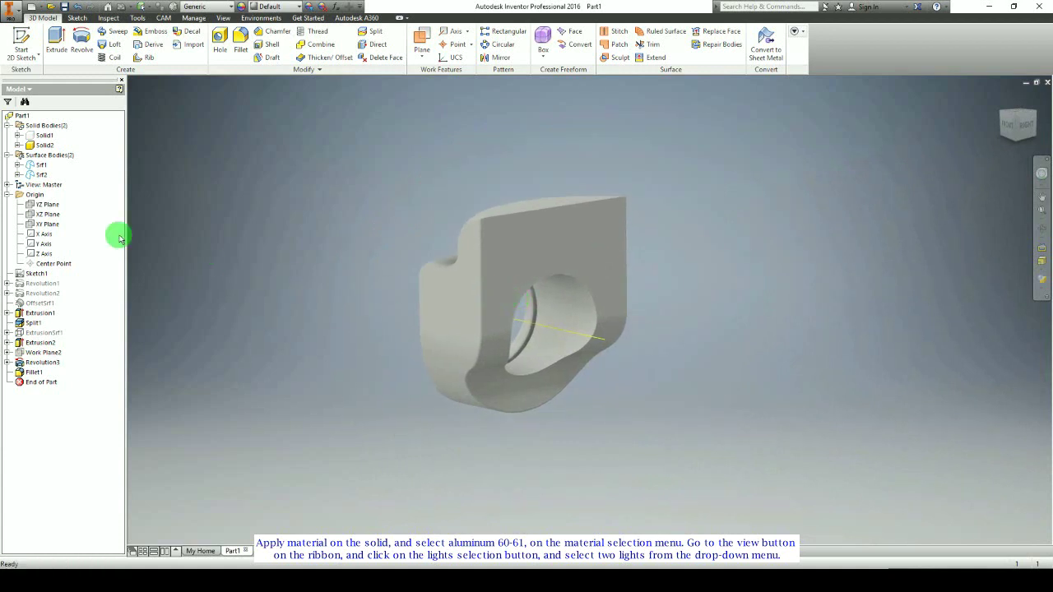
{"action": "left_click", "coordinate": [45, 145]}
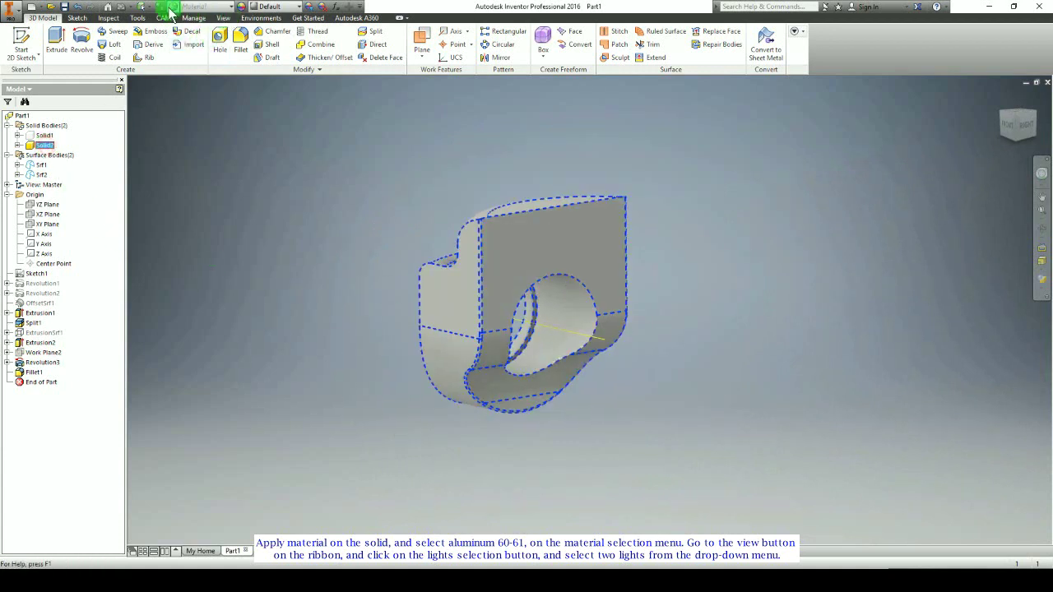
Step: Assign Aluminum 6061 from the Material Browser to the whole part
{"action": "left_click", "coordinate": [171, 9]}
{"action": "left_click", "coordinate": [22, 116]}
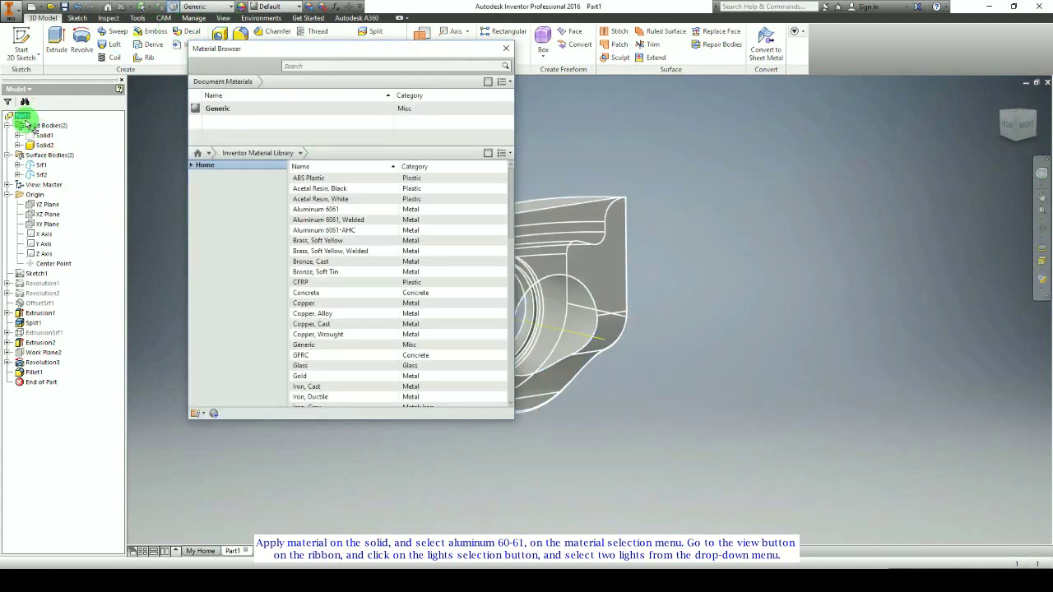
{"action": "left_click", "coordinate": [367, 192]}
{"action": "left_click", "coordinate": [352, 211]}
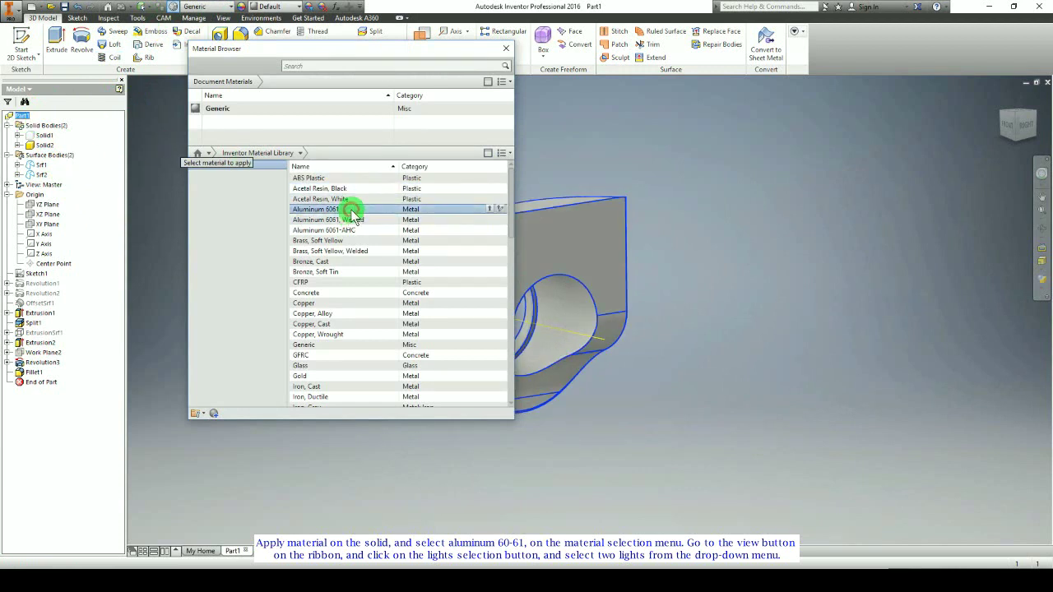
{"action": "left_click", "coordinate": [491, 210]}
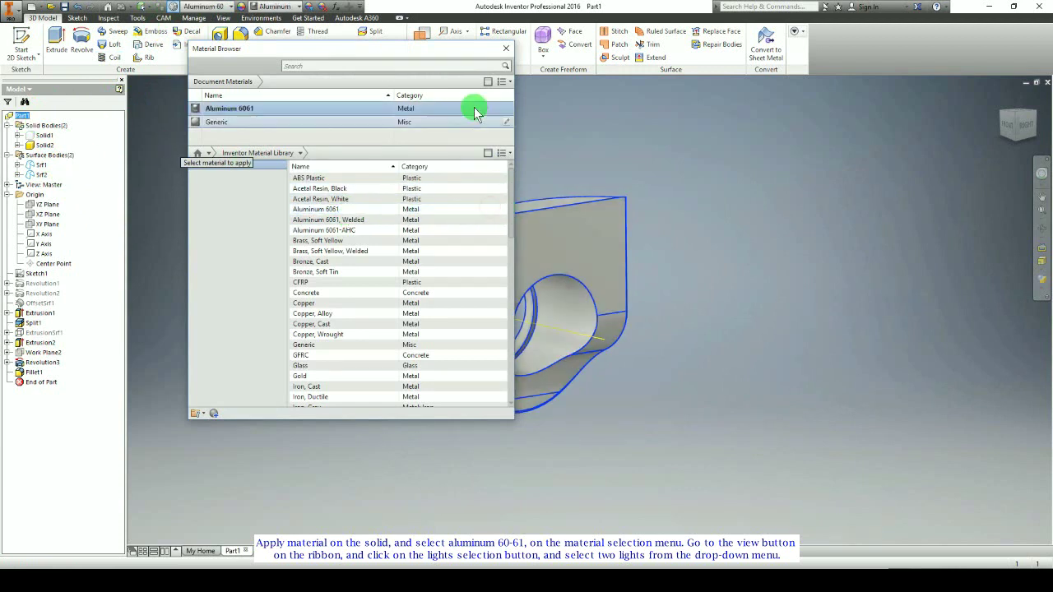
{"action": "left_click", "coordinate": [506, 48]}
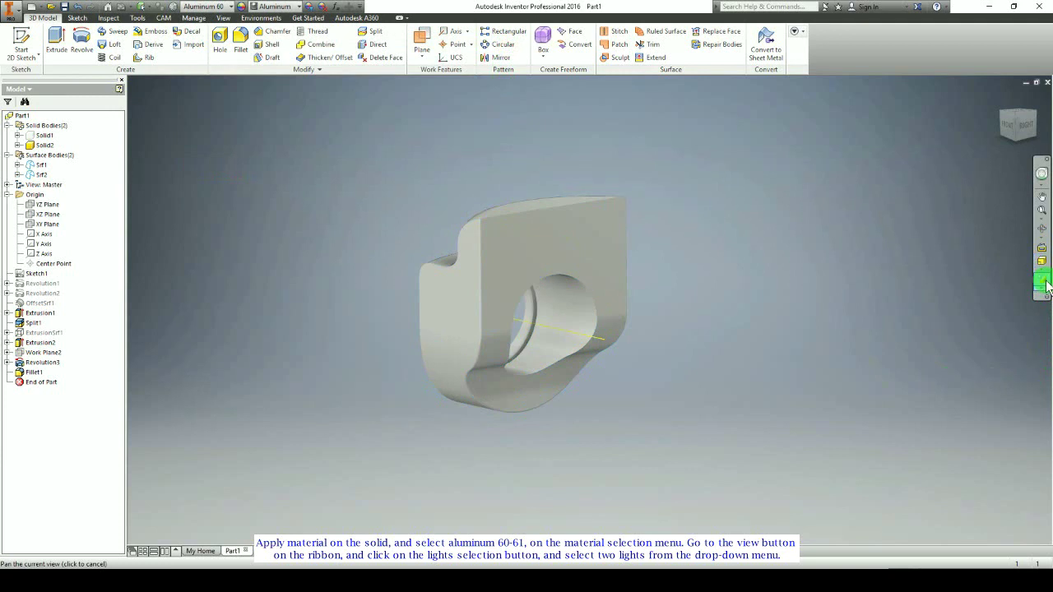
{"action": "left_click", "coordinate": [376, 163]}
{"action": "left_click", "coordinate": [223, 18]}
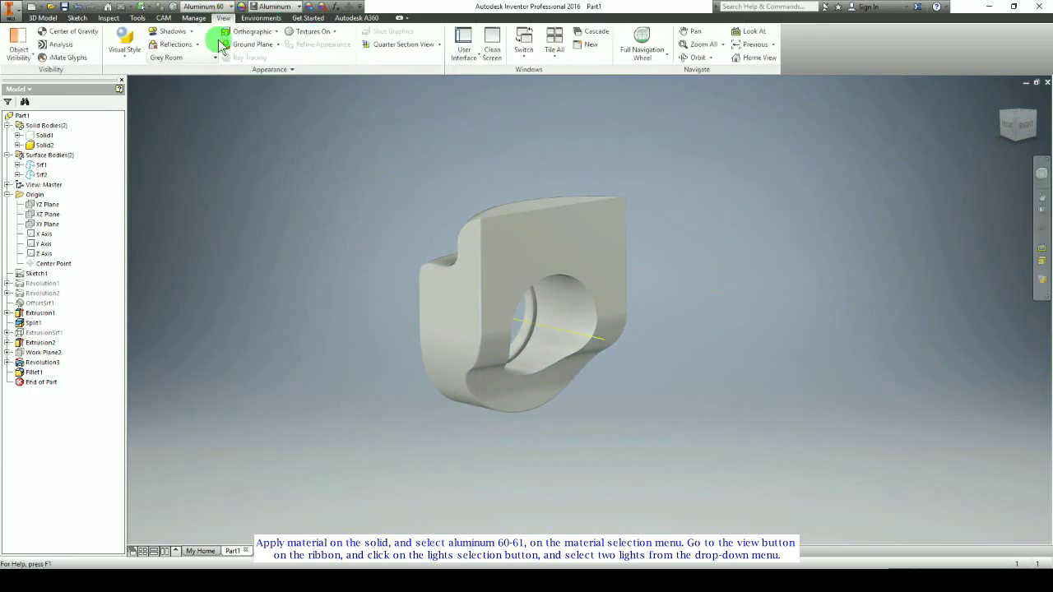
Step: Set the scene Lighting Style to Two Lights
{"action": "left_click", "coordinate": [165, 58]}
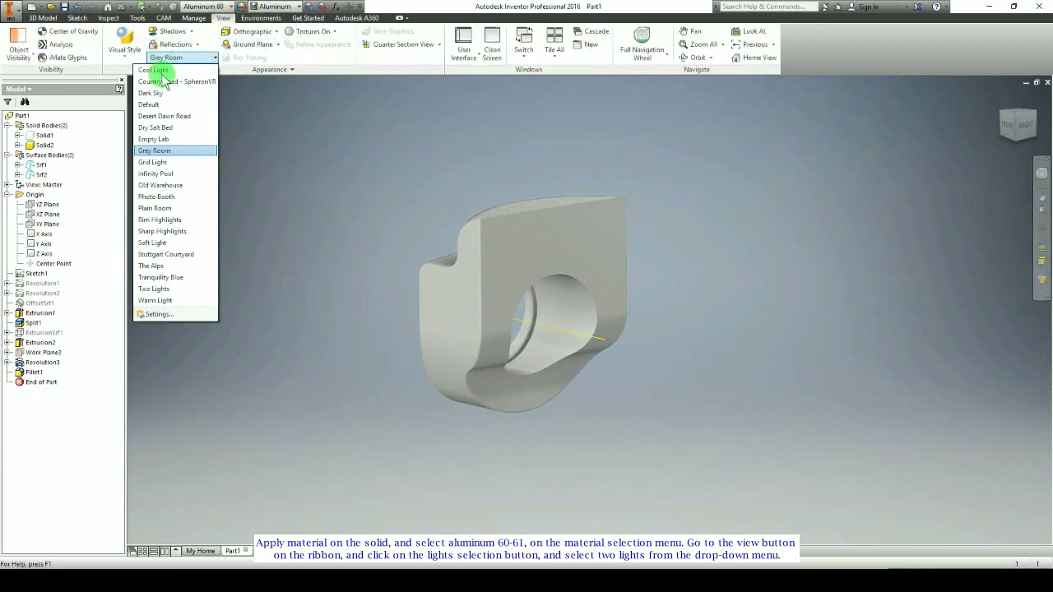
{"action": "left_click", "coordinate": [155, 288]}
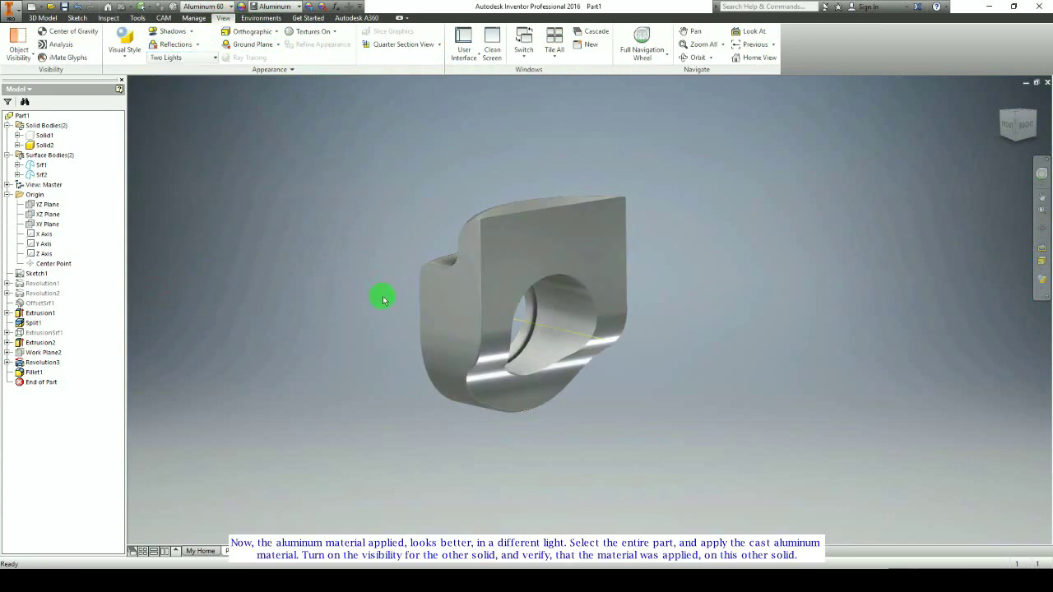
{"action": "mouse_move", "coordinate": [381, 296]}
{"action": "left_mouse_down"}
{"action": "mouse_move", "coordinate": [566, 313]}
{"action": "mouse_move", "coordinate": [585, 345]}
{"action": "mouse_move", "coordinate": [507, 307]}
{"action": "mouse_move", "coordinate": [397, 303]}
{"action": "mouse_move", "coordinate": [350, 317]}
{"action": "mouse_move", "coordinate": [381, 310]}
{"action": "left_mouse_up"}
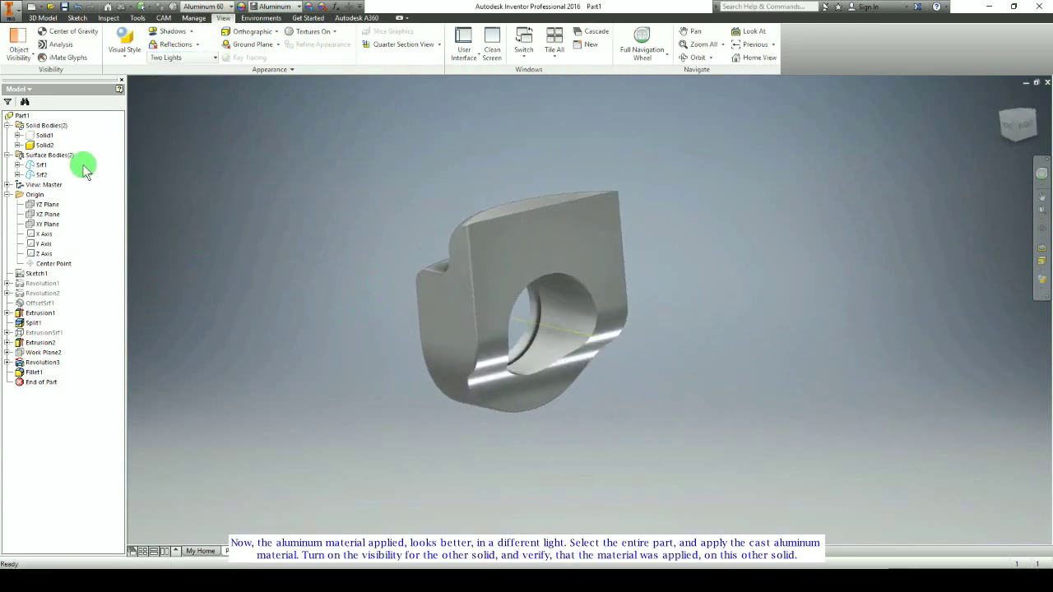
Step: Apply the Aluminum Cast appearance to Part1 and orbit to inspect the texture
{"action": "left_click", "coordinate": [22, 118]}
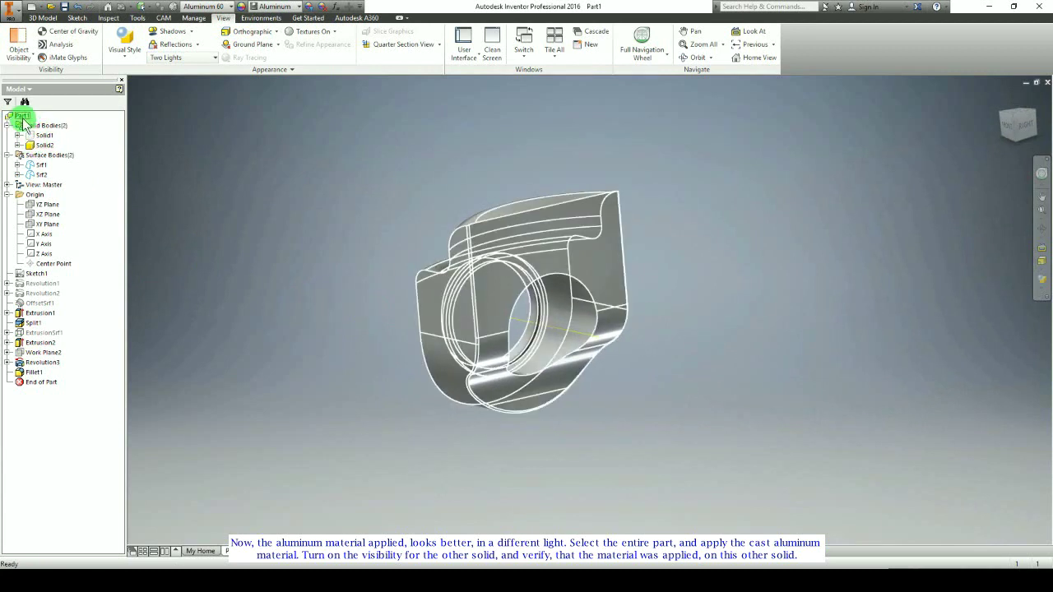
{"action": "left_click", "coordinate": [242, 6]}
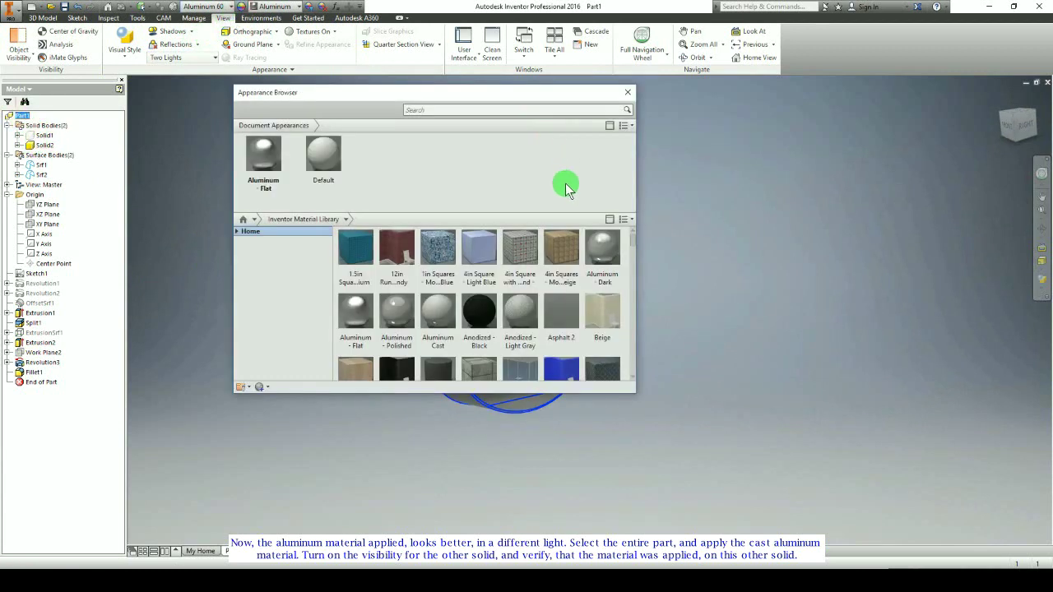
{"action": "left_click", "coordinate": [433, 348]}
{"action": "left_click_drag", "start_coordinate": [434, 347], "coordinate": [422, 200]}
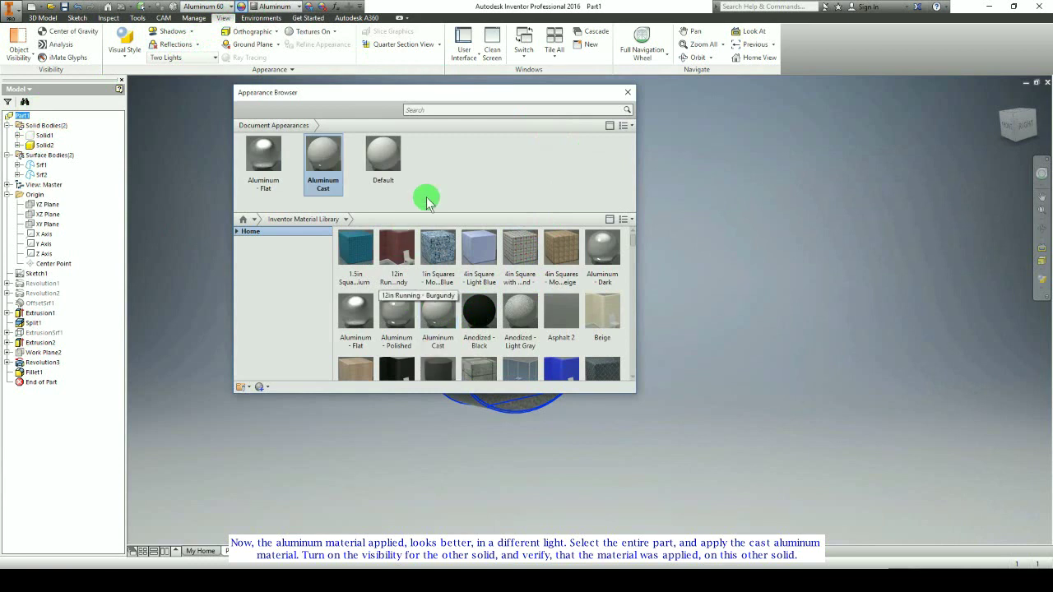
{"action": "left_click", "coordinate": [633, 97]}
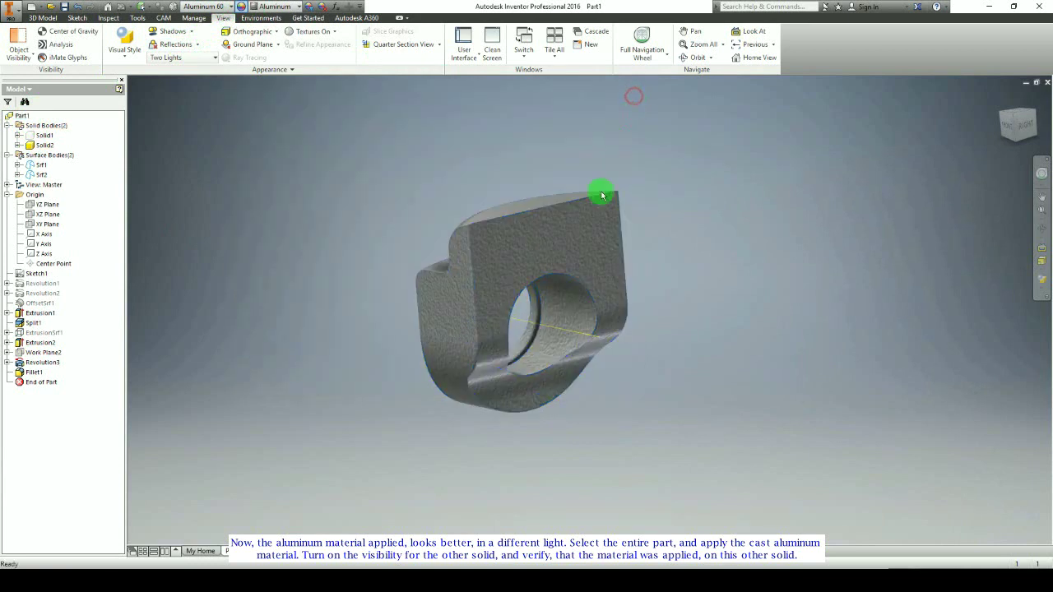
{"action": "middle_click_drag", "start_coordinate": [518, 264], "coordinate": [491, 228], "text": "shift"}
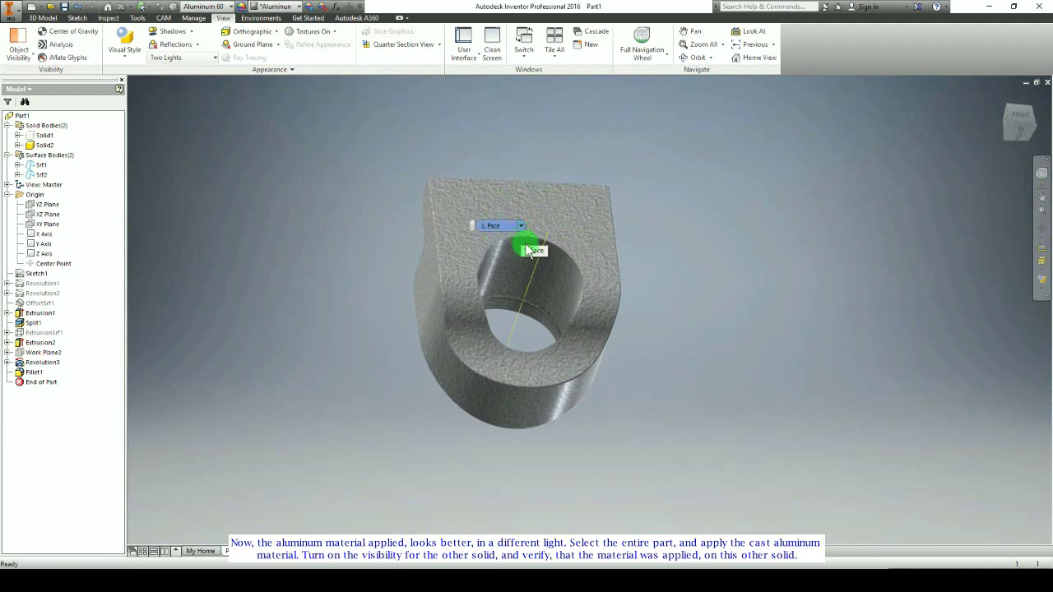
{"action": "middle_click_drag", "start_coordinate": [568, 286], "coordinate": [587, 301], "text": "shift"}
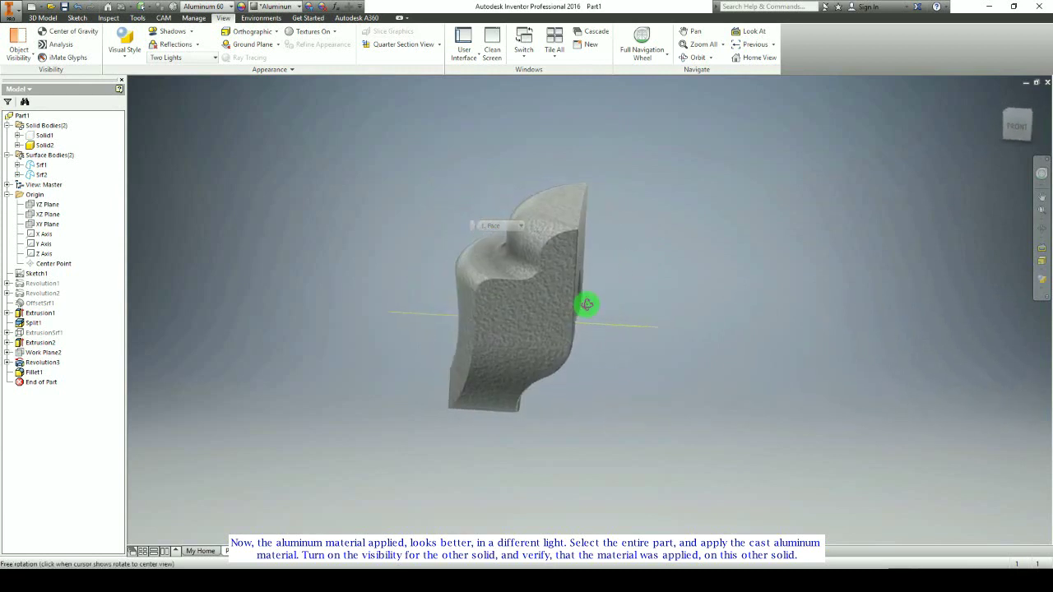
Step: Turn on Solid1's visibility and orbit to view the piston's hollow underside
{"action": "right_click", "coordinate": [30, 137]}
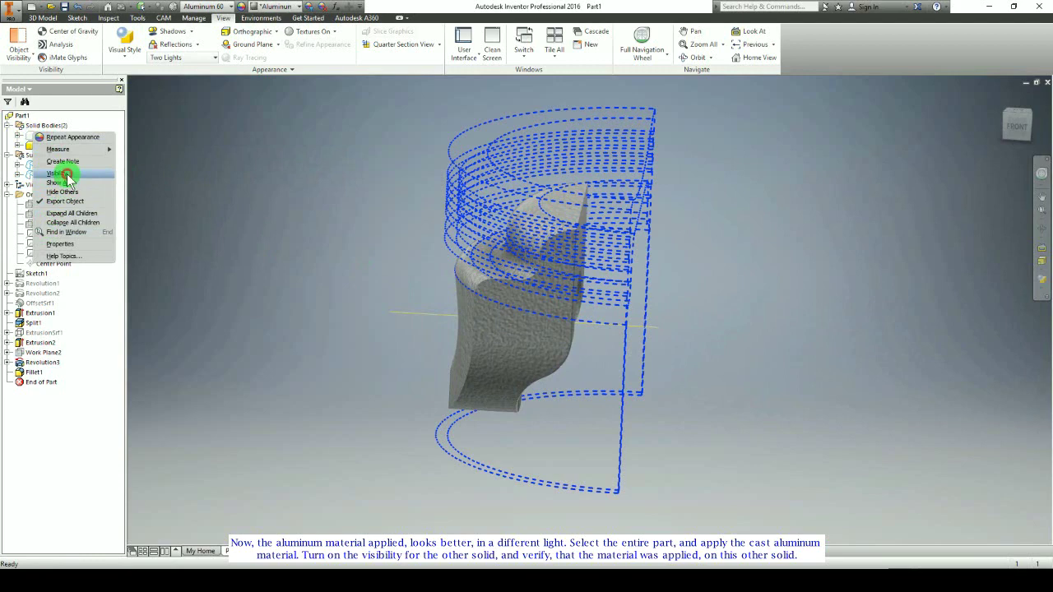
{"action": "left_click", "coordinate": [66, 175]}
{"action": "middle_click_drag", "start_coordinate": [442, 287], "coordinate": [764, 302], "text": "shift"}
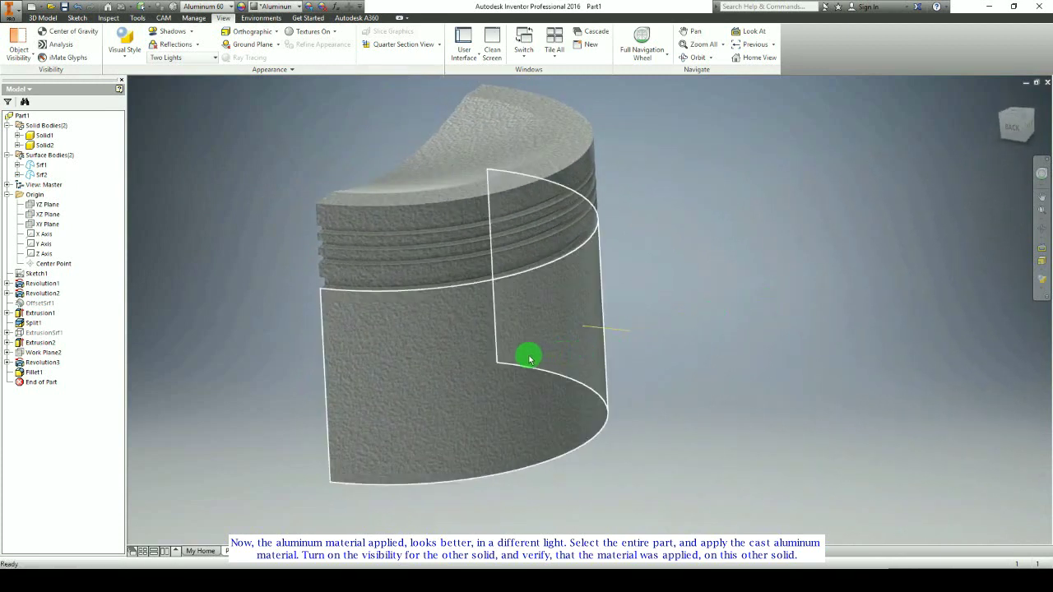
{"action": "left_click_drag", "start_coordinate": [528, 358], "coordinate": [447, 284]}
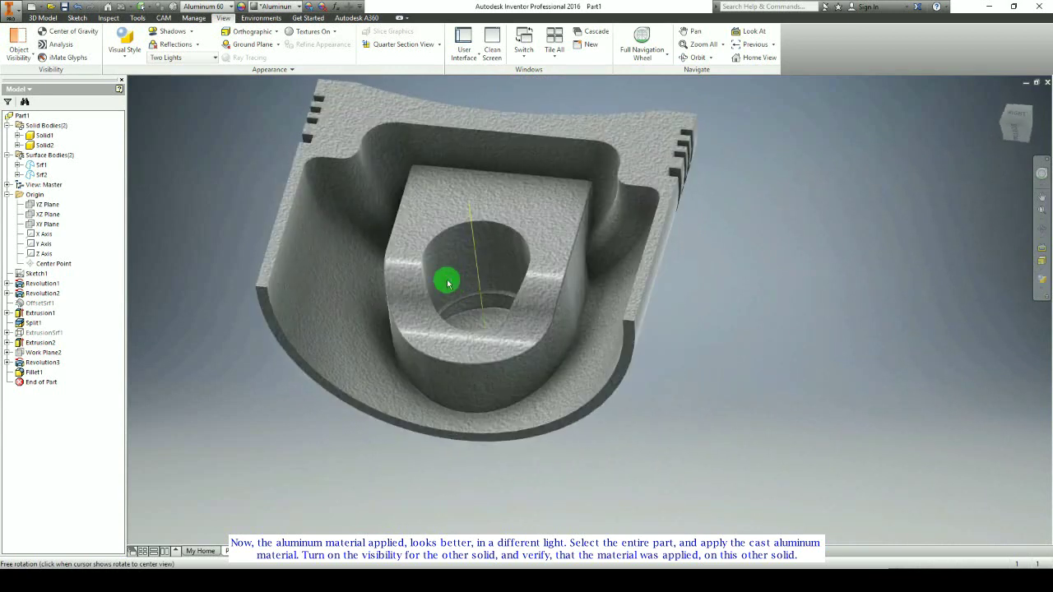
Step: Combine Solid2 into Solid1 as a single body
{"action": "left_click", "coordinate": [46, 18]}
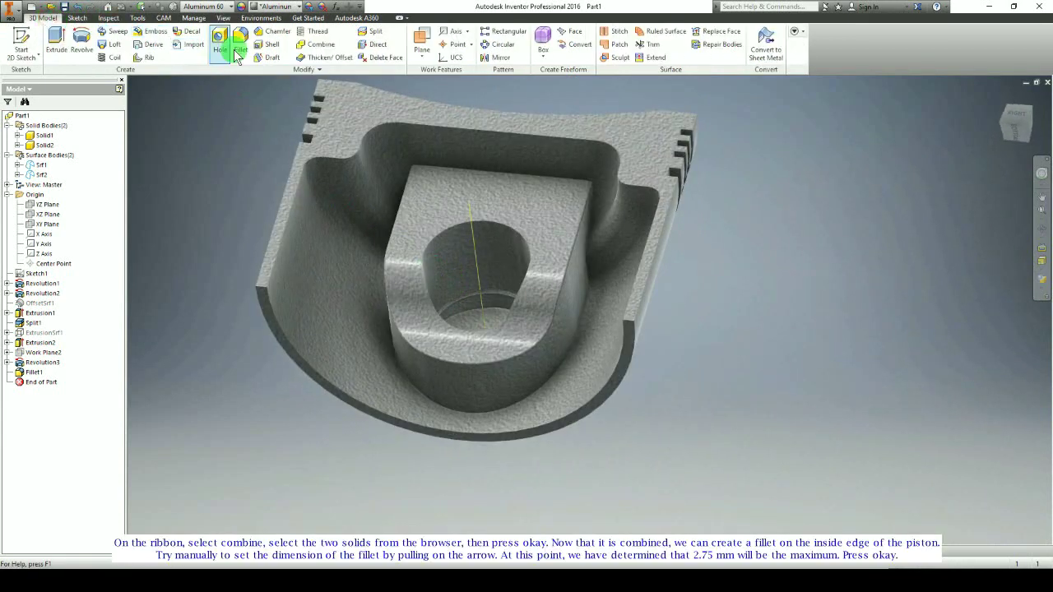
{"action": "left_click", "coordinate": [319, 44]}
{"action": "left_click", "coordinate": [44, 135]}
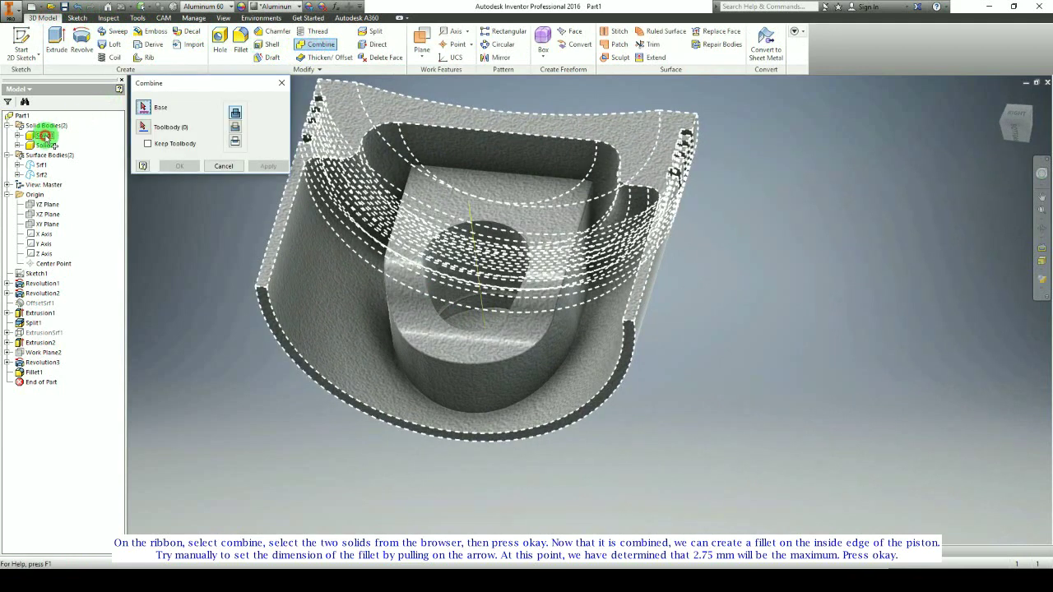
{"action": "left_click", "coordinate": [45, 145]}
{"action": "left_click", "coordinate": [180, 166]}
{"action": "middle_click_drag", "start_coordinate": [247, 182], "coordinate": [559, 269], "text": "shift"}
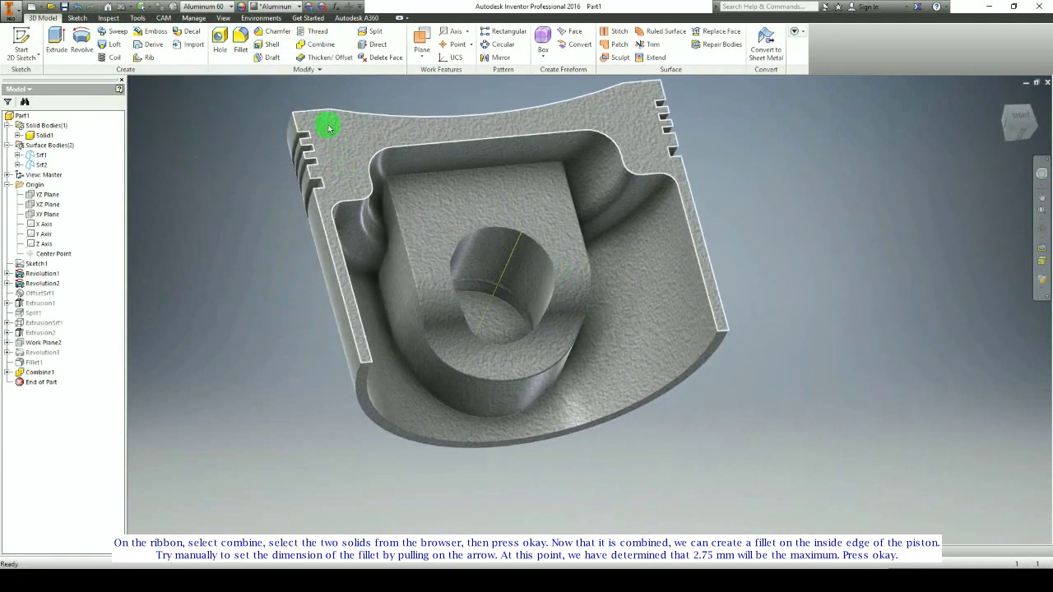
Step: Fillet the piston's inside cavity edge chain with a 2.75 mm radius
{"action": "left_click", "coordinate": [241, 43]}
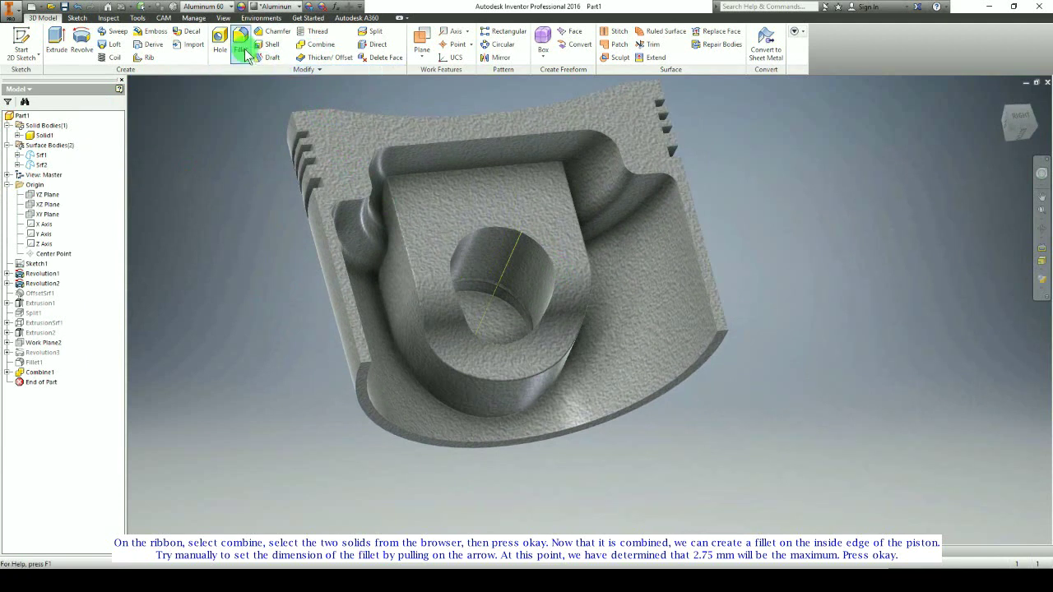
{"action": "left_click", "coordinate": [509, 417]}
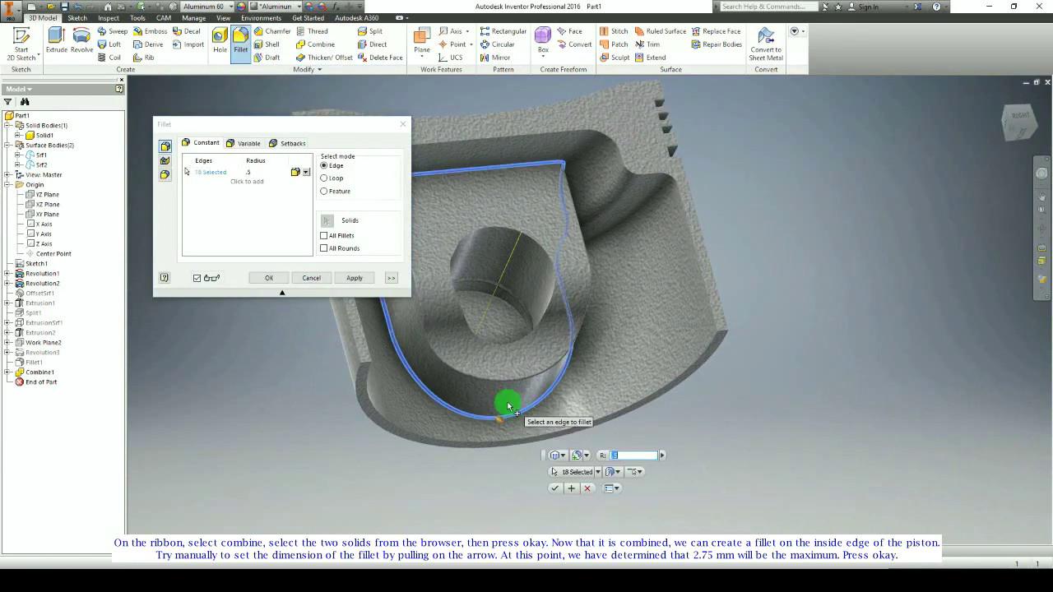
{"action": "left_click_drag", "start_coordinate": [502, 423], "coordinate": [510, 434]}
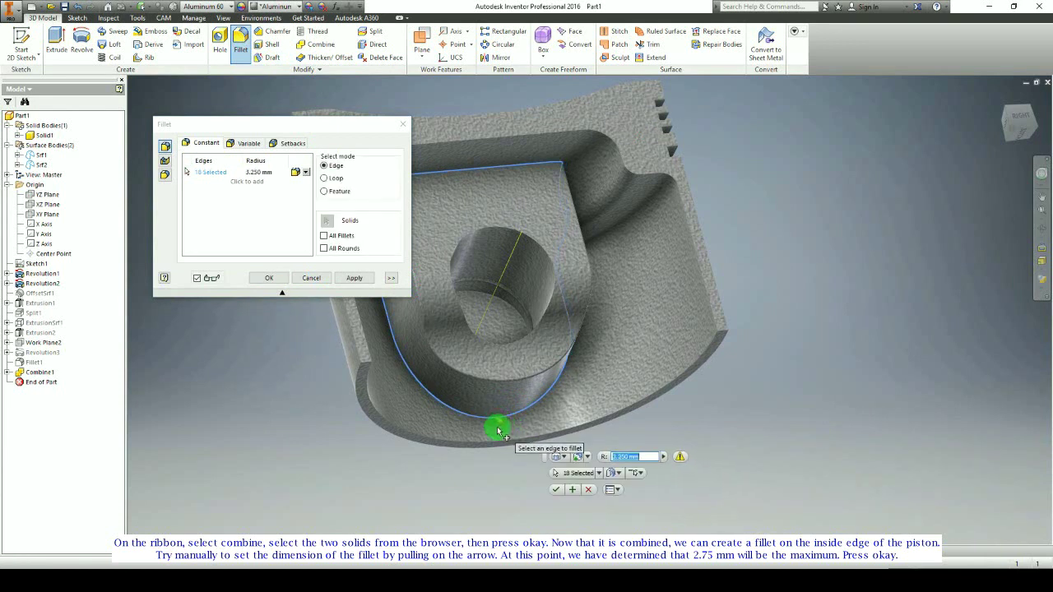
{"action": "middle_click_drag", "start_coordinate": [564, 416], "coordinate": [476, 405], "text": "shift"}
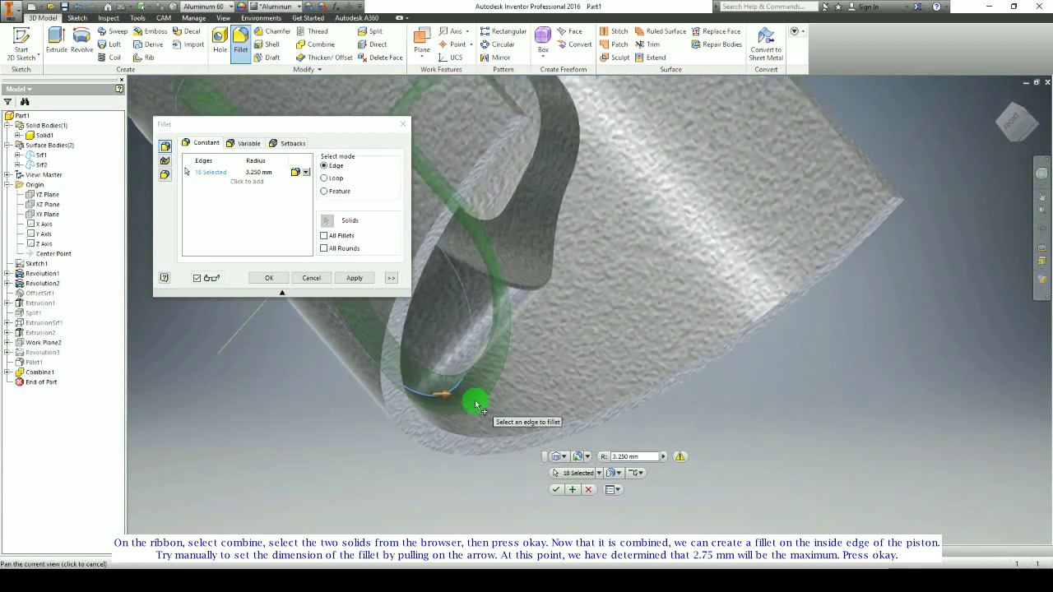
{"action": "left_click_drag", "start_coordinate": [445, 398], "coordinate": [442, 401]}
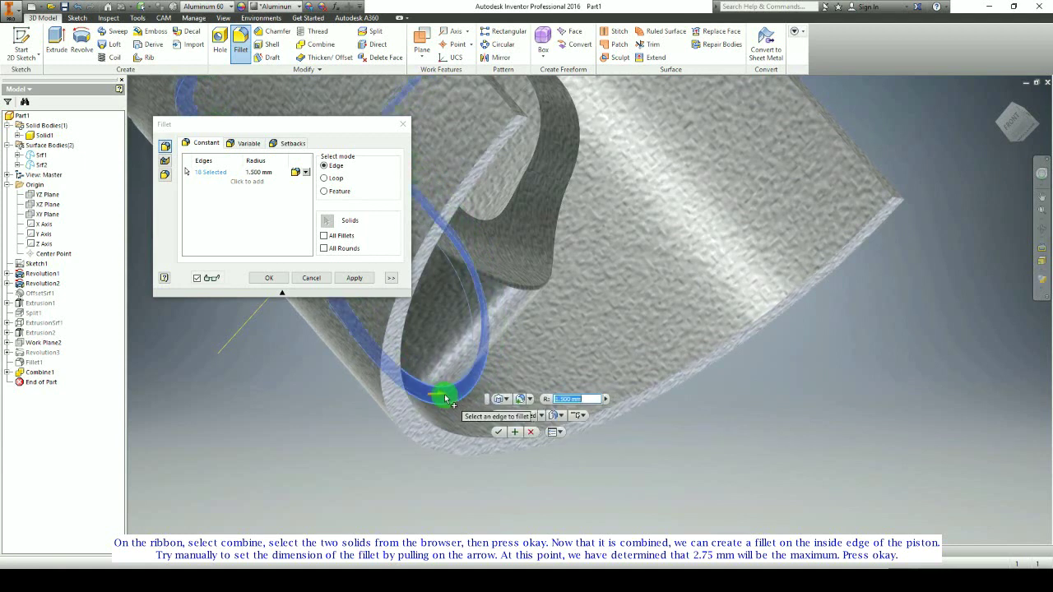
{"action": "left_click_drag", "start_coordinate": [444, 399], "coordinate": [446, 400]}
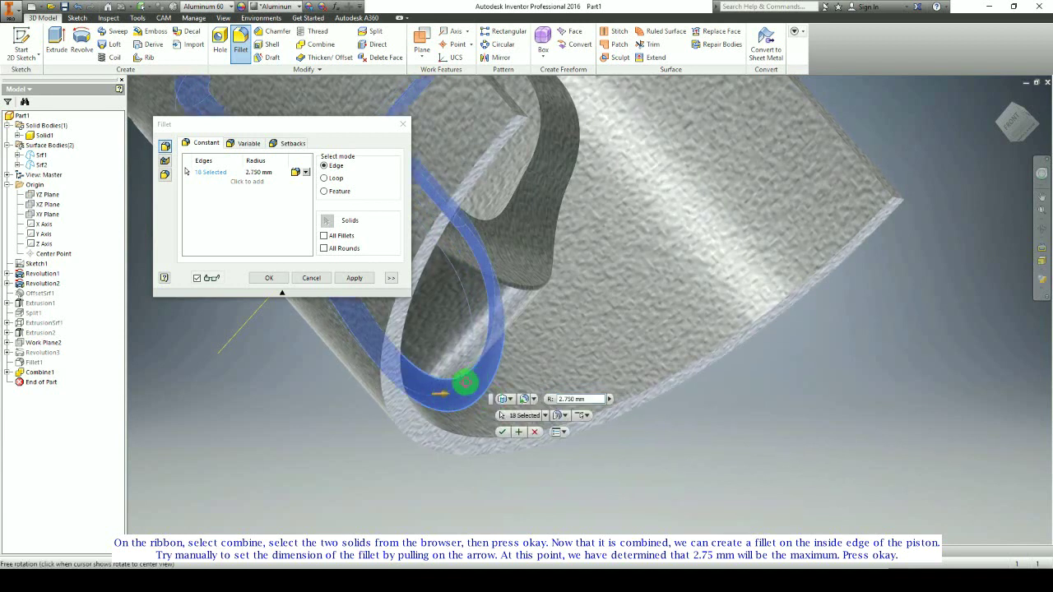
{"action": "middle_click_drag", "start_coordinate": [465, 380], "coordinate": [527, 463], "text": "shift"}
{"action": "left_click", "coordinate": [267, 278]}
{"action": "middle_click_drag", "start_coordinate": [542, 312], "coordinate": [481, 331], "text": "shift"}
Step: Create Work Point1 where the pin-hole work axis meets the flat cut face
{"action": "key", "text": "F6"}
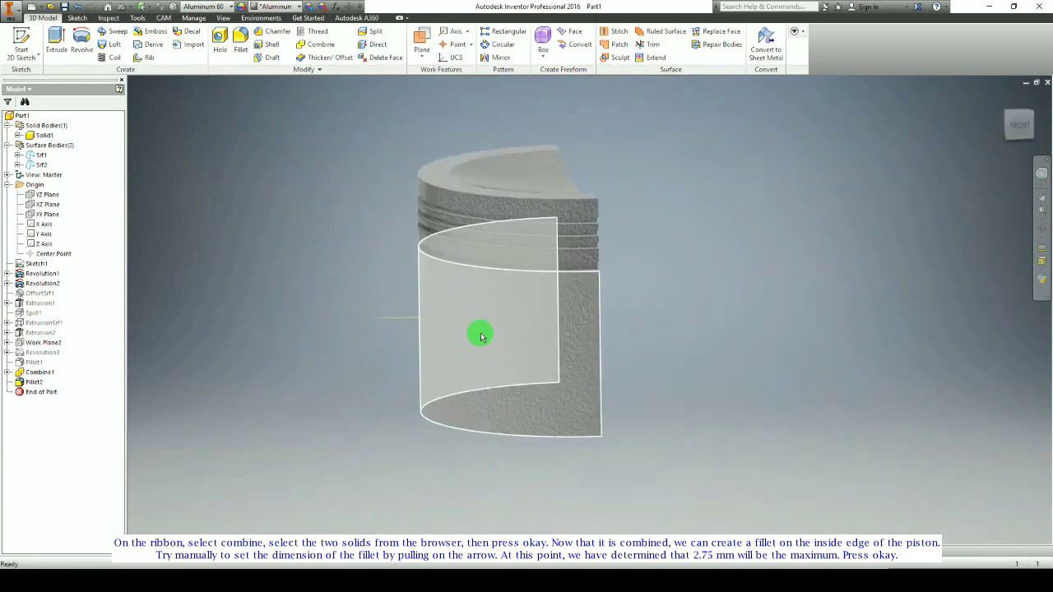
{"action": "middle_click_drag", "start_coordinate": [350, 325], "coordinate": [378, 329], "text": "shift"}
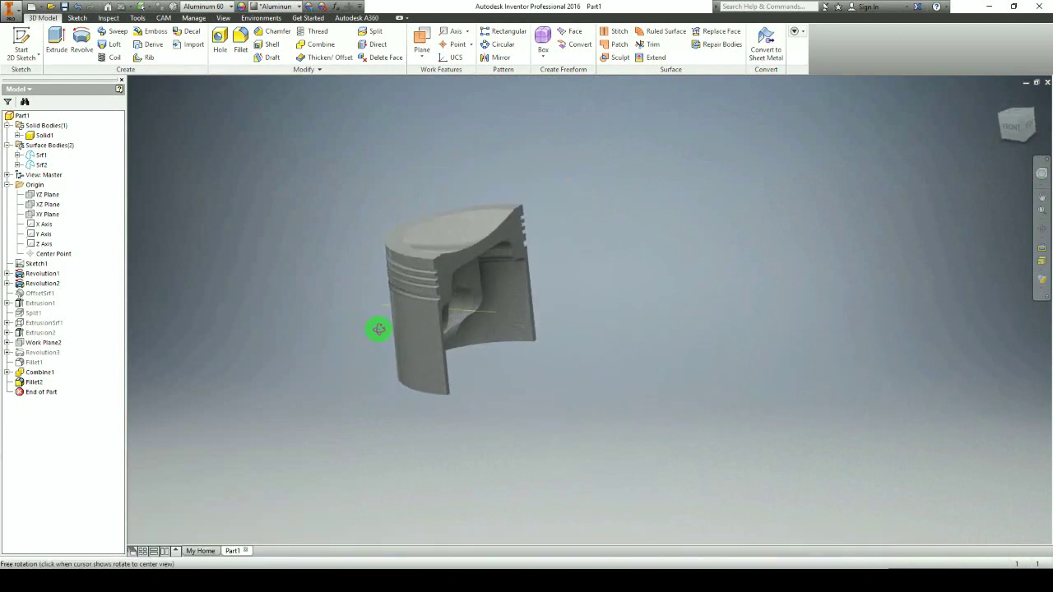
{"action": "scroll", "coordinate": [463, 287], "scroll_direction": "up", "scroll_amount": 2}
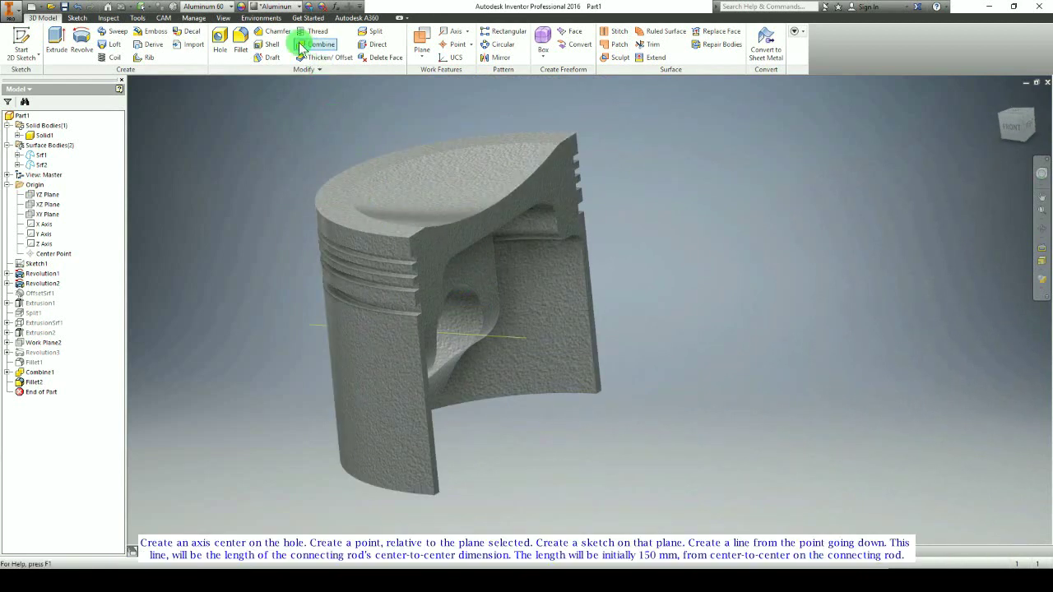
{"action": "left_click", "coordinate": [448, 46]}
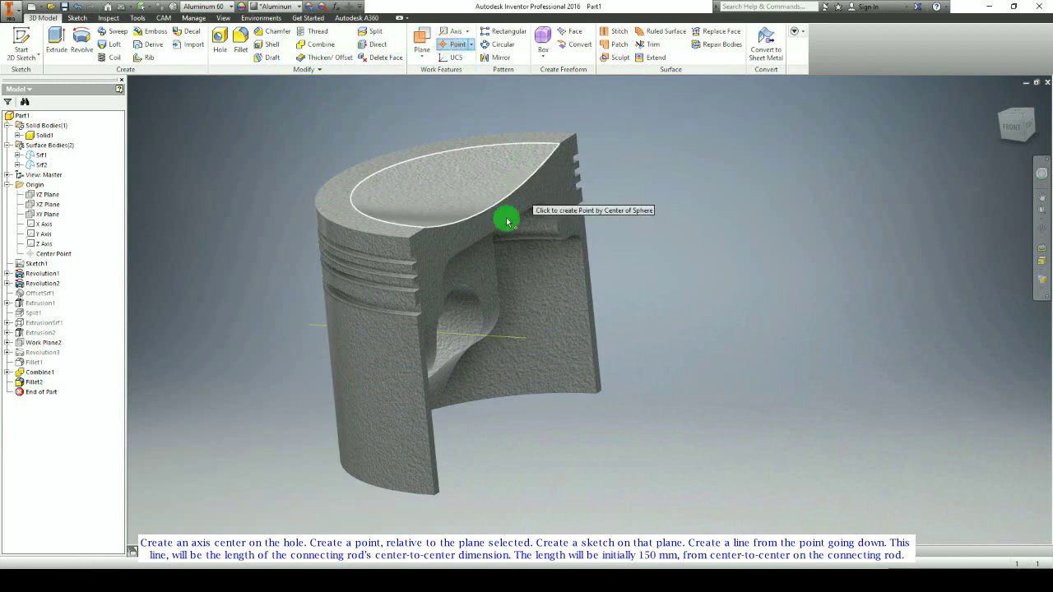
{"action": "left_click", "coordinate": [496, 340]}
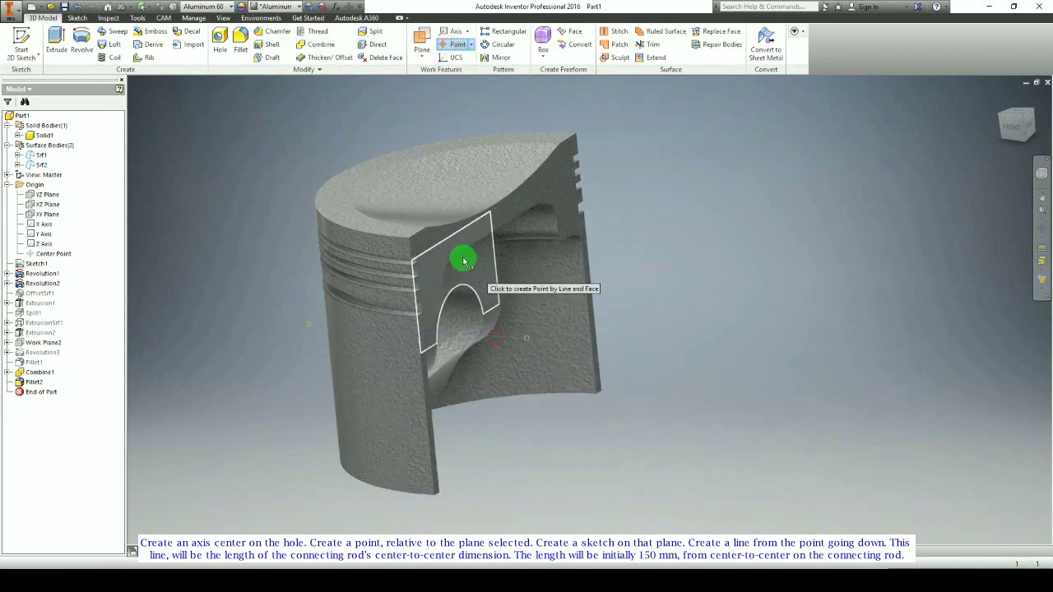
{"action": "left_click", "coordinate": [513, 325]}
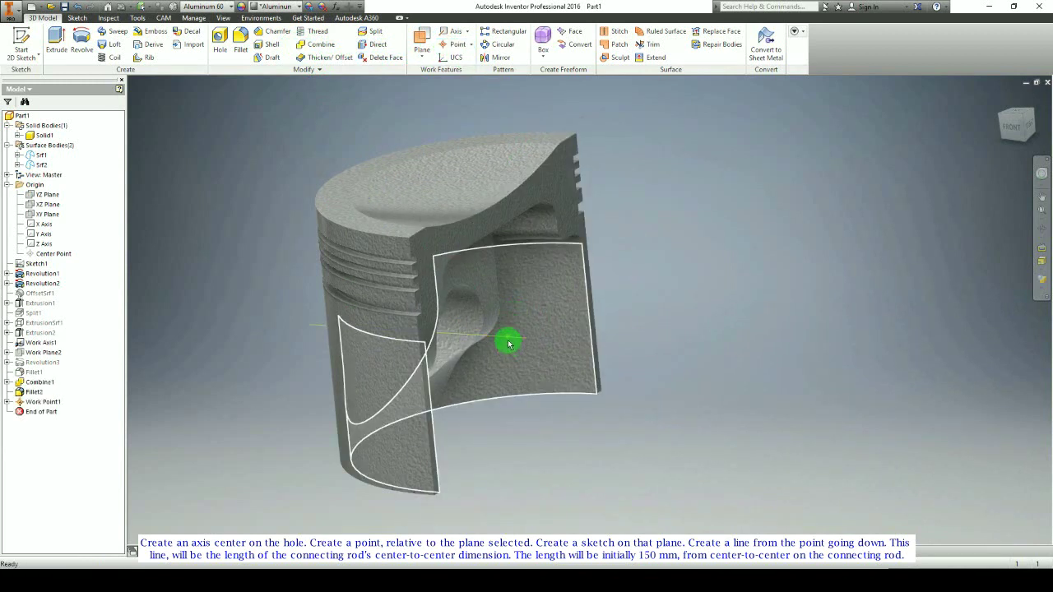
{"action": "left_click", "coordinate": [507, 339]}
{"action": "middle_click_drag", "start_coordinate": [707, 298], "coordinate": [486, 218], "text": "shift"}
{"action": "scroll", "coordinate": [543, 366], "scroll_direction": "down", "scroll_amount": 10}
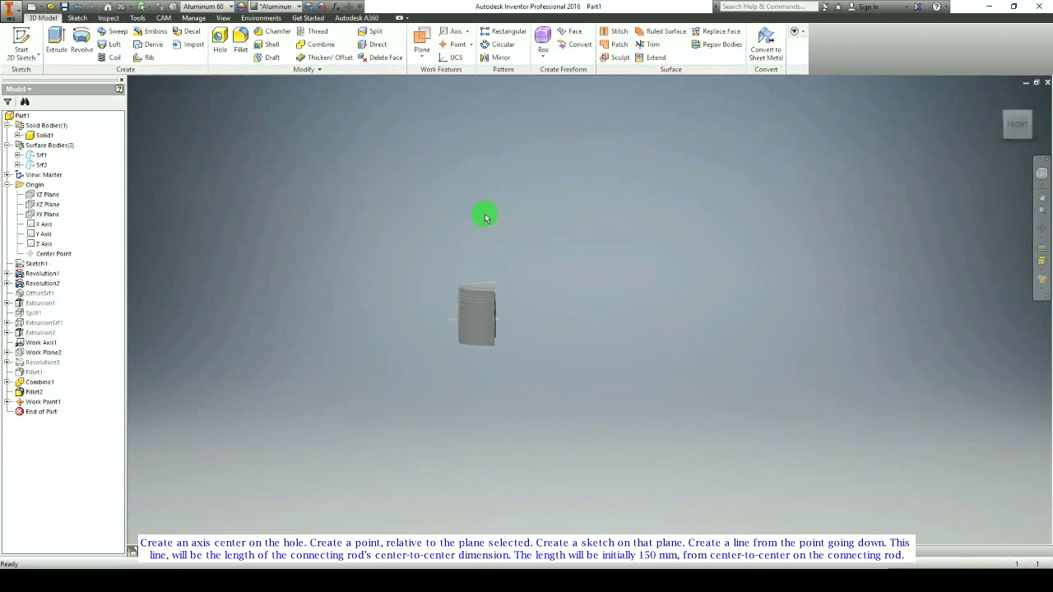
Step: Start a new sketch on the XY Plane and project model geometry into it
{"action": "left_click", "coordinate": [47, 213]}
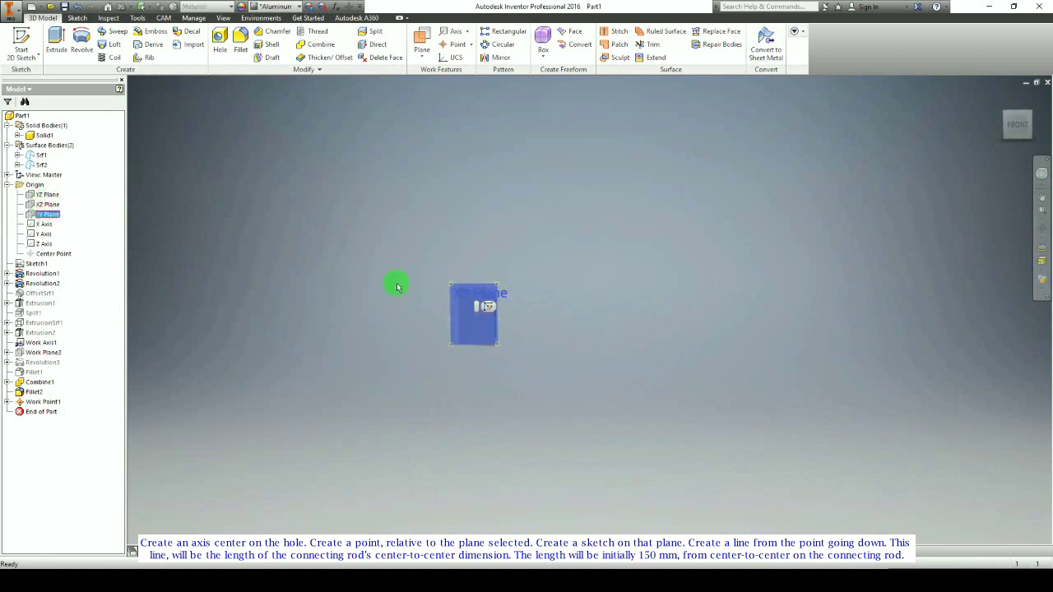
{"action": "left_click", "coordinate": [488, 308]}
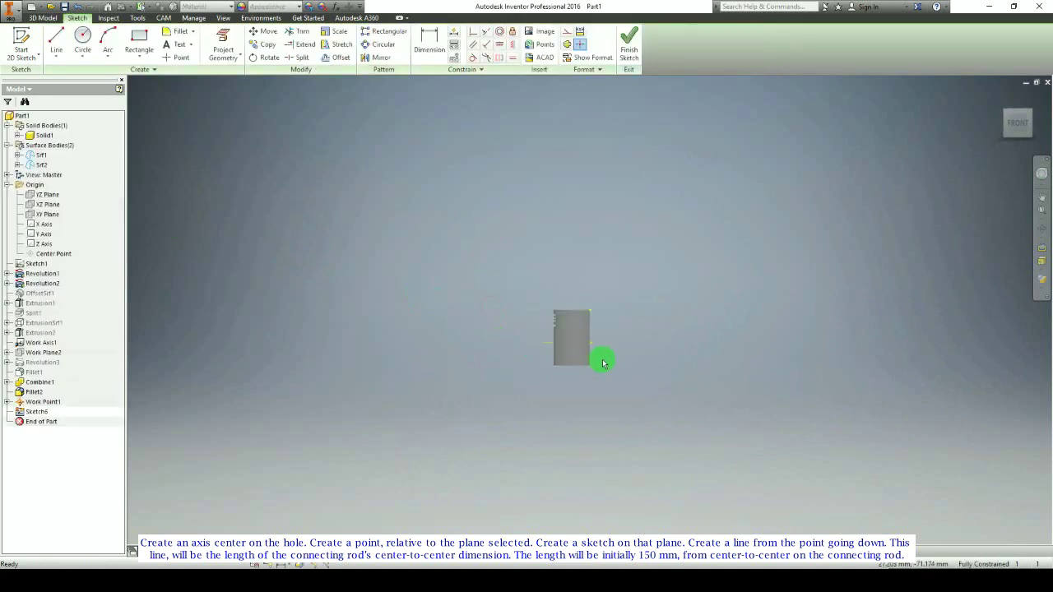
{"action": "scroll", "coordinate": [543, 333], "scroll_direction": "up", "scroll_amount": 5}
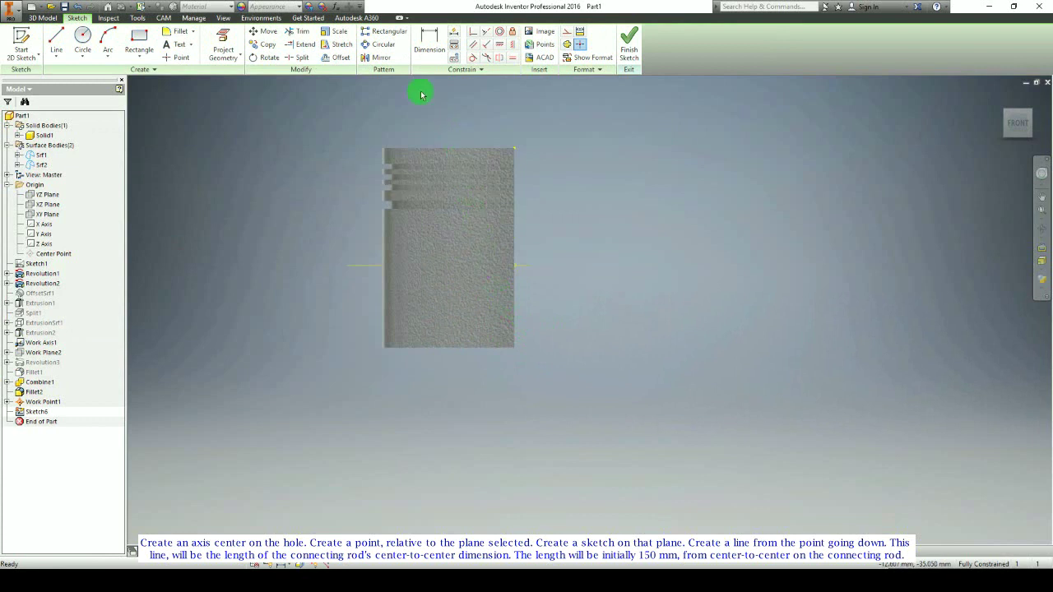
{"action": "left_click", "coordinate": [56, 41]}
{"action": "left_click", "coordinate": [223, 45]}
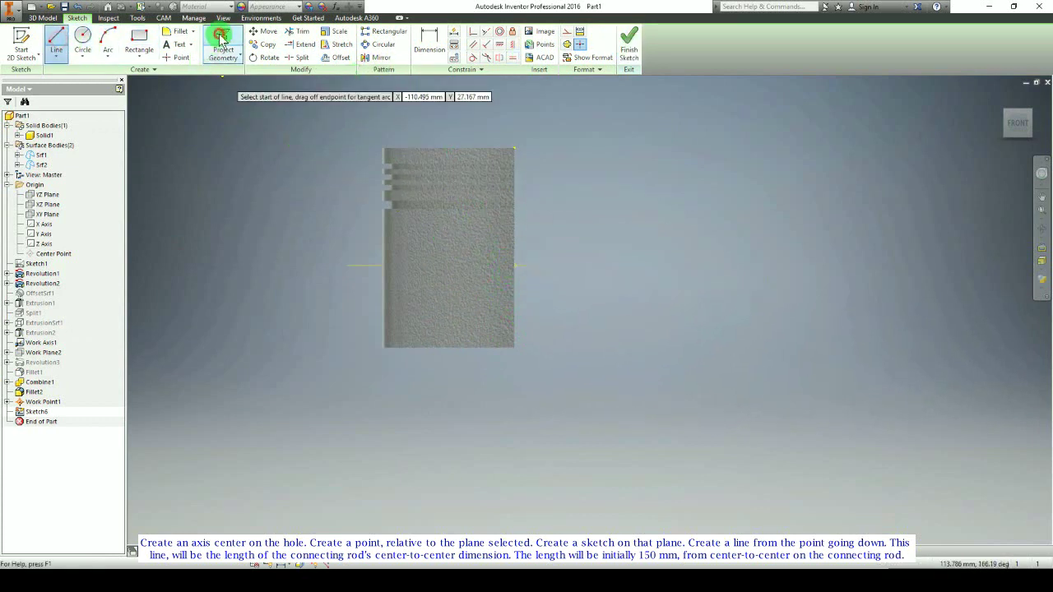
{"action": "mouse_move", "coordinate": [531, 277]}
{"action": "middle_mouse_down", "text": "shift"}
{"action": "mouse_move", "coordinate": [496, 298]}
{"action": "mouse_move", "coordinate": [520, 267]}
{"action": "middle_mouse_up", "text": "shift"}
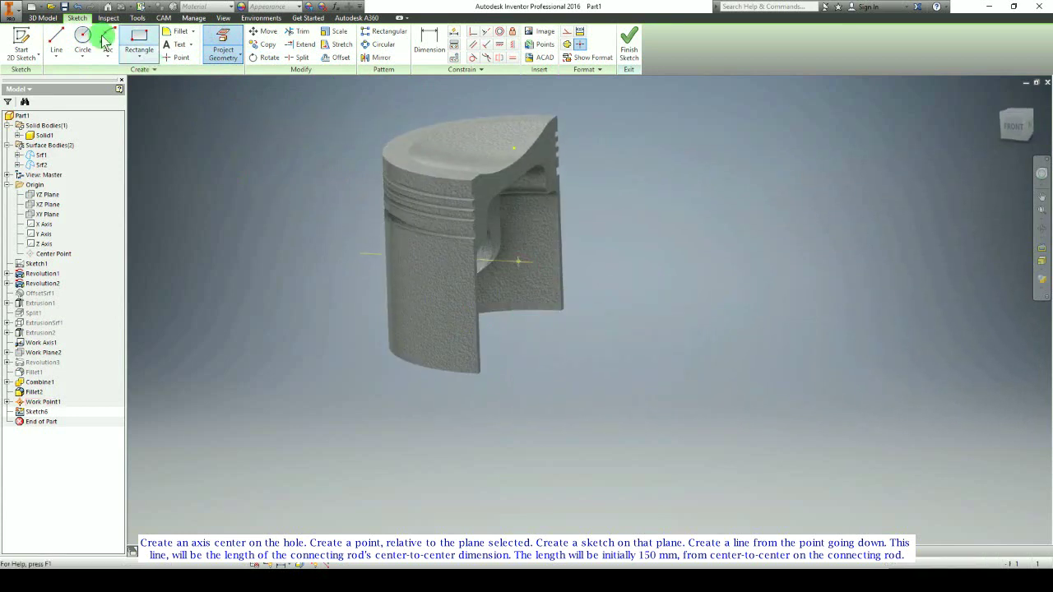
Step: Draw a vertical line from the work point down well below the piston
{"action": "left_click", "coordinate": [69, 42]}
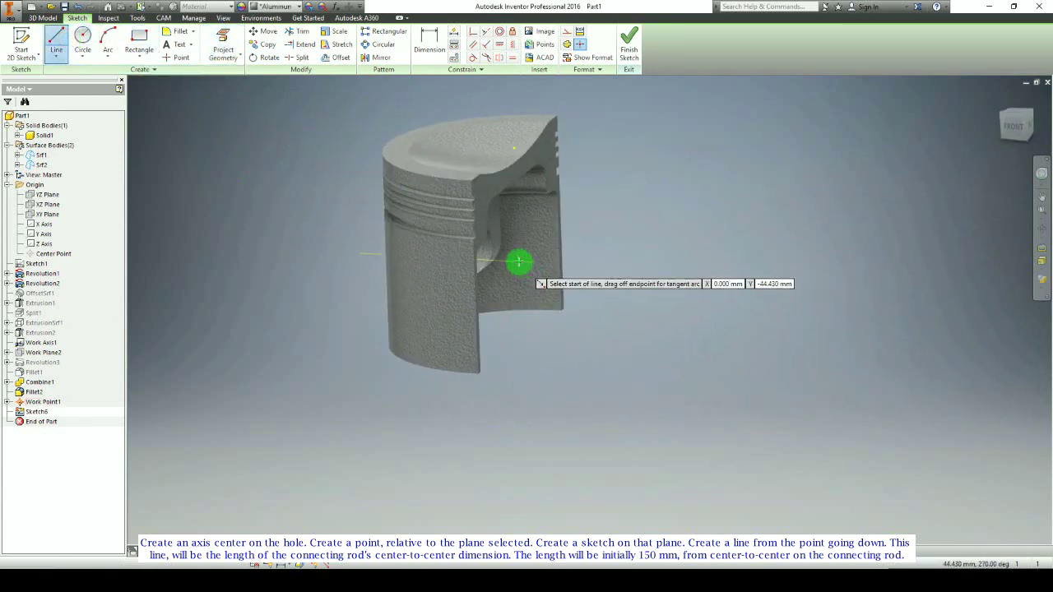
{"action": "left_click", "coordinate": [519, 262]}
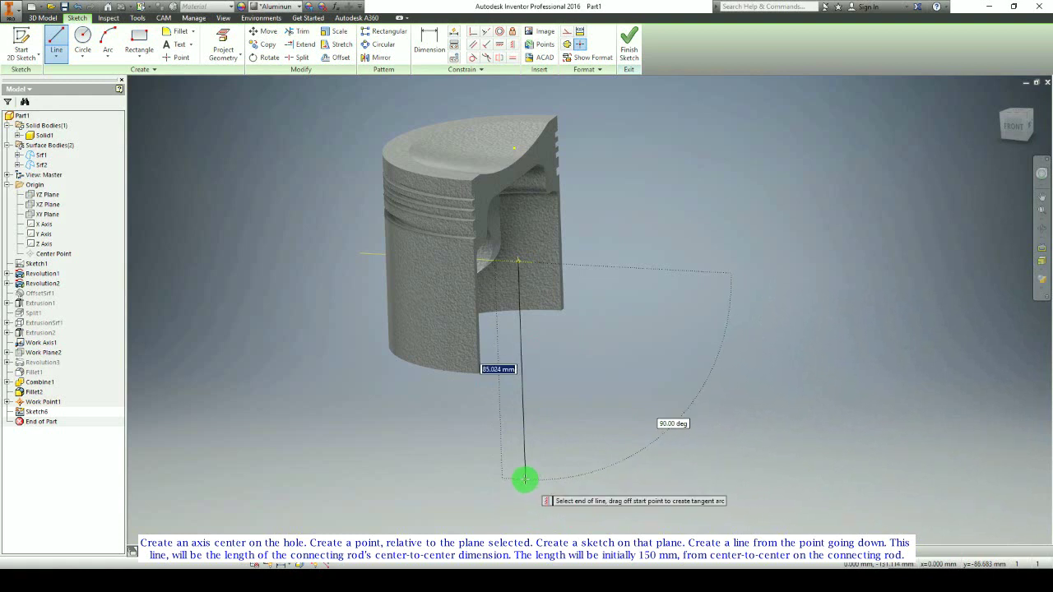
{"action": "double_click", "coordinate": [525, 478]}
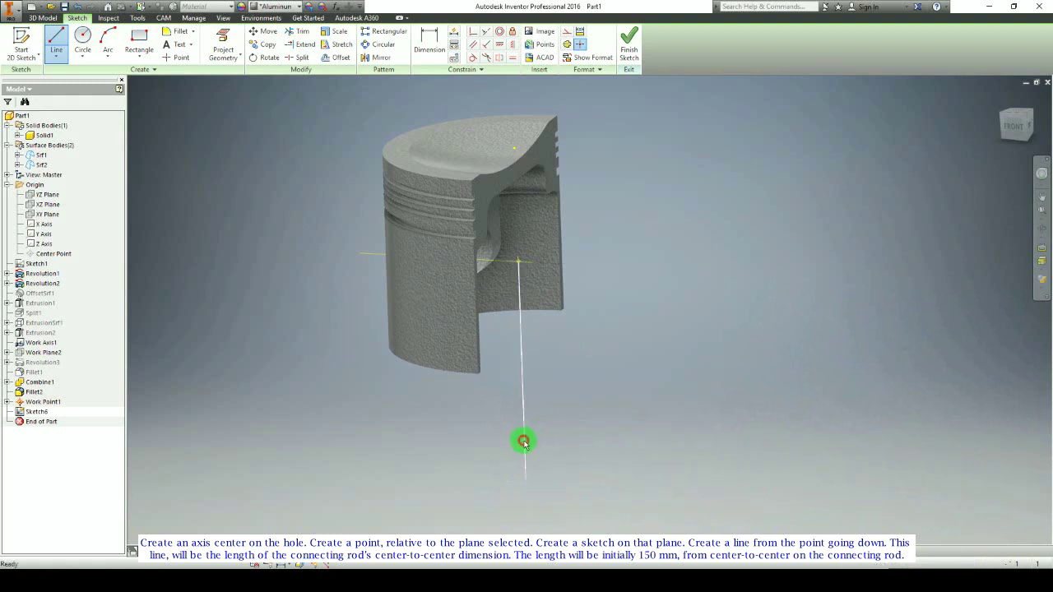
{"action": "key", "text": "Escape"}
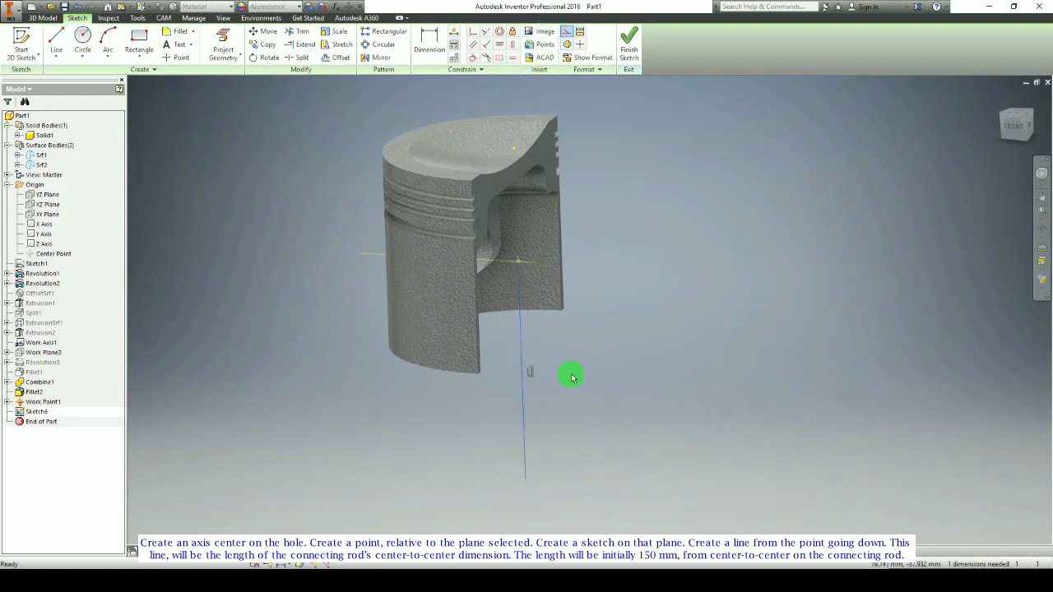
{"action": "left_click", "coordinate": [1016, 125]}
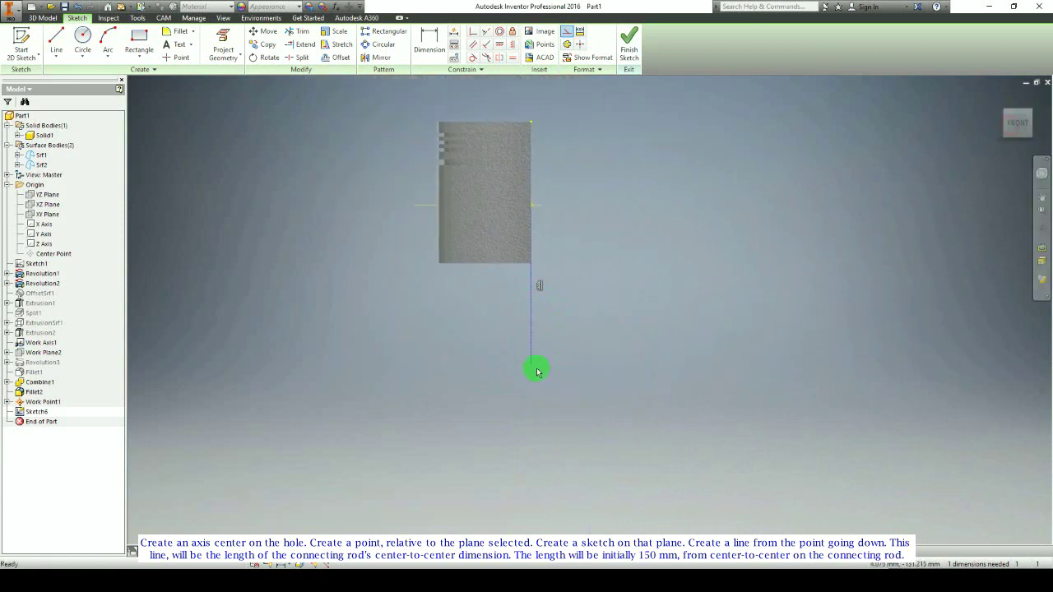
{"action": "left_click_drag", "start_coordinate": [532, 368], "coordinate": [518, 458]}
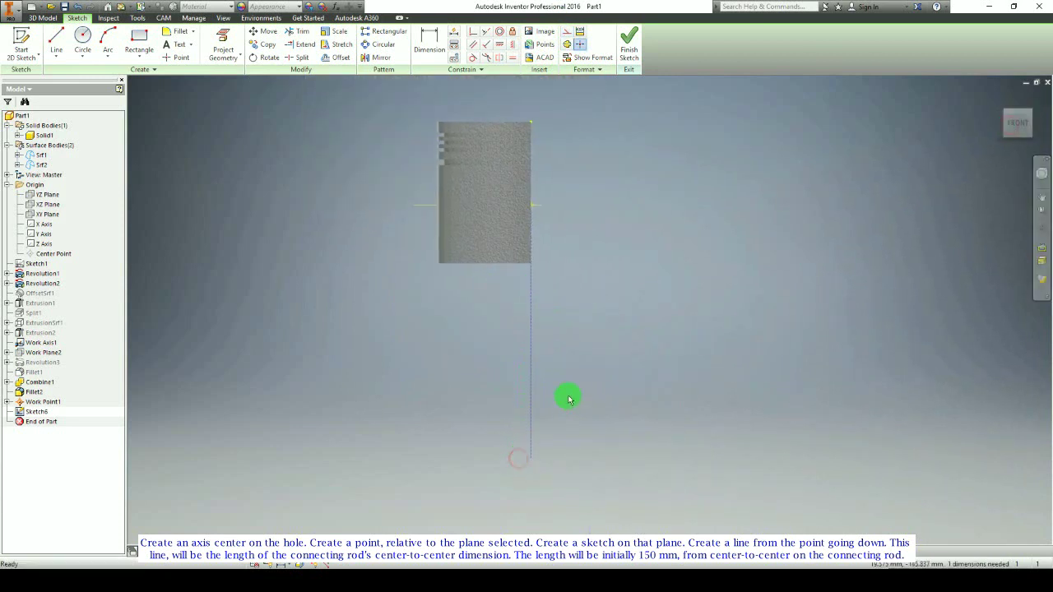
{"action": "left_click_drag", "start_coordinate": [568, 384], "coordinate": [537, 389]}
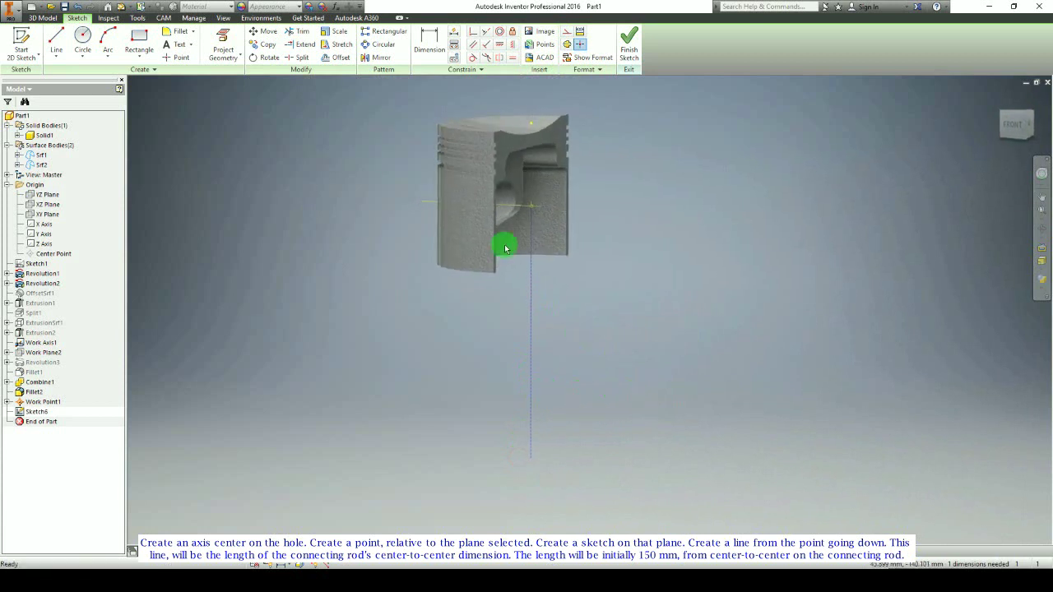
Step: Dimension the vertical line to 150 mm
{"action": "left_click", "coordinate": [429, 37]}
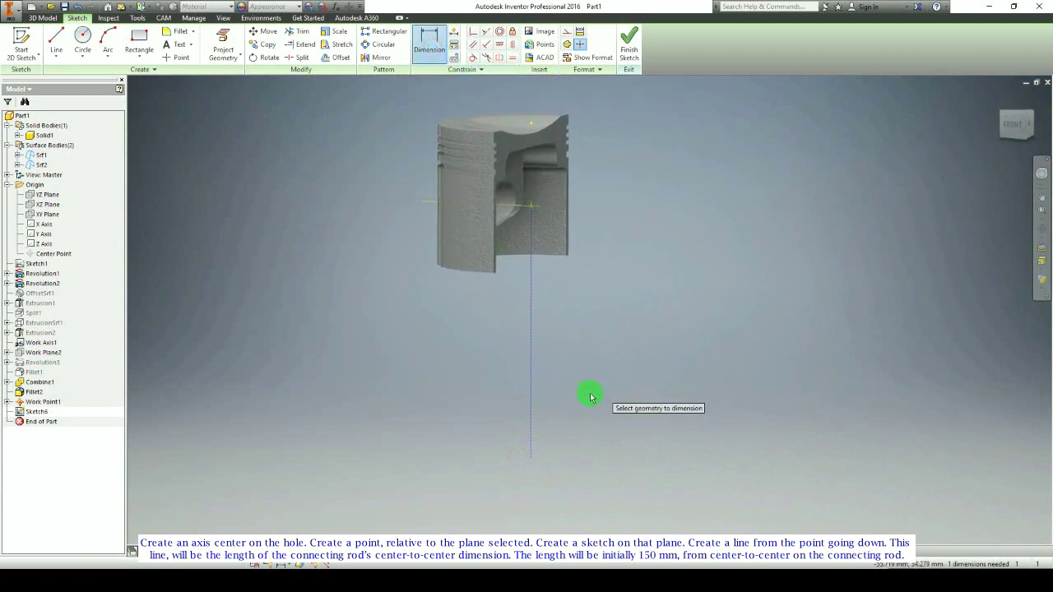
{"action": "left_click", "coordinate": [533, 392]}
{"action": "left_click", "coordinate": [549, 386]}
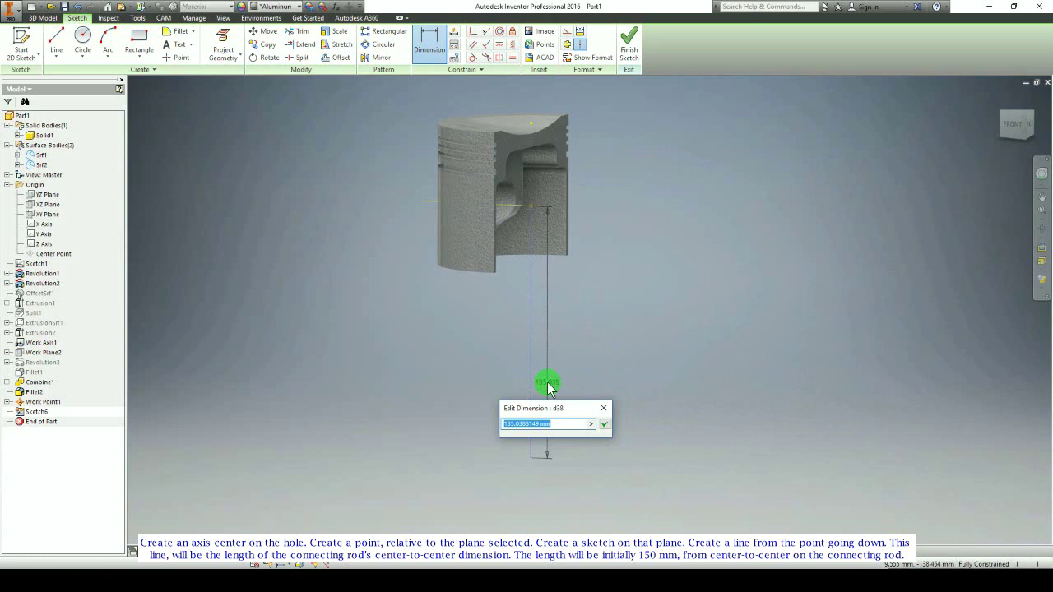
{"action": "type", "text": "150"}
{"action": "key", "text": "Return"}
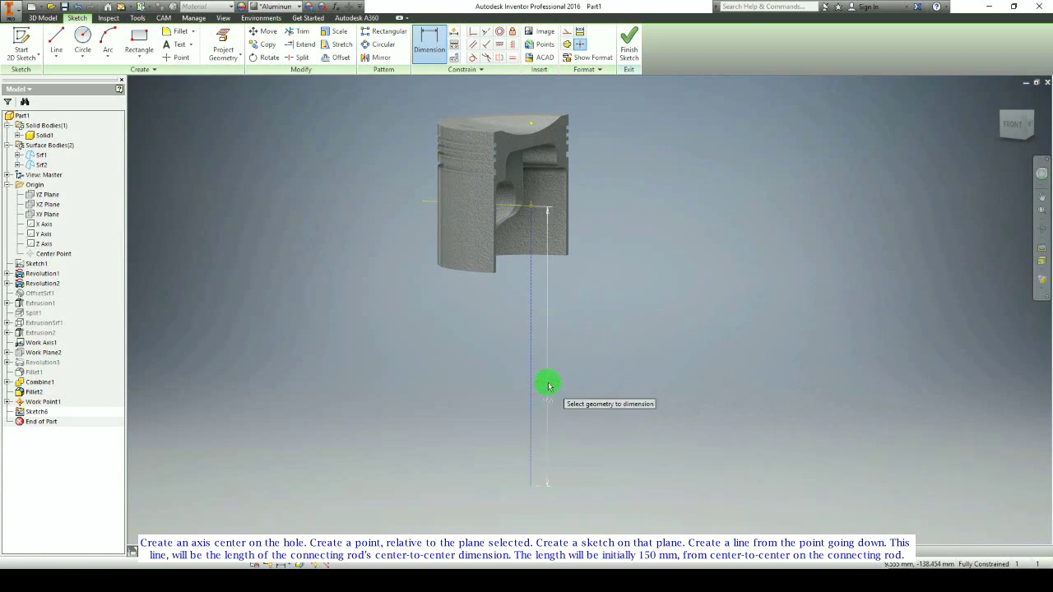
{"action": "mouse_move", "coordinate": [571, 329]}
{"action": "middle_mouse_down", "text": "shift"}
{"action": "mouse_move", "coordinate": [606, 312]}
{"action": "mouse_move", "coordinate": [571, 367]}
{"action": "mouse_move", "coordinate": [590, 342]}
{"action": "mouse_move", "coordinate": [550, 353]}
{"action": "middle_mouse_up", "text": "shift"}
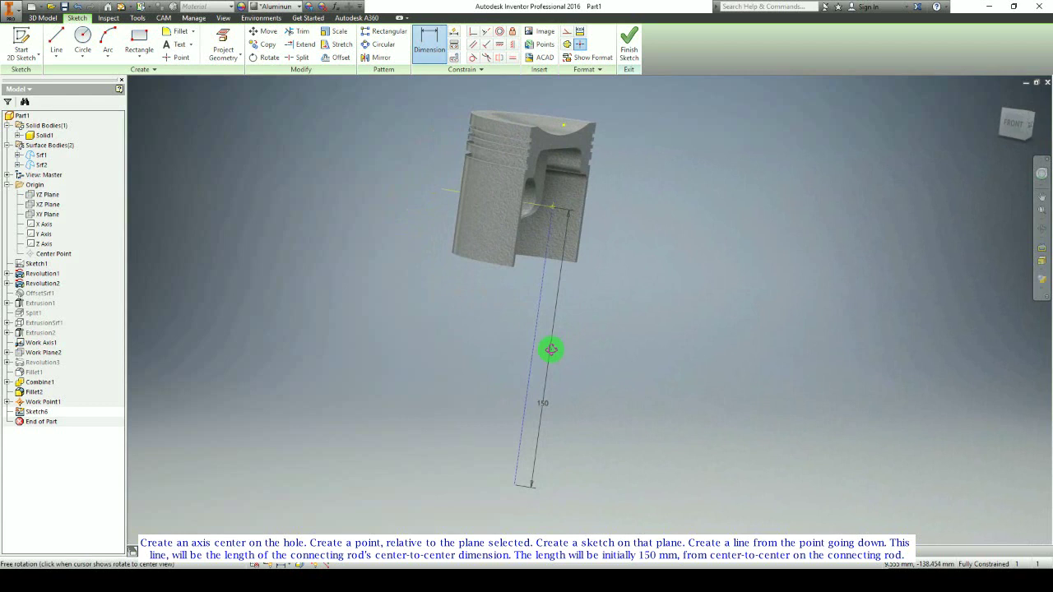
{"action": "left_click", "coordinate": [540, 409]}
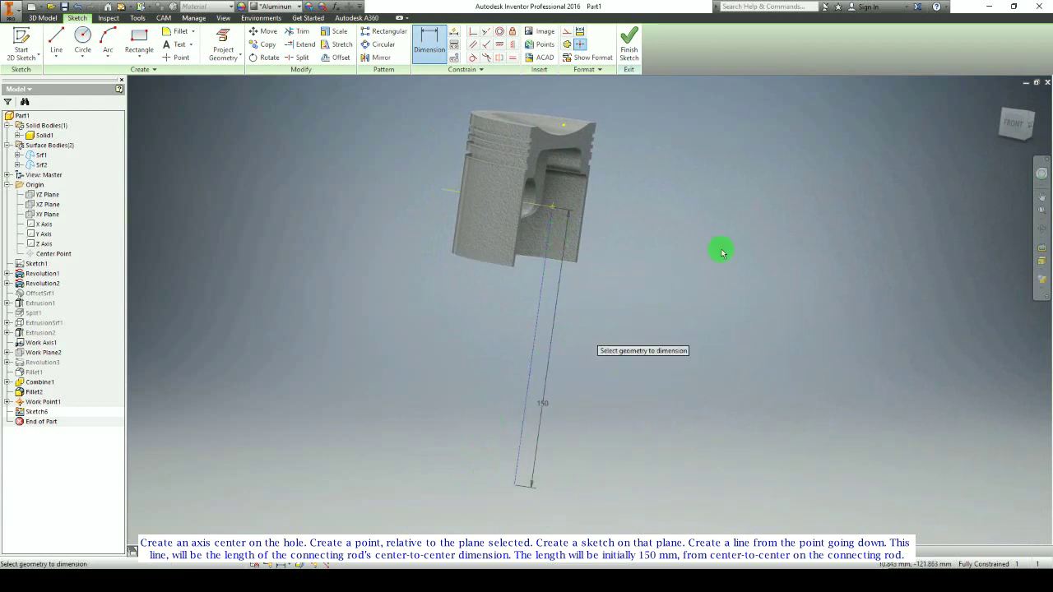
{"action": "left_click", "coordinate": [1018, 123]}
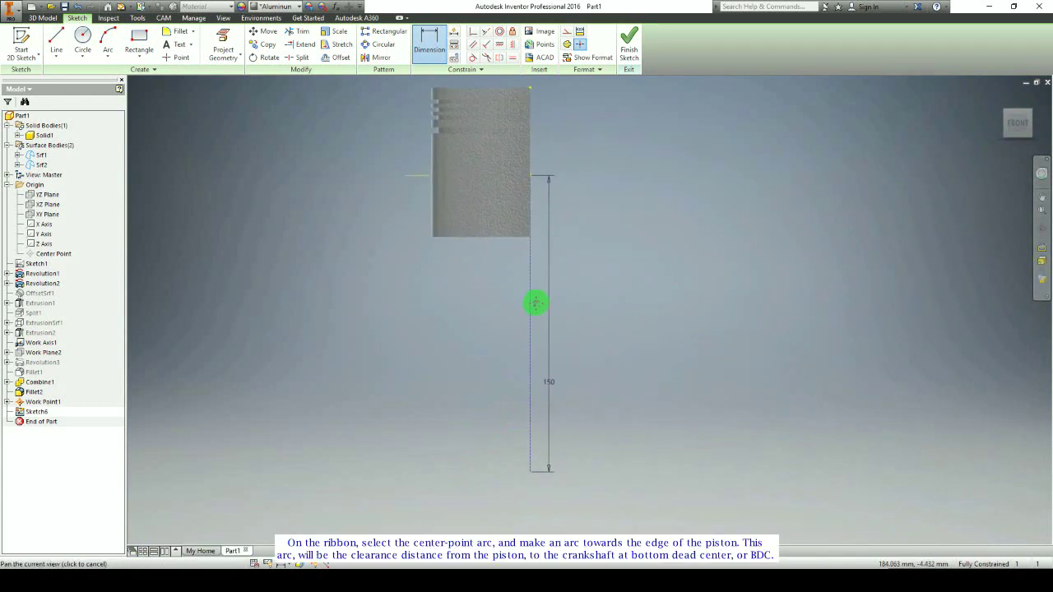
Step: Draw a center-point arc centred on the line's bottom end, spanning the piston skirt
{"action": "left_click", "coordinate": [108, 58]}
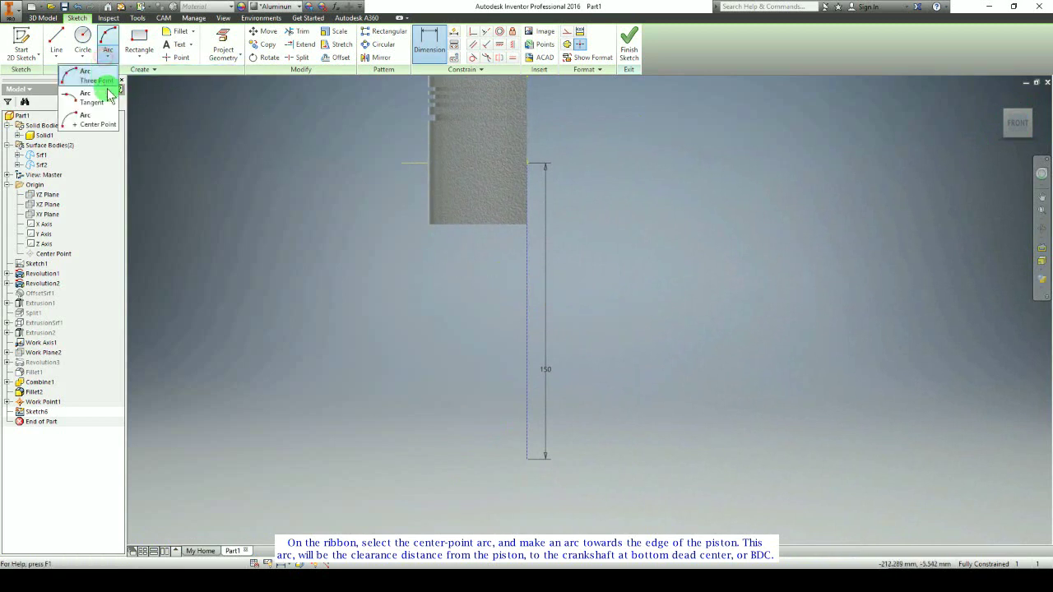
{"action": "left_click", "coordinate": [91, 125]}
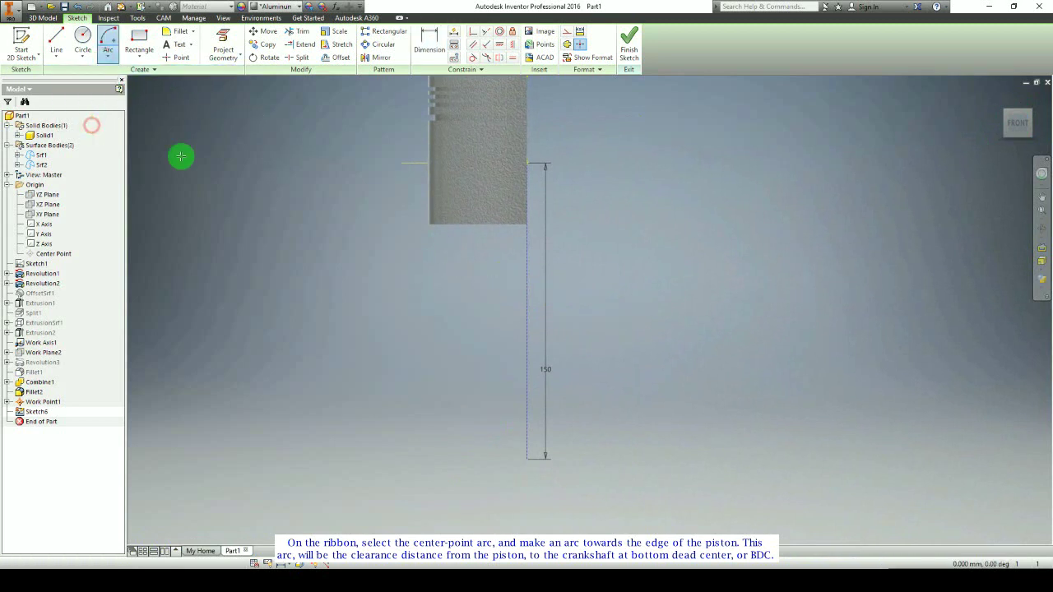
{"action": "left_click", "coordinate": [525, 459]}
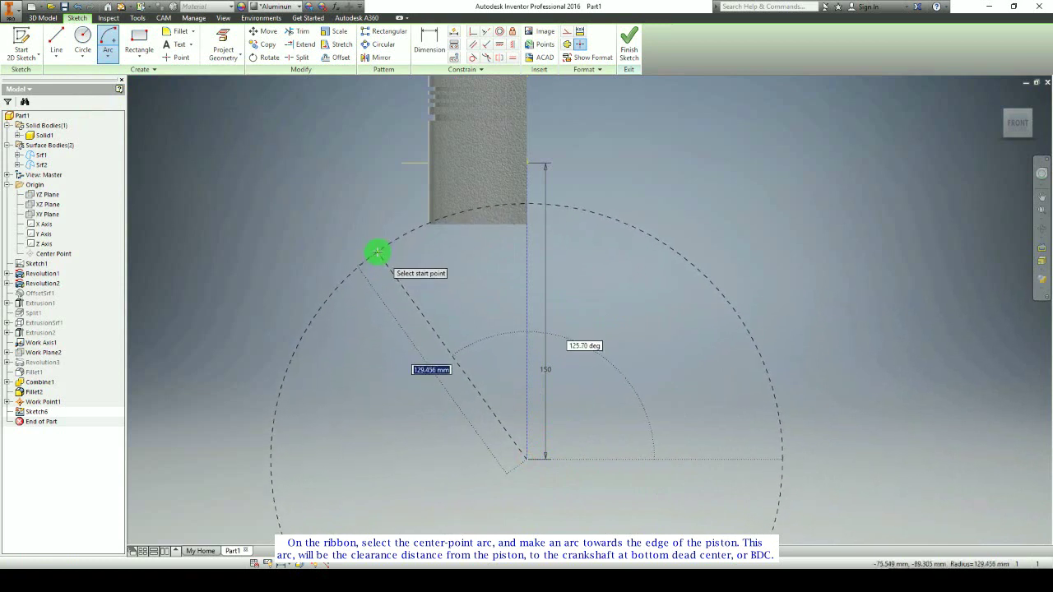
{"action": "left_click", "coordinate": [403, 235]}
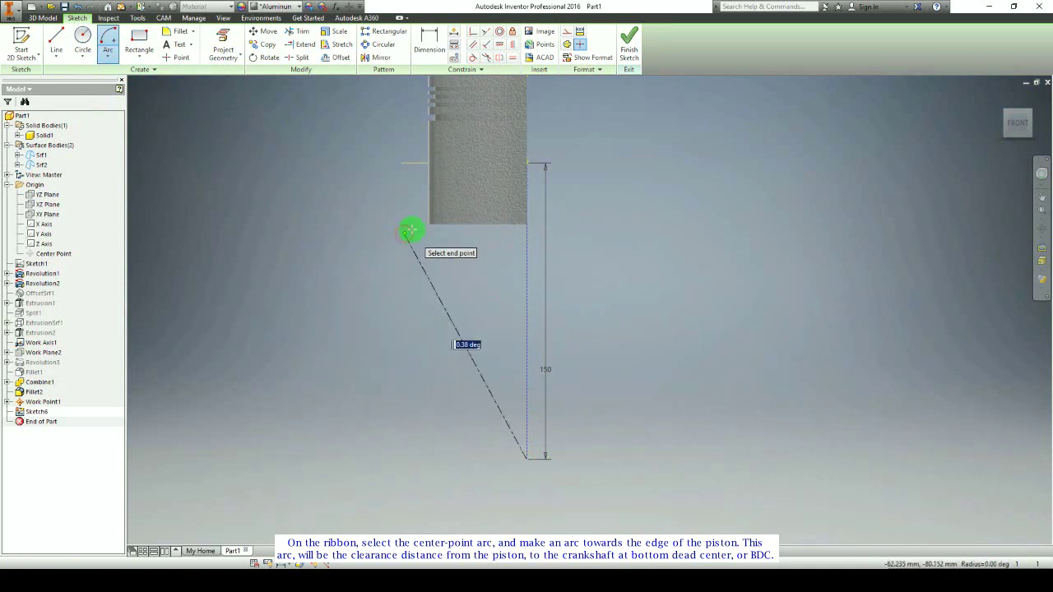
{"action": "left_click", "coordinate": [541, 208]}
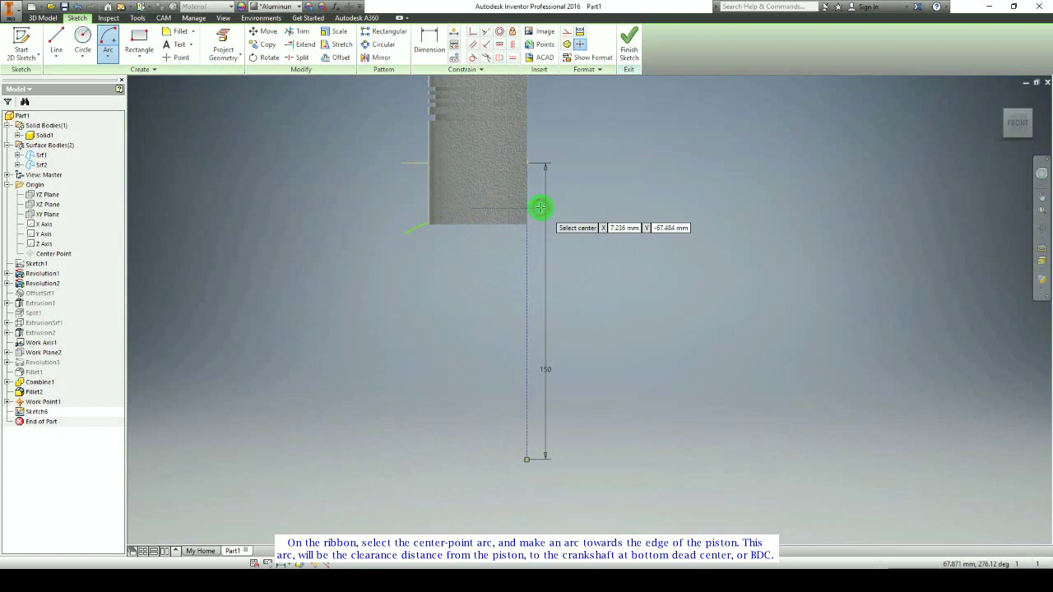
Step: Drag the arc lower so it clears the pin hole
{"action": "middle_click_drag", "start_coordinate": [541, 214], "coordinate": [297, 233], "text": "shift"}
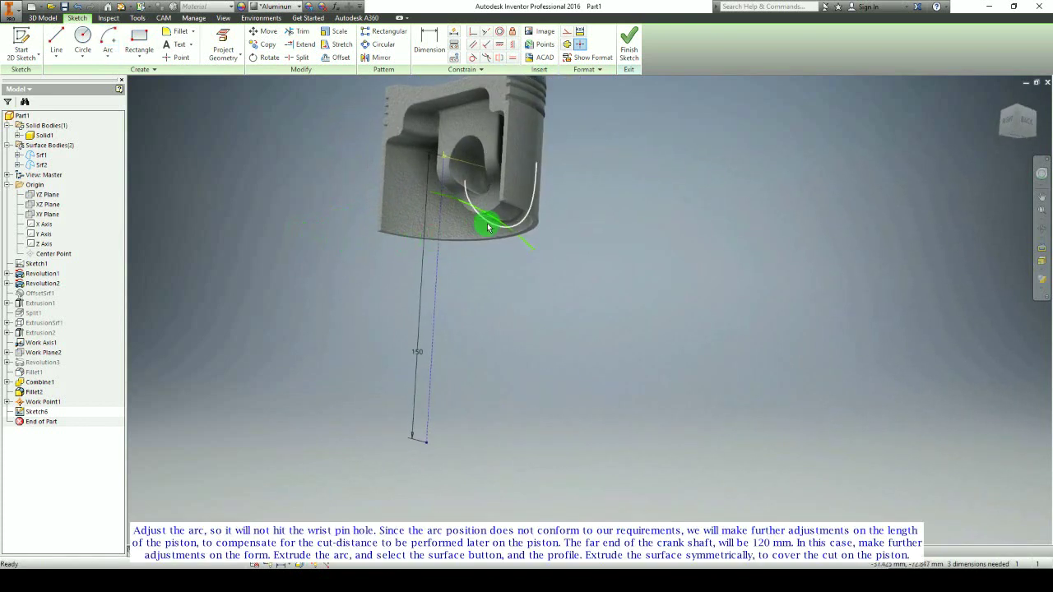
{"action": "scroll", "coordinate": [487, 228], "scroll_direction": "up", "scroll_amount": 2}
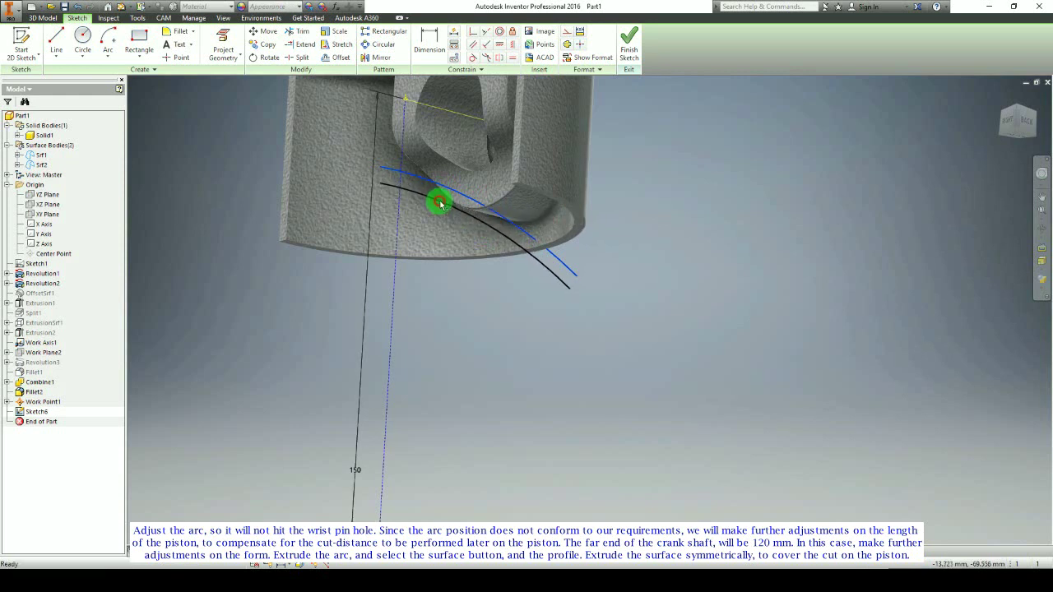
{"action": "middle_click_drag", "start_coordinate": [493, 263], "coordinate": [435, 206], "text": "shift"}
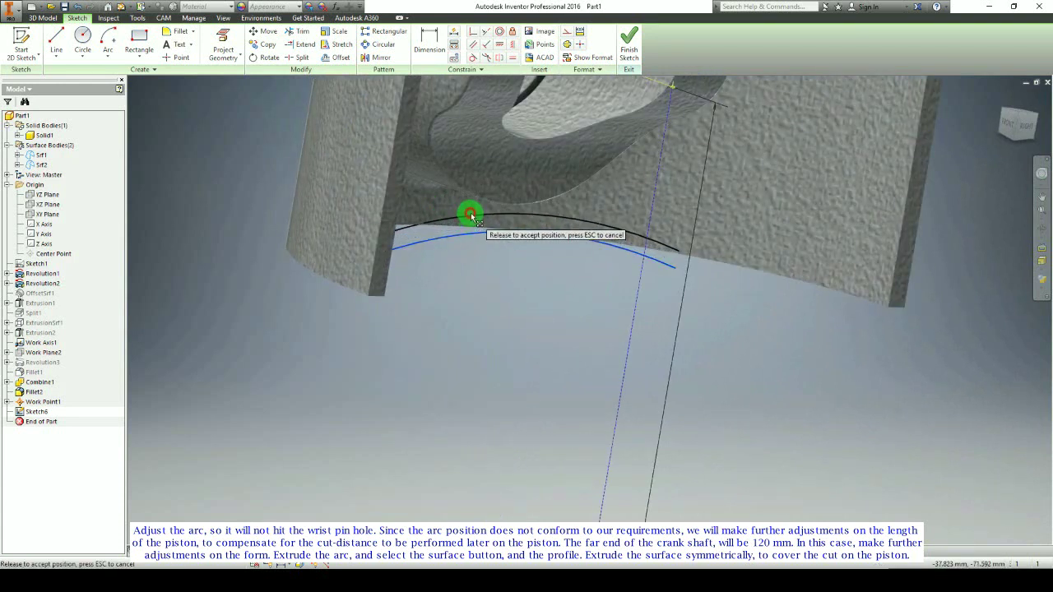
{"action": "middle_click_drag", "start_coordinate": [471, 215], "coordinate": [587, 235], "text": "shift"}
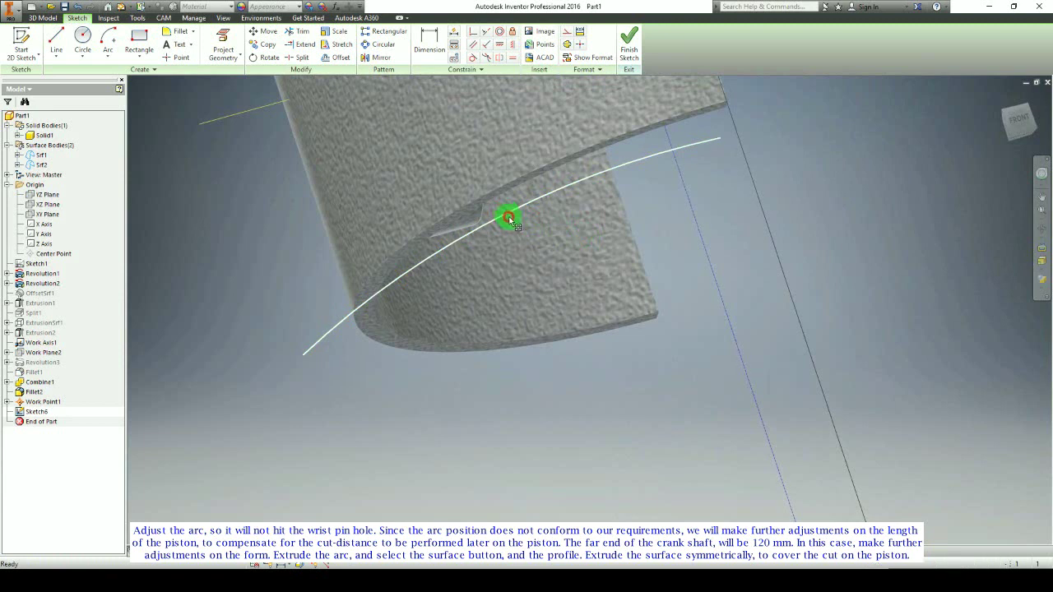
{"action": "left_click_drag", "start_coordinate": [509, 218], "coordinate": [527, 248]}
{"action": "middle_click_drag", "start_coordinate": [527, 248], "coordinate": [434, 183], "text": "shift"}
Step: Try dimensioning the line's lower end to the arc, cancelling the unwanted angle dimension
{"action": "left_click", "coordinate": [428, 40]}
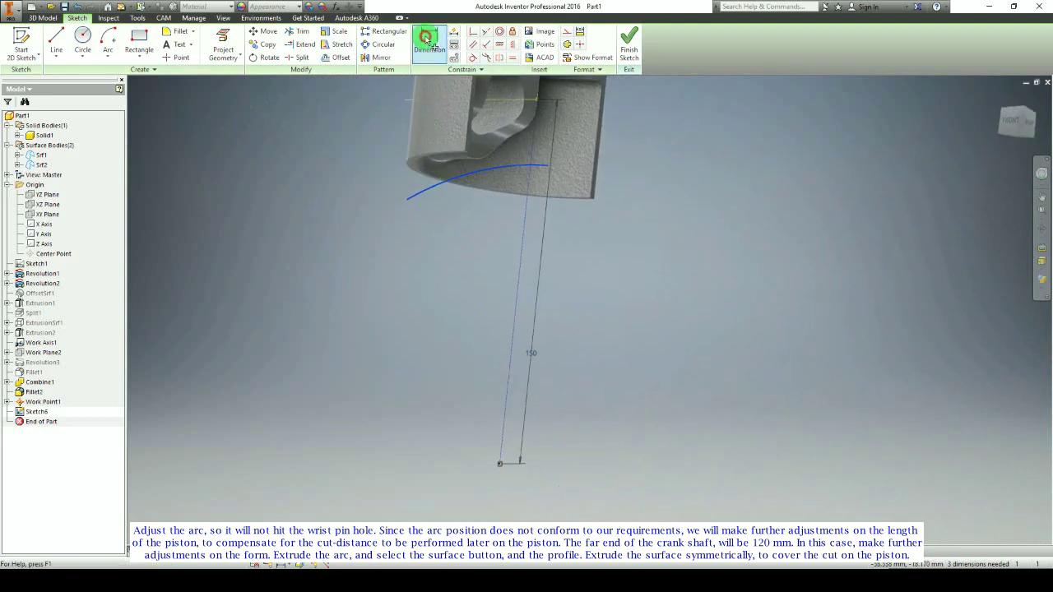
{"action": "left_click", "coordinate": [499, 466]}
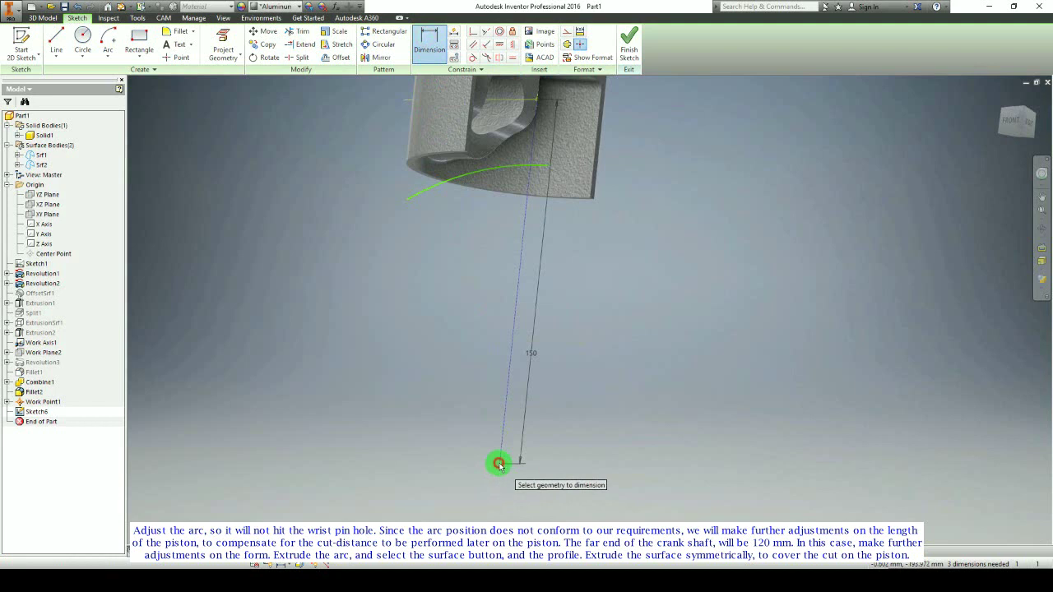
{"action": "left_click", "coordinate": [443, 185]}
{"action": "key", "text": "Escape"}
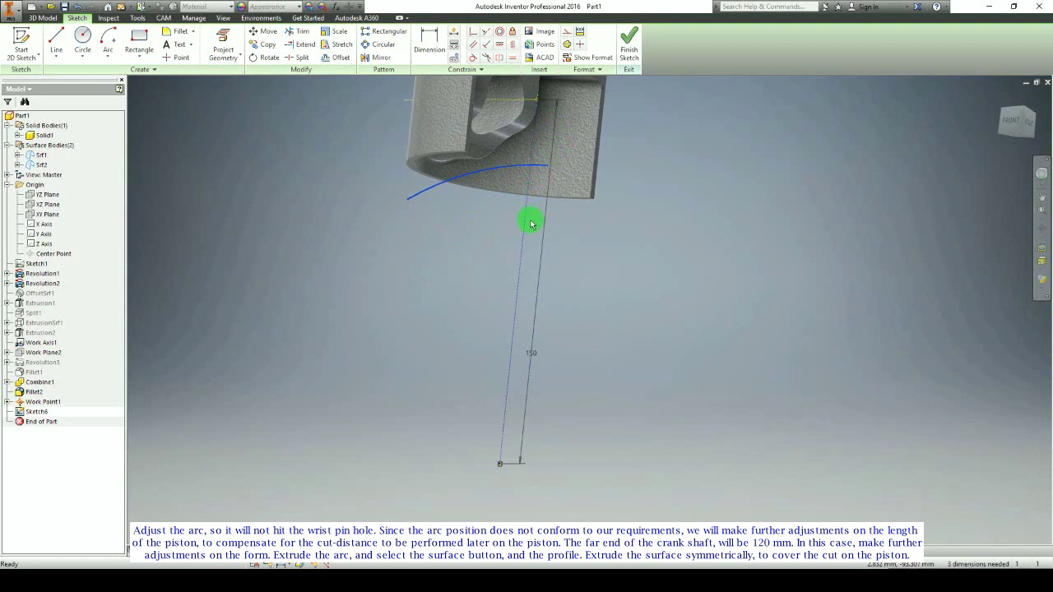
{"action": "left_click", "coordinate": [298, 57]}
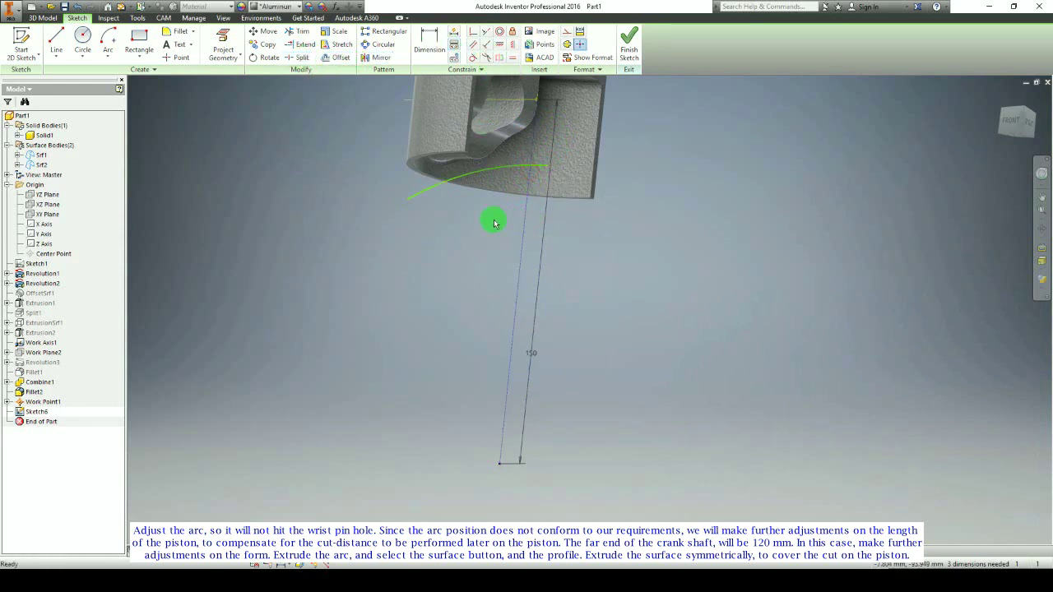
Step: Dimension the arc's distance from the line's bottom end at 120 mm and recentre the view
{"action": "left_click", "coordinate": [429, 42]}
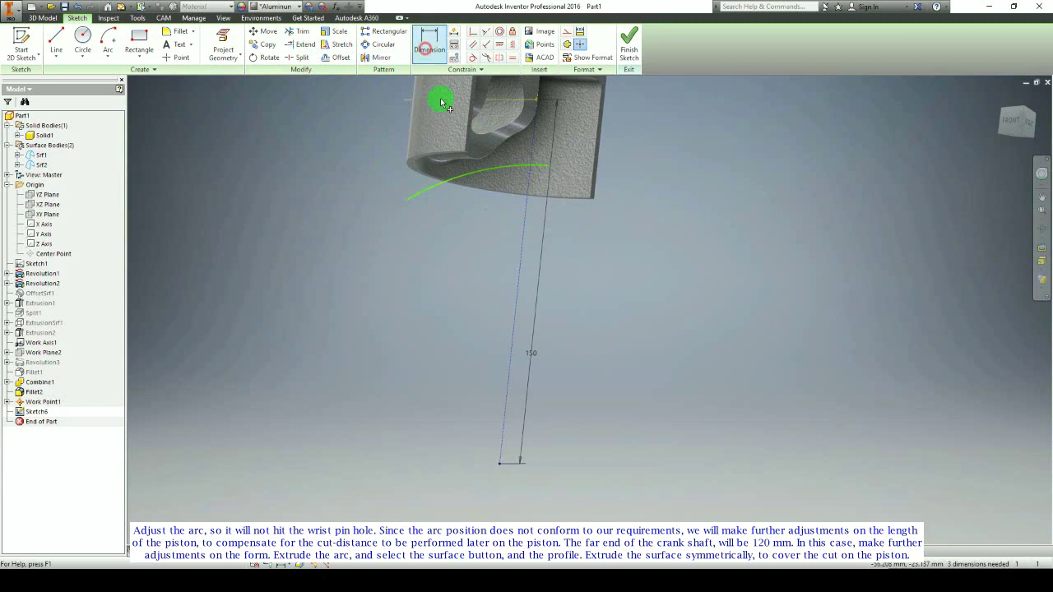
{"action": "left_click", "coordinate": [513, 300]}
{"action": "left_click", "coordinate": [505, 292]}
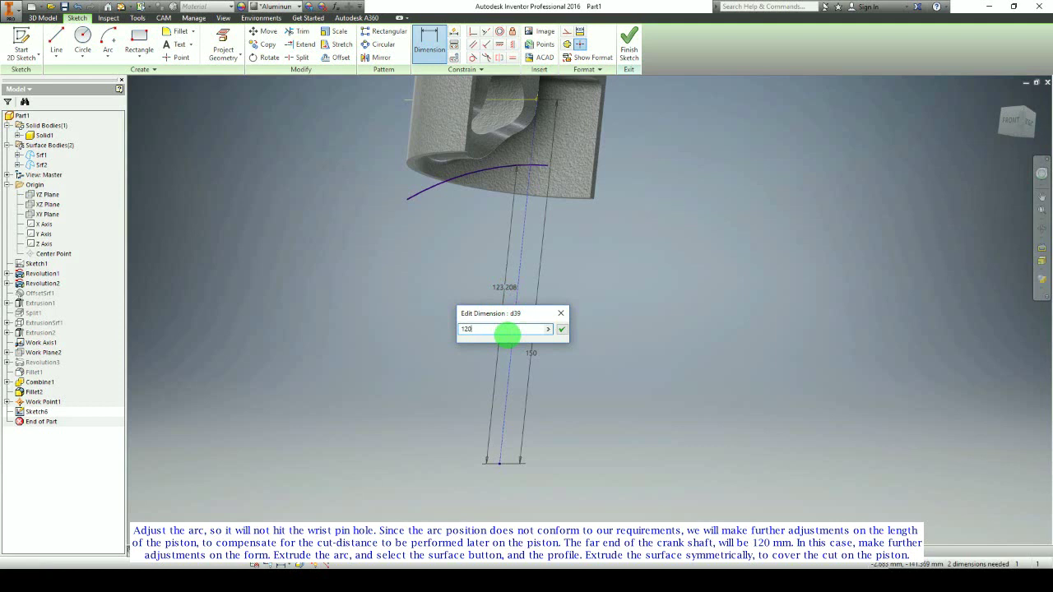
{"action": "key", "text": "Return"}
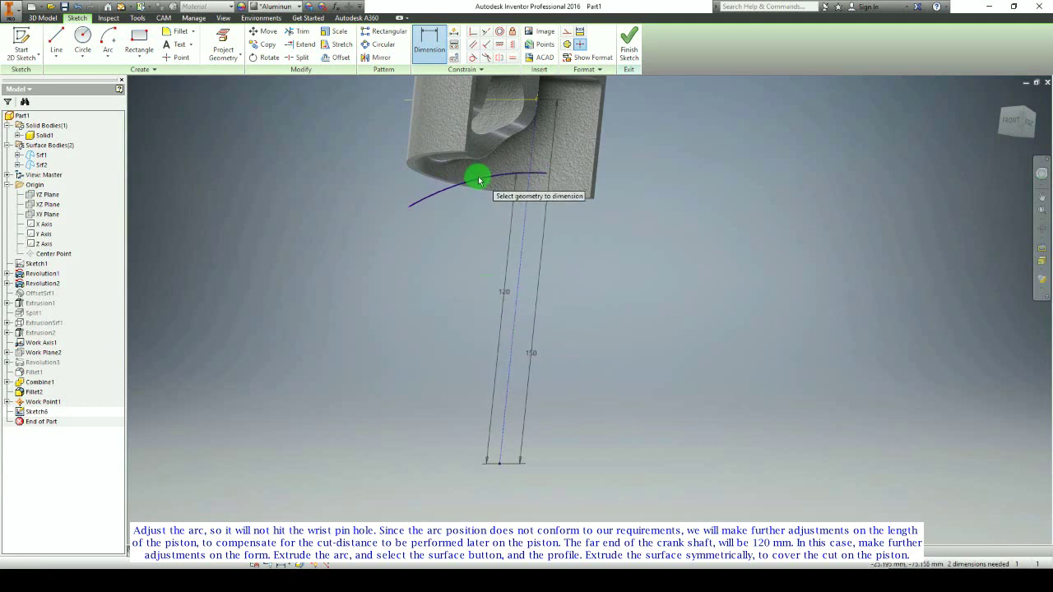
{"action": "middle_click_drag", "start_coordinate": [478, 179], "coordinate": [539, 185], "text": "shift"}
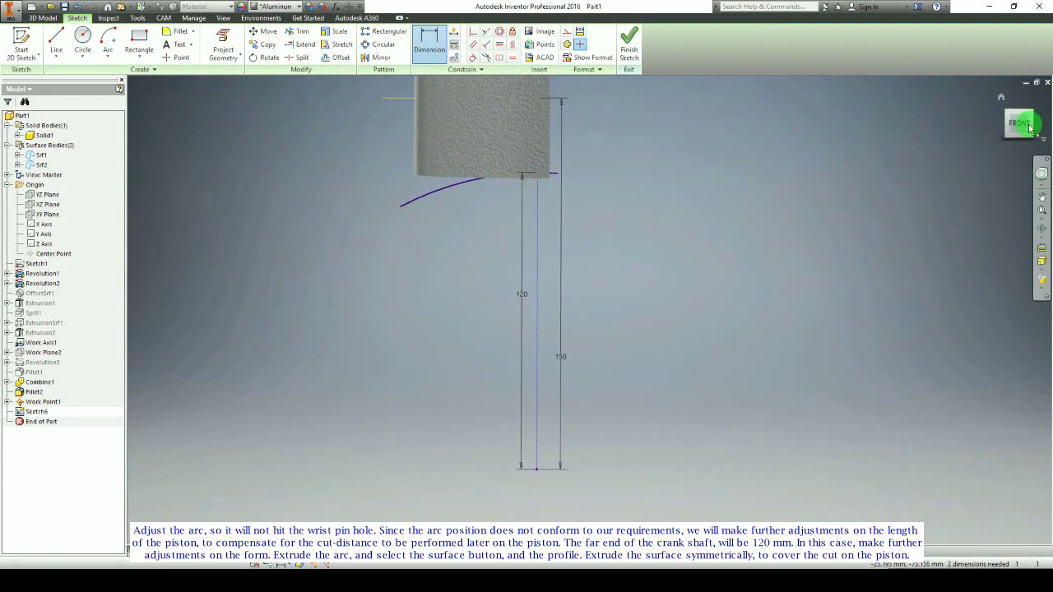
{"action": "scroll", "coordinate": [759, 209], "scroll_direction": "down", "scroll_amount": 2}
{"action": "middle_click_drag", "start_coordinate": [545, 299], "coordinate": [488, 285]}
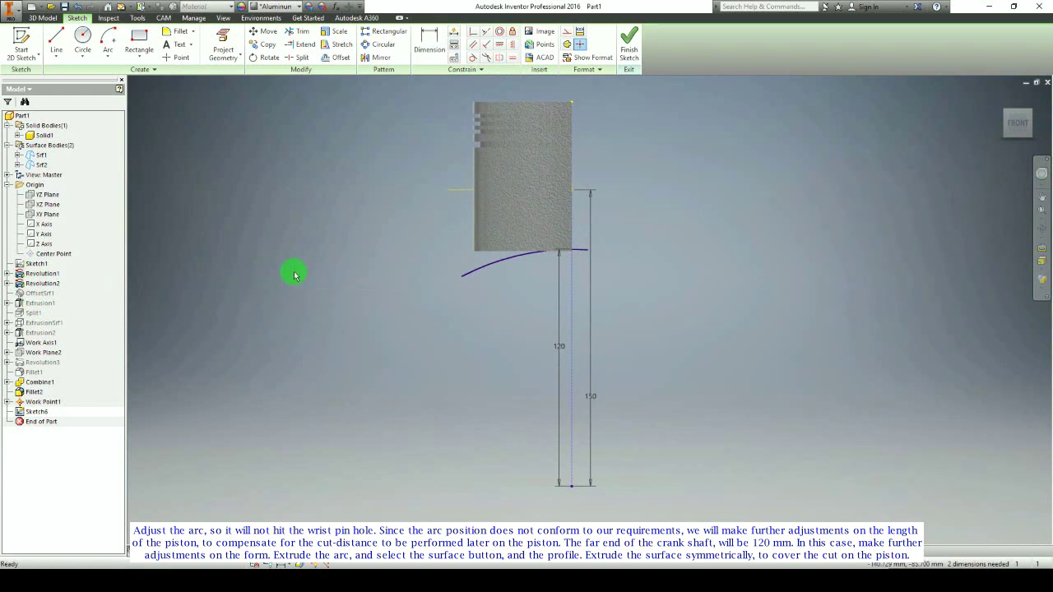
{"action": "scroll", "coordinate": [294, 275], "scroll_direction": "up", "scroll_amount": 3}
Step: Finish Sketch6, then edit Revolution1's Sketch1 to drag the profile's bottom line down
{"action": "left_click", "coordinate": [630, 49]}
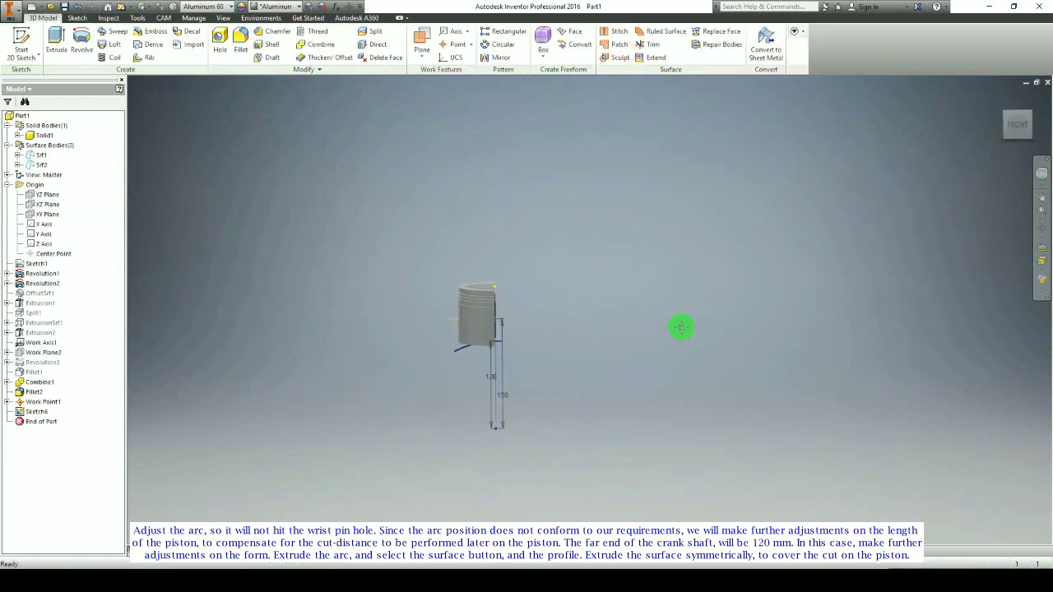
{"action": "scroll", "coordinate": [383, 344], "scroll_direction": "up", "scroll_amount": 3}
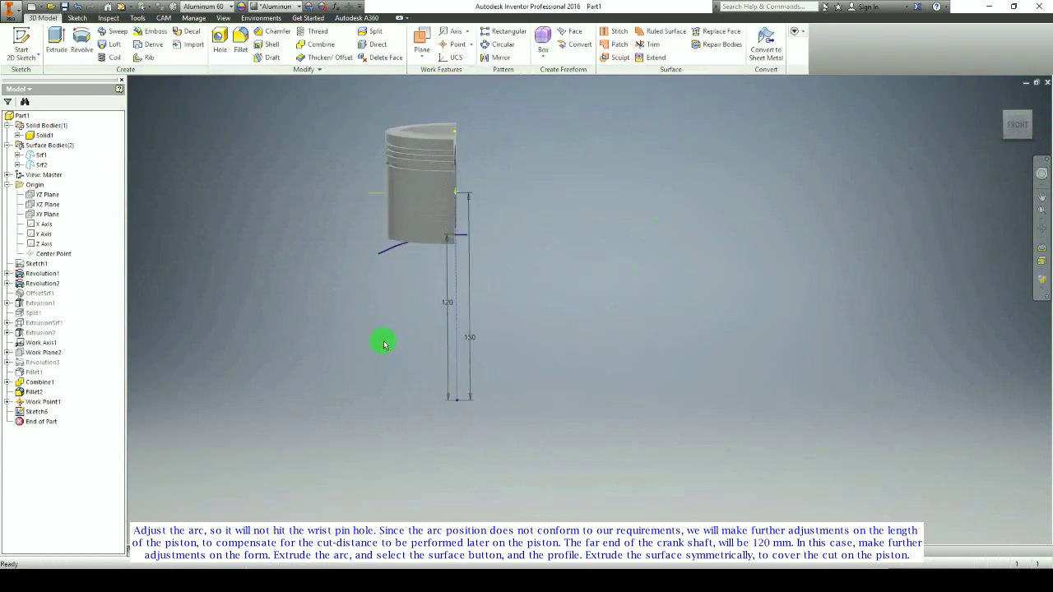
{"action": "left_click", "coordinate": [8, 273]}
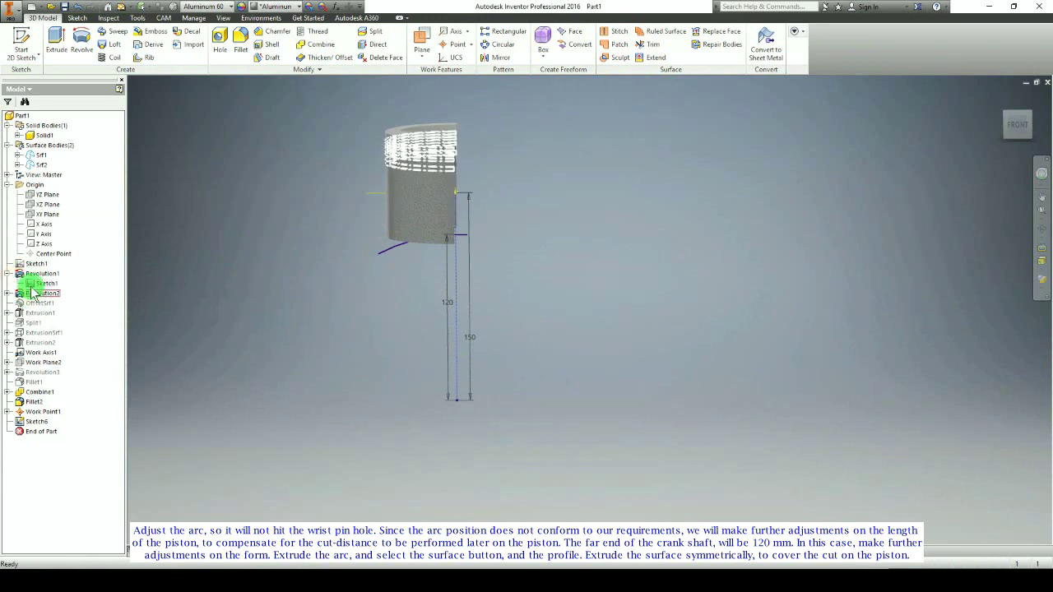
{"action": "left_click", "coordinate": [33, 283]}
{"action": "left_click", "coordinate": [31, 285]}
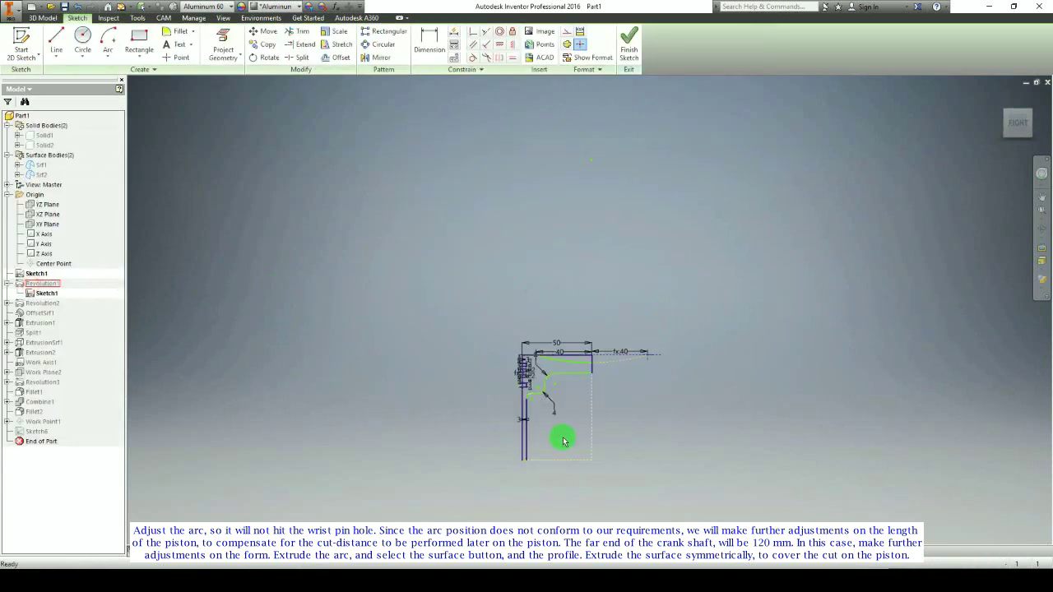
{"action": "middle_click_drag", "start_coordinate": [535, 486], "coordinate": [496, 380]}
{"action": "scroll", "coordinate": [496, 380], "scroll_direction": "up", "scroll_amount": 4}
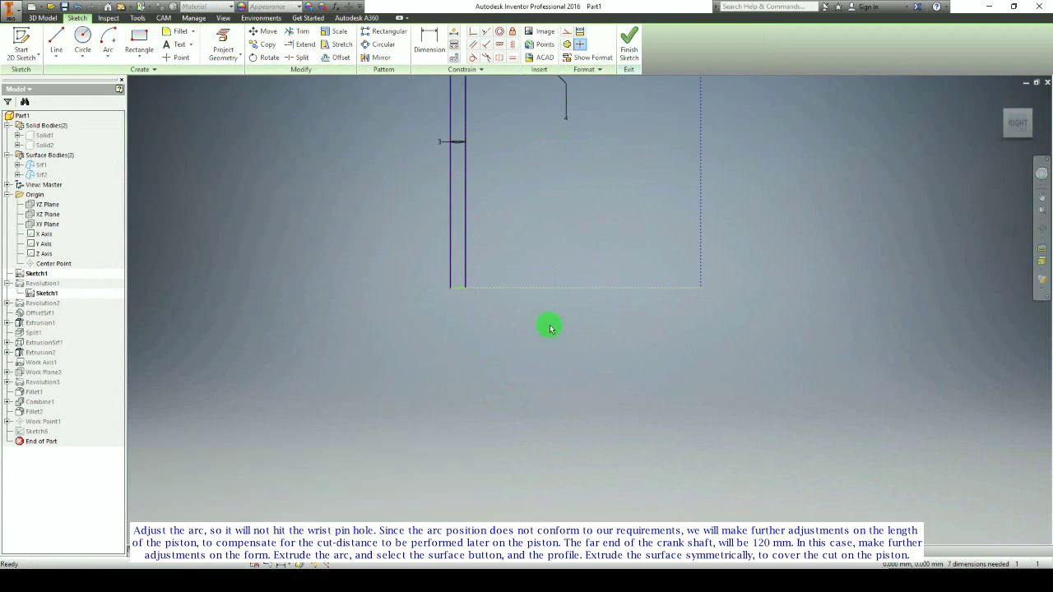
{"action": "left_click_drag", "start_coordinate": [552, 287], "coordinate": [555, 420]}
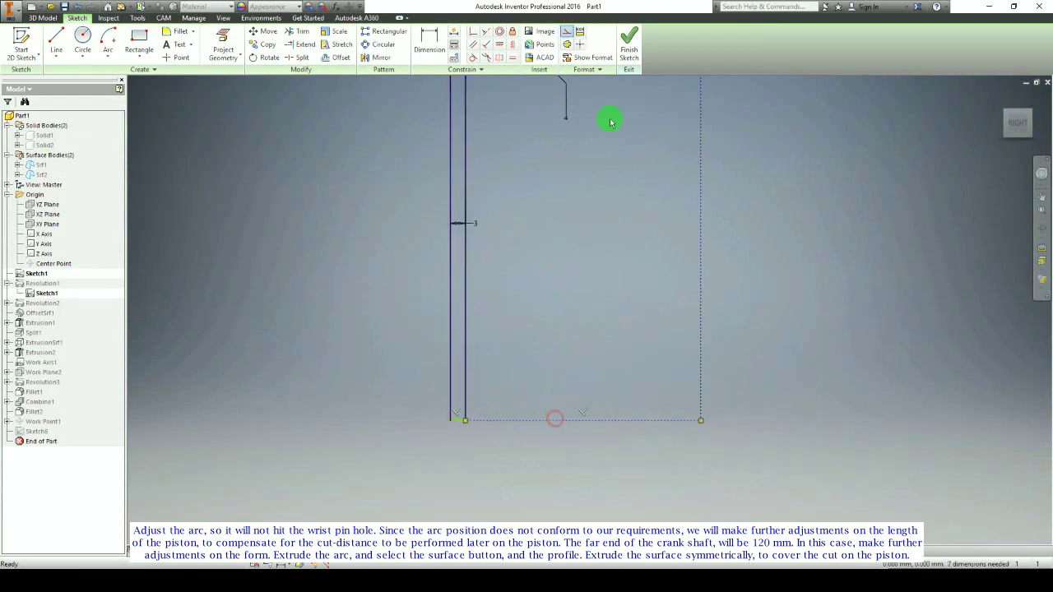
{"action": "left_click", "coordinate": [624, 45]}
Step: Change the arc's 120 distance dimension to 100 mm
{"action": "mouse_move", "coordinate": [428, 324]}
{"action": "middle_mouse_down", "text": "shift"}
{"action": "mouse_move", "coordinate": [416, 291]}
{"action": "mouse_move", "coordinate": [336, 268]}
{"action": "mouse_move", "coordinate": [353, 288]}
{"action": "middle_mouse_up", "text": "shift"}
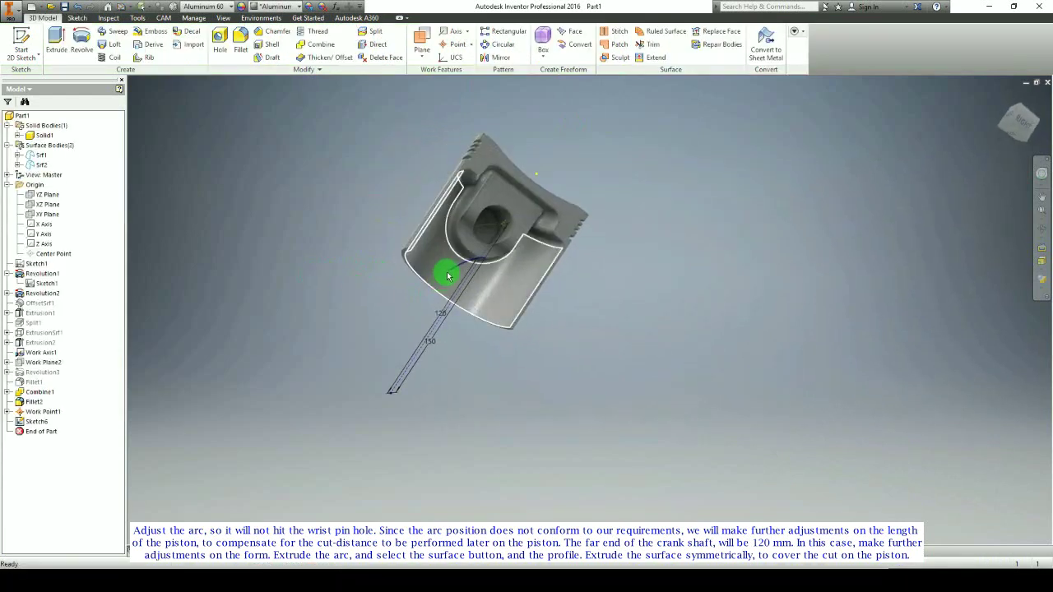
{"action": "middle_click_drag", "start_coordinate": [448, 274], "coordinate": [470, 326], "text": "shift"}
{"action": "scroll", "coordinate": [474, 235], "scroll_direction": "up", "scroll_amount": 5}
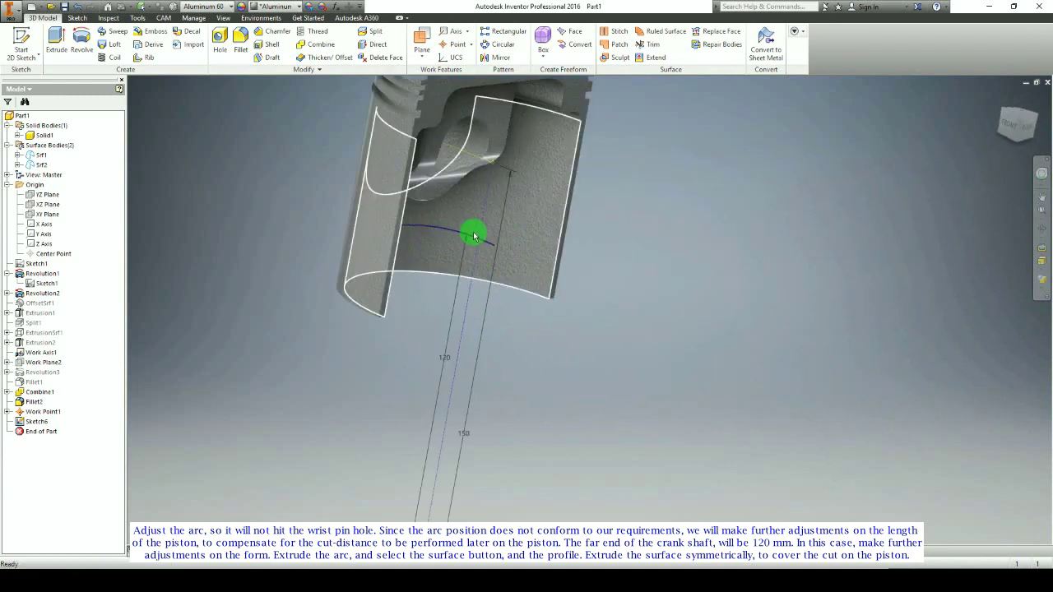
{"action": "double_click", "coordinate": [444, 360]}
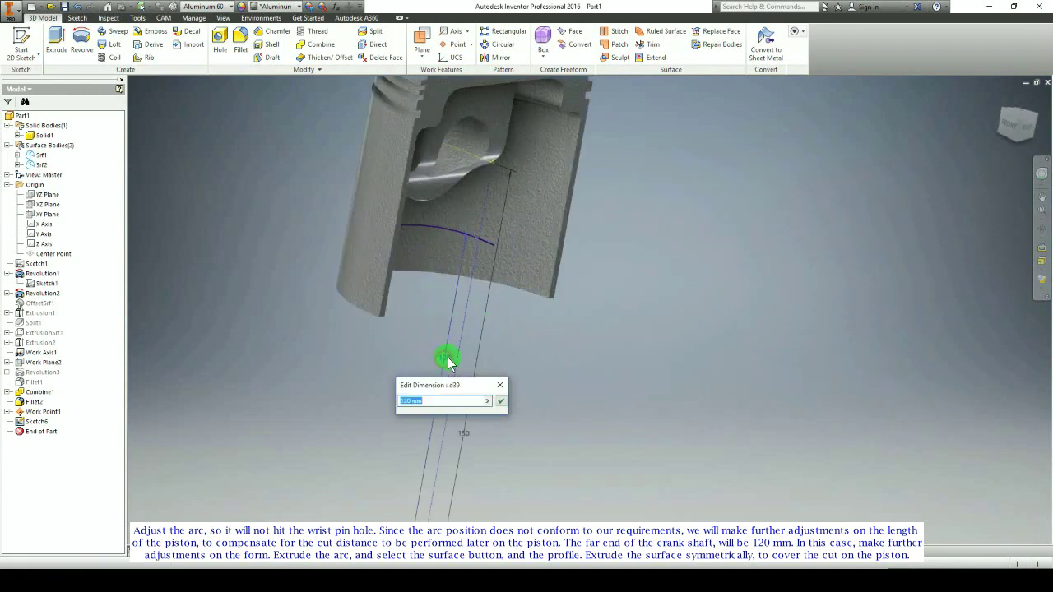
{"action": "type", "text": "120"}
{"action": "key", "text": "Return"}
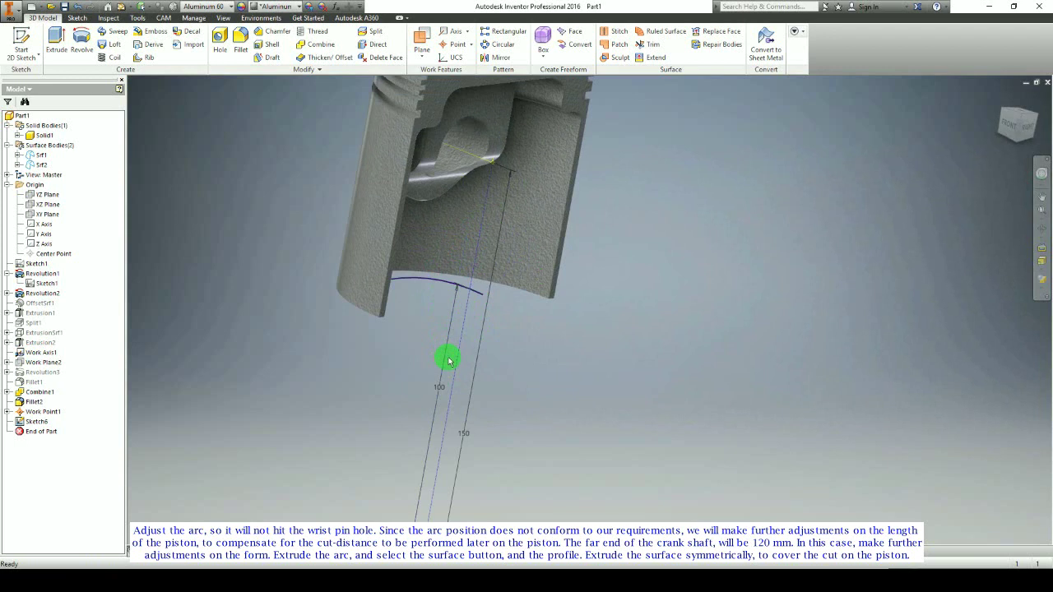
Step: Review the piston from a fitted front view, then return to the home view
{"action": "left_click_drag", "start_coordinate": [453, 341], "coordinate": [507, 344]}
{"action": "left_click", "coordinate": [1016, 122]}
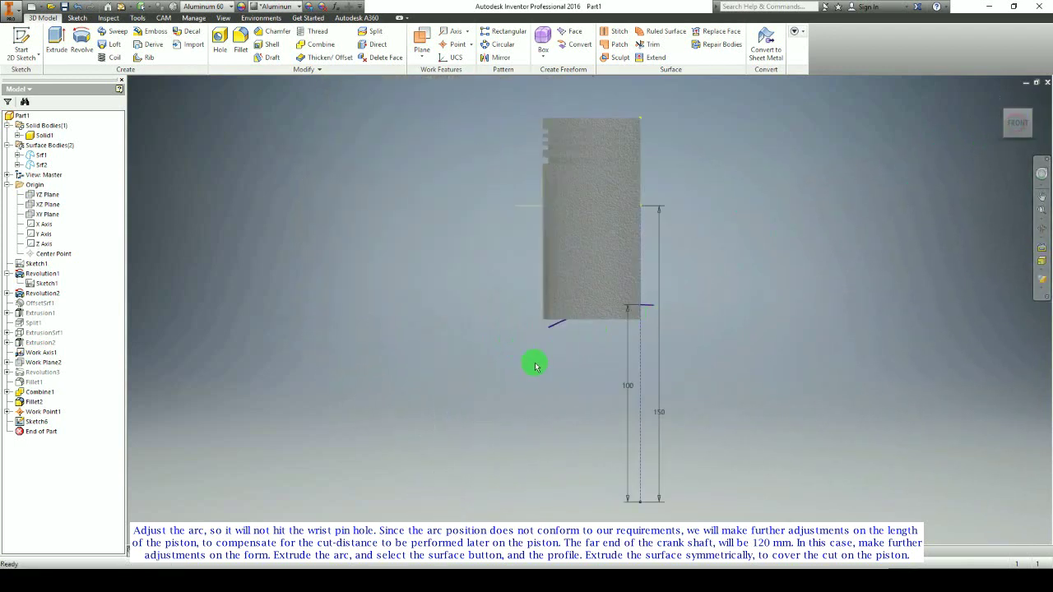
{"action": "scroll", "coordinate": [597, 326], "scroll_direction": "up", "scroll_amount": 2}
{"action": "middle_click_drag", "start_coordinate": [582, 394], "coordinate": [488, 325]}
{"action": "key", "text": "F6"}
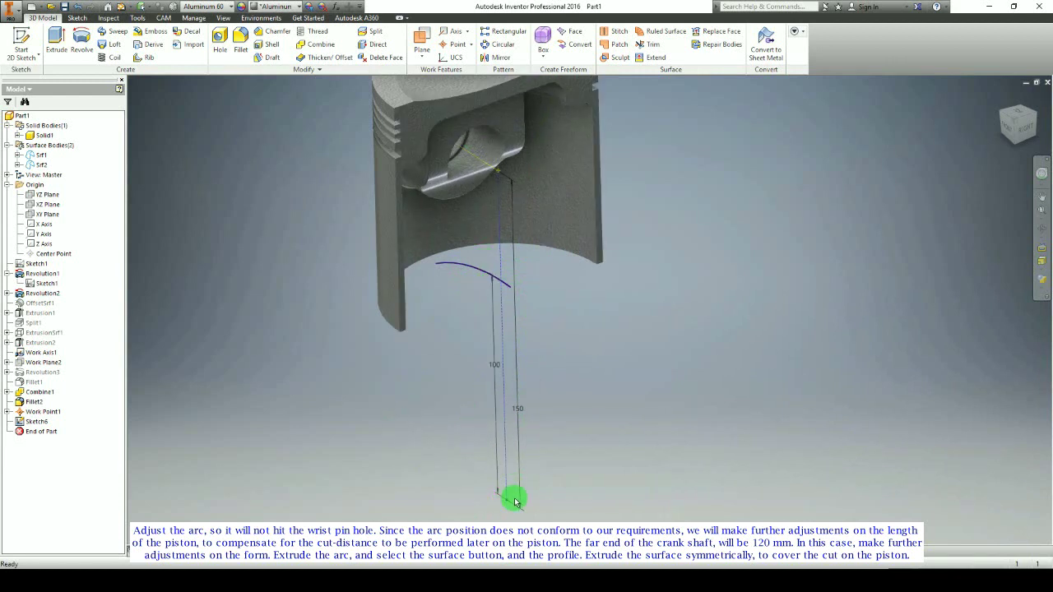
{"action": "middle_click_drag", "start_coordinate": [427, 425], "coordinate": [418, 391]}
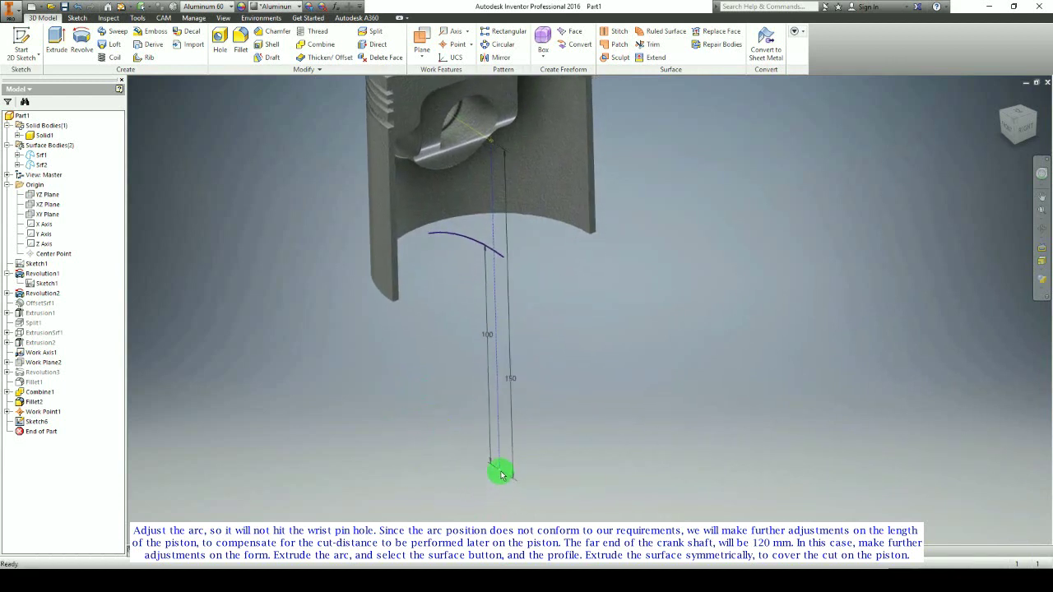
{"action": "mouse_move", "coordinate": [493, 470]}
{"action": "middle_mouse_down", "text": "shift"}
{"action": "mouse_move", "coordinate": [496, 447]}
{"action": "mouse_move", "coordinate": [493, 461]}
{"action": "middle_mouse_up", "text": "shift"}
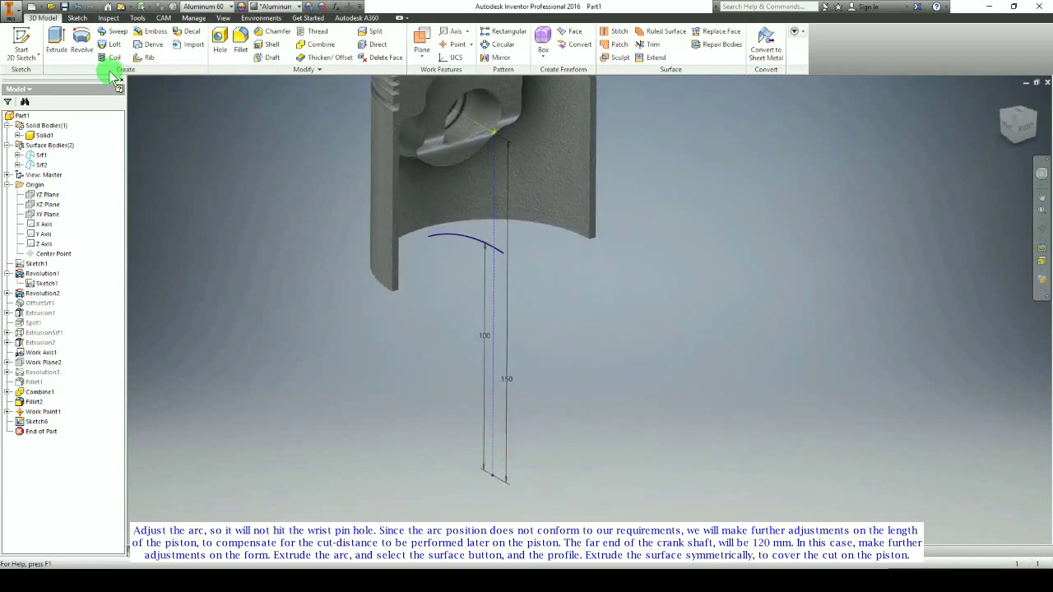
Step: Start a surface extrusion of the arc with a symmetric Distance extent
{"action": "left_click", "coordinate": [41, 23]}
{"action": "left_click", "coordinate": [52, 38]}
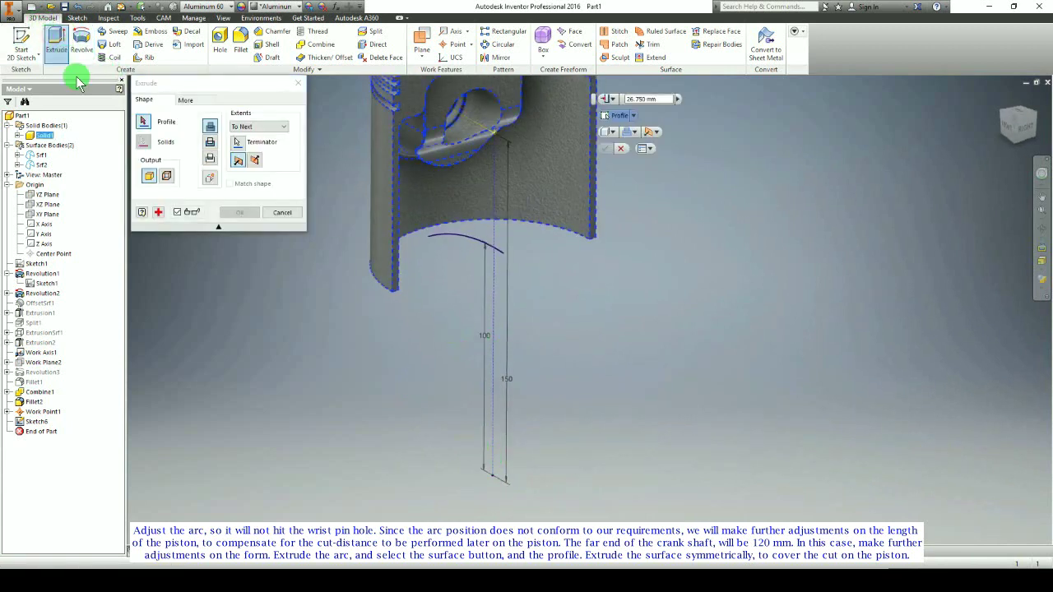
{"action": "left_click", "coordinate": [163, 176]}
{"action": "left_click", "coordinate": [468, 242]}
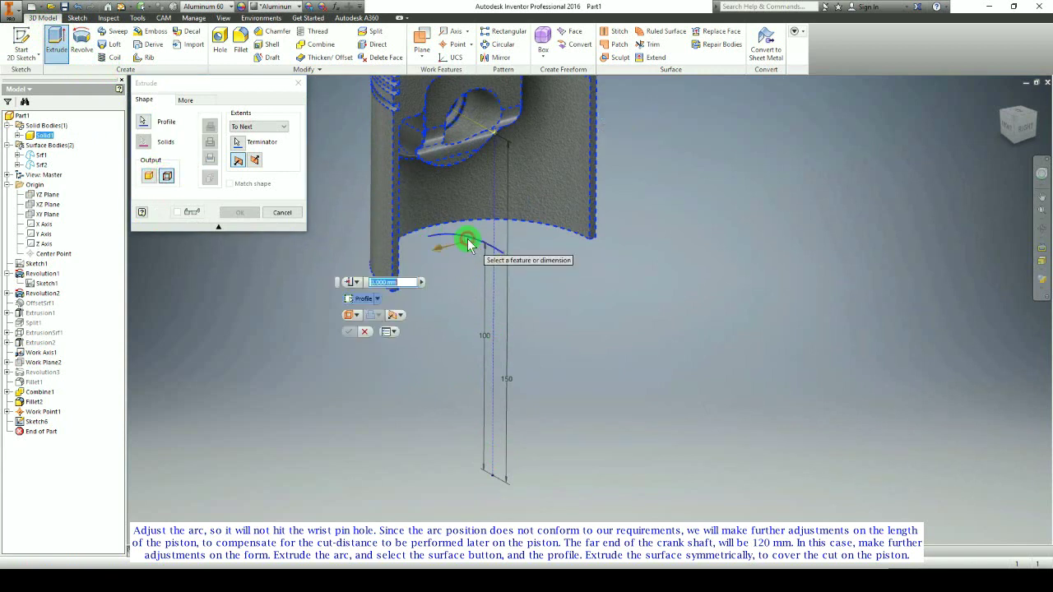
{"action": "left_click", "coordinate": [259, 127]}
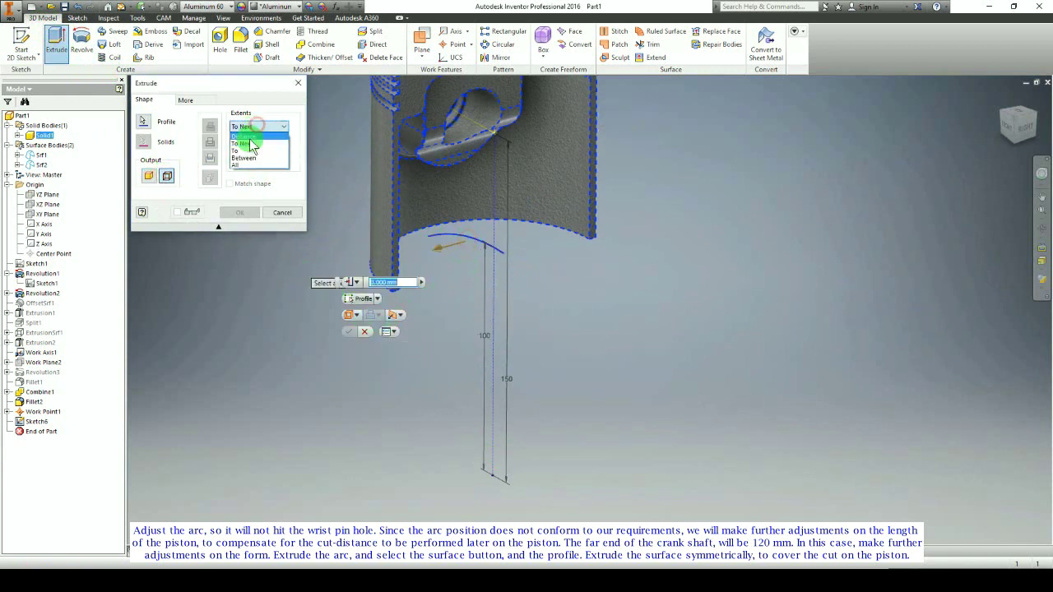
{"action": "left_click", "coordinate": [246, 136]}
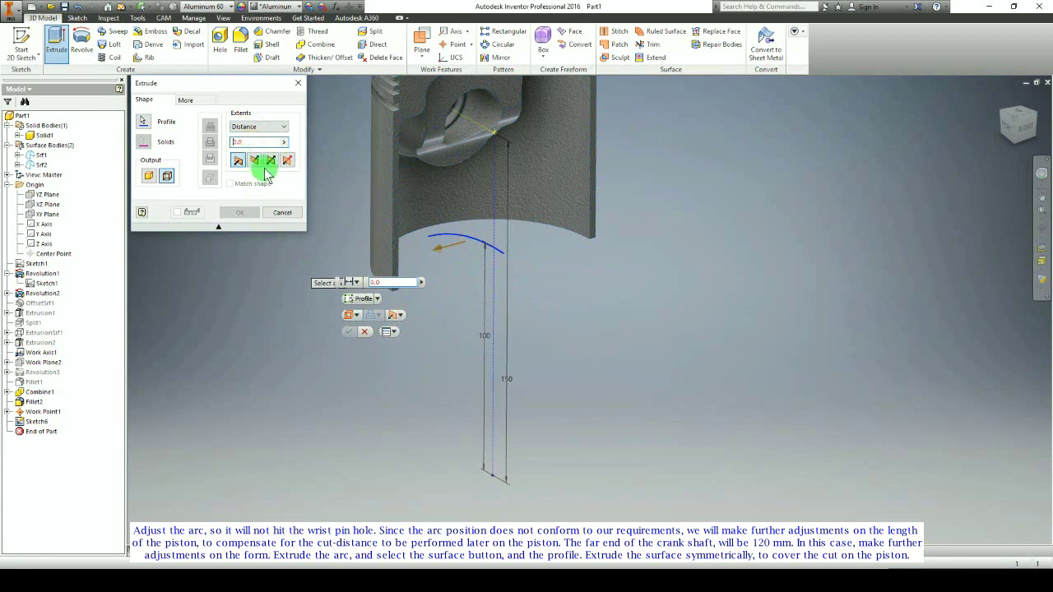
{"action": "left_click", "coordinate": [270, 162]}
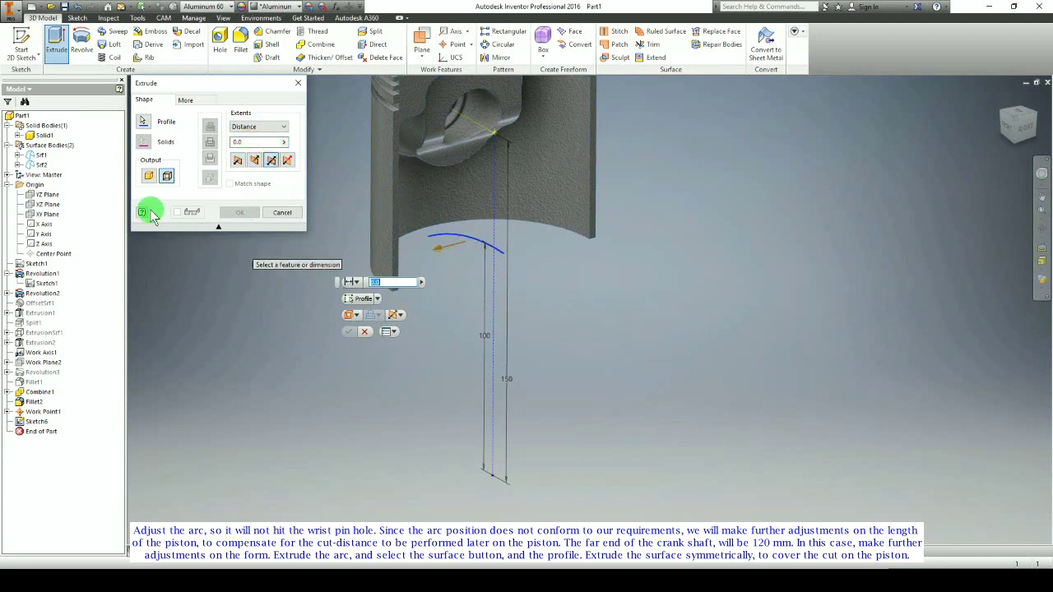
Step: Re-pick the arc profile, size the symmetric surface to 134 mm and create it
{"action": "middle_click_drag", "start_coordinate": [501, 282], "coordinate": [595, 301]}
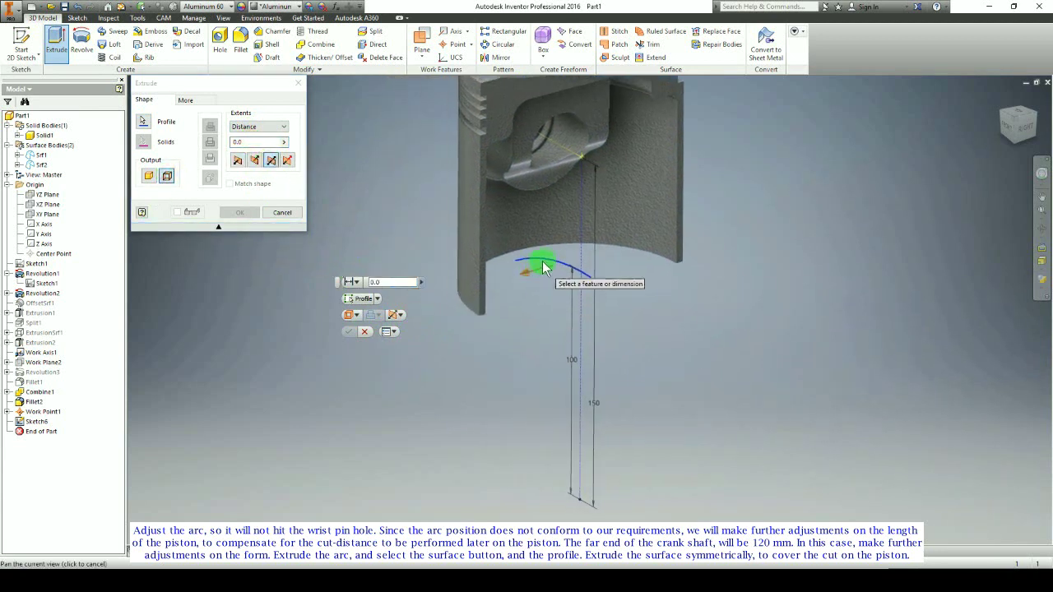
{"action": "left_click", "coordinate": [140, 121]}
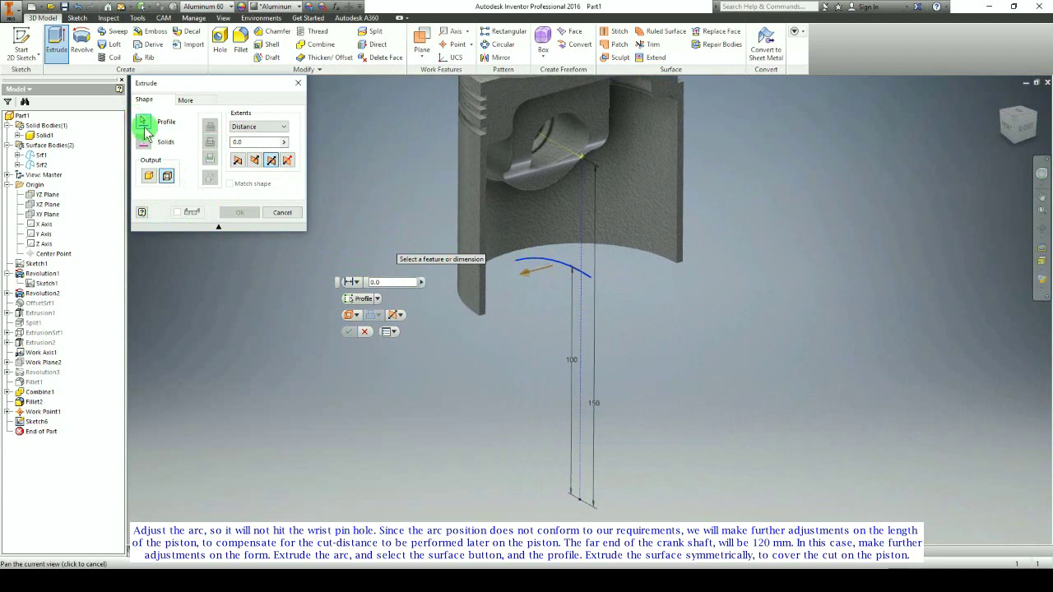
{"action": "left_click", "coordinate": [555, 263]}
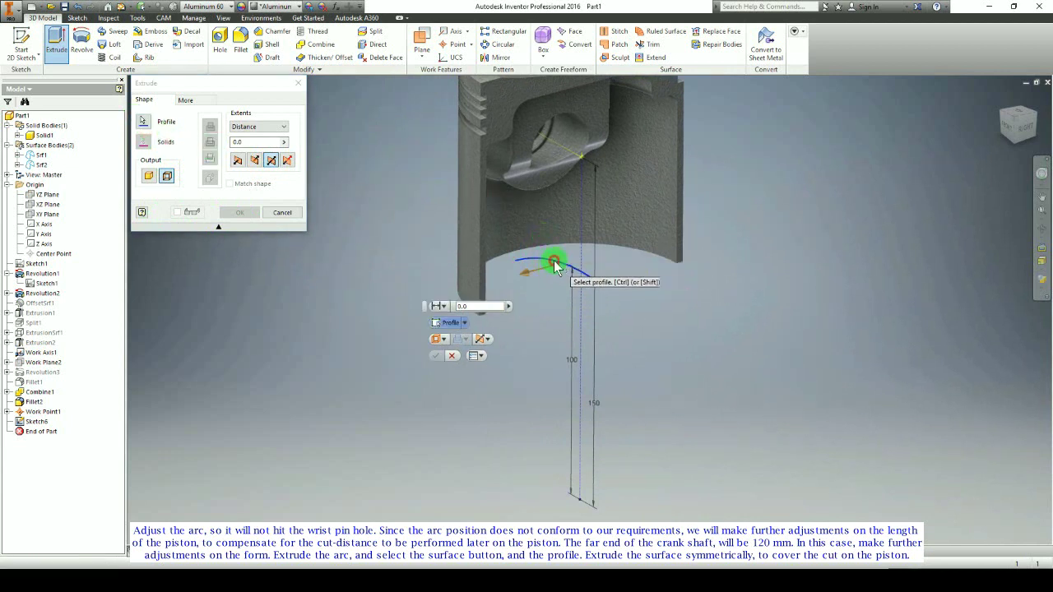
{"action": "left_click", "coordinate": [542, 260]}
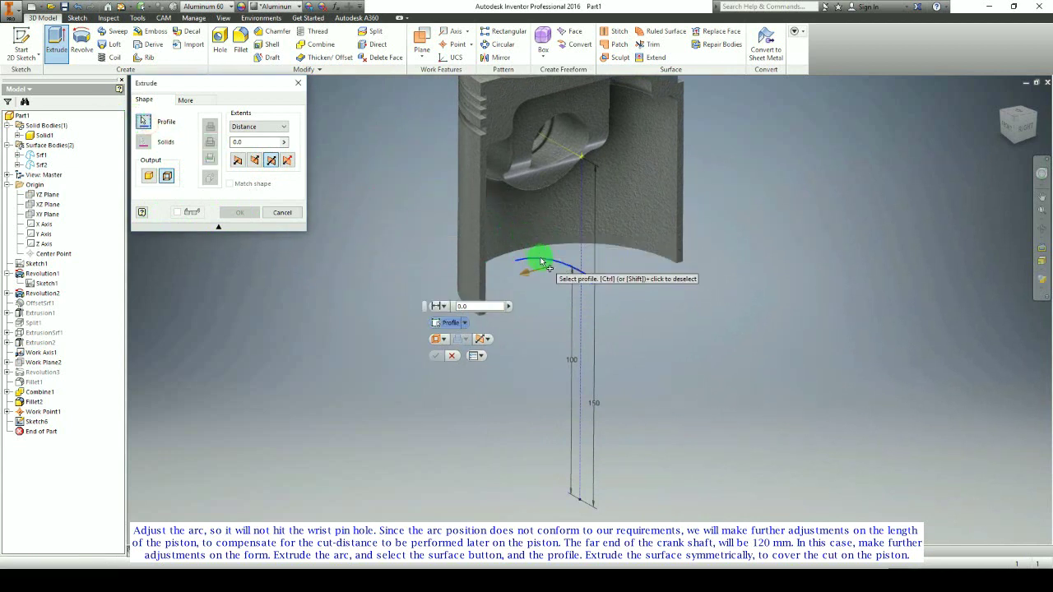
{"action": "left_click_drag", "start_coordinate": [526, 279], "coordinate": [397, 331]}
{"action": "middle_click_drag", "start_coordinate": [505, 348], "coordinate": [607, 299], "text": "shift"}
{"action": "middle_click_drag", "start_coordinate": [523, 306], "coordinate": [404, 324], "text": "shift"}
{"action": "left_click", "coordinate": [299, 392]}
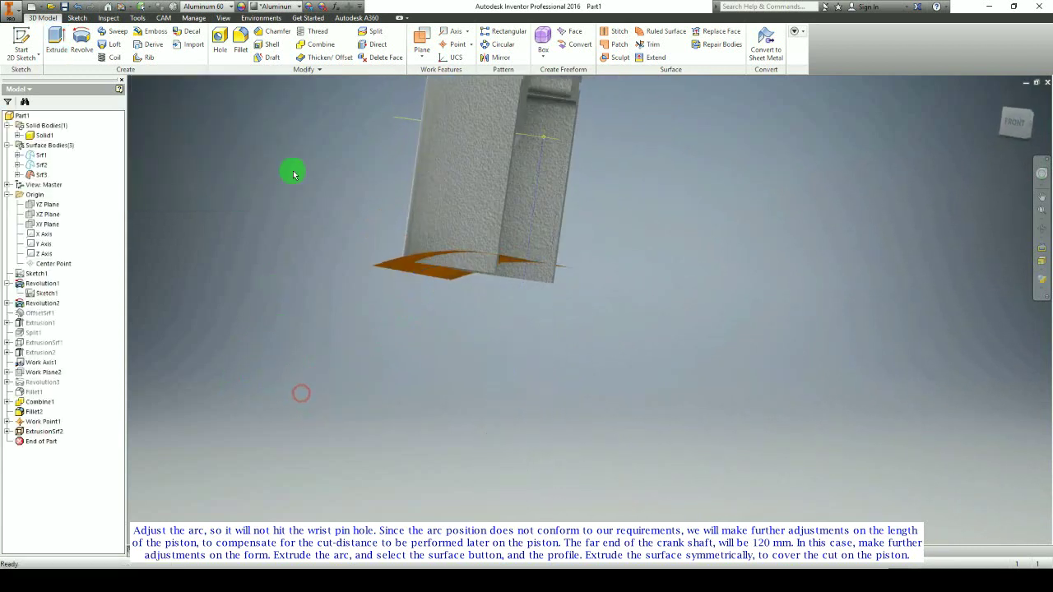
Step: Split Solid1 with the curved arc surface, trimming away the skirt portion beyond it
{"action": "left_click", "coordinate": [375, 33]}
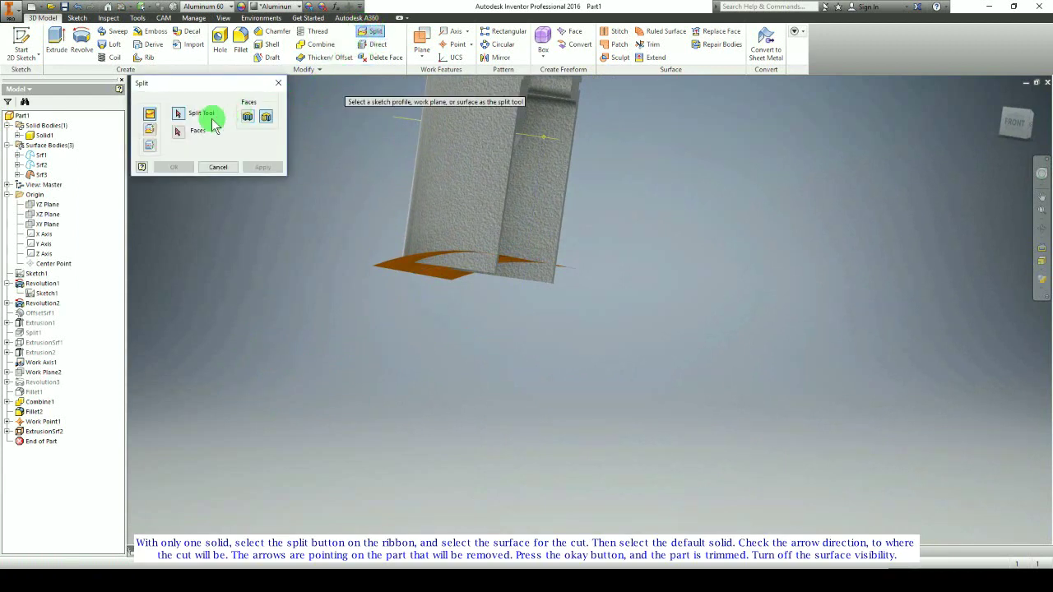
{"action": "left_click", "coordinate": [380, 267]}
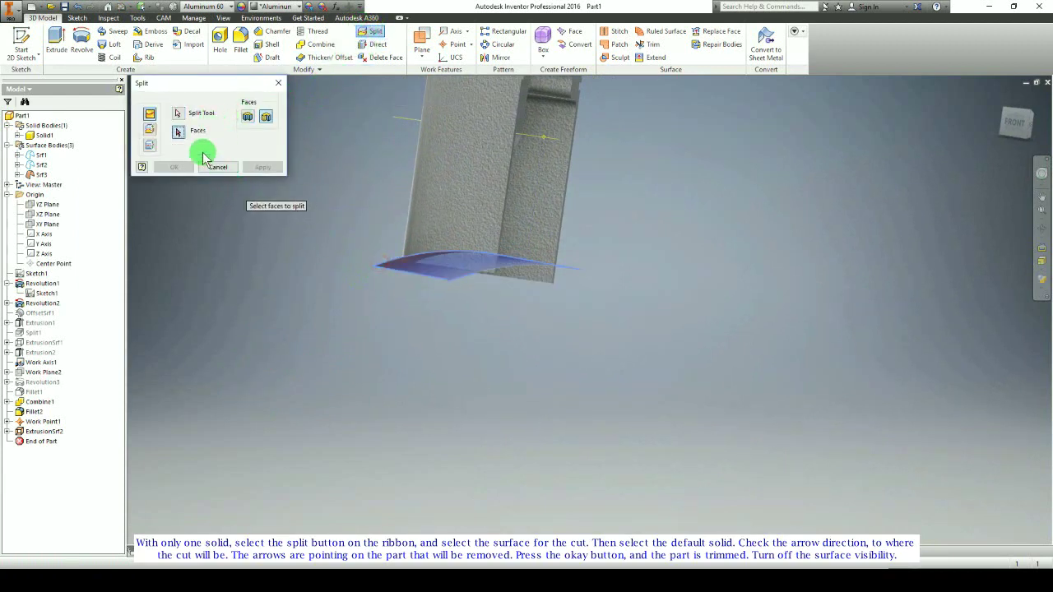
{"action": "left_click", "coordinate": [150, 130]}
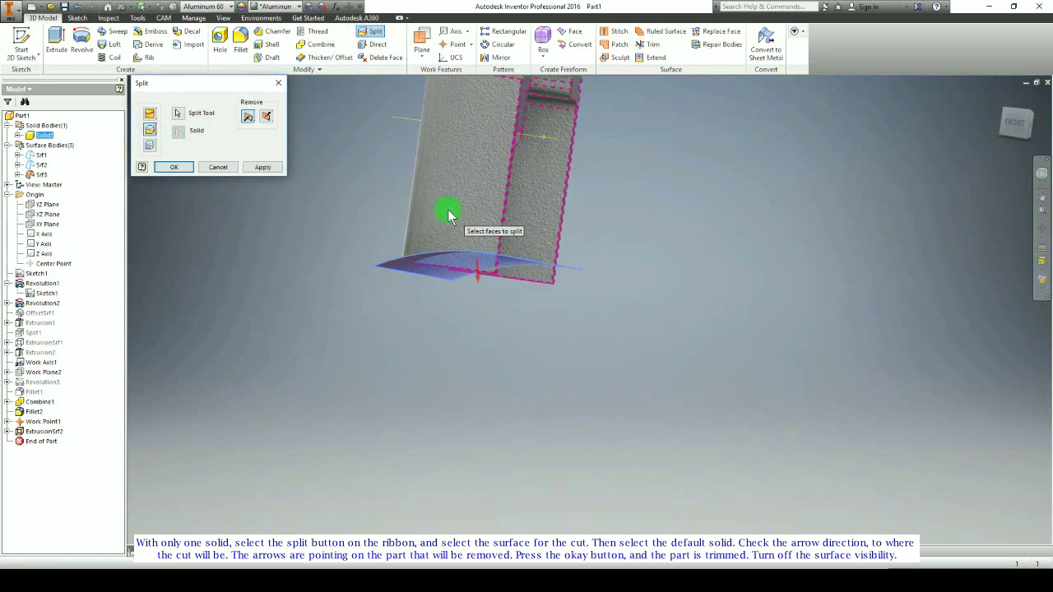
{"action": "middle_click_drag", "start_coordinate": [448, 212], "coordinate": [474, 253], "text": "shift"}
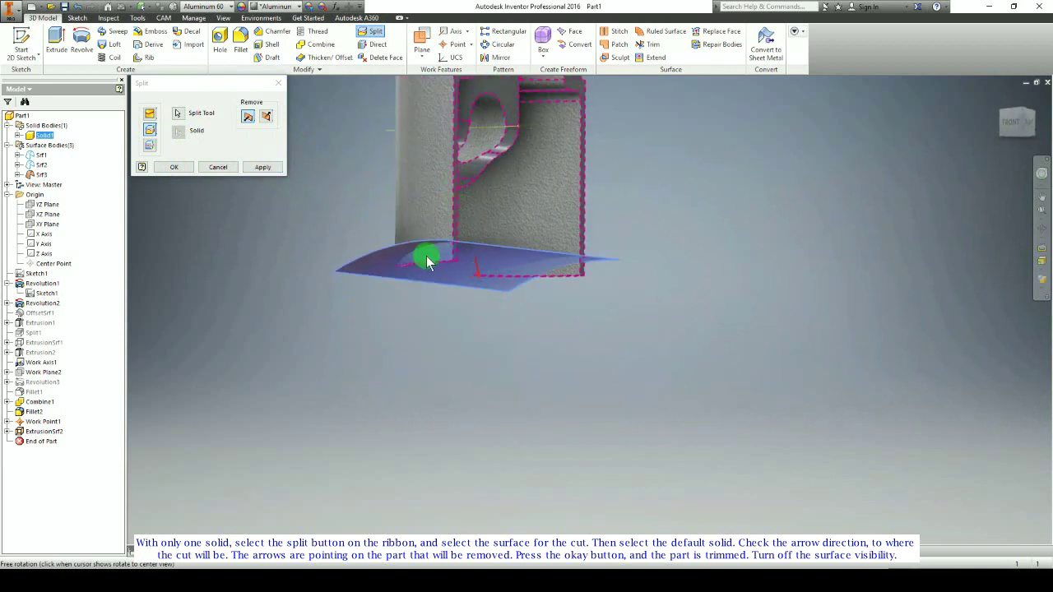
{"action": "left_click", "coordinate": [177, 168]}
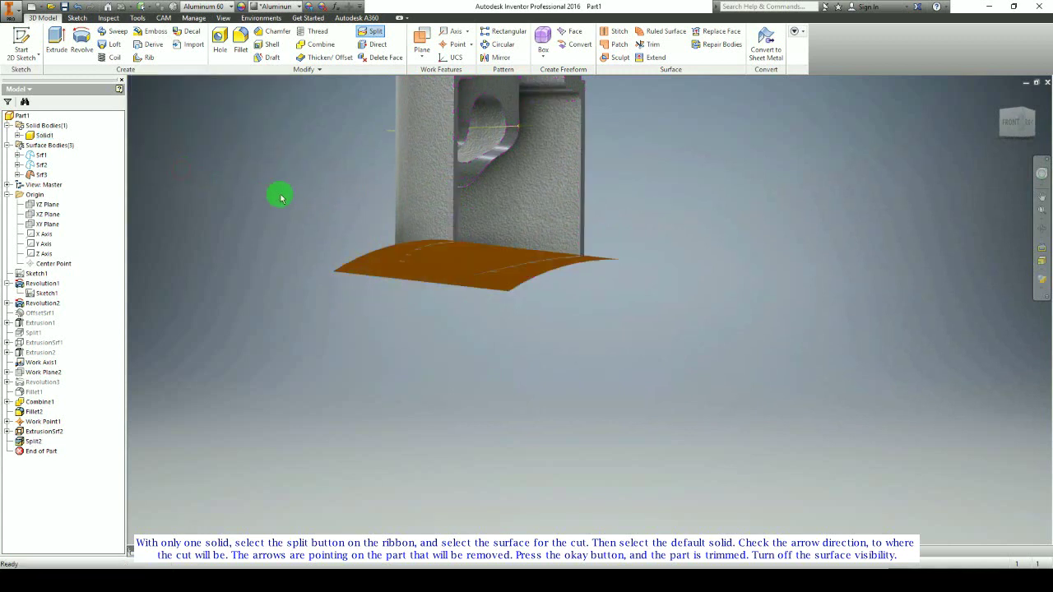
{"action": "right_click", "coordinate": [37, 176]}
Step: Hide surface Srf3 and make the cylindrical surface Srf2 visible
{"action": "left_click", "coordinate": [62, 215]}
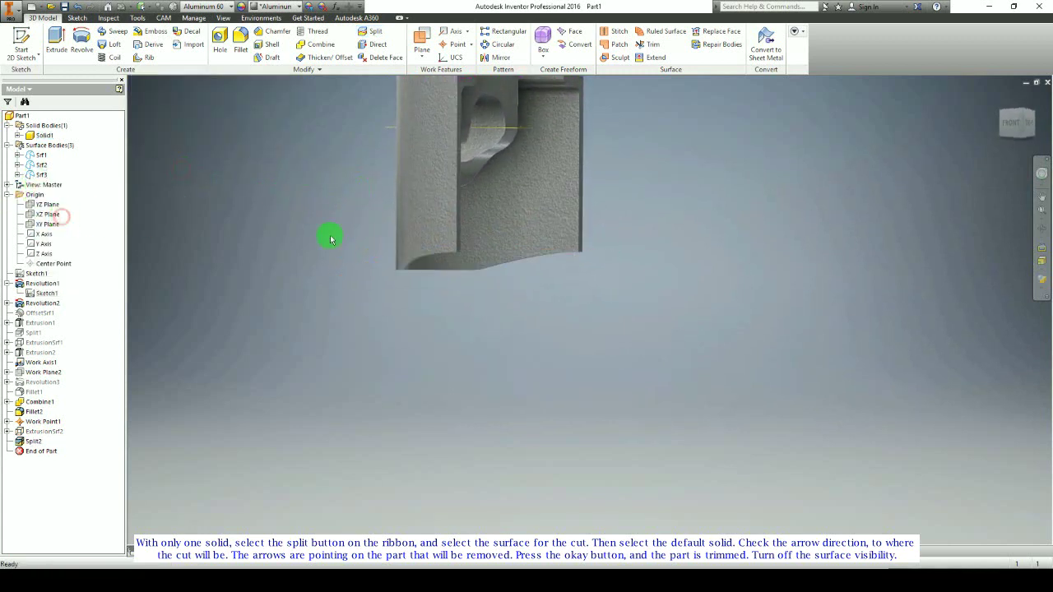
{"action": "middle_click_drag", "start_coordinate": [330, 239], "coordinate": [367, 287], "text": "shift"}
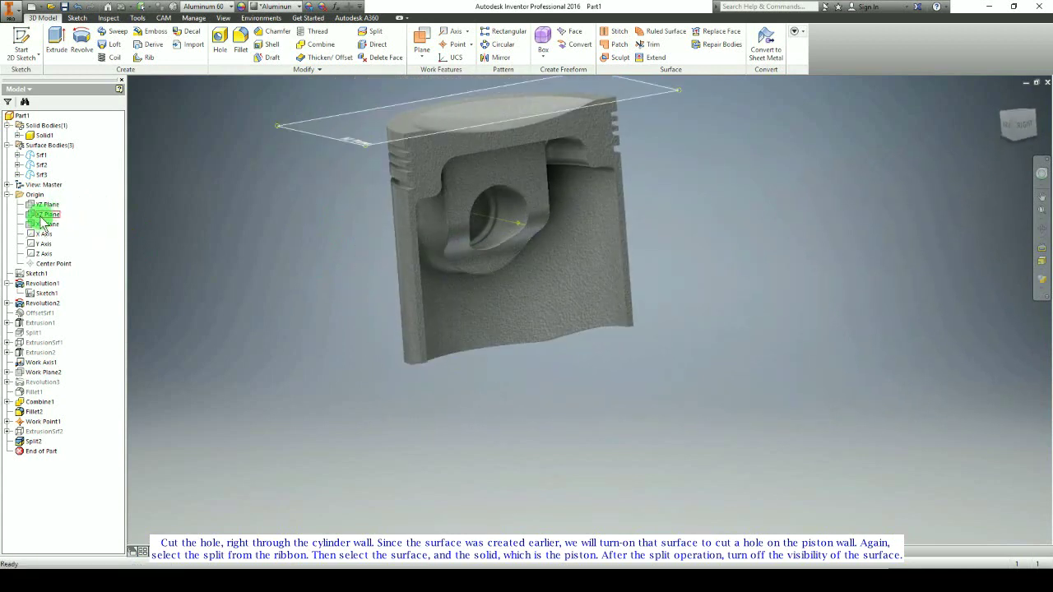
{"action": "left_click", "coordinate": [8, 194]}
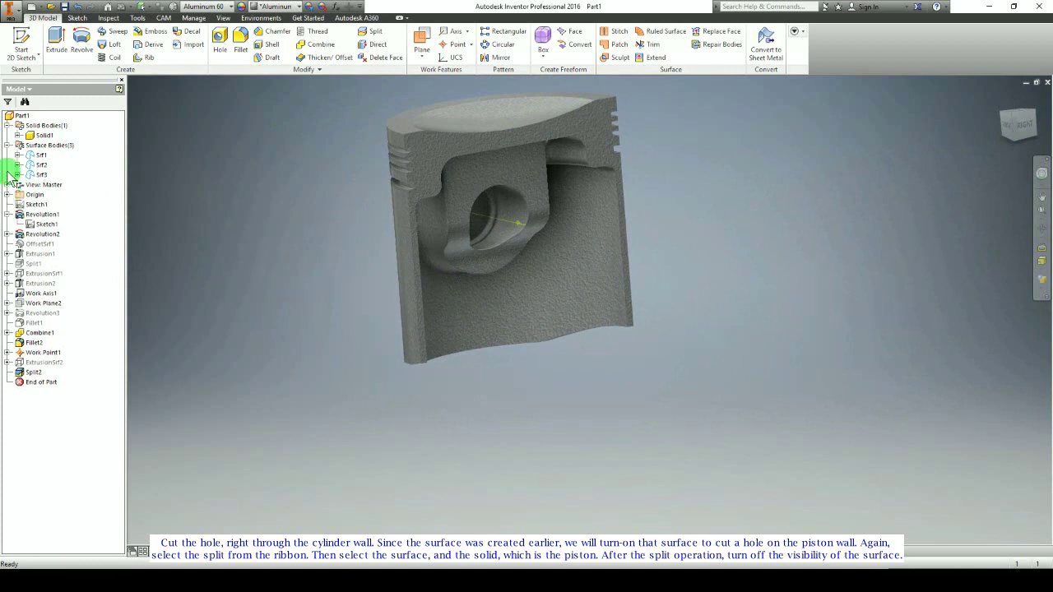
{"action": "left_click", "coordinate": [40, 165]}
{"action": "left_click_drag", "start_coordinate": [212, 190], "coordinate": [383, 222]}
{"action": "key", "text": "Escape"}
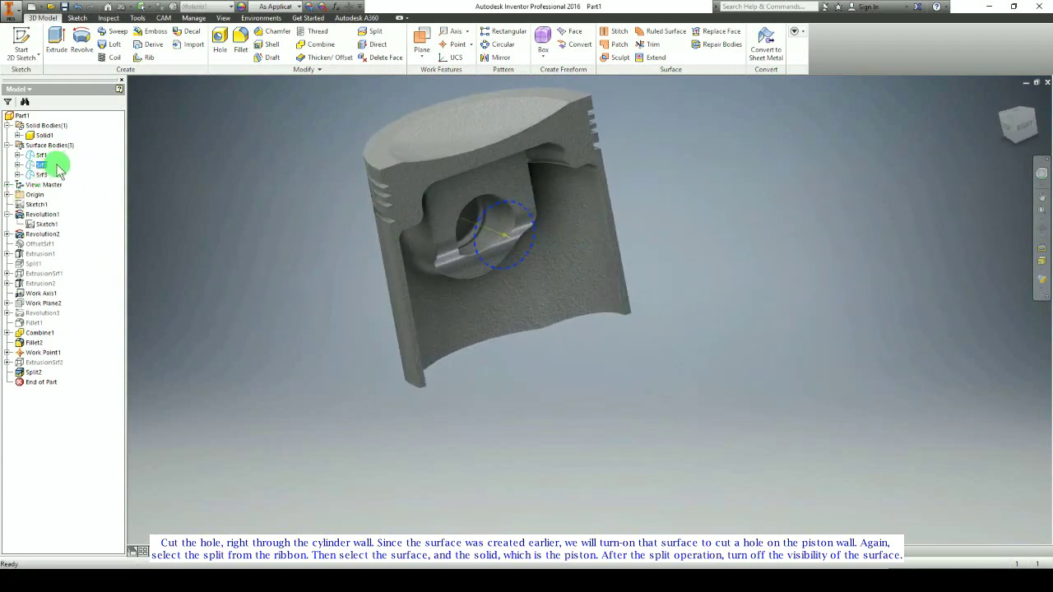
{"action": "right_click", "coordinate": [41, 166]}
{"action": "left_click", "coordinate": [76, 211]}
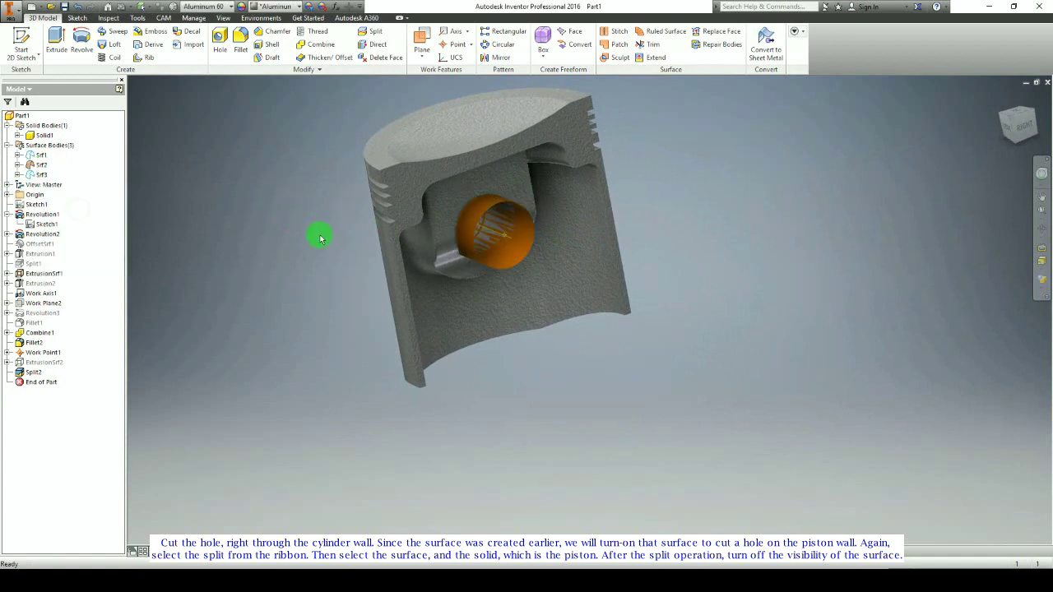
Step: Split the piston solid with the Srf2 cylinder to cut the wrist-pin hole
{"action": "left_click_drag", "start_coordinate": [318, 233], "coordinate": [375, 226]}
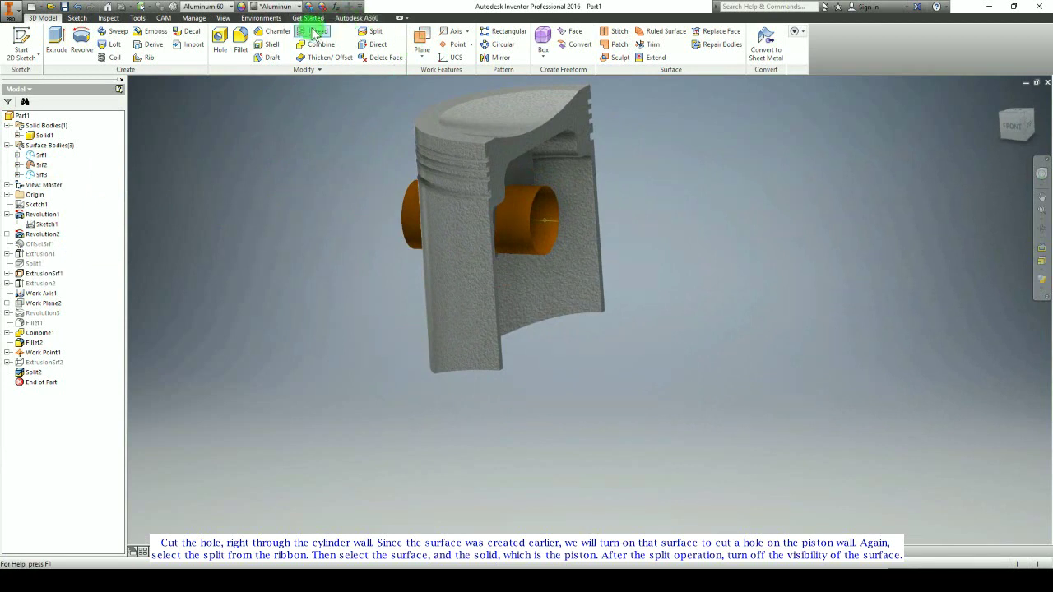
{"action": "left_click", "coordinate": [358, 18]}
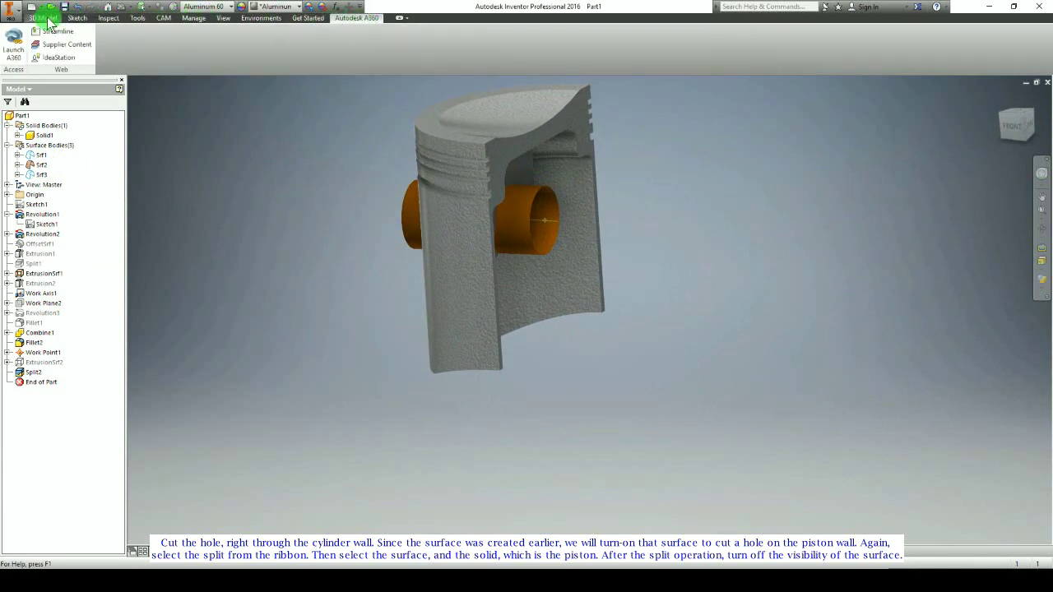
{"action": "left_click", "coordinate": [45, 18]}
{"action": "left_click", "coordinate": [375, 35]}
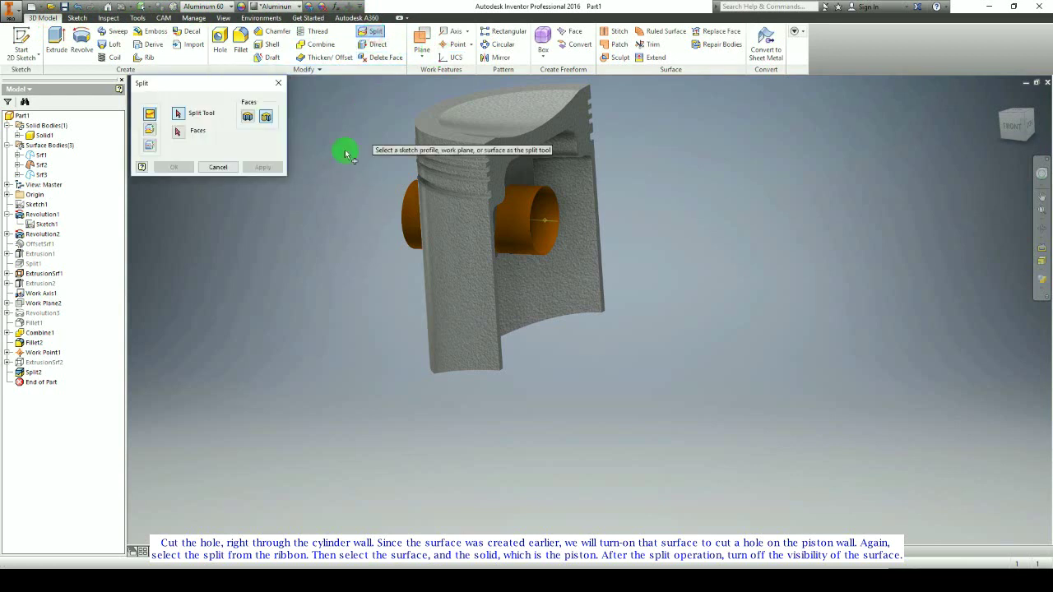
{"action": "left_click", "coordinate": [150, 130]}
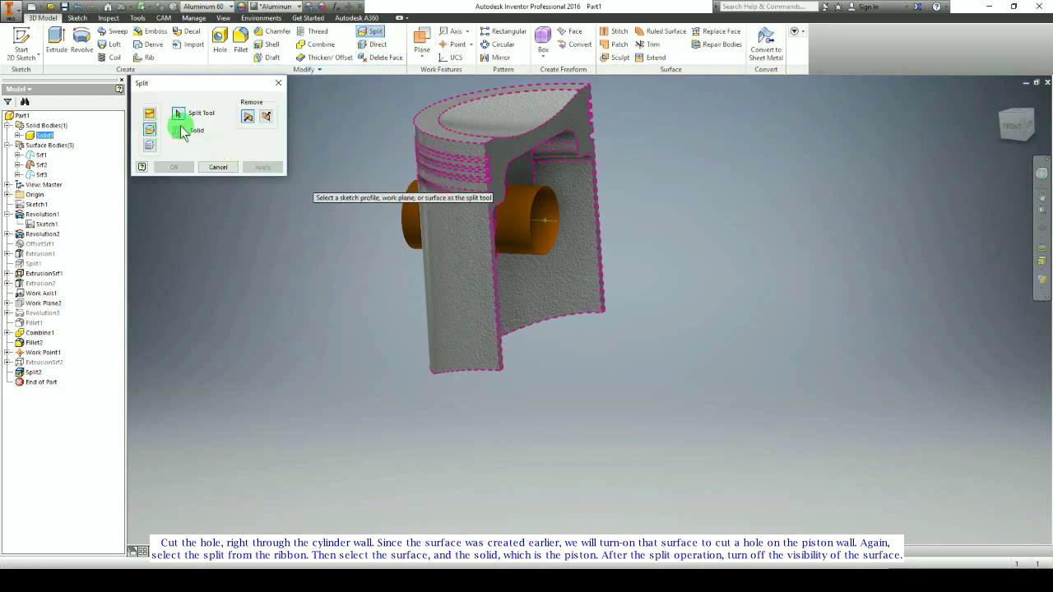
{"action": "left_click", "coordinate": [551, 242]}
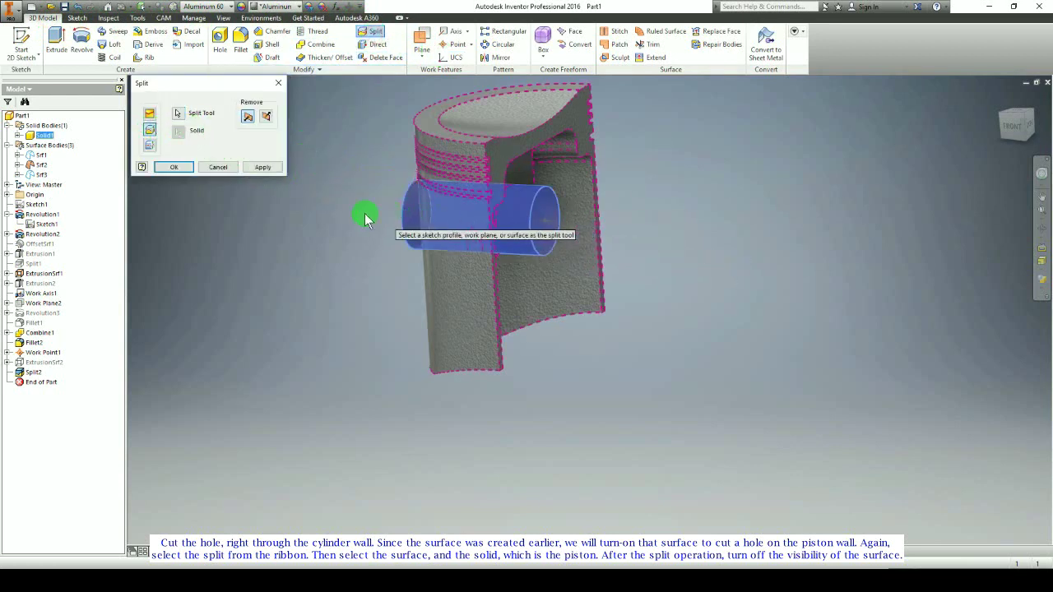
{"action": "left_click", "coordinate": [482, 287]}
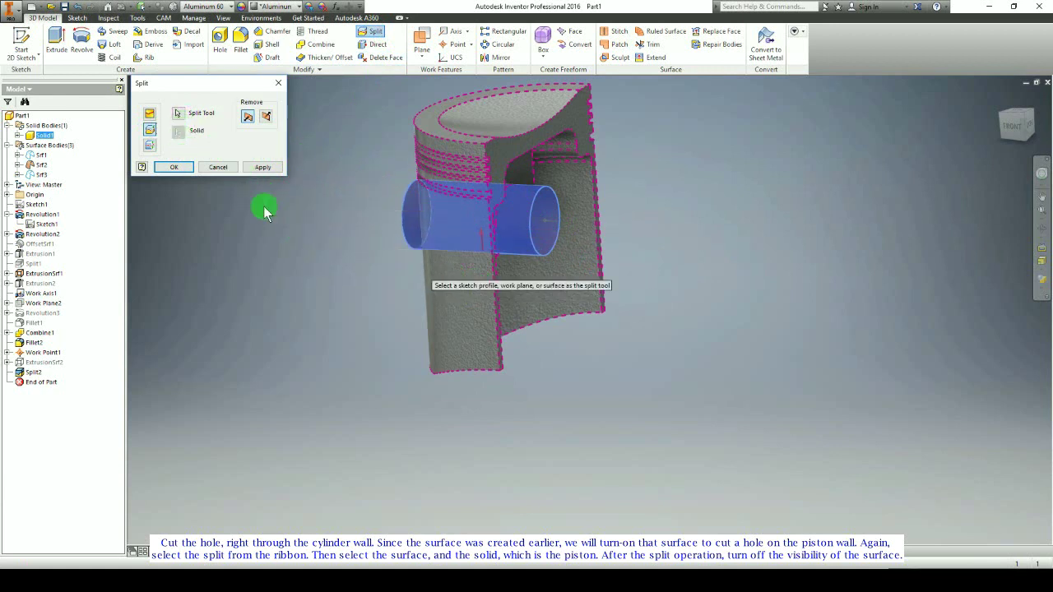
{"action": "left_click", "coordinate": [176, 168]}
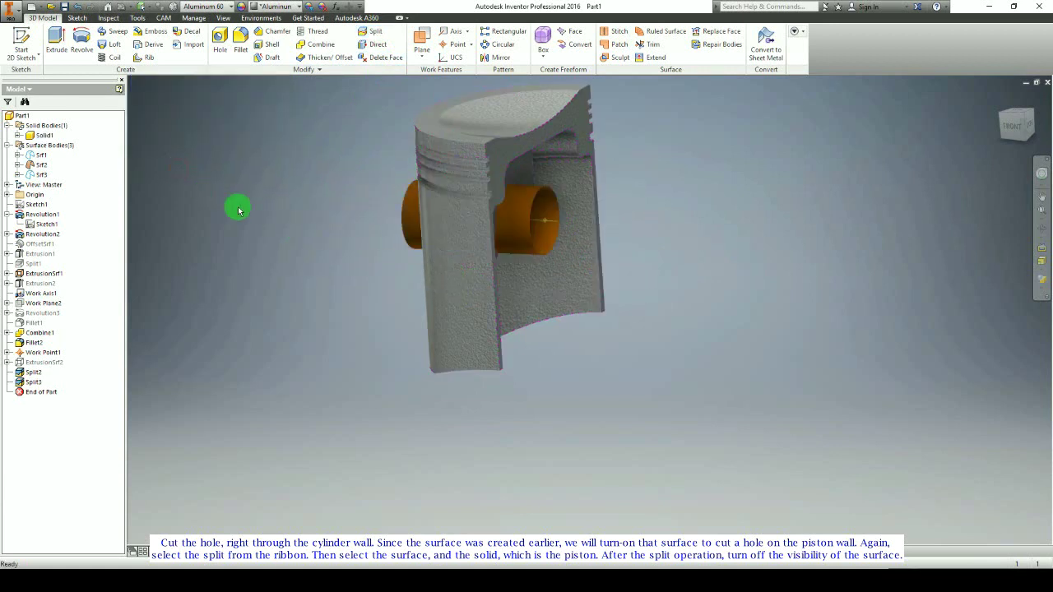
{"action": "middle_click_drag", "start_coordinate": [235, 206], "coordinate": [494, 243], "text": "shift"}
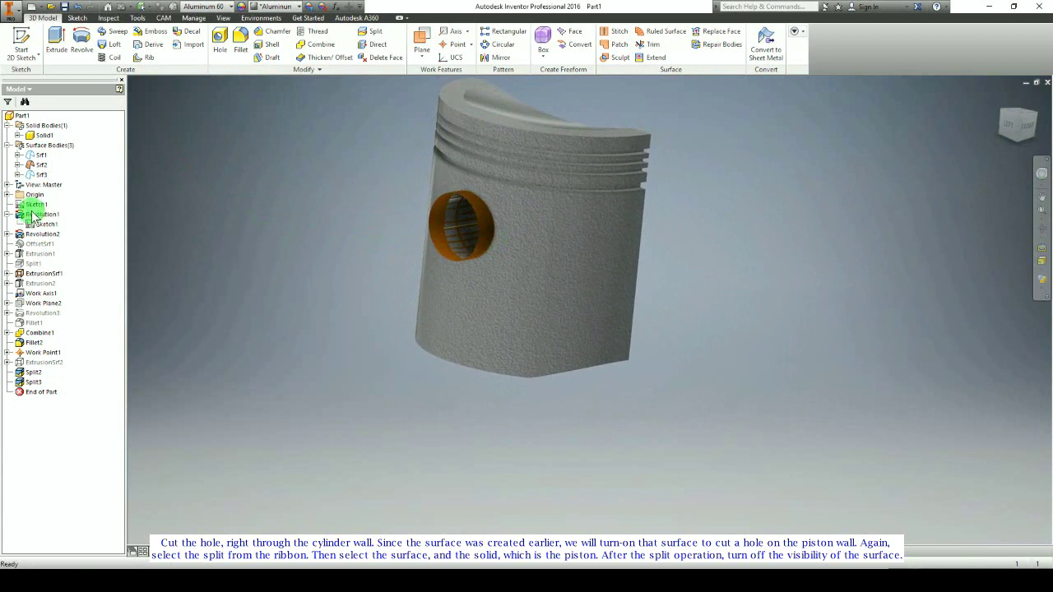
Step: Hide the Srf2 surface and view the pin hole through the piston wall
{"action": "left_click", "coordinate": [25, 186]}
{"action": "right_click", "coordinate": [33, 168]}
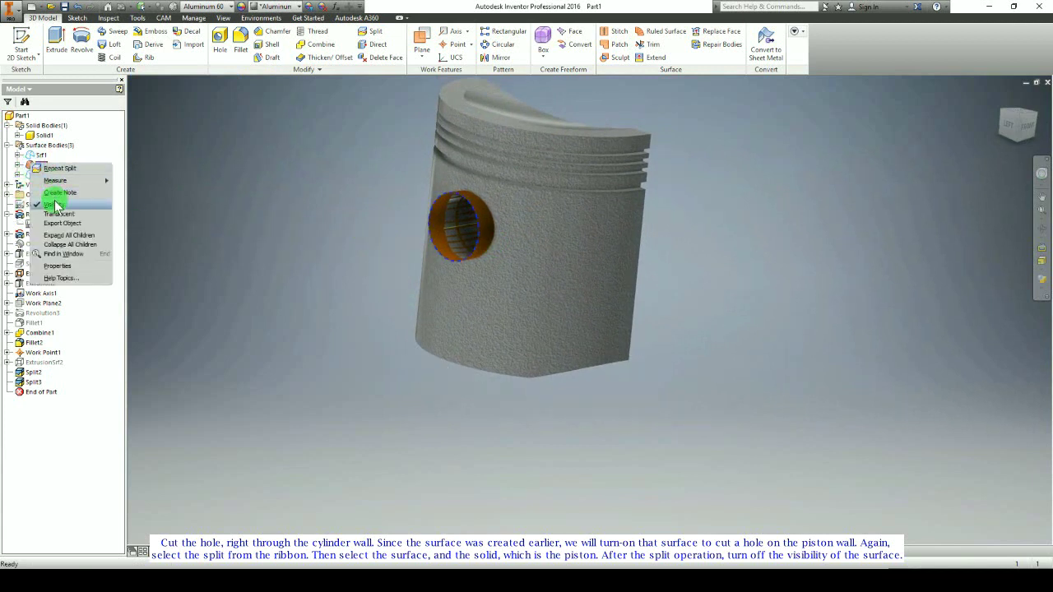
{"action": "left_click", "coordinate": [57, 199]}
{"action": "left_click", "coordinate": [8, 145]}
{"action": "middle_click_drag", "start_coordinate": [298, 230], "coordinate": [280, 241], "text": "shift"}
{"action": "middle_click_drag", "start_coordinate": [457, 261], "coordinate": [864, 289], "text": "shift"}
Step: Collapse Revolution1, preview Sketch1 and Revolution3, and expand the Origin planes
{"action": "left_click", "coordinate": [232, 276]}
{"action": "left_click", "coordinate": [38, 215]}
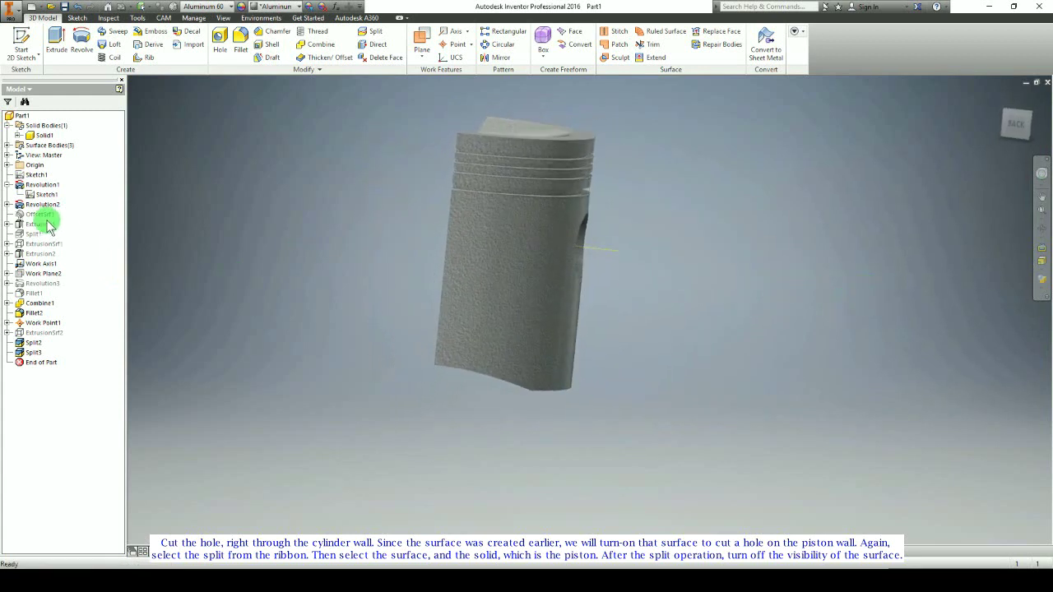
{"action": "left_click", "coordinate": [9, 188]}
{"action": "left_click", "coordinate": [38, 176]}
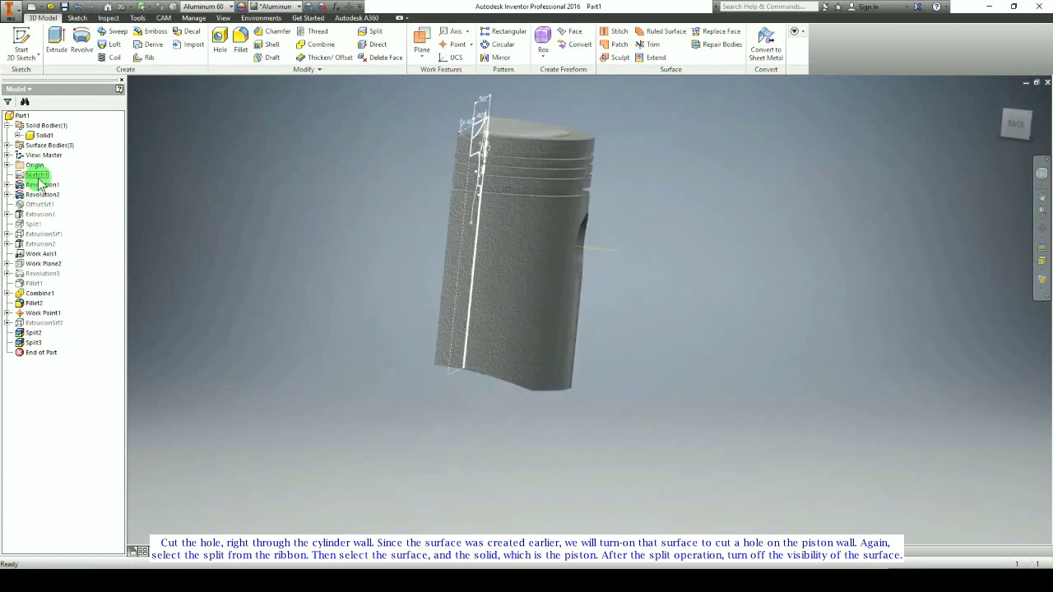
{"action": "left_click", "coordinate": [35, 272]}
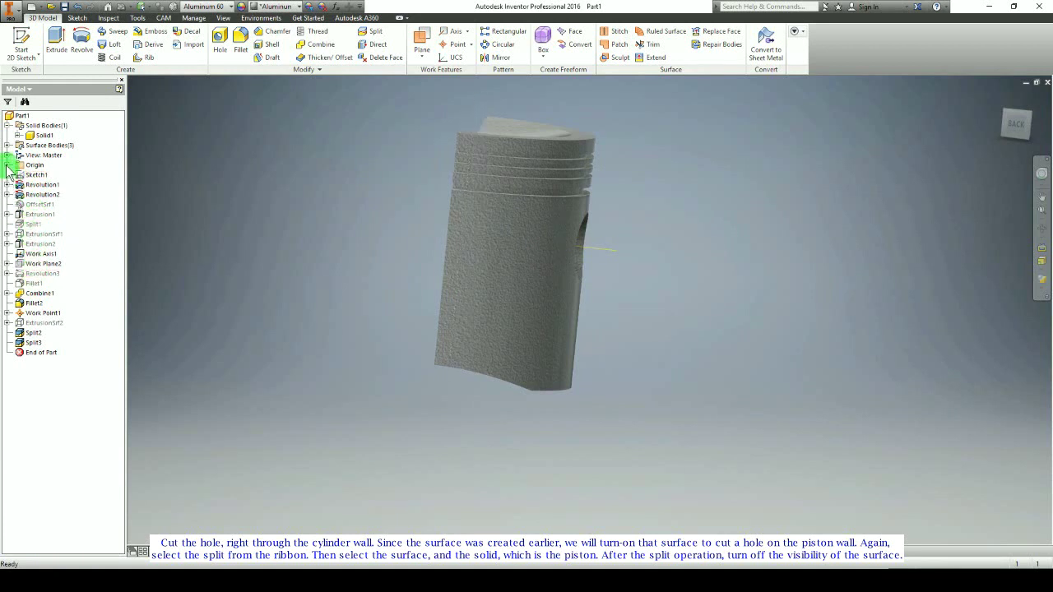
{"action": "left_click", "coordinate": [7, 164]}
{"action": "left_click", "coordinate": [115, 189]}
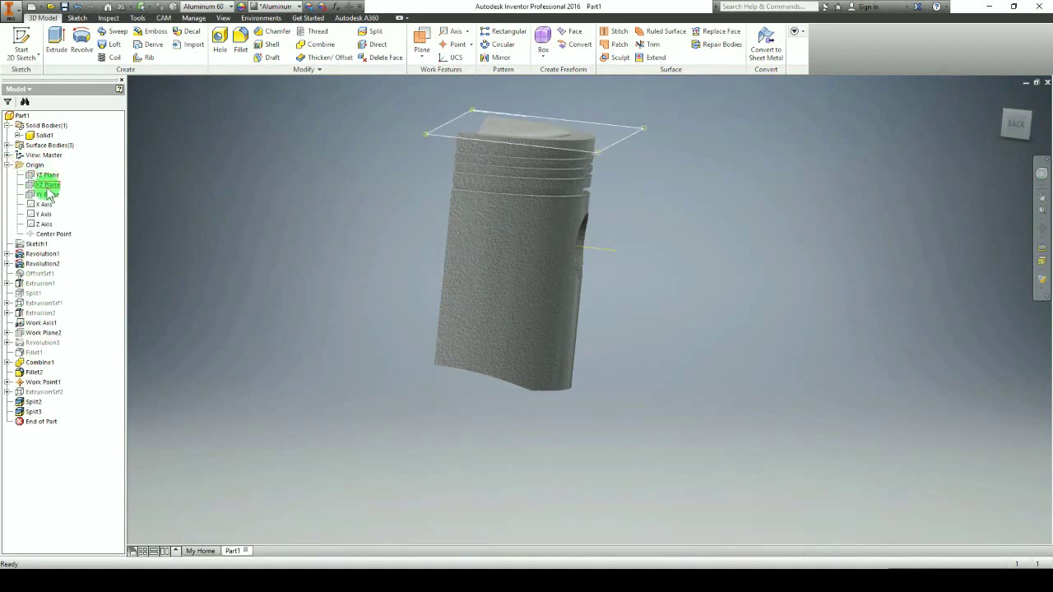
Step: Start a new sketch on the XY Plane and slice the part with F7
{"action": "left_click", "coordinate": [463, 246]}
{"action": "left_click", "coordinate": [533, 255]}
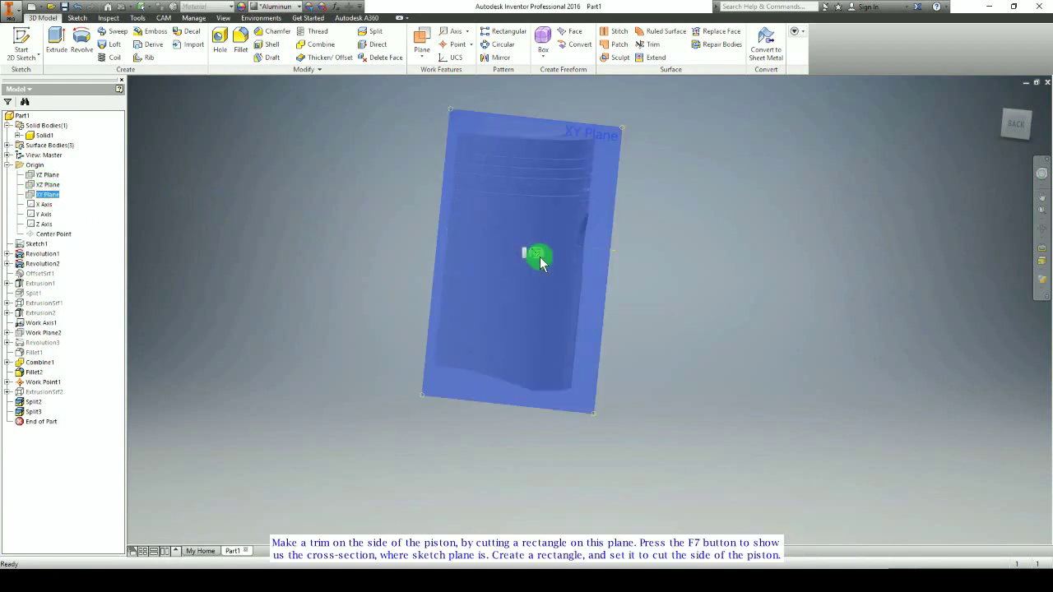
{"action": "mouse_move", "coordinate": [580, 263]}
{"action": "middle_mouse_down"}
{"action": "mouse_move", "coordinate": [308, 118]}
{"action": "mouse_move", "coordinate": [306, 132]}
{"action": "middle_mouse_up"}
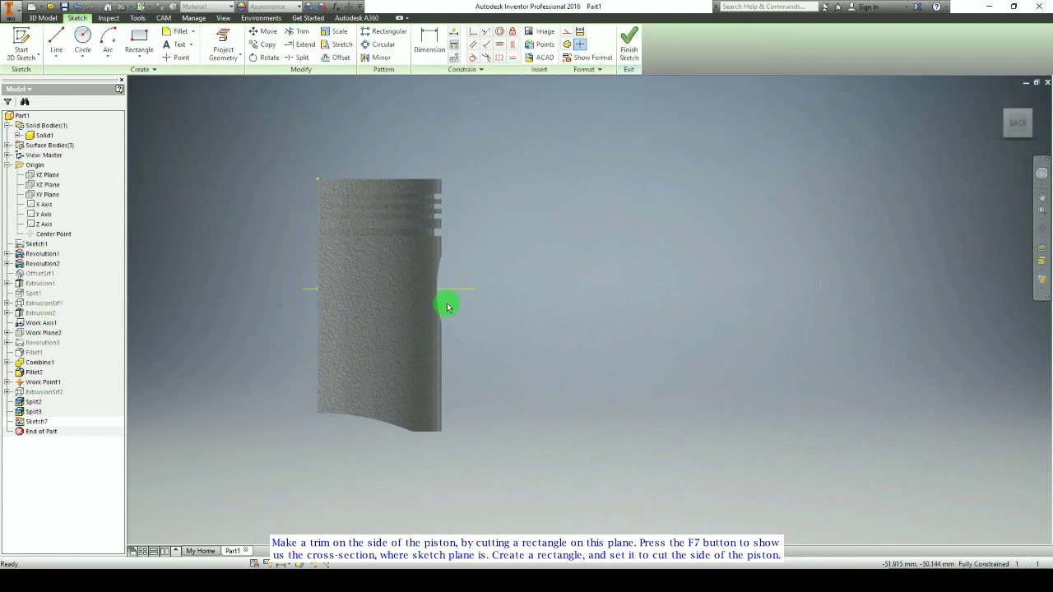
{"action": "key", "text": "F7"}
{"action": "scroll", "coordinate": [411, 282], "scroll_direction": "up", "scroll_amount": 4}
{"action": "scroll", "coordinate": [411, 282], "scroll_direction": "down", "scroll_amount": 1}
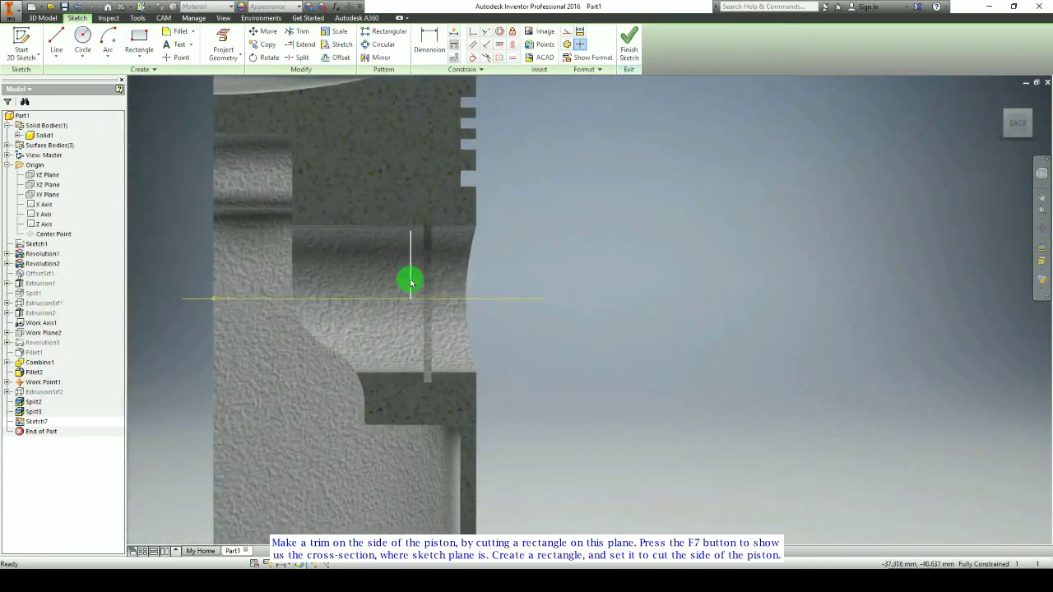
{"action": "middle_click_drag", "start_coordinate": [470, 299], "coordinate": [427, 269]}
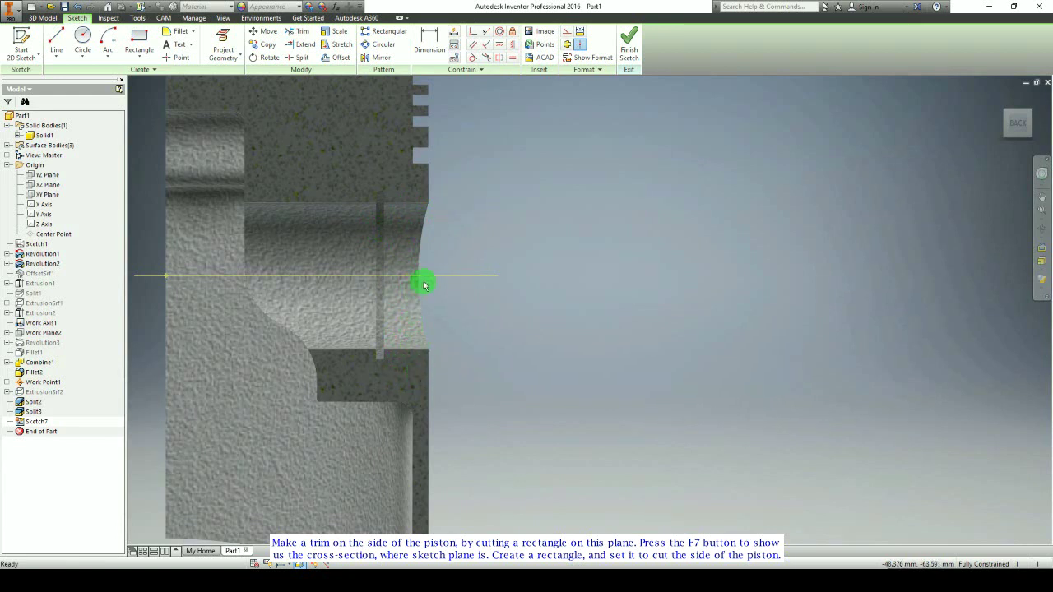
Step: Draw a two-corner rectangle across the side wall over the pin boss
{"action": "left_click", "coordinate": [139, 37]}
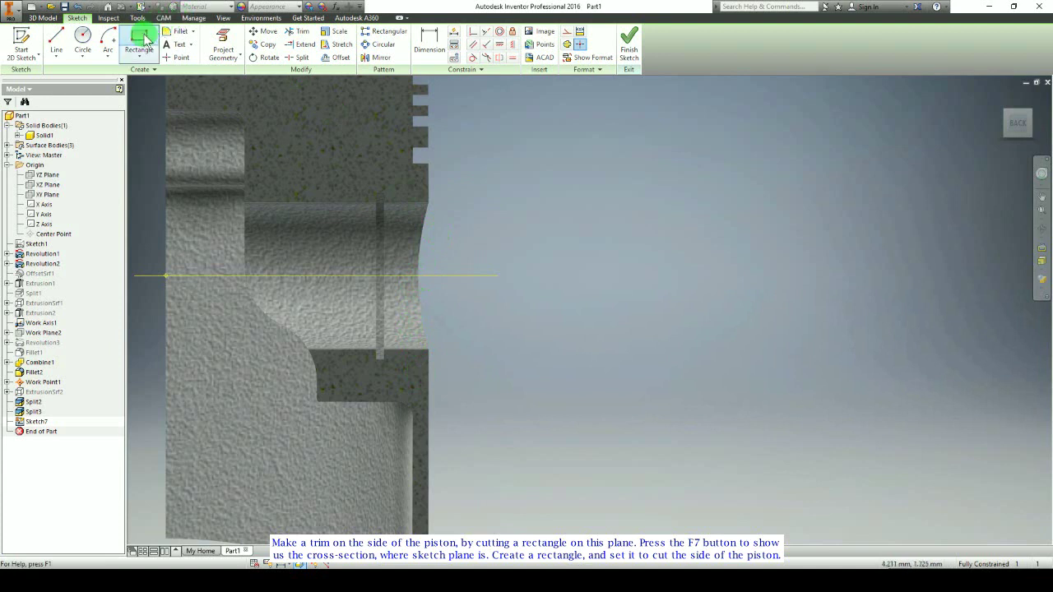
{"action": "left_click", "coordinate": [441, 227]}
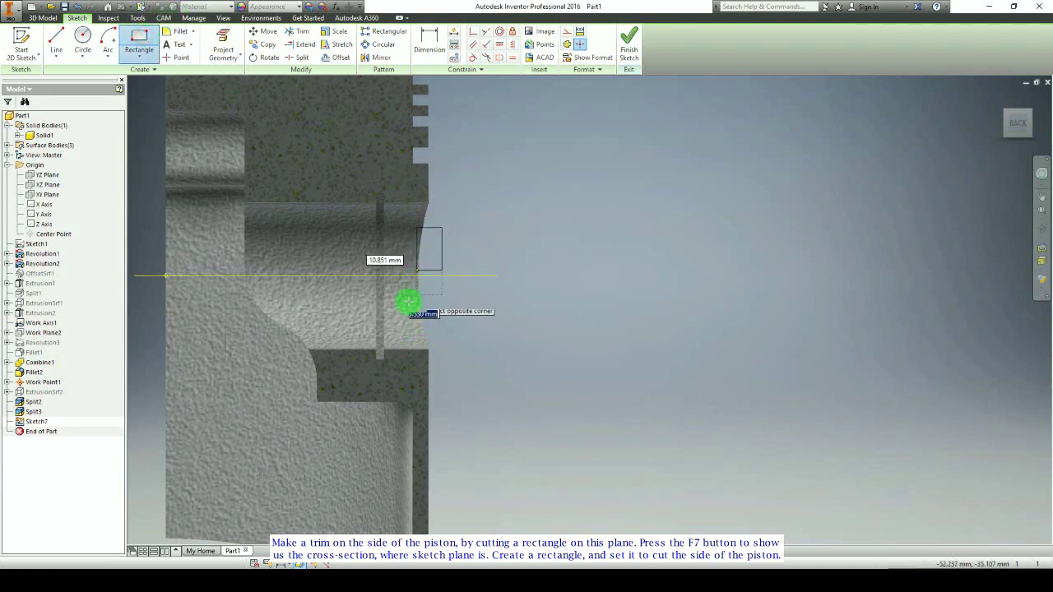
{"action": "left_click", "coordinate": [400, 376]}
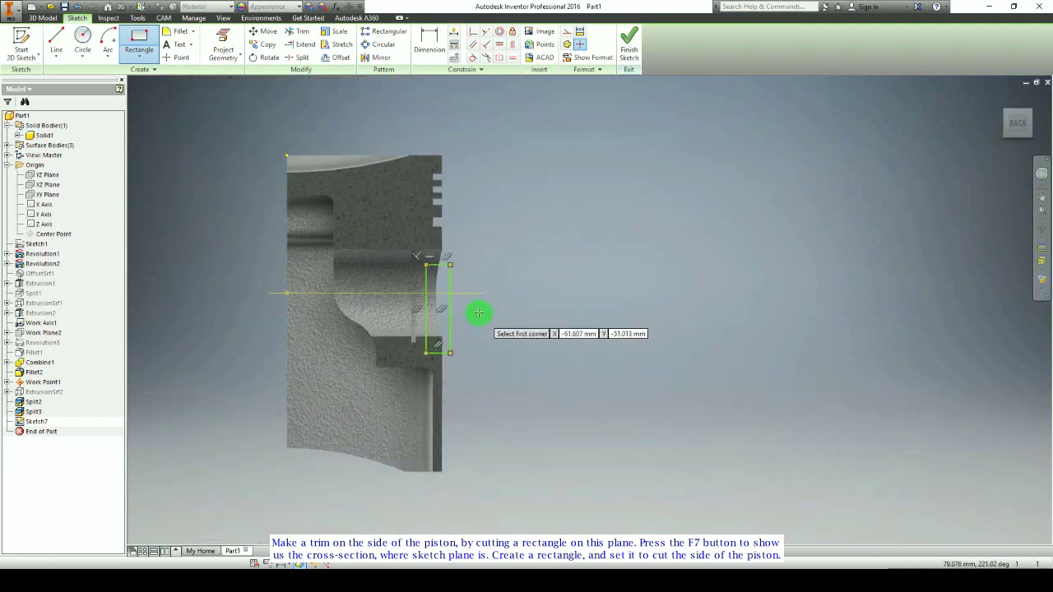
{"action": "middle_click_drag", "start_coordinate": [478, 313], "coordinate": [416, 321], "text": "shift"}
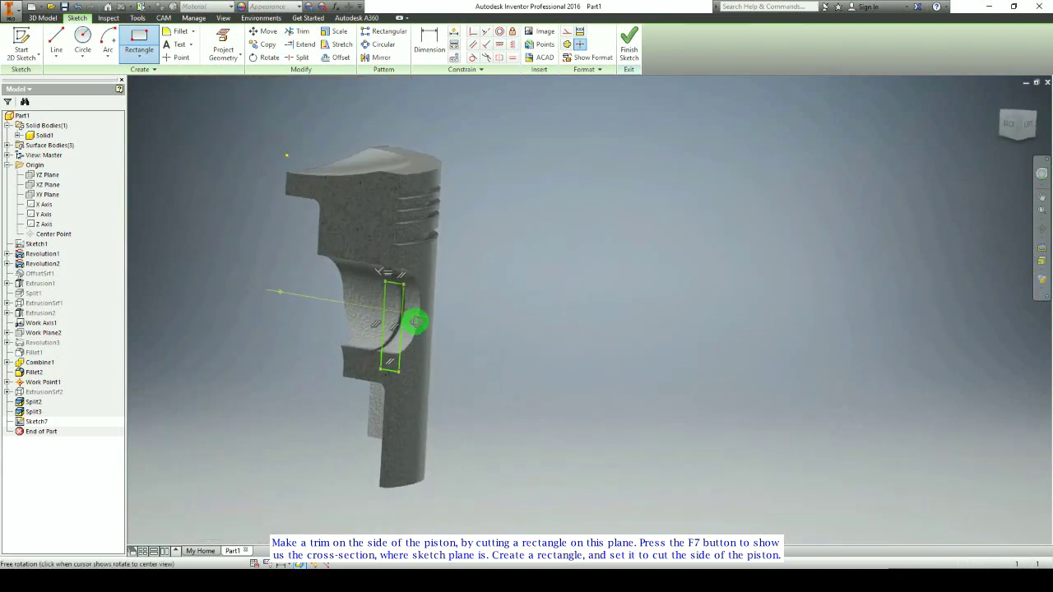
Step: Cut-extrude the rectangle symmetrically 56.75 mm through the piston's side wall
{"action": "left_click", "coordinate": [43, 17]}
{"action": "left_click", "coordinate": [56, 37]}
{"action": "left_click", "coordinate": [391, 294]}
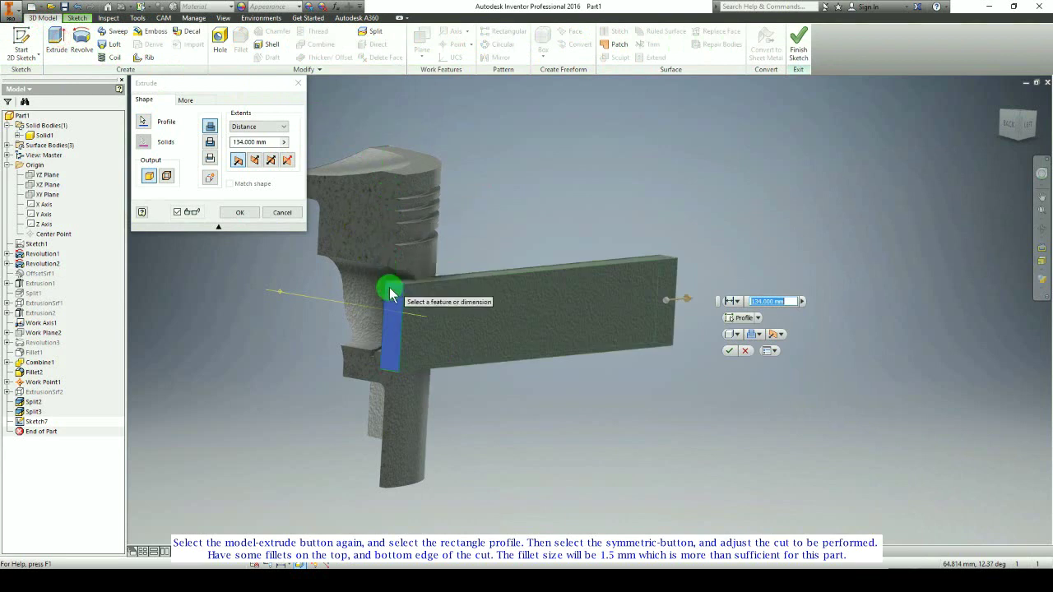
{"action": "left_click", "coordinate": [211, 148]}
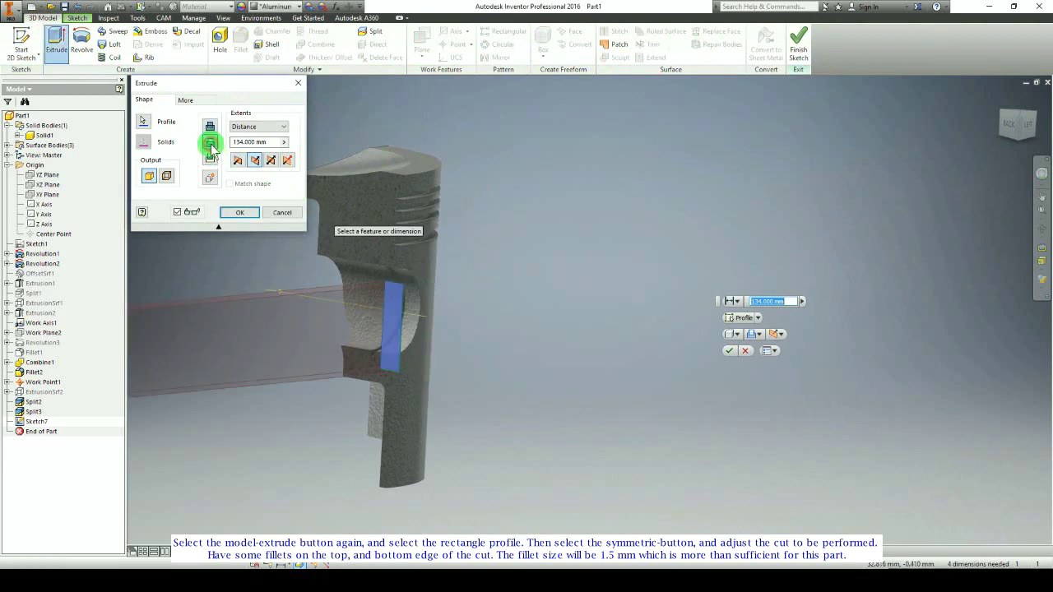
{"action": "left_click", "coordinate": [272, 162]}
{"action": "middle_click_drag", "start_coordinate": [398, 252], "coordinate": [564, 245], "text": "shift"}
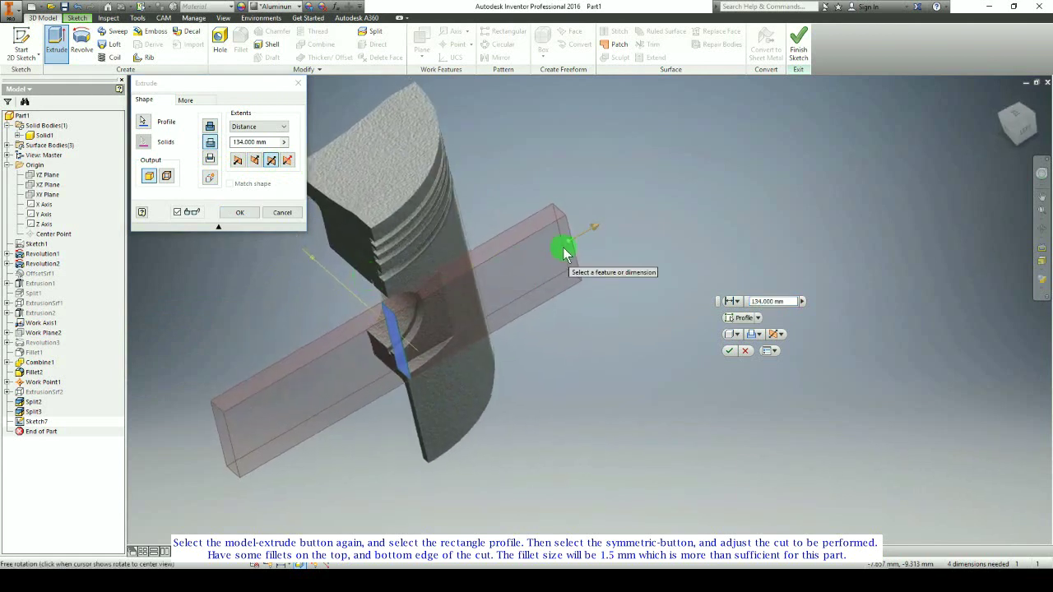
{"action": "left_click_drag", "start_coordinate": [592, 226], "coordinate": [496, 287]}
{"action": "middle_click_drag", "start_coordinate": [496, 287], "coordinate": [376, 238], "text": "shift"}
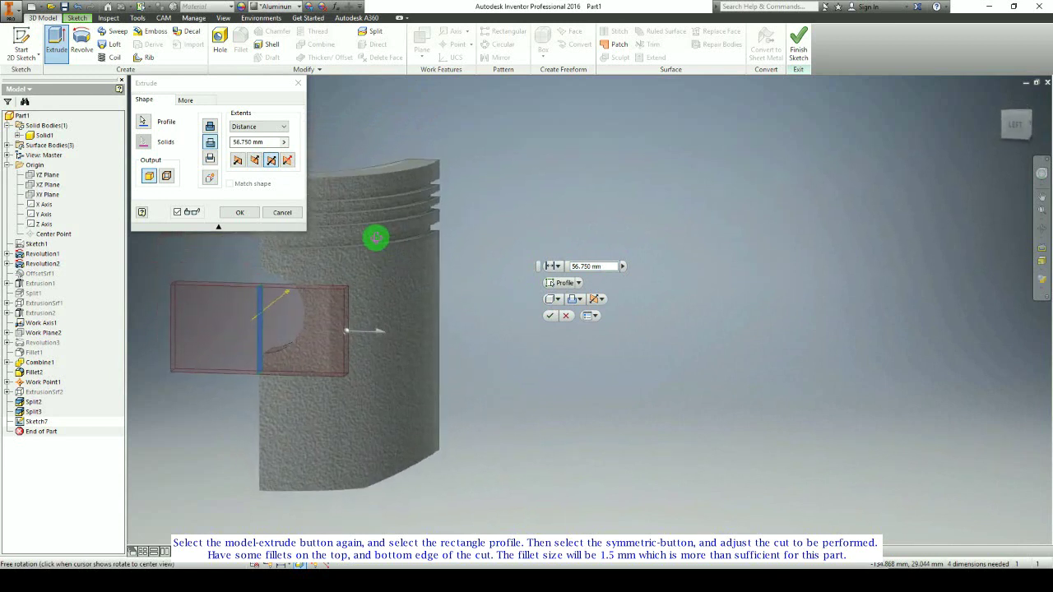
{"action": "left_click", "coordinate": [245, 214]}
{"action": "mouse_move", "coordinate": [245, 220]}
{"action": "middle_mouse_down", "text": "shift"}
{"action": "mouse_move", "coordinate": [296, 244]}
{"action": "mouse_move", "coordinate": [442, 242]}
{"action": "mouse_move", "coordinate": [402, 230]}
{"action": "mouse_move", "coordinate": [414, 211]}
{"action": "mouse_move", "coordinate": [391, 265]}
{"action": "middle_mouse_up", "text": "shift"}
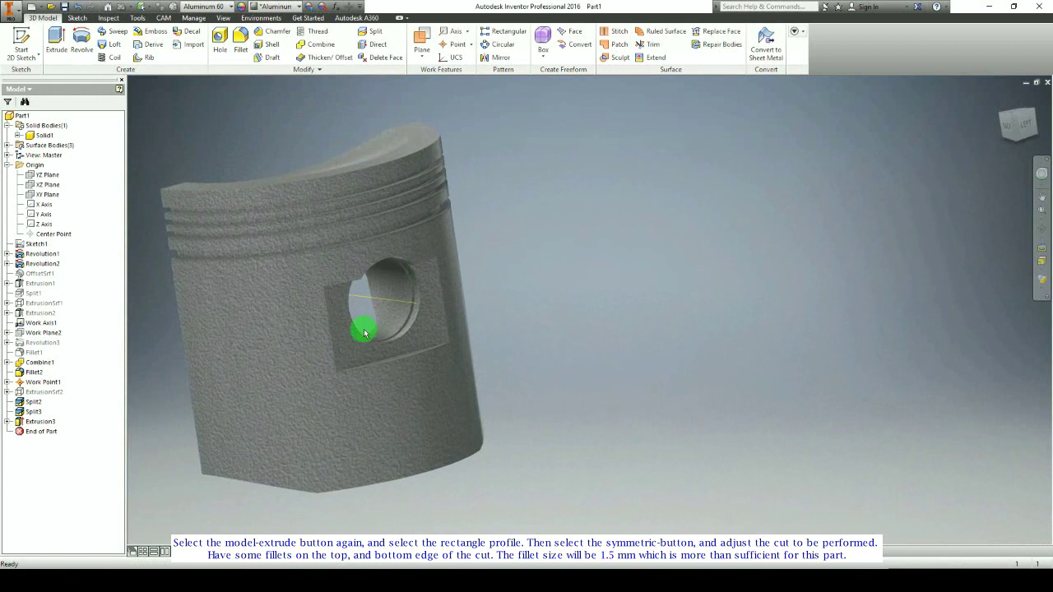
{"action": "scroll", "coordinate": [365, 334], "scroll_direction": "up", "scroll_amount": 3}
{"action": "middle_click_drag", "start_coordinate": [397, 313], "coordinate": [435, 329], "text": "shift"}
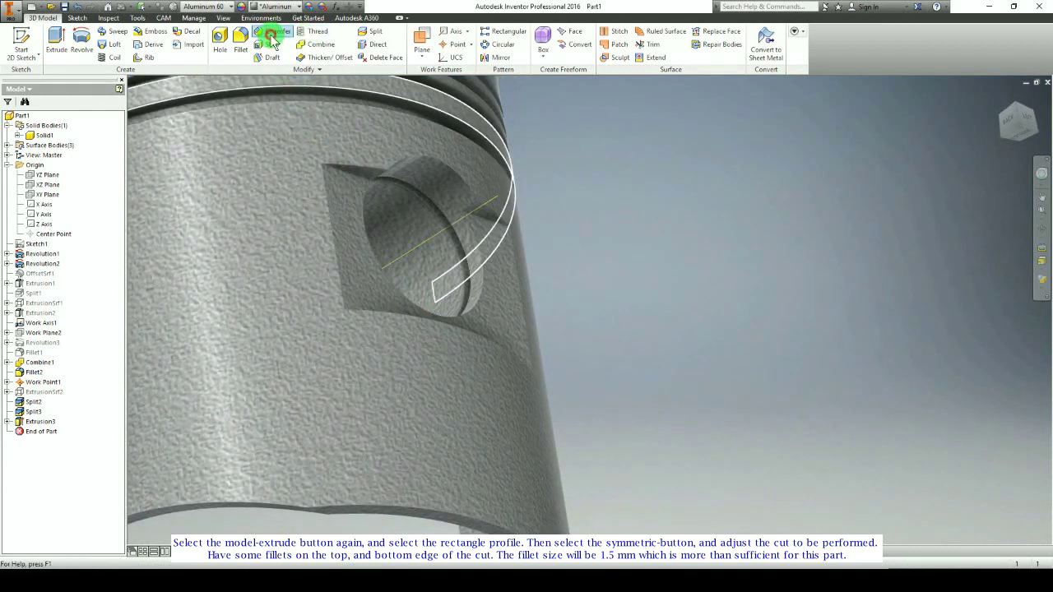
Step: Fillet the rectangular recess's top and bottom edges with a 1.5 mm radius
{"action": "left_click", "coordinate": [239, 37]}
{"action": "middle_click_drag", "start_coordinate": [500, 251], "coordinate": [253, 214]}
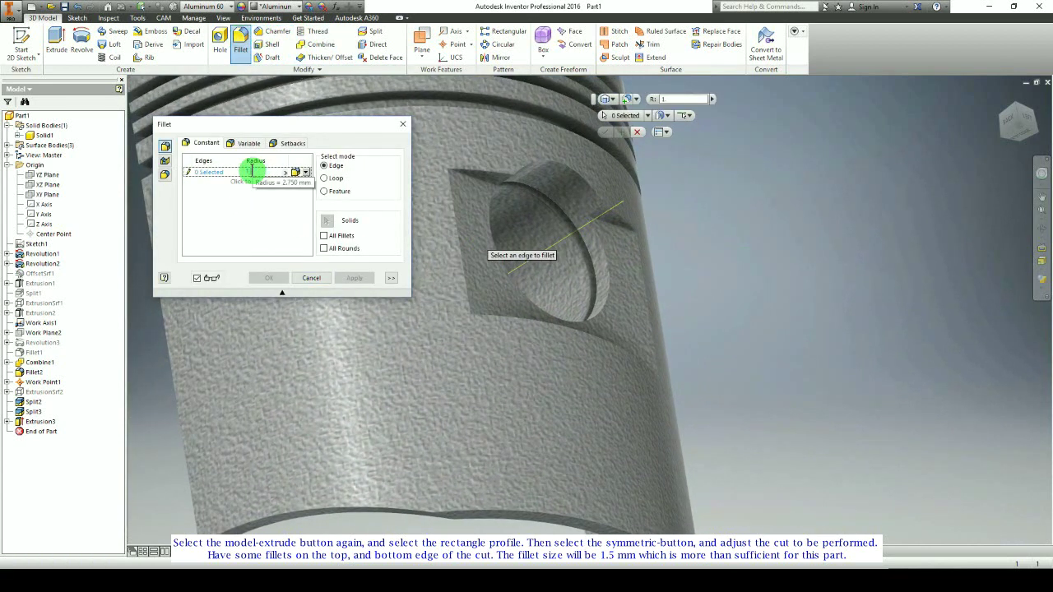
{"action": "left_click", "coordinate": [481, 180]}
{"action": "middle_click_drag", "start_coordinate": [622, 222], "coordinate": [668, 296]}
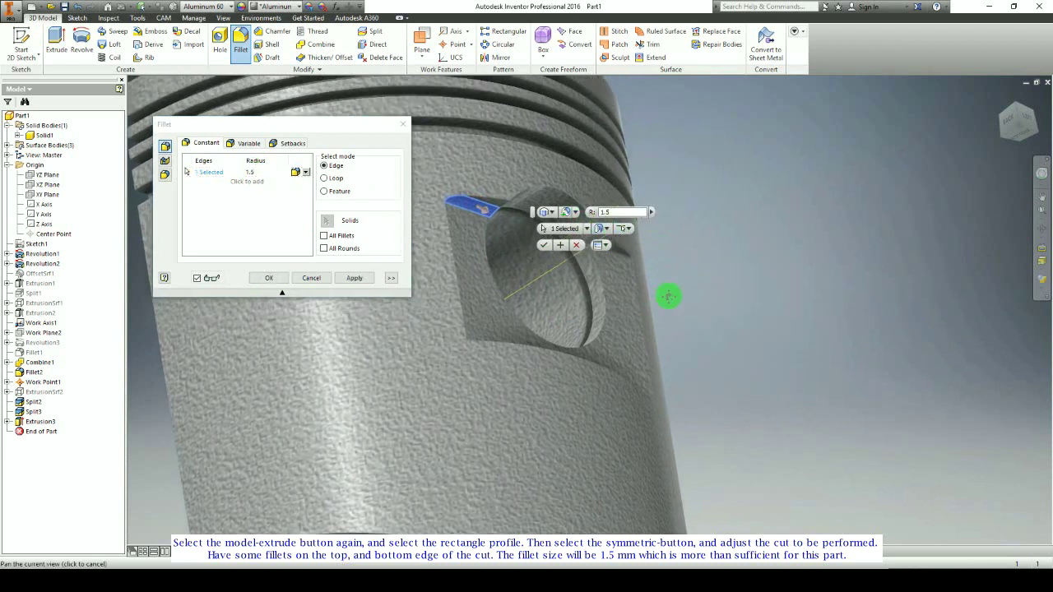
{"action": "left_click", "coordinate": [592, 335]}
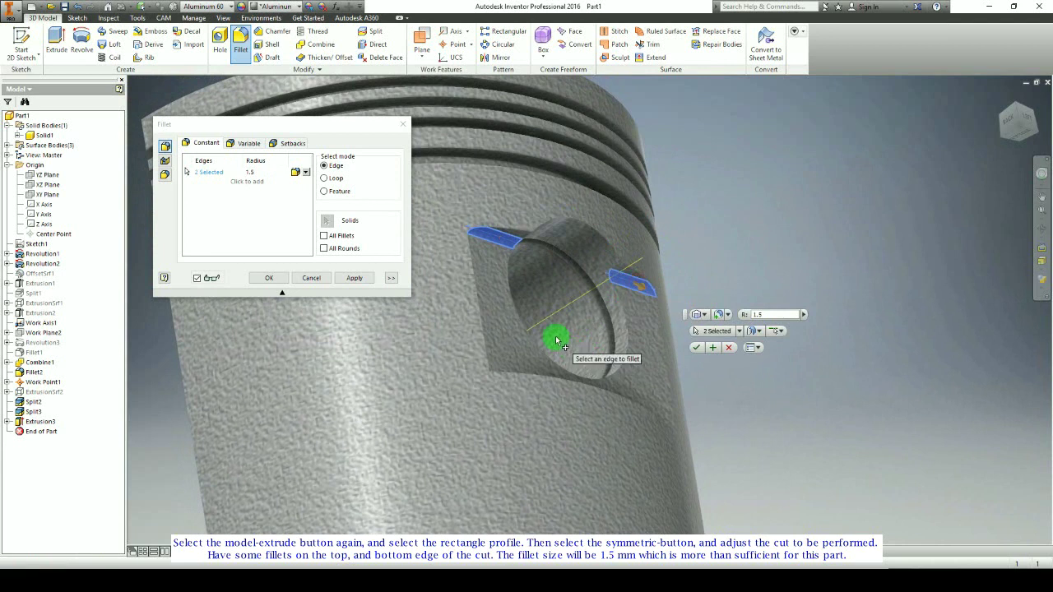
{"action": "middle_click_drag", "start_coordinate": [562, 332], "coordinate": [674, 365], "text": "shift"}
{"action": "left_click", "coordinate": [600, 372]}
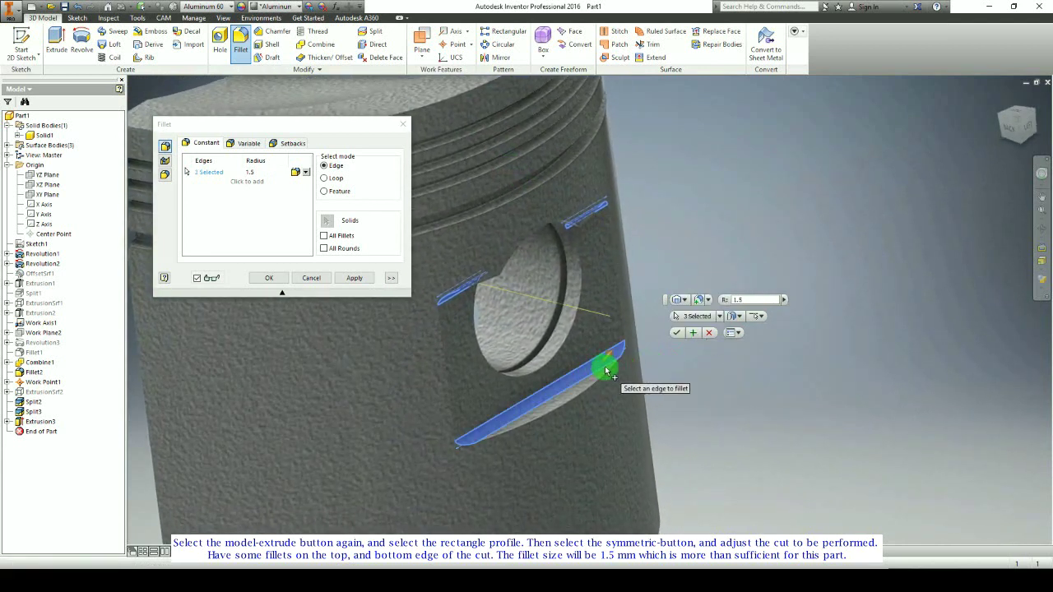
{"action": "left_click", "coordinate": [267, 280]}
{"action": "middle_click_drag", "start_coordinate": [590, 367], "coordinate": [396, 306], "text": "shift"}
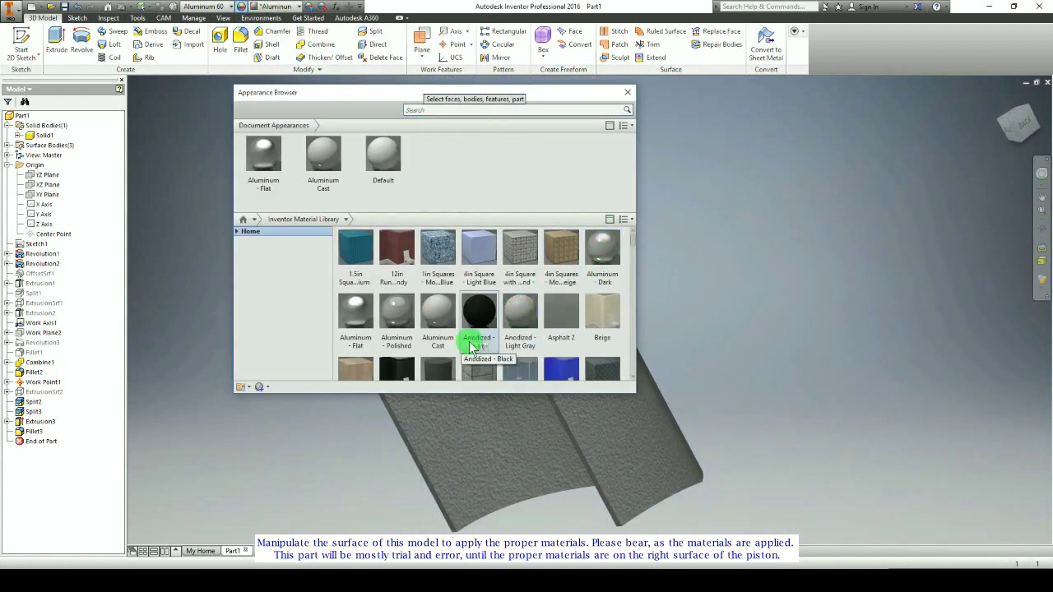
Step: Add Aluminum - Polished to the document appearances and select the narrow curved strip face
{"action": "double_click", "coordinate": [394, 348]}
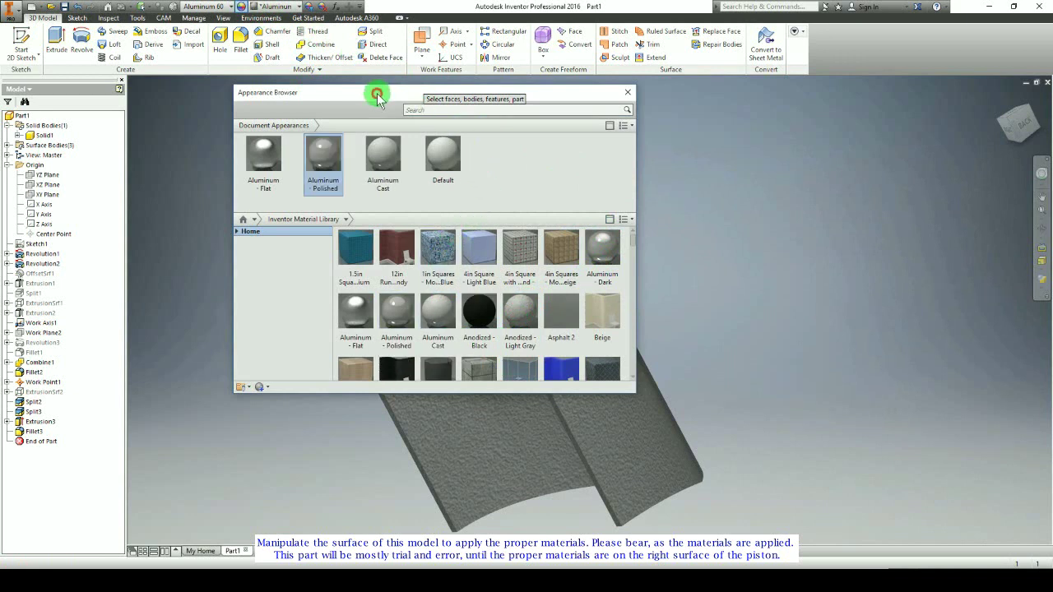
{"action": "left_click_drag", "start_coordinate": [377, 96], "coordinate": [769, 134]}
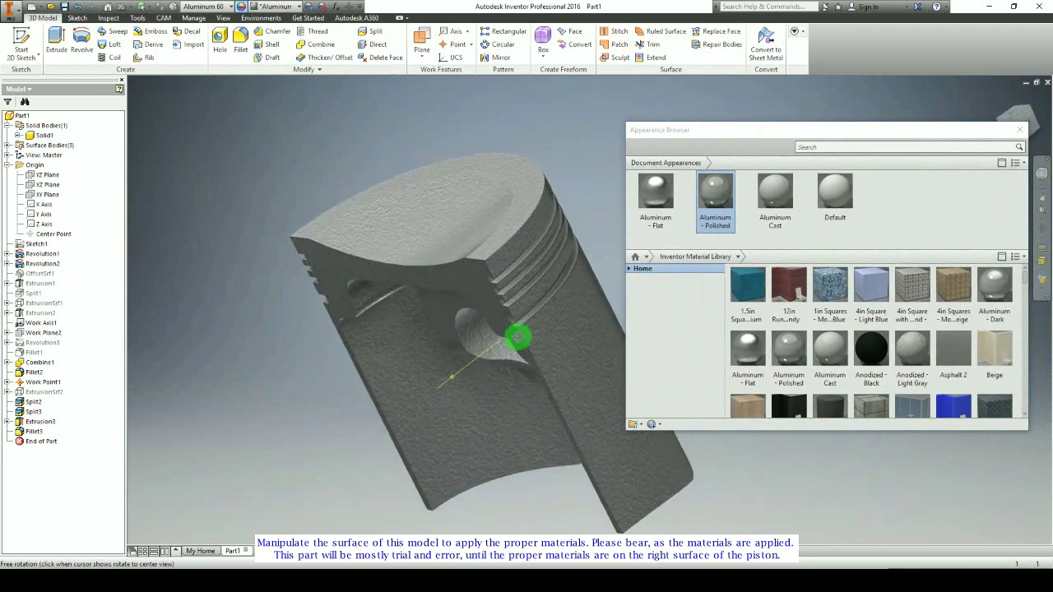
{"action": "scroll", "coordinate": [517, 336], "scroll_direction": "up", "scroll_amount": 6}
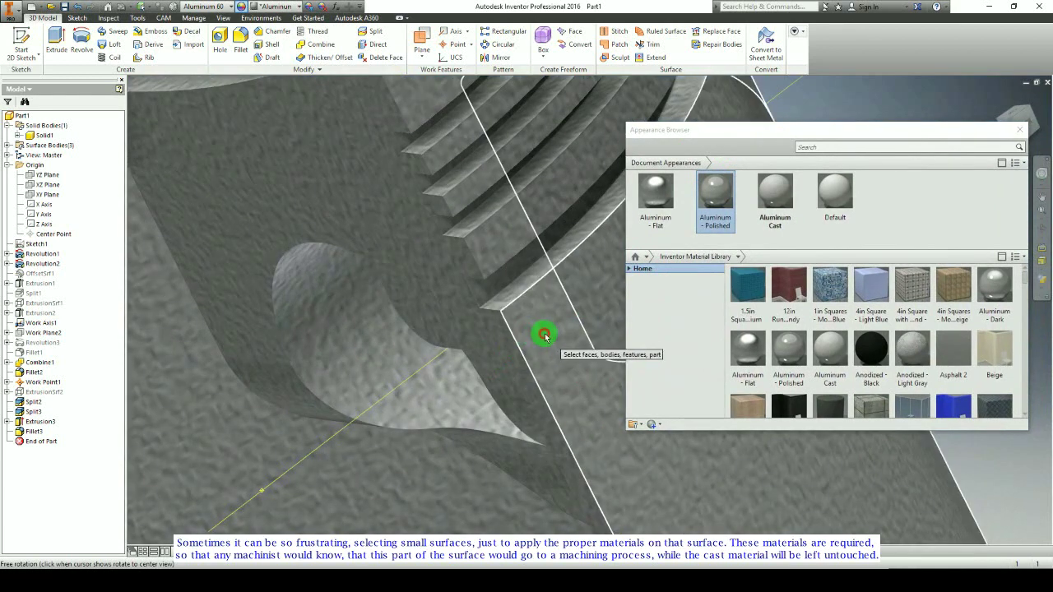
{"action": "left_click", "coordinate": [512, 292]}
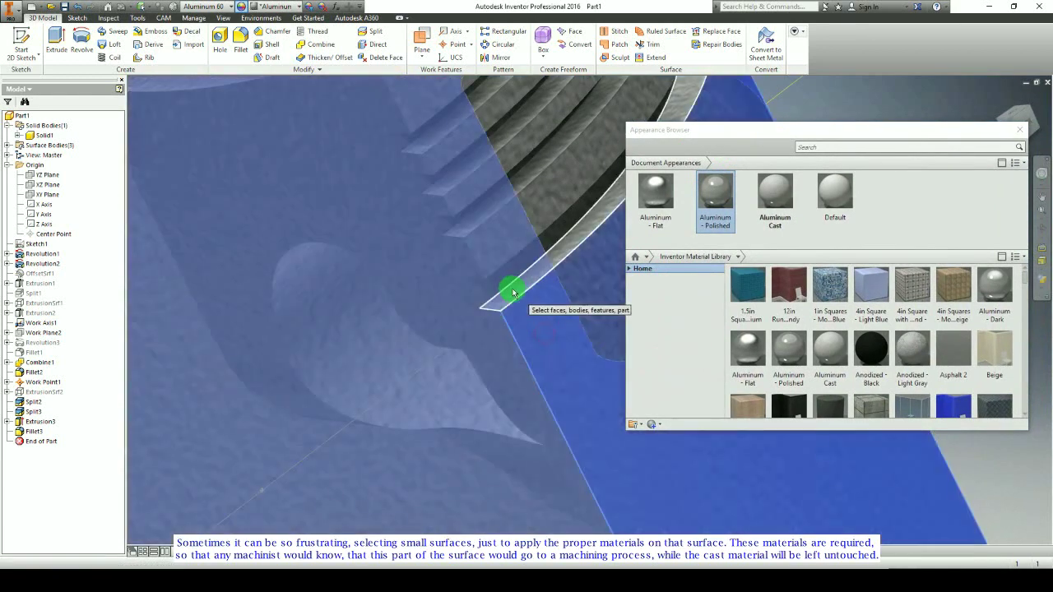
{"action": "left_click", "coordinate": [500, 278]}
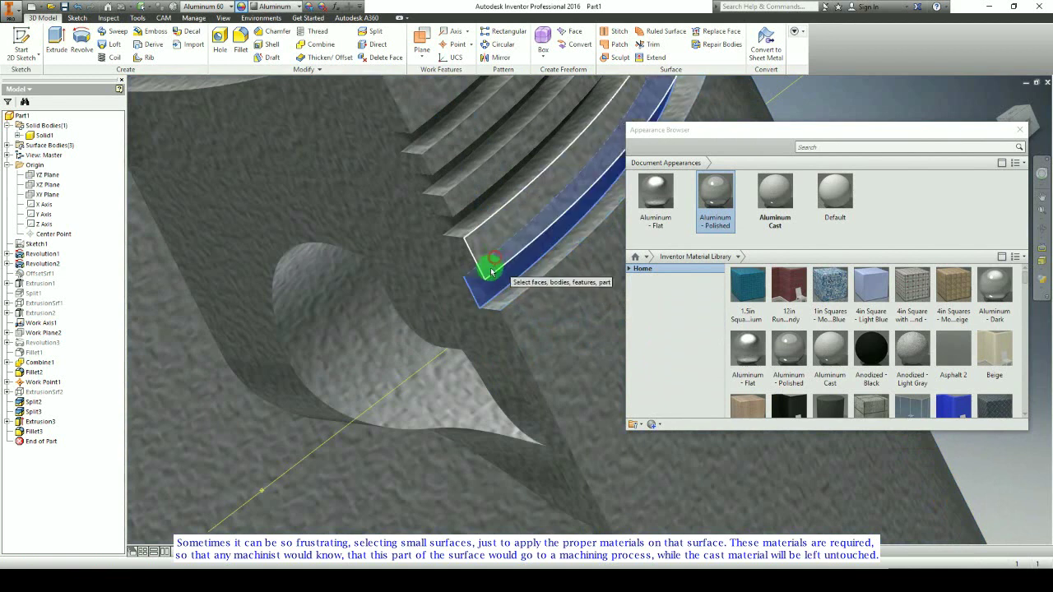
{"action": "middle_click_drag", "start_coordinate": [500, 282], "coordinate": [474, 263], "text": "shift"}
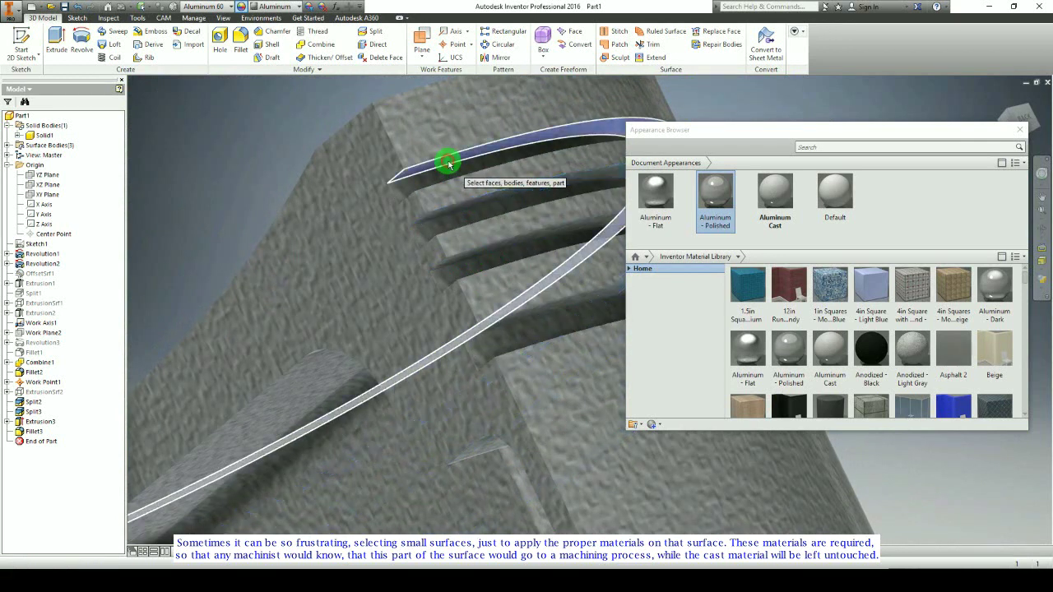
Step: Add the piston's ring-groove faces to the selection
{"action": "middle_click_drag", "start_coordinate": [449, 163], "coordinate": [480, 256], "text": "shift"}
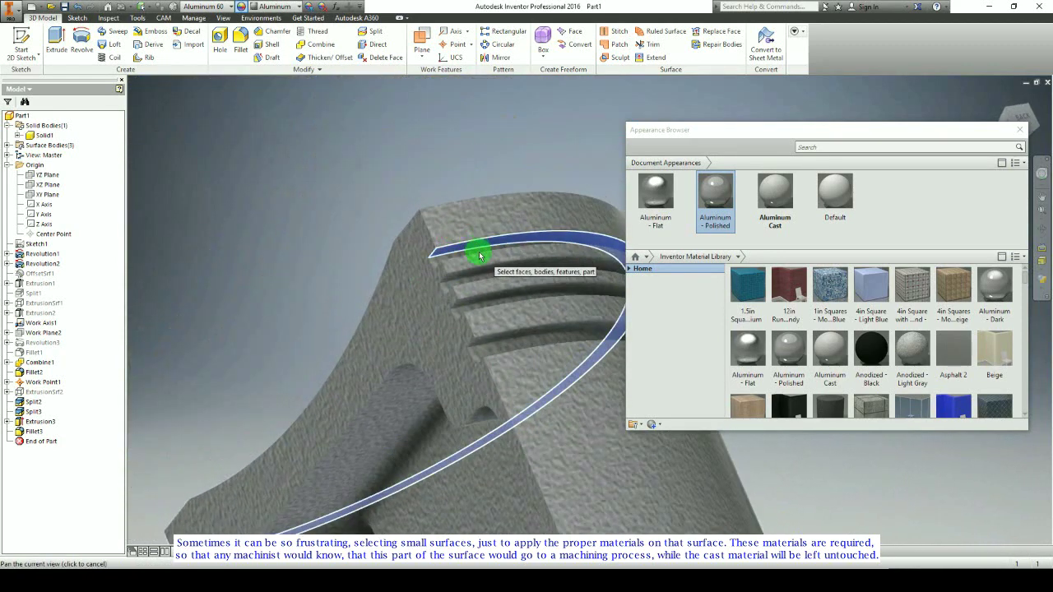
{"action": "left_click", "coordinate": [480, 255]}
{"action": "left_click", "coordinate": [475, 277]}
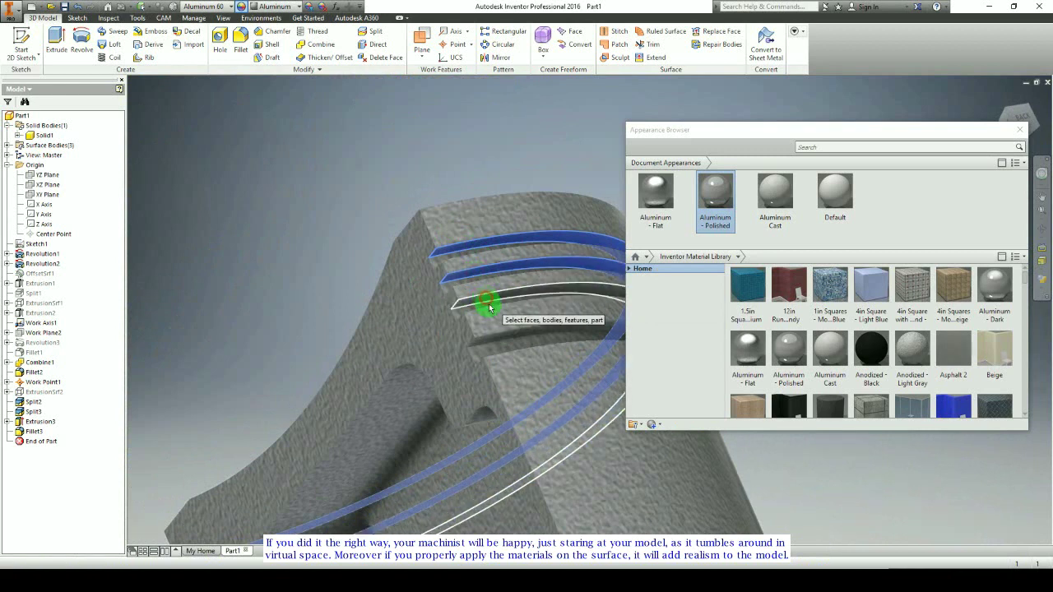
{"action": "left_click", "coordinate": [489, 307]}
{"action": "middle_click_drag", "start_coordinate": [510, 335], "coordinate": [448, 234], "text": "shift"}
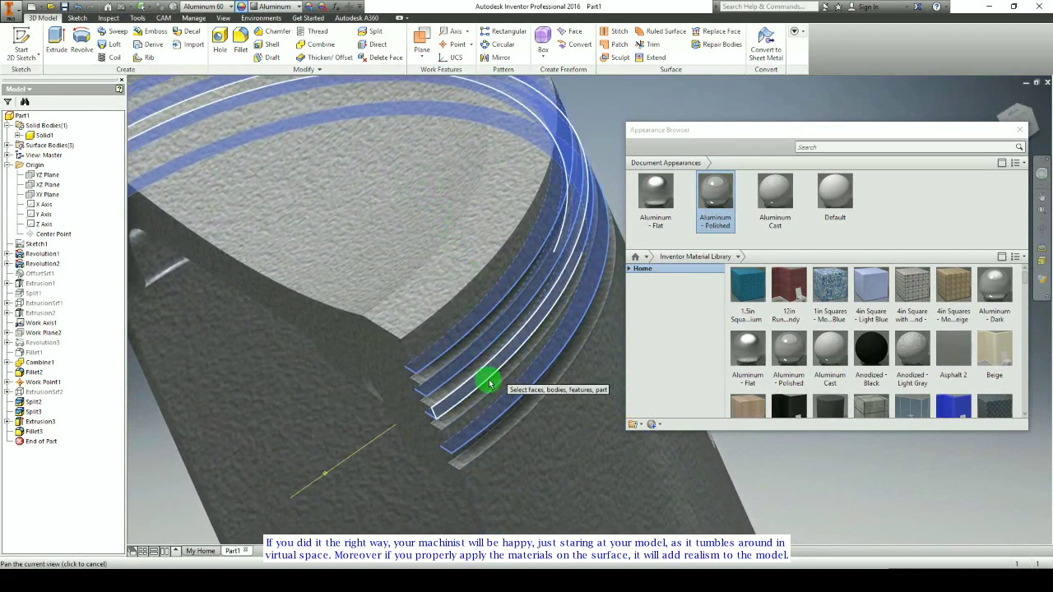
{"action": "left_click", "coordinate": [462, 454]}
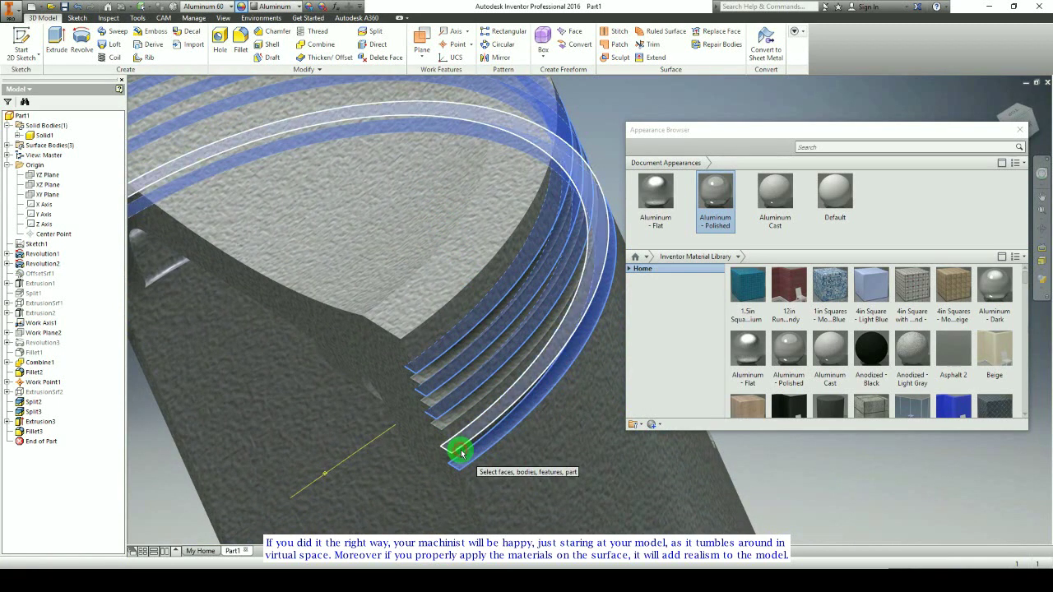
{"action": "left_click", "coordinate": [461, 454]}
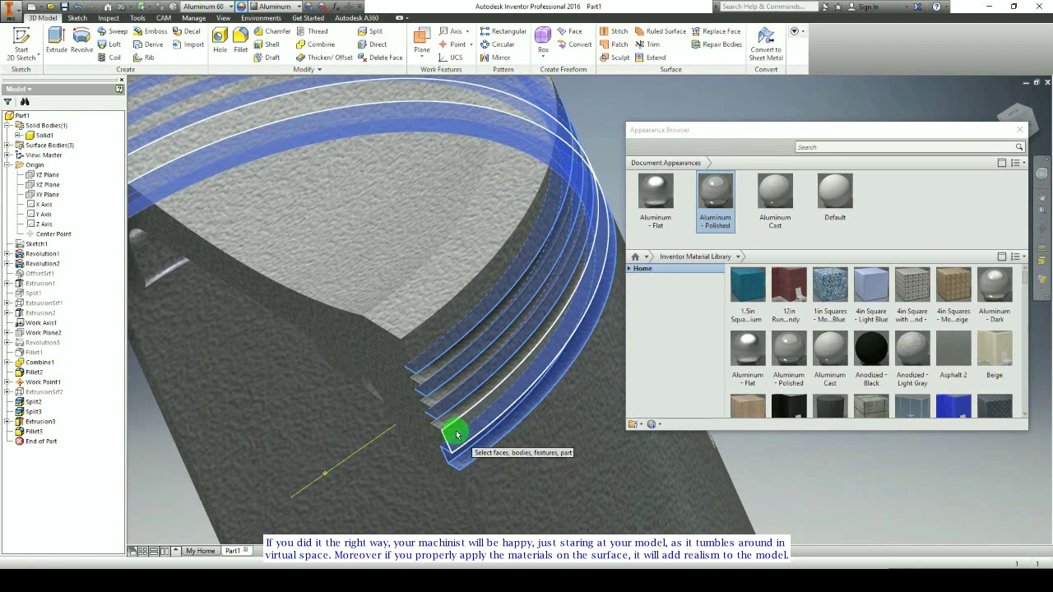
{"action": "left_click", "coordinate": [456, 434]}
{"action": "left_click", "coordinate": [454, 416]}
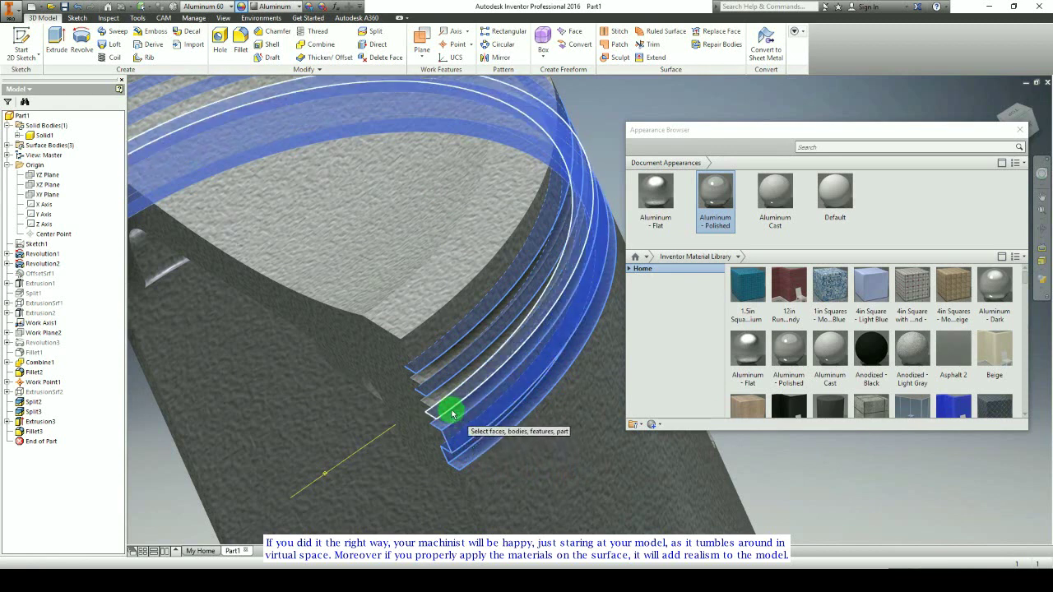
Step: Review the selected faces and apply Aluminum - Polished to them
{"action": "middle_click_drag", "start_coordinate": [451, 413], "coordinate": [447, 357], "text": "shift"}
{"action": "scroll", "coordinate": [441, 283], "scroll_direction": "up", "scroll_amount": 3}
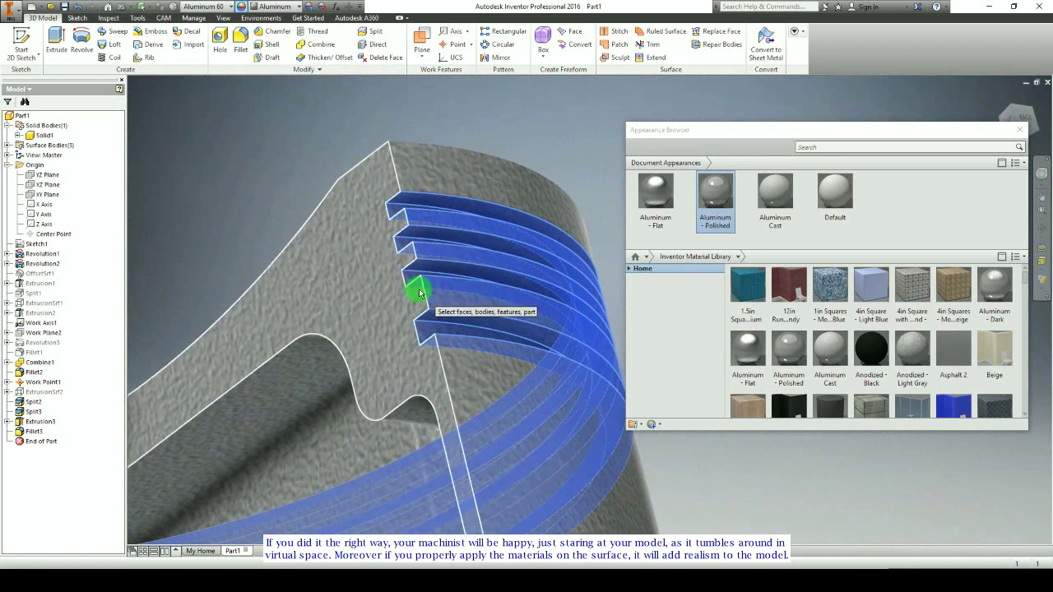
{"action": "middle_click_drag", "start_coordinate": [433, 294], "coordinate": [379, 375], "text": "shift"}
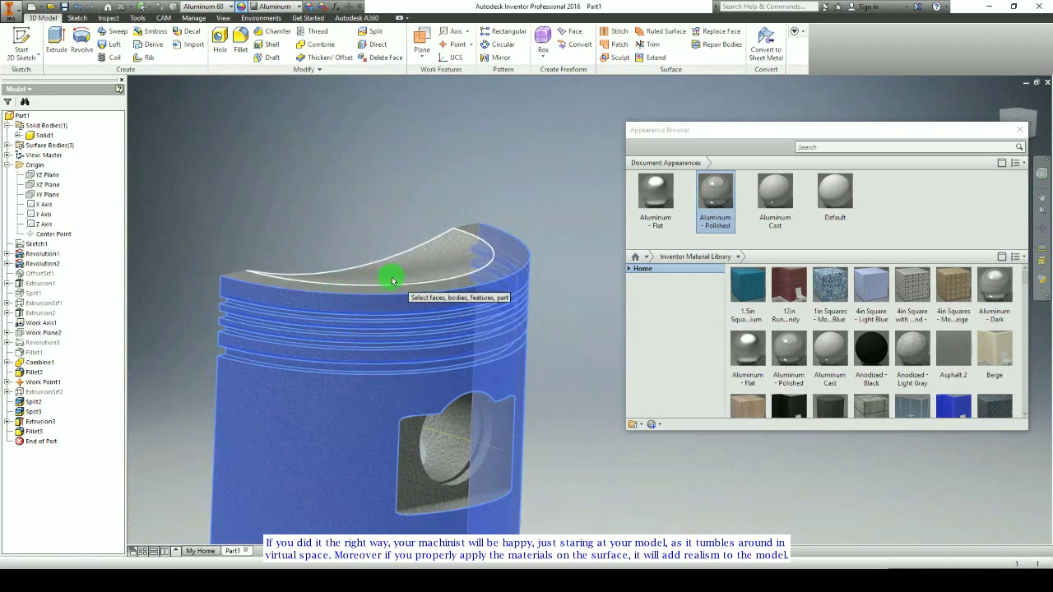
{"action": "middle_click_drag", "start_coordinate": [345, 343], "coordinate": [502, 345], "text": "shift"}
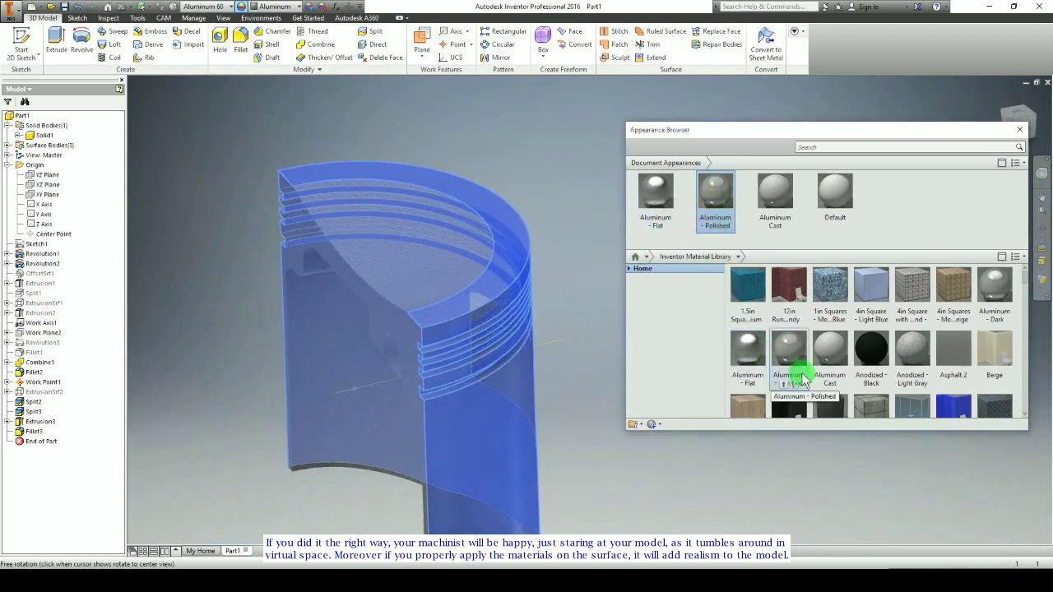
{"action": "left_click", "coordinate": [1019, 133]}
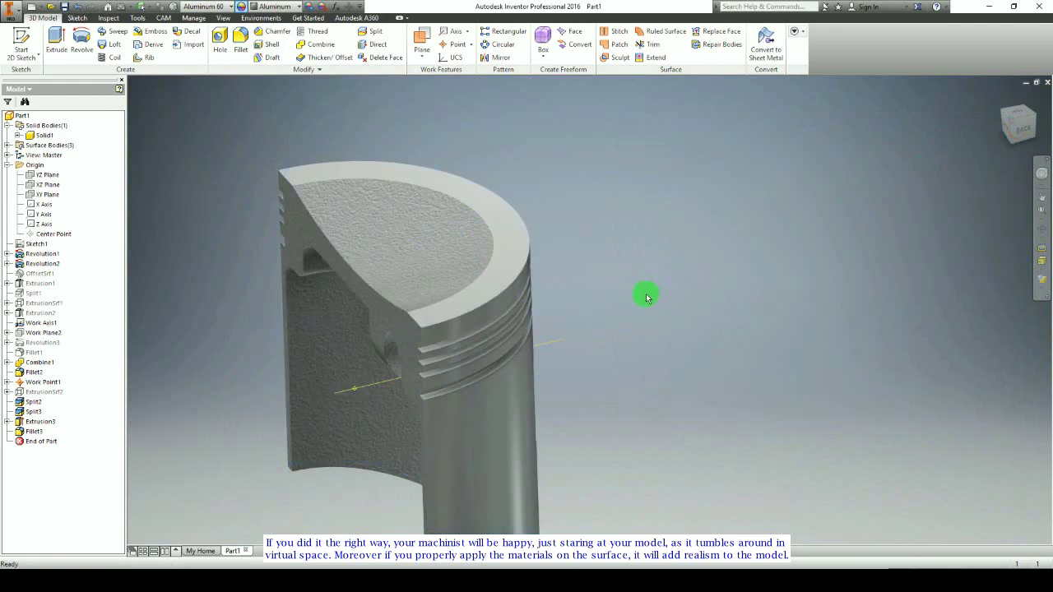
Step: Add a 0.5 mm chamfer to the piston crown's top outer edge
{"action": "middle_click_drag", "start_coordinate": [642, 293], "coordinate": [480, 310], "text": "shift"}
{"action": "scroll", "coordinate": [427, 284], "scroll_direction": "up", "scroll_amount": 4}
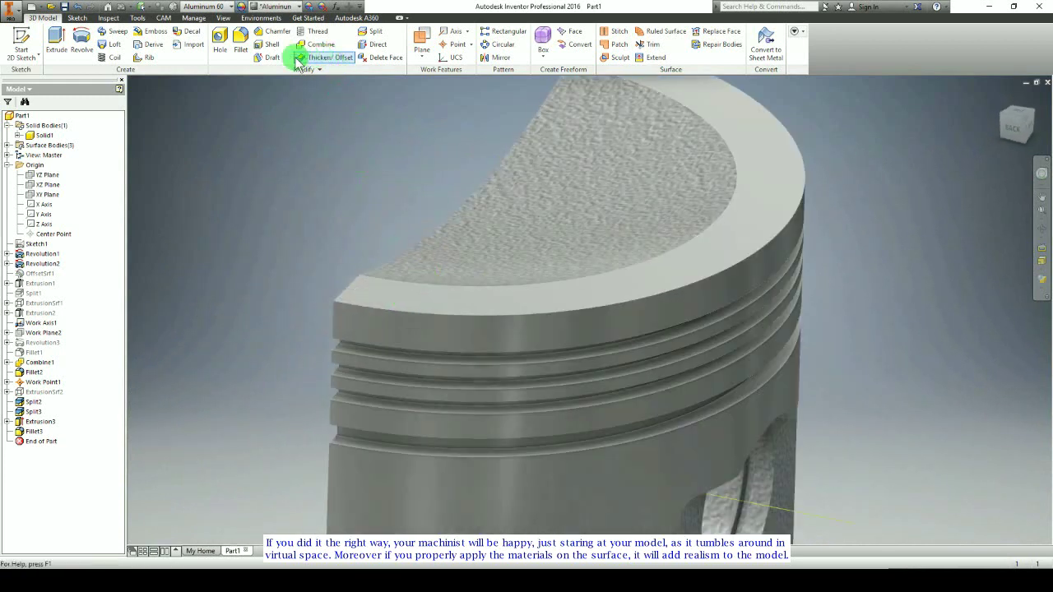
{"action": "left_click", "coordinate": [272, 37]}
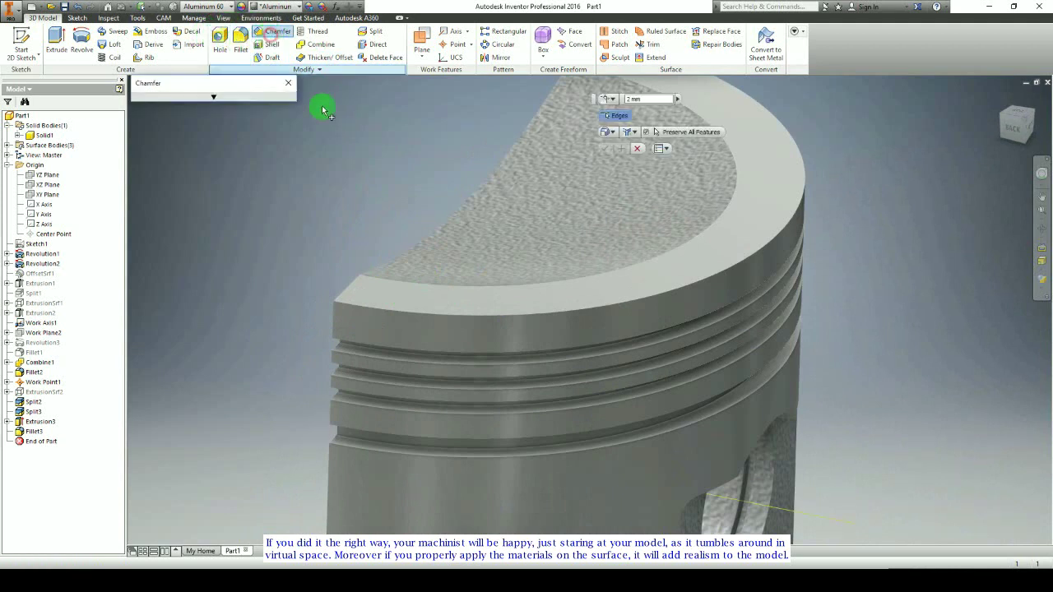
{"action": "left_click", "coordinate": [377, 313]}
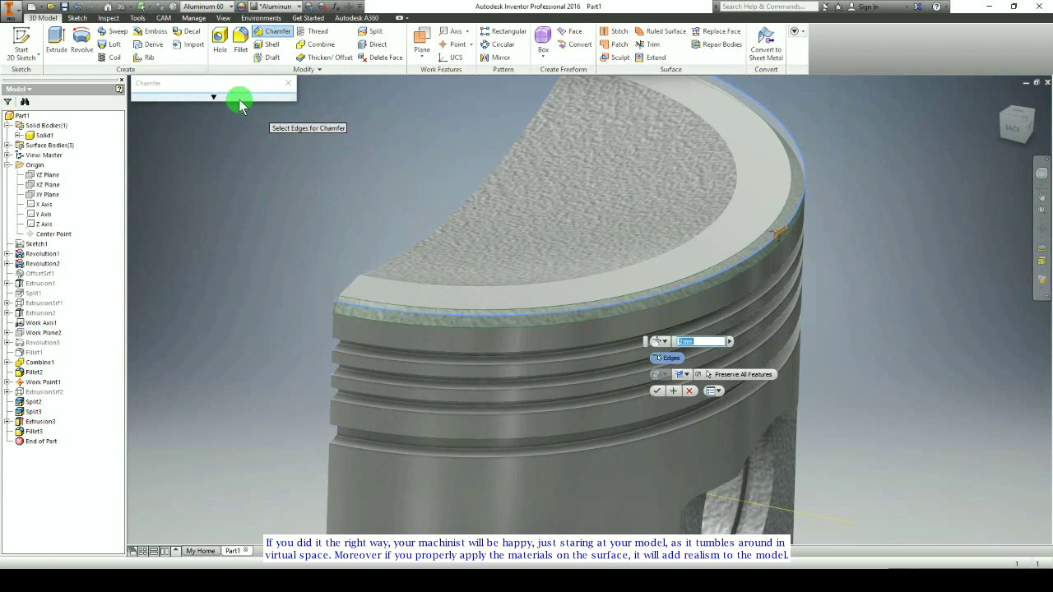
{"action": "left_click", "coordinate": [213, 97]}
{"action": "left_click", "coordinate": [197, 119]}
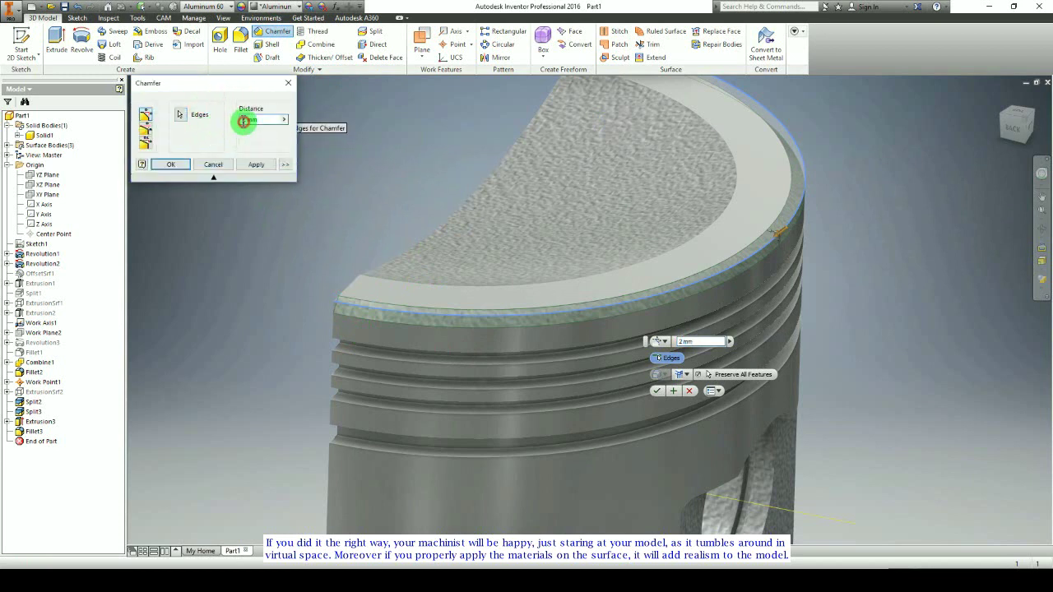
{"action": "left_click", "coordinate": [244, 121]}
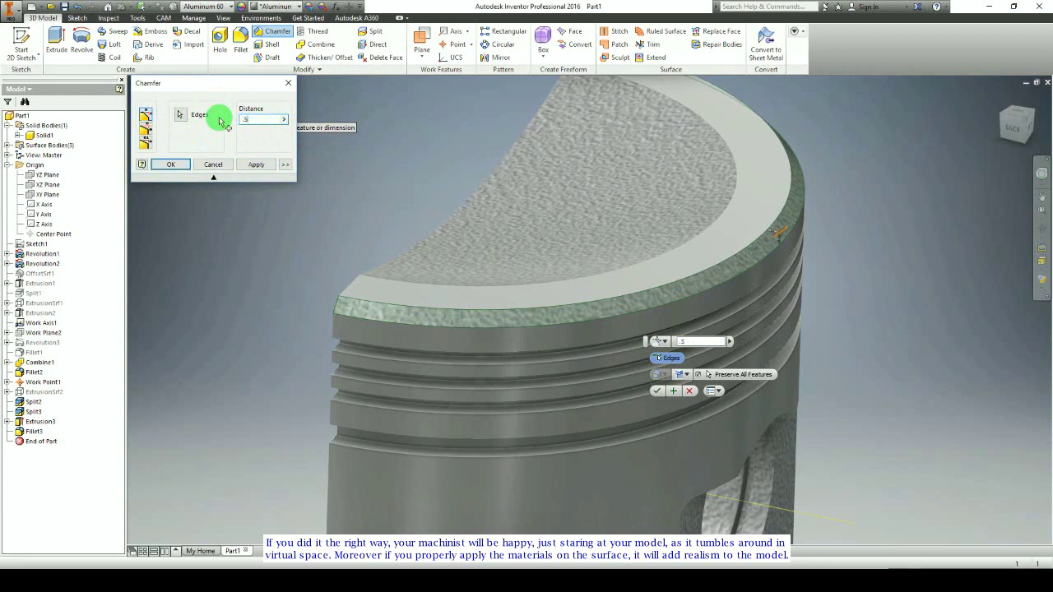
{"action": "left_click", "coordinate": [219, 121]}
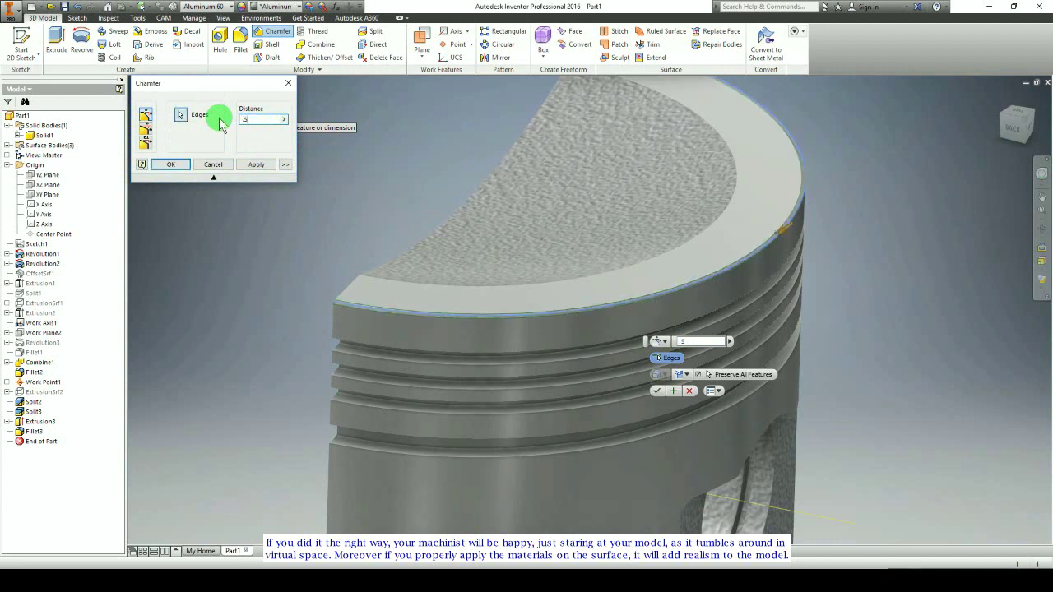
{"action": "left_click", "coordinate": [170, 164]}
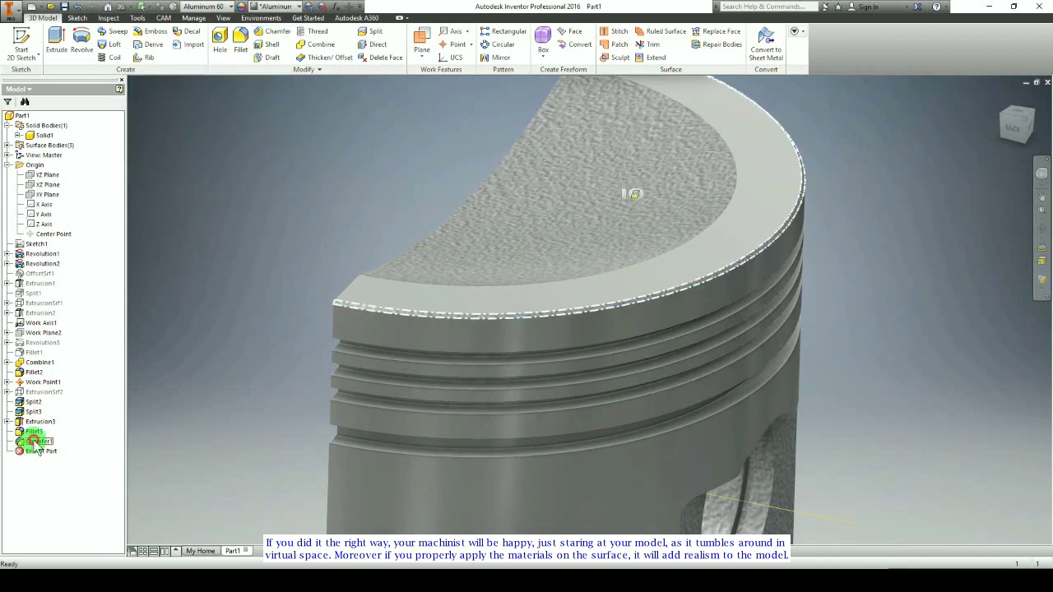
{"action": "left_click", "coordinate": [37, 443]}
{"action": "left_click", "coordinate": [240, 7]}
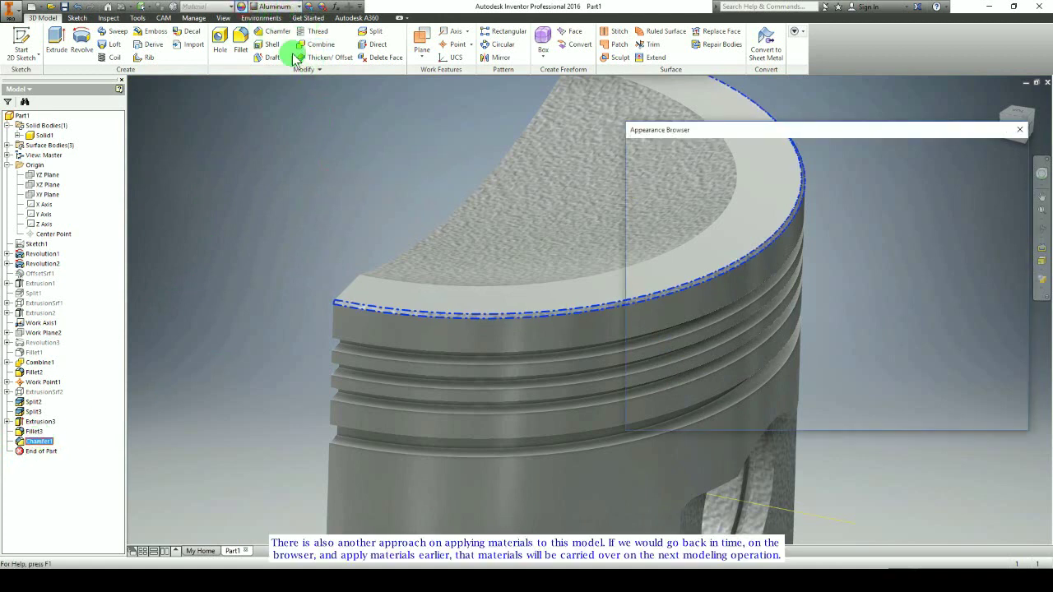
{"action": "left_click", "coordinate": [705, 212]}
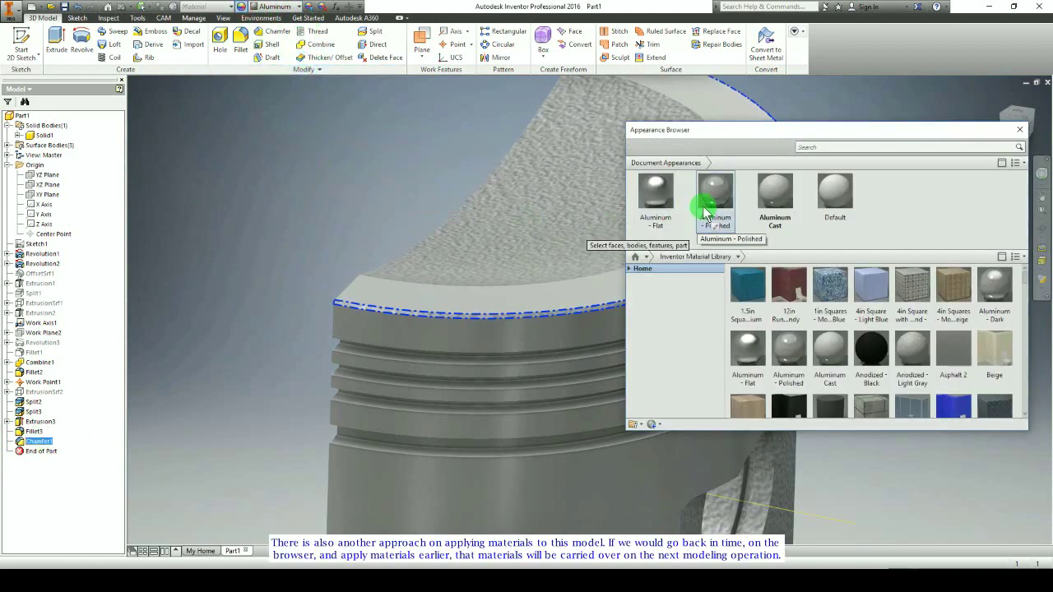
{"action": "left_click", "coordinate": [1019, 129]}
{"action": "middle_click_drag", "start_coordinate": [474, 346], "coordinate": [489, 321], "text": "shift"}
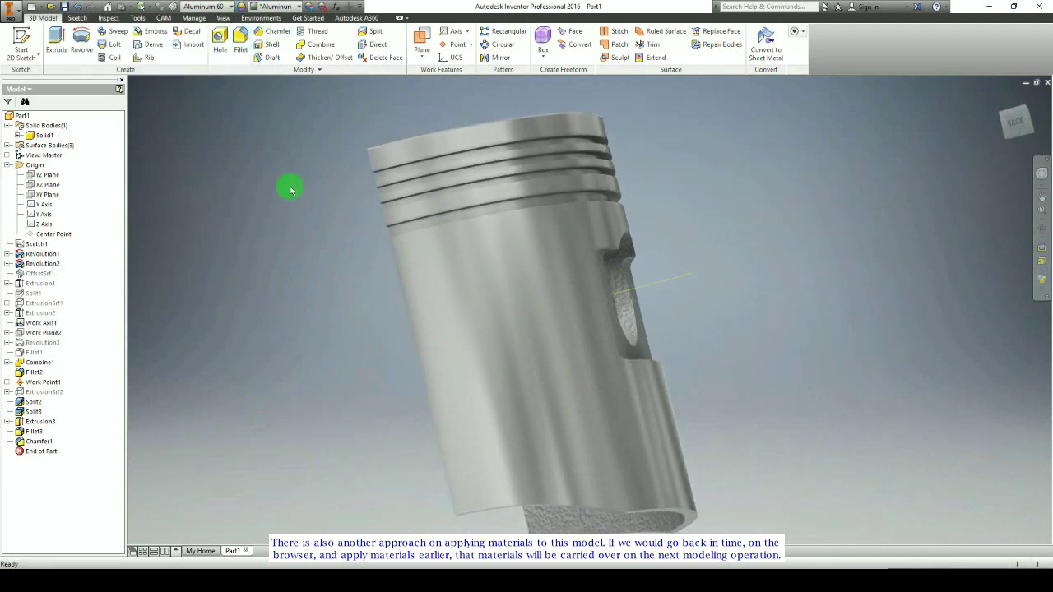
{"action": "scroll", "coordinate": [314, 248], "scroll_direction": "down", "scroll_amount": 3}
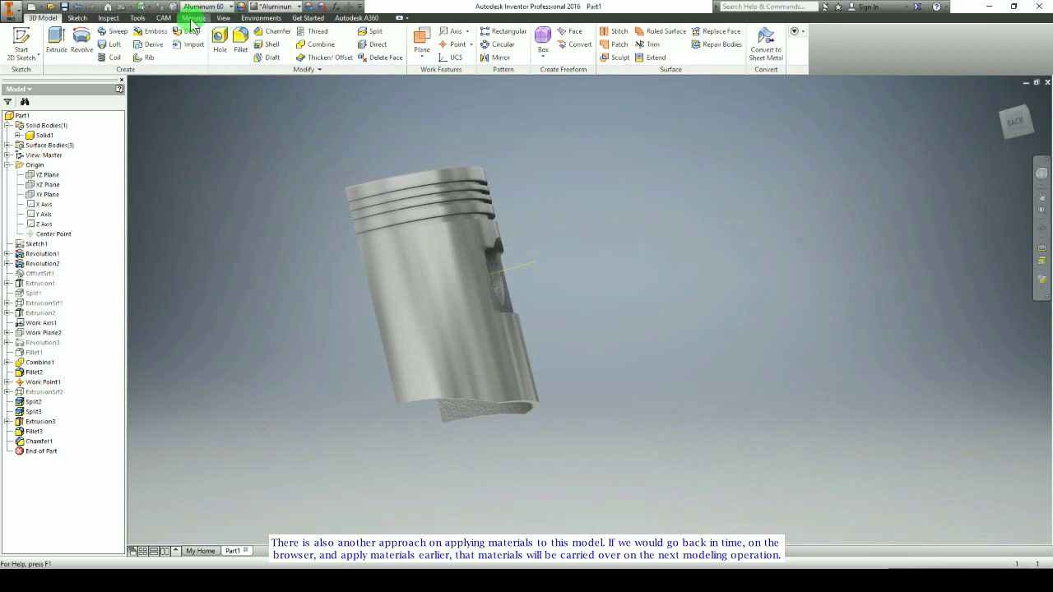
Step: Clear all face appearance overrides from the piston using Select All
{"action": "left_click", "coordinate": [140, 18]}
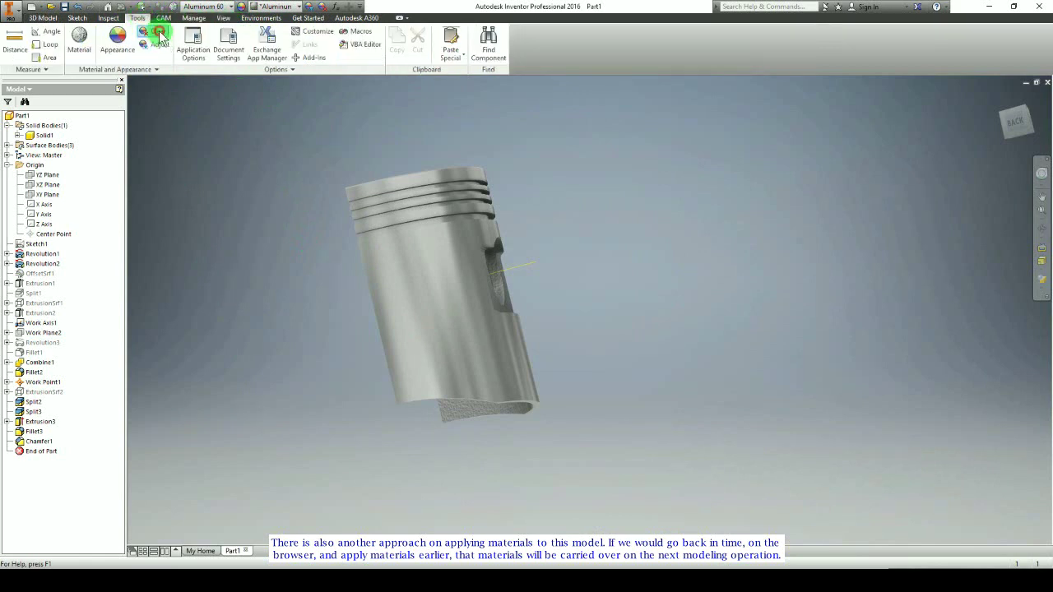
{"action": "left_click", "coordinate": [673, 99]}
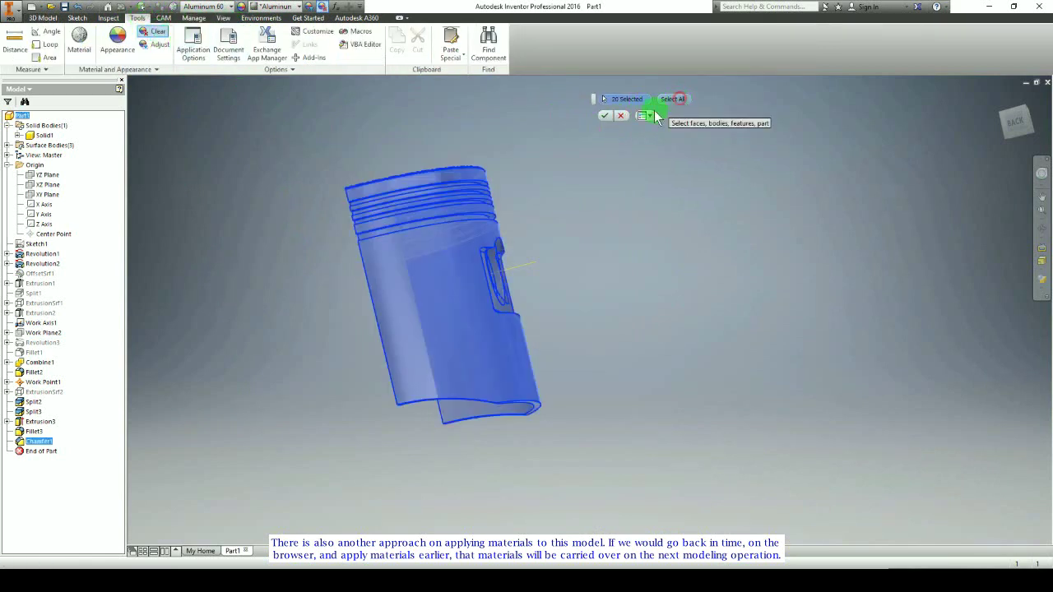
{"action": "left_click", "coordinate": [609, 119]}
{"action": "middle_click_drag", "start_coordinate": [610, 119], "coordinate": [484, 282], "text": "shift"}
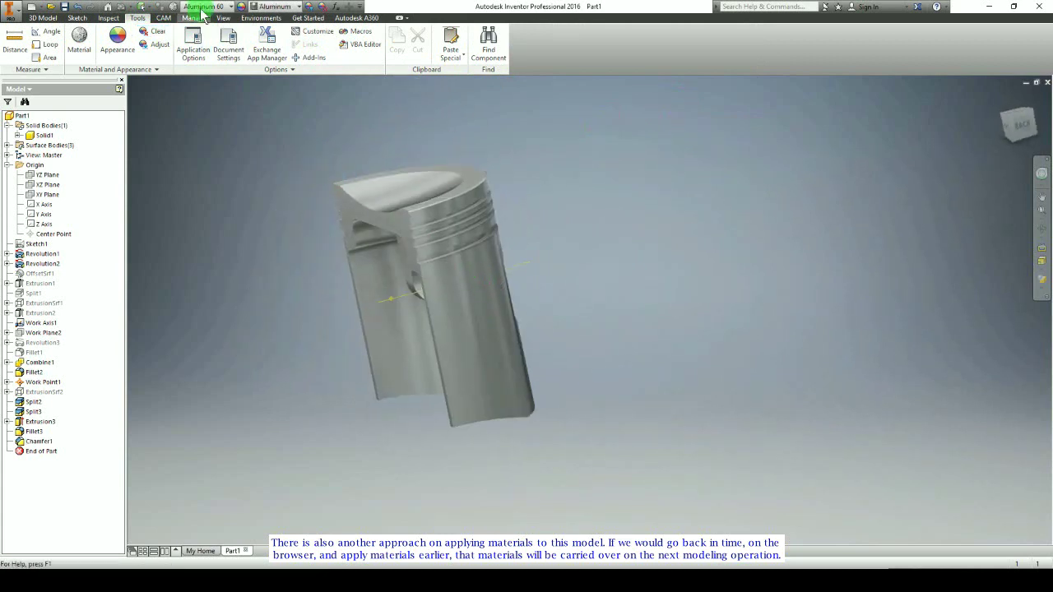
Step: Apply the Aluminum Cast appearance to the whole part
{"action": "left_click", "coordinate": [23, 116]}
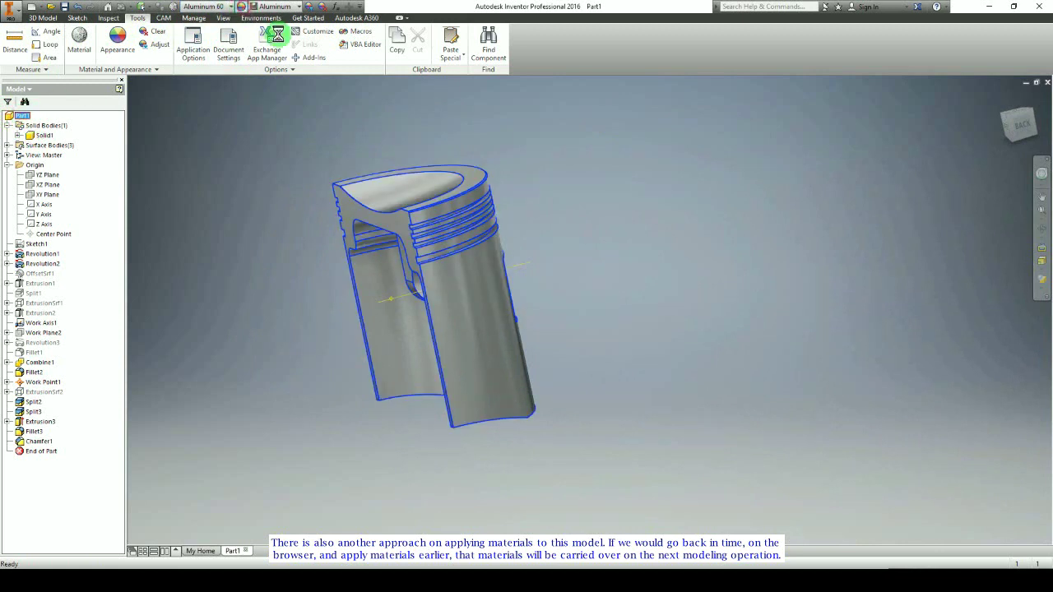
{"action": "left_click", "coordinate": [785, 202]}
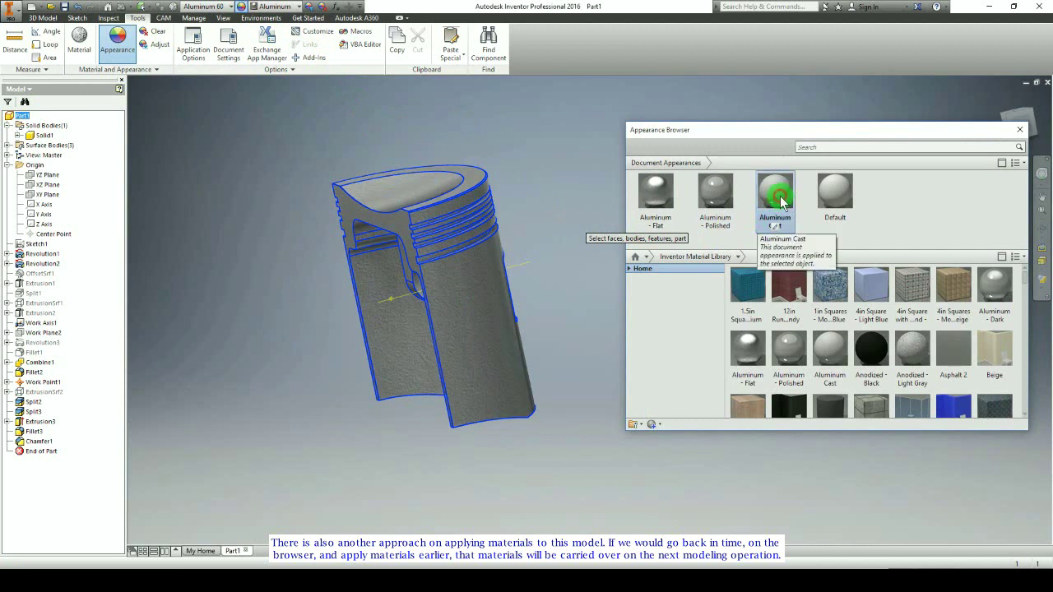
{"action": "left_click", "coordinate": [1020, 132]}
{"action": "middle_click_drag", "start_coordinate": [439, 298], "coordinate": [411, 320], "text": "shift"}
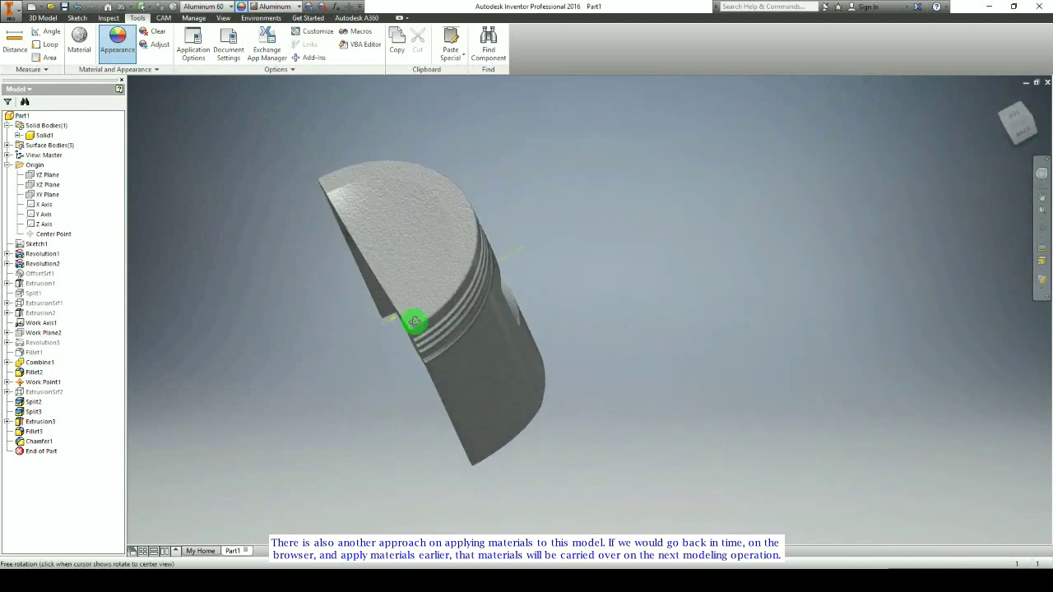
Step: Apply the Aluminum - Polished appearance to Revolution1 and Revolution2 selected in the browser
{"action": "left_click", "coordinate": [7, 164]}
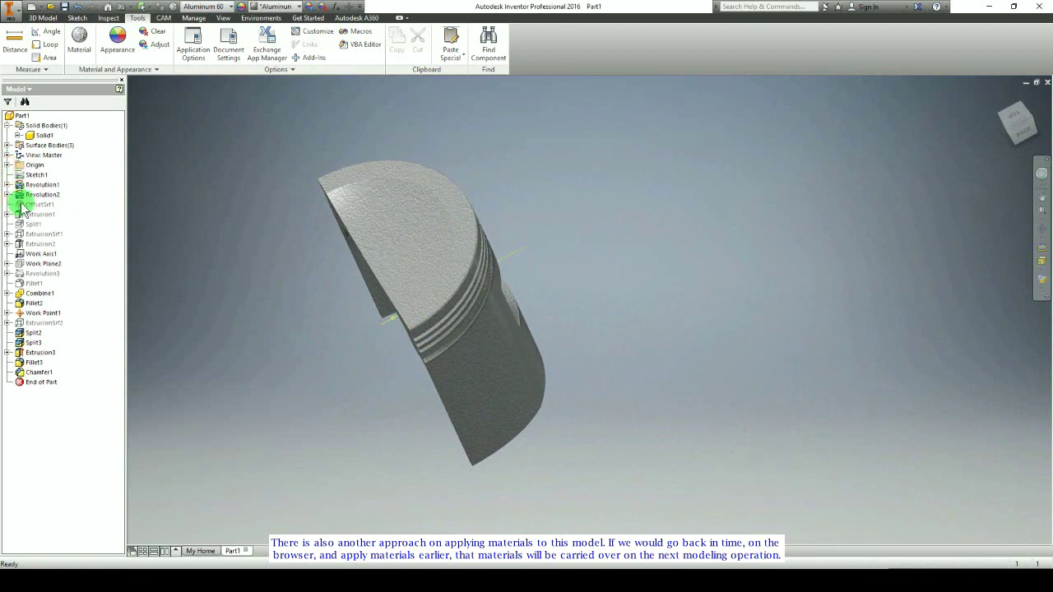
{"action": "left_click", "coordinate": [39, 196], "text": "shift"}
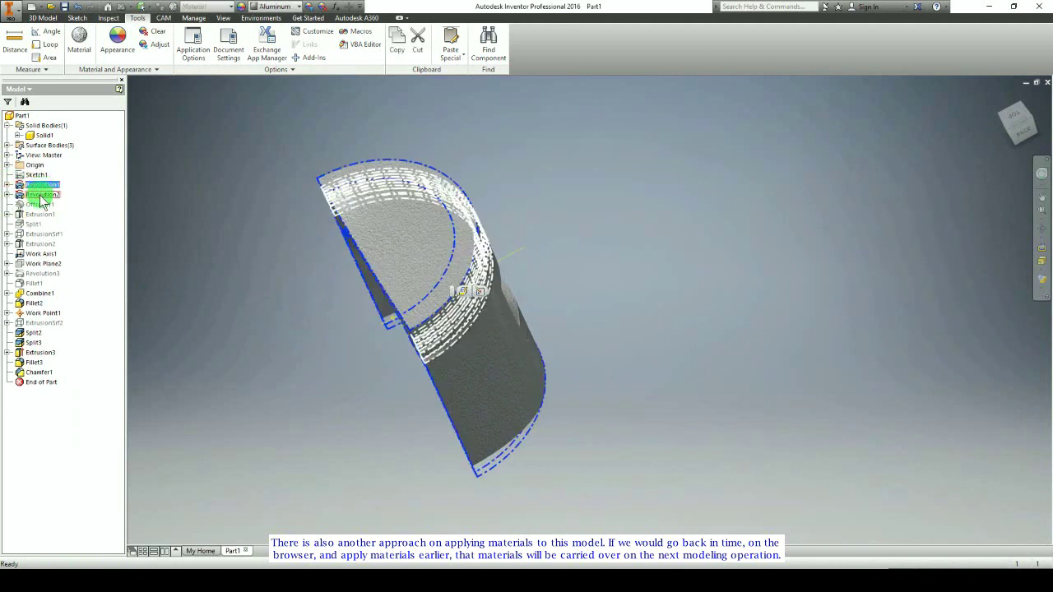
{"action": "middle_click_drag", "start_coordinate": [223, 250], "coordinate": [263, 206], "text": "shift"}
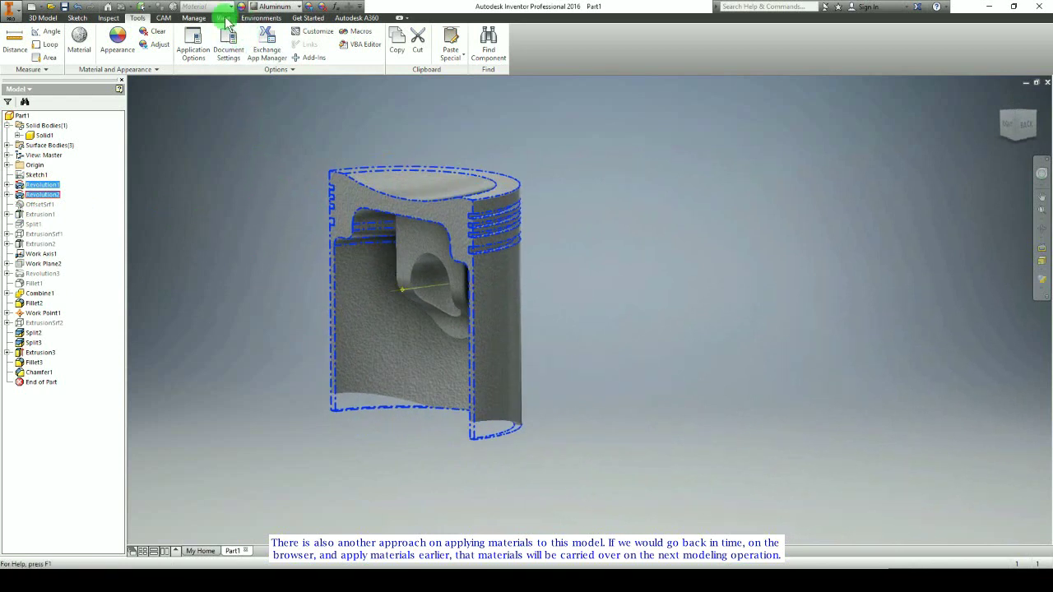
{"action": "left_click", "coordinate": [242, 9]}
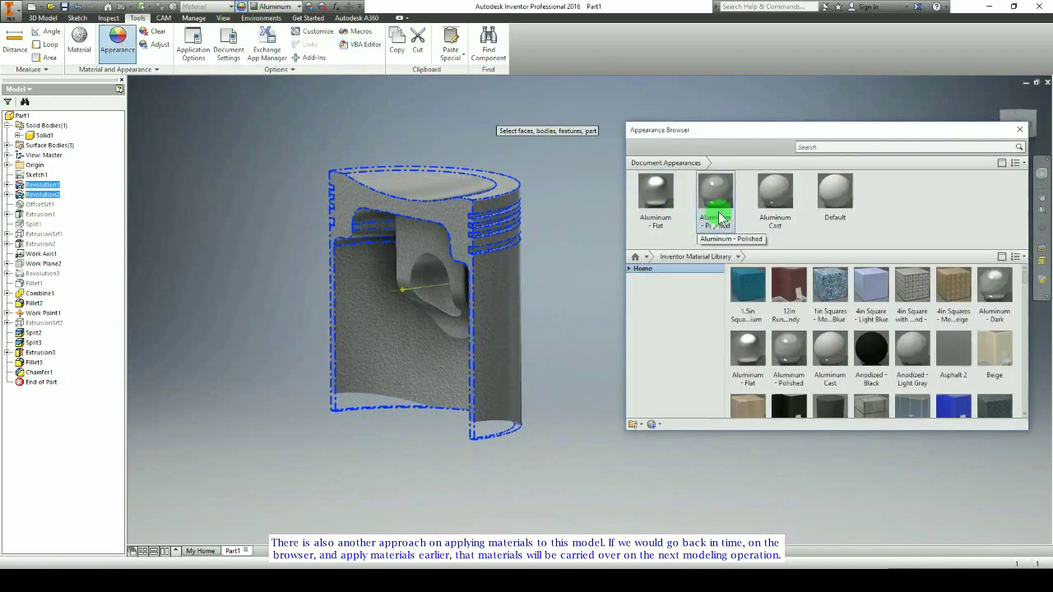
{"action": "left_click", "coordinate": [714, 197]}
{"action": "middle_click_drag", "start_coordinate": [472, 315], "coordinate": [601, 341], "text": "shift"}
{"action": "left_click", "coordinate": [1020, 132]}
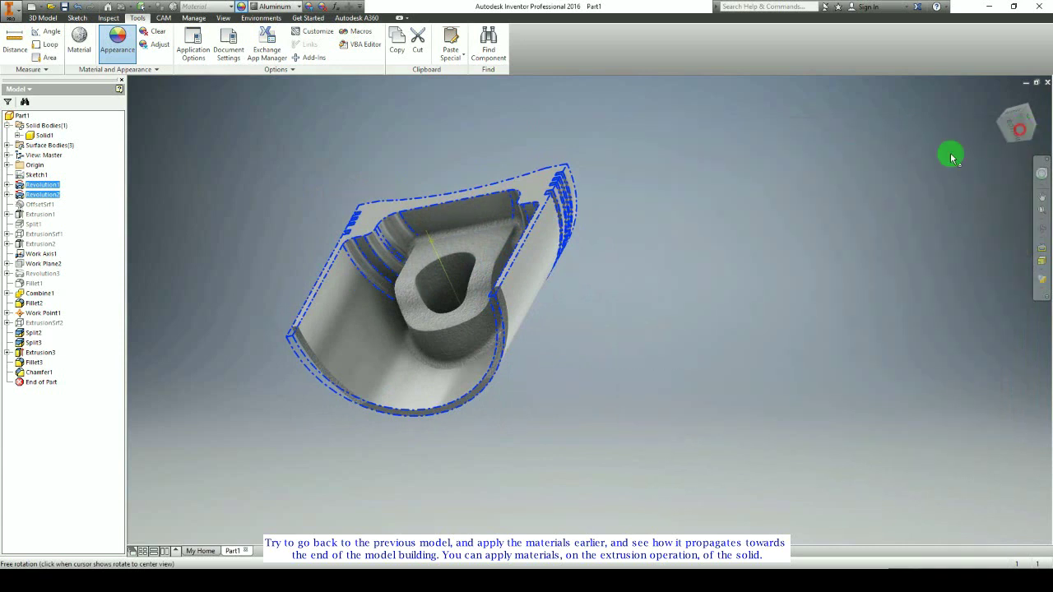
Step: Select the outer cut face, two inner curved faces and the upper-left face
{"action": "middle_click_drag", "start_coordinate": [950, 156], "coordinate": [519, 369], "text": "shift"}
{"action": "left_click", "coordinate": [519, 369]}
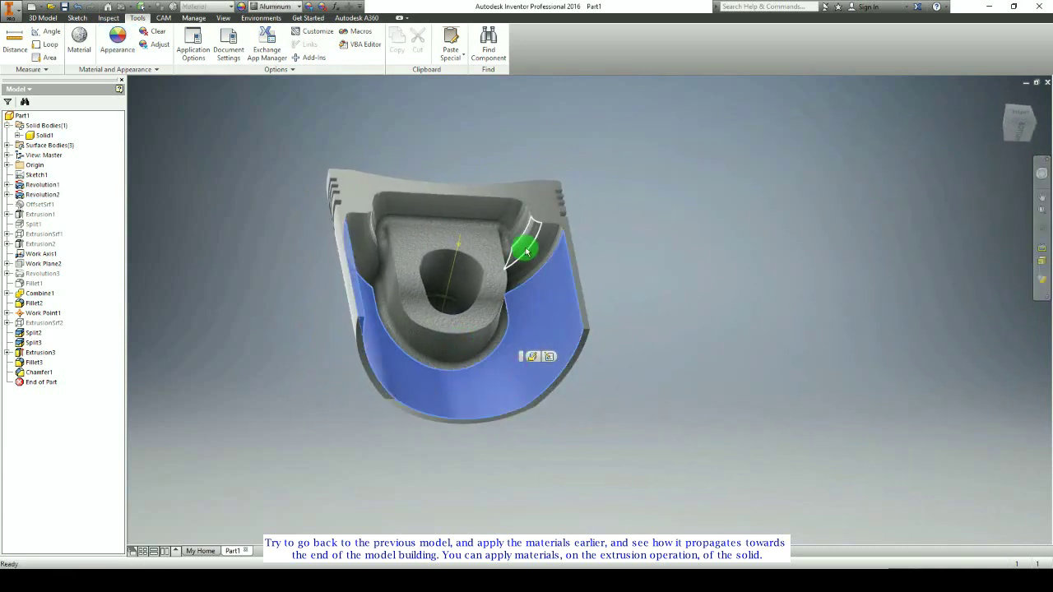
{"action": "scroll", "coordinate": [533, 243], "scroll_direction": "up", "scroll_amount": 5}
{"action": "left_click", "coordinate": [526, 387], "text": "ctrl"}
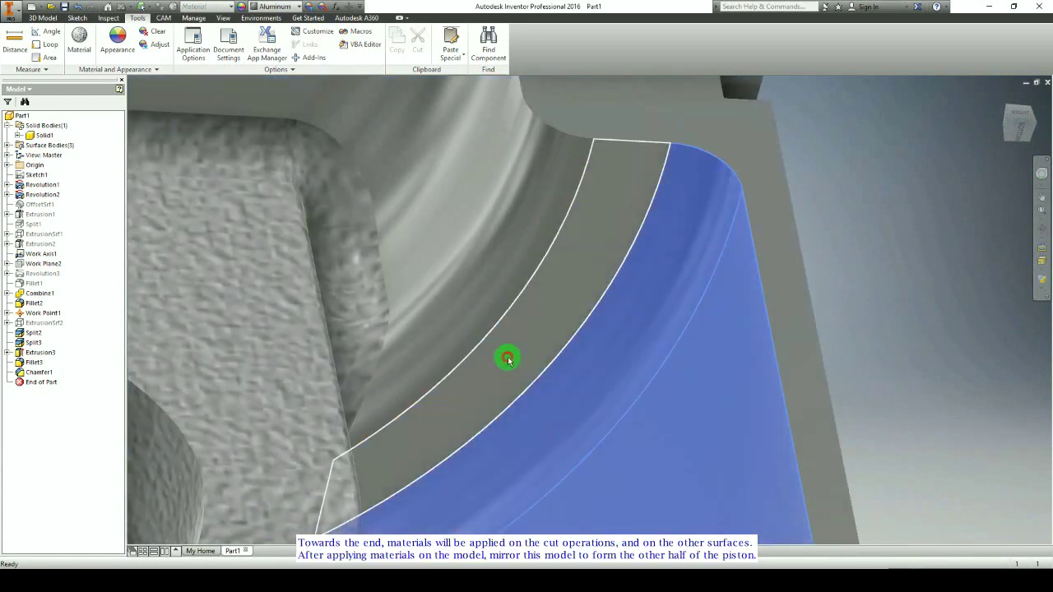
{"action": "left_click", "coordinate": [441, 289], "text": "ctrl"}
{"action": "left_click", "coordinate": [423, 226], "text": "ctrl"}
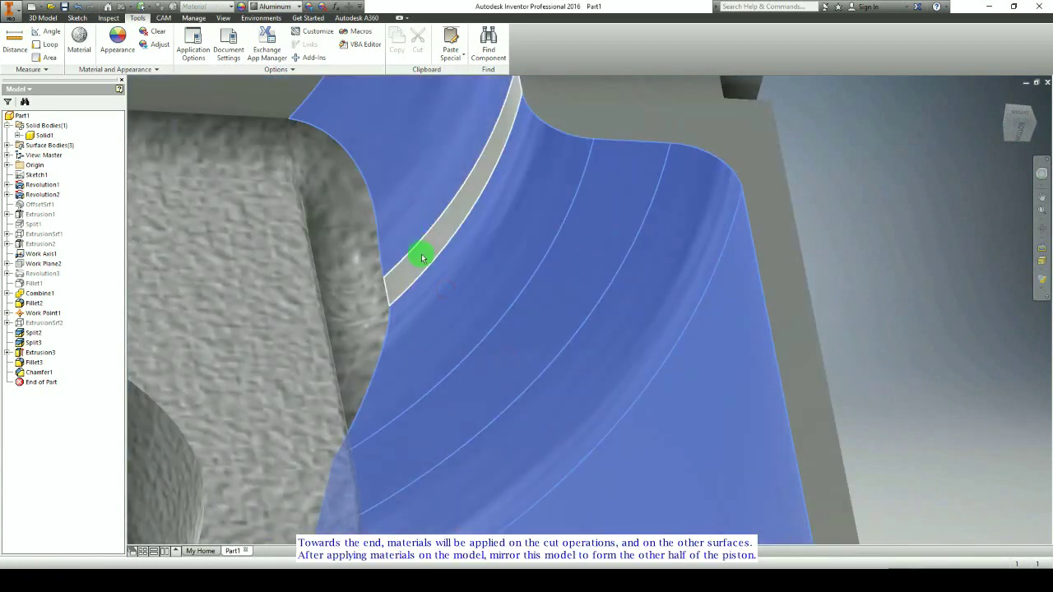
{"action": "scroll", "coordinate": [426, 269], "scroll_direction": "down", "scroll_amount": 5}
Step: From another angle, add a curved face, the upper curved face and the narrow strip face
{"action": "middle_click_drag", "start_coordinate": [431, 264], "coordinate": [371, 244], "text": "shift"}
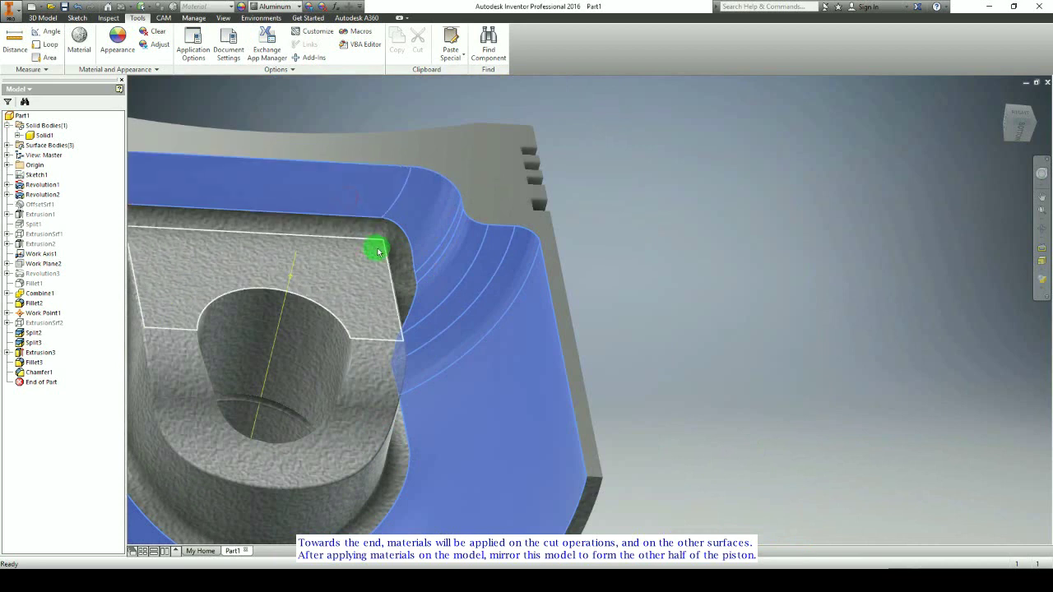
{"action": "scroll", "coordinate": [352, 281], "scroll_direction": "down", "scroll_amount": 3}
{"action": "middle_click_drag", "start_coordinate": [352, 282], "coordinate": [282, 242], "text": "shift"}
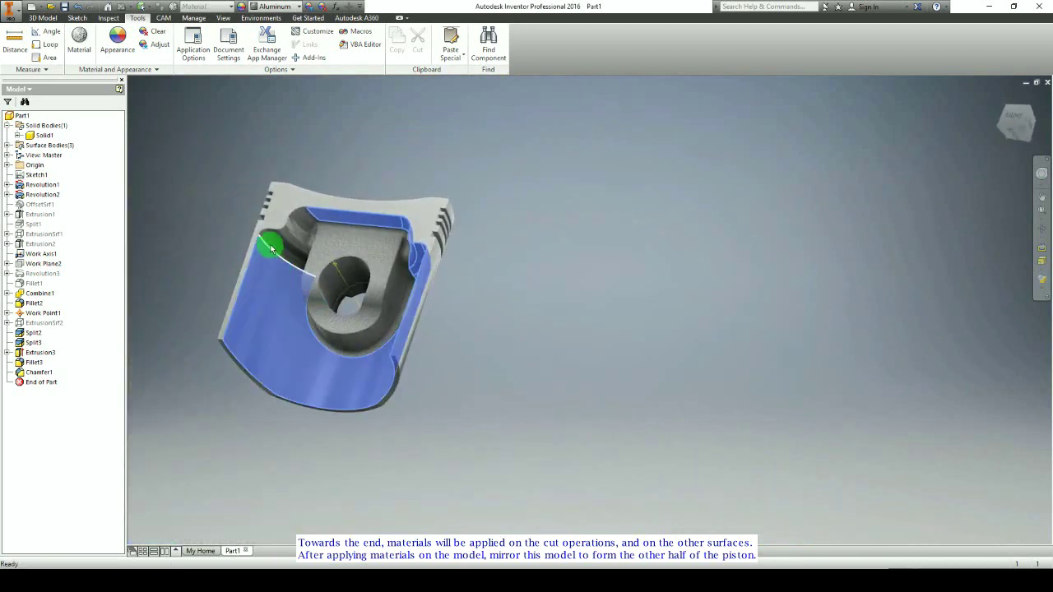
{"action": "scroll", "coordinate": [340, 280], "scroll_direction": "up", "scroll_amount": 5}
{"action": "left_click", "coordinate": [340, 280], "text": "ctrl"}
{"action": "left_click", "coordinate": [374, 168], "text": "ctrl"}
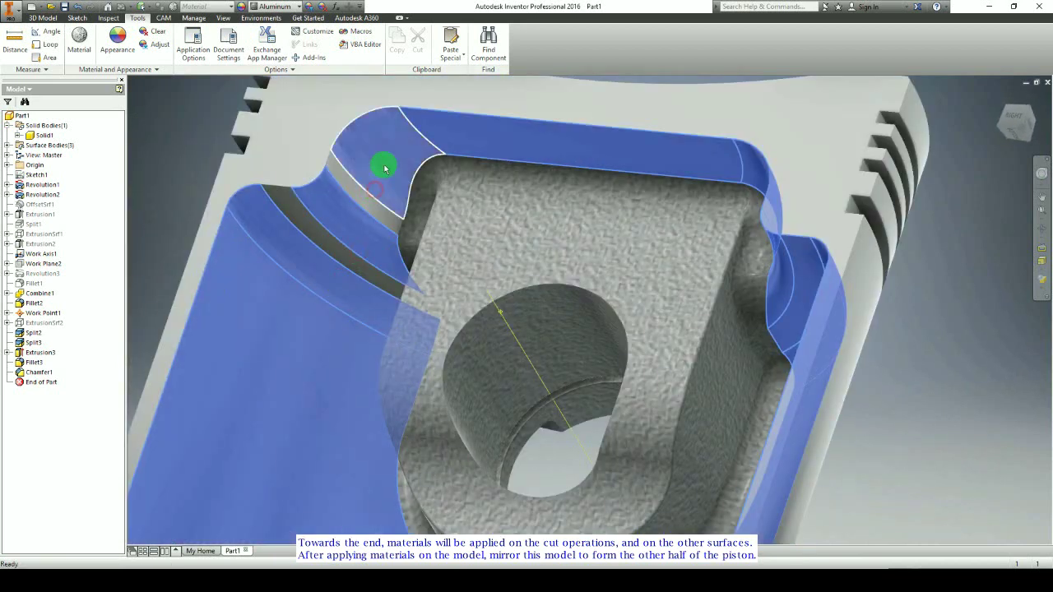
{"action": "left_click", "coordinate": [368, 211], "text": "ctrl"}
{"action": "scroll", "coordinate": [347, 284], "scroll_direction": "down", "scroll_amount": 5}
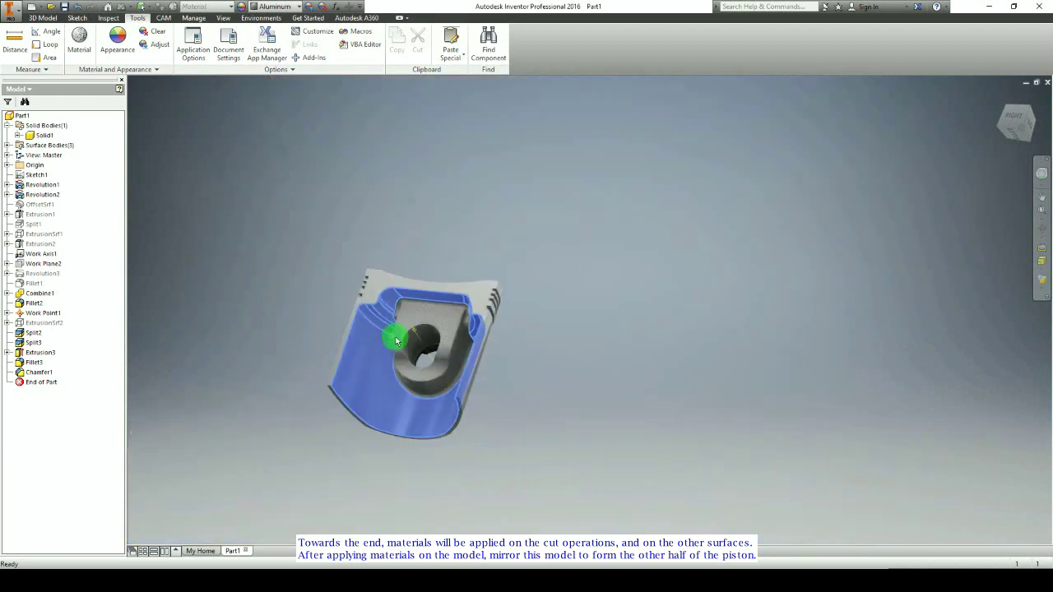
{"action": "middle_click_drag", "start_coordinate": [395, 345], "coordinate": [427, 367], "text": "shift"}
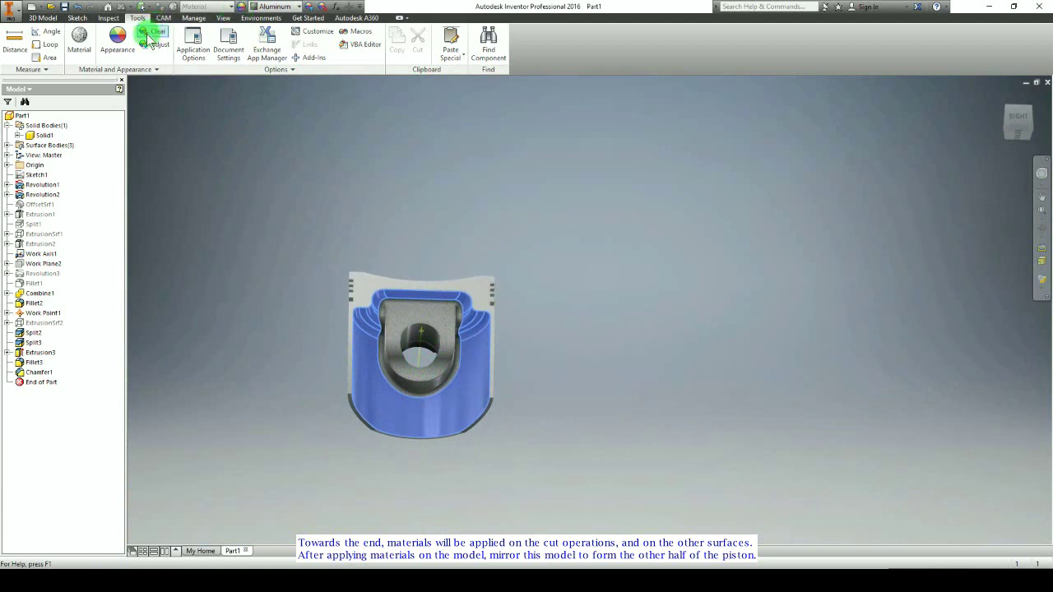
Step: Clear the appearance overrides from the whole piston body
{"action": "left_click", "coordinate": [149, 39]}
{"action": "left_click", "coordinate": [356, 329]}
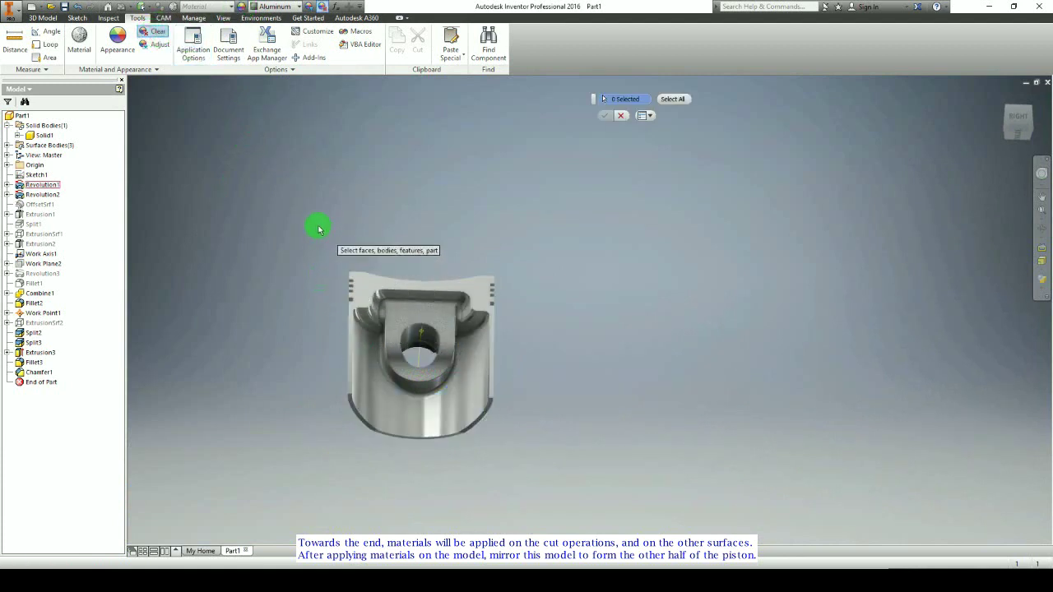
{"action": "key", "text": "Return"}
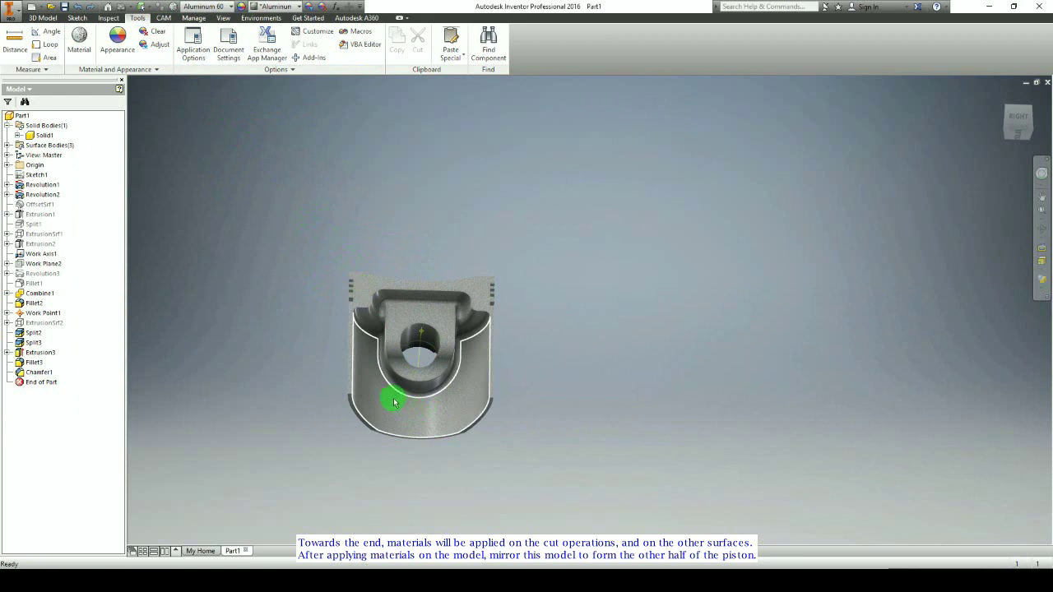
{"action": "middle_click_drag", "start_coordinate": [393, 401], "coordinate": [581, 360], "text": "shift"}
Step: Check the piston's flat side face, deselect it, and select the Revolution2 ring-groove feature
{"action": "scroll", "coordinate": [405, 308], "scroll_direction": "up", "scroll_amount": 4}
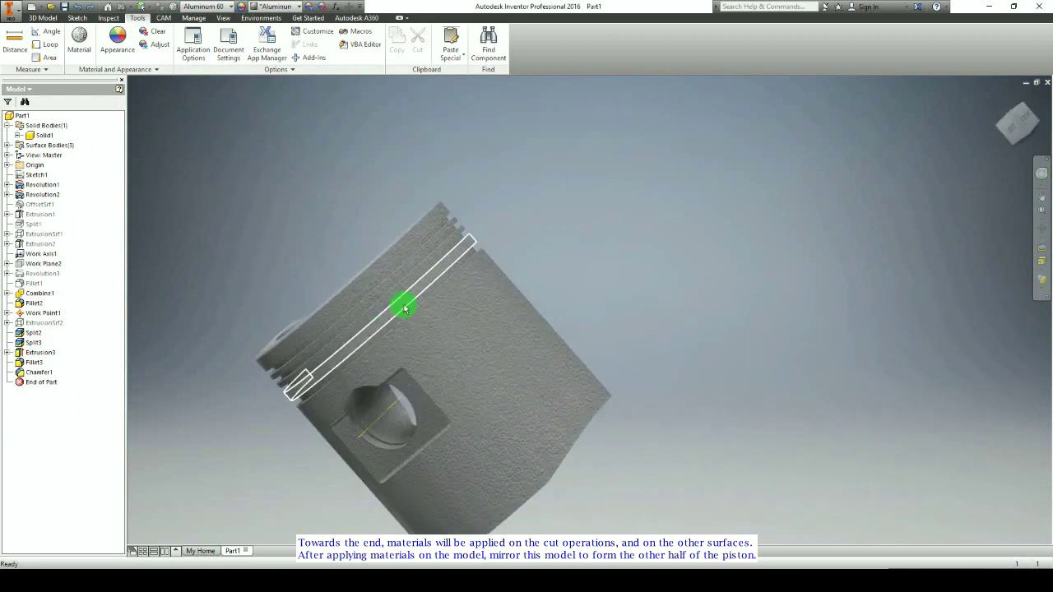
{"action": "scroll", "coordinate": [412, 313], "scroll_direction": "up", "scroll_amount": 3}
{"action": "left_click", "coordinate": [475, 357]}
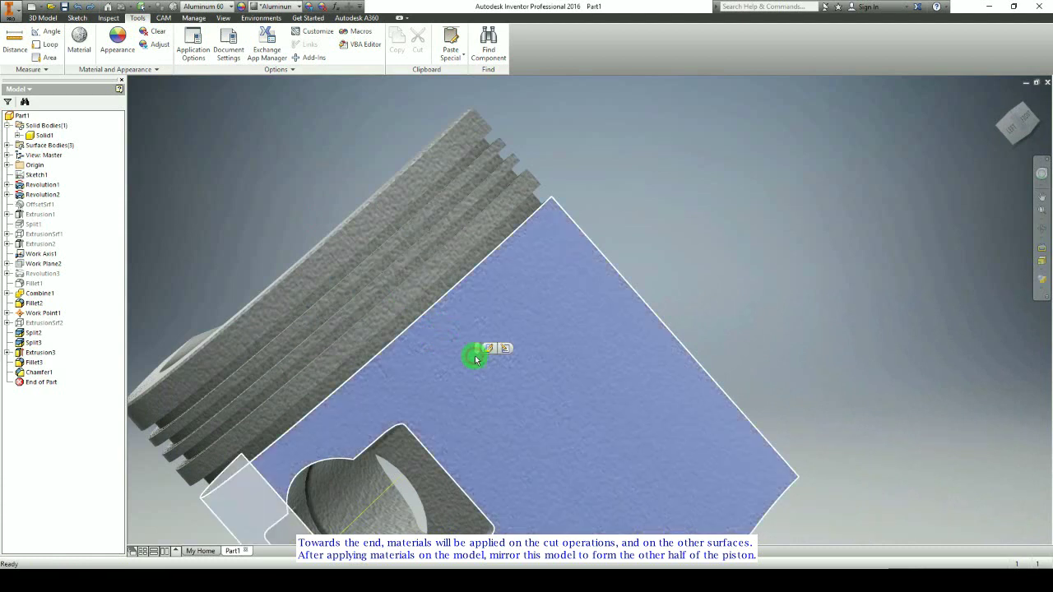
{"action": "middle_click_drag", "start_coordinate": [477, 354], "coordinate": [272, 253], "text": "shift"}
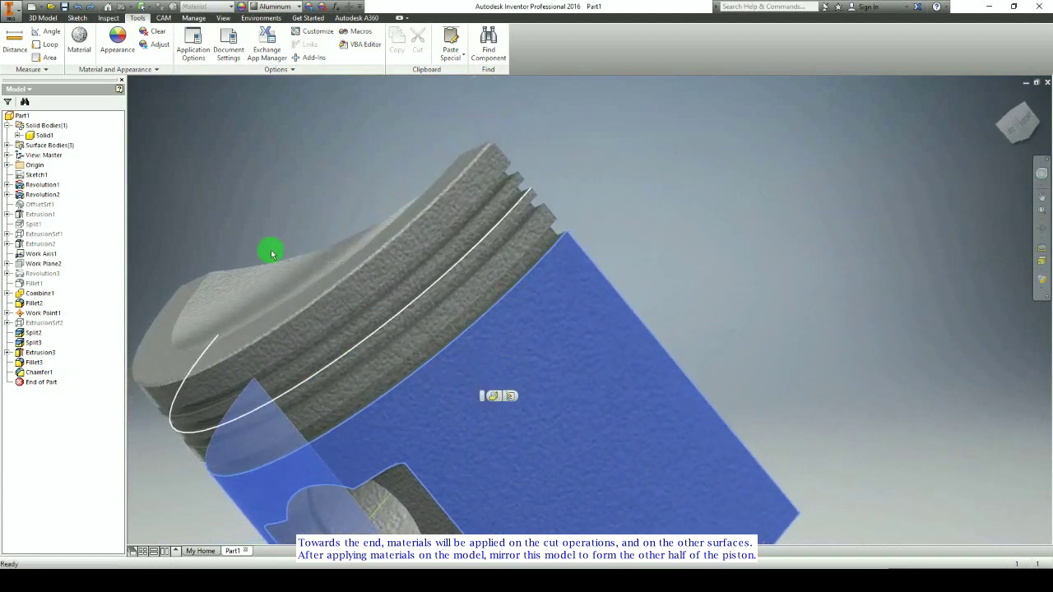
{"action": "left_click", "coordinate": [244, 175]}
{"action": "left_click", "coordinate": [37, 194]}
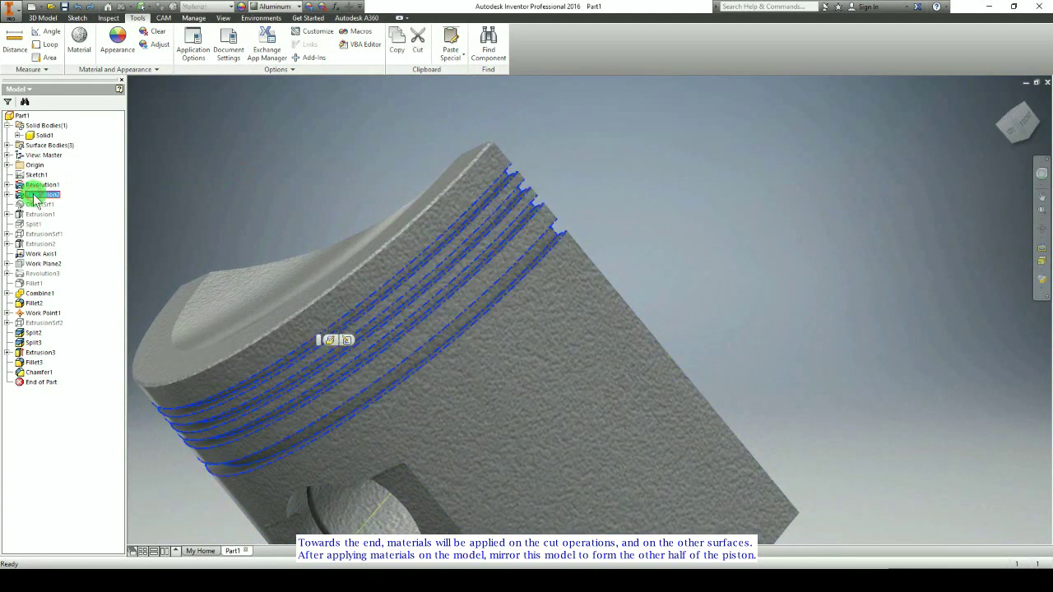
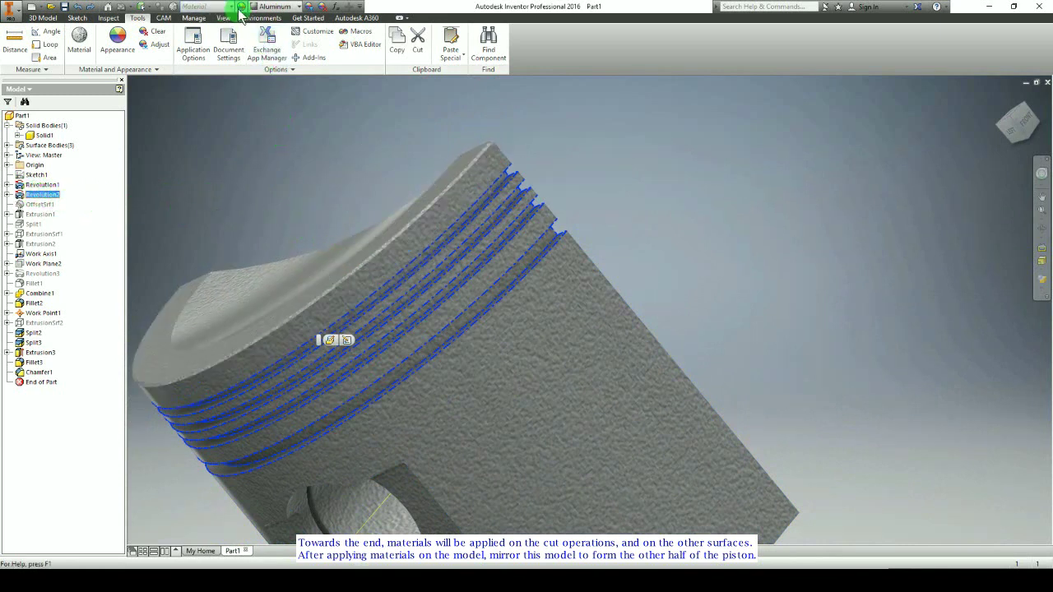
Step: Choose Aluminum - Polished from the Appearance Browser as the appearance to apply
{"action": "left_click", "coordinate": [239, 7]}
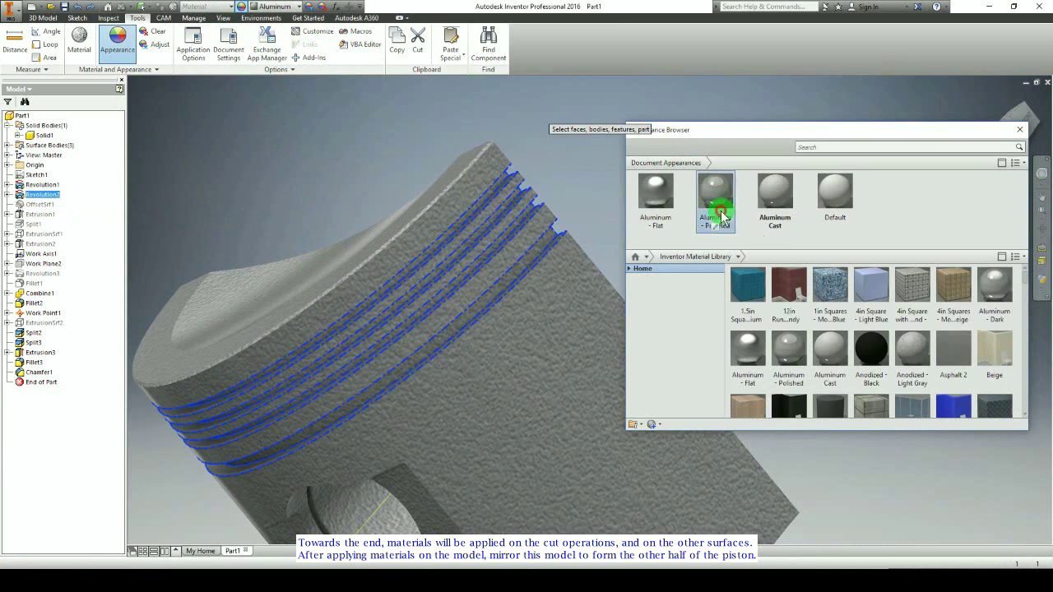
{"action": "left_click", "coordinate": [721, 215]}
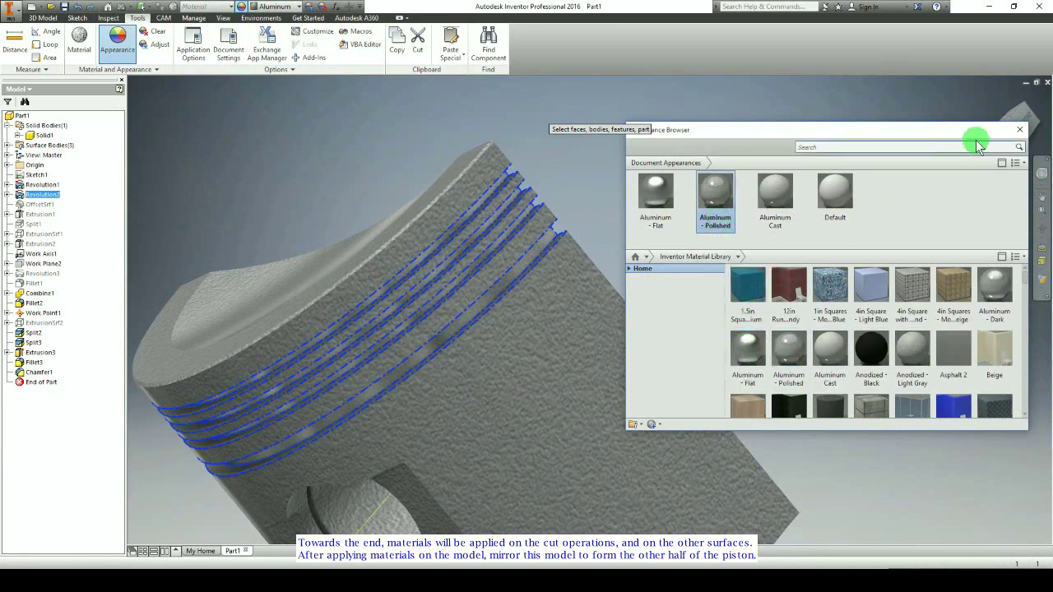
{"action": "left_click", "coordinate": [1018, 142]}
Step: Select the piston's outer side face and the three ring land faces
{"action": "left_click_drag", "start_coordinate": [517, 327], "coordinate": [499, 372]}
{"action": "key", "text": "Escape"}
{"action": "left_click", "coordinate": [498, 372]}
{"action": "left_click", "coordinate": [482, 304], "text": "ctrl"}
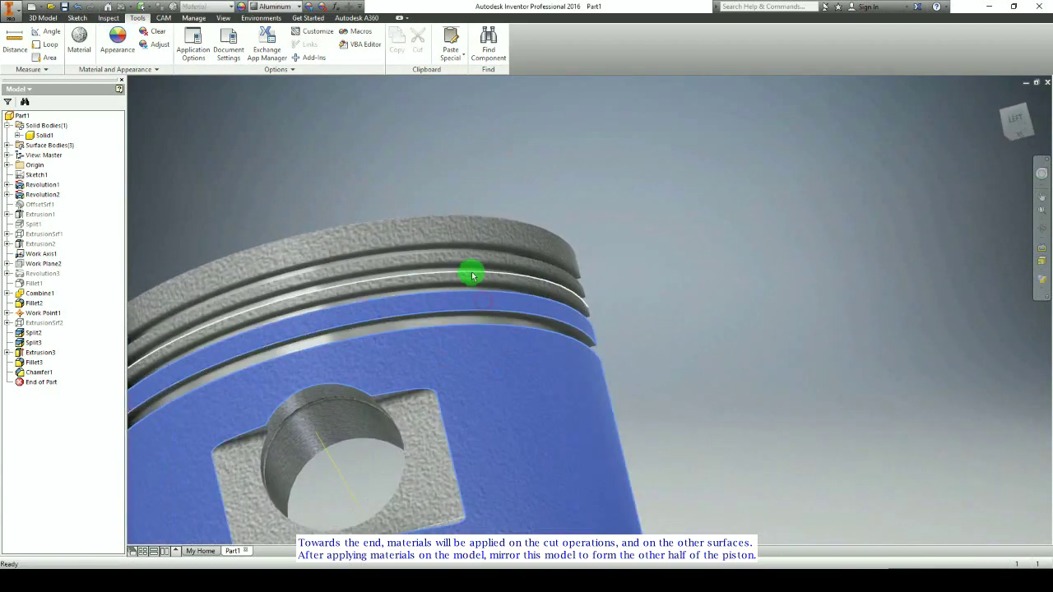
{"action": "left_click", "coordinate": [471, 279], "text": "ctrl"}
{"action": "left_click", "coordinate": [465, 258], "text": "ctrl"}
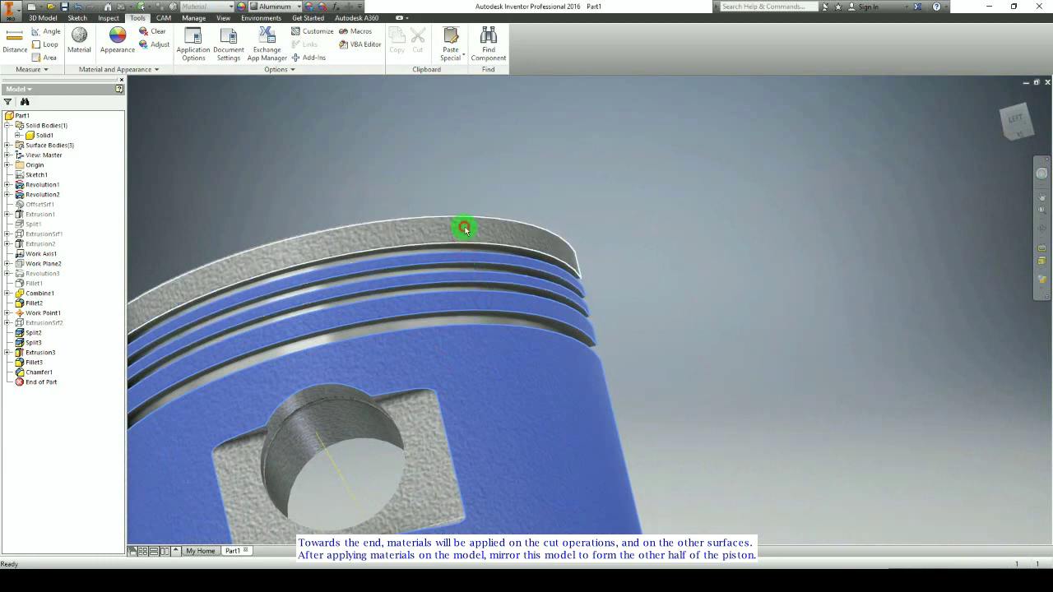
{"action": "middle_click_drag", "start_coordinate": [463, 226], "coordinate": [474, 352], "text": "shift"}
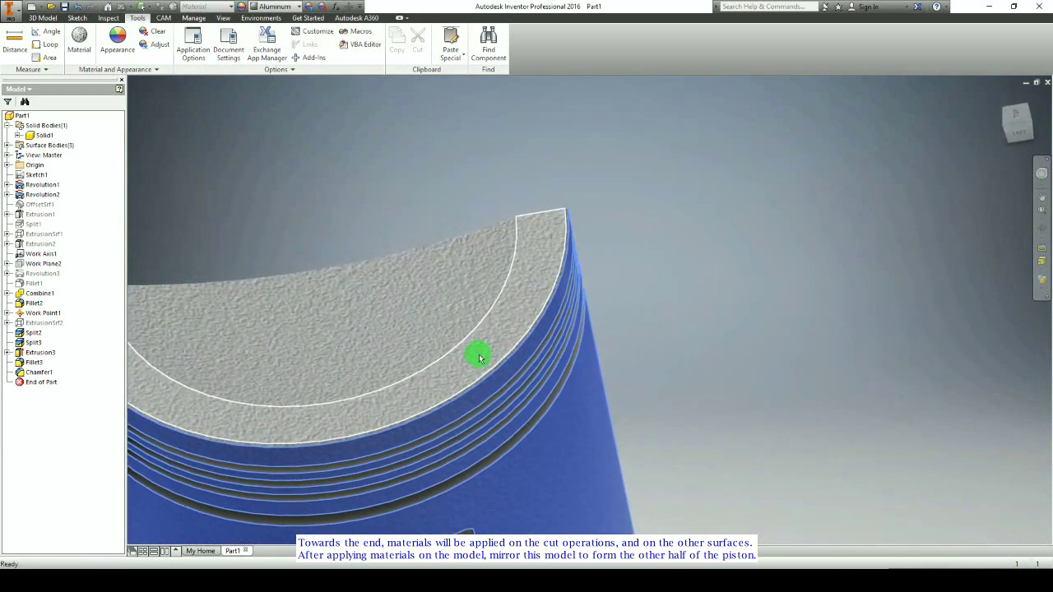
{"action": "scroll", "coordinate": [477, 382], "scroll_direction": "up", "scroll_amount": 5}
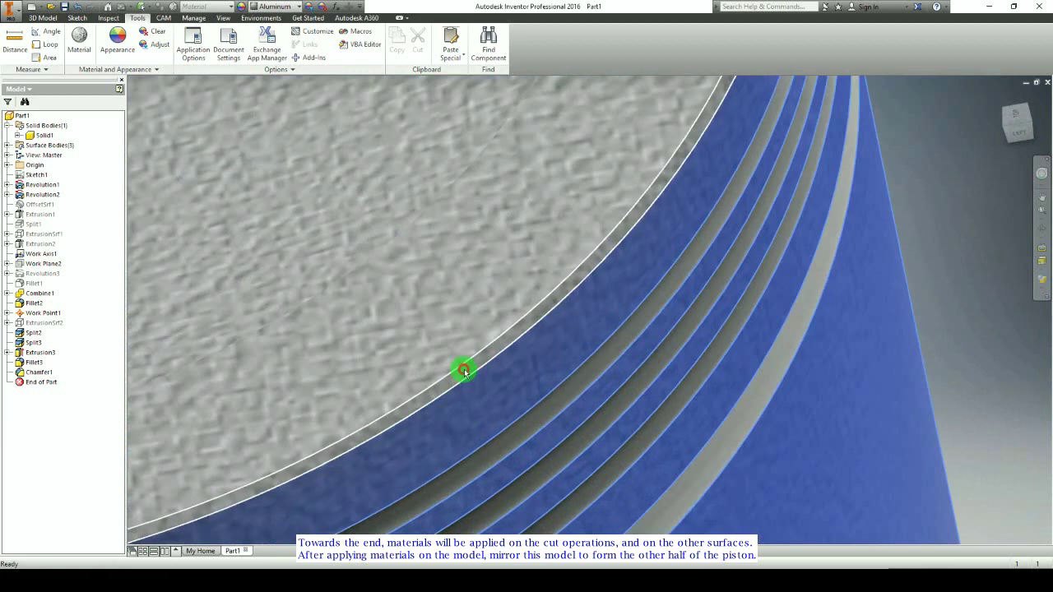
{"action": "scroll", "coordinate": [447, 349], "scroll_direction": "down", "scroll_amount": 8}
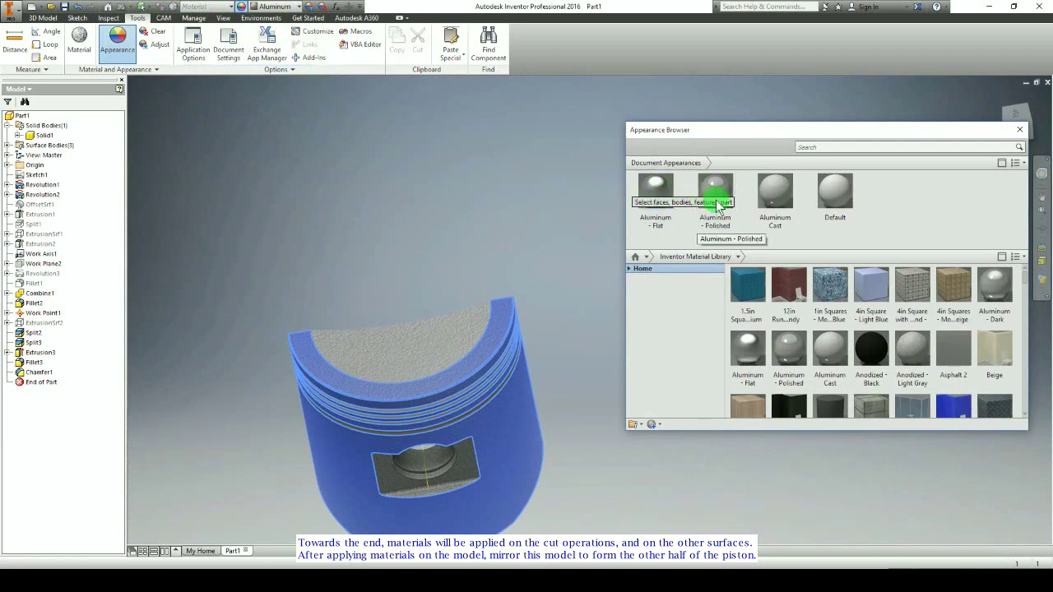
Step: Select all the ring groove faces plus the piston's top land face
{"action": "left_click", "coordinate": [1019, 129]}
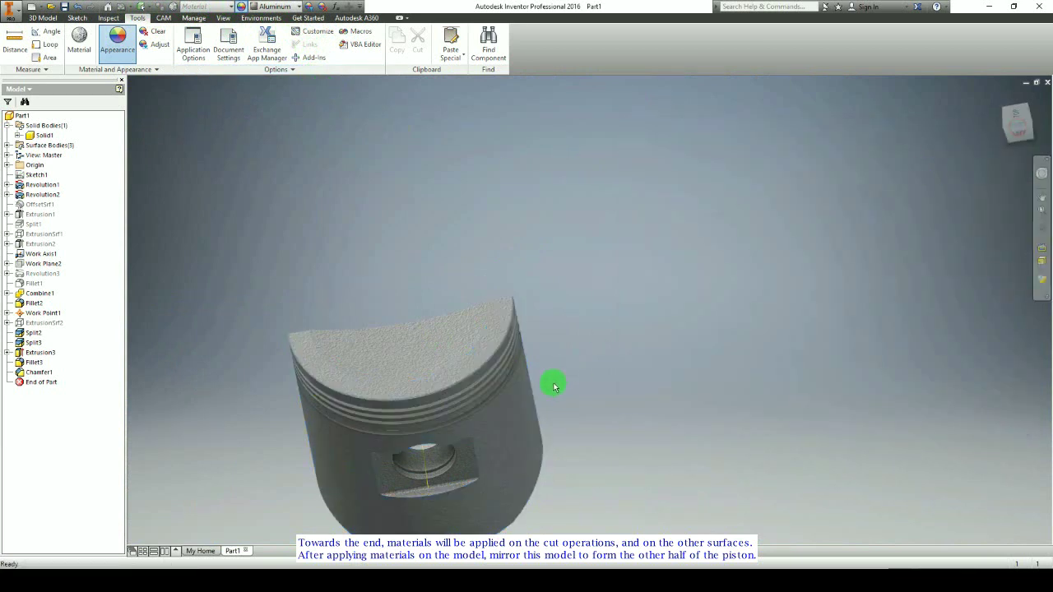
{"action": "middle_click_drag", "start_coordinate": [476, 380], "coordinate": [418, 327], "text": "shift"}
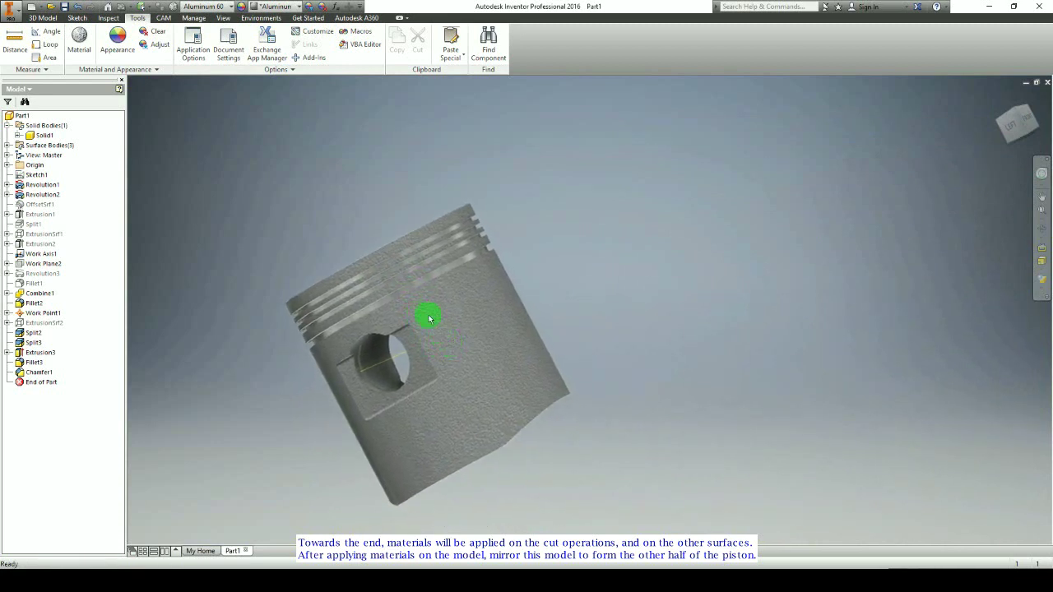
{"action": "scroll", "coordinate": [429, 319], "scroll_direction": "up", "scroll_amount": 3}
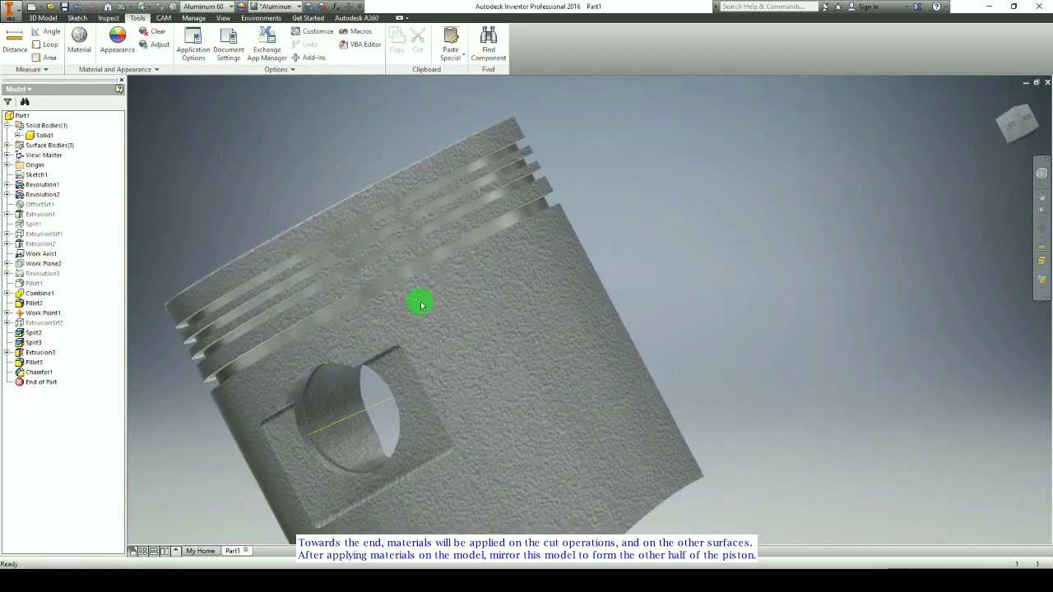
{"action": "left_click", "coordinate": [415, 228]}
{"action": "left_click", "coordinate": [412, 222], "text": "ctrl"}
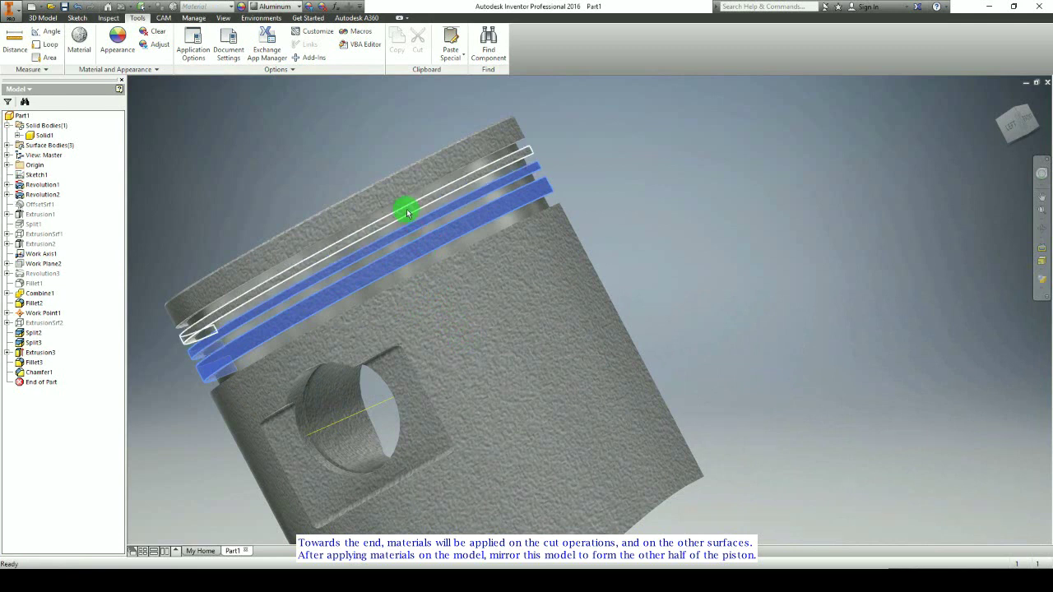
{"action": "left_click", "coordinate": [401, 196], "text": "ctrl"}
{"action": "left_click", "coordinate": [372, 194], "text": "ctrl"}
{"action": "scroll", "coordinate": [357, 192], "scroll_direction": "up", "scroll_amount": 5}
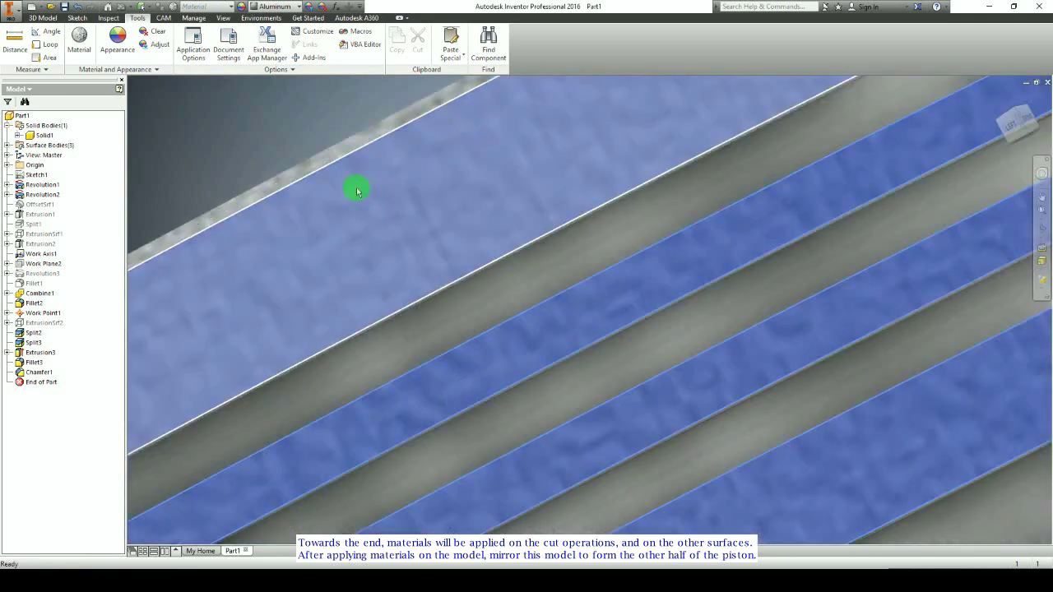
{"action": "left_click", "coordinate": [358, 191], "text": "ctrl"}
{"action": "scroll", "coordinate": [359, 207], "scroll_direction": "down", "scroll_amount": 5}
{"action": "middle_click_drag", "start_coordinate": [360, 207], "coordinate": [400, 259], "text": "shift"}
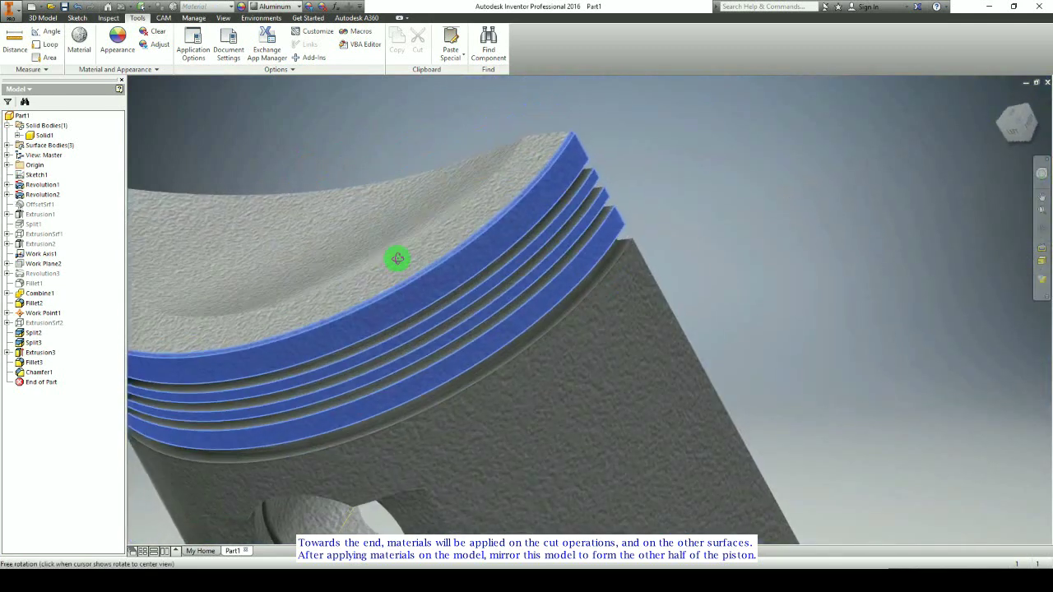
{"action": "left_click", "coordinate": [393, 305], "text": "ctrl"}
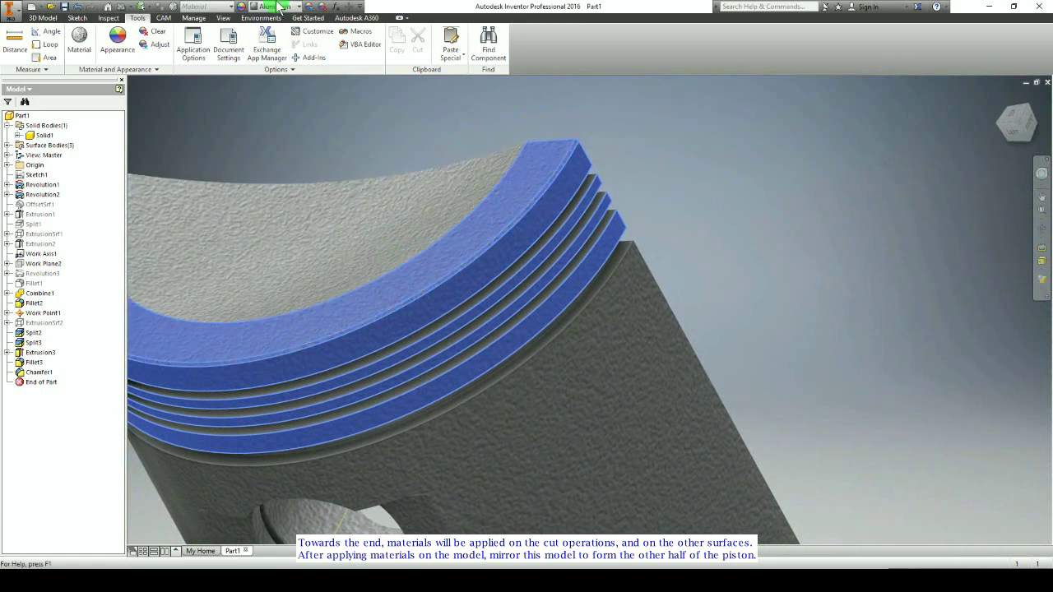
Step: Apply Aluminum - Polished to the selected grooves and top land, then select the skirt face
{"action": "left_click", "coordinate": [239, 9]}
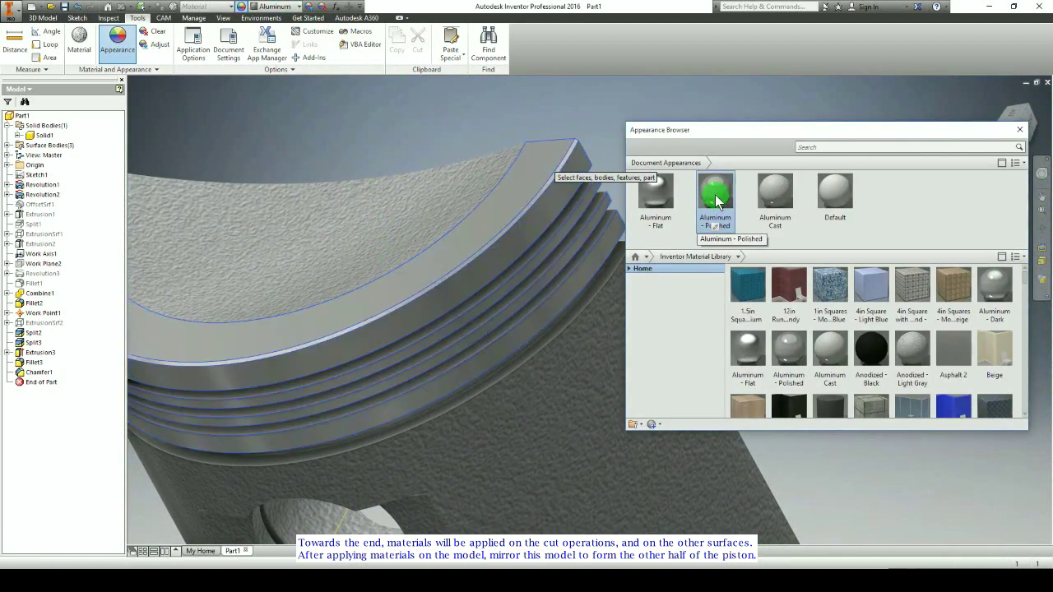
{"action": "left_click", "coordinate": [716, 201]}
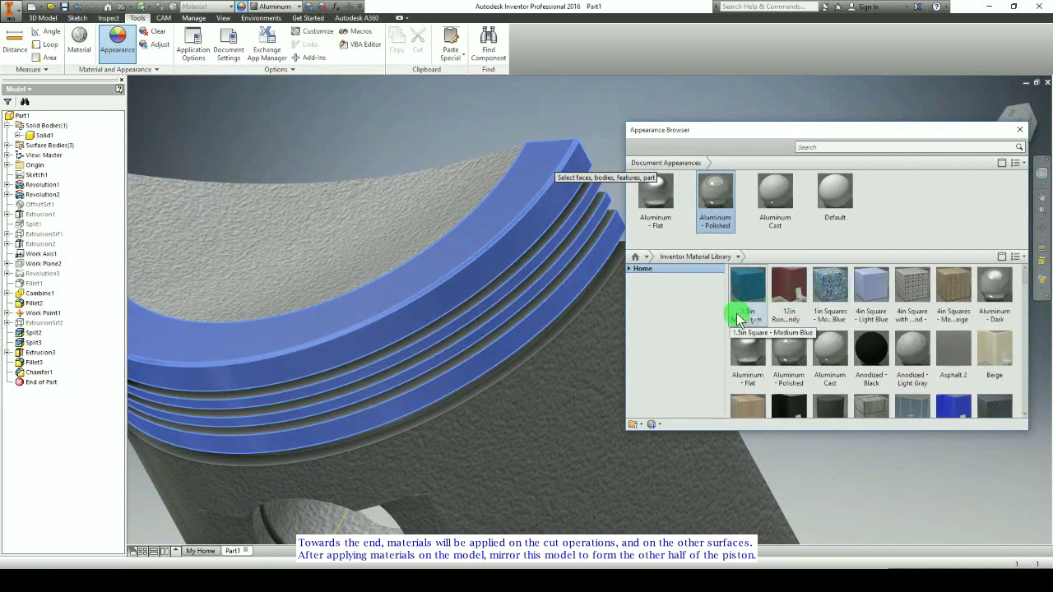
{"action": "left_click", "coordinate": [1022, 132]}
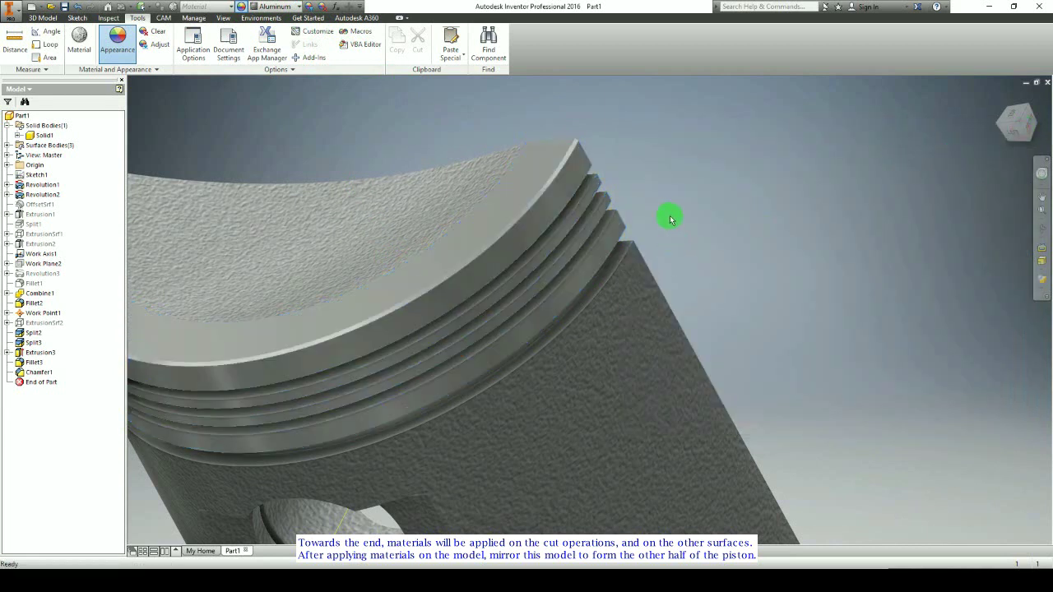
{"action": "middle_click_drag", "start_coordinate": [547, 299], "coordinate": [559, 348], "text": "shift"}
{"action": "left_click", "coordinate": [557, 387]}
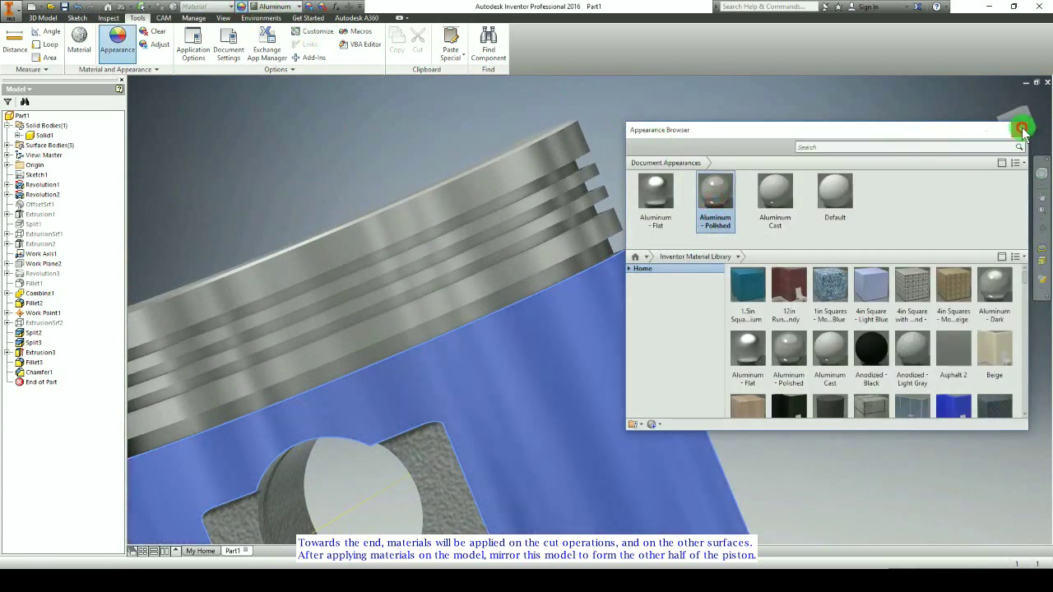
Step: Close the Appearance Browser and inspect the polished skirt and lands over the cast interior
{"action": "left_click", "coordinate": [1023, 132]}
{"action": "middle_click_drag", "start_coordinate": [740, 255], "coordinate": [481, 351], "text": "shift"}
{"action": "scroll", "coordinate": [444, 346], "scroll_direction": "down", "scroll_amount": 5}
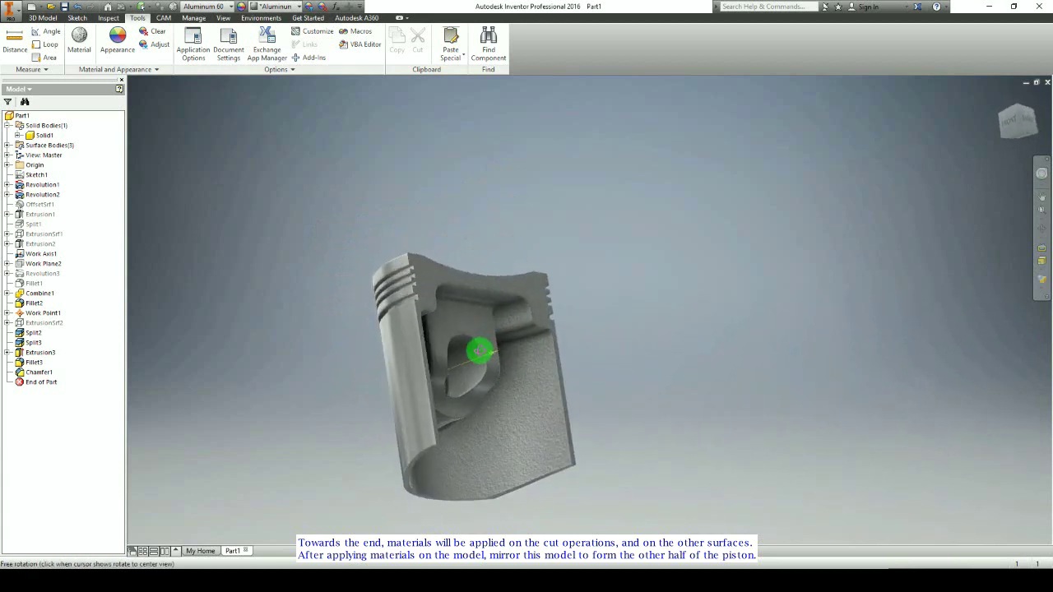
{"action": "mouse_move", "coordinate": [465, 310]}
{"action": "middle_mouse_down", "text": "shift"}
{"action": "mouse_move", "coordinate": [472, 332]}
{"action": "mouse_move", "coordinate": [475, 317]}
{"action": "middle_mouse_up", "text": "shift"}
{"action": "middle_click_drag", "start_coordinate": [368, 315], "coordinate": [351, 300]}
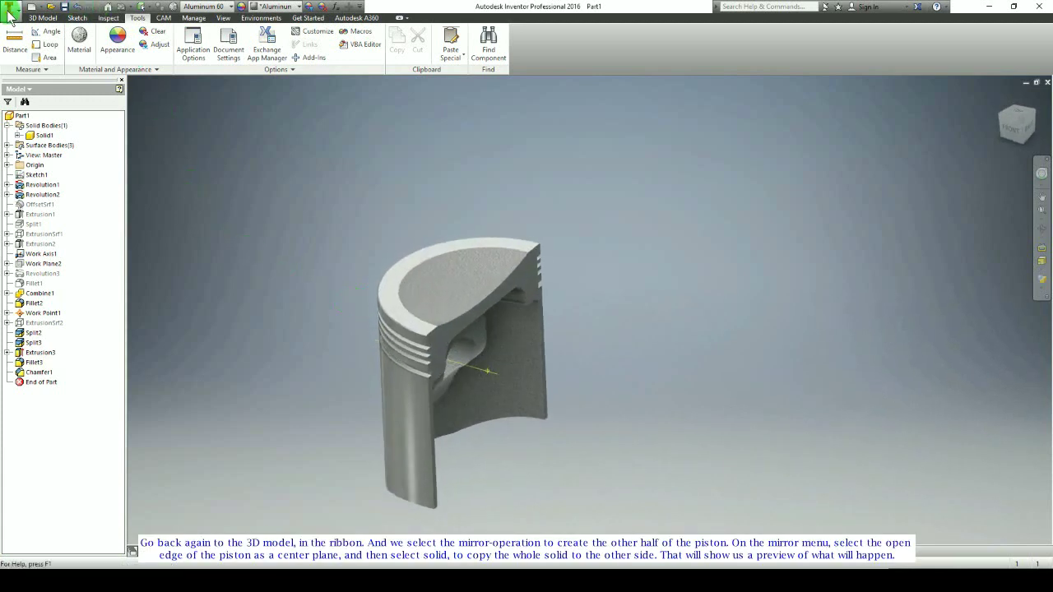
Step: Mirror the solid about the open cut face, creating Mirror1 as the full piston
{"action": "left_click", "coordinate": [38, 18]}
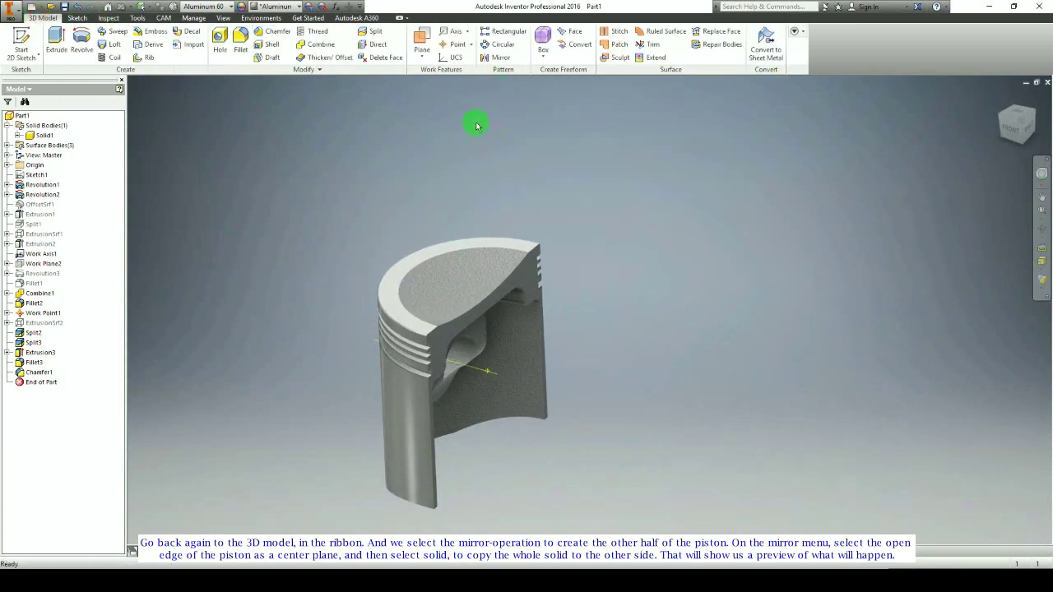
{"action": "left_click", "coordinate": [502, 57]}
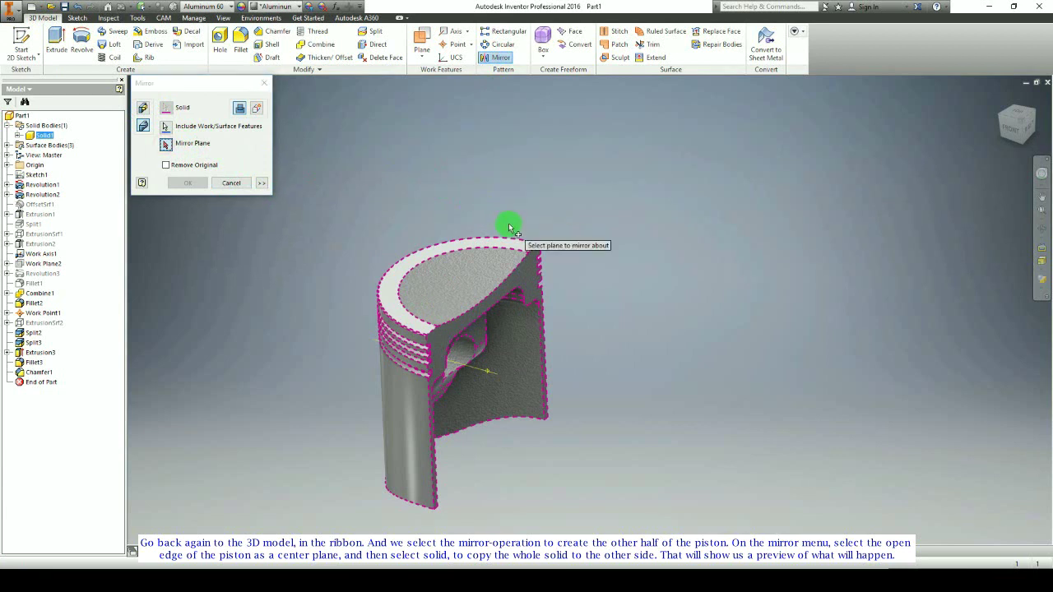
{"action": "middle_click_drag", "start_coordinate": [509, 227], "coordinate": [491, 206], "text": "shift"}
{"action": "scroll", "coordinate": [431, 306], "scroll_direction": "up", "scroll_amount": 3}
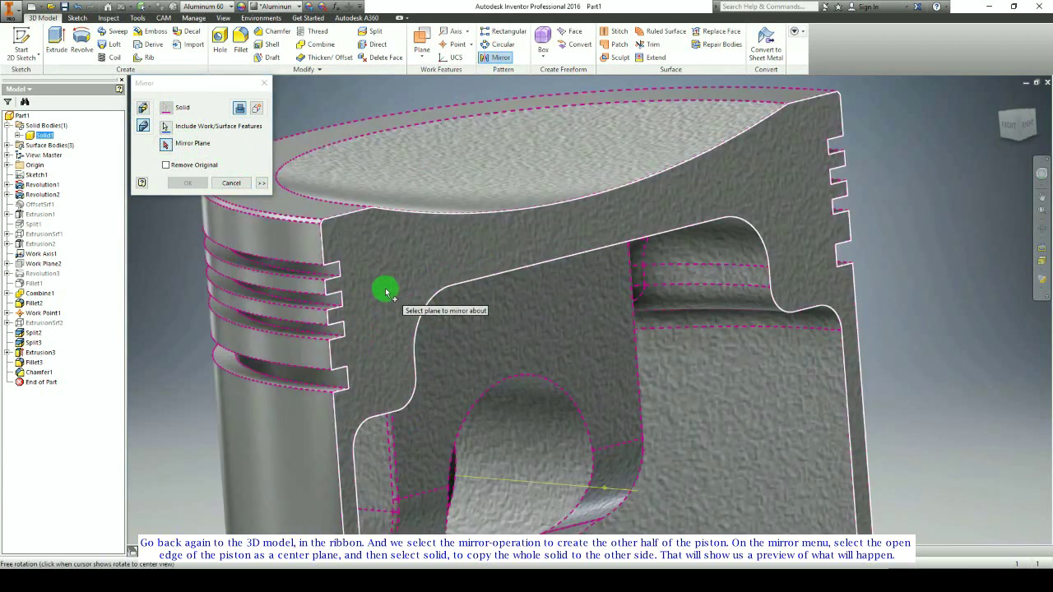
{"action": "left_click", "coordinate": [395, 301]}
{"action": "scroll", "coordinate": [444, 311], "scroll_direction": "down", "scroll_amount": 3}
{"action": "left_click", "coordinate": [188, 183]}
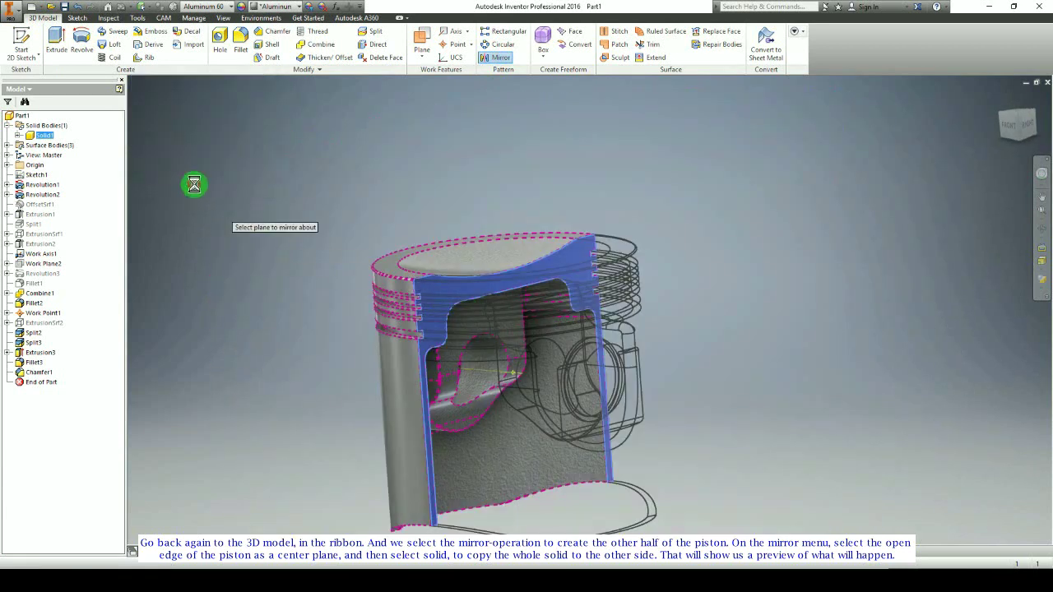
{"action": "middle_click_drag", "start_coordinate": [489, 286], "coordinate": [695, 319], "text": "shift"}
{"action": "middle_click_drag", "start_coordinate": [532, 357], "coordinate": [348, 212]}
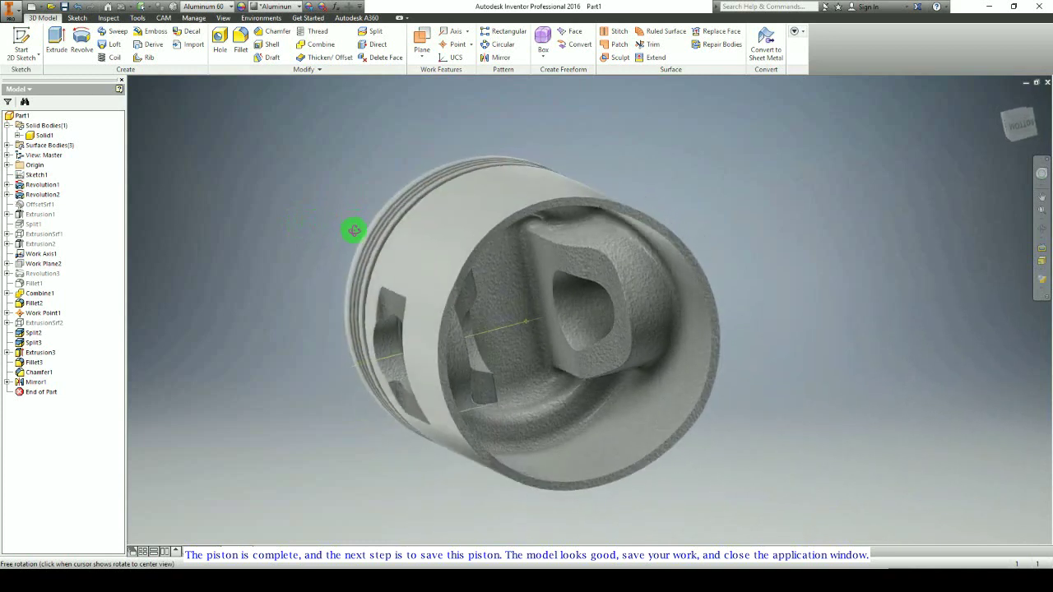
{"action": "middle_click_drag", "start_coordinate": [353, 230], "coordinate": [246, 267], "text": "shift"}
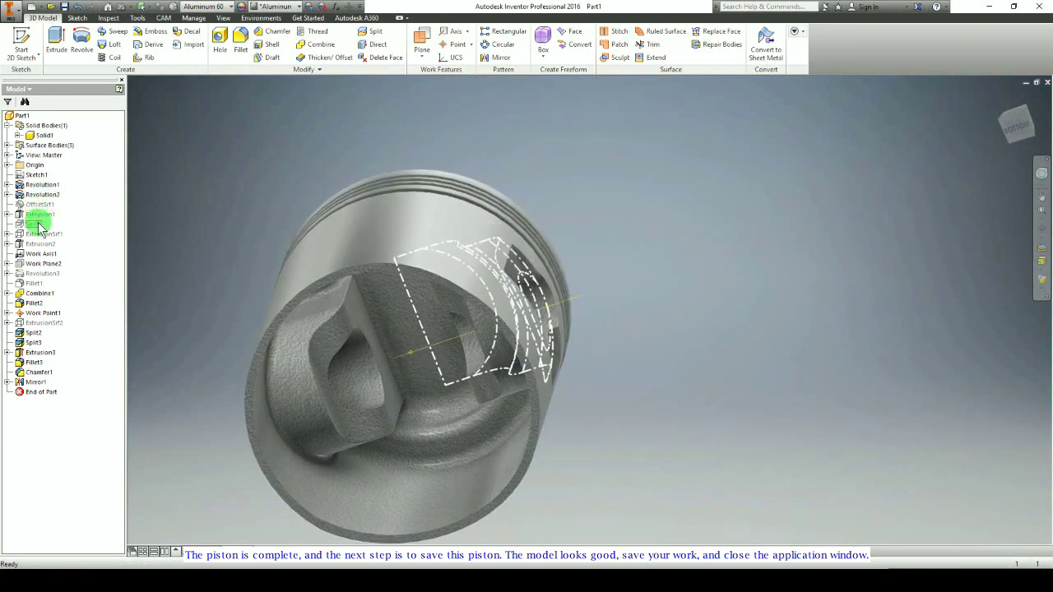
{"action": "middle_click_drag", "start_coordinate": [339, 280], "coordinate": [567, 373], "text": "shift"}
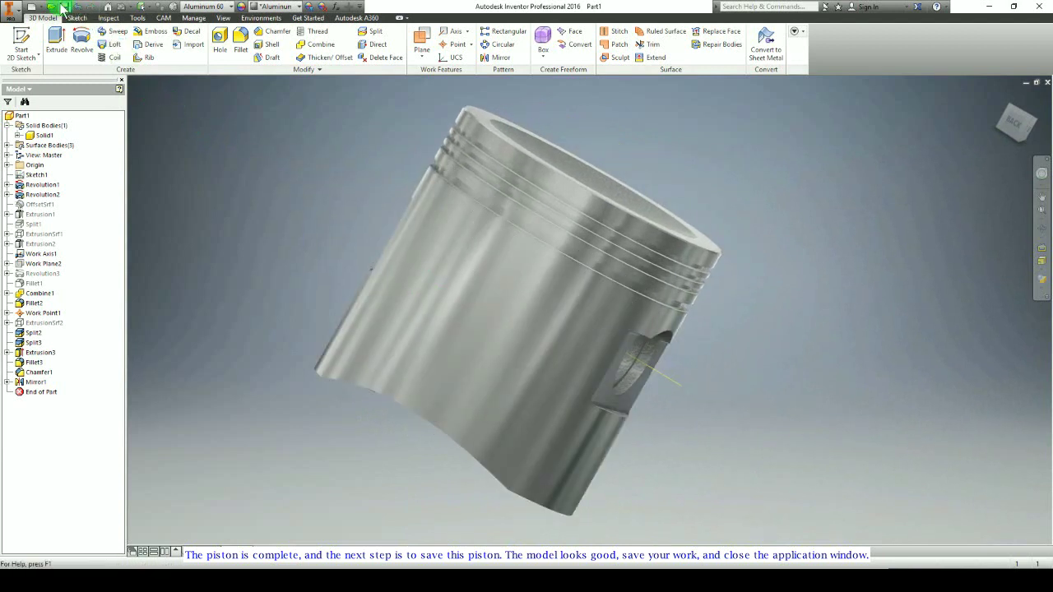
Step: Save the part as Piston.ipt in the simple engine folder
{"action": "left_click", "coordinate": [548, 373]}
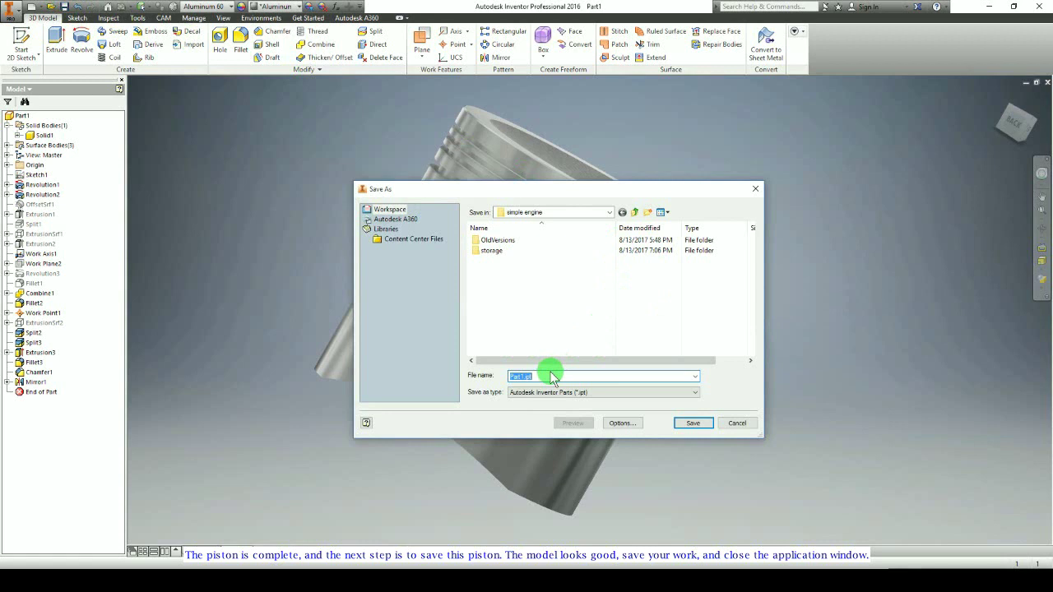
{"action": "type", "text": "Piston"}
{"action": "left_click", "coordinate": [689, 423]}
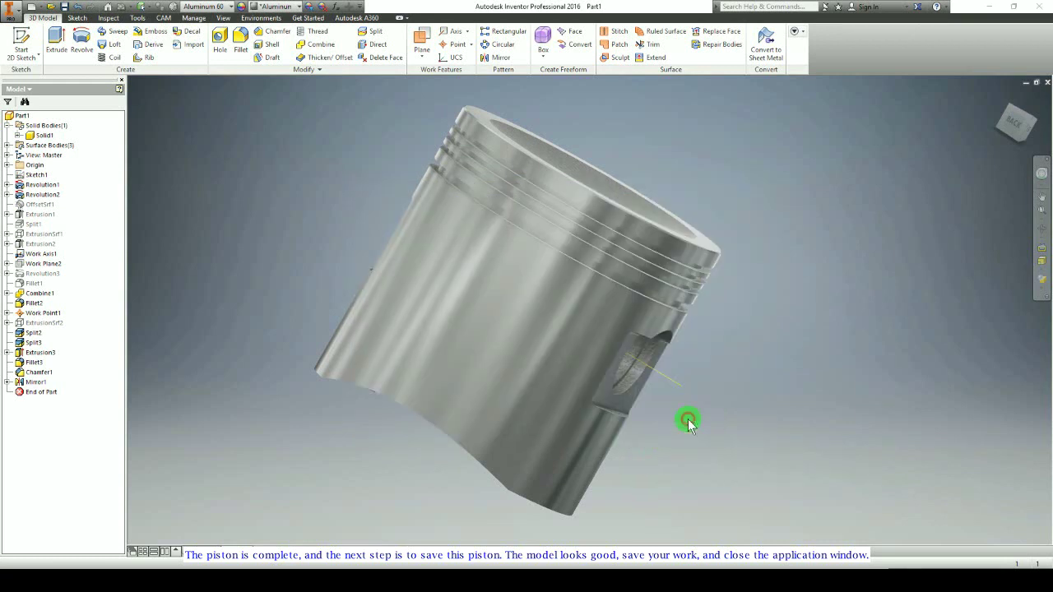